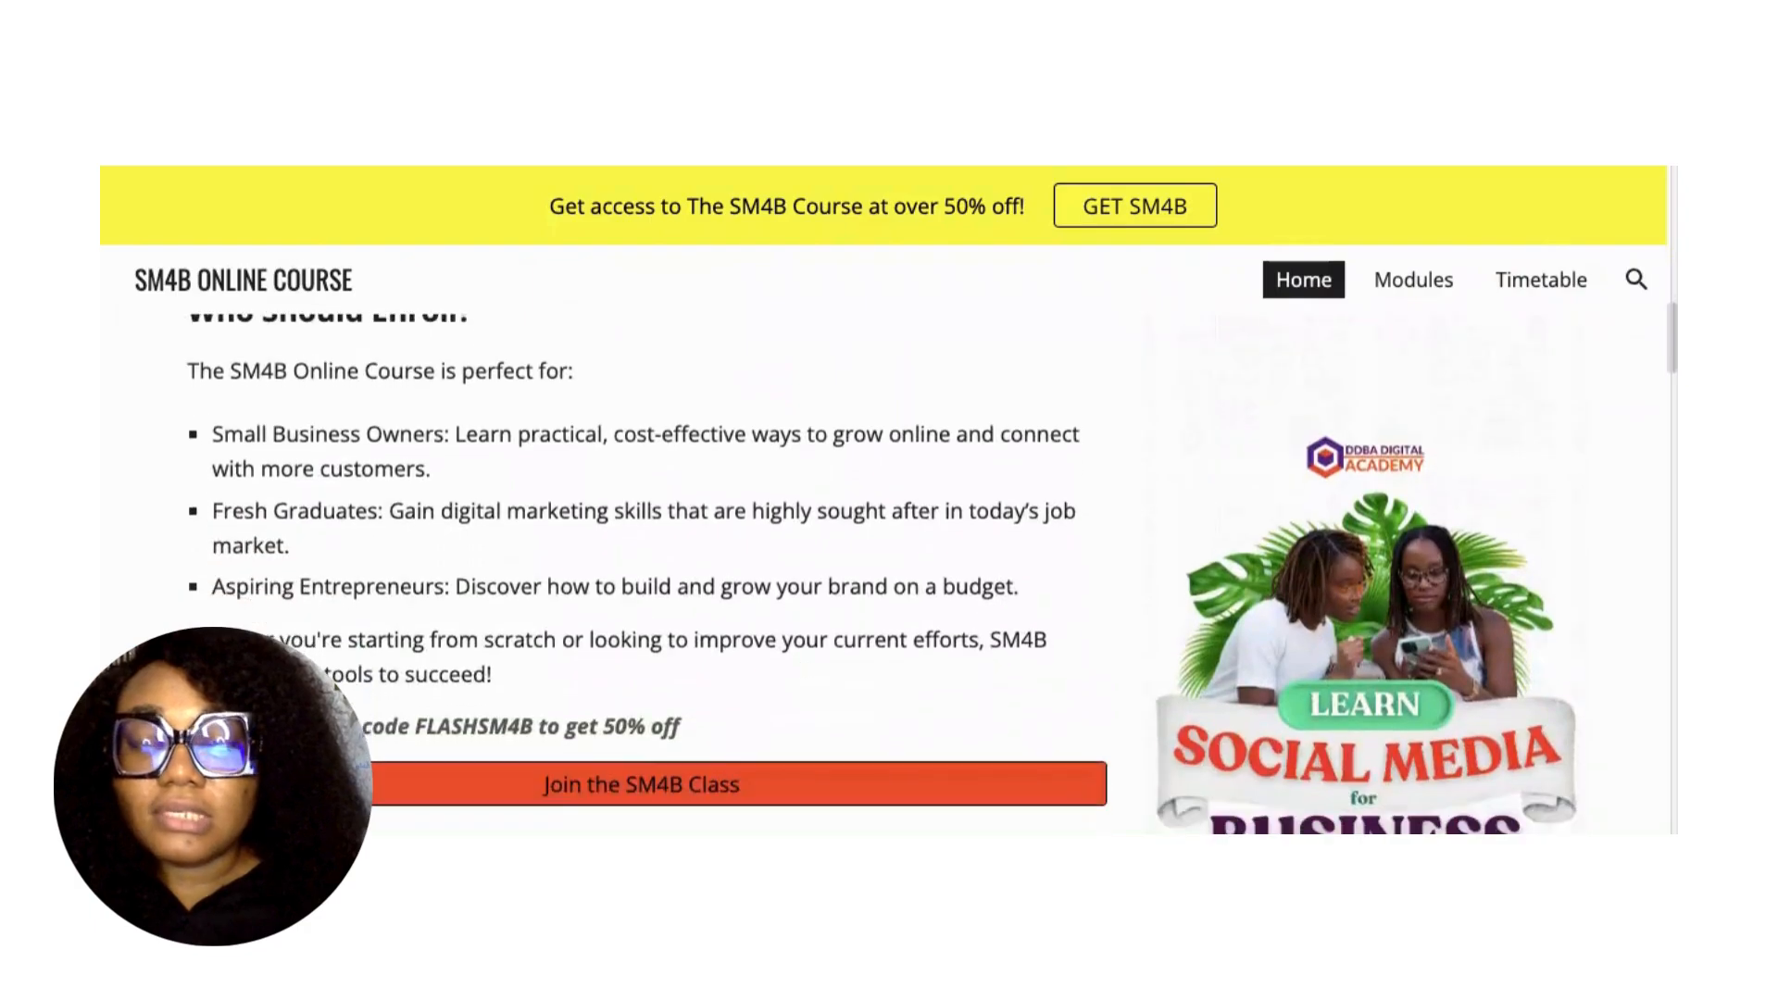
{"action": "scroll", "coordinate": [1052, 607], "scroll_direction": "down", "scroll_amount": 4}
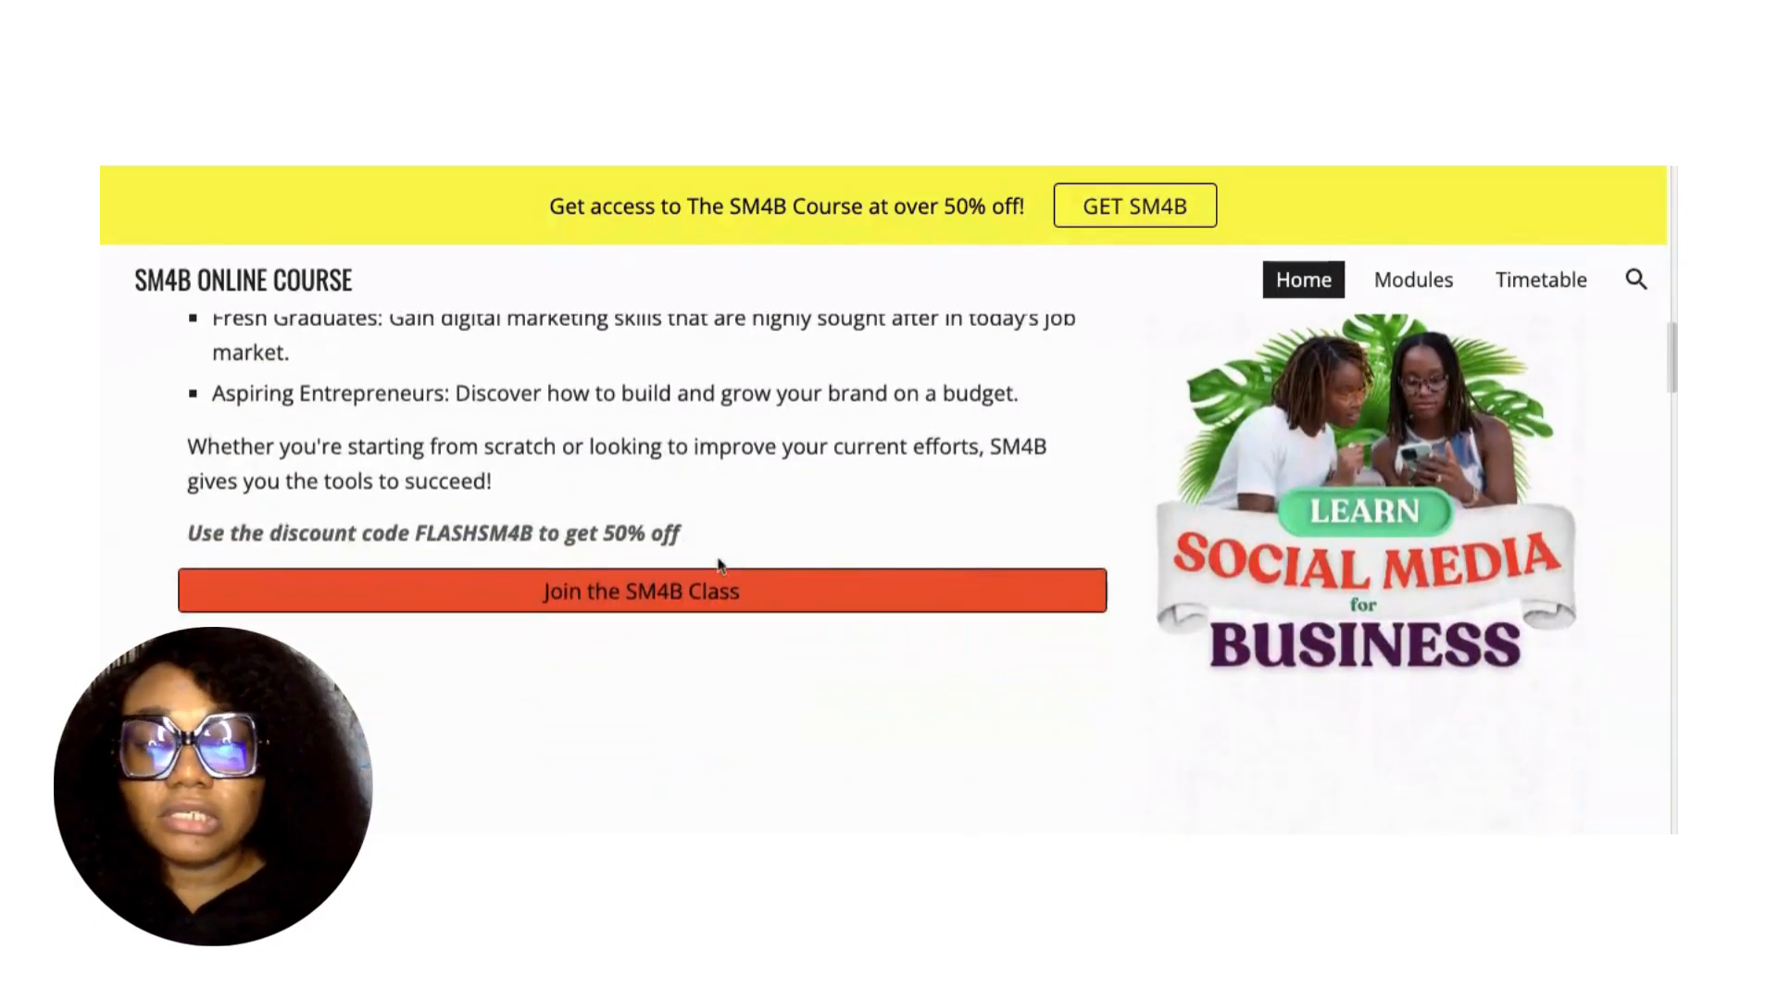
Scroll through the current page and try the Join the SM4B Class sign-up link.
{"action": "left_click", "coordinate": [650, 604]}
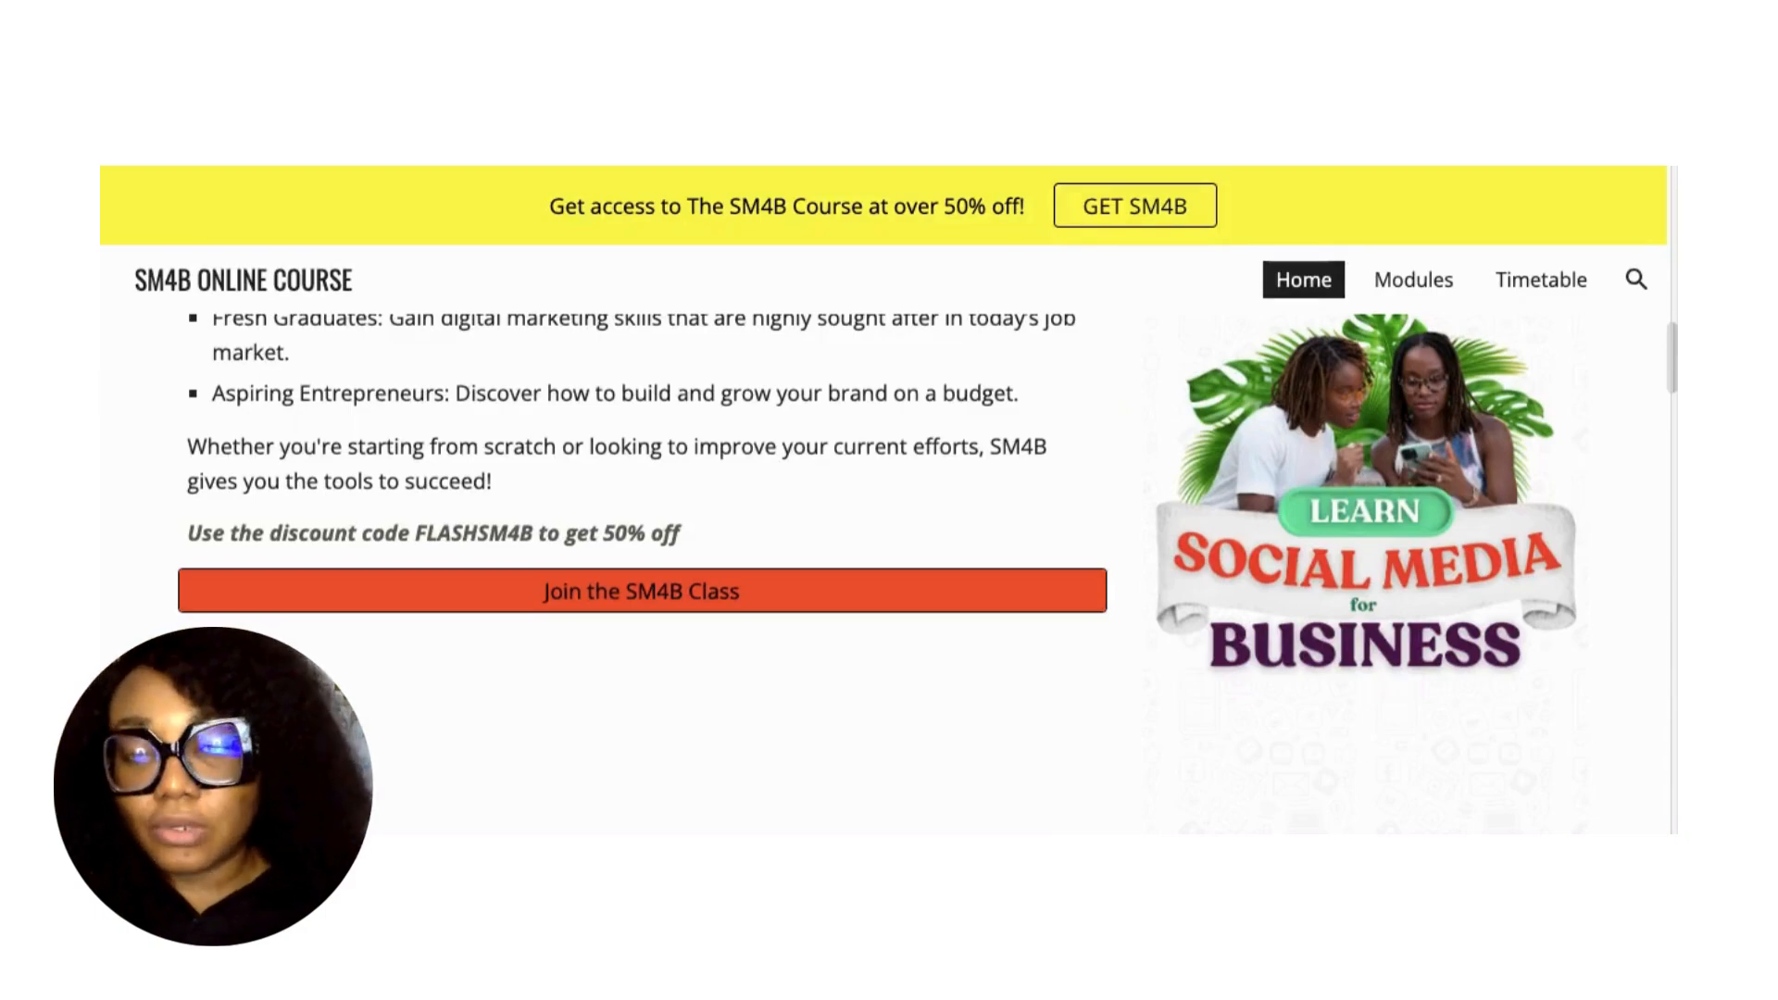
{"action": "scroll", "coordinate": [935, 403], "scroll_direction": "down", "scroll_amount": 1}
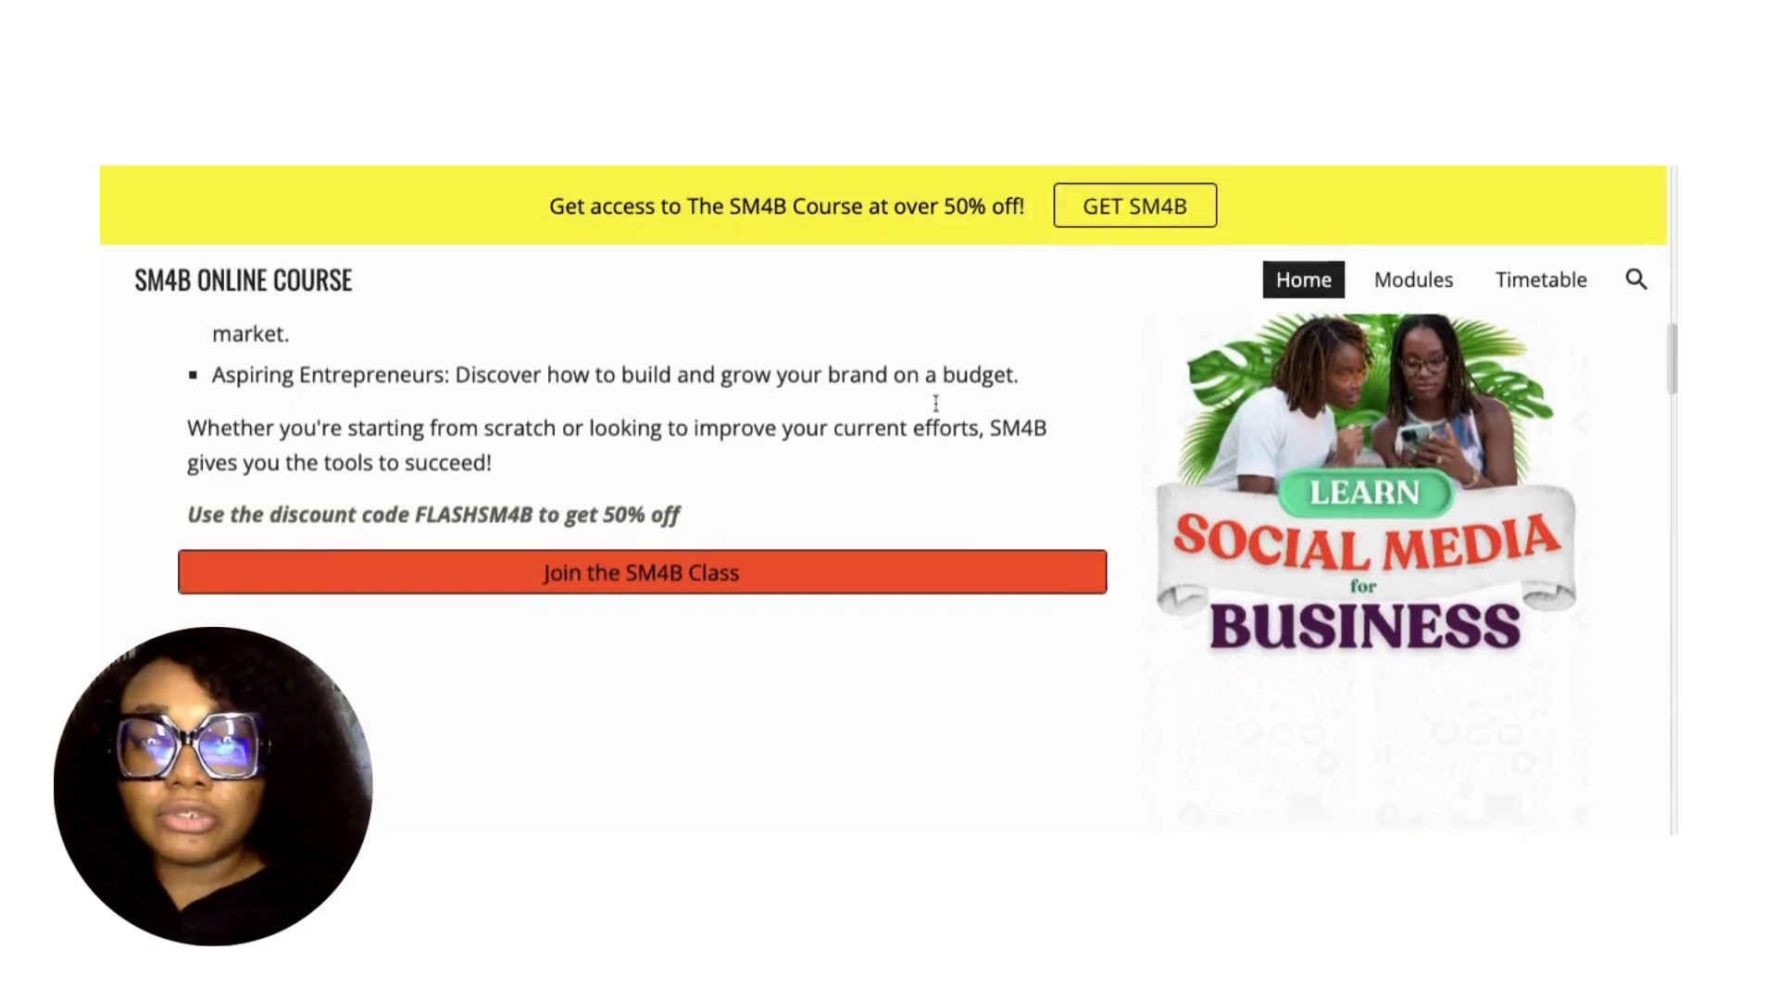
{"action": "scroll", "coordinate": [935, 403], "scroll_direction": "down", "scroll_amount": 1}
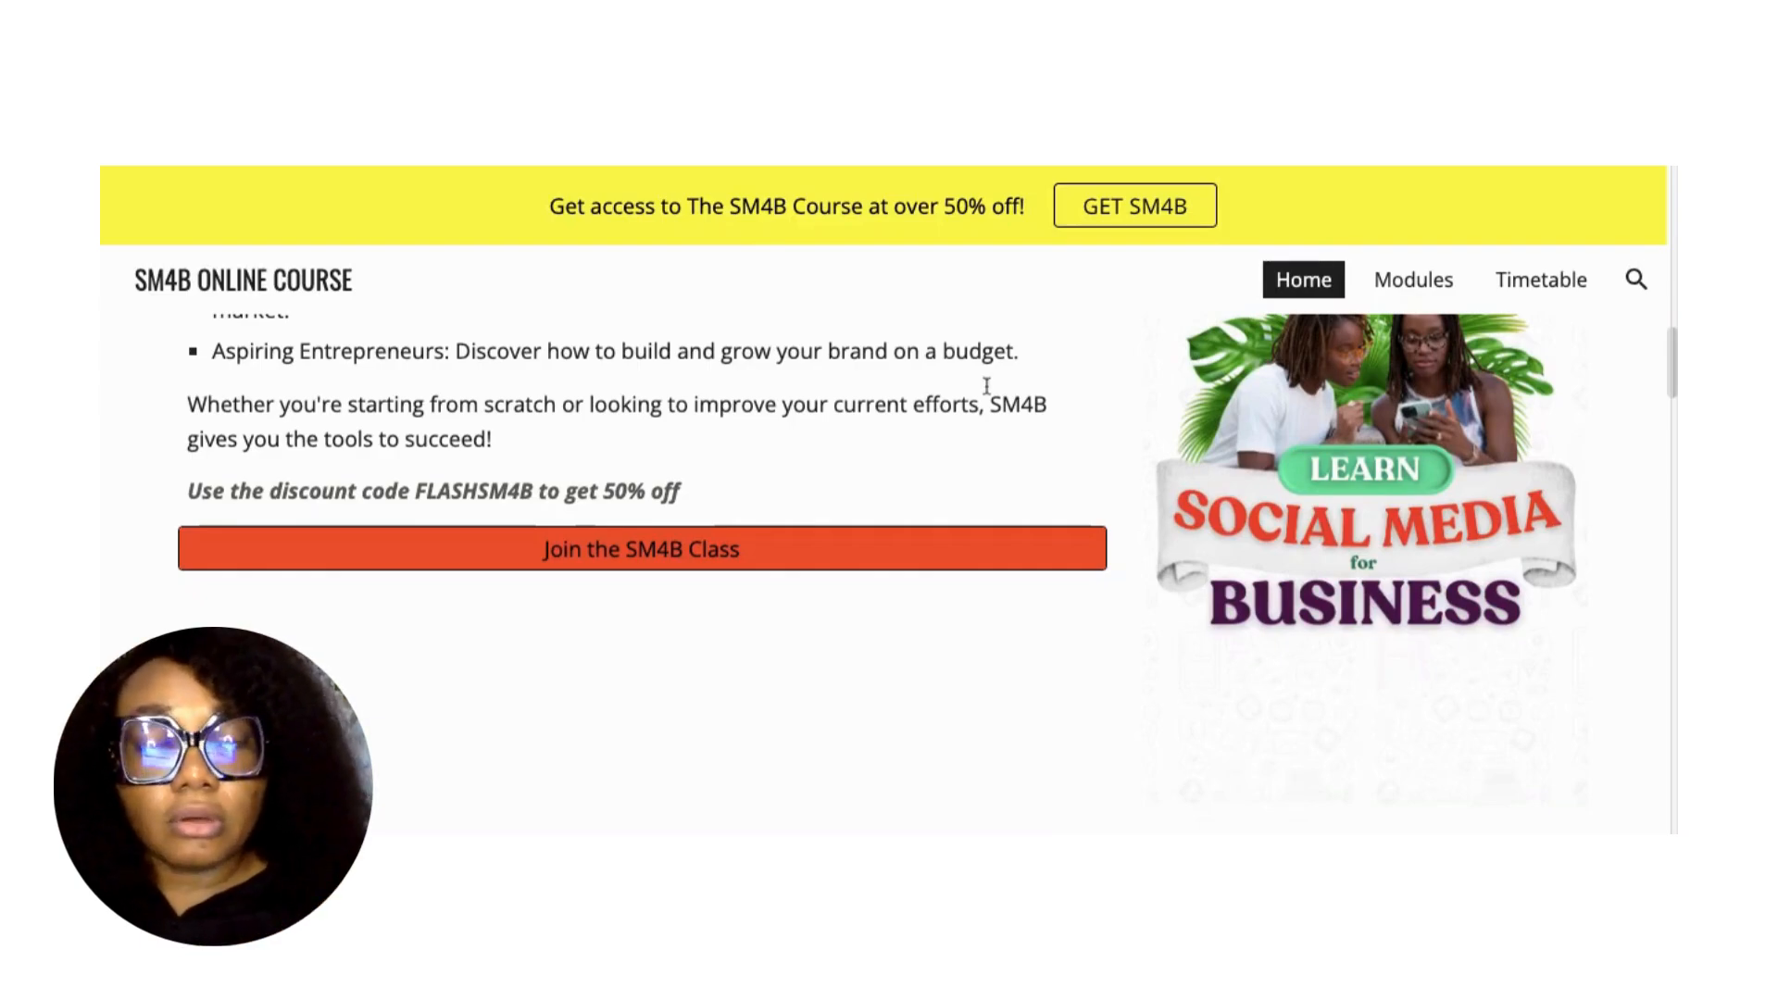
{"action": "scroll", "coordinate": [893, 723], "scroll_direction": "down", "scroll_amount": 5}
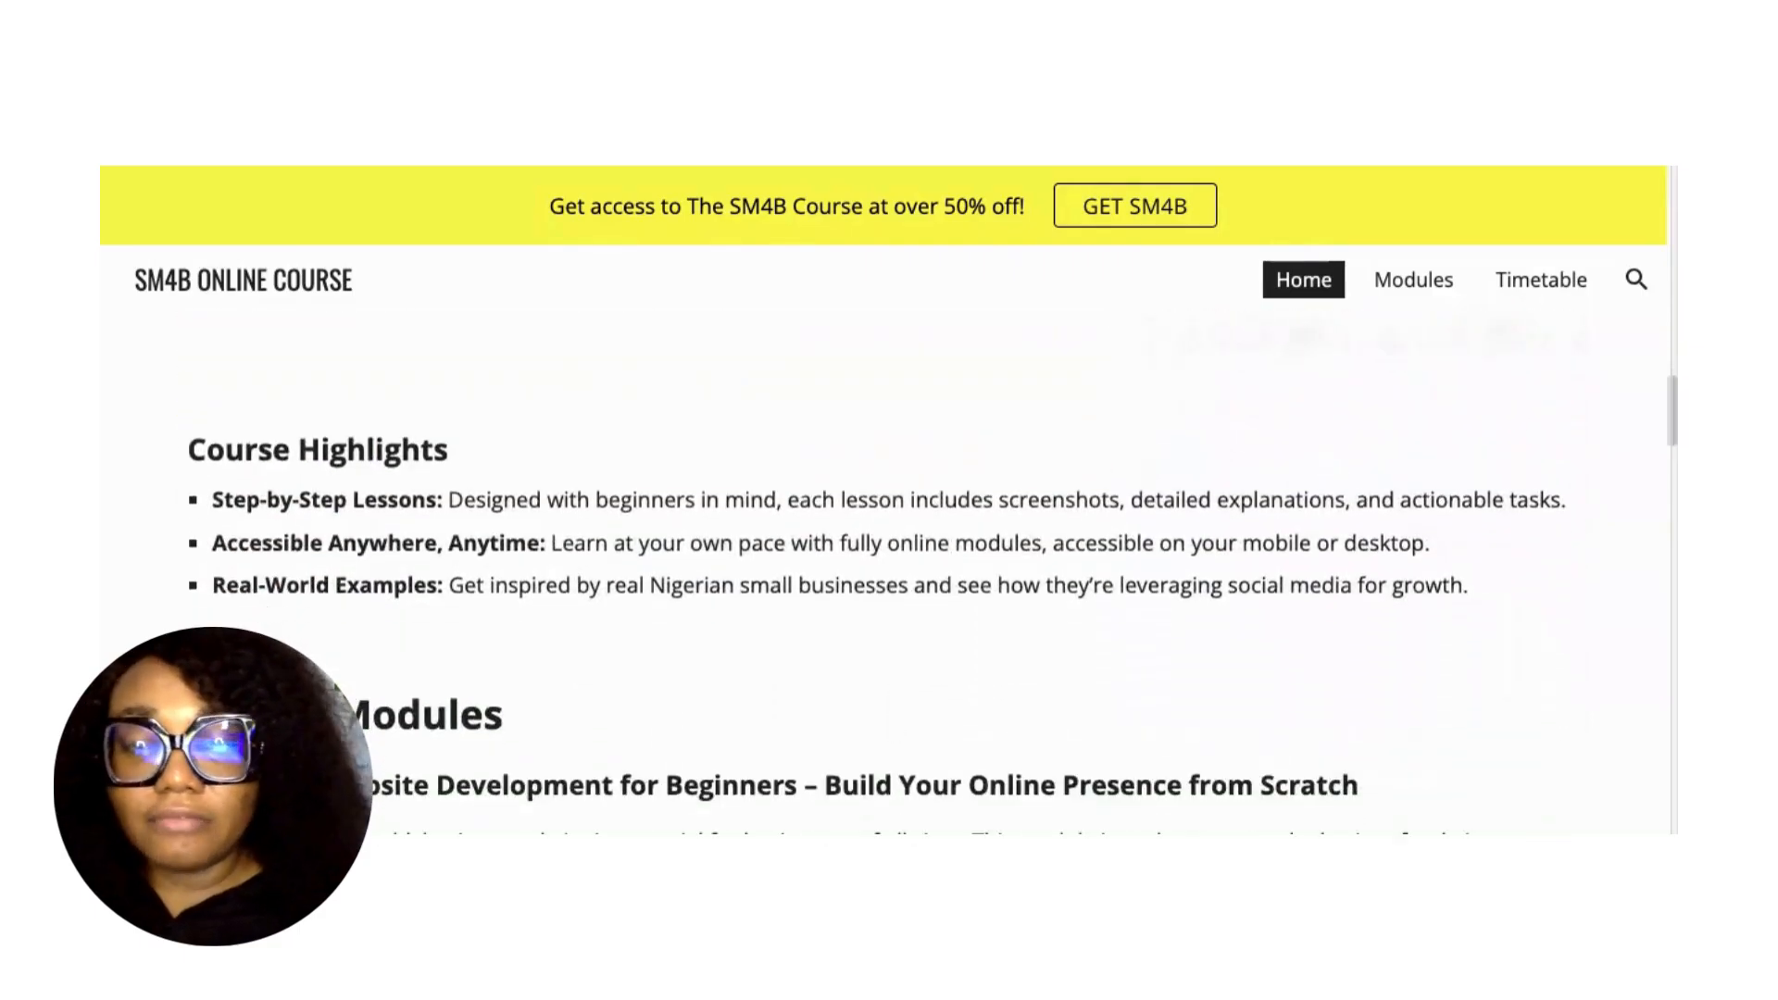
{"action": "scroll", "coordinate": [878, 548], "scroll_direction": "down", "scroll_amount": 3}
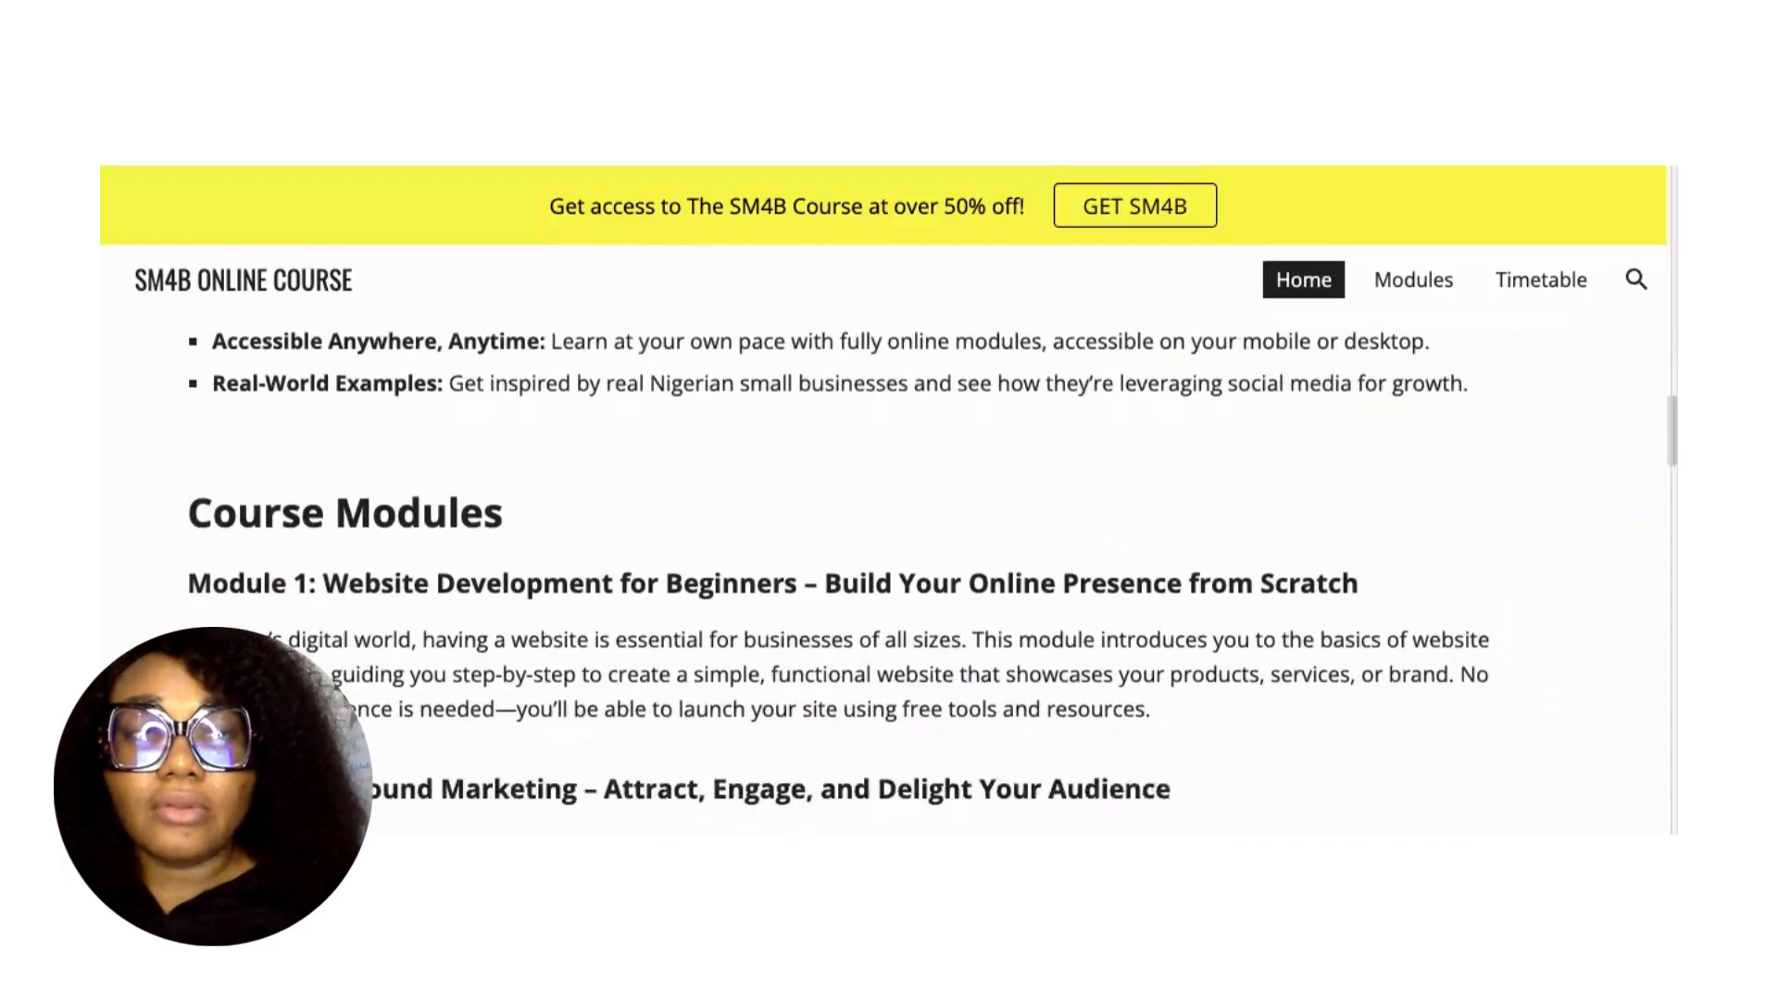
{"action": "scroll", "coordinate": [877, 548], "scroll_direction": "down", "scroll_amount": 1}
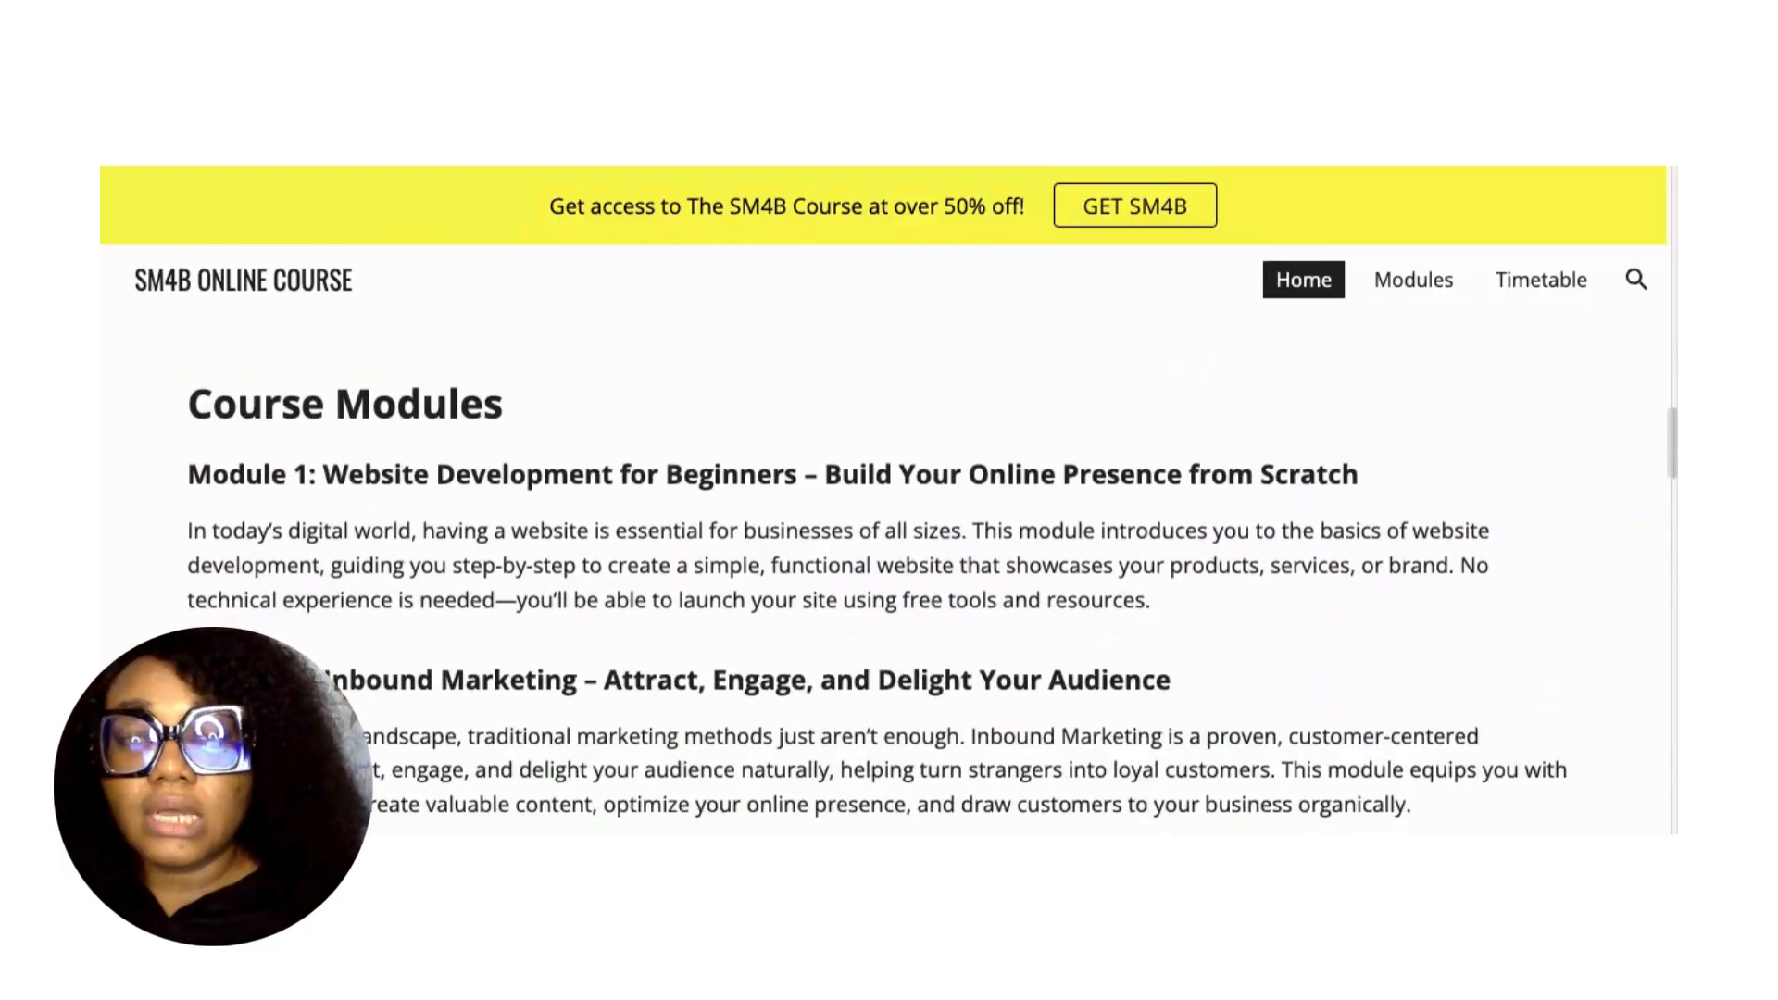
{"action": "scroll", "coordinate": [878, 549], "scroll_direction": "down", "scroll_amount": 5}
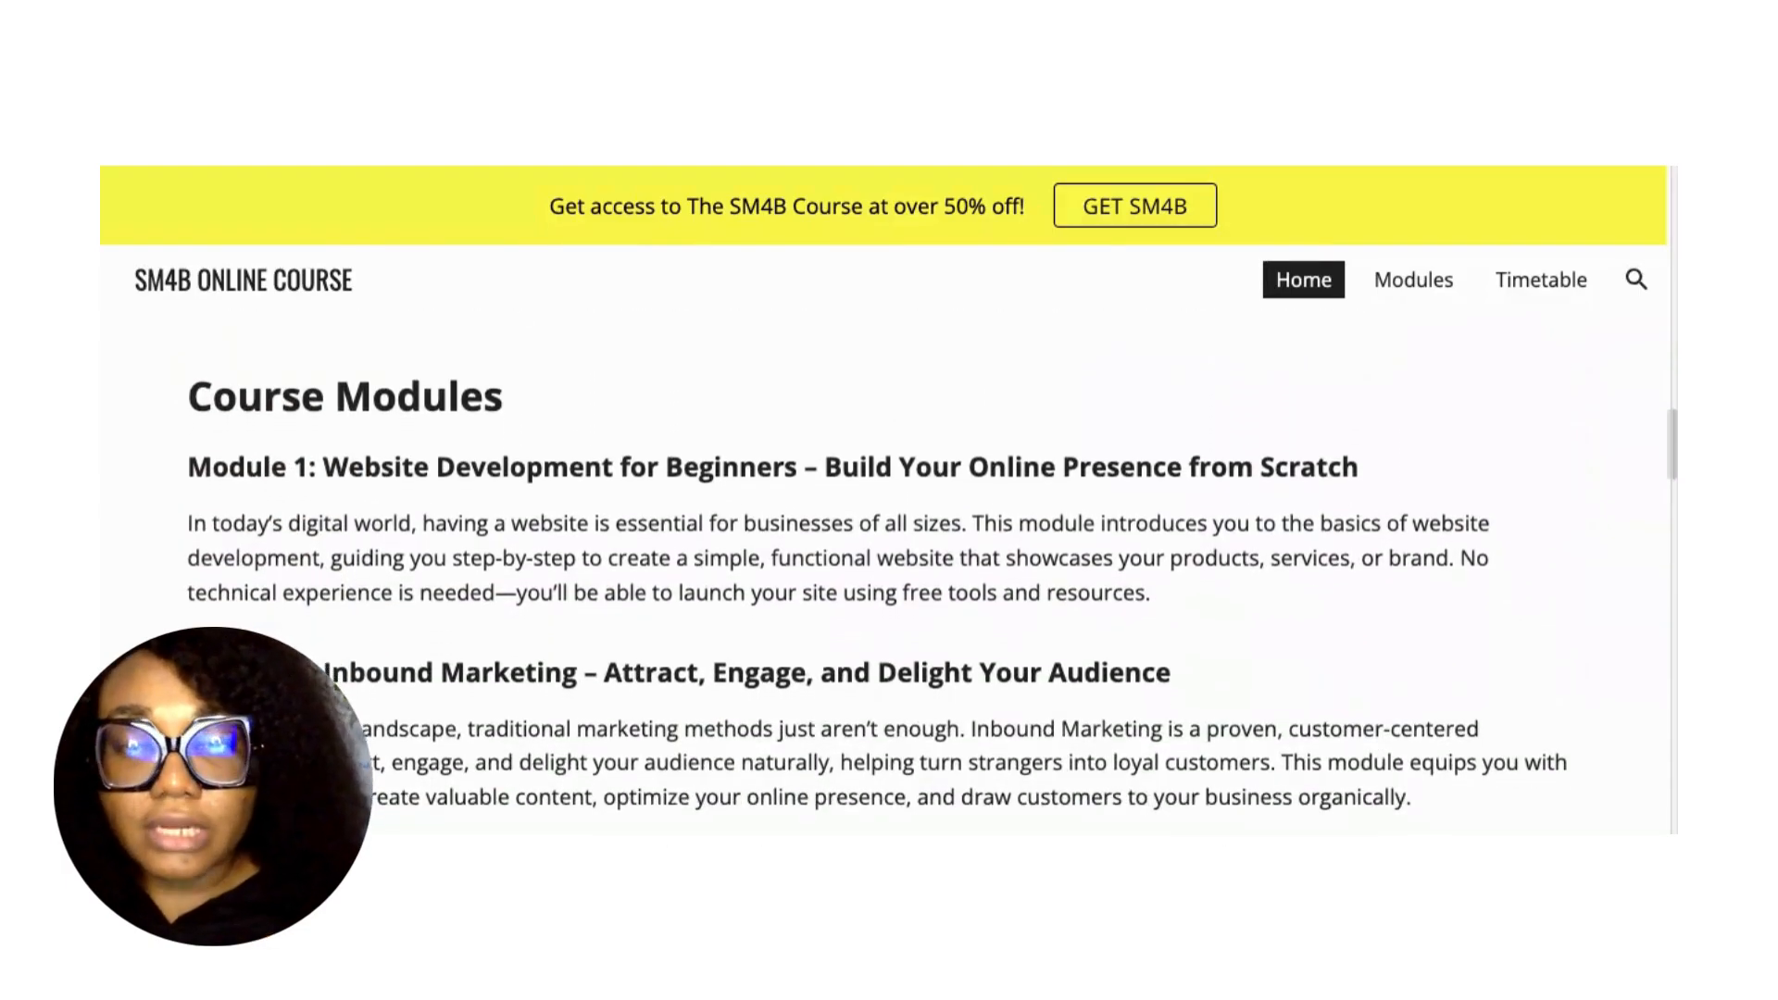
{"action": "scroll", "coordinate": [878, 548], "scroll_direction": "down", "scroll_amount": 15}
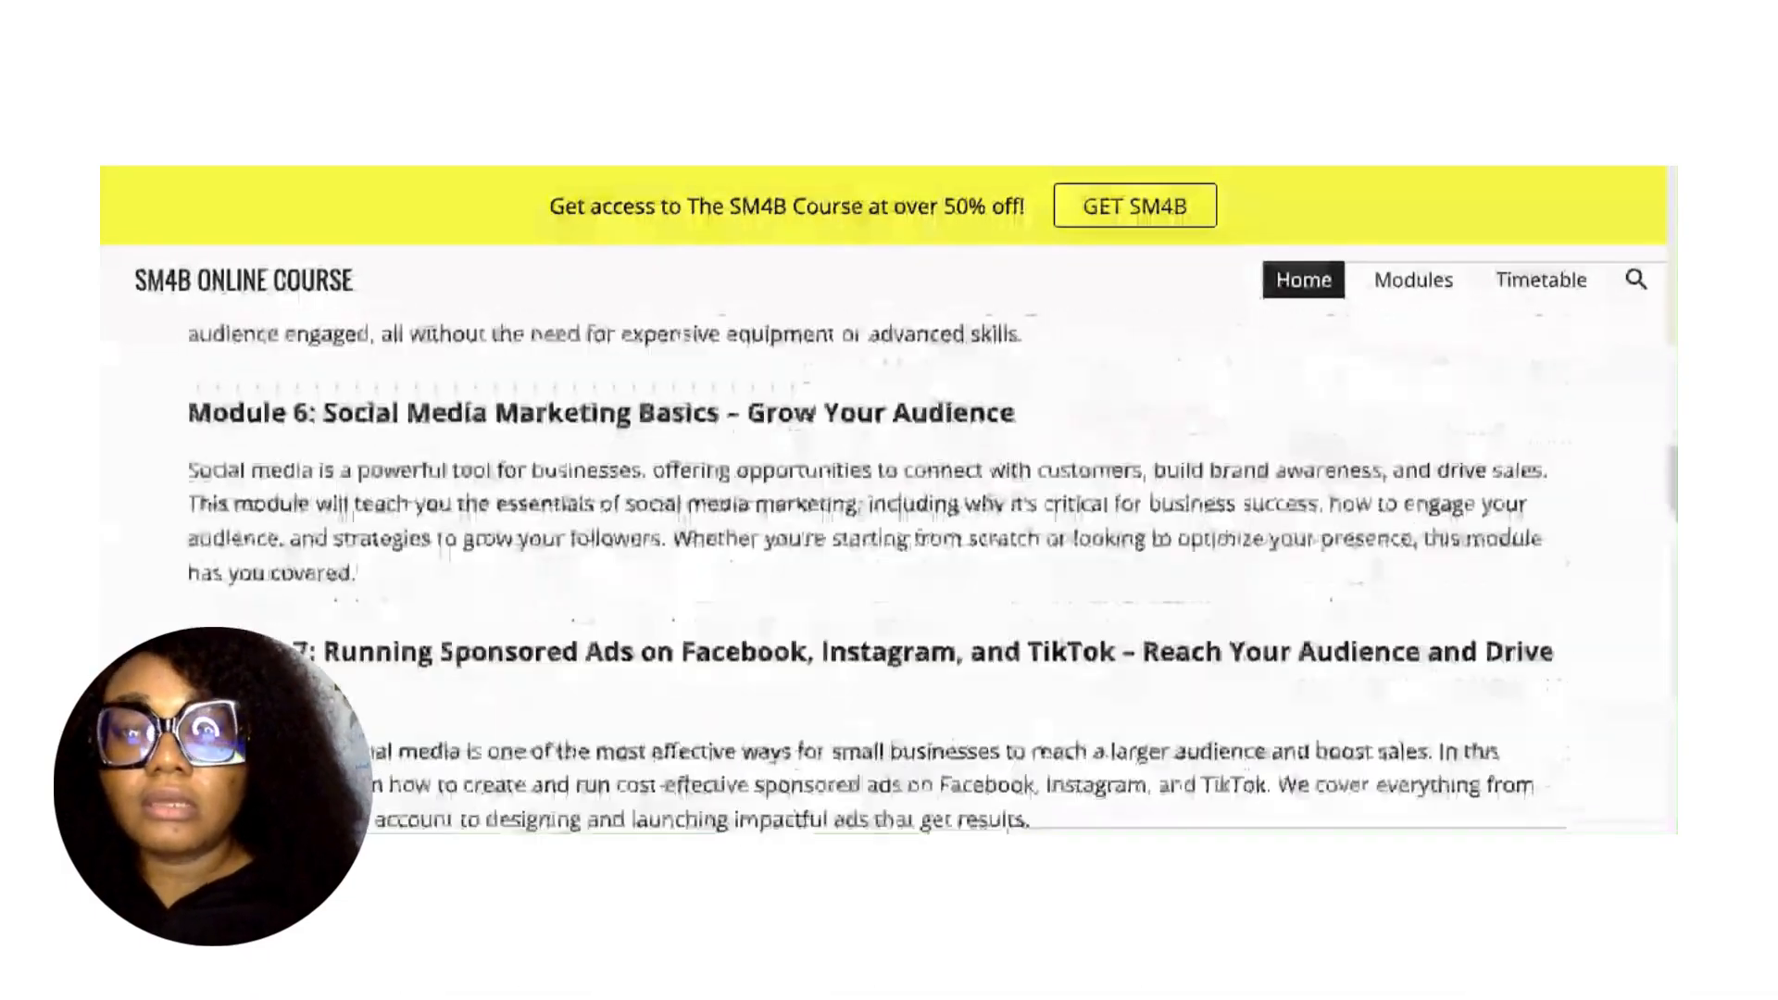
{"action": "scroll", "coordinate": [878, 548], "scroll_direction": "down", "scroll_amount": 10}
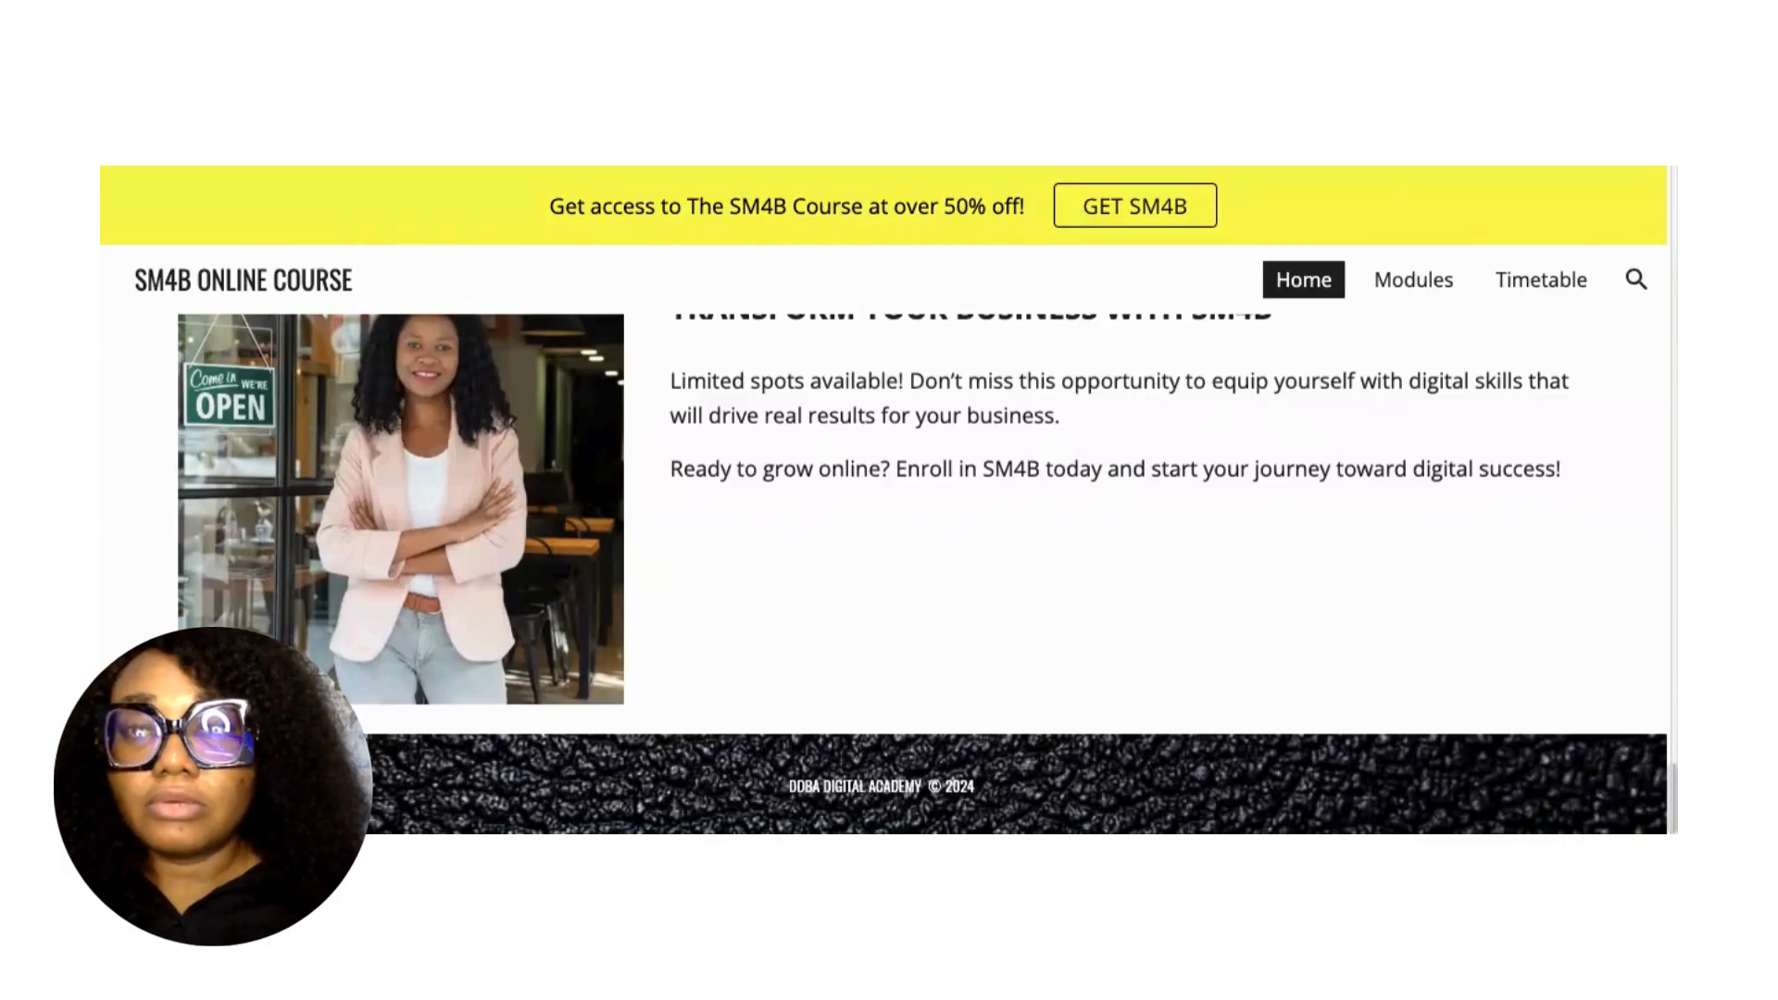
Open a new browser tab and go to sites.google.com.
{"action": "key", "text": "super+t"}
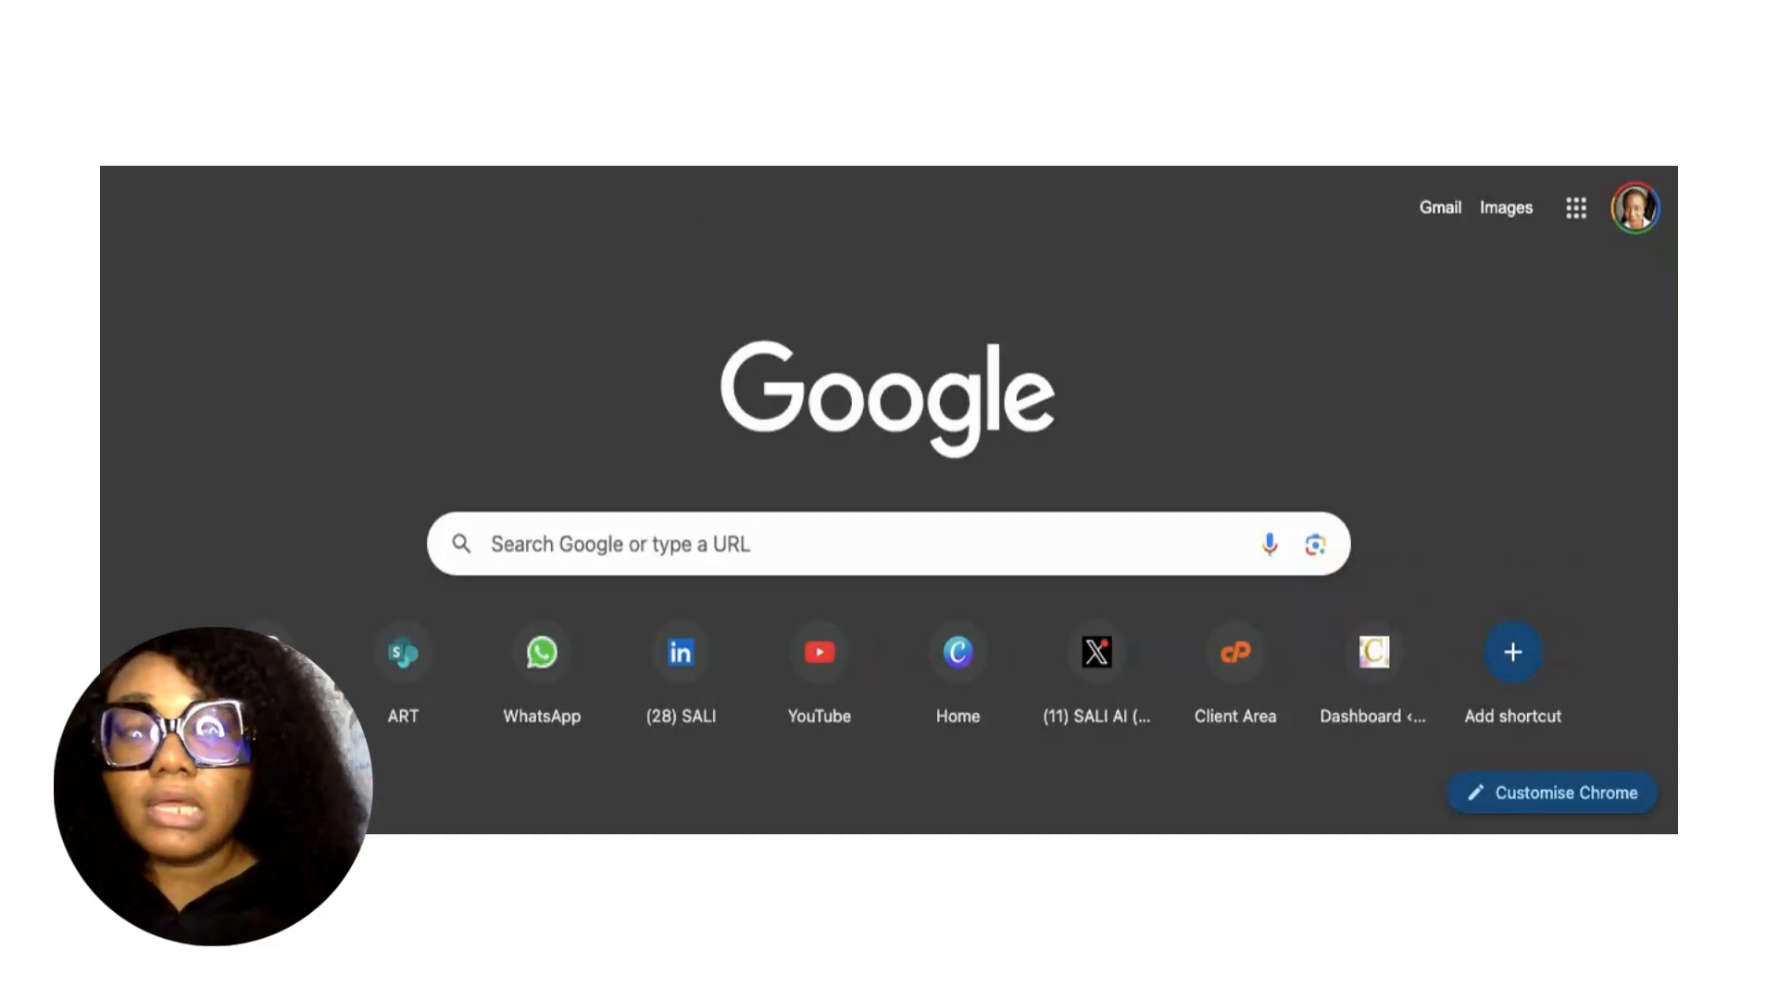
{"action": "left_click", "coordinate": [695, 535]}
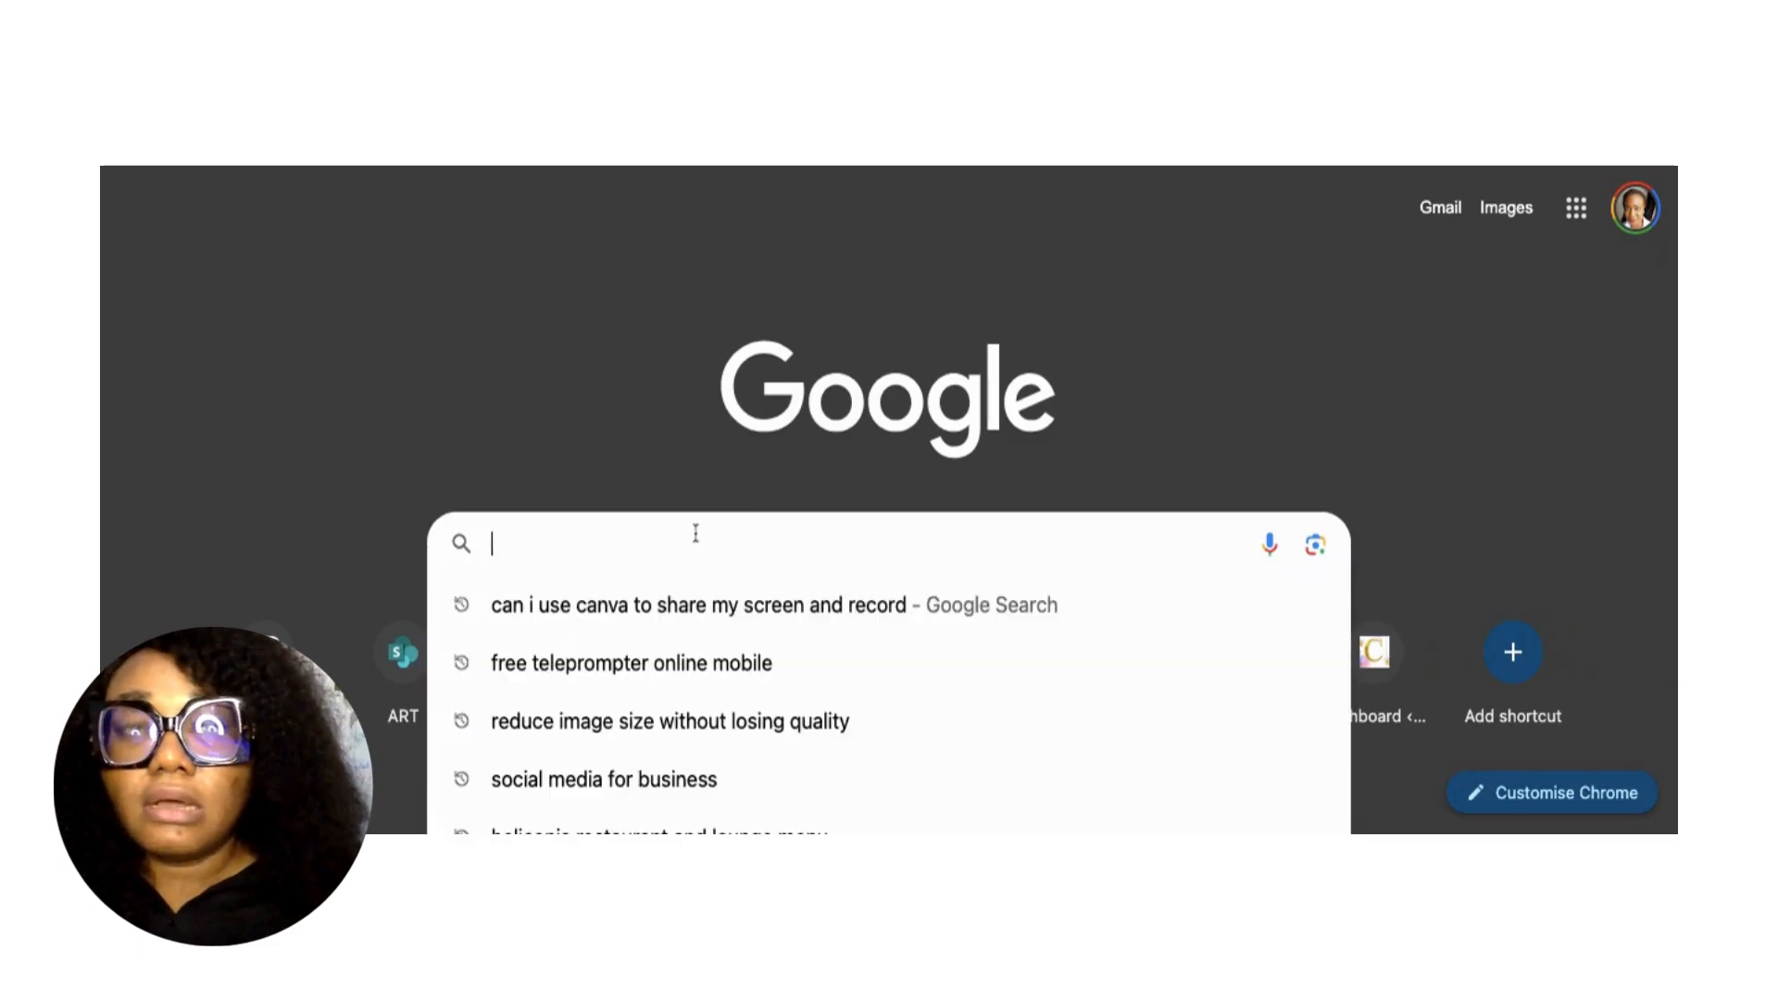
{"action": "type", "text": "sites"}
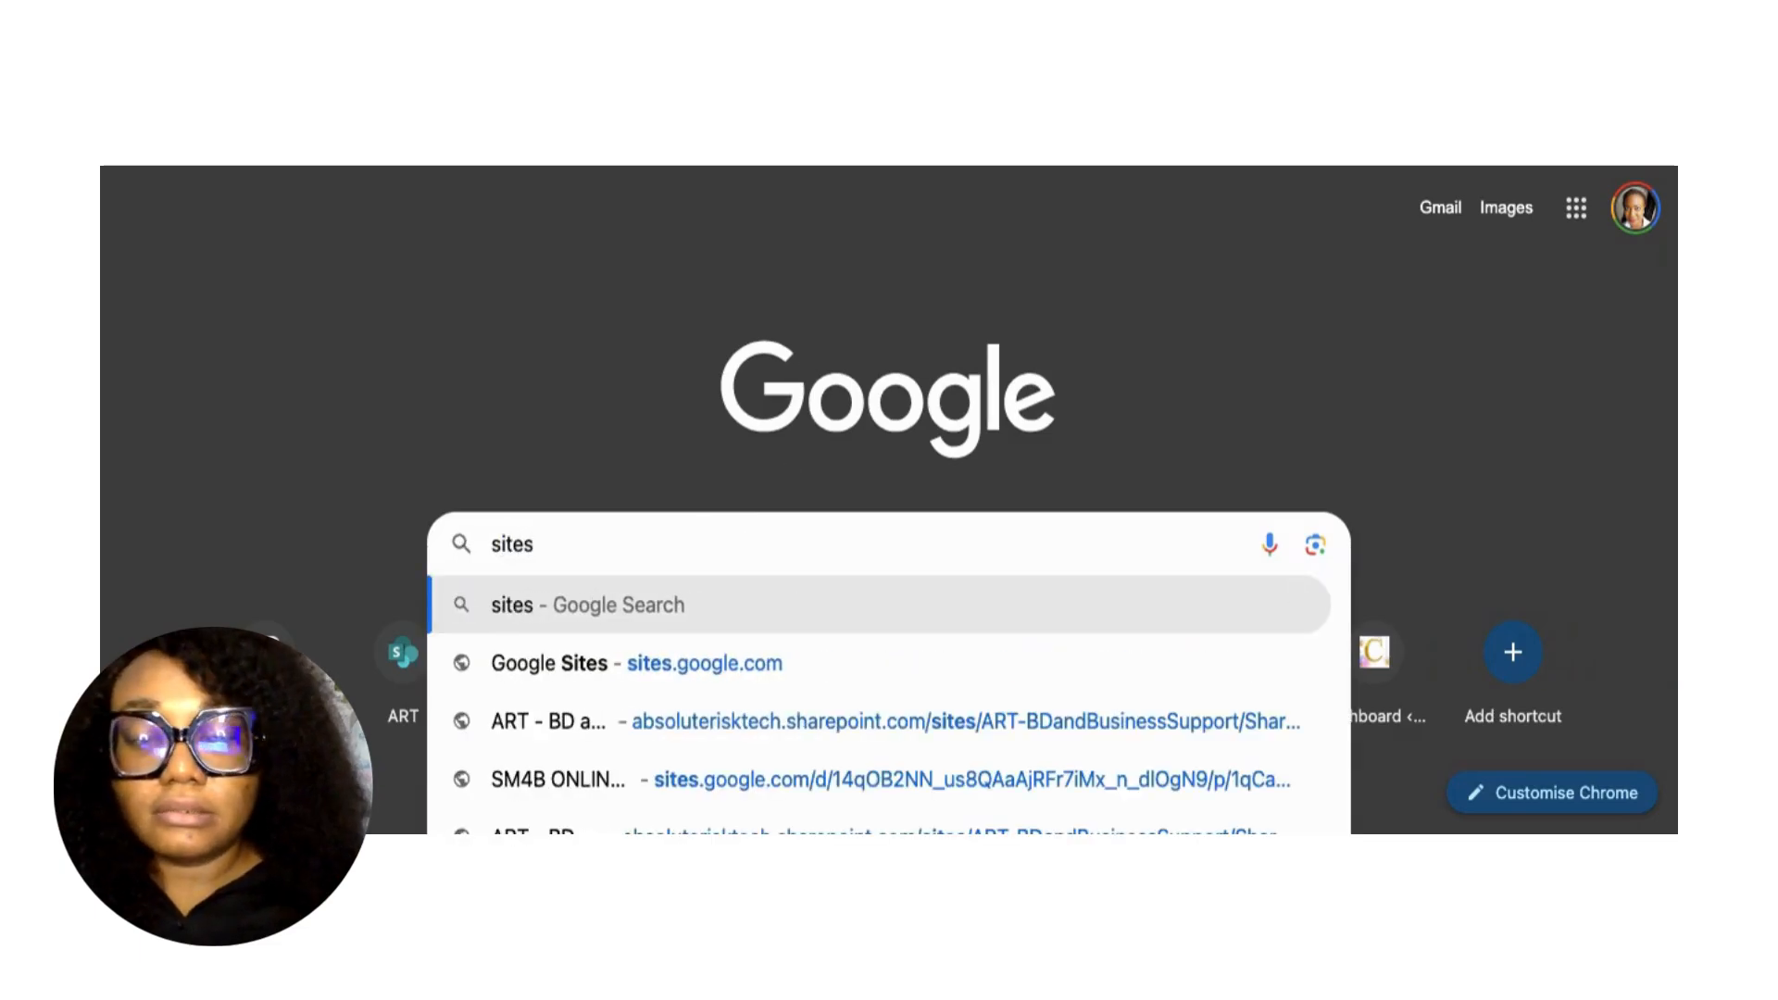
{"action": "type", "text": ".goog"}
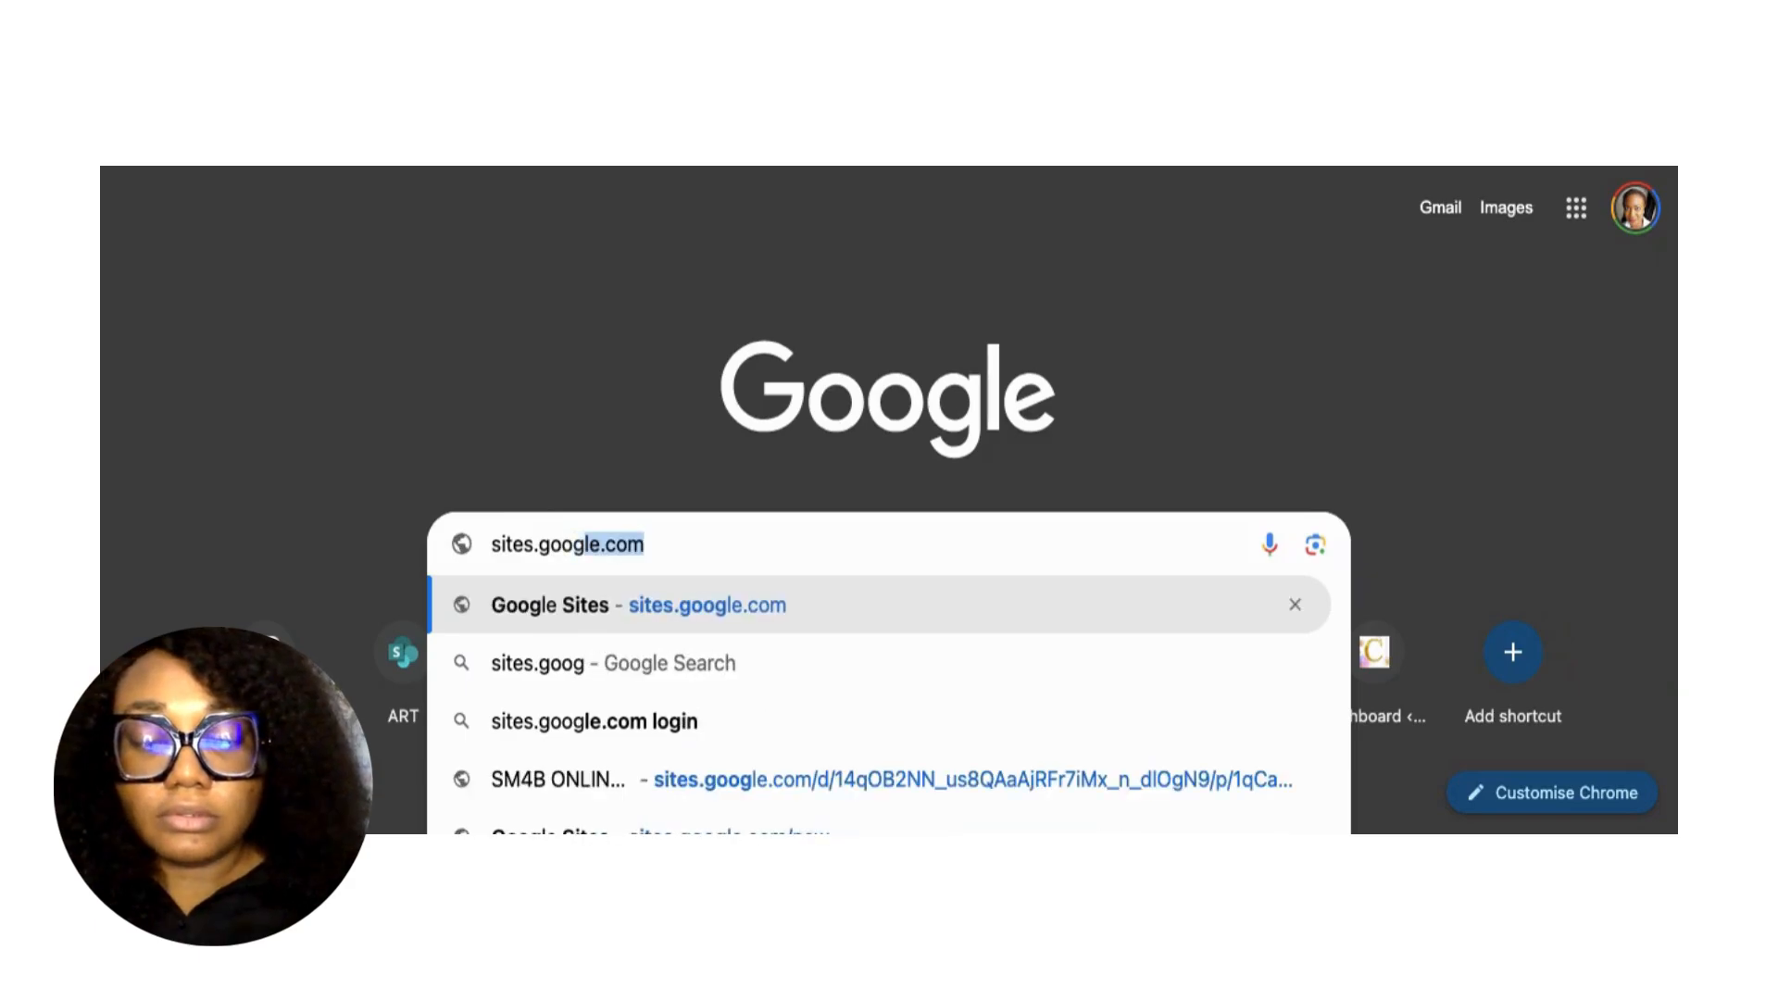
{"action": "key", "text": "Return"}
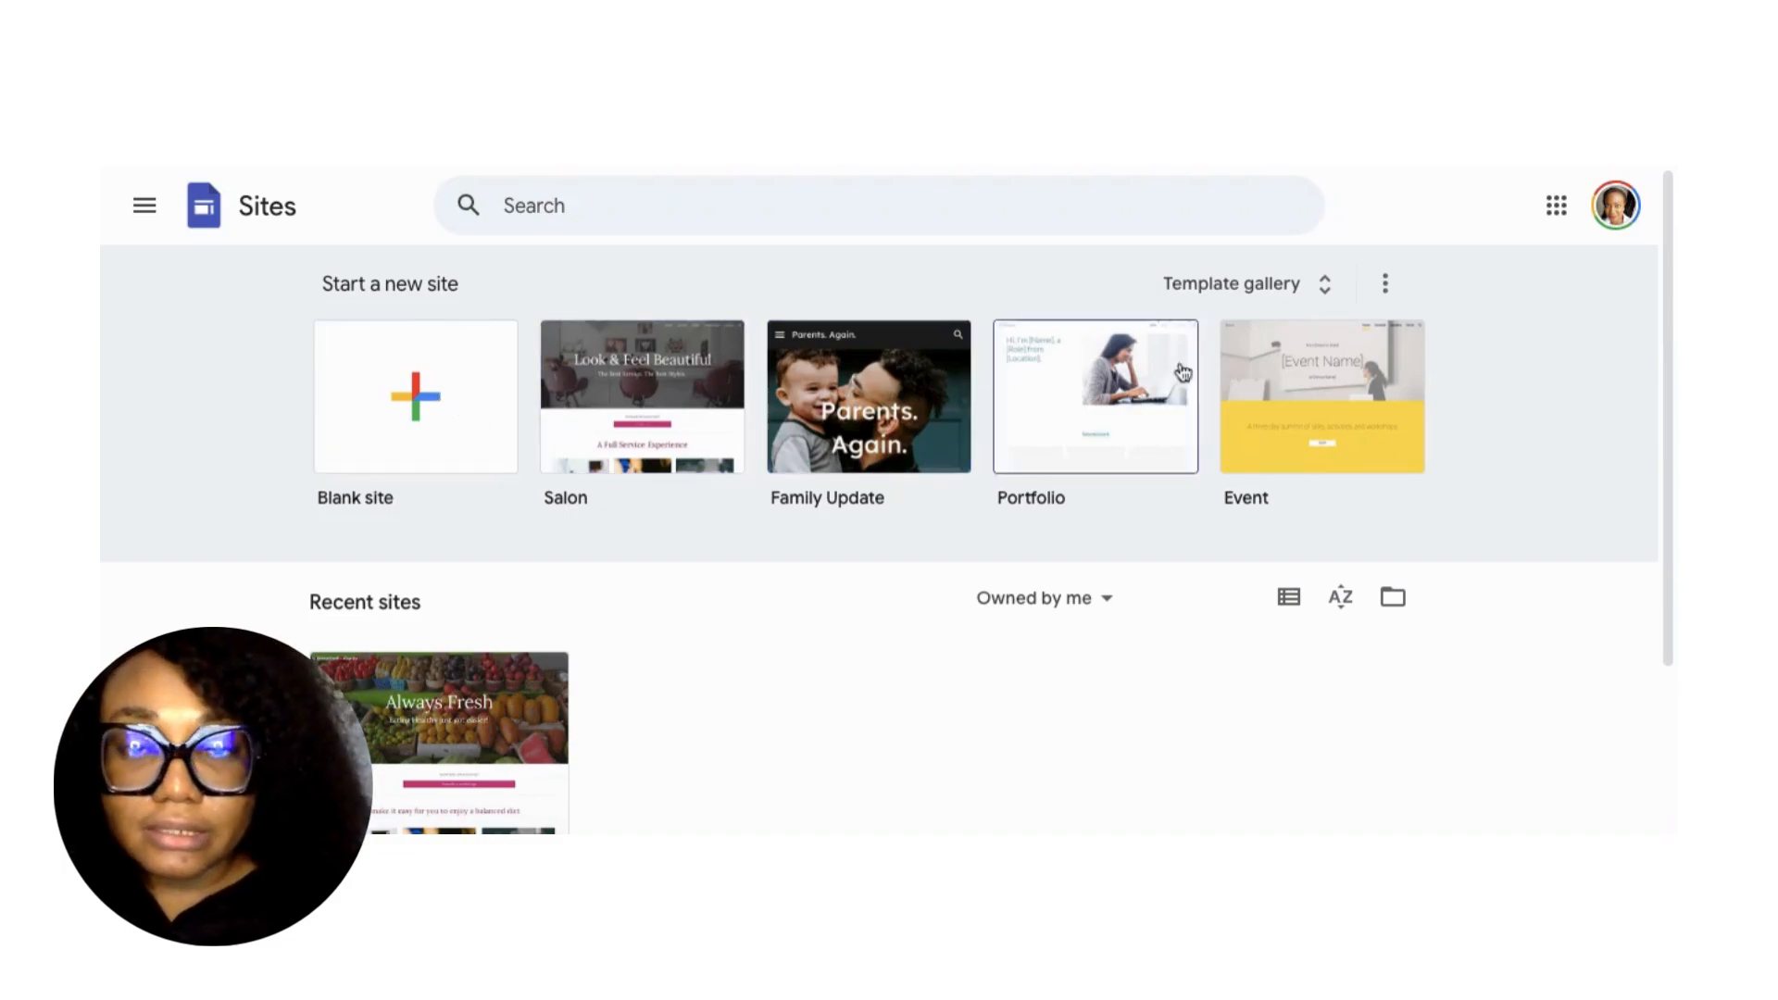
Open the full template gallery and scroll down to the Small business templates.
{"action": "left_click", "coordinate": [1233, 287]}
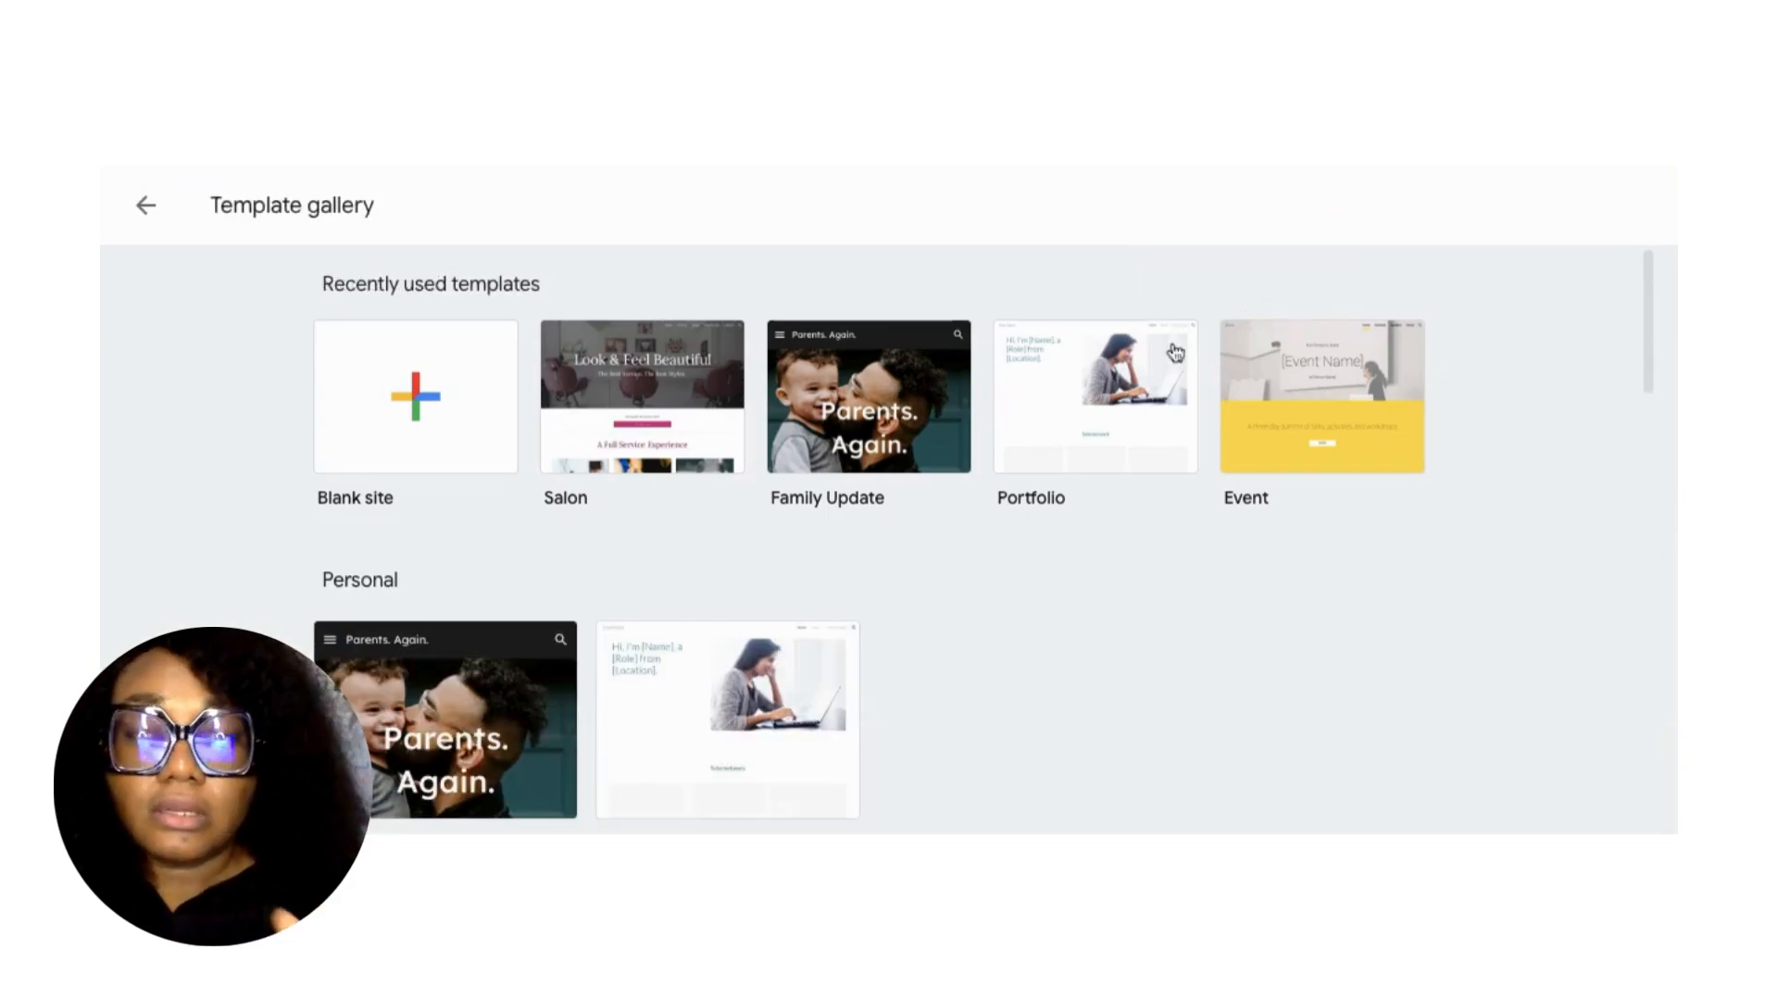
{"action": "scroll", "coordinate": [955, 568], "scroll_direction": "down", "scroll_amount": 1}
{"action": "scroll", "coordinate": [954, 568], "scroll_direction": "down", "scroll_amount": 1}
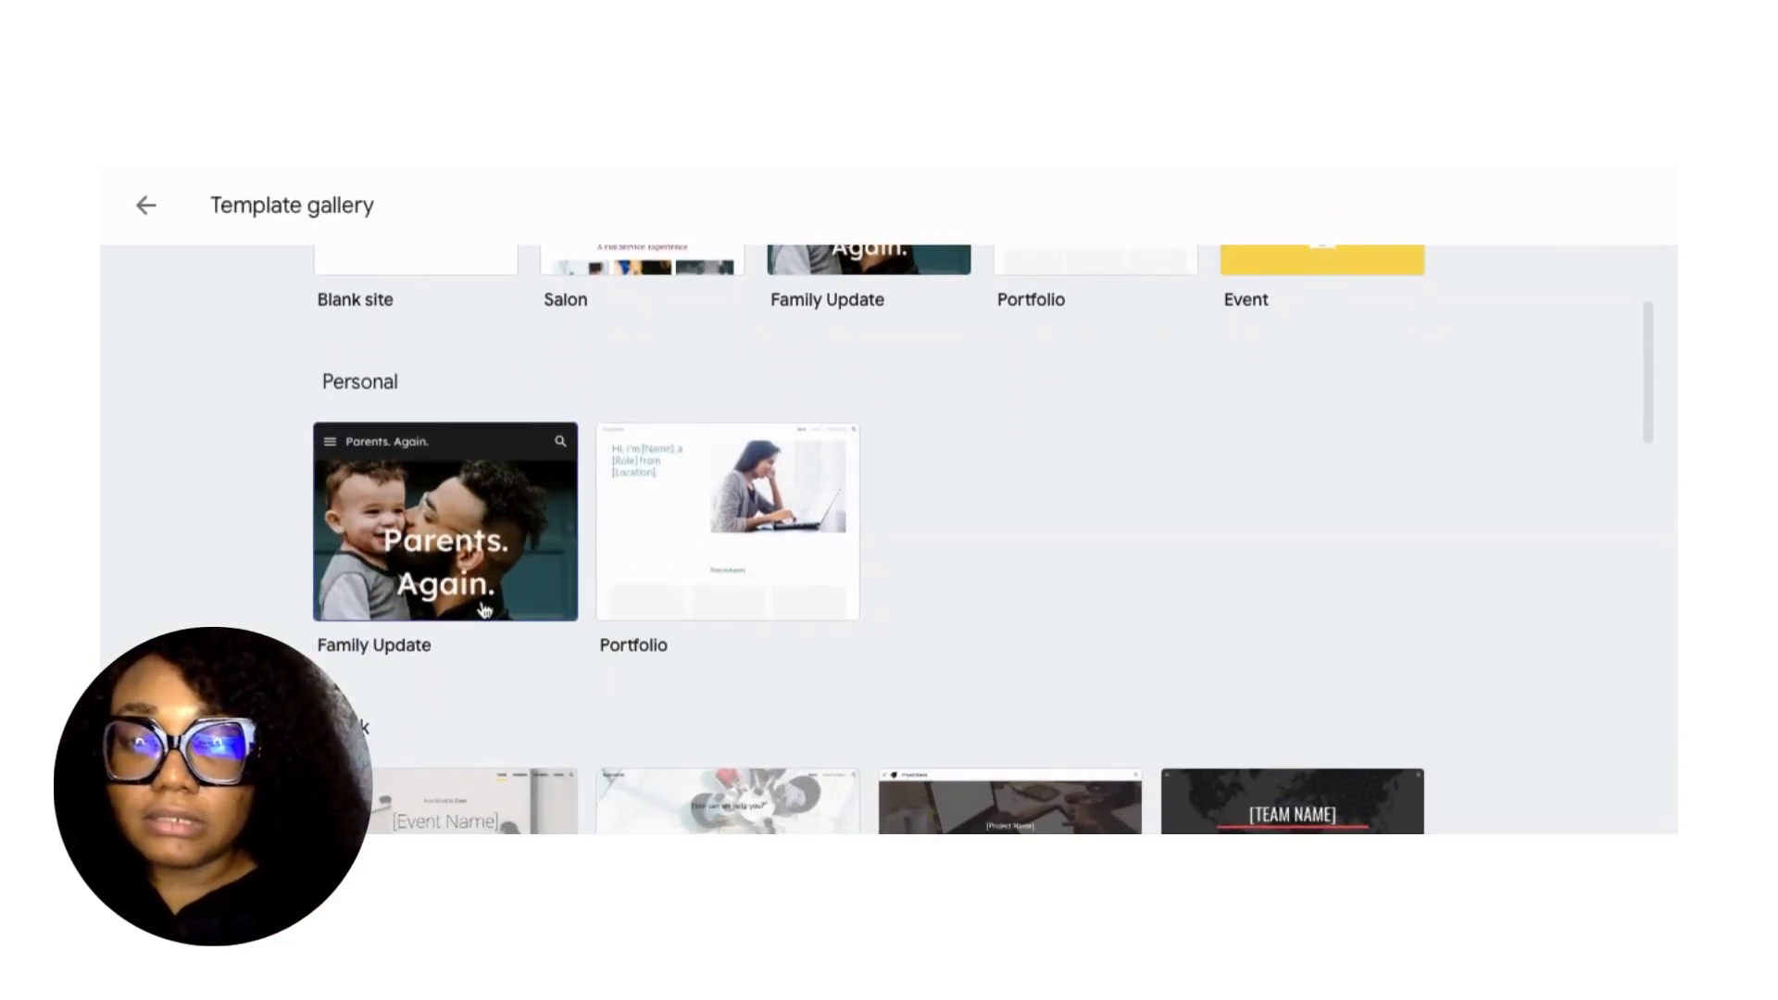
{"action": "scroll", "coordinate": [694, 585], "scroll_direction": "down", "scroll_amount": 3}
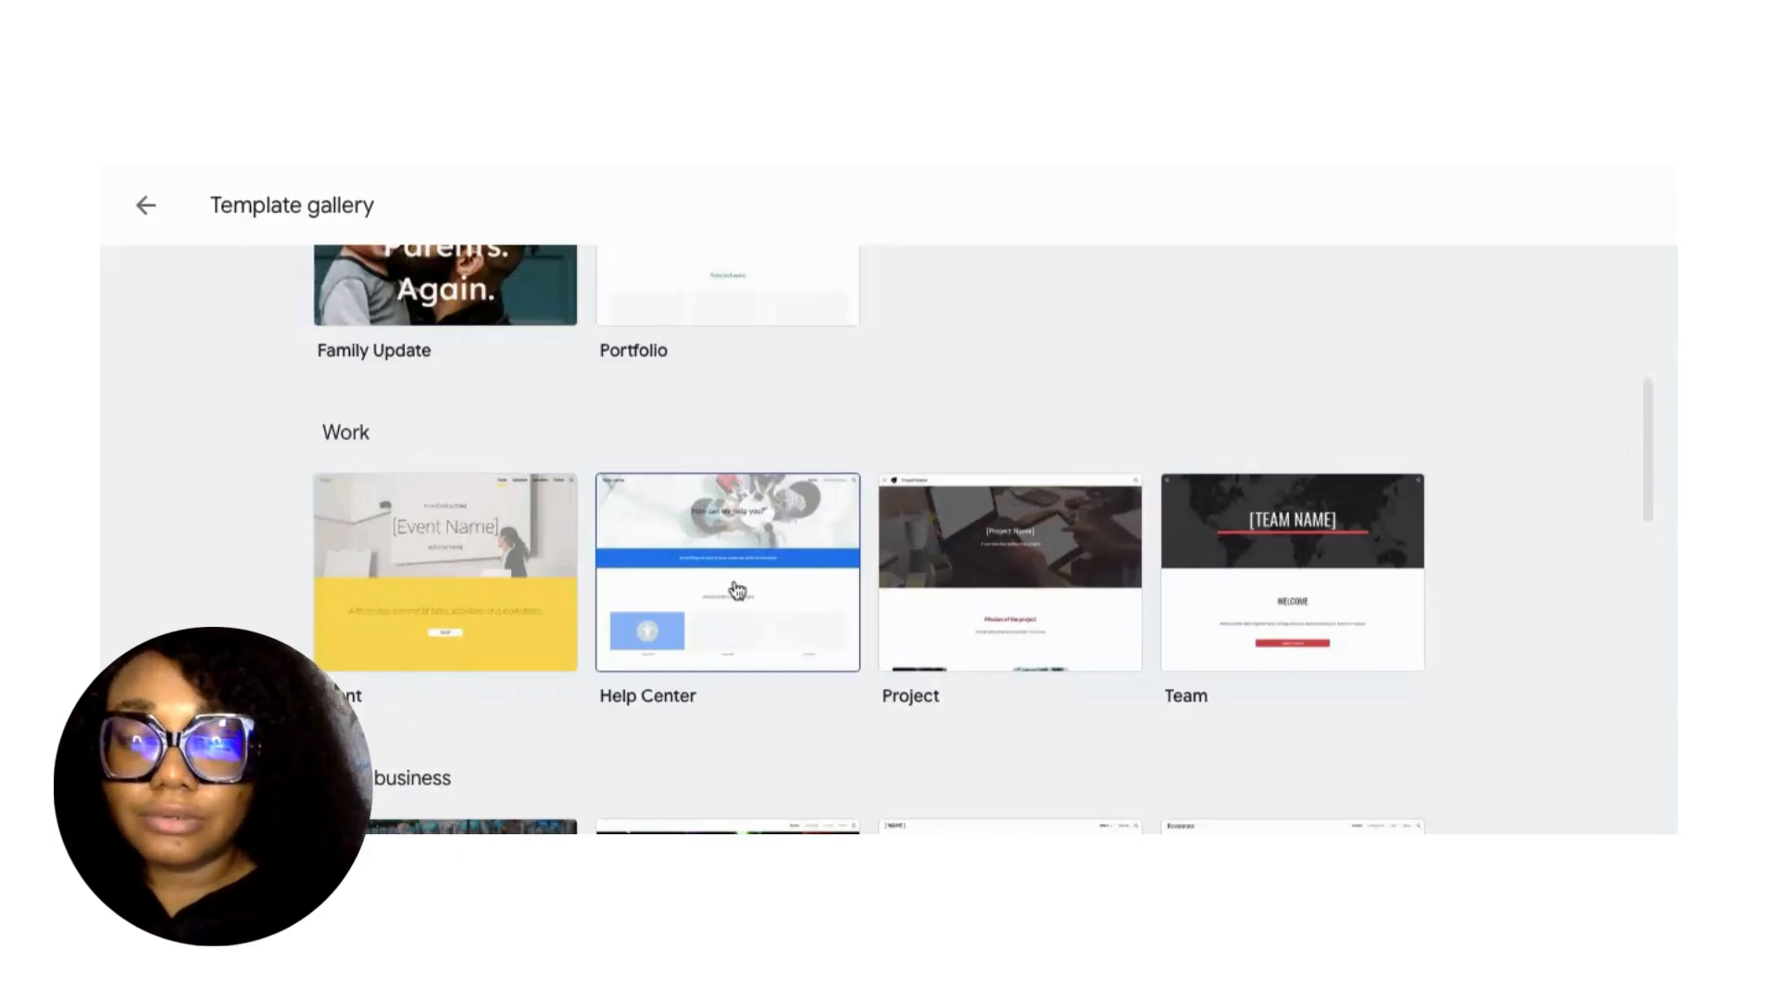
{"action": "scroll", "coordinate": [1294, 639], "scroll_direction": "down", "scroll_amount": 1}
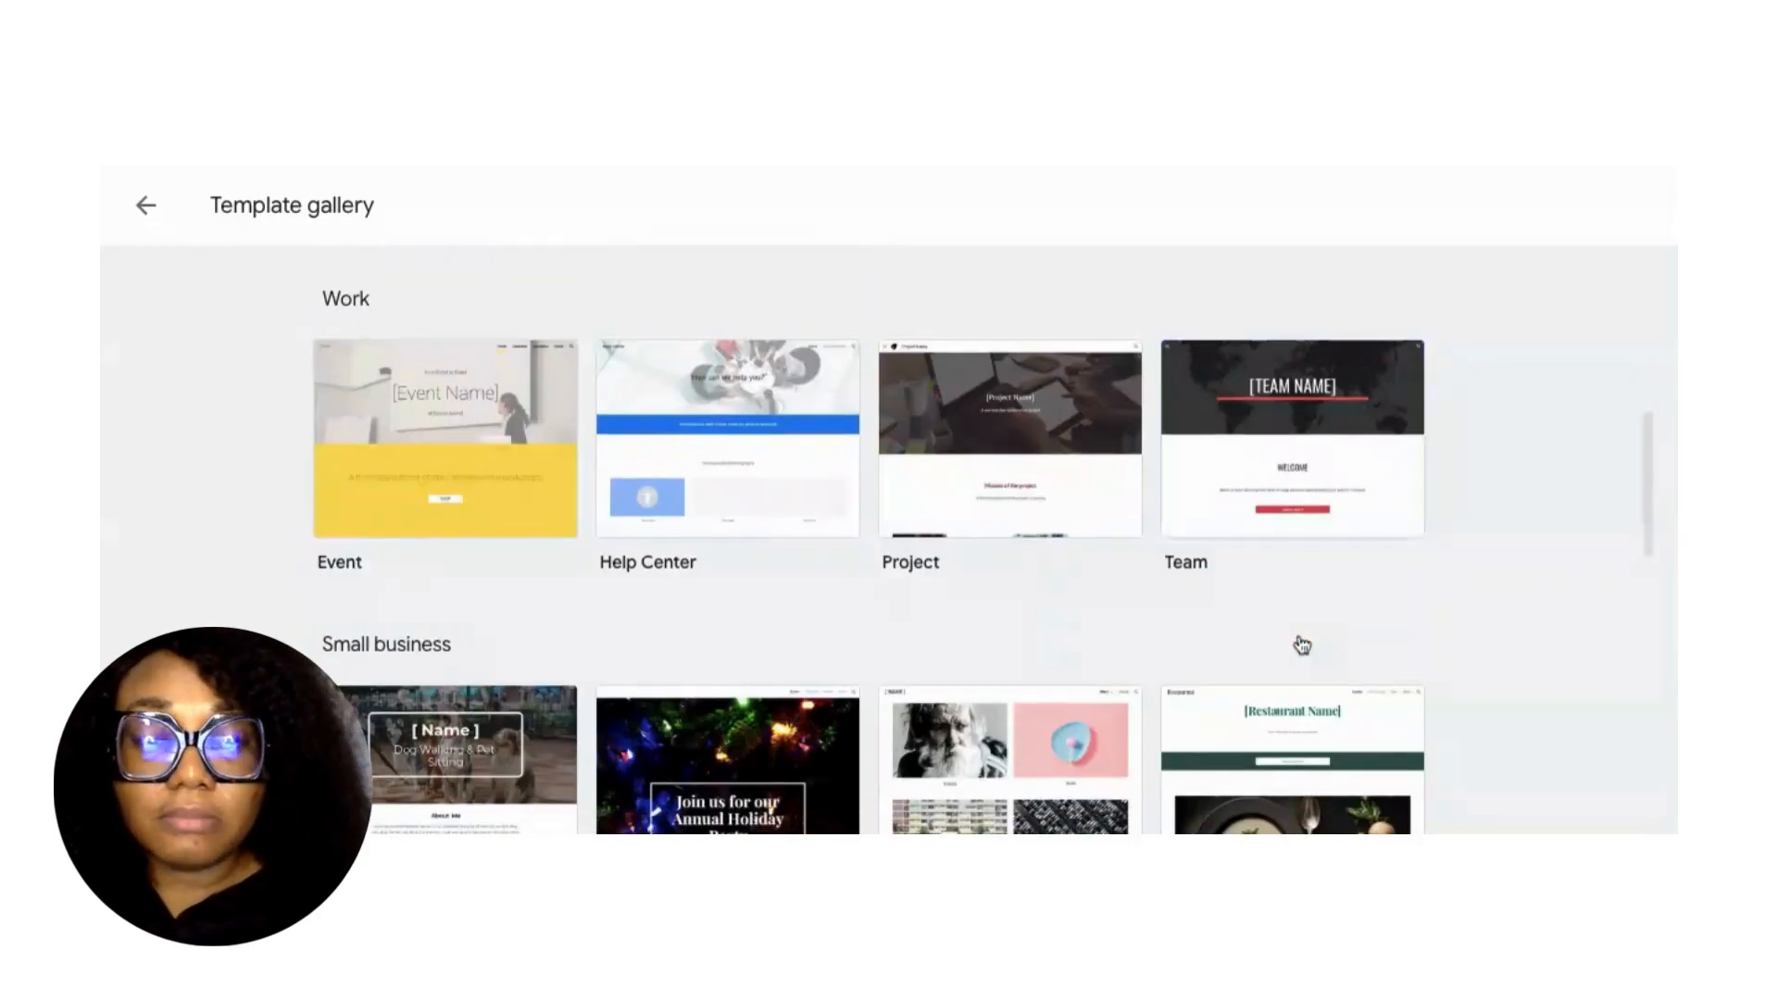
{"action": "scroll", "coordinate": [787, 657], "scroll_direction": "down", "scroll_amount": 1}
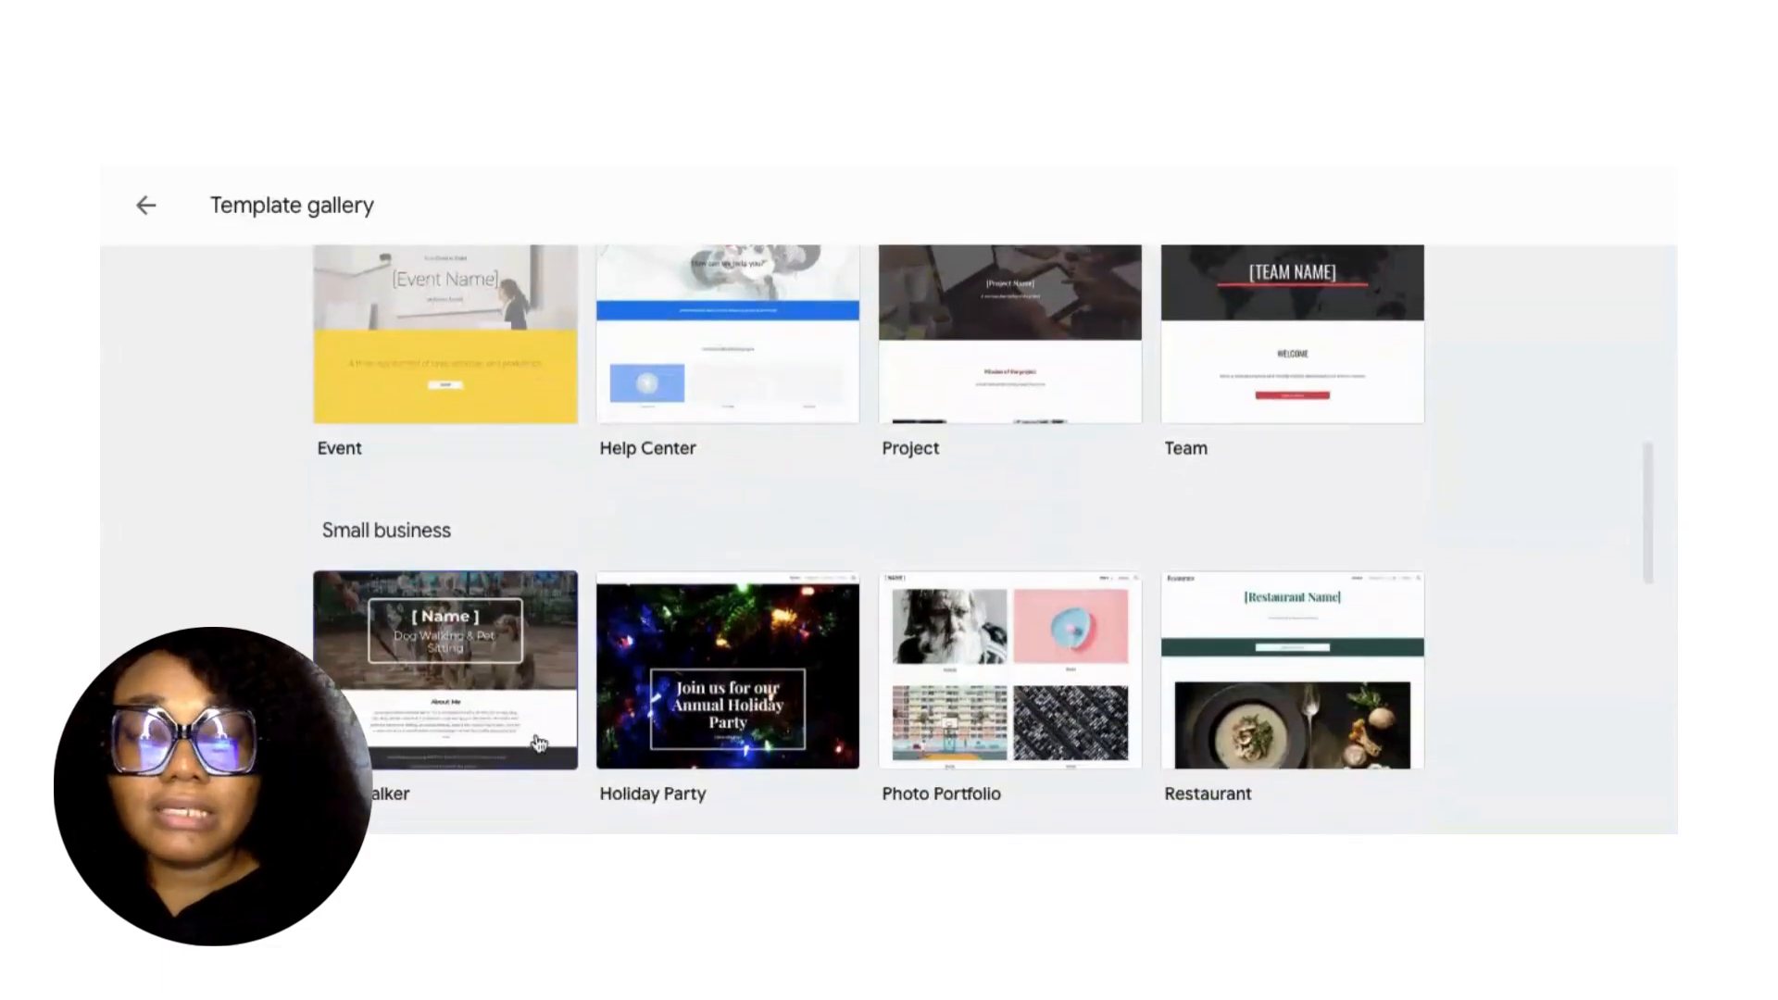
{"action": "scroll", "coordinate": [537, 732], "scroll_direction": "down", "scroll_amount": 1}
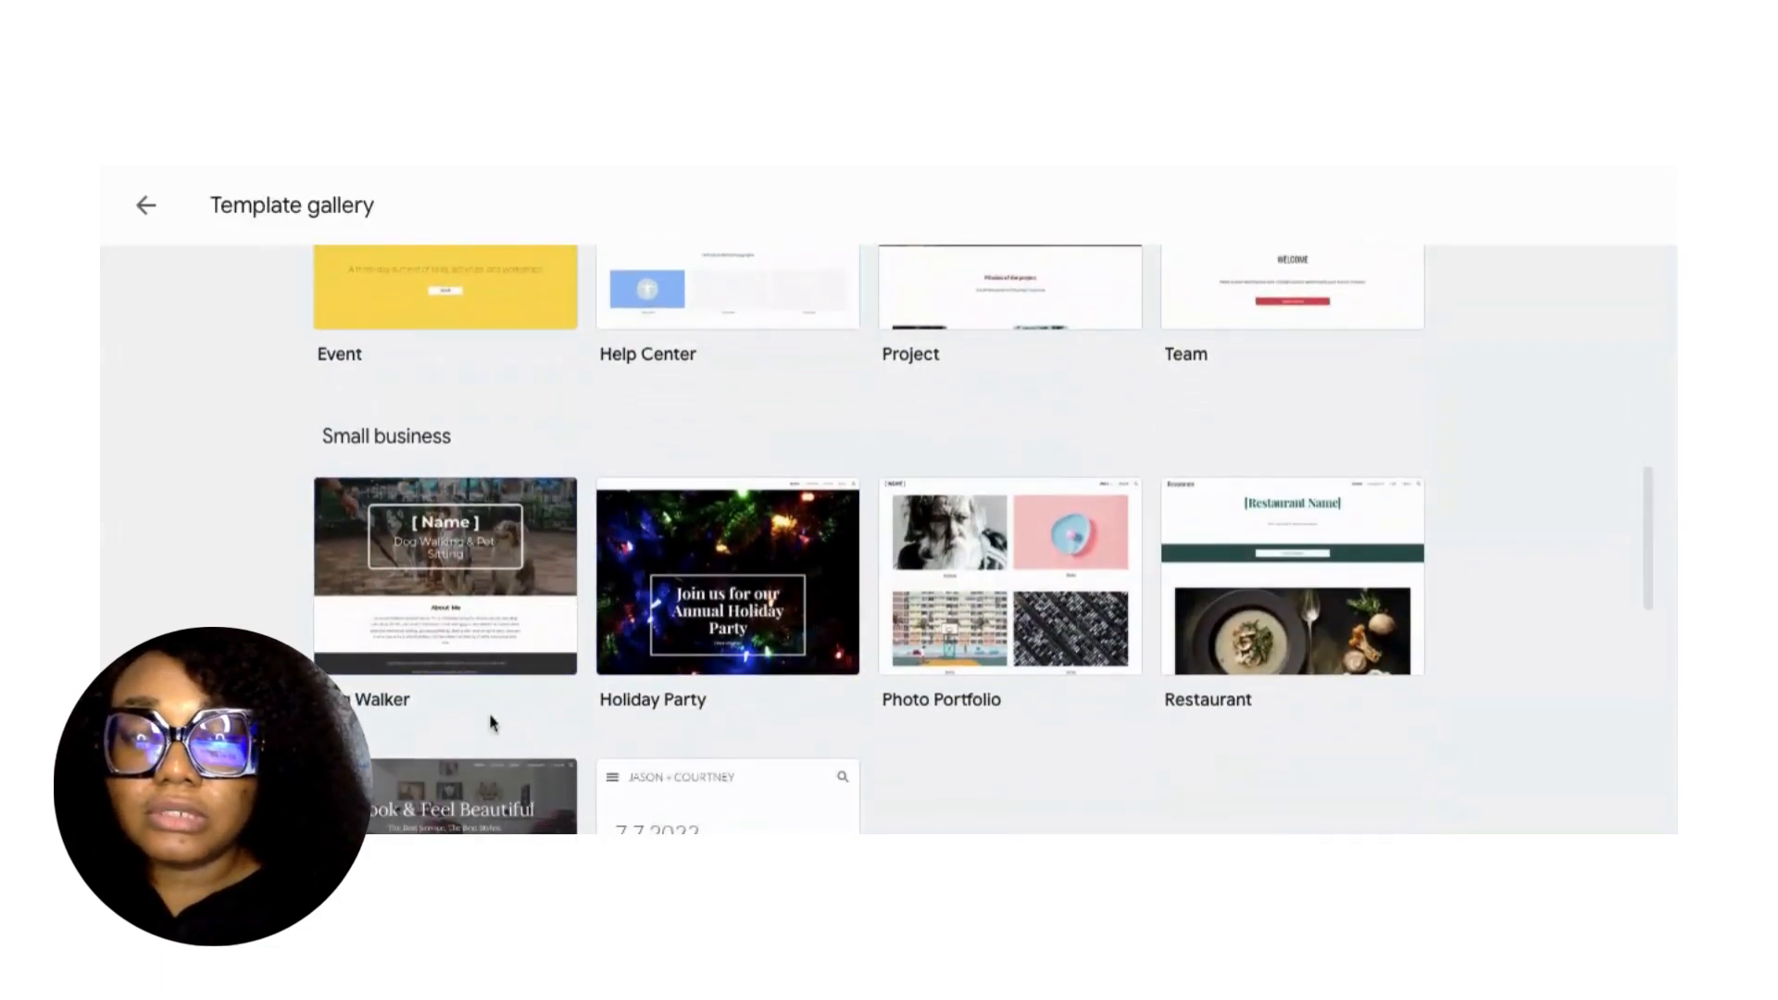
{"action": "scroll", "coordinate": [491, 722], "scroll_direction": "down", "scroll_amount": 1}
{"action": "scroll", "coordinate": [1024, 655], "scroll_direction": "down", "scroll_amount": 1}
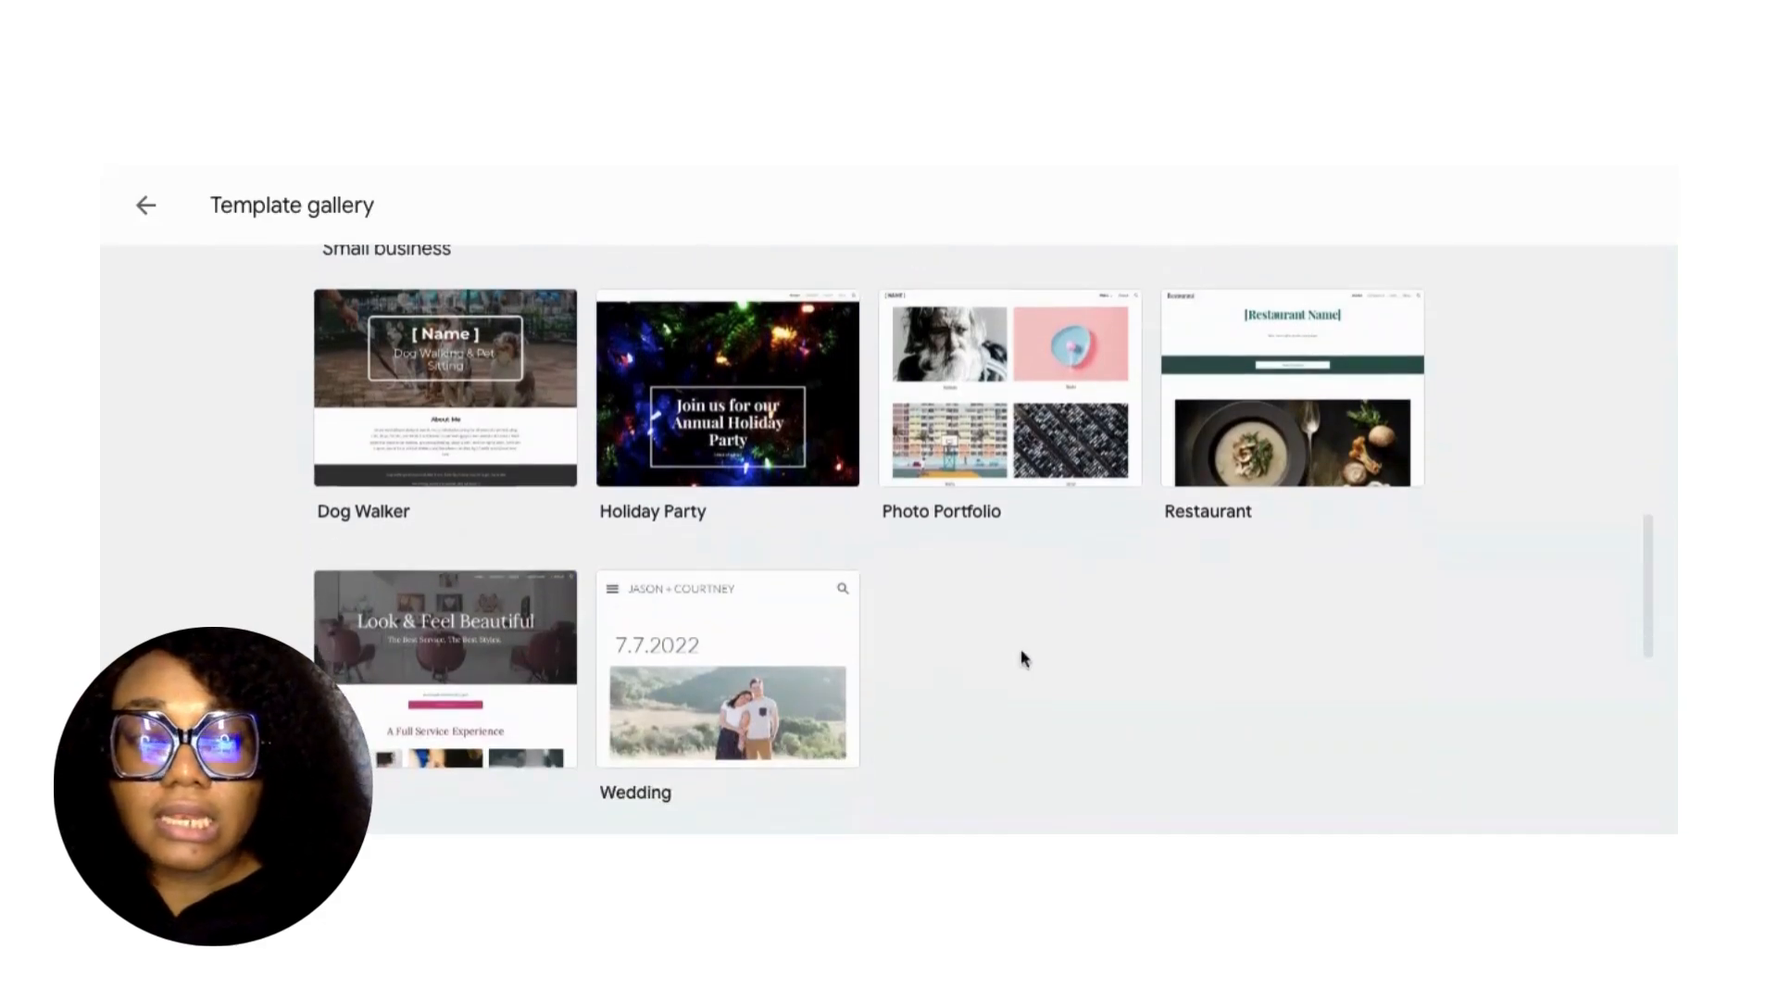
Start a new site from the Restaurant template and title it 'Nomy's Cuisine'.
{"action": "left_click", "coordinate": [1290, 418]}
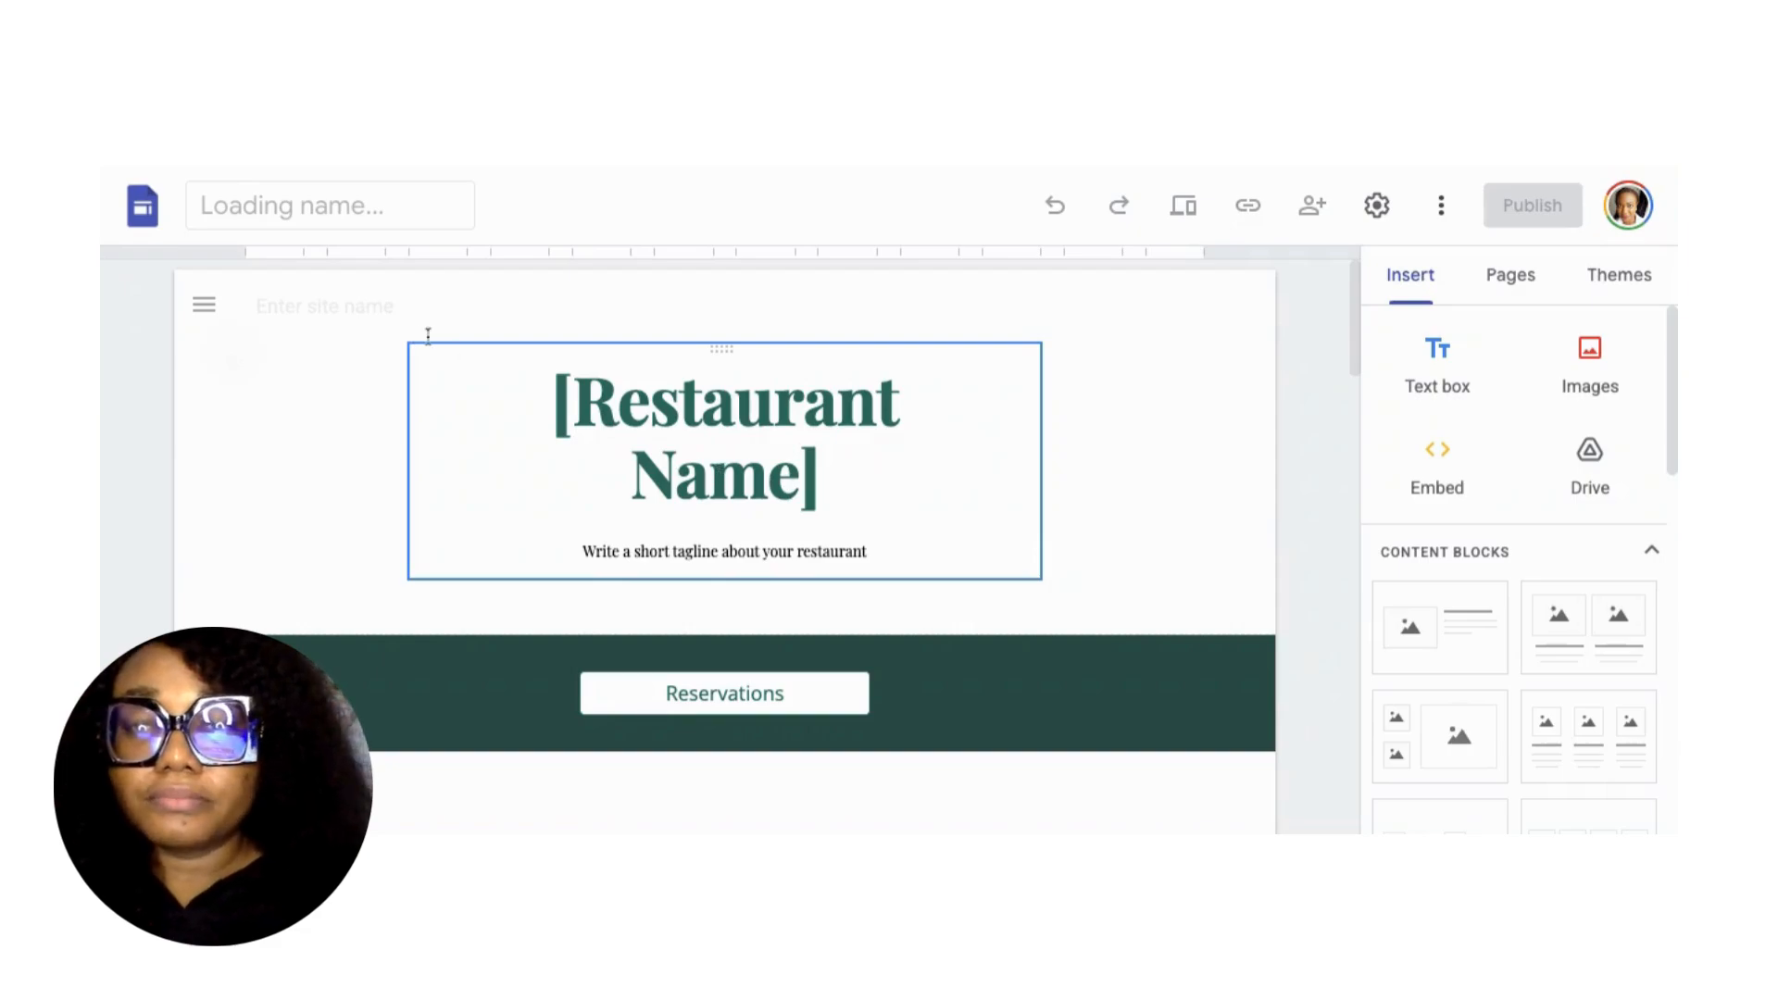
{"action": "left_click", "coordinate": [571, 403]}
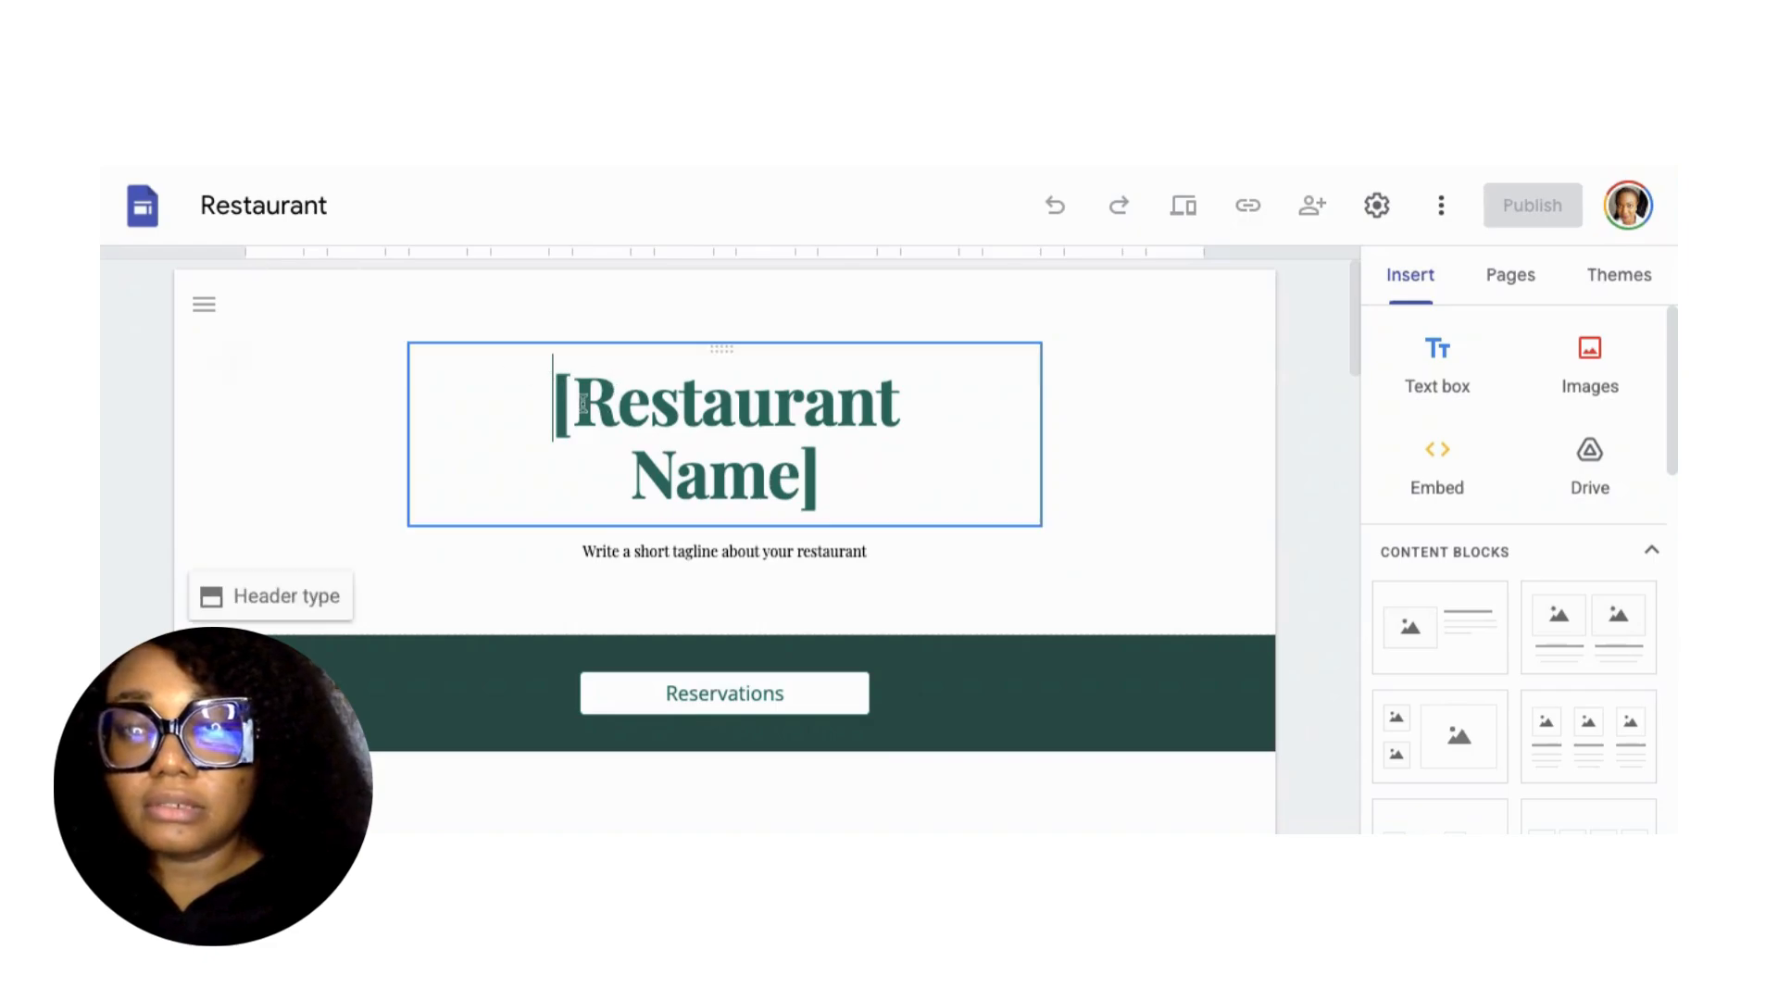
{"action": "left_click_drag", "start_coordinate": [555, 400], "coordinate": [810, 500]}
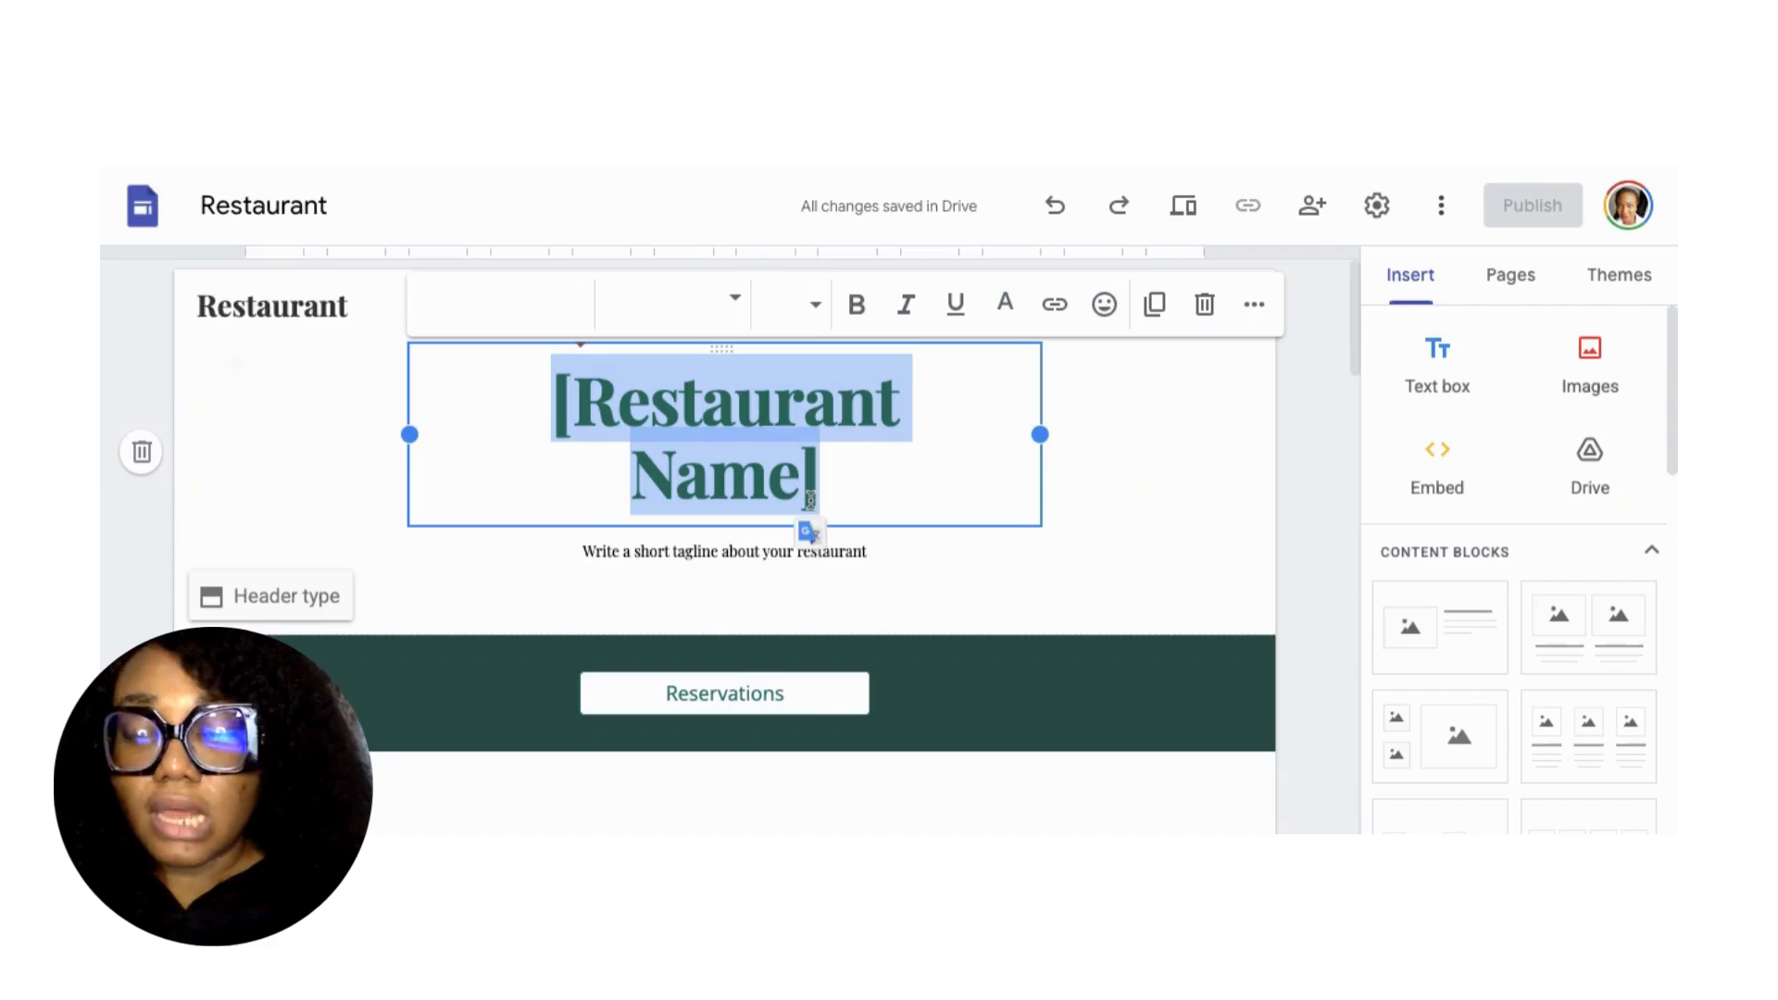
{"action": "type", "text": "Nomy"}
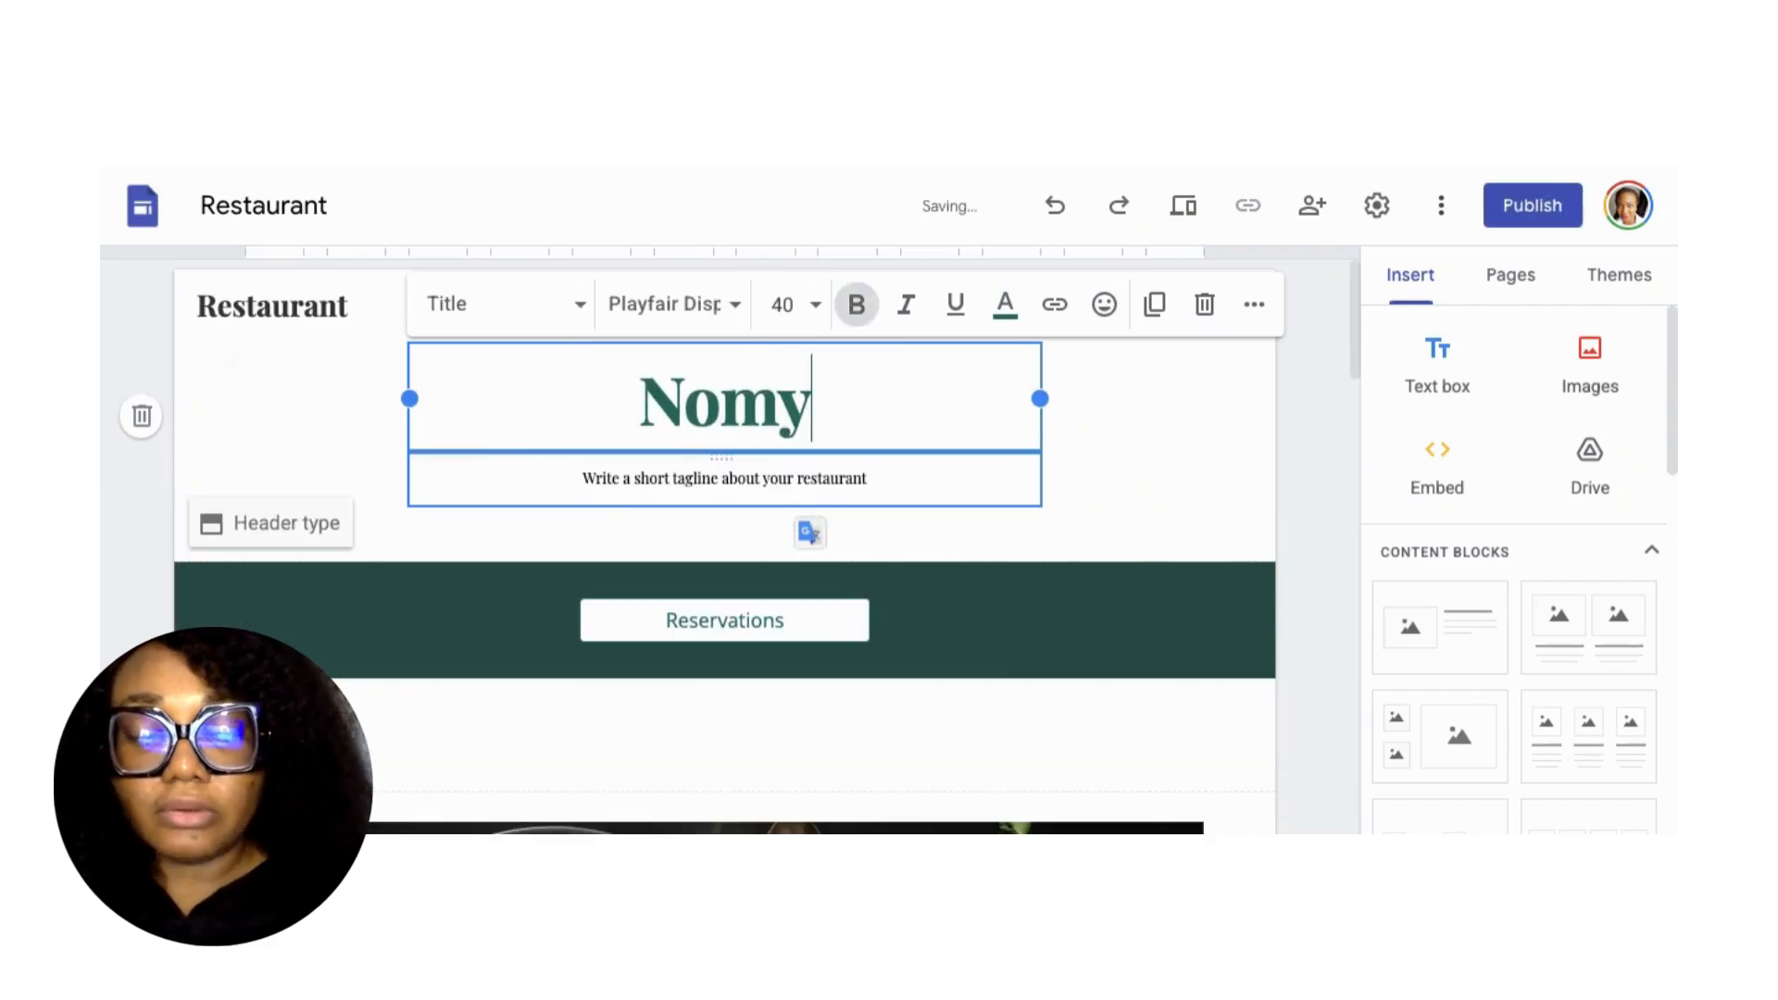
{"action": "type", "text": "'s"}
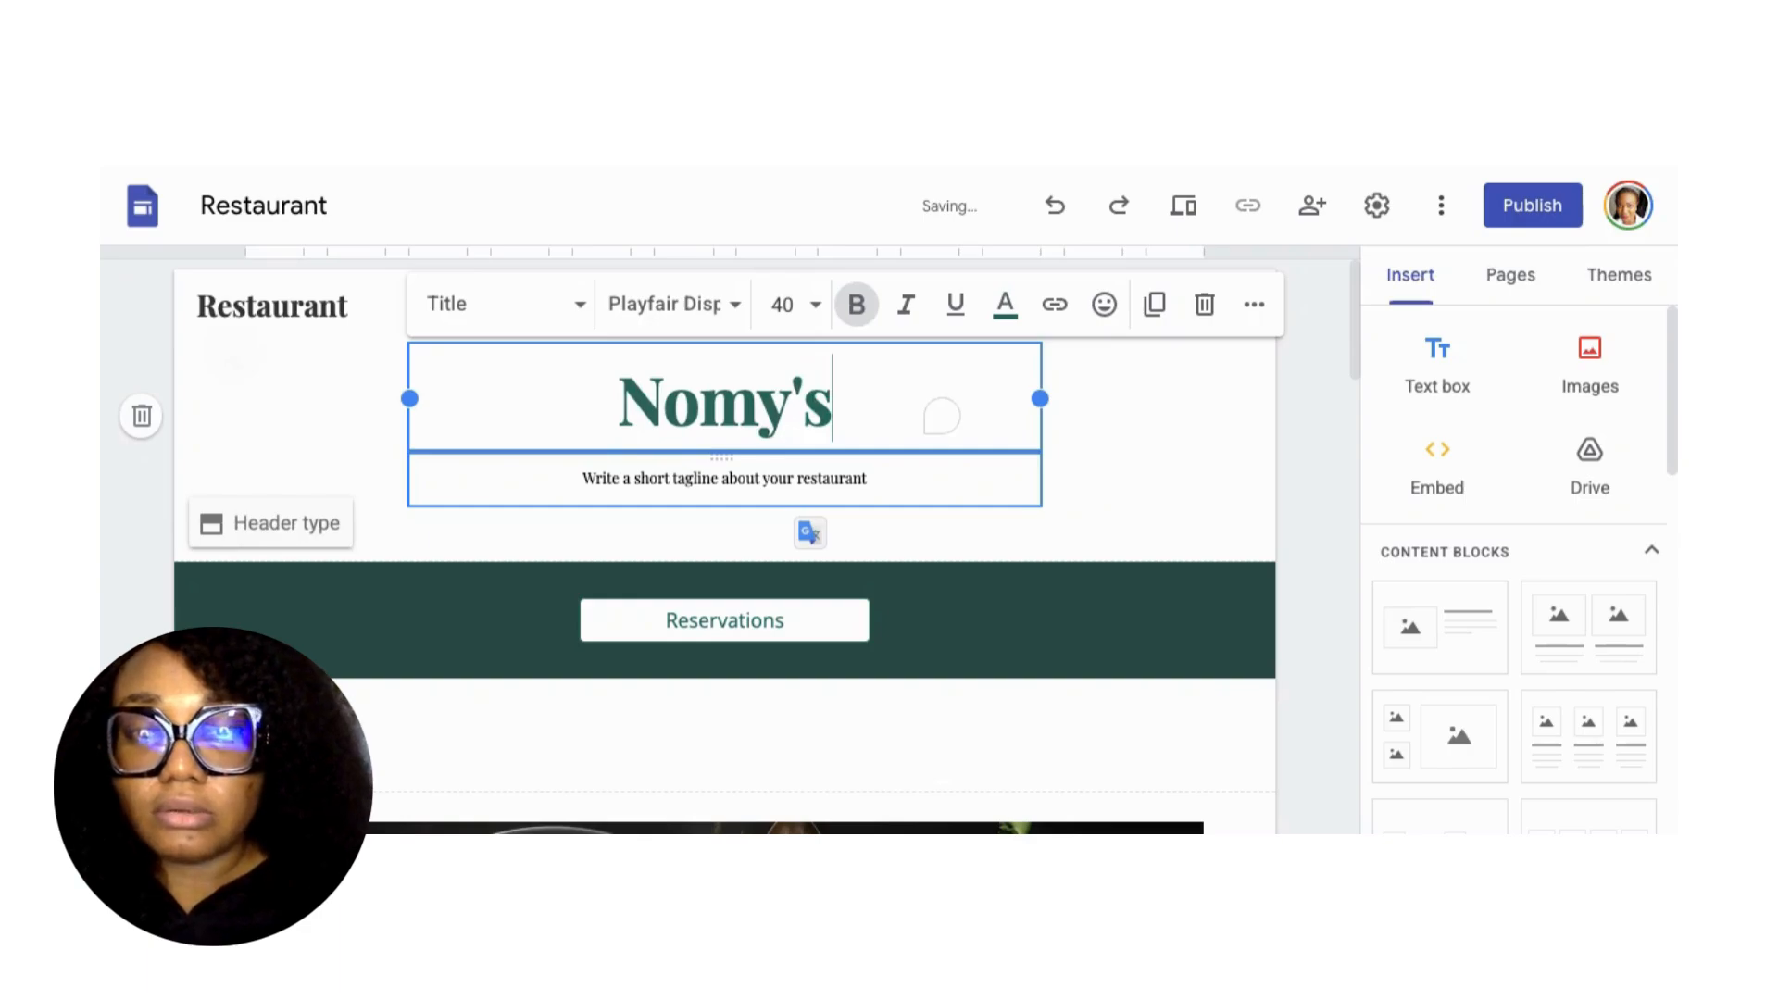
{"action": "type", "text": " Cuis"}
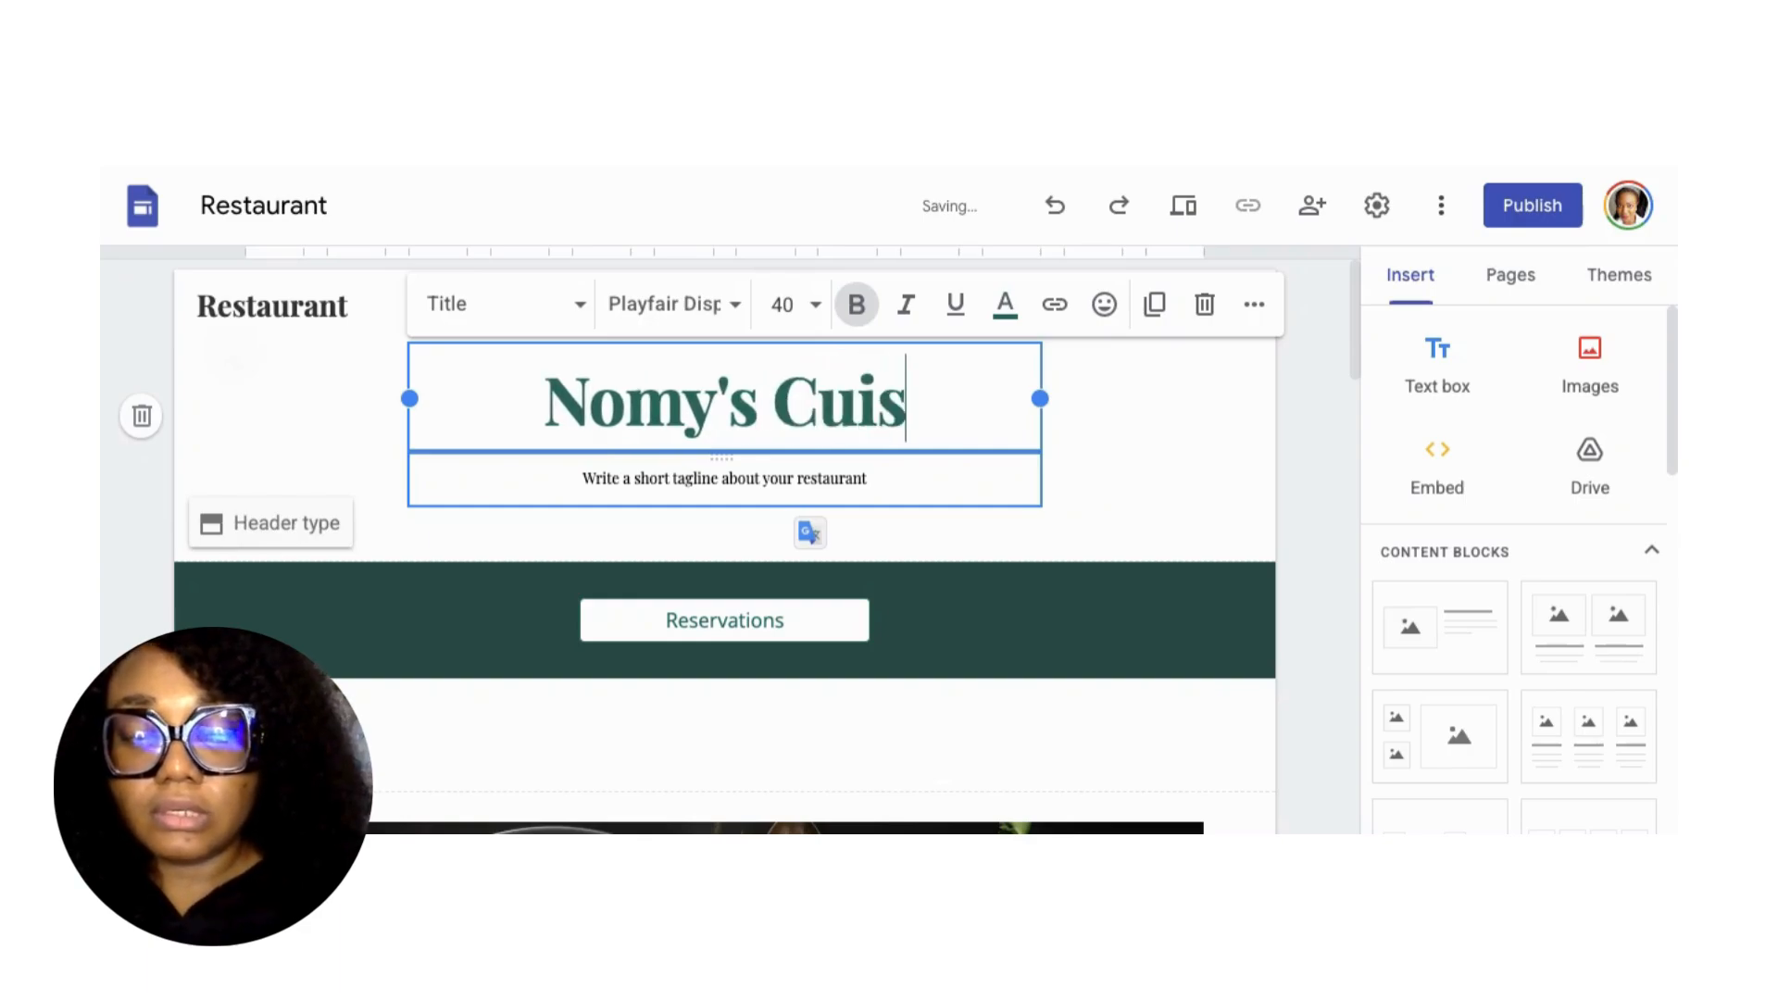
{"action": "type", "text": "ine"}
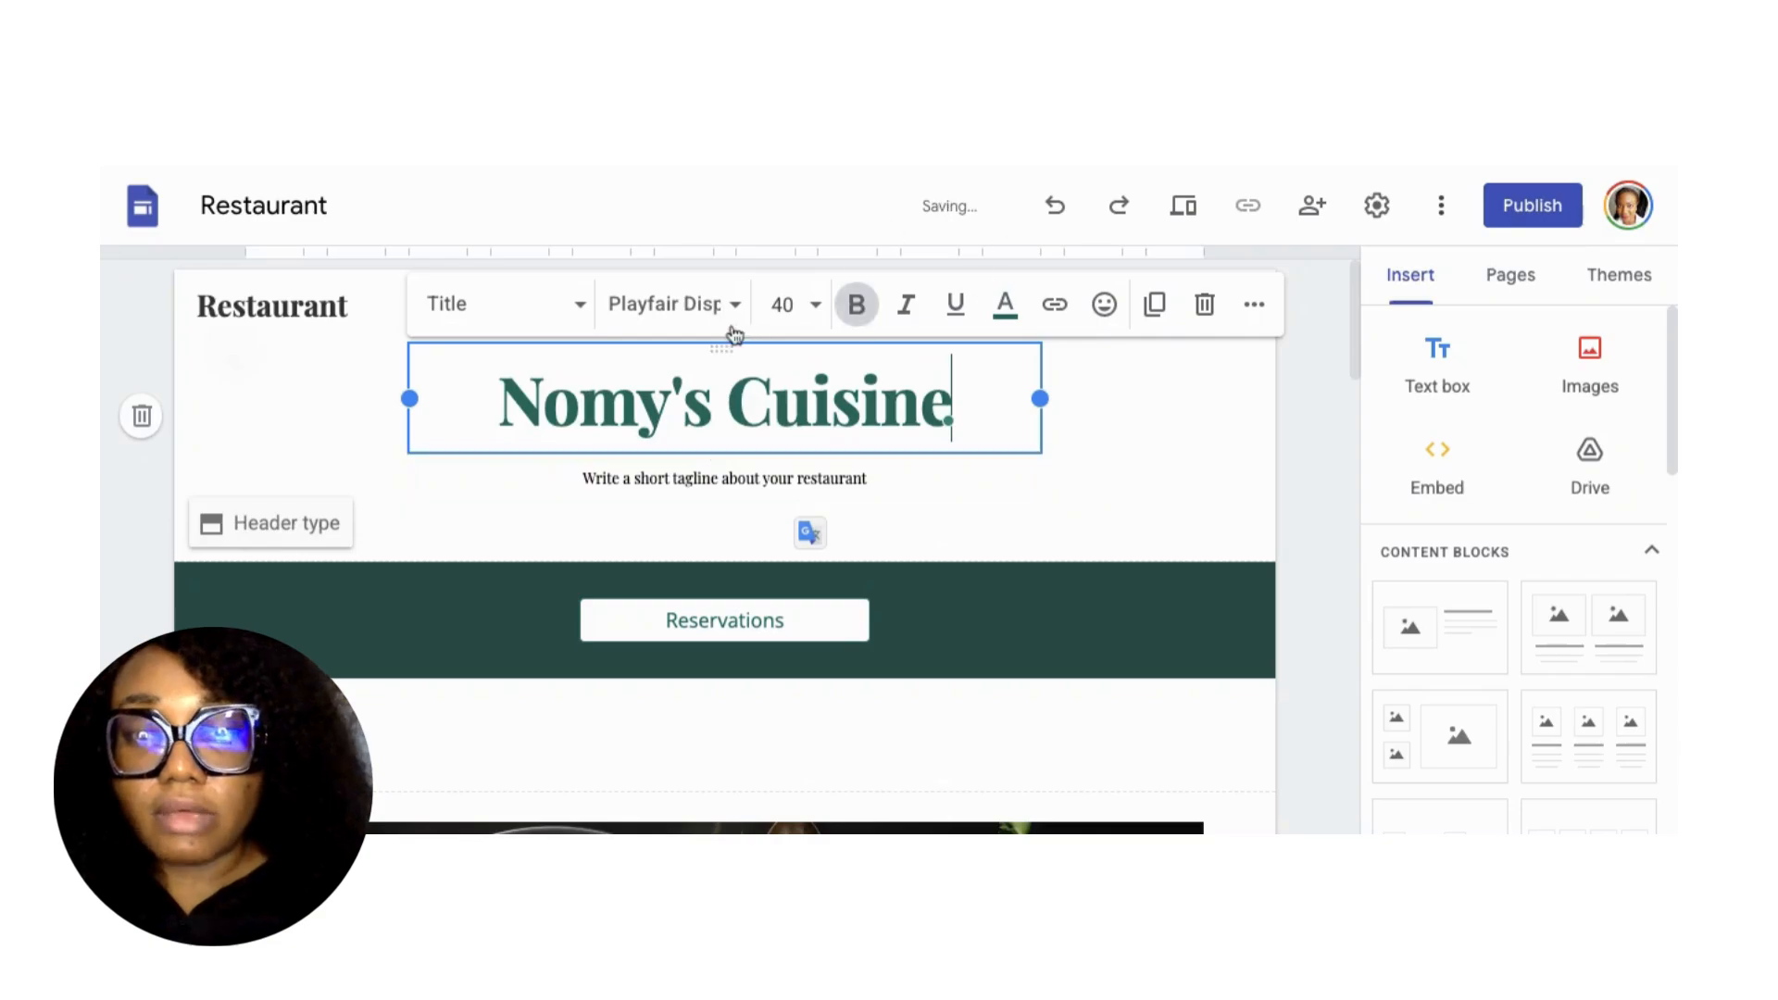
Rename the header site name from Restaurant to 'NOMYS CUISINE'.
{"action": "left_click", "coordinate": [271, 305]}
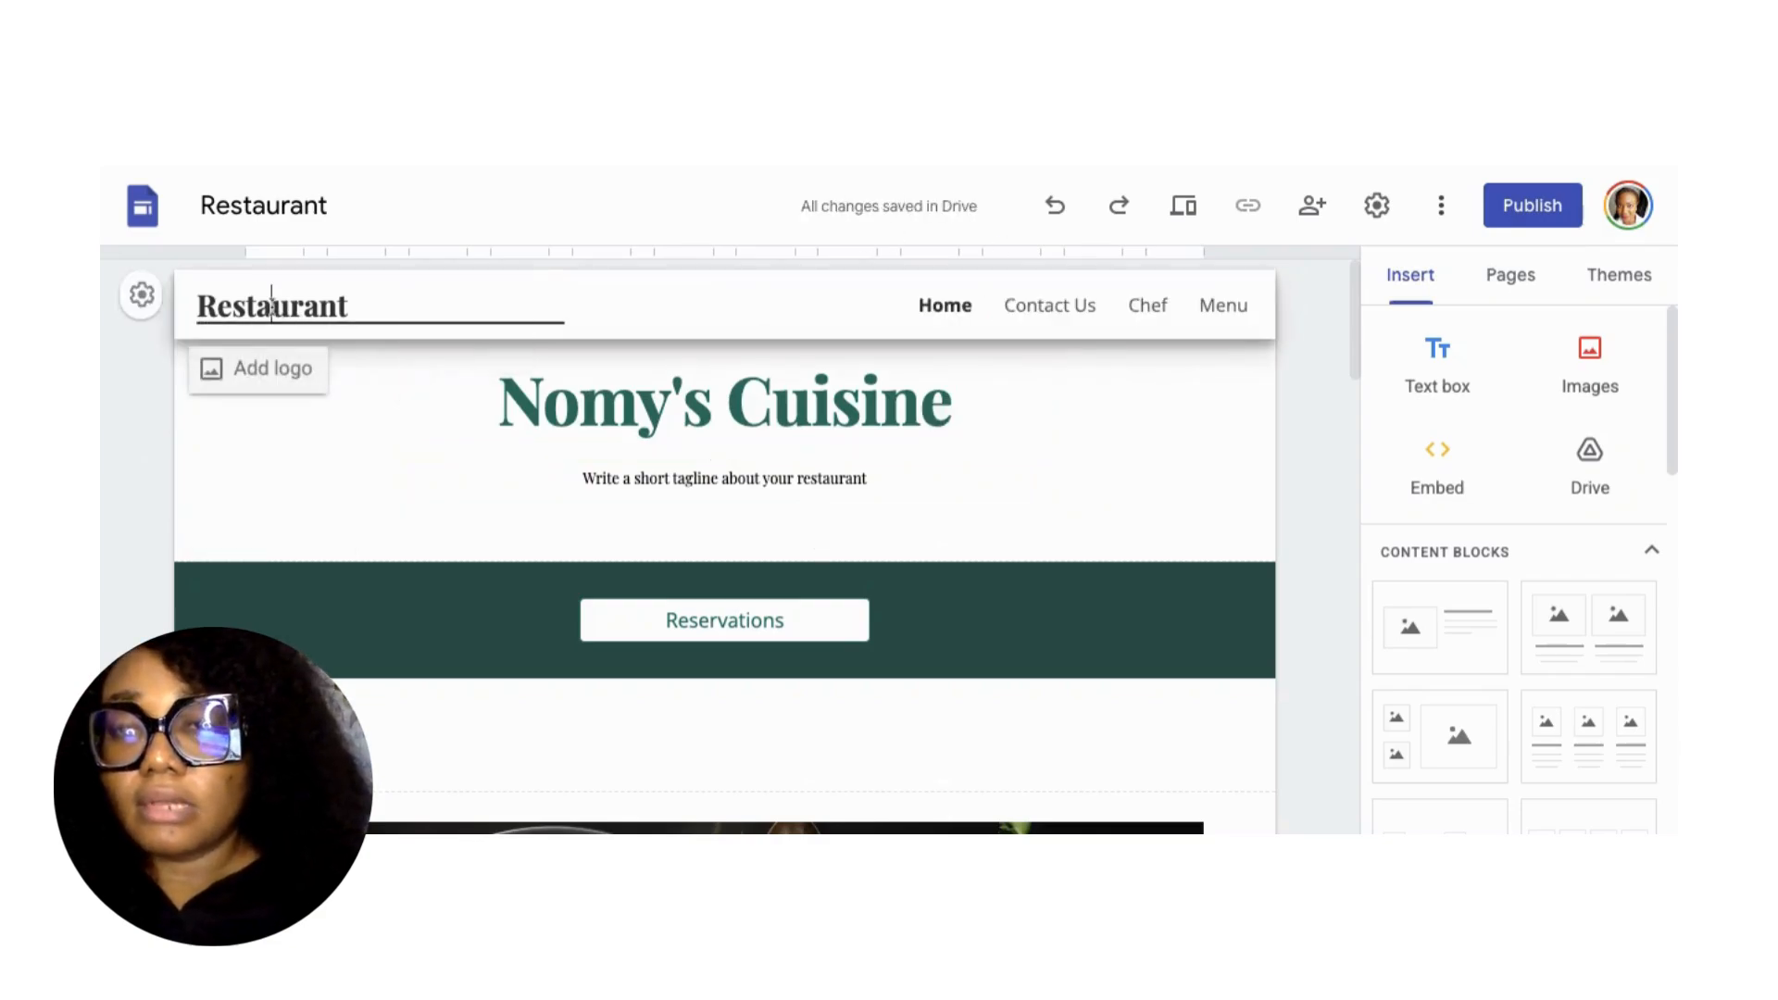
{"action": "double_click", "coordinate": [271, 306]}
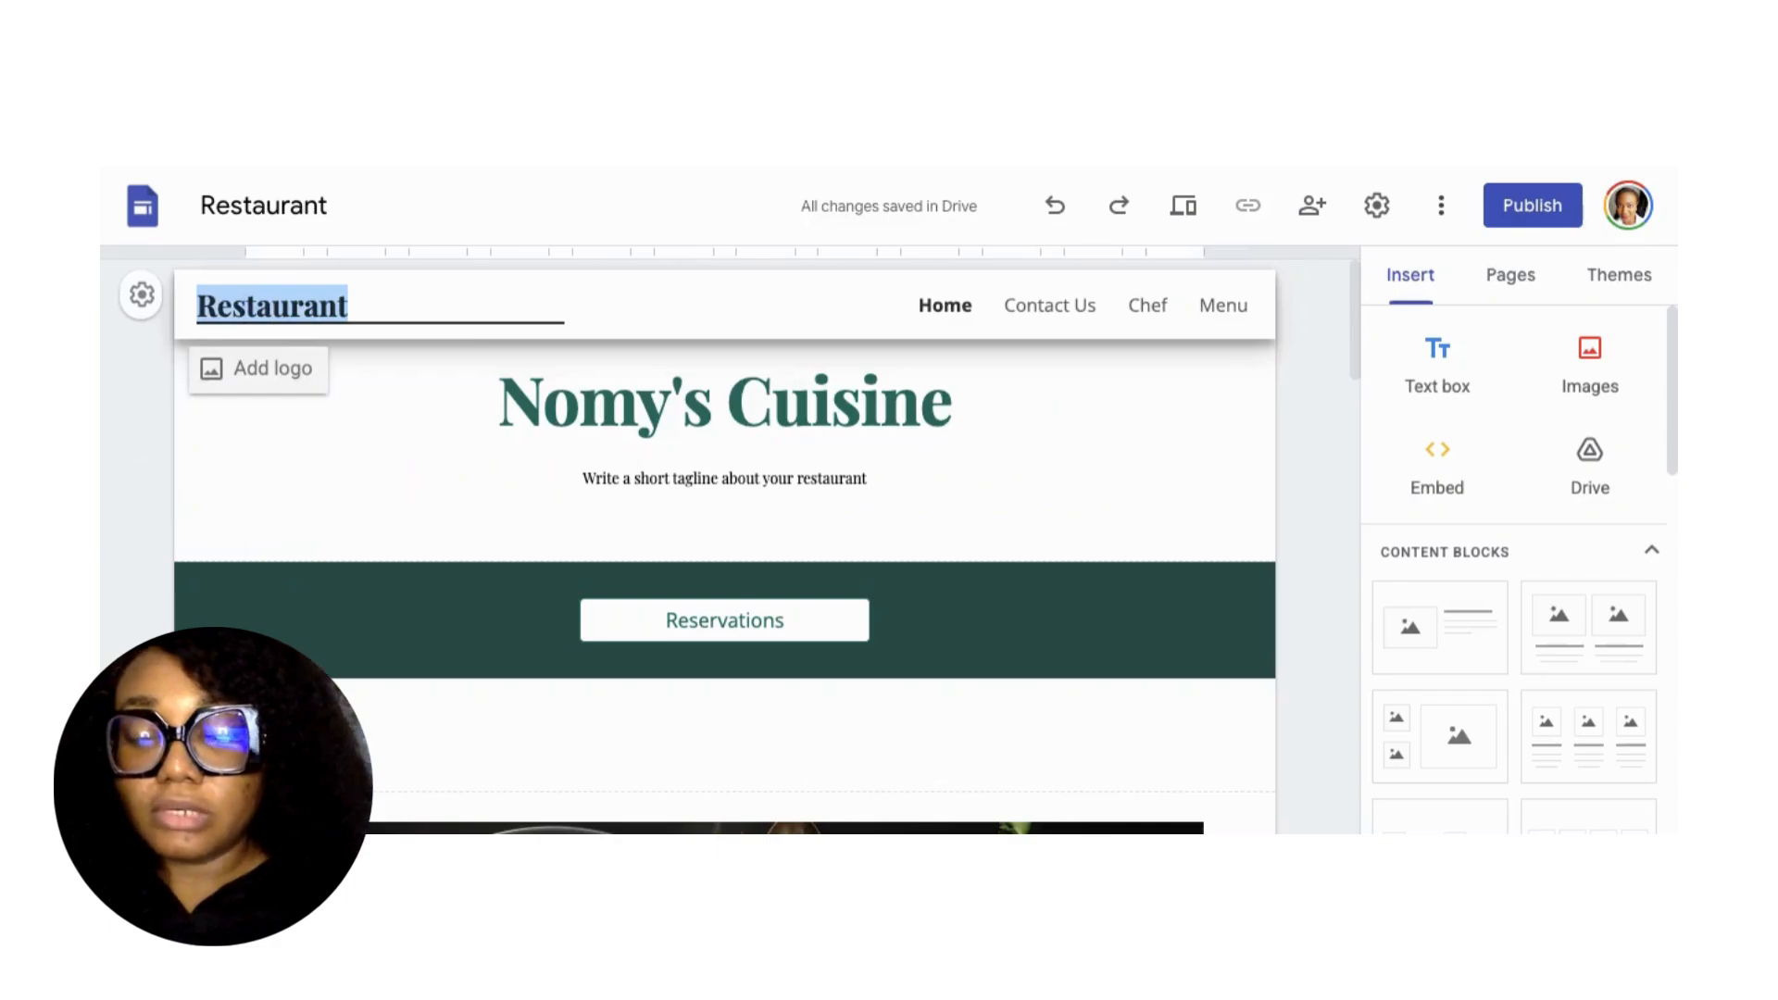
{"action": "type", "text": "NOMY"}
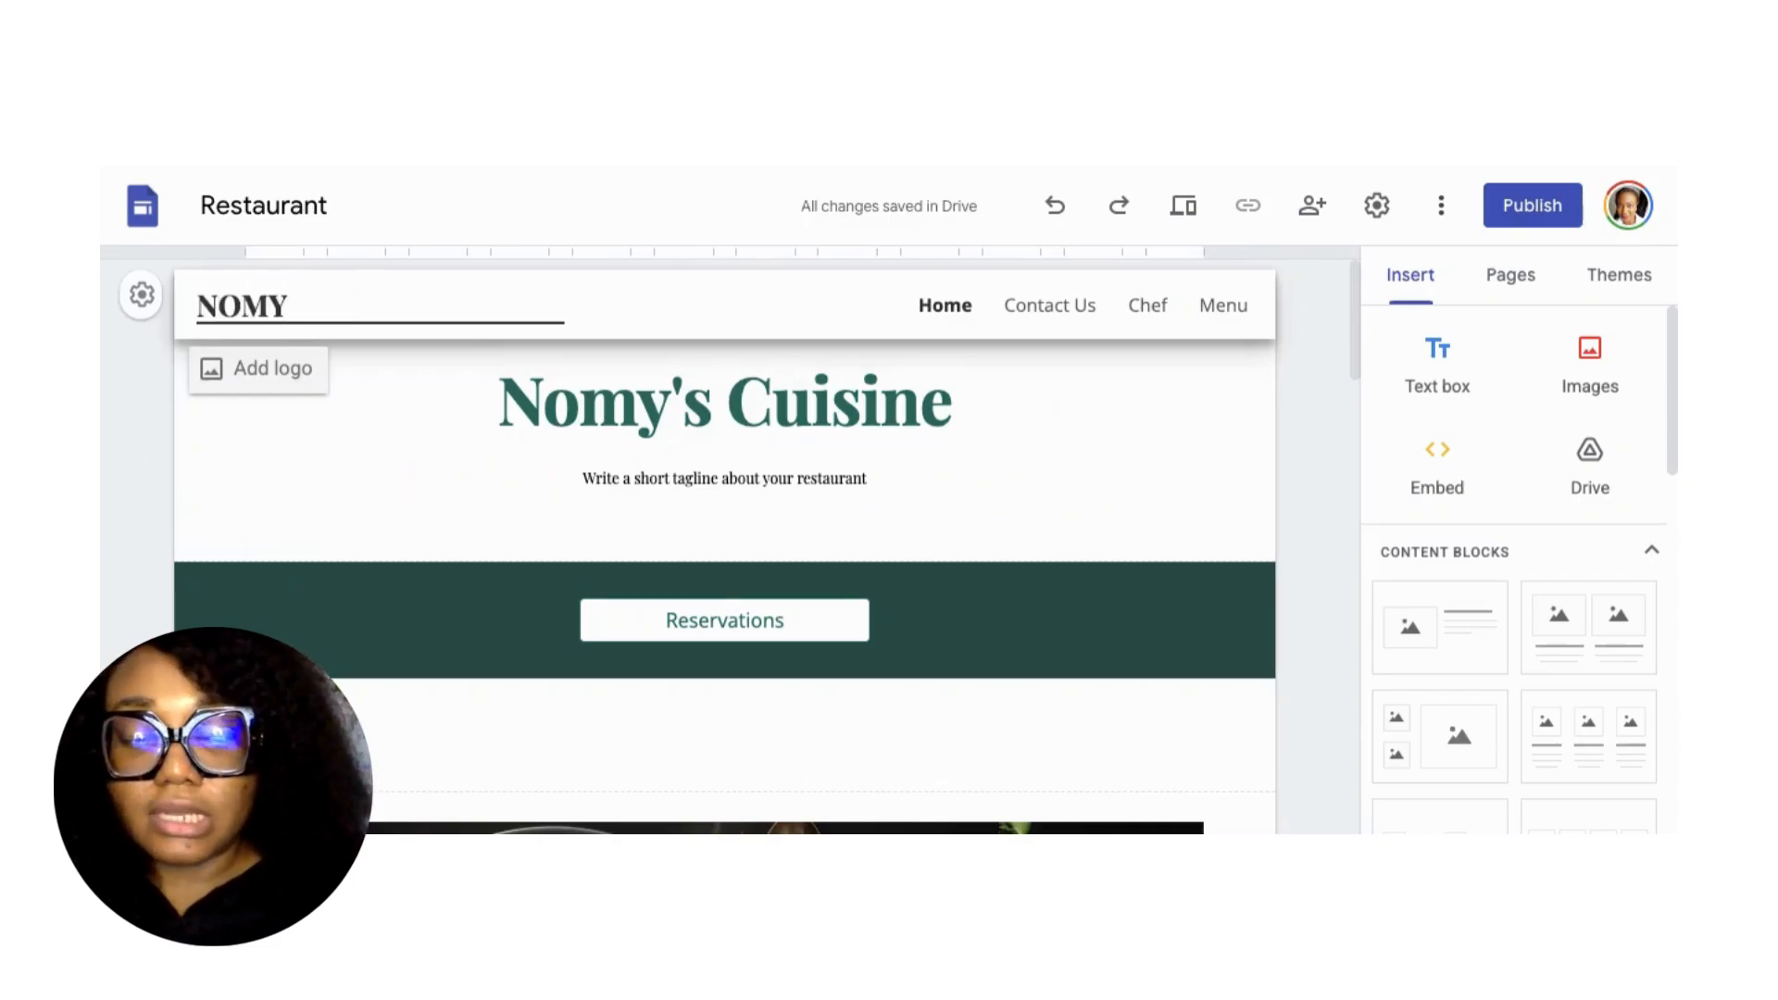
{"action": "type", "text": "S C"}
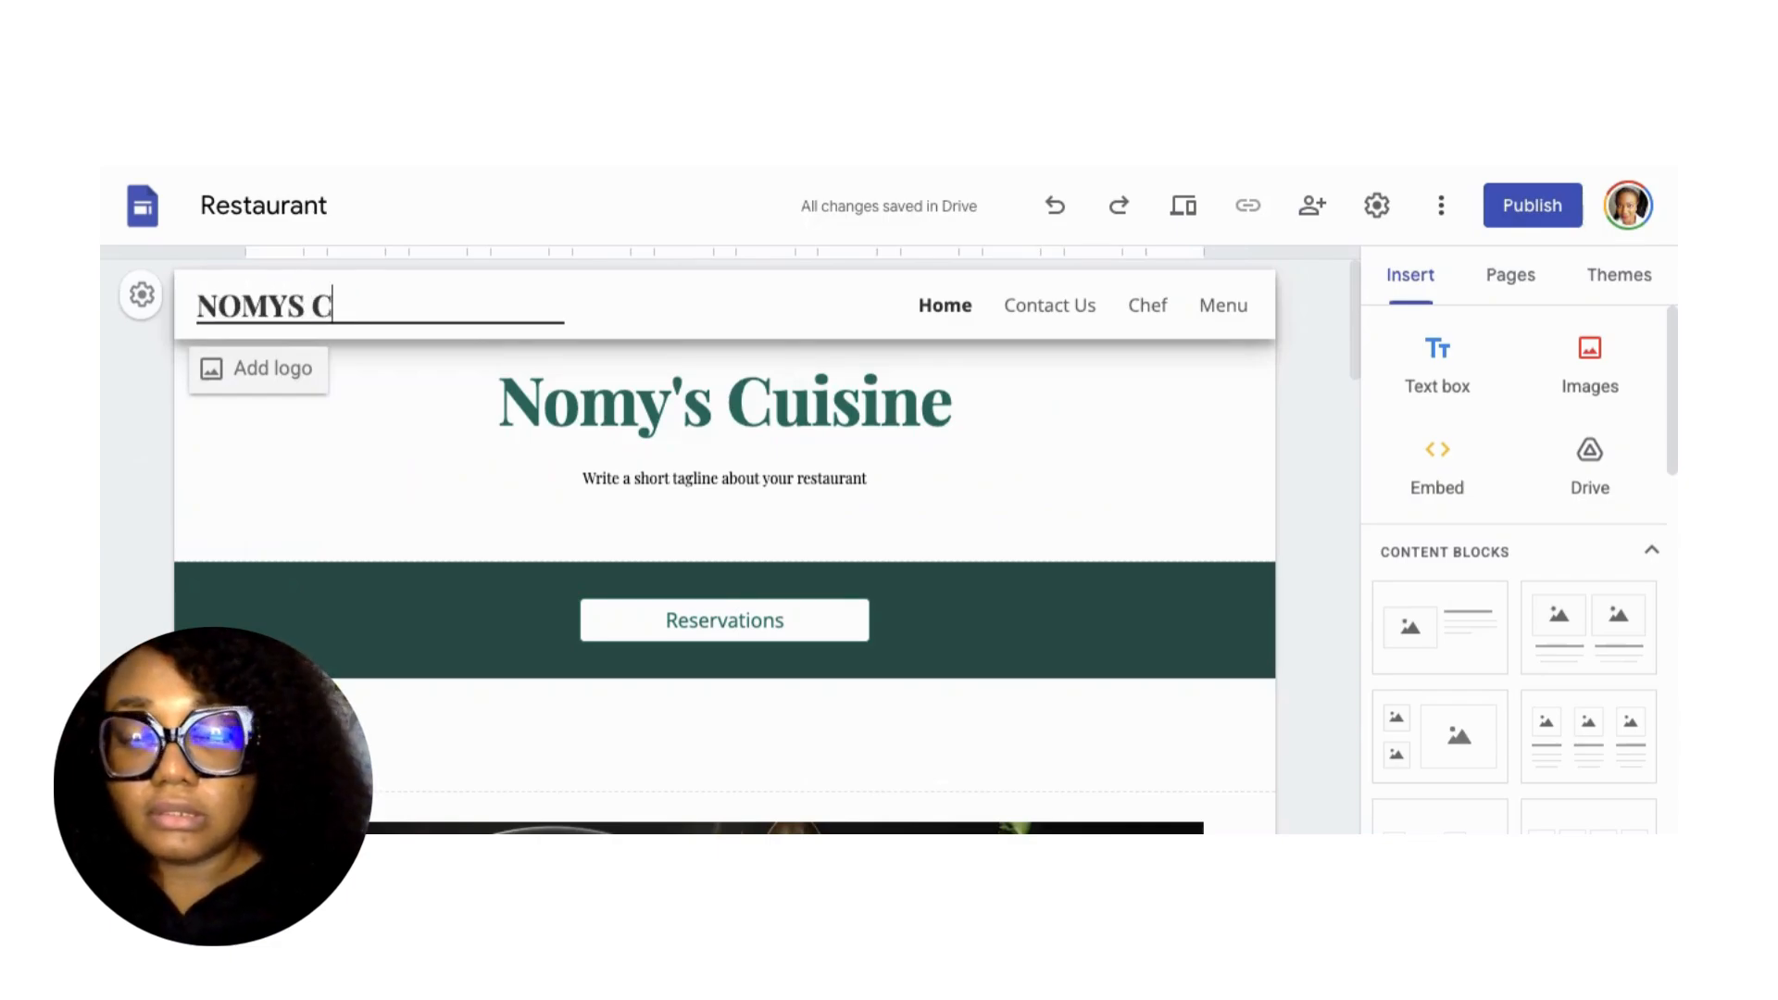
{"action": "type", "text": "UISINE"}
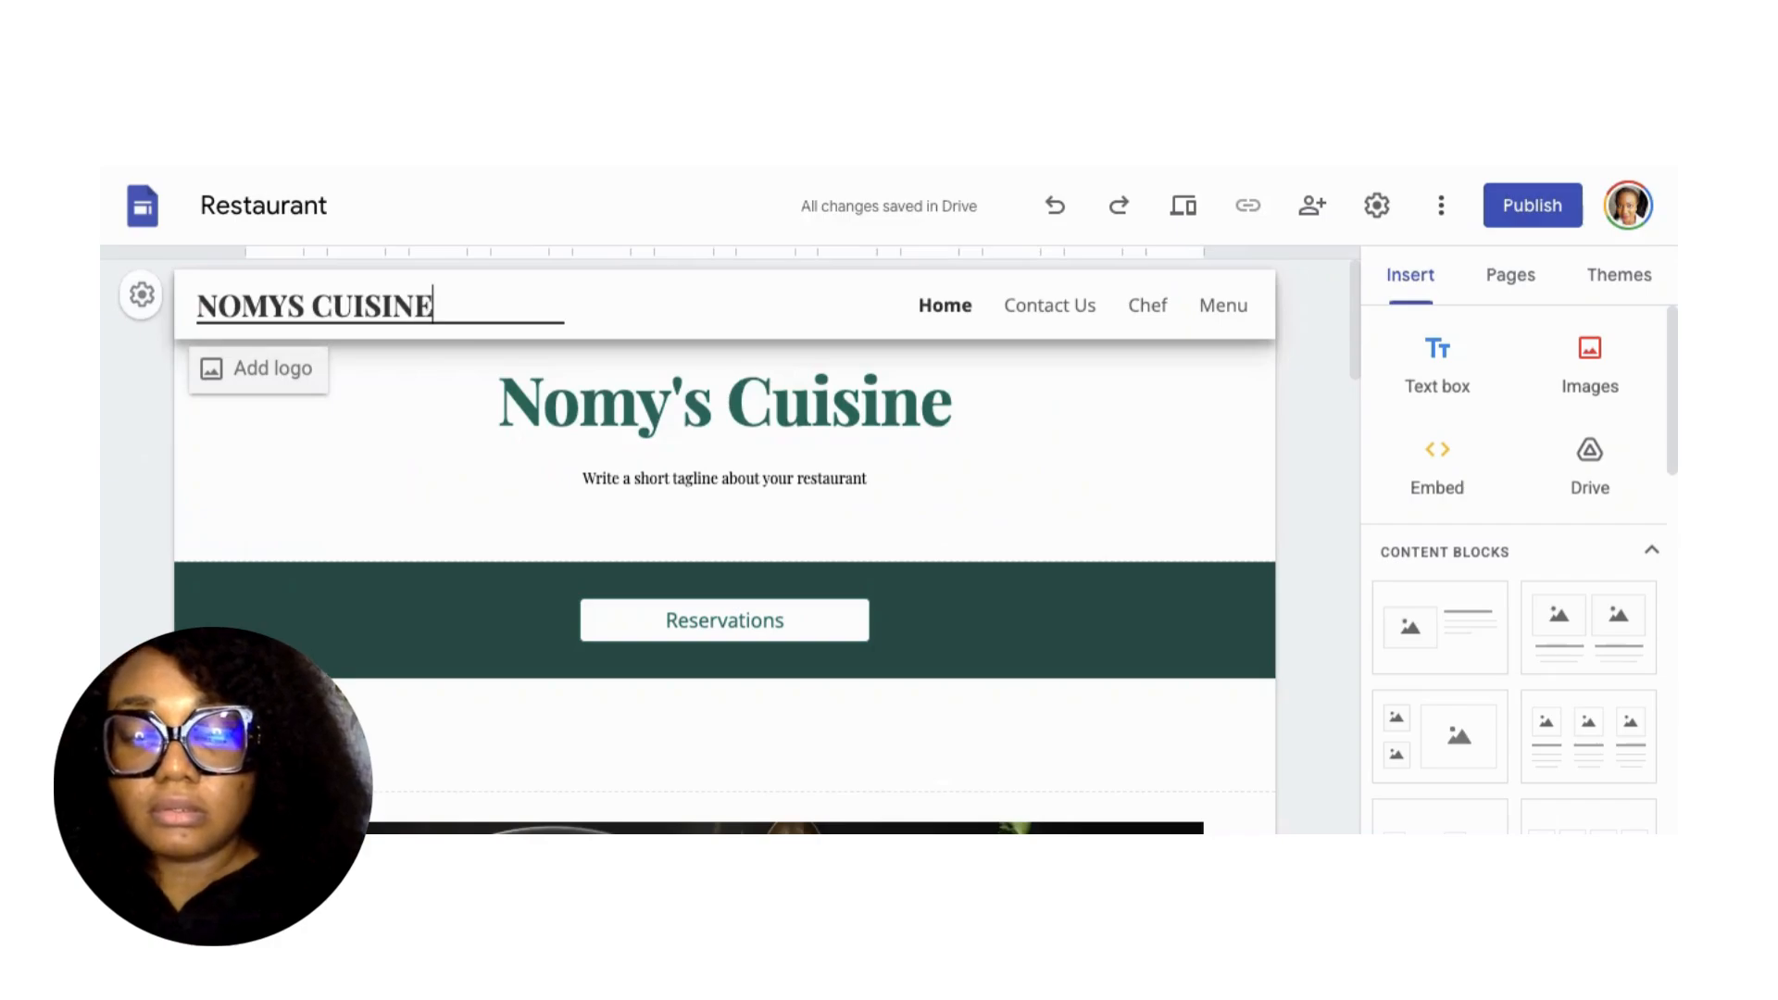
{"action": "left_click", "coordinate": [836, 466]}
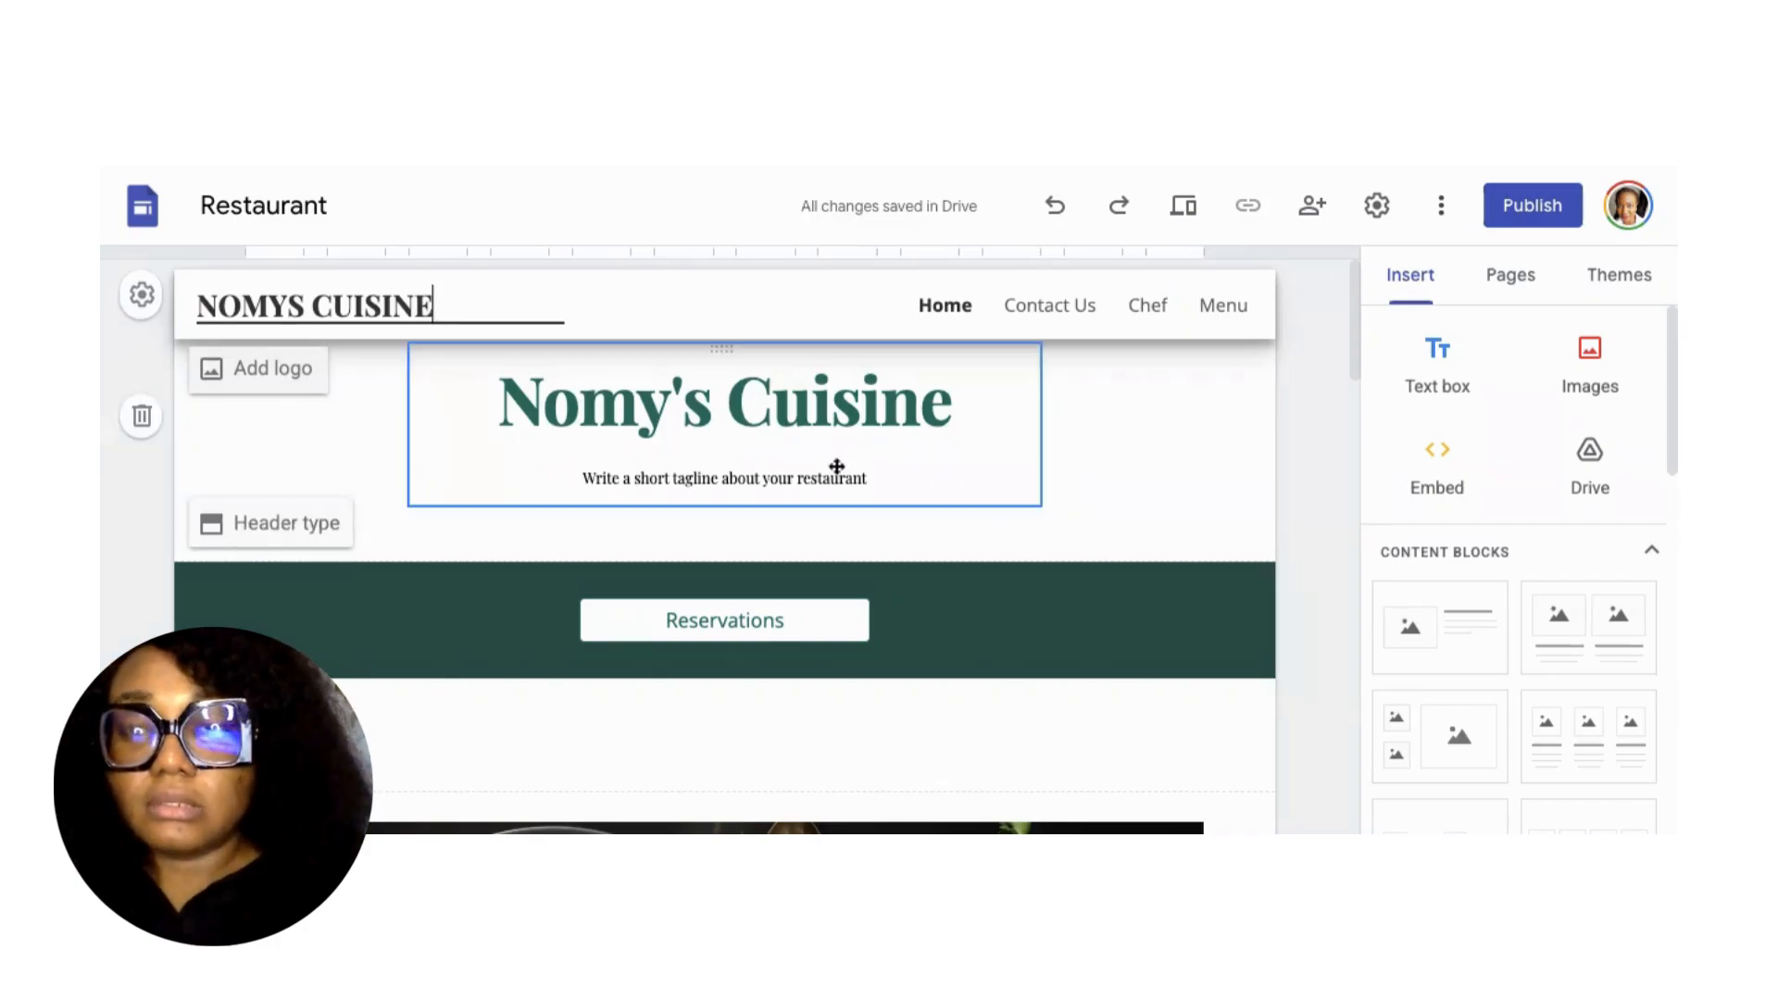
Replace the placeholder tagline with 'Deliciously Nutritious!', correcting typos along the way.
{"action": "left_click", "coordinate": [760, 478]}
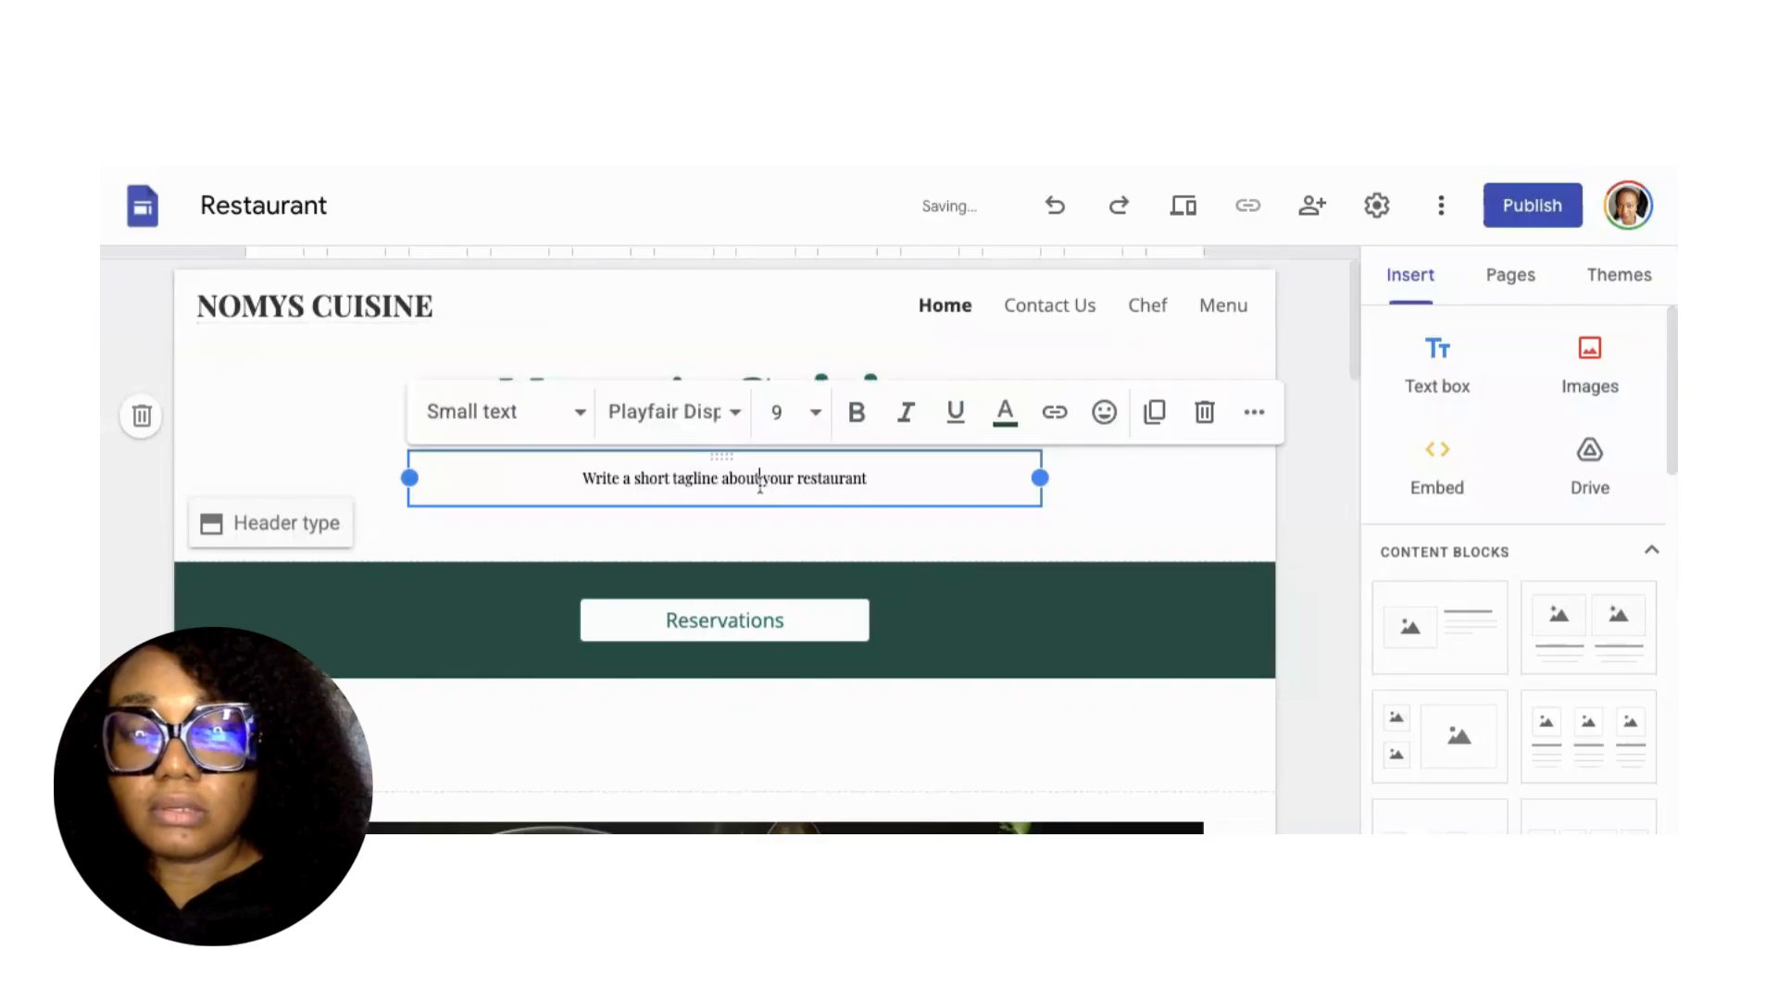
{"action": "triple_click", "coordinate": [760, 480]}
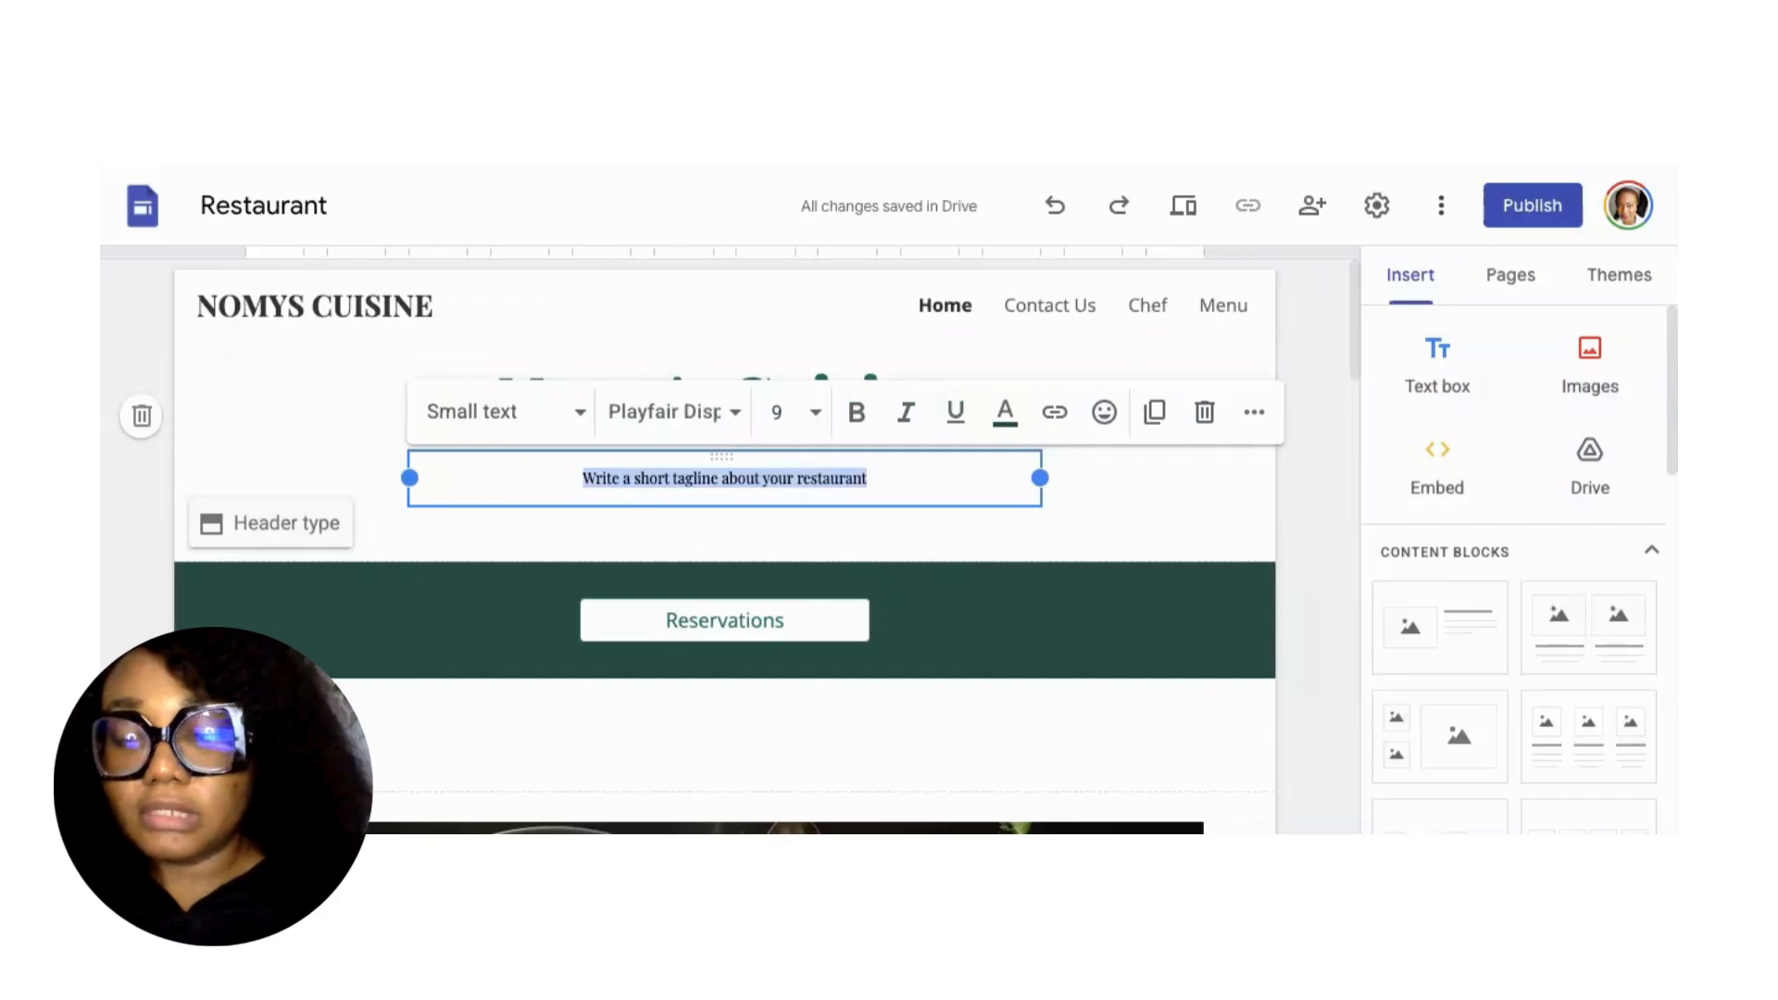
{"action": "type", "text": "Tas"}
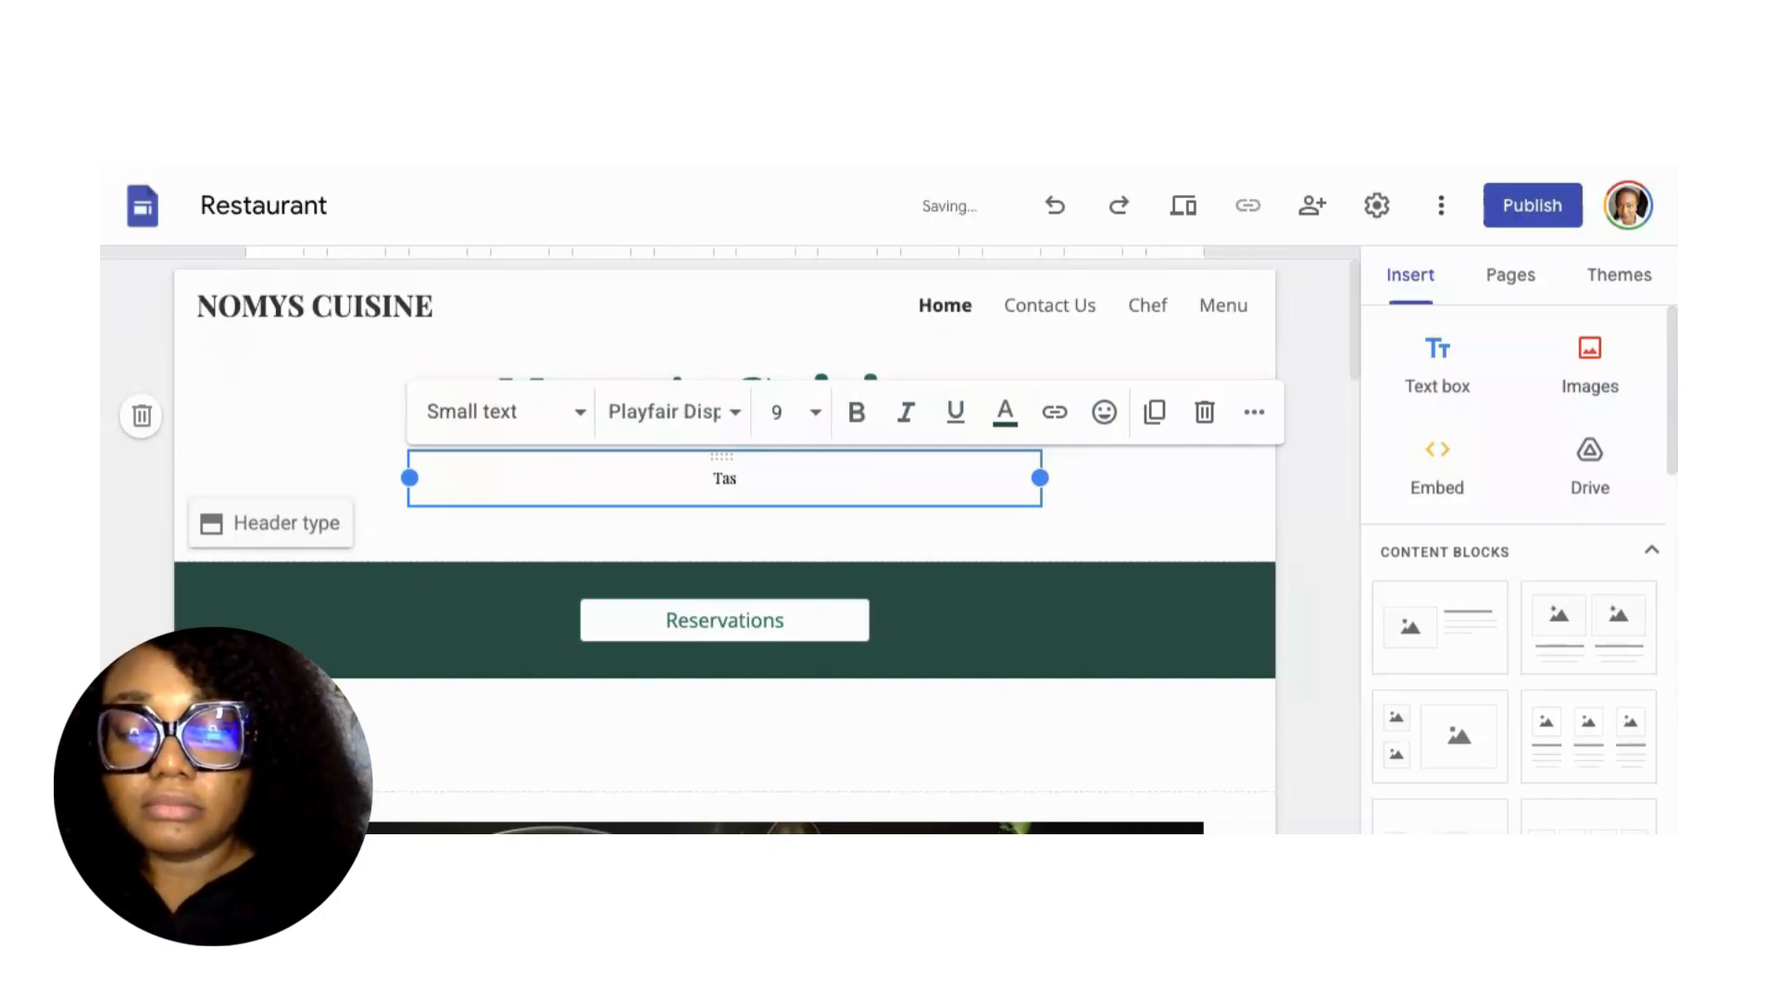
{"action": "key", "text": "BackSpace"}
{"action": "key", "text": "BackSpace"}
{"action": "key", "text": "BackSpace"}
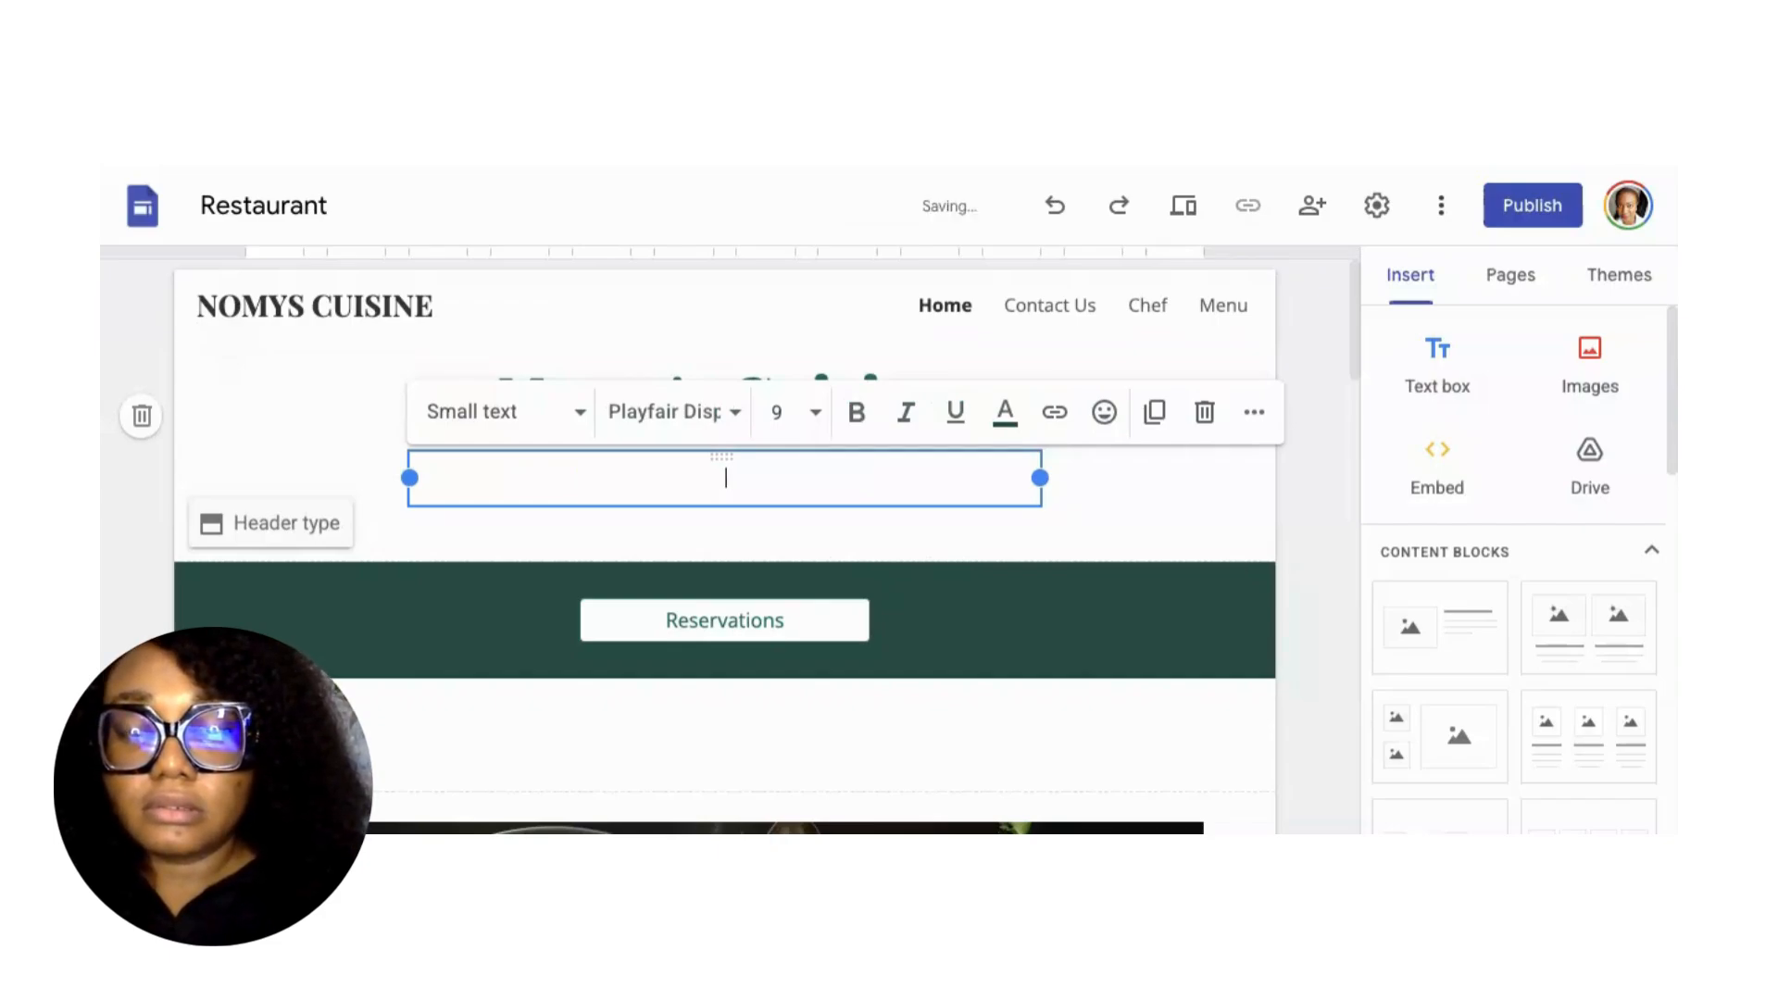
{"action": "type", "text": "Deliciou"}
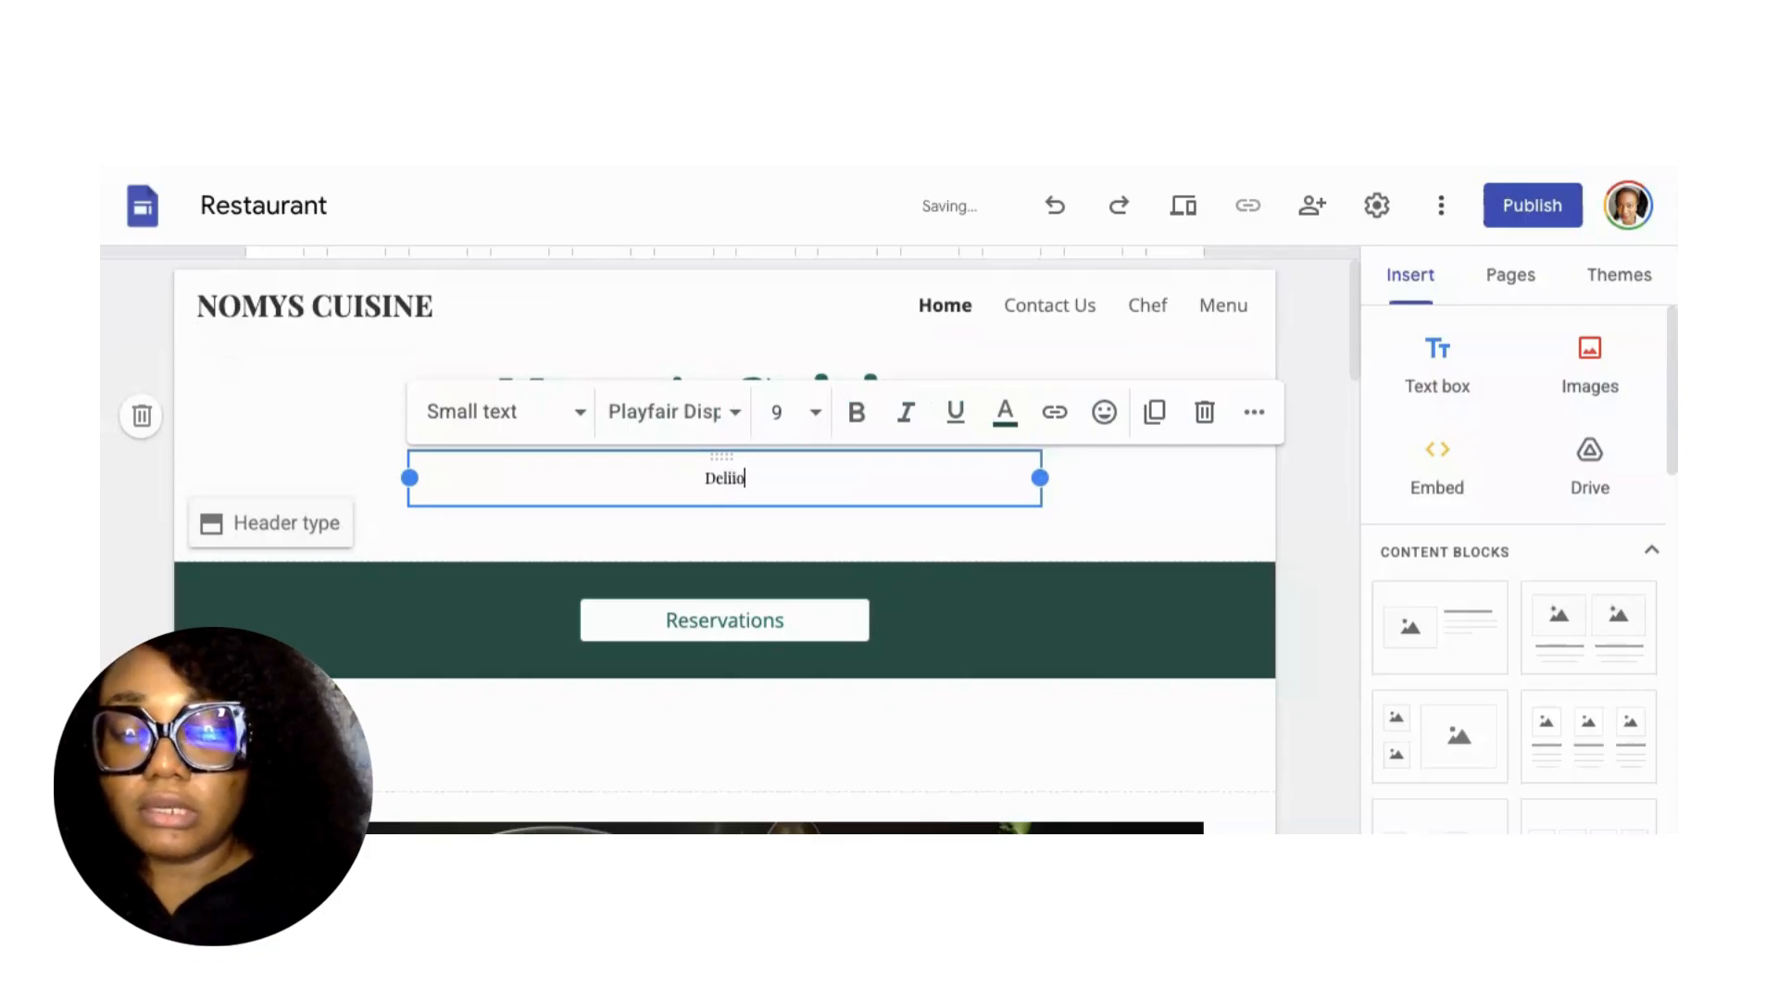
{"action": "key", "text": "BackSpace"}
{"action": "key", "text": "BackSpace"}
{"action": "key", "text": "BackSpace"}
{"action": "key", "text": "BackSpace"}
{"action": "key", "text": "BackSpace"}
{"action": "key", "text": "BackSpace"}
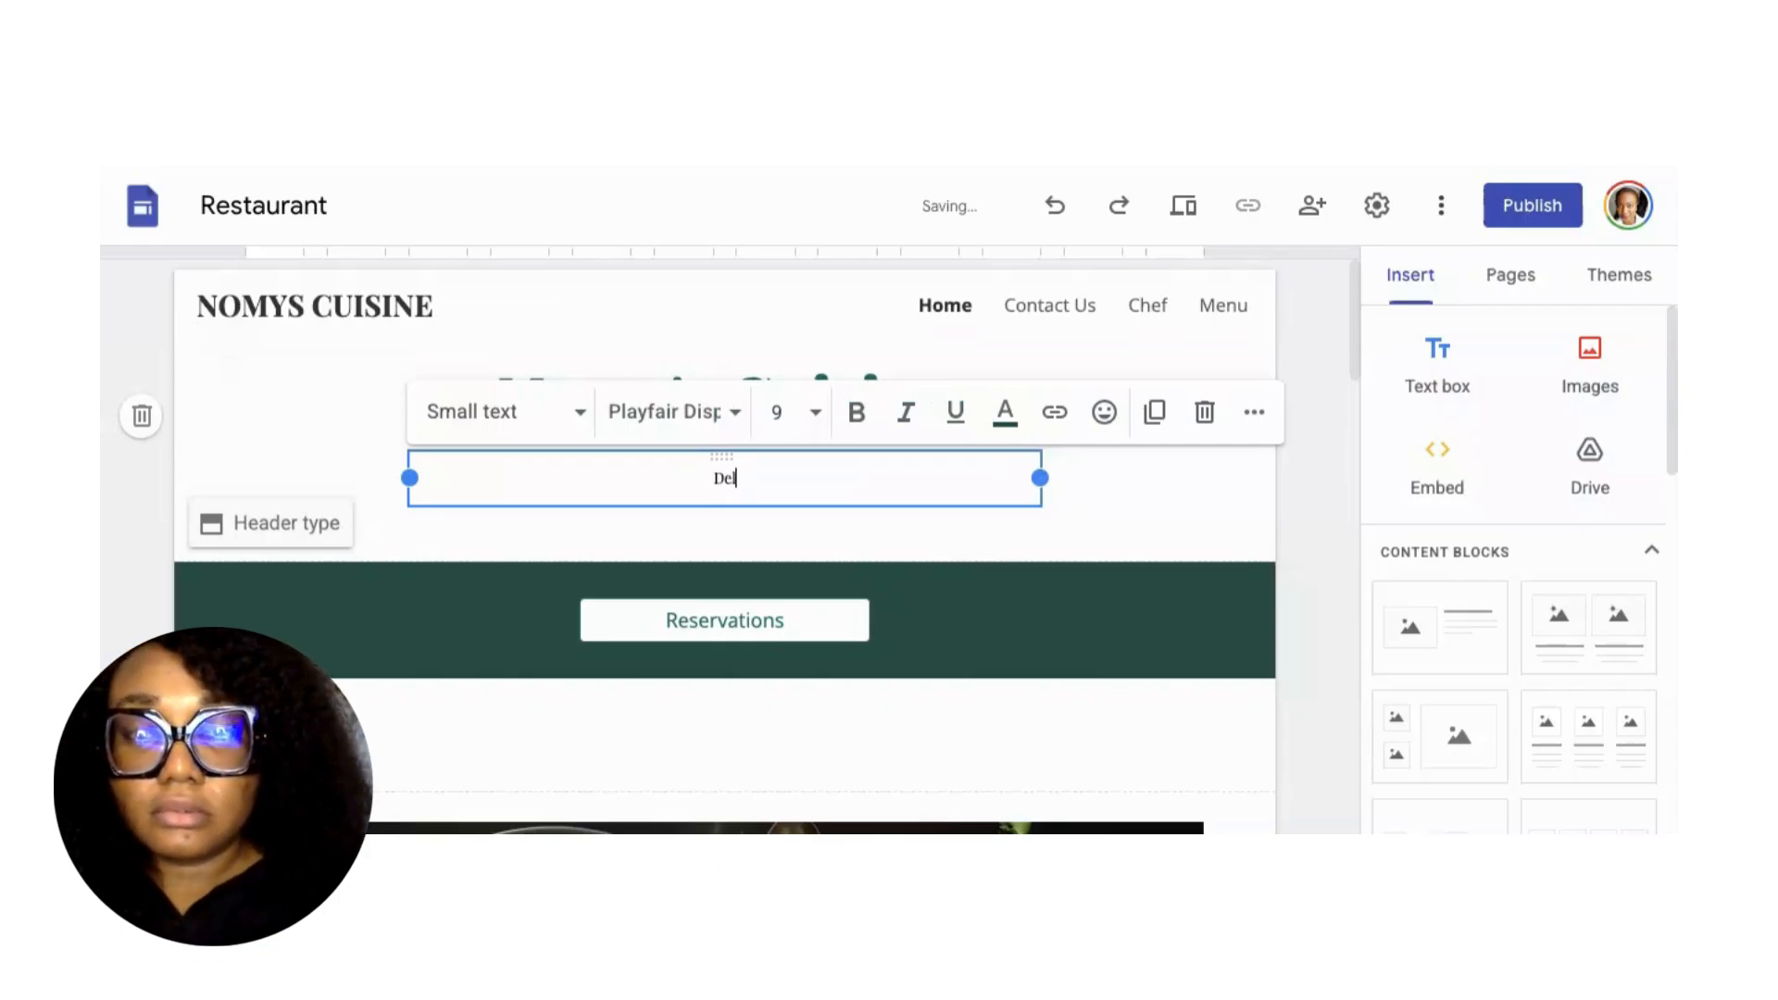
{"action": "key", "text": "BackSpace"}
{"action": "type", "text": "e"}
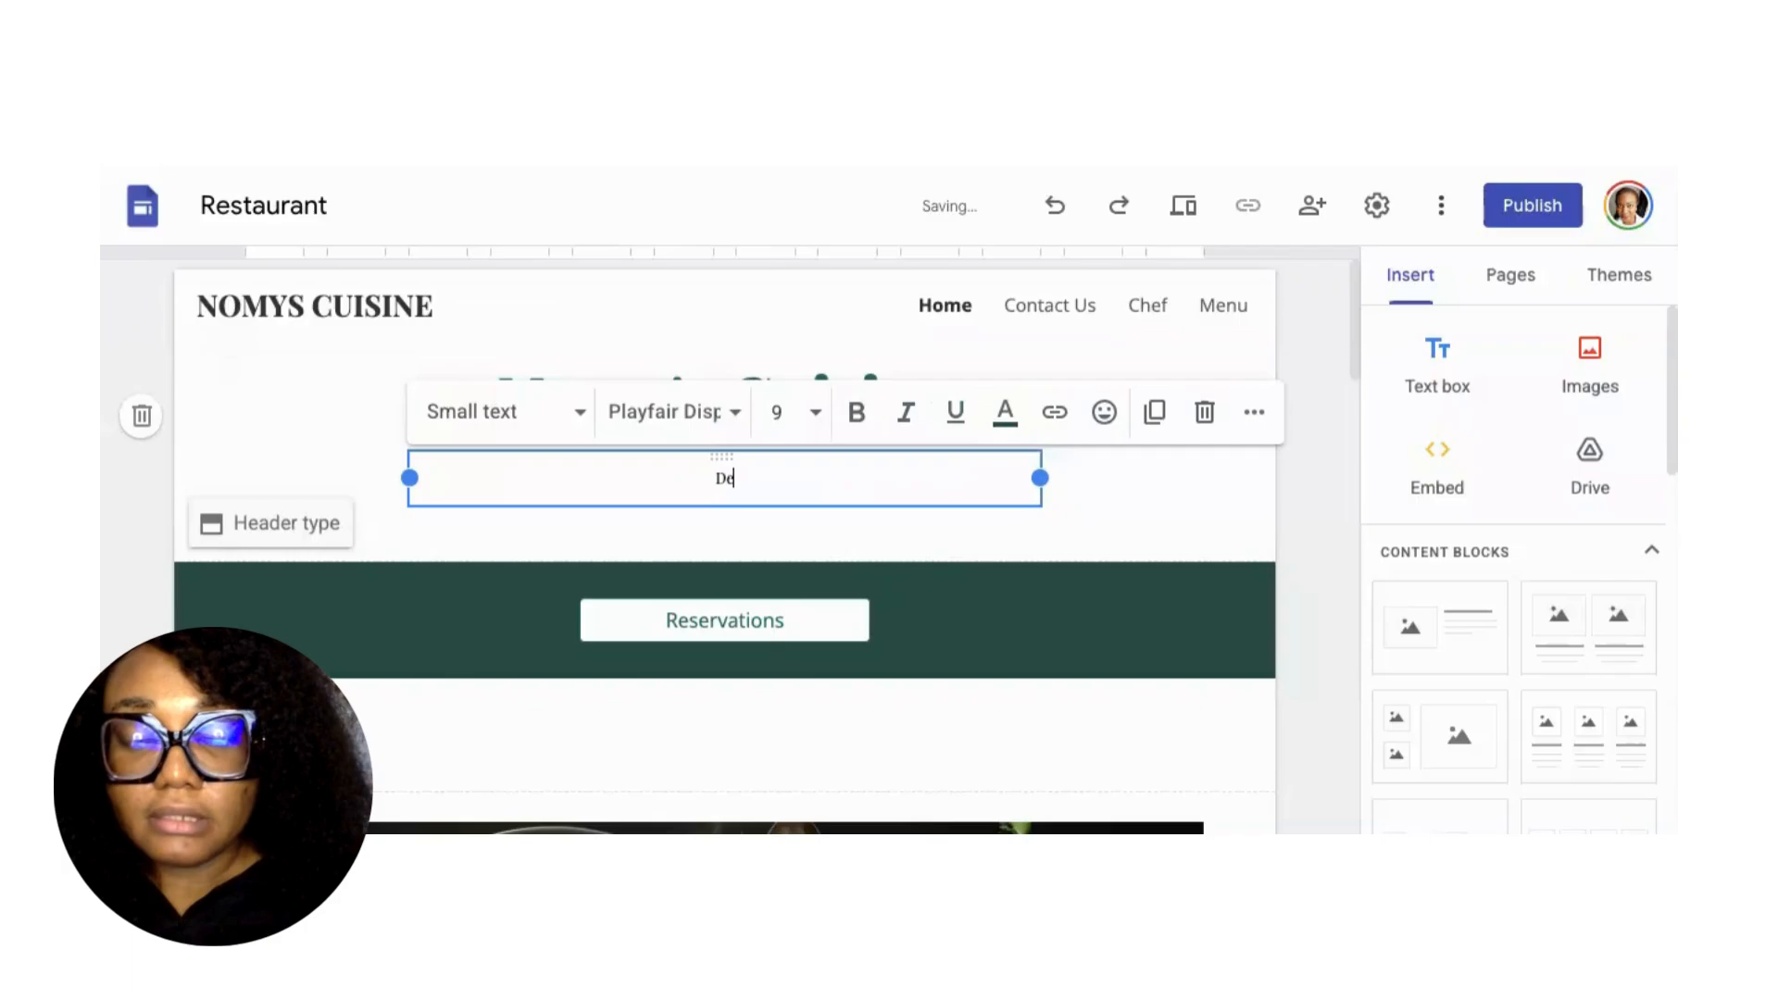
{"action": "type", "text": "liciou"}
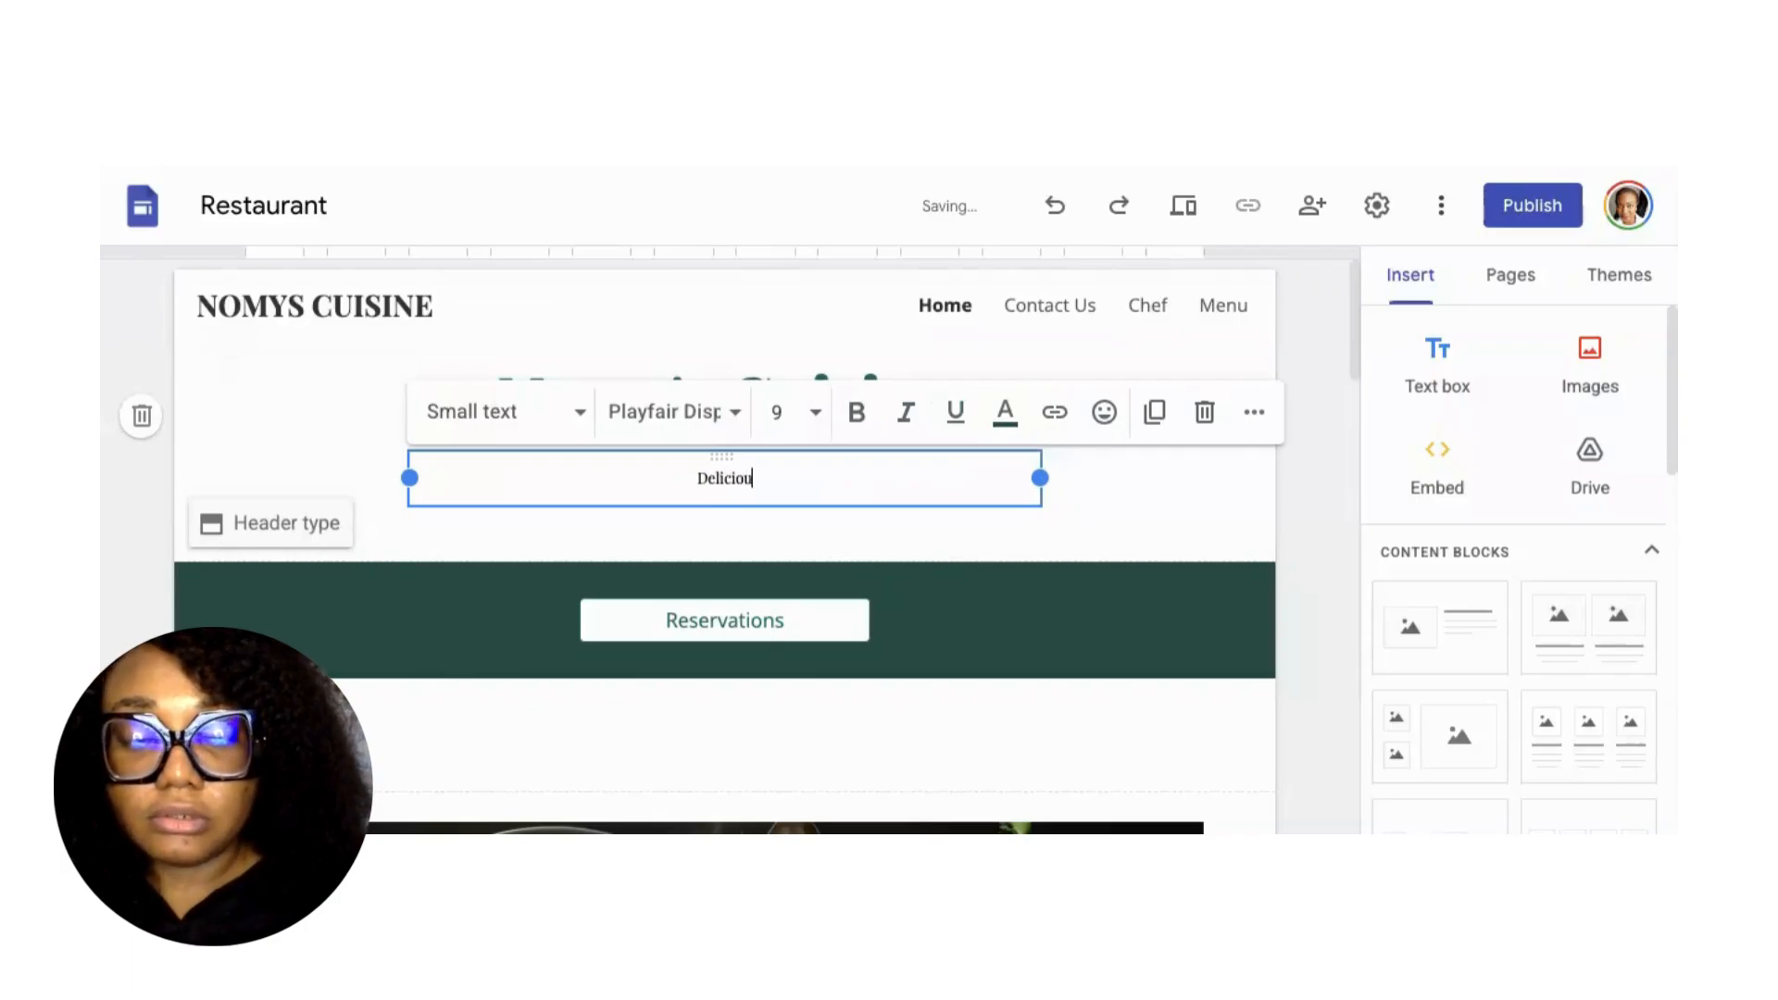
{"action": "type", "text": "sly Nut"}
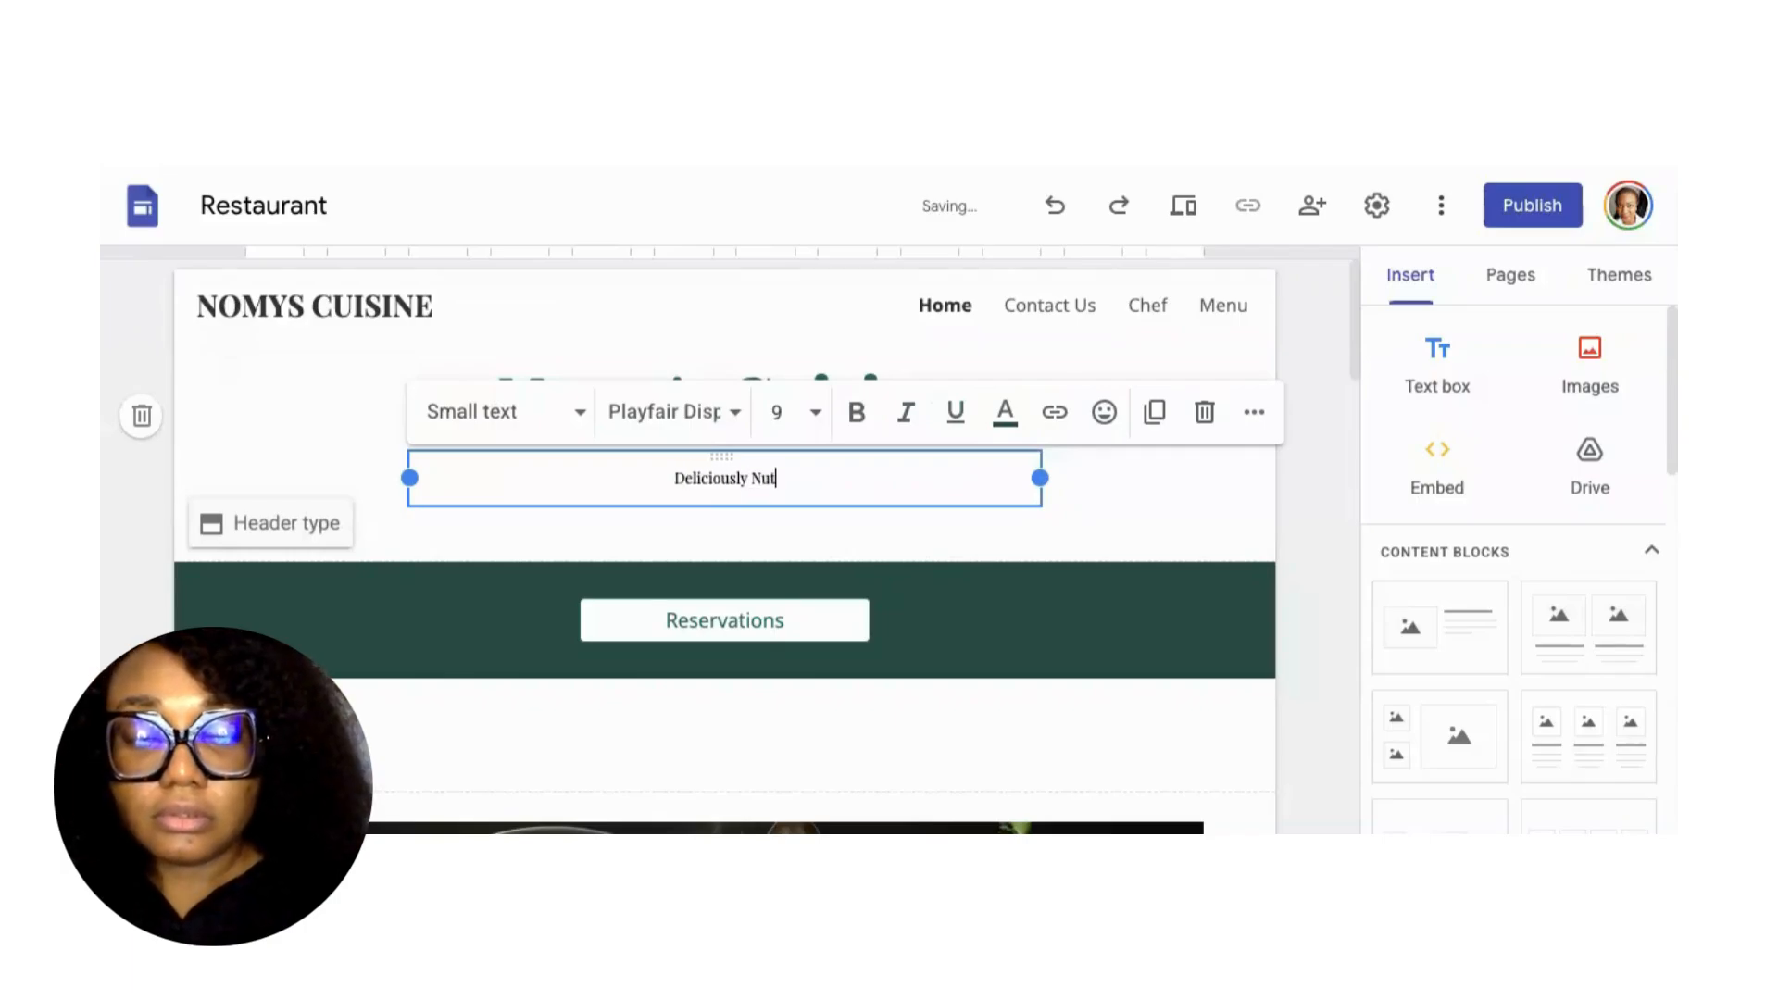
{"action": "type", "text": "ritious"}
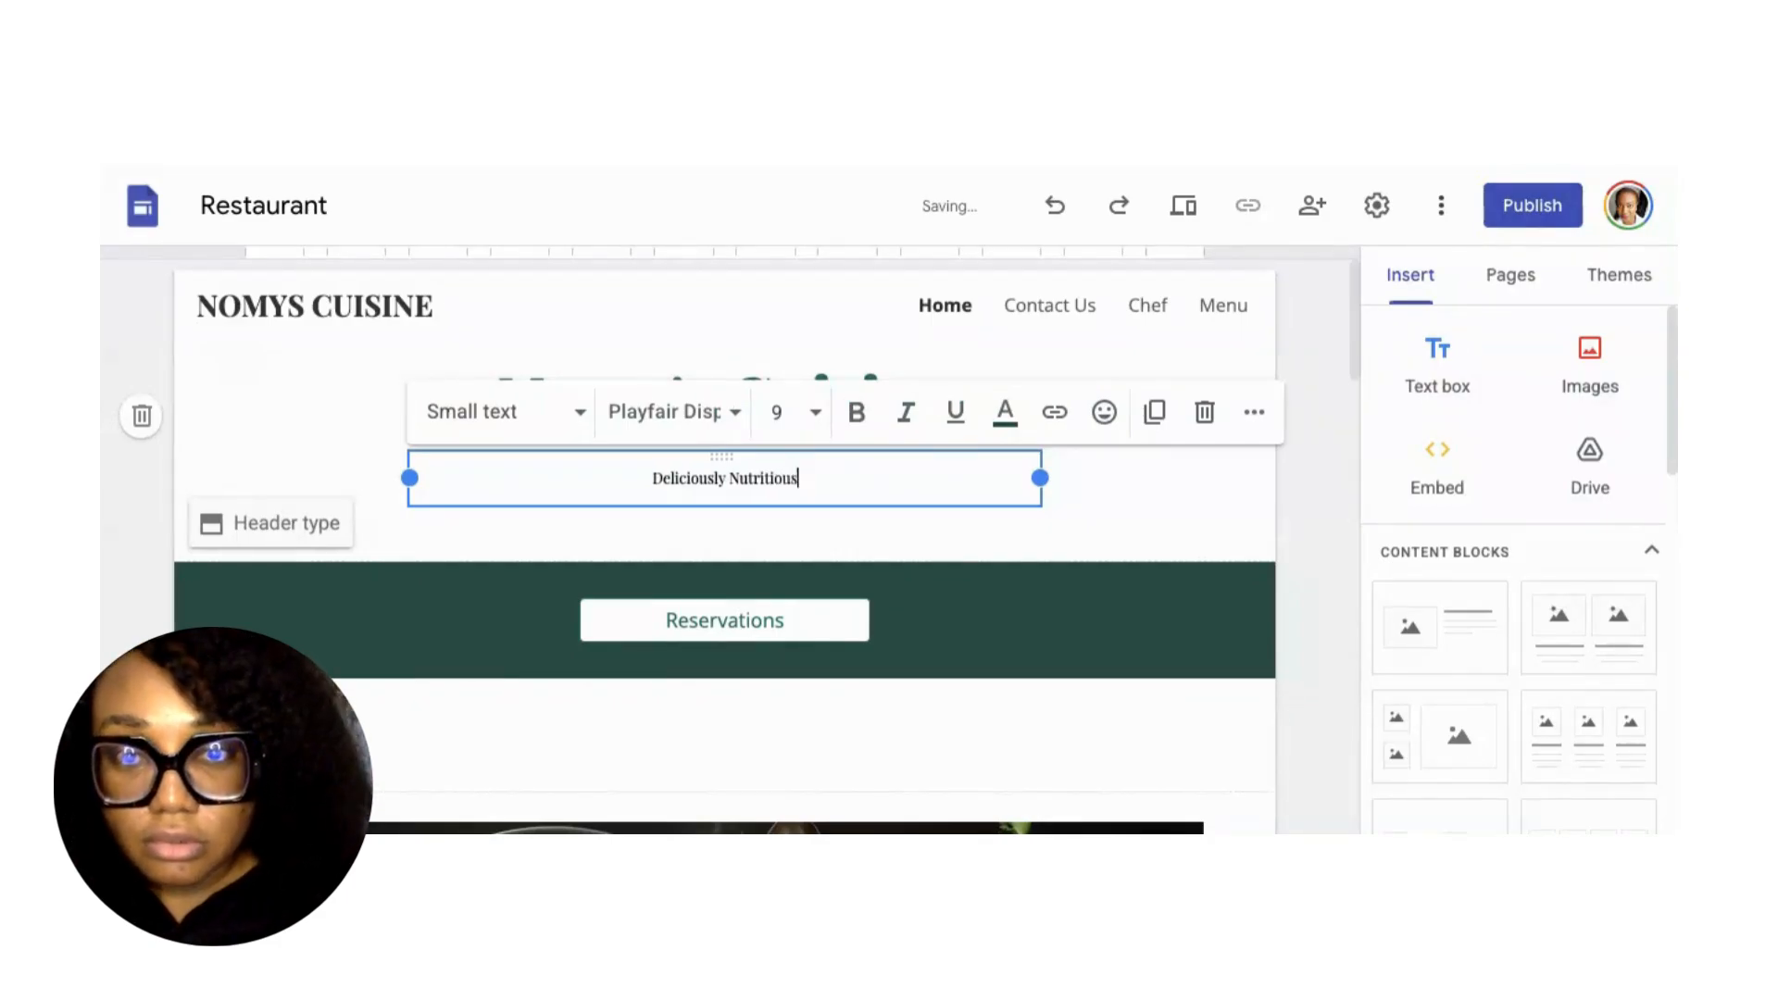
{"action": "type", "text": "!"}
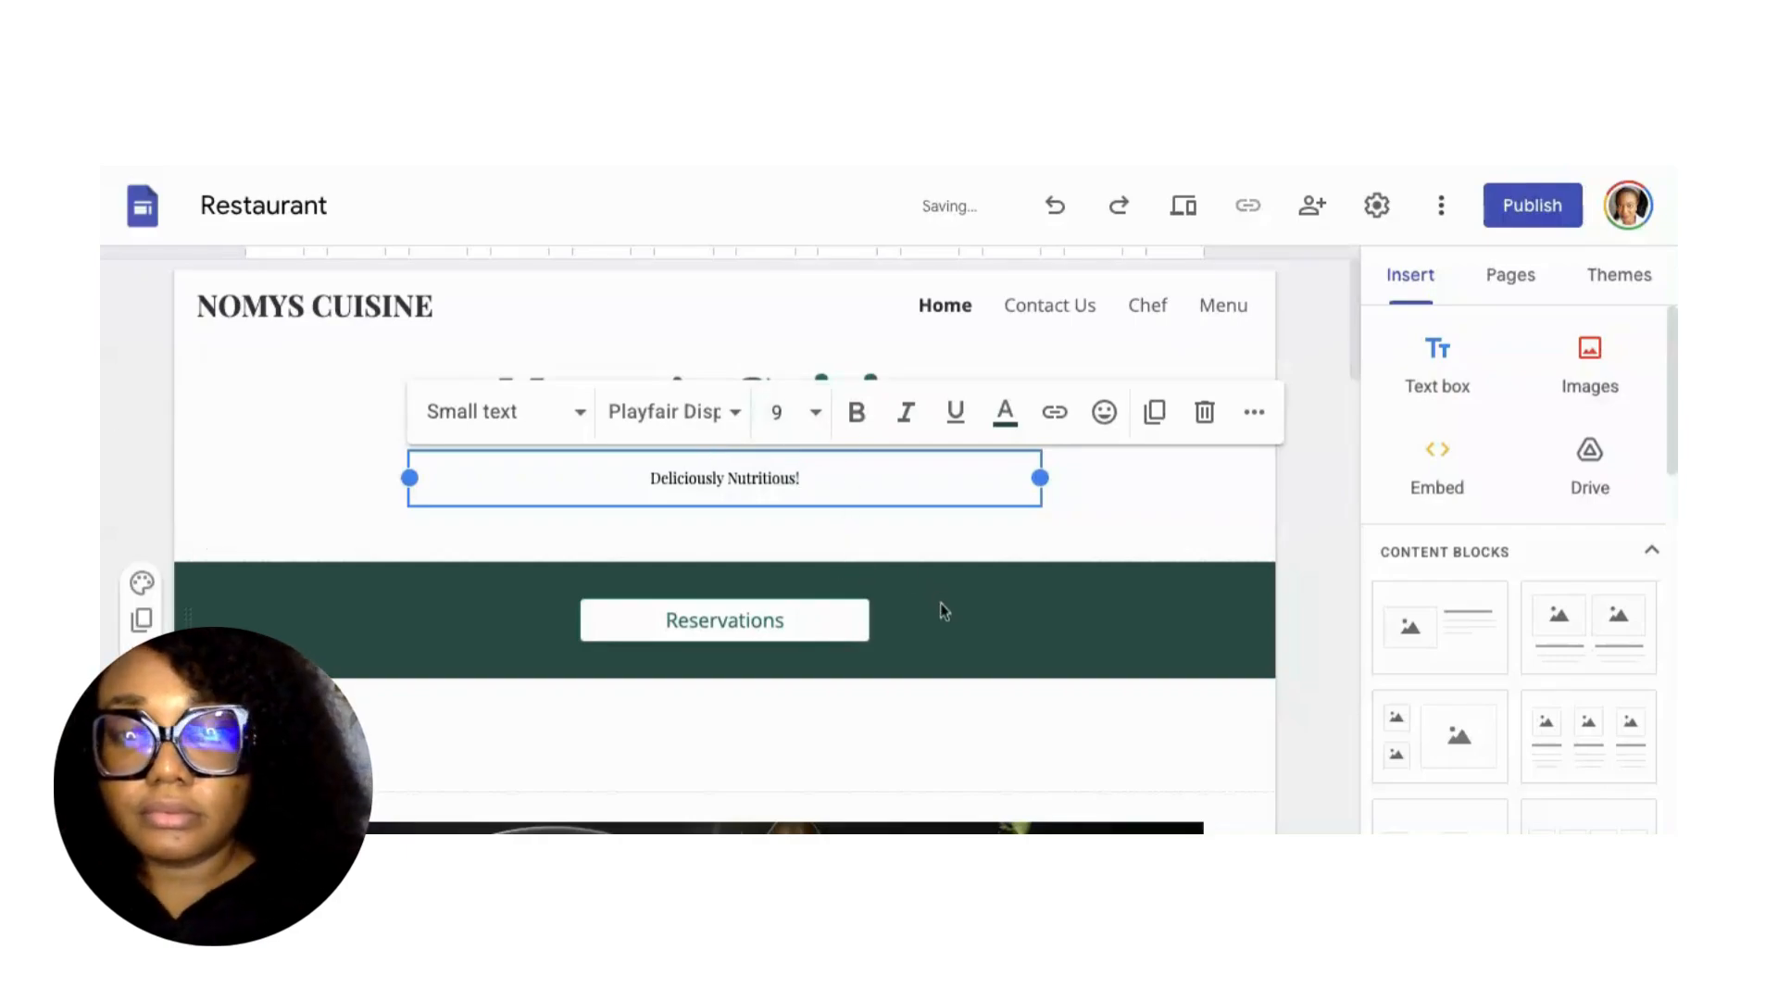
{"action": "scroll", "coordinate": [941, 603], "scroll_direction": "down", "scroll_amount": 3}
{"action": "left_click", "coordinate": [747, 398]}
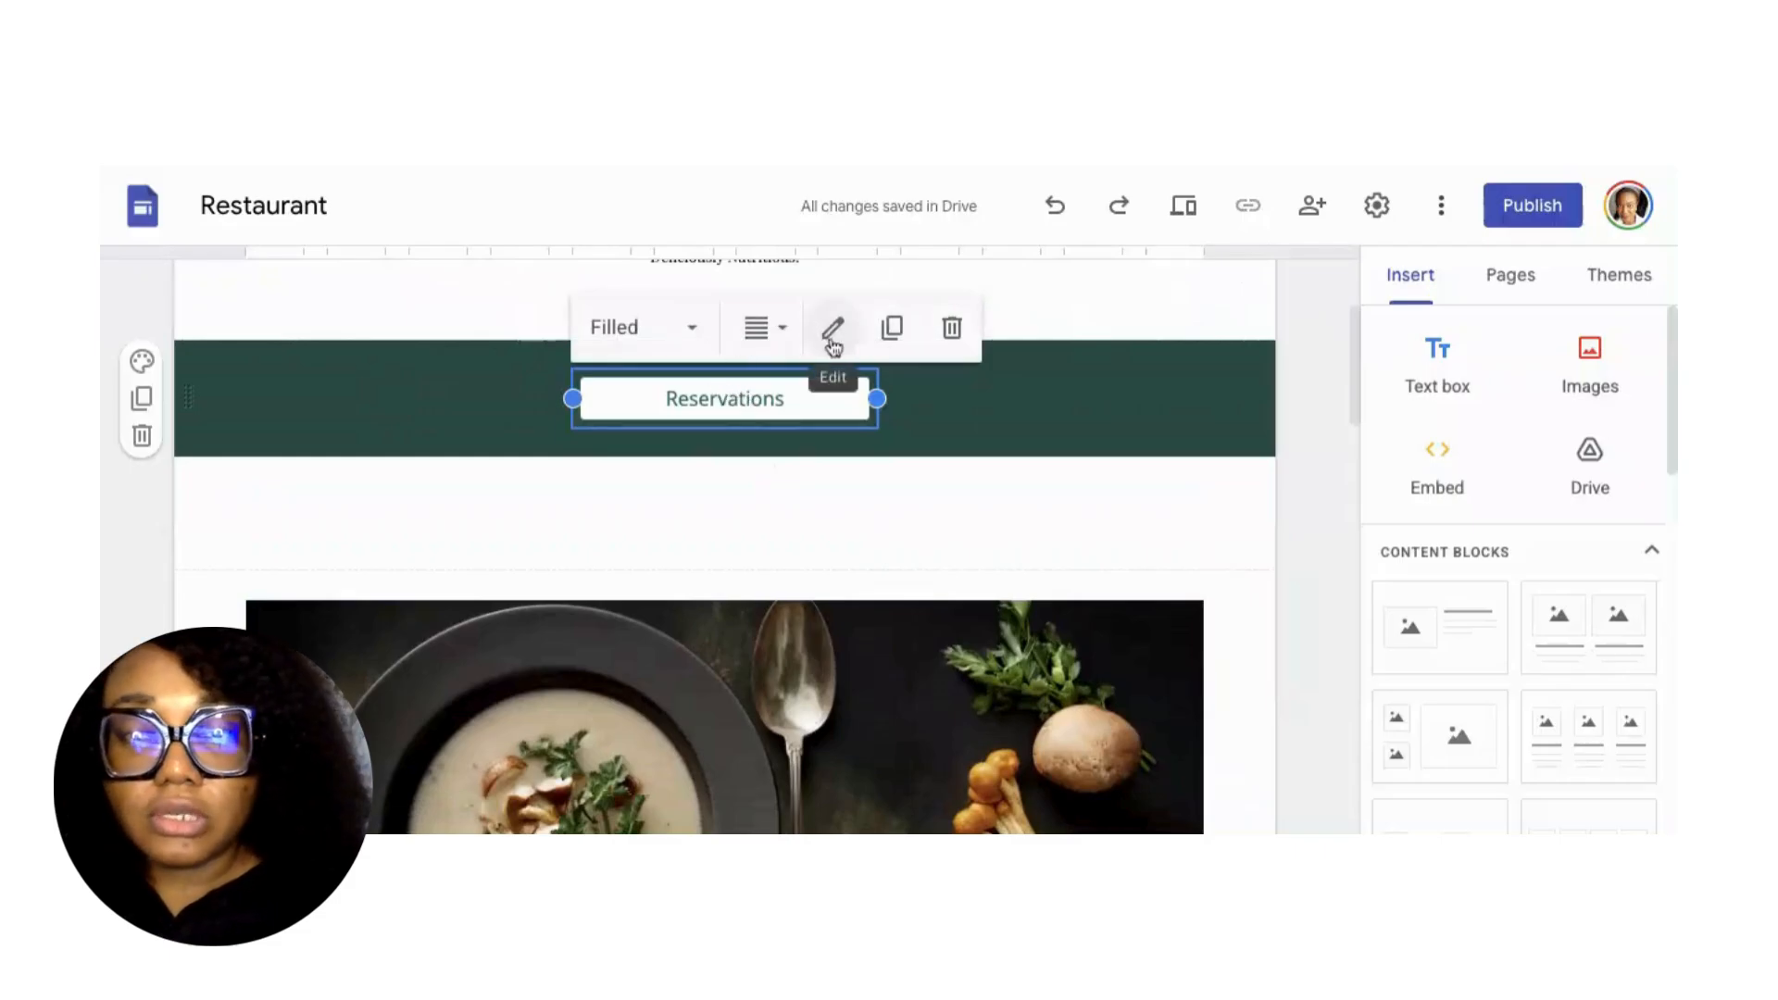
Change the Reservations button link from google.com to a wa.me WhatsApp chat URL with the phone number.
{"action": "left_click", "coordinate": [832, 338]}
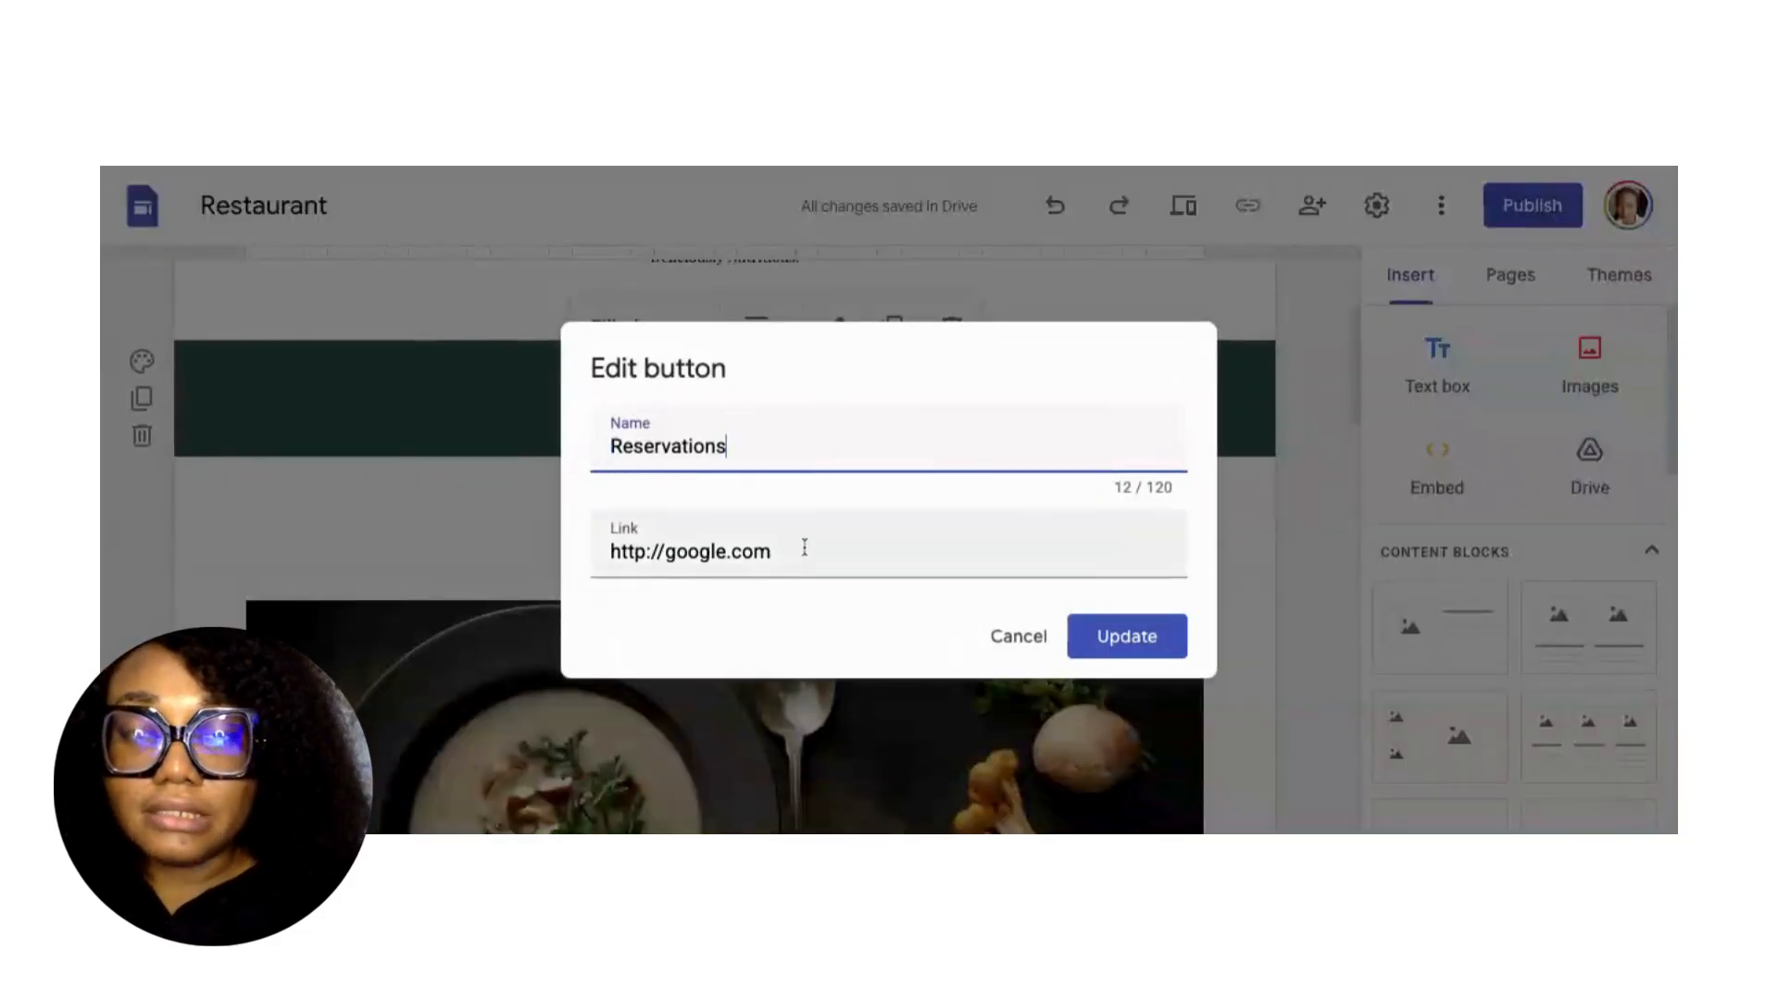
{"action": "left_click", "coordinate": [804, 548]}
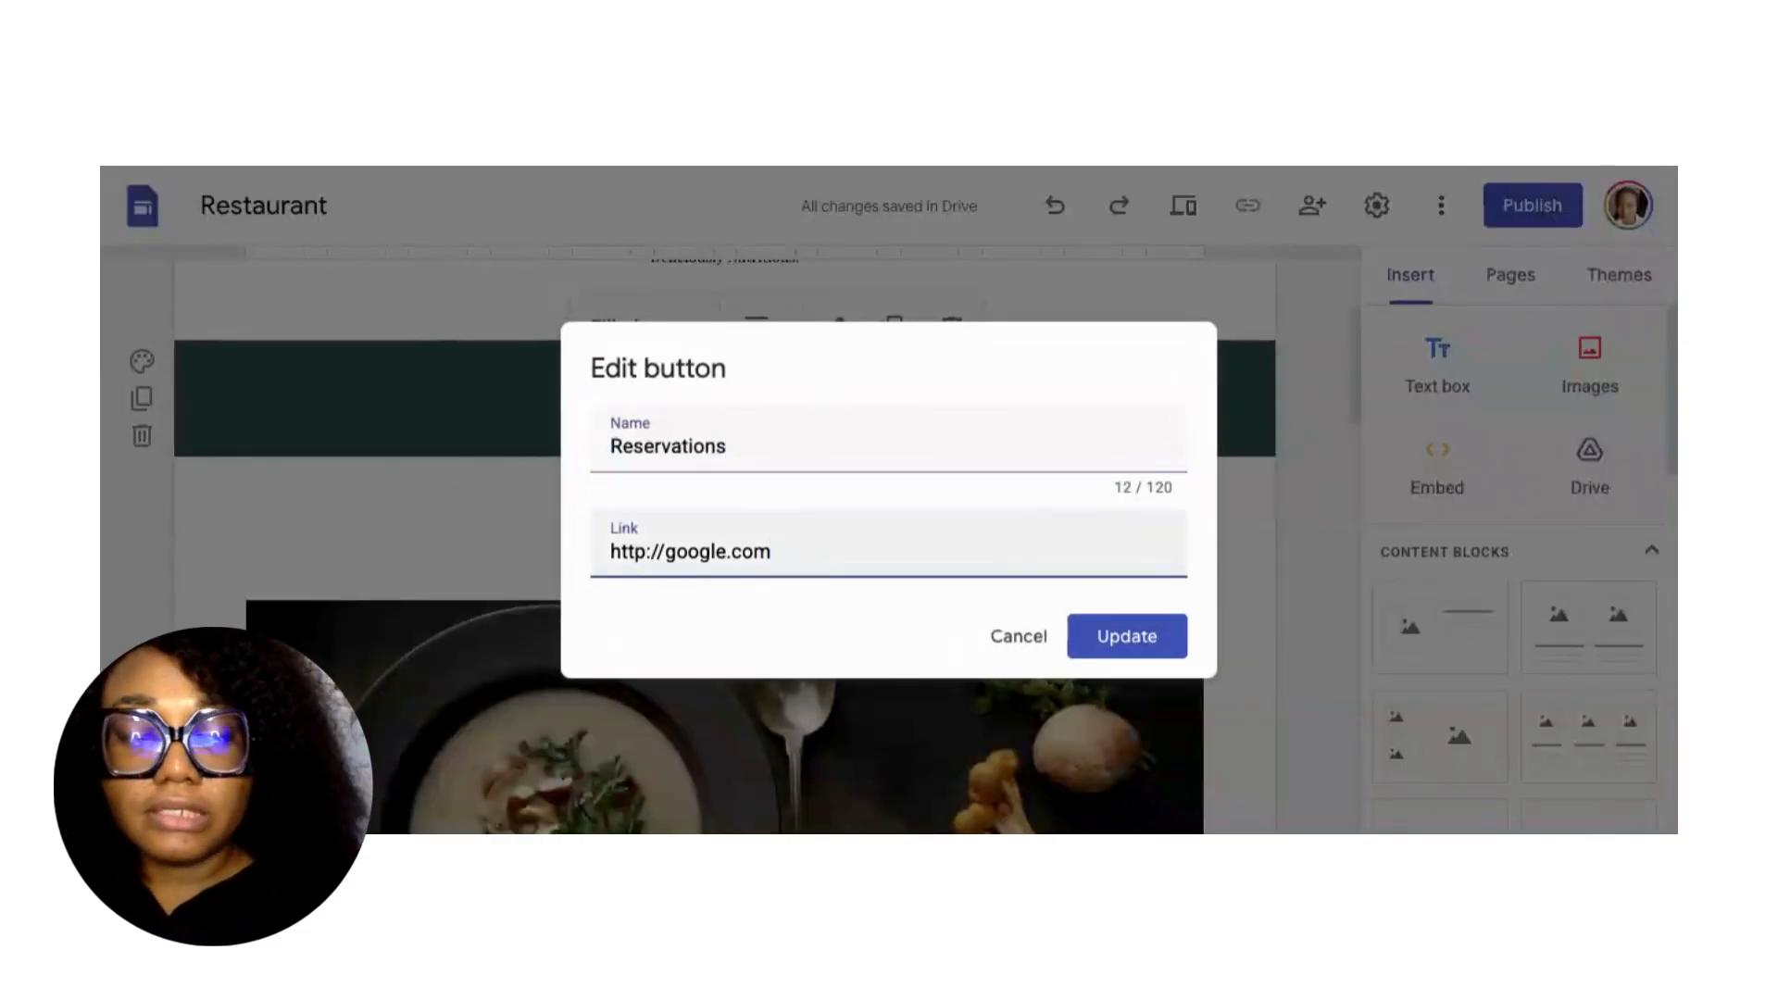
{"action": "key", "text": "BackSpace"}
{"action": "key", "text": "BackSpace"}
{"action": "key", "text": "BackSpace"}
{"action": "key", "text": "BackSpace"}
{"action": "key", "text": "BackSpace"}
{"action": "key", "text": "BackSpace"}
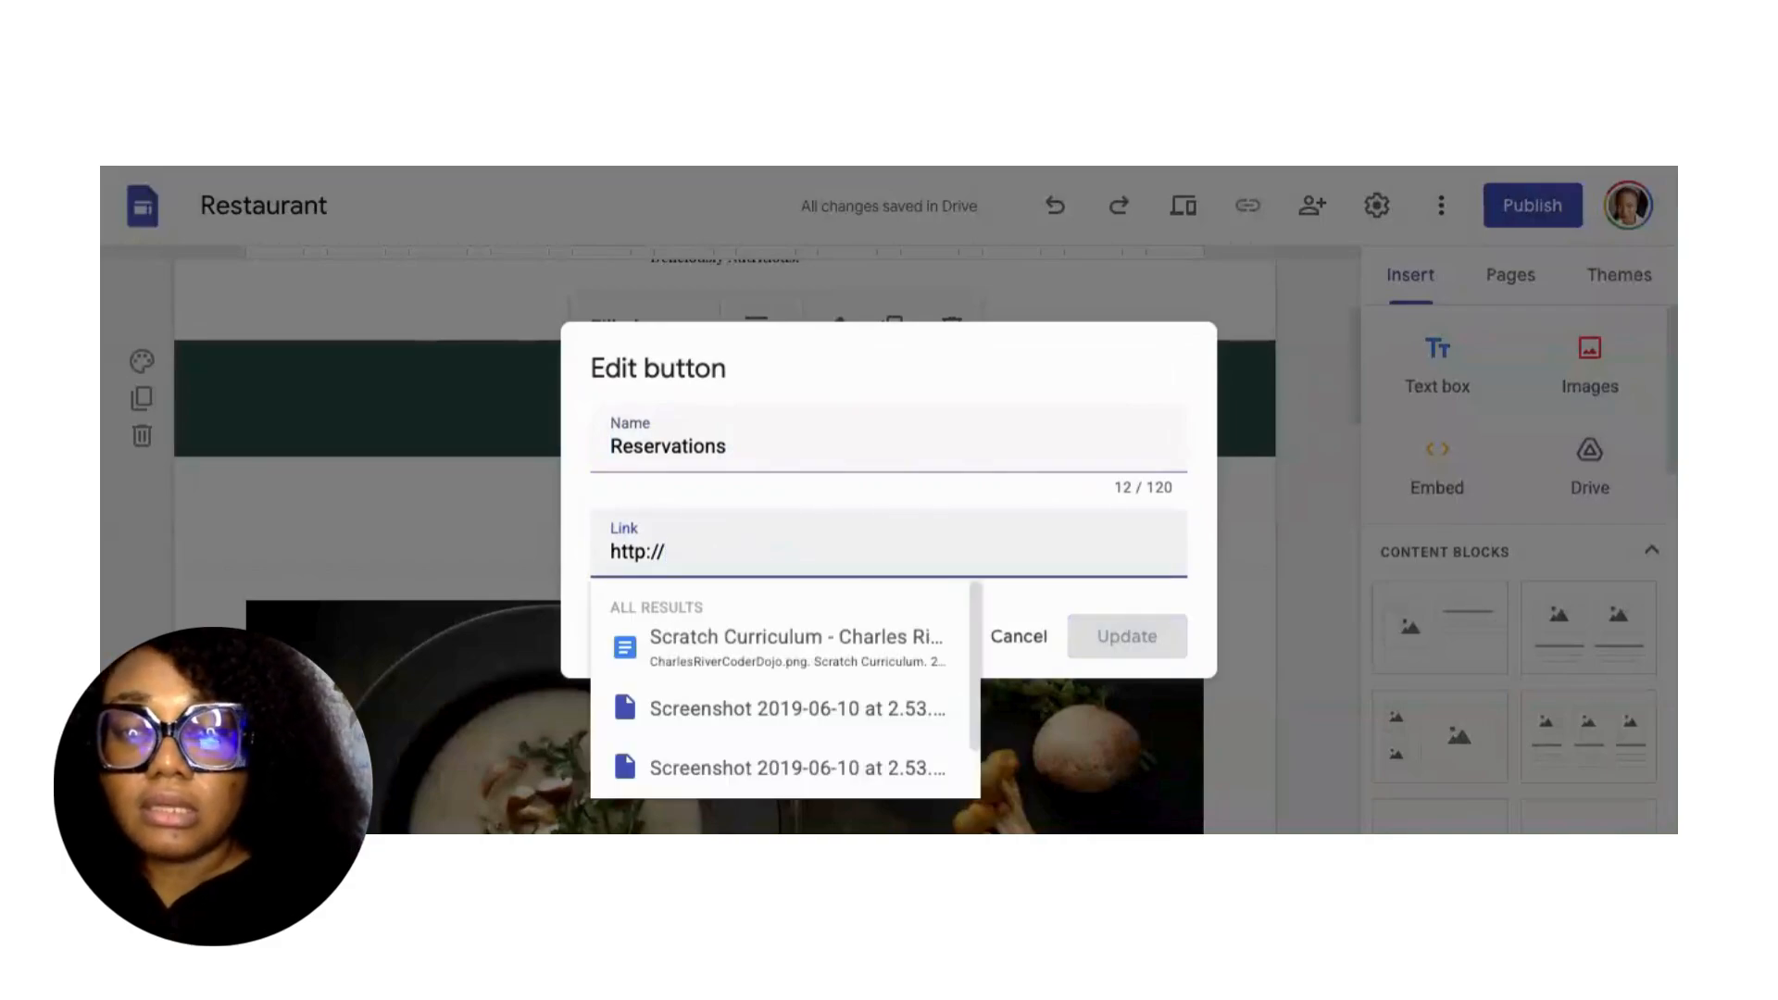
{"action": "type", "text": "we"}
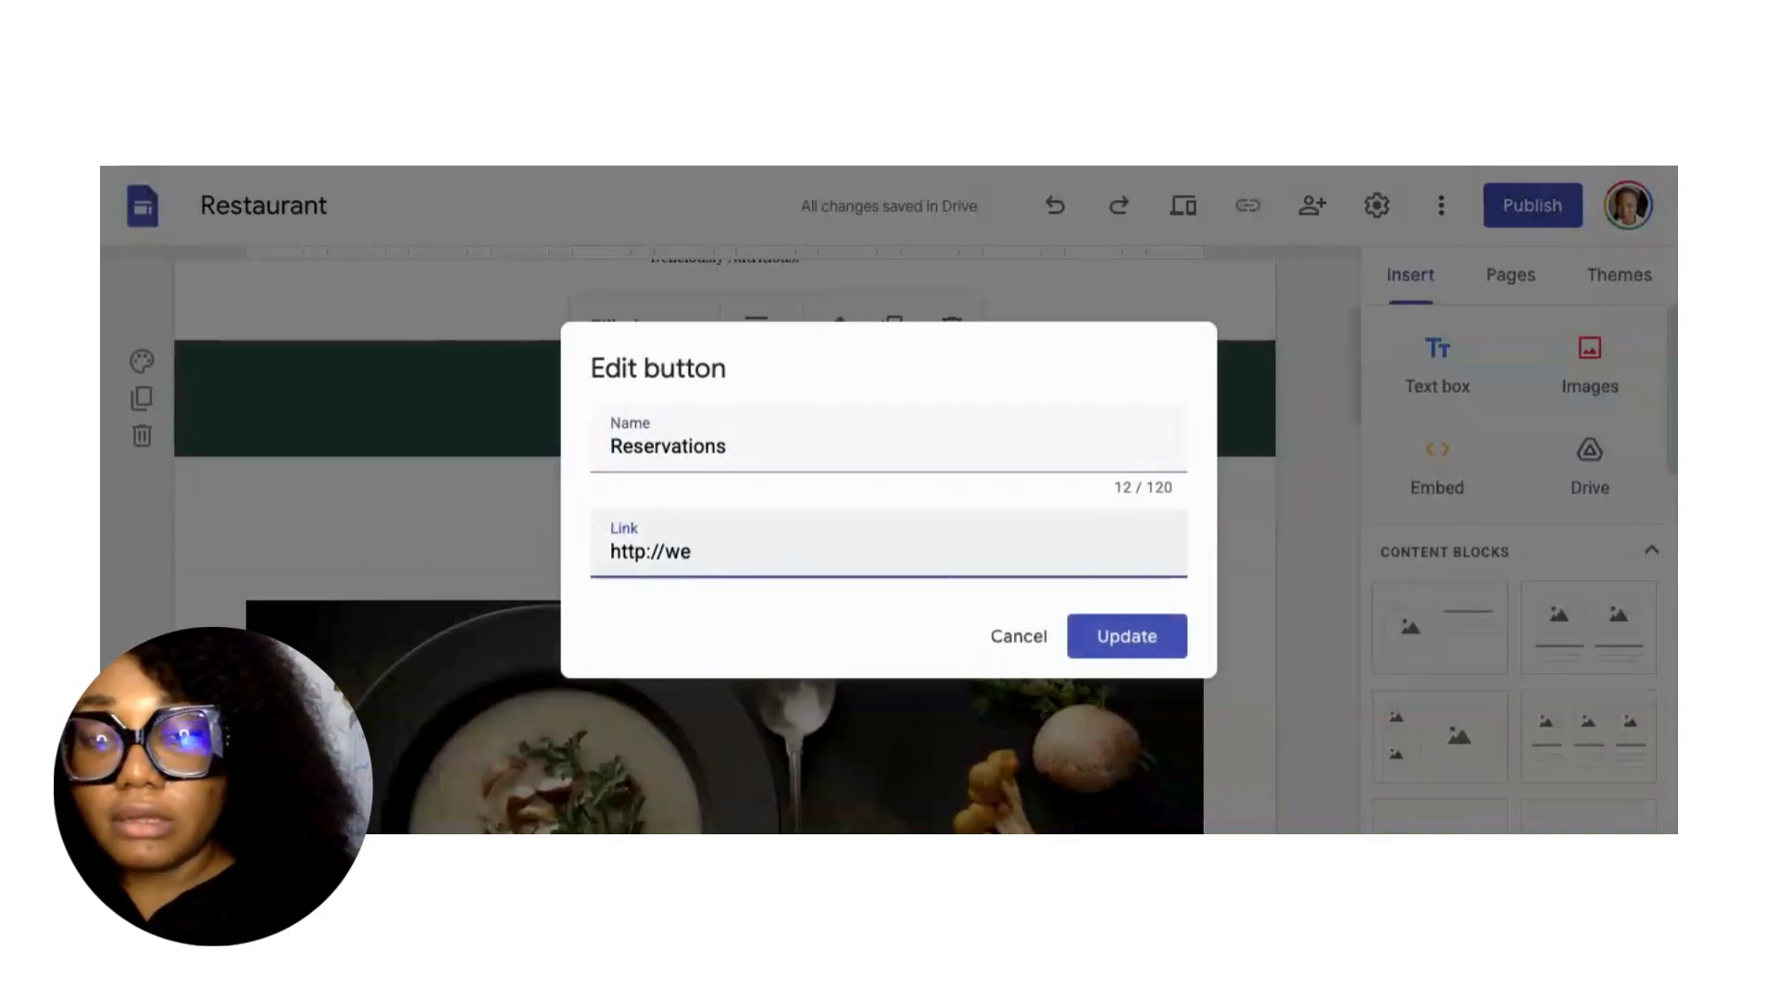
{"action": "type", "text": "a"}
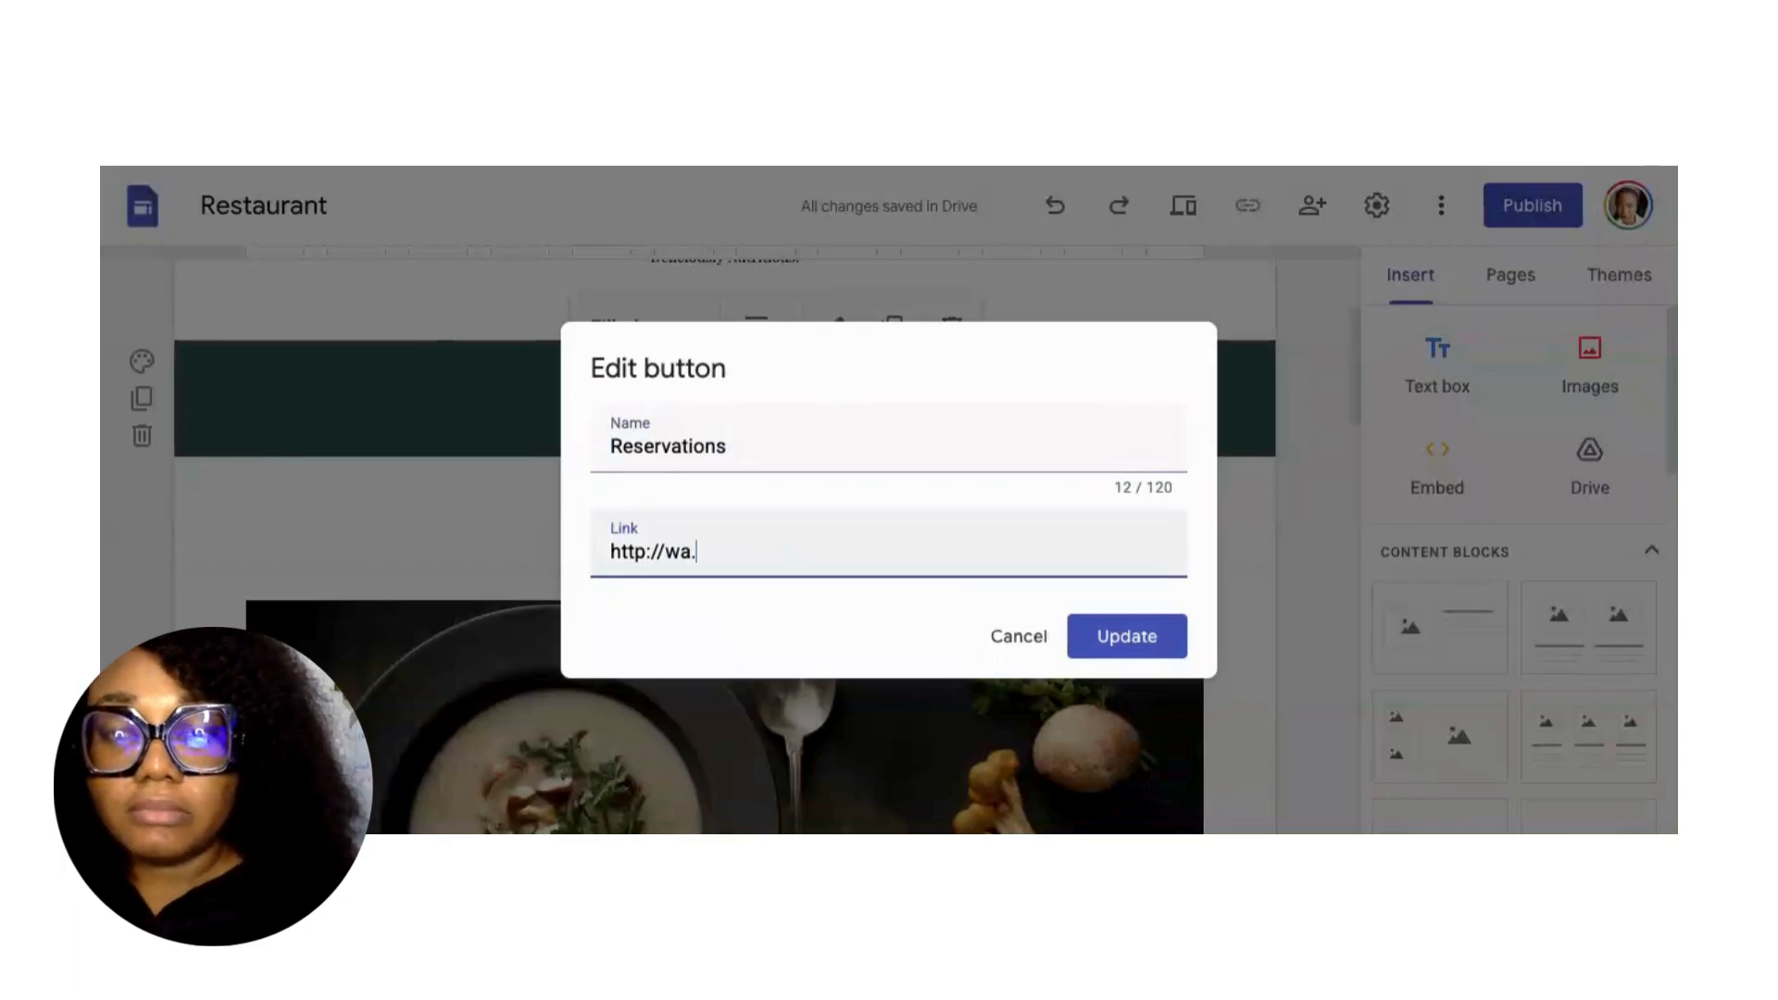
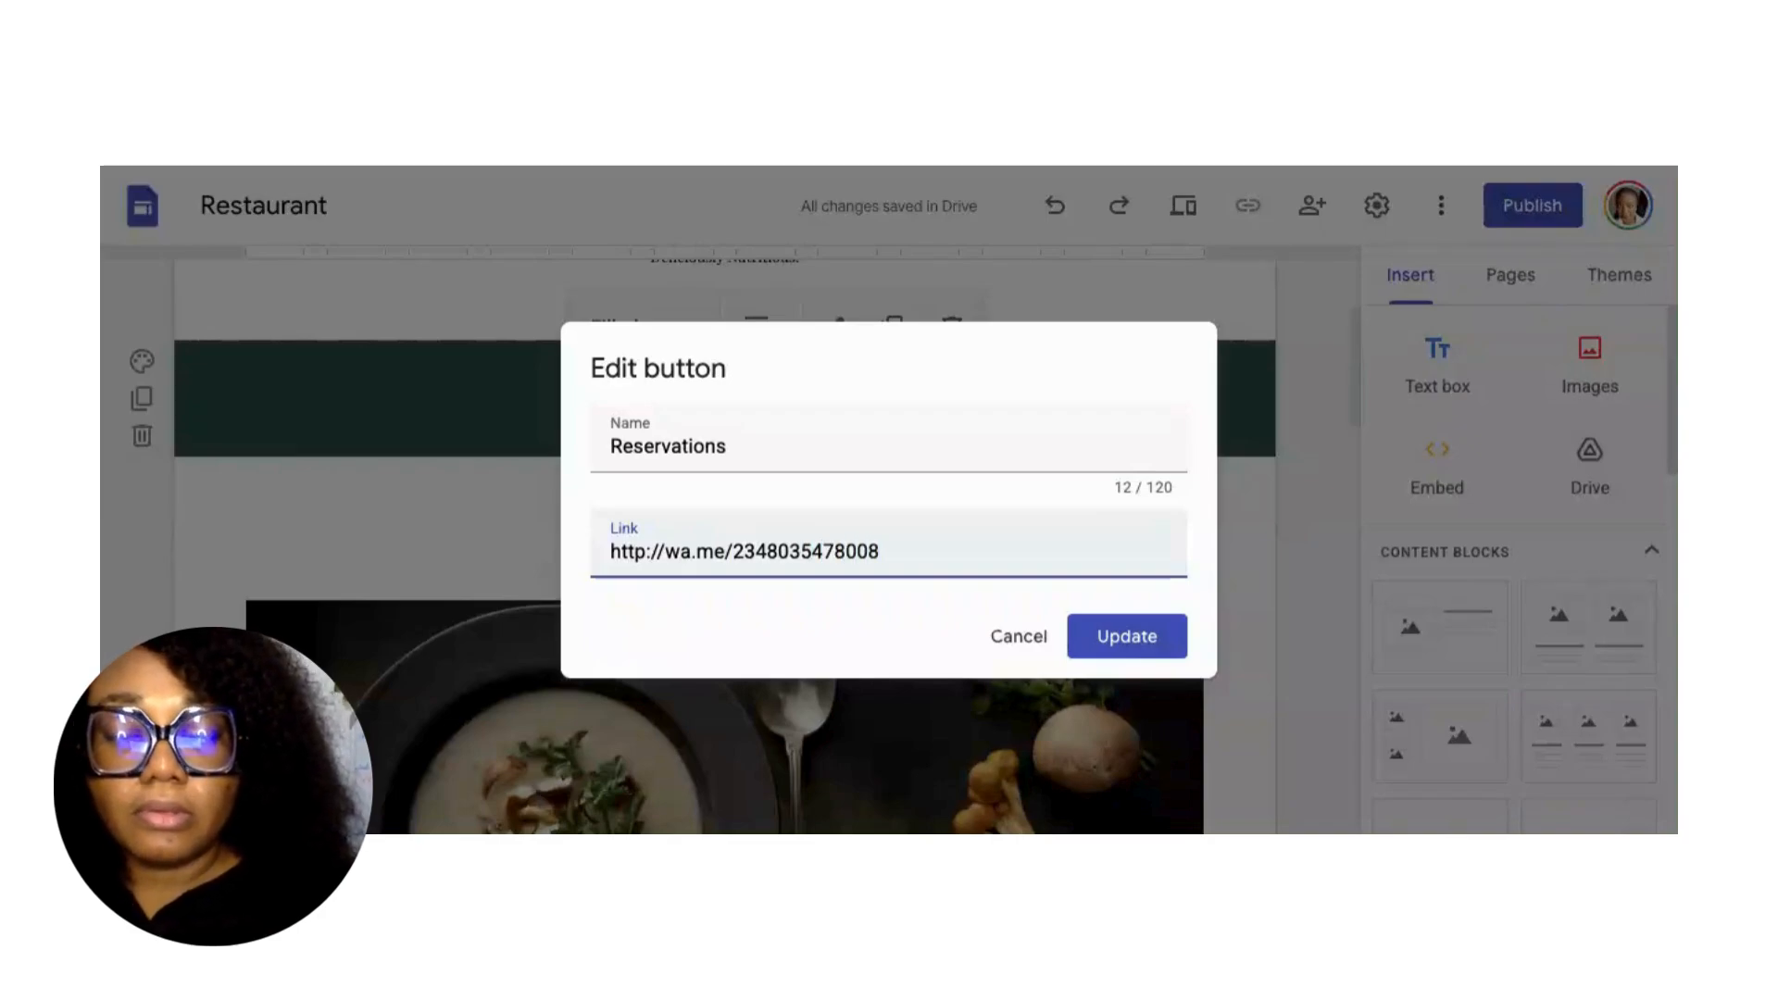
{"action": "left_click", "coordinate": [1130, 658]}
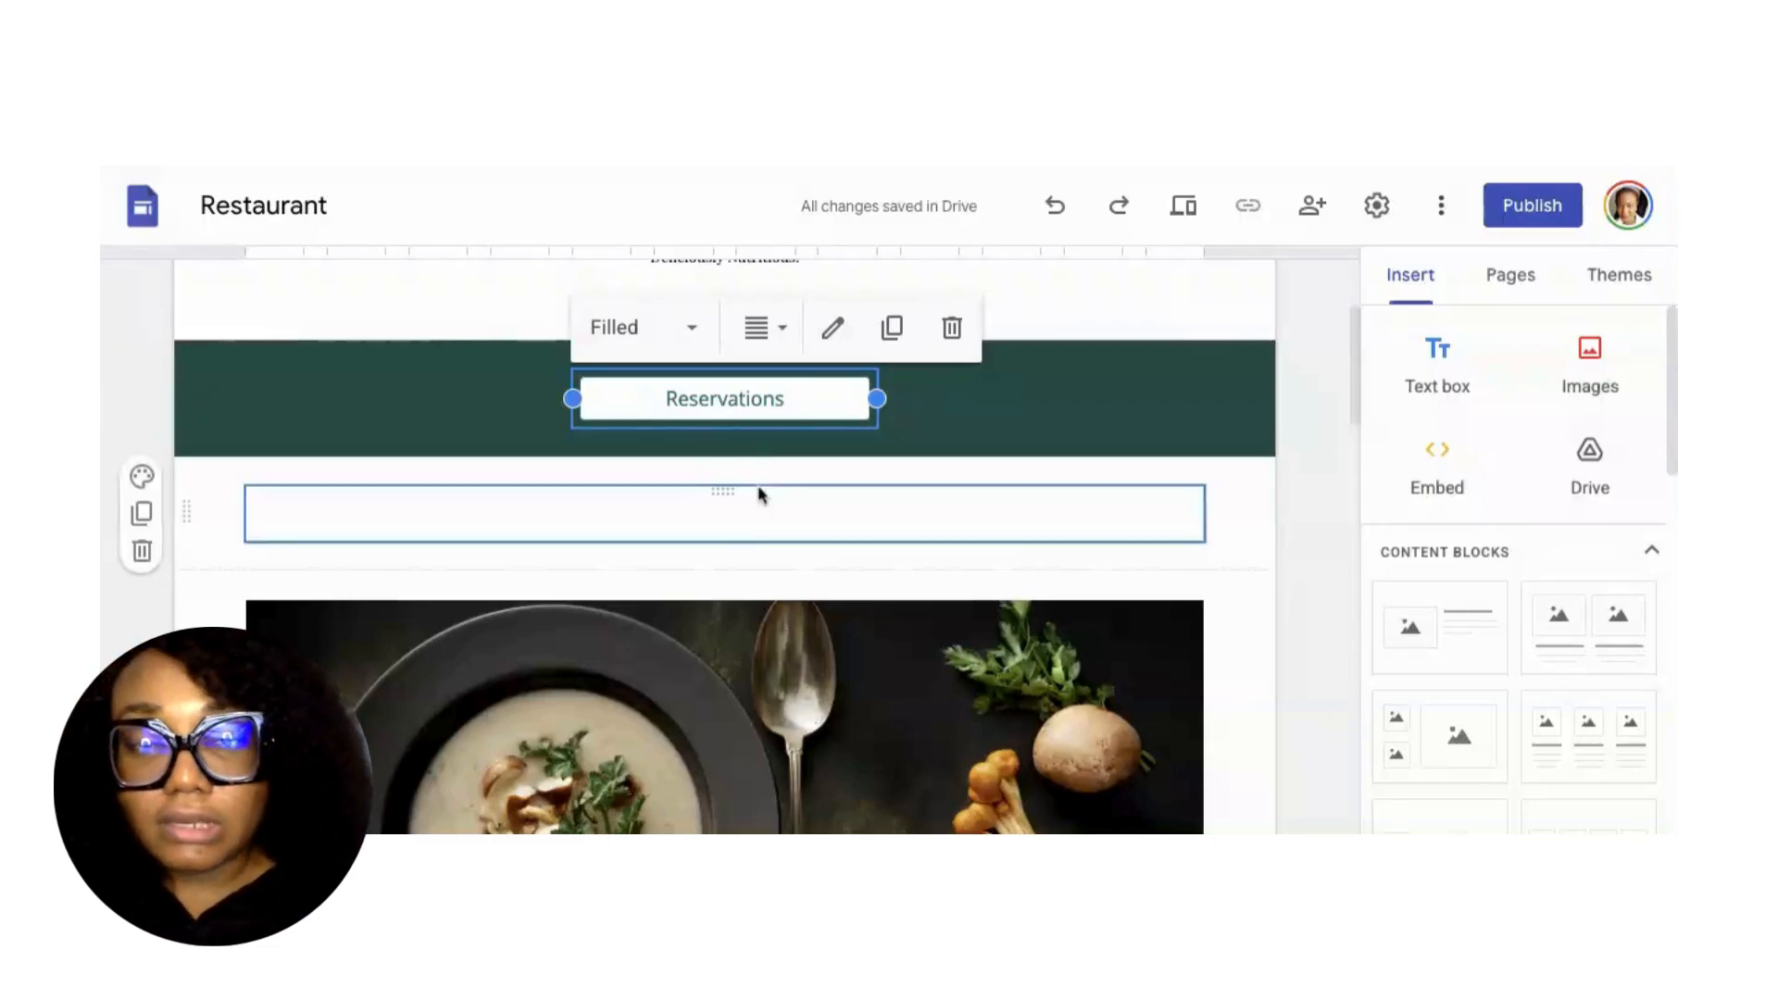
{"action": "scroll", "coordinate": [755, 519], "scroll_direction": "down", "scroll_amount": 3}
Search Google Images for 'food photos' and insert the burger photo onto the page.
{"action": "left_click", "coordinate": [728, 575]}
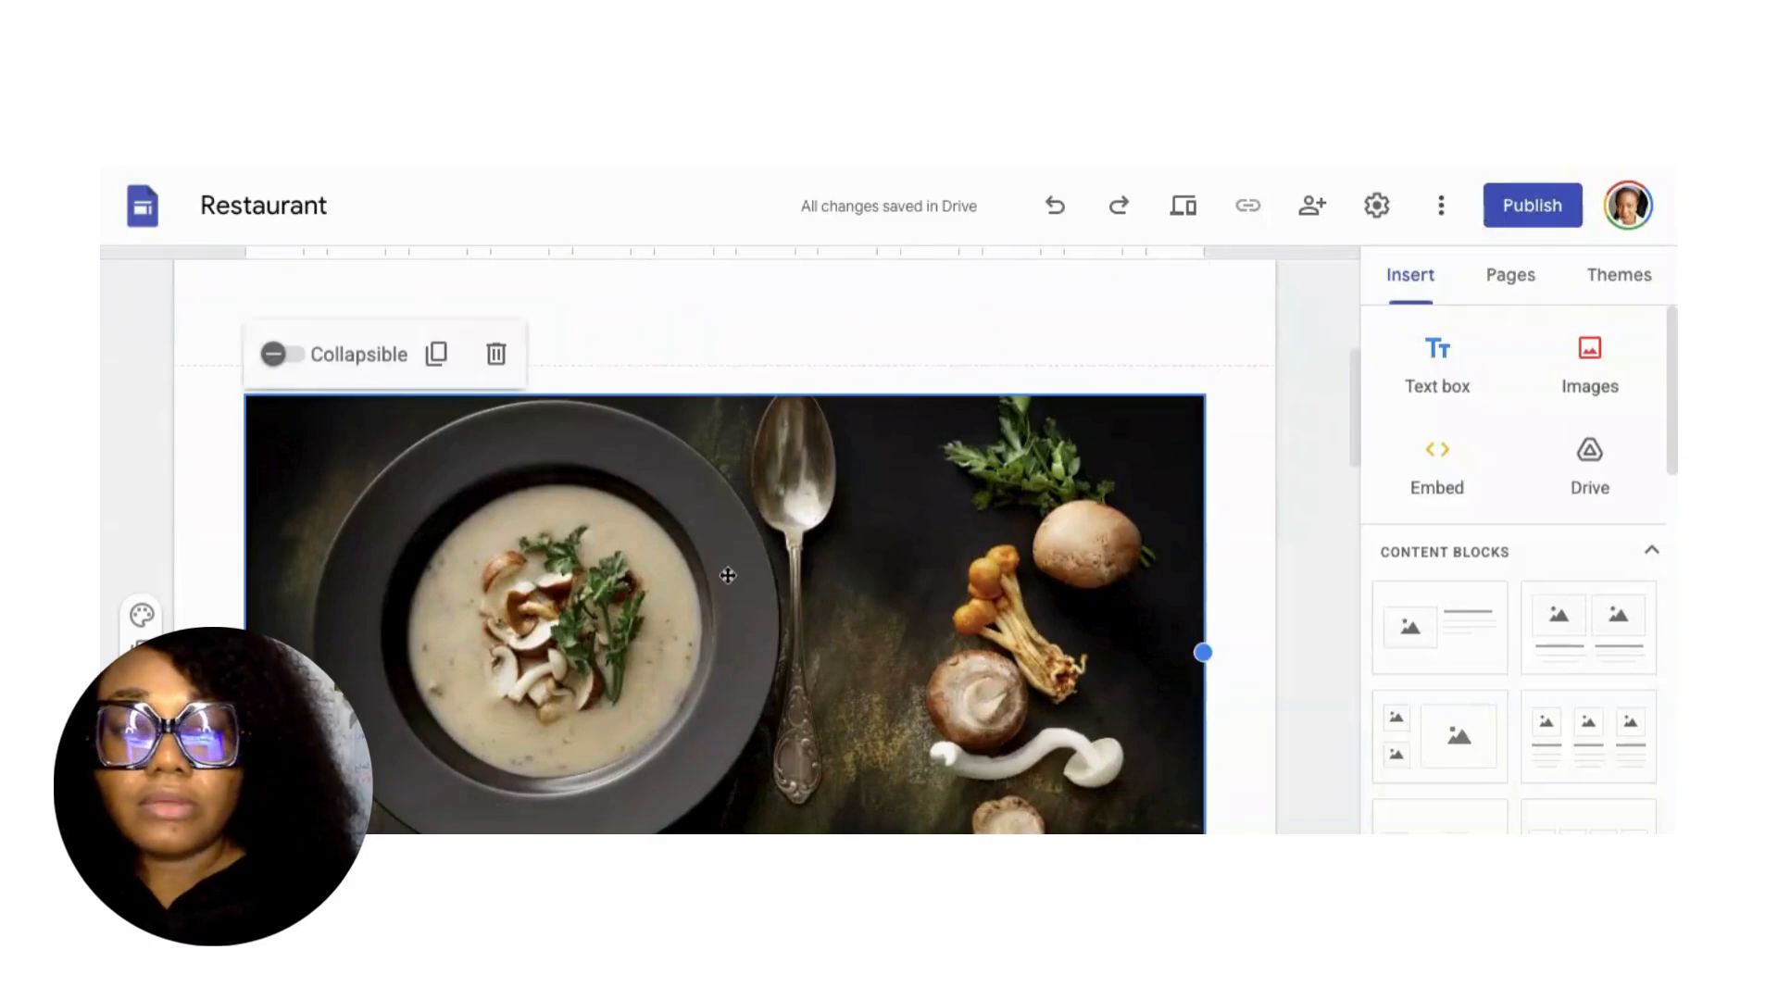
{"action": "left_click", "coordinate": [1609, 377]}
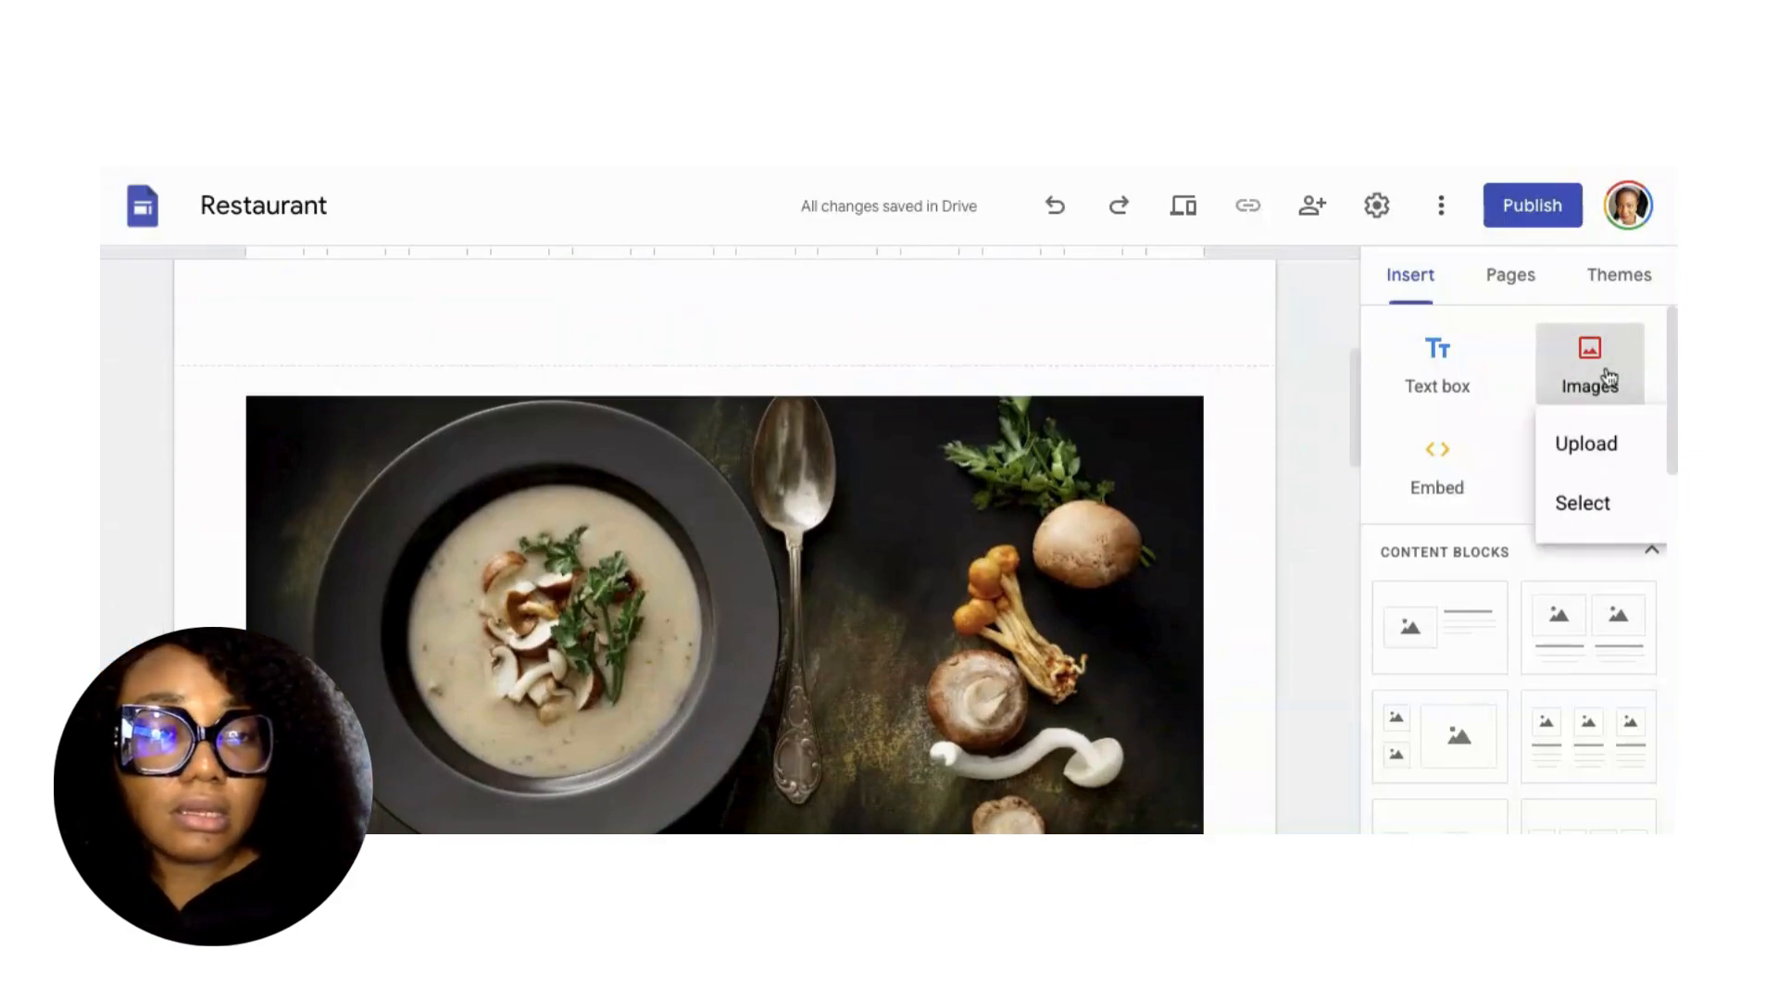
{"action": "left_click", "coordinate": [1580, 505]}
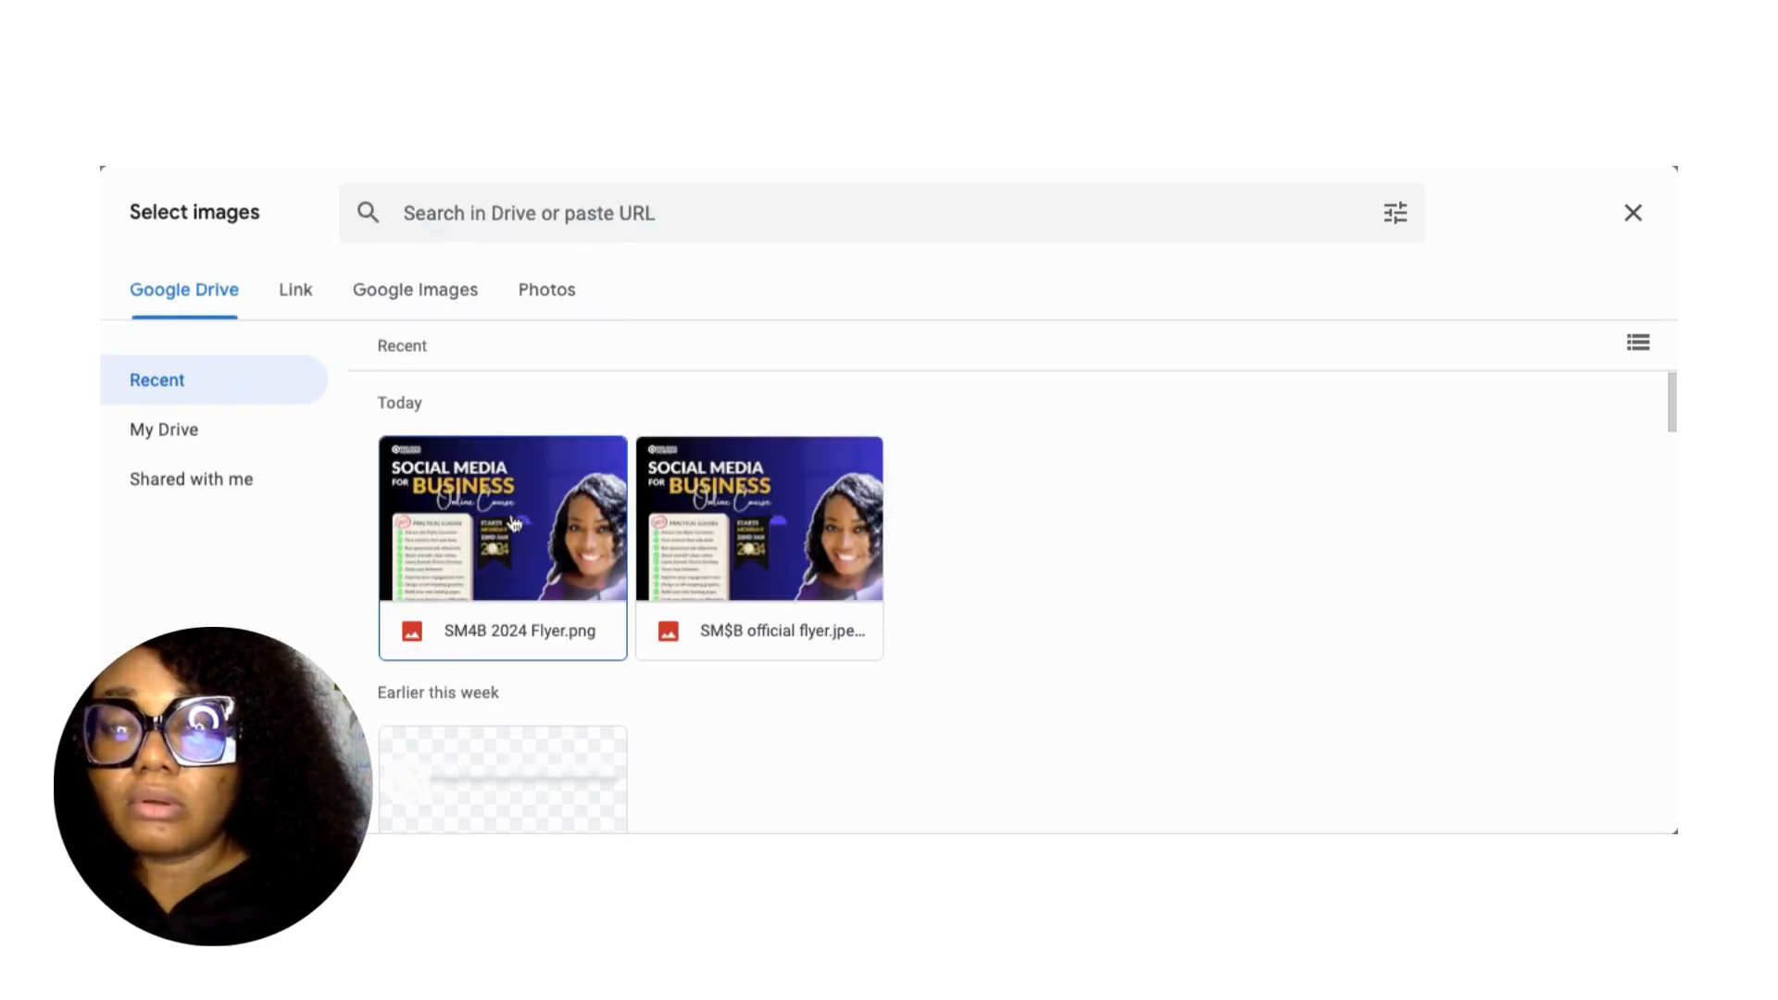
{"action": "scroll", "coordinate": [498, 592], "scroll_direction": "down", "scroll_amount": 1}
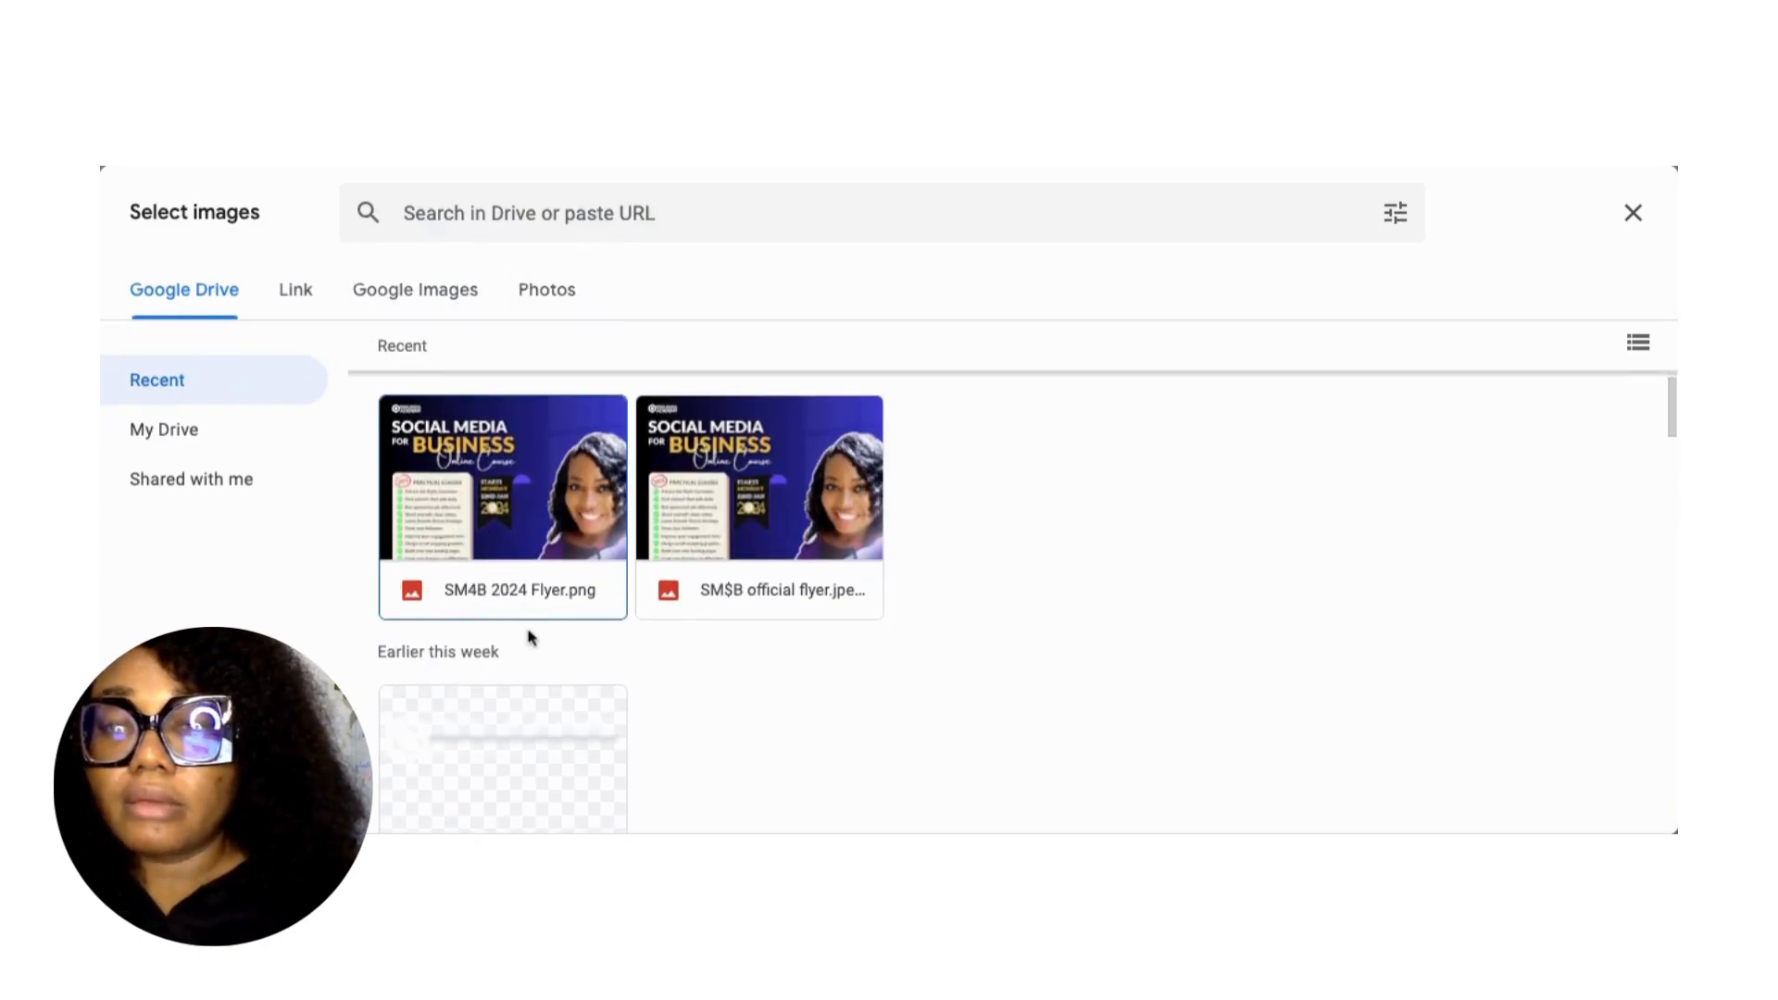
{"action": "left_click", "coordinate": [401, 306]}
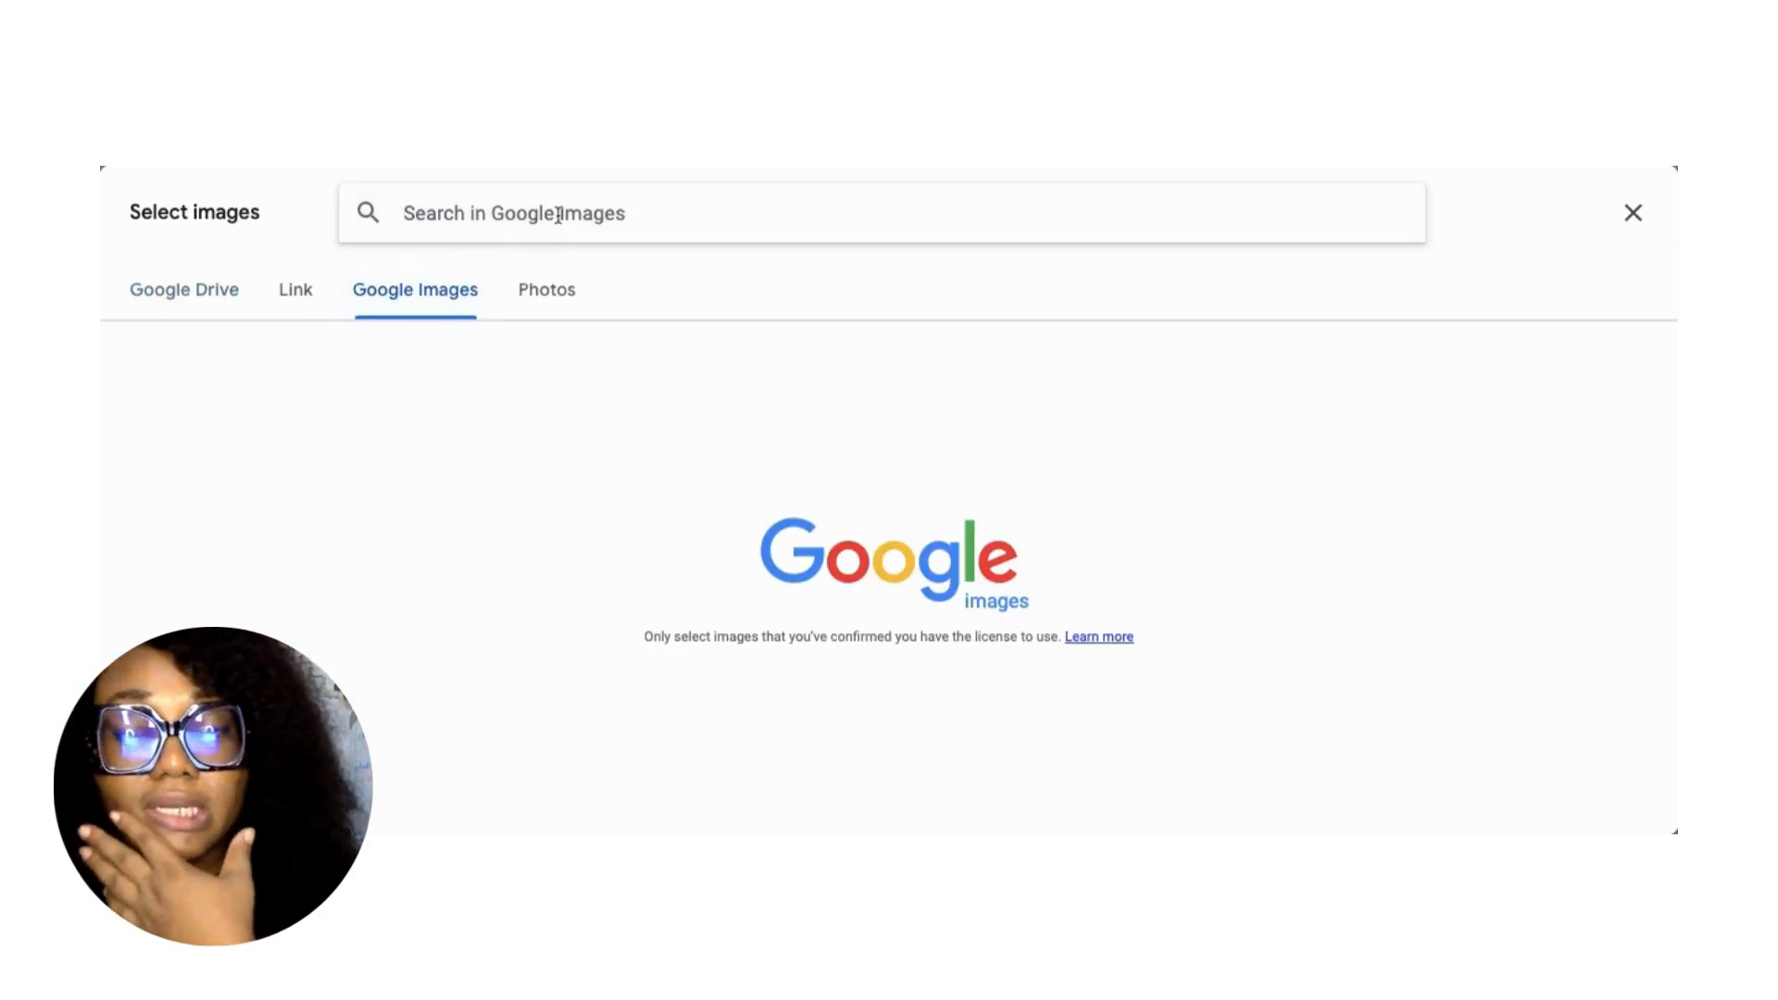
{"action": "type", "text": "food photos"}
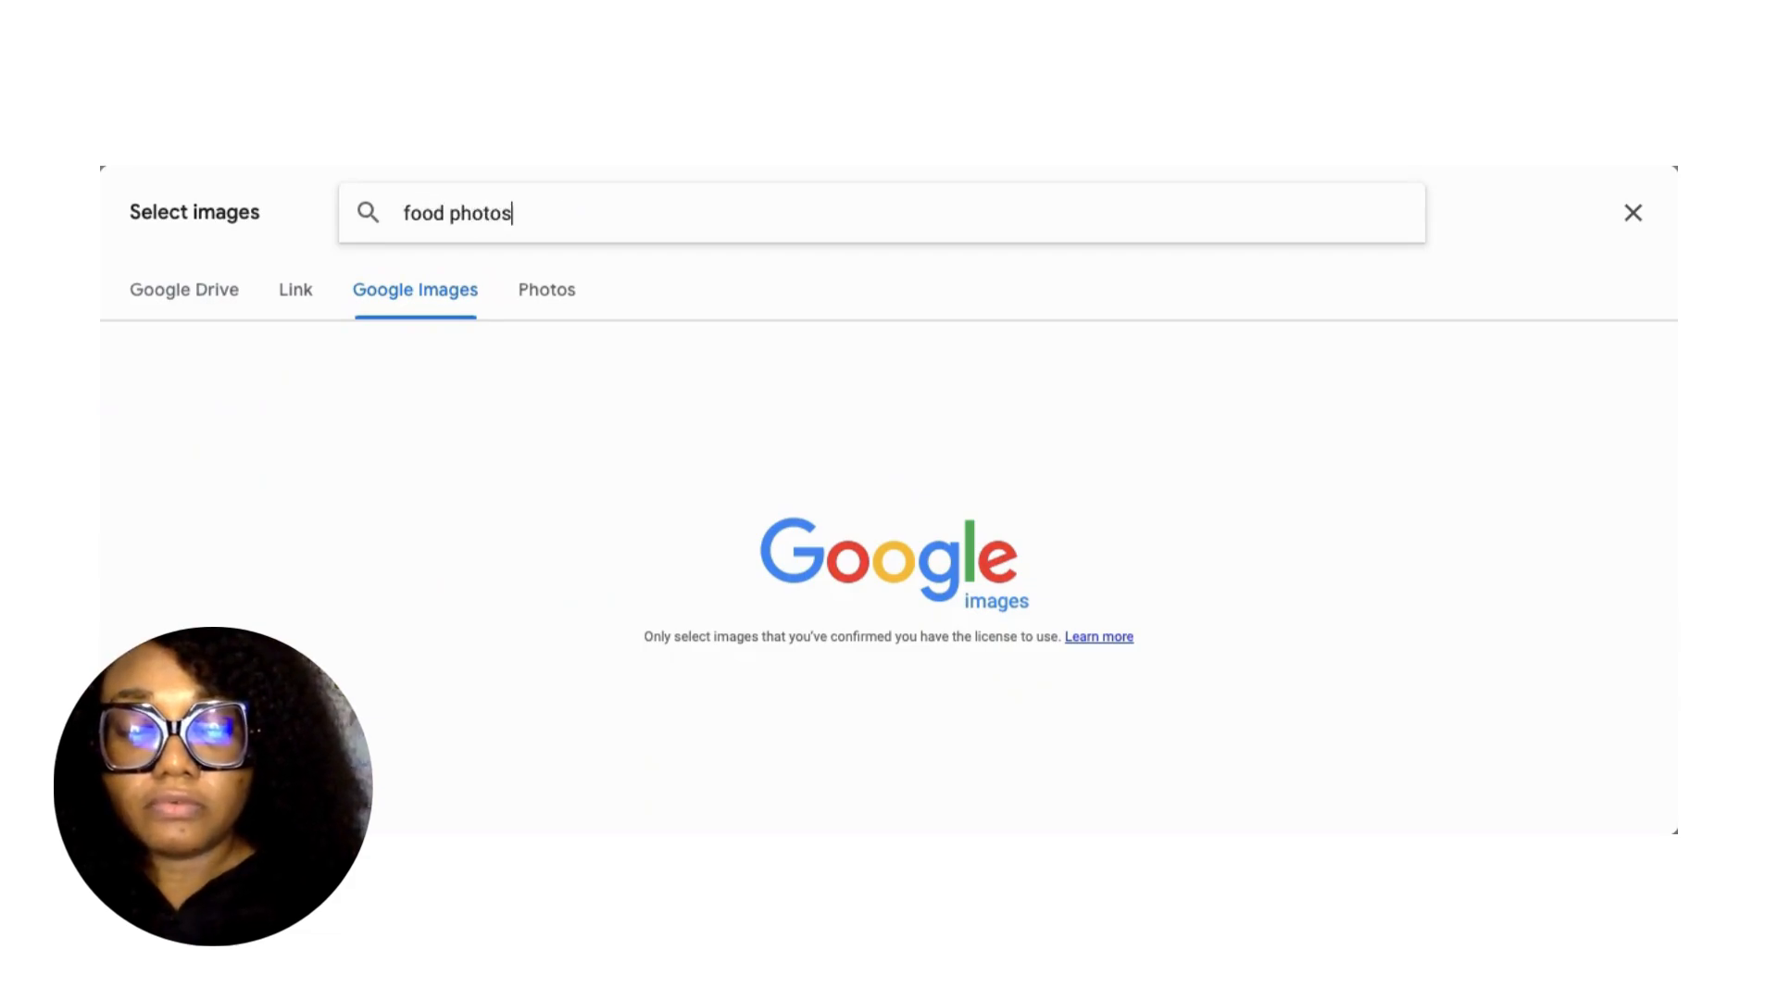
{"action": "key", "text": "Return"}
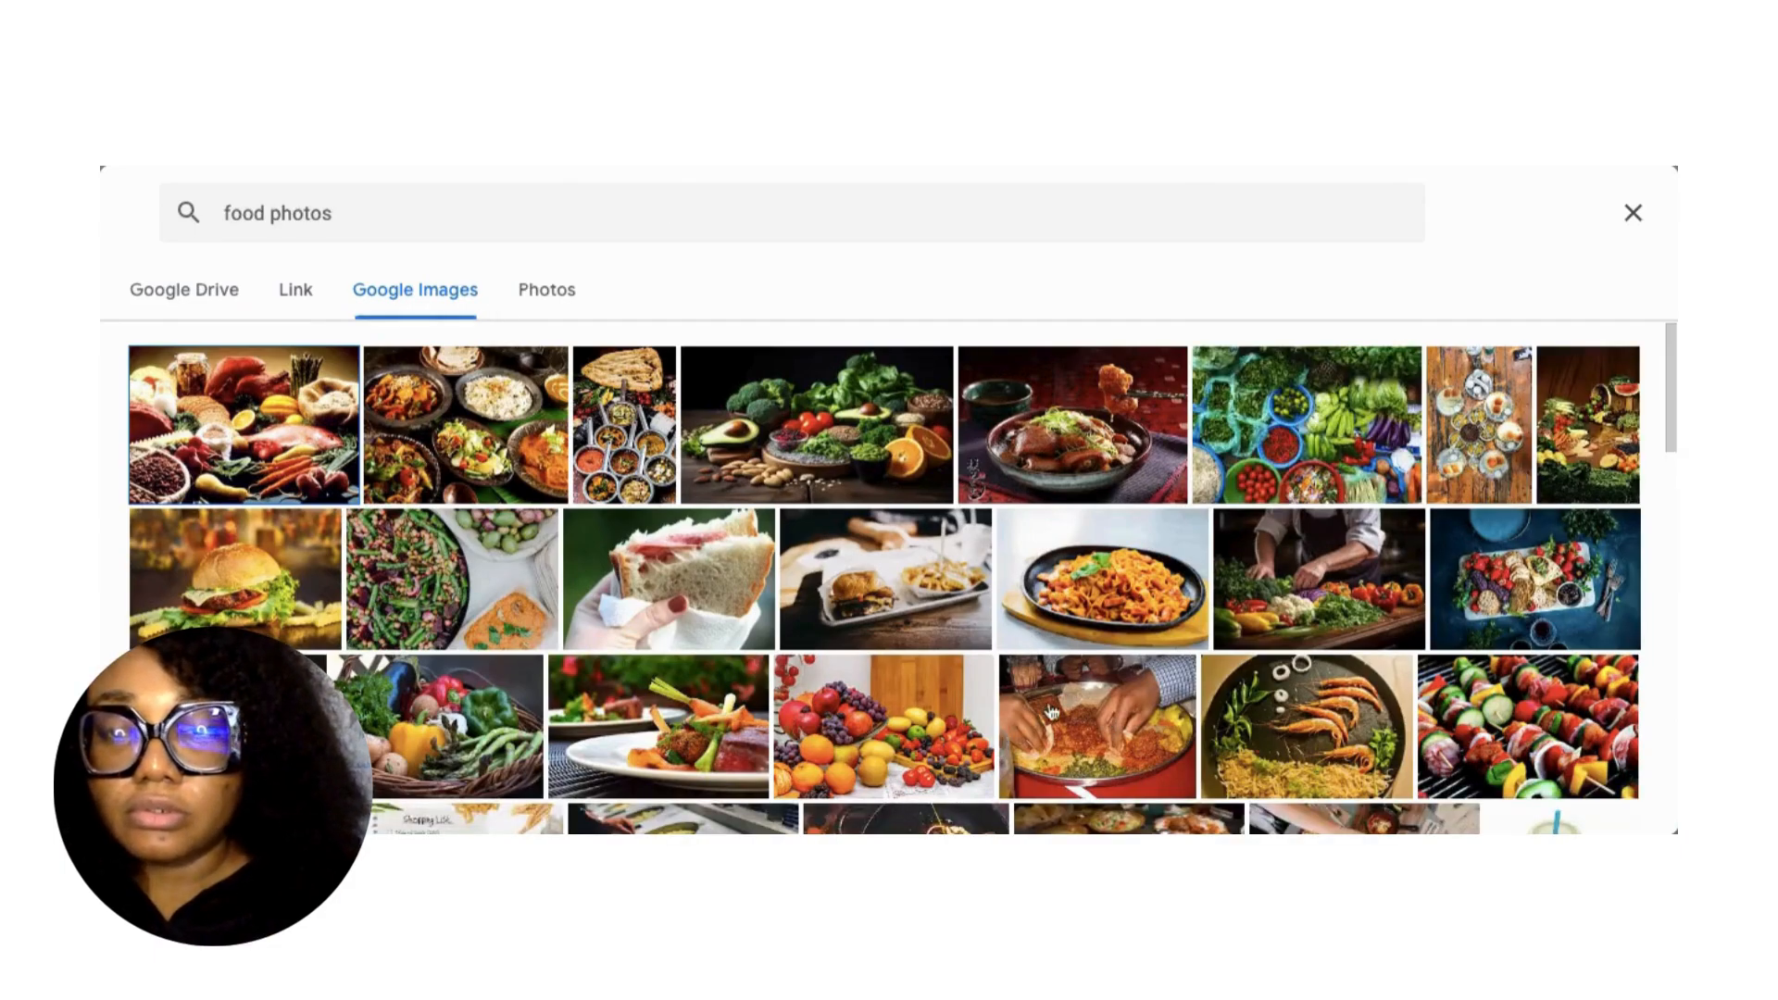
{"action": "scroll", "coordinate": [542, 676], "scroll_direction": "down", "scroll_amount": 1}
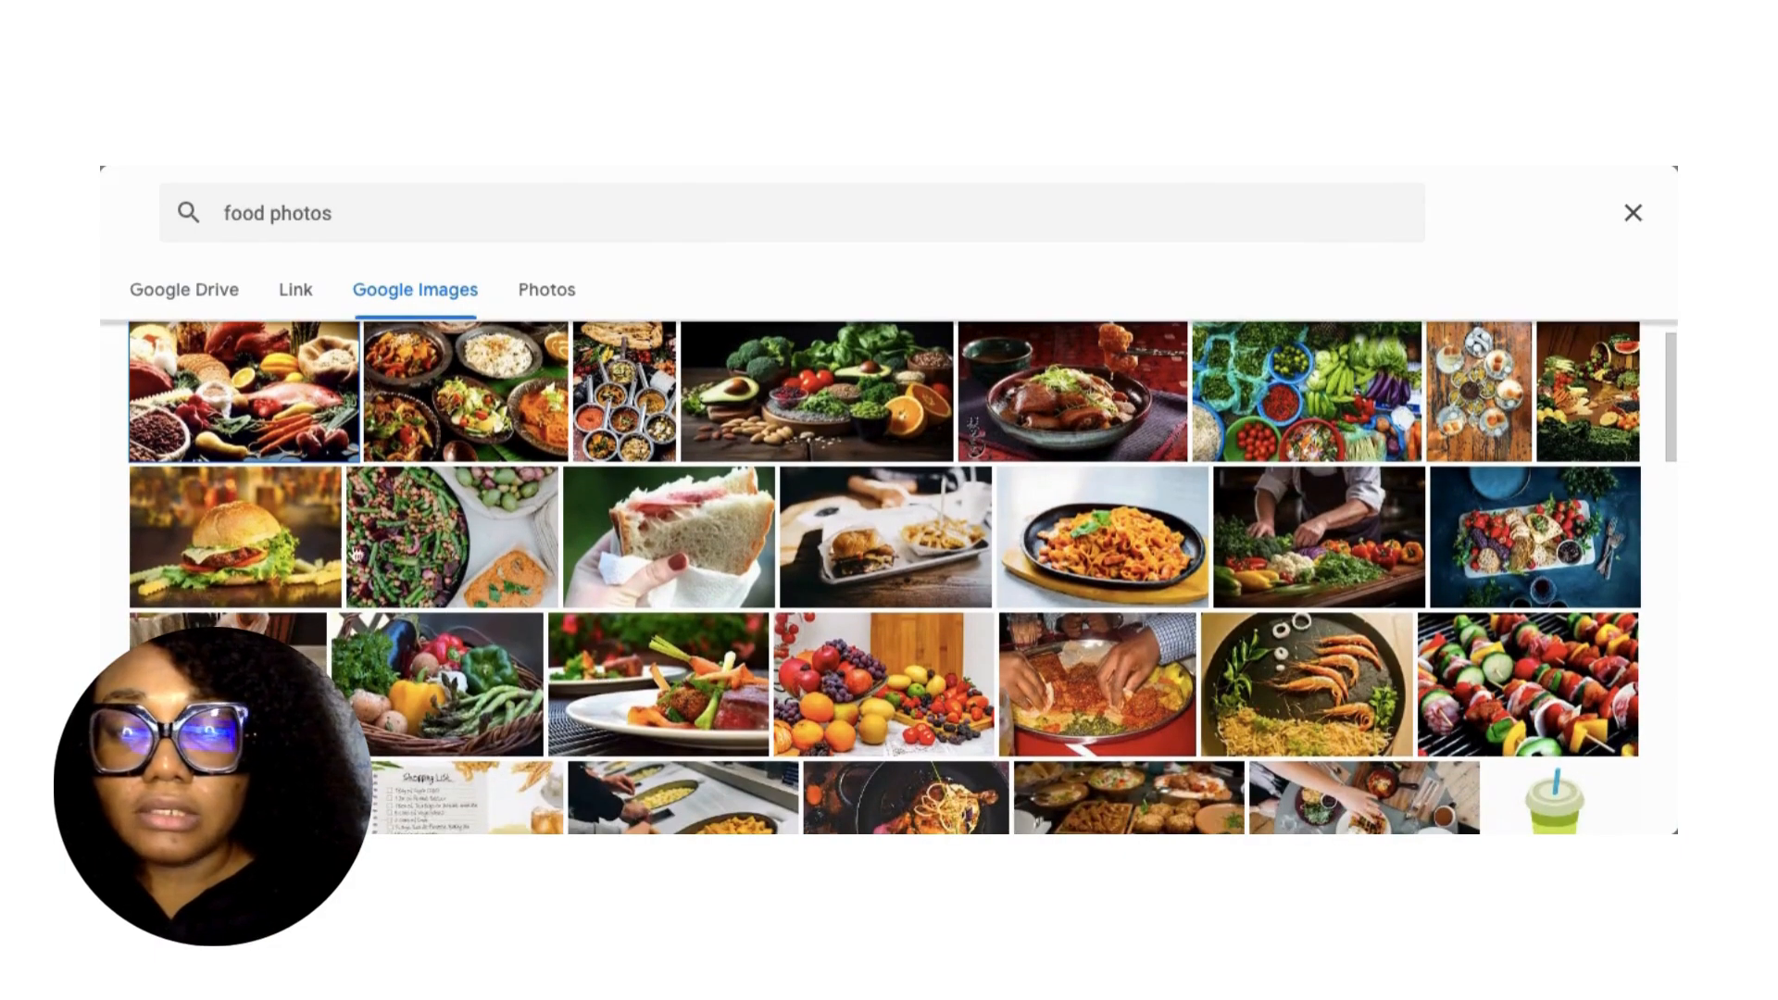
{"action": "left_click", "coordinate": [255, 556]}
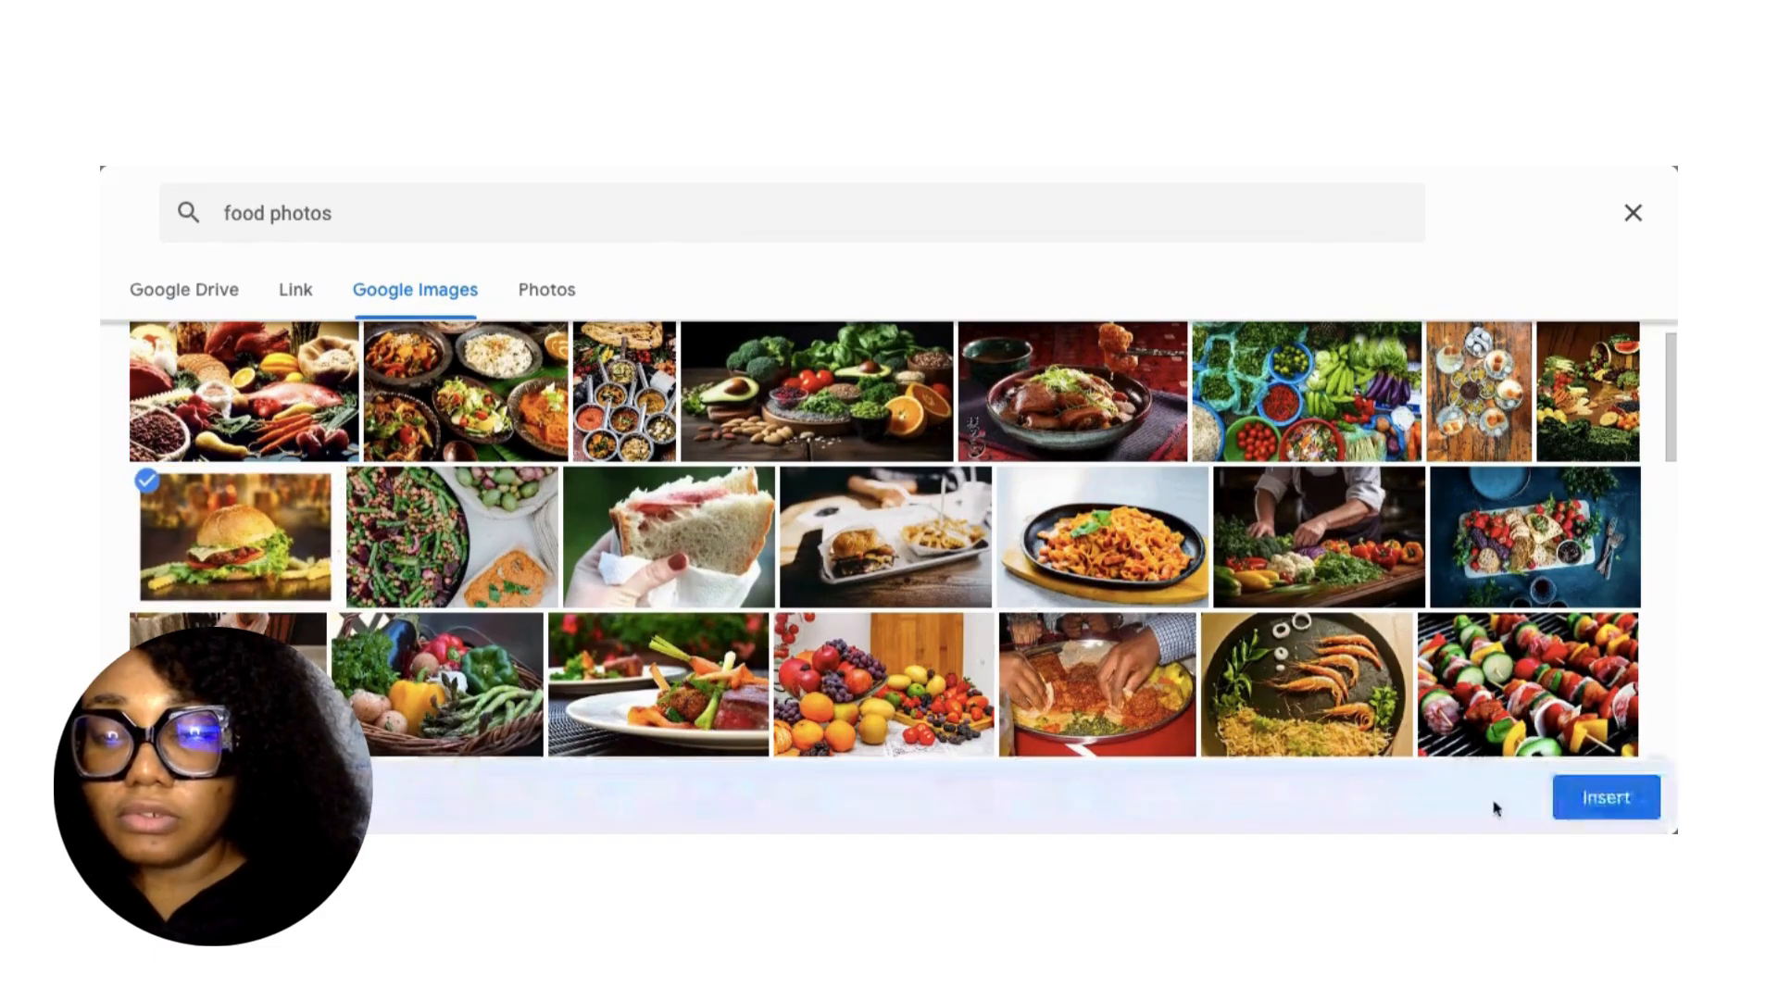
{"action": "left_click", "coordinate": [1587, 811]}
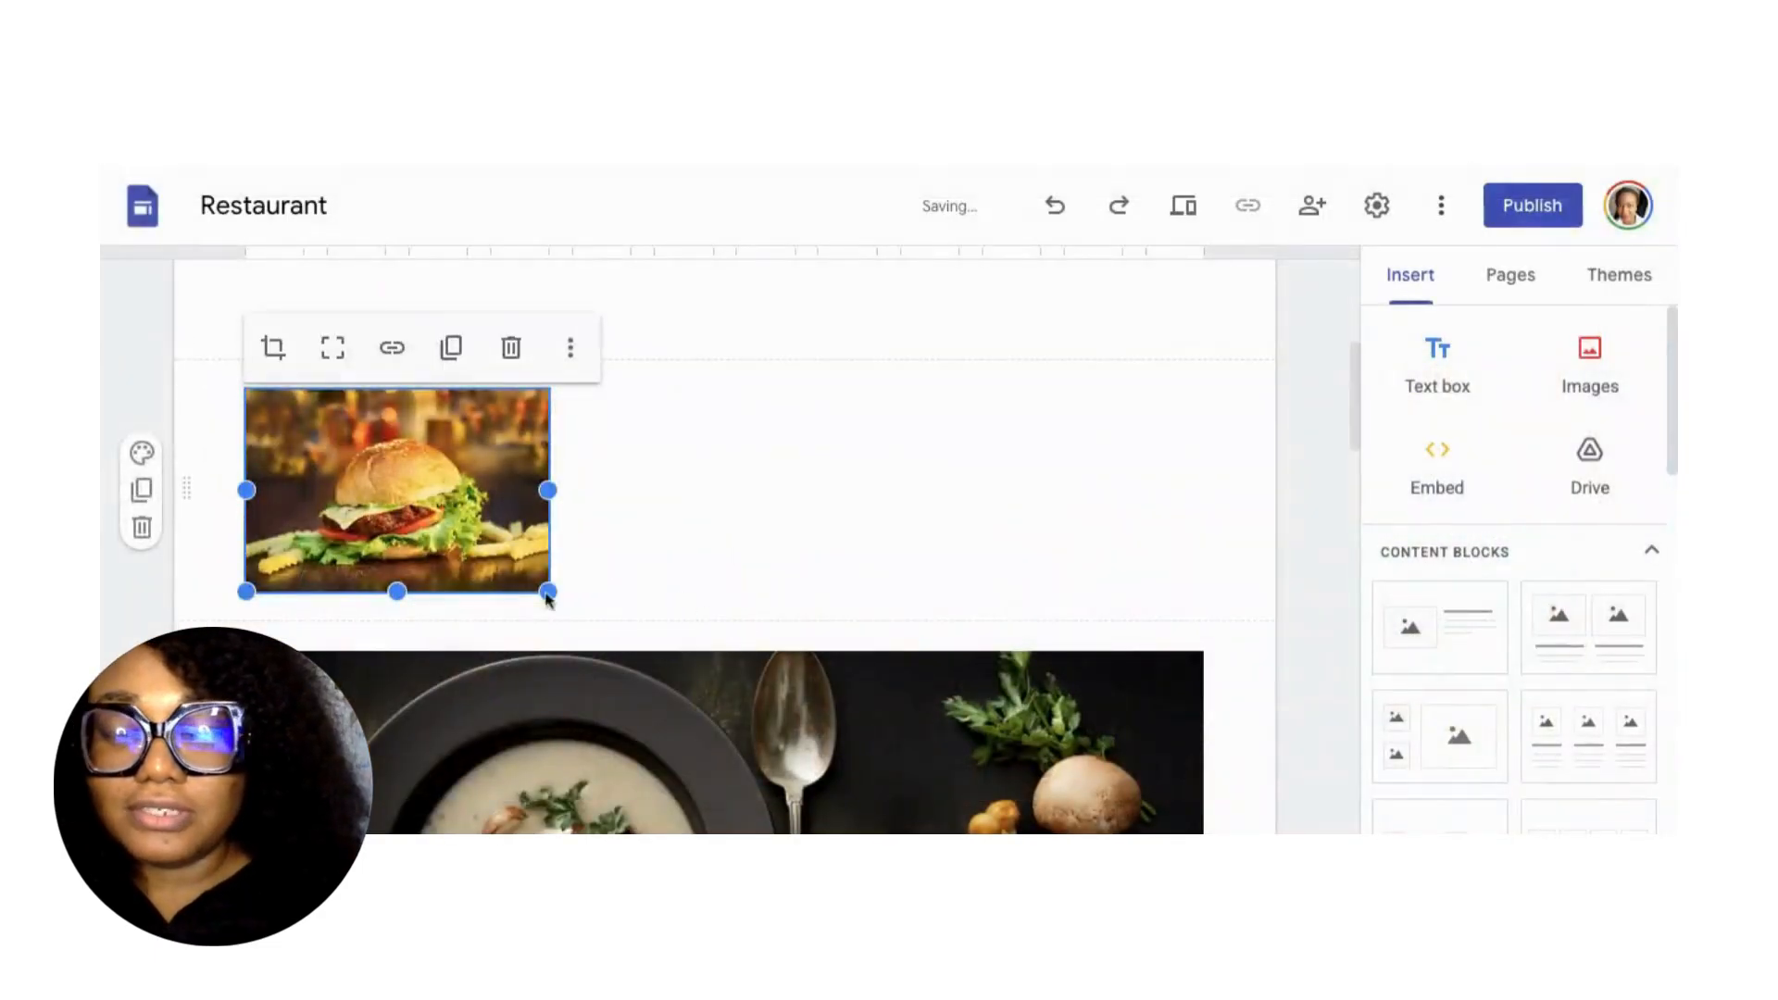
Drag the burger image into its own full-width section above the soup photo.
{"action": "left_click_drag", "start_coordinate": [457, 487], "coordinate": [471, 663]}
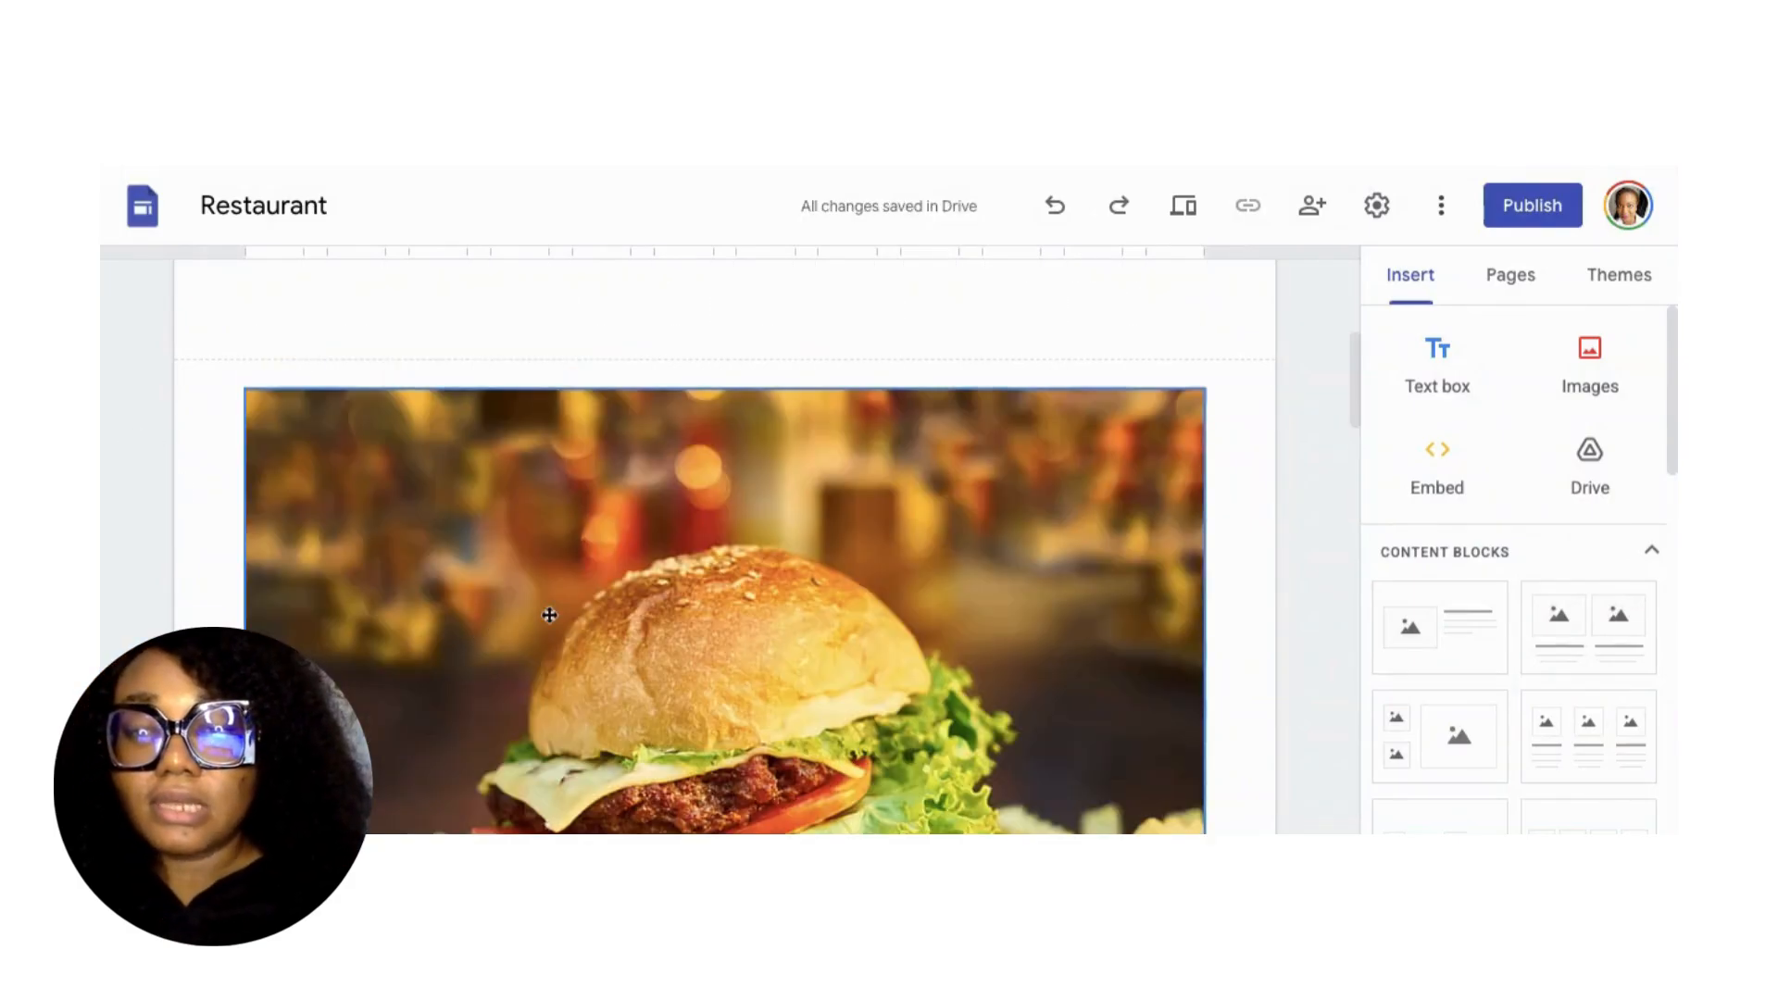
{"action": "scroll", "coordinate": [549, 615], "scroll_direction": "down", "scroll_amount": 6}
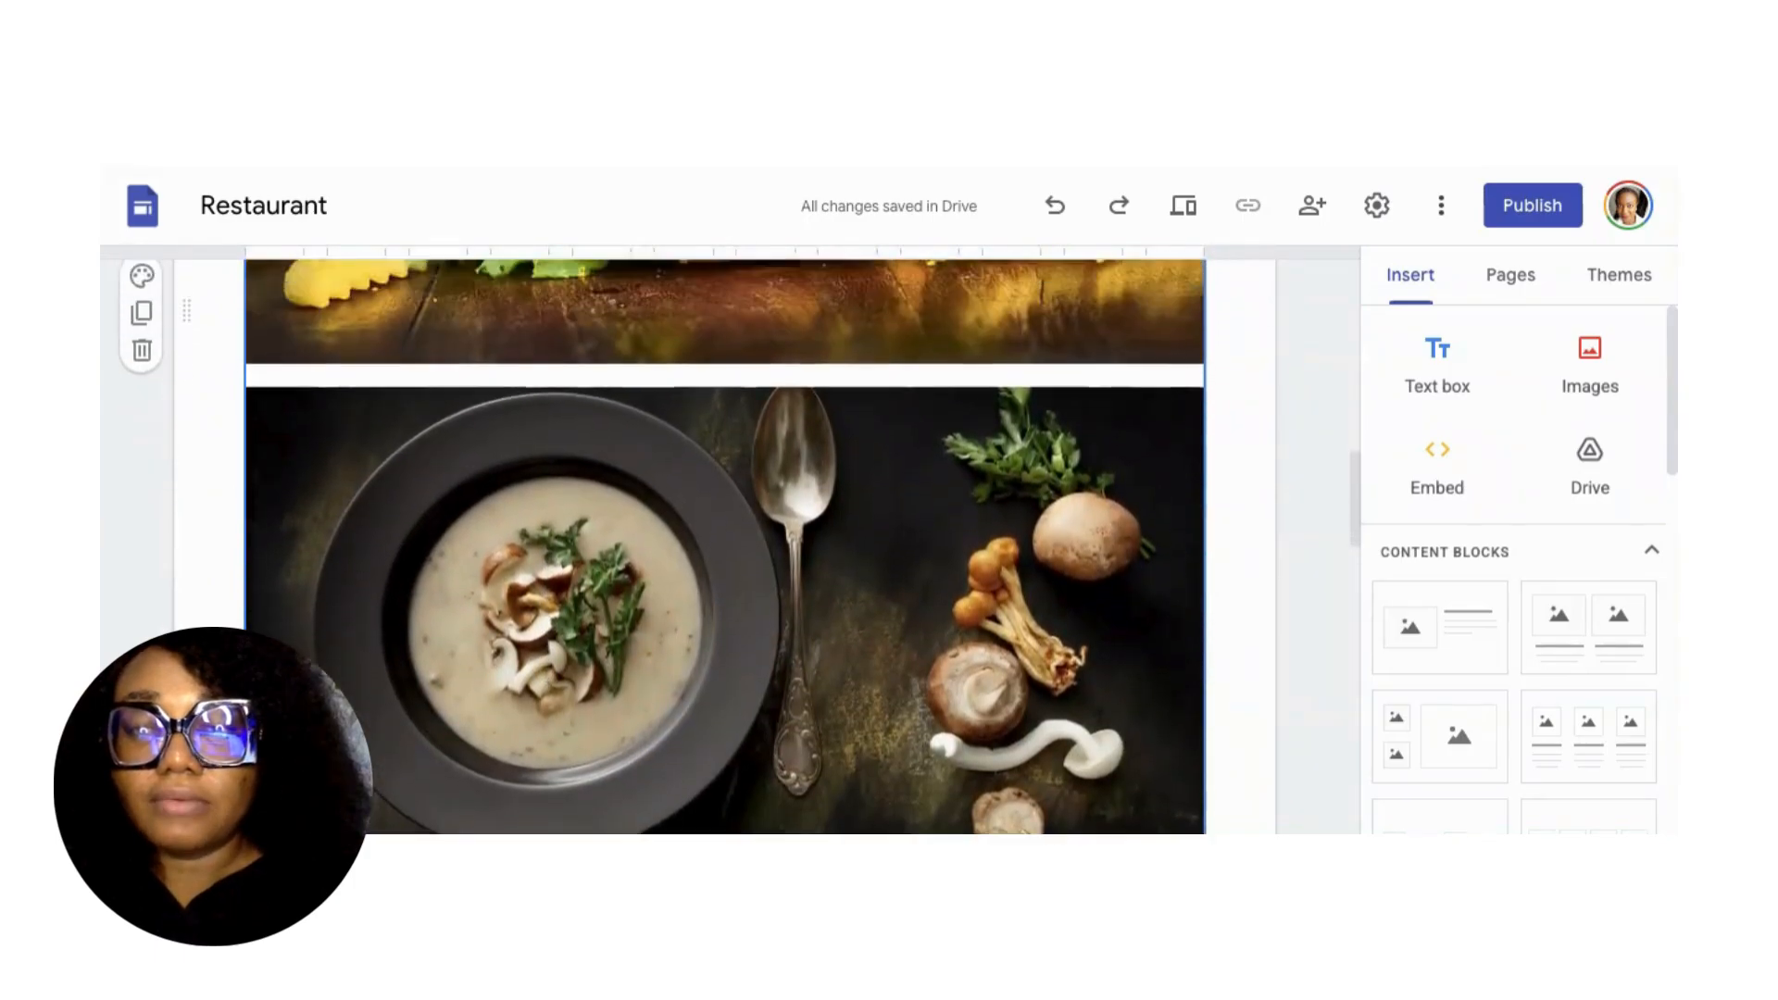
{"action": "scroll", "coordinate": [725, 547], "scroll_direction": "up", "scroll_amount": 5}
{"action": "scroll", "coordinate": [725, 547], "scroll_direction": "down", "scroll_amount": 6}
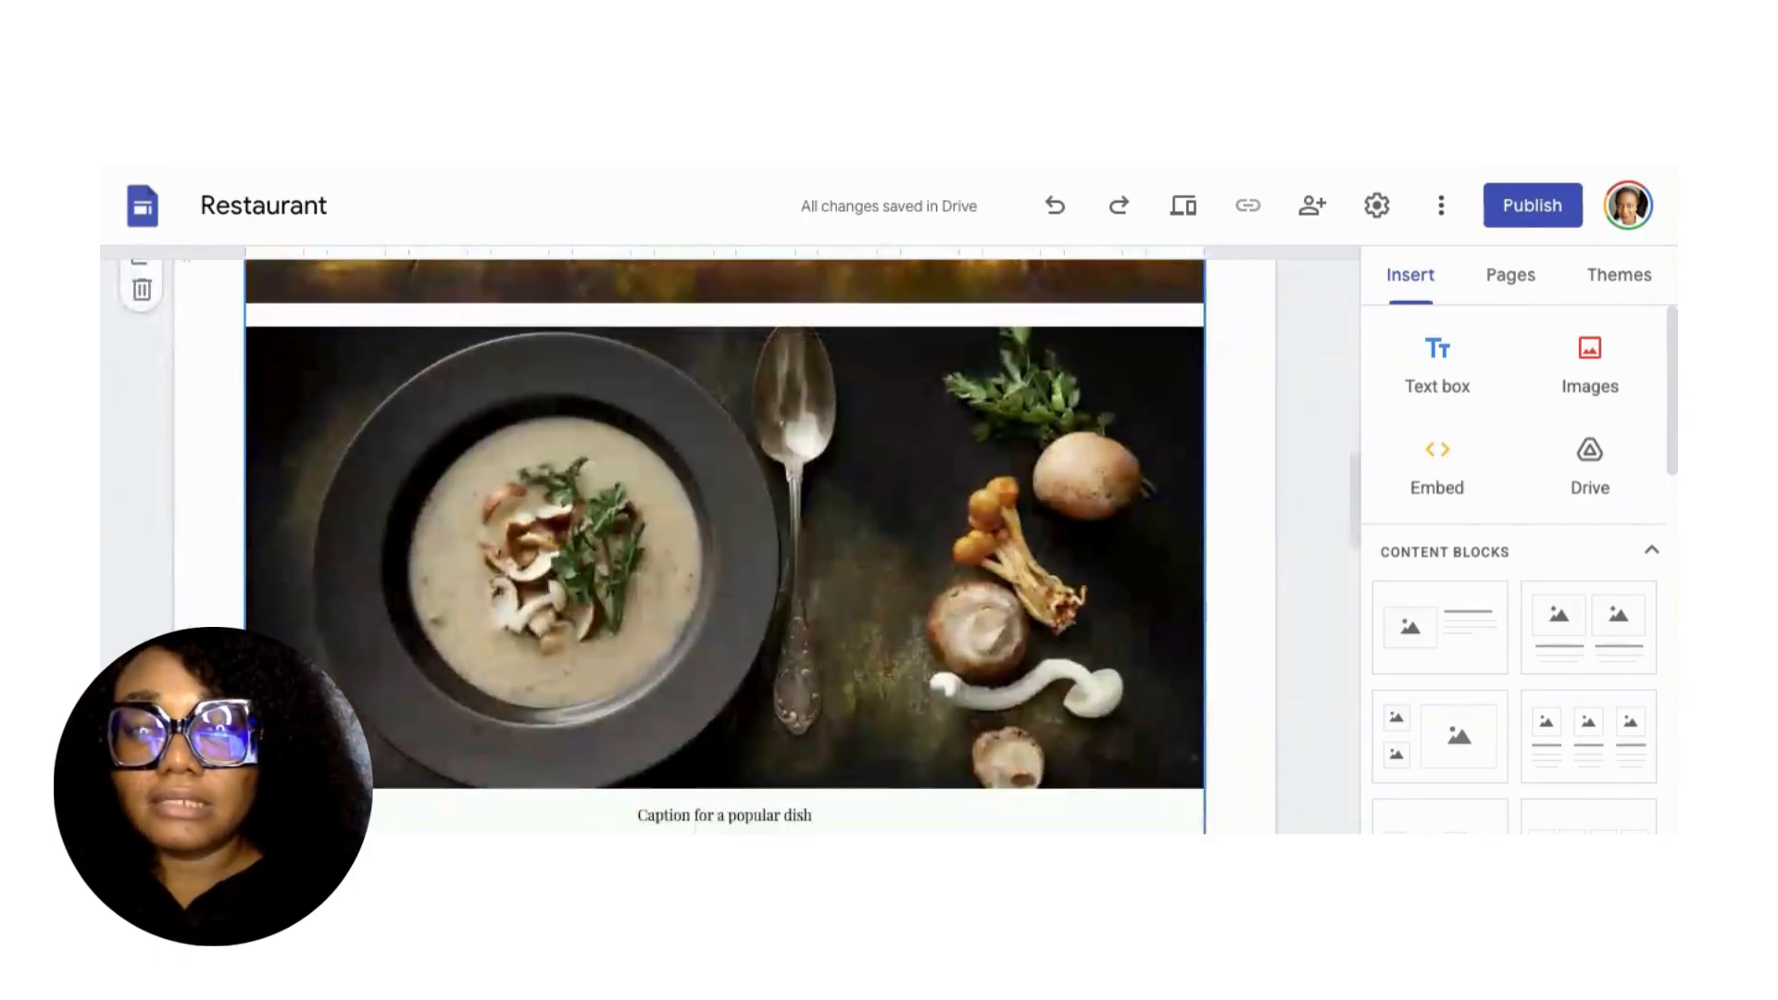
{"action": "scroll", "coordinate": [605, 600], "scroll_direction": "up", "scroll_amount": 5}
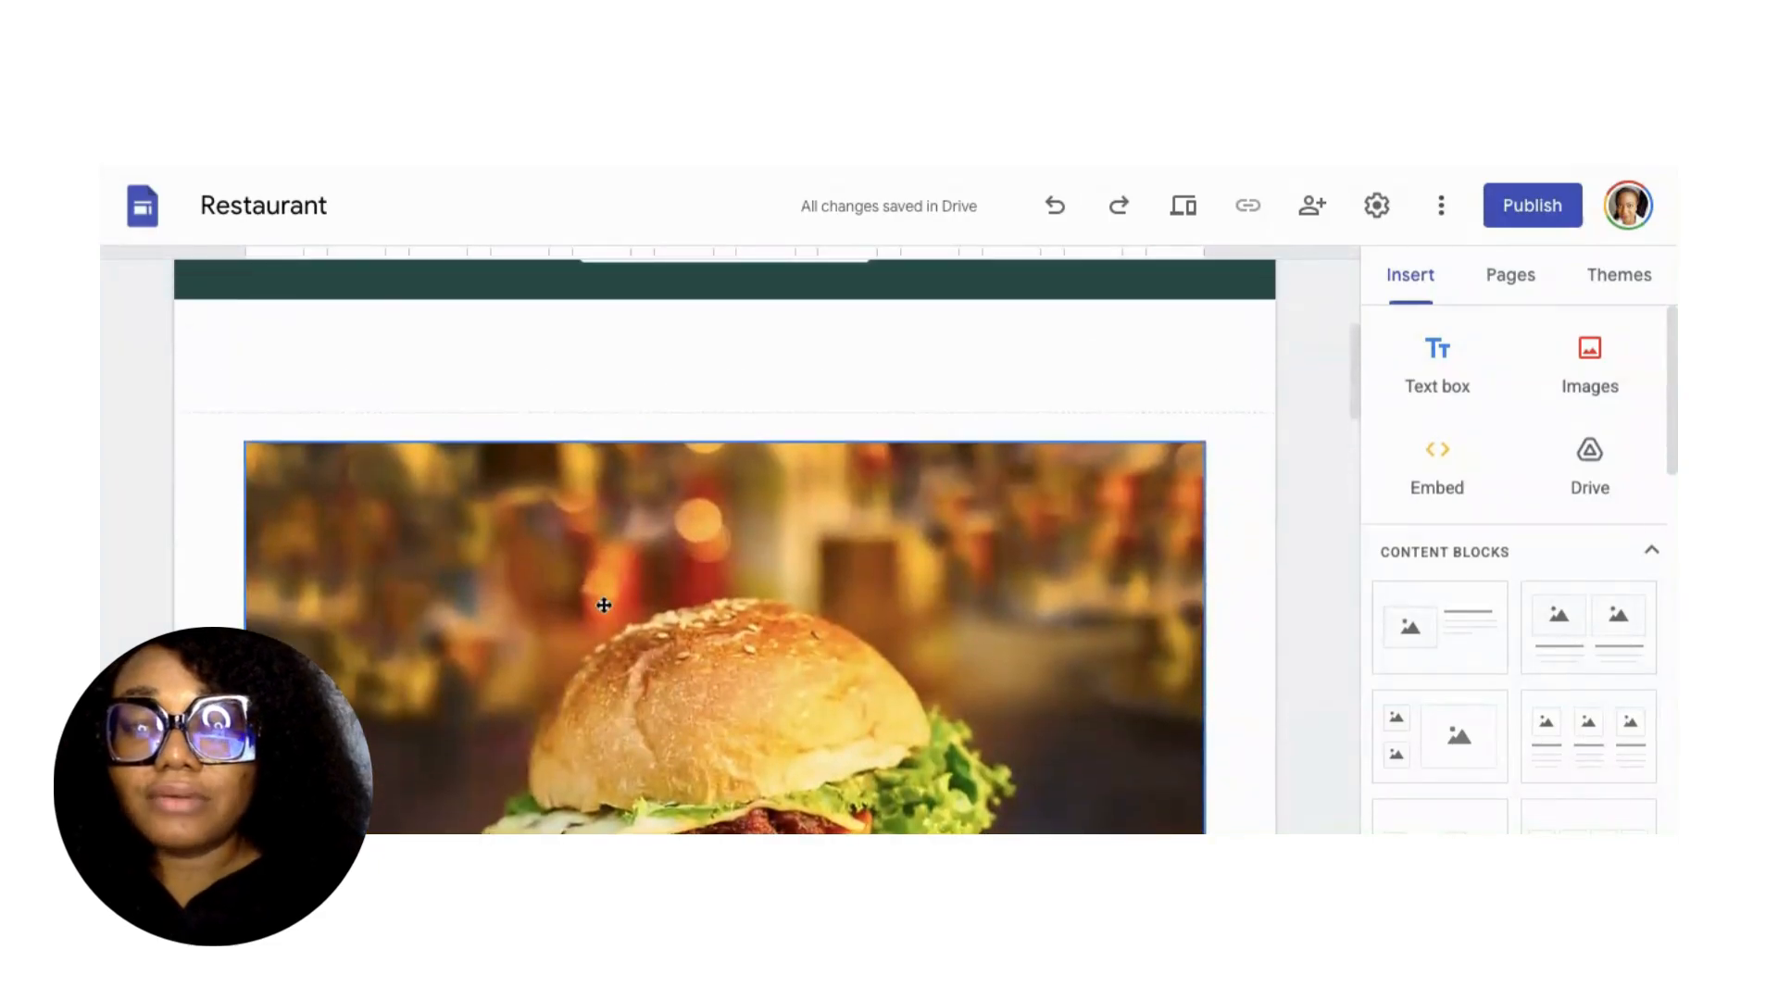
{"action": "left_click_drag", "start_coordinate": [604, 604], "coordinate": [546, 591]}
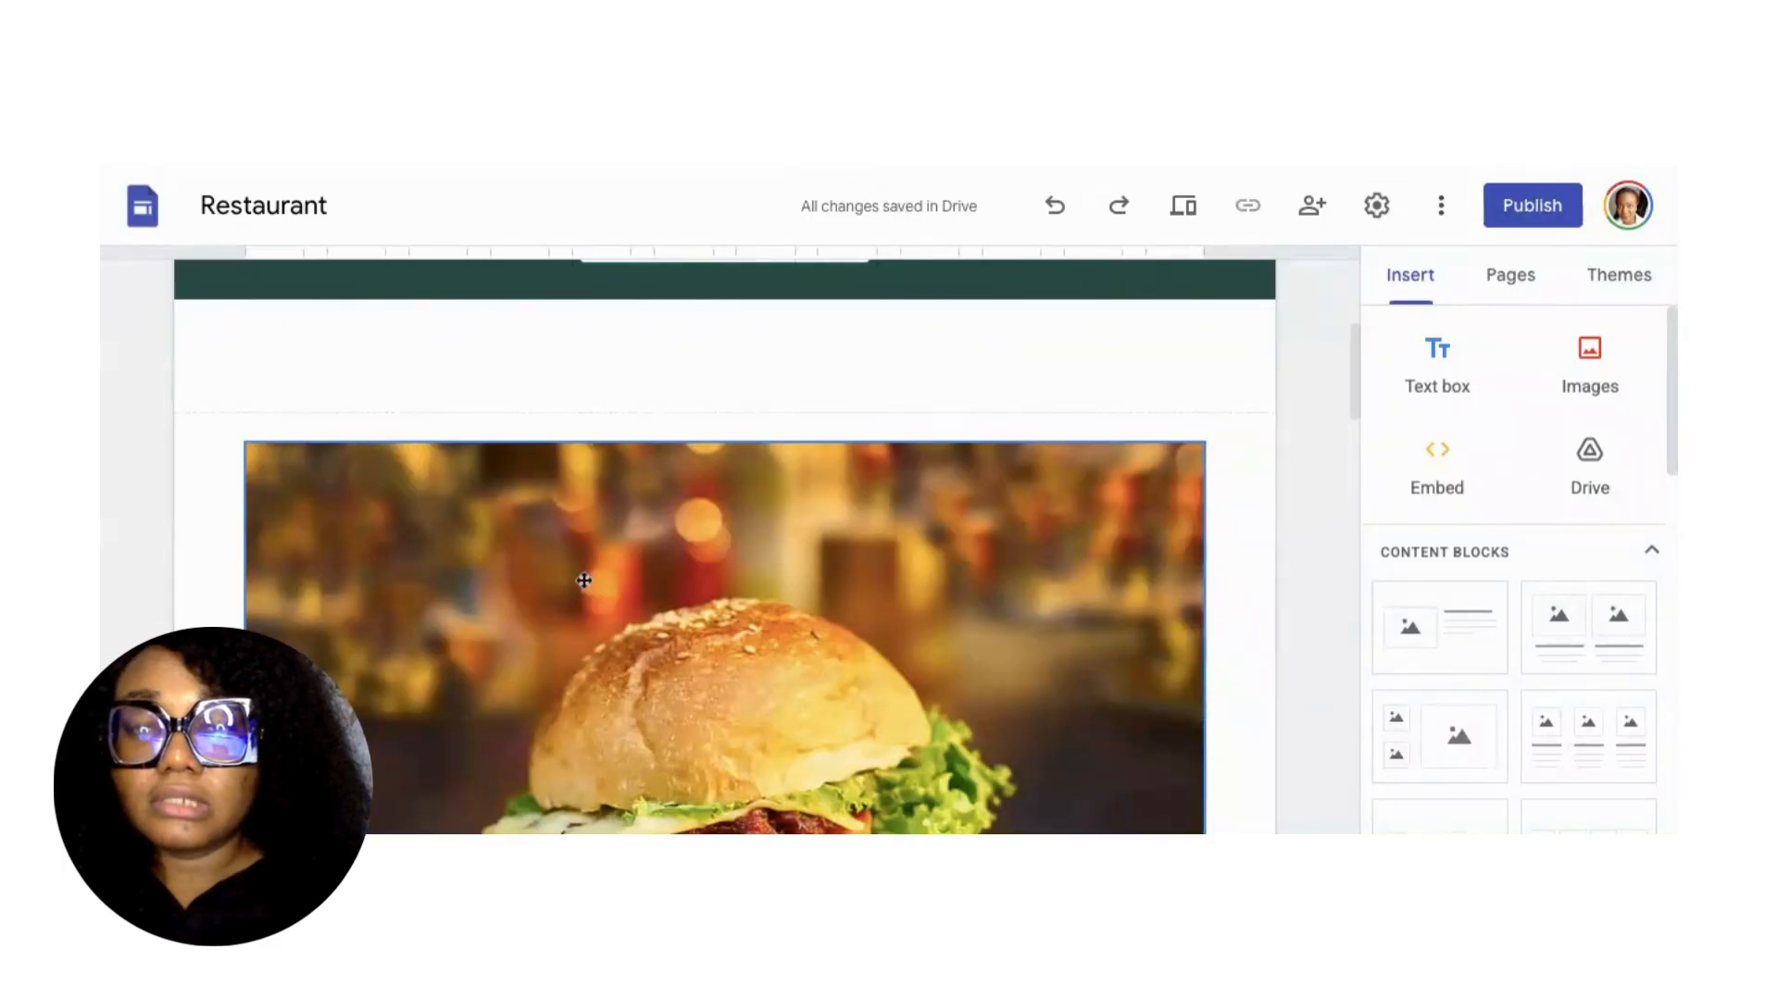
{"action": "scroll", "coordinate": [584, 581], "scroll_direction": "down", "scroll_amount": 10}
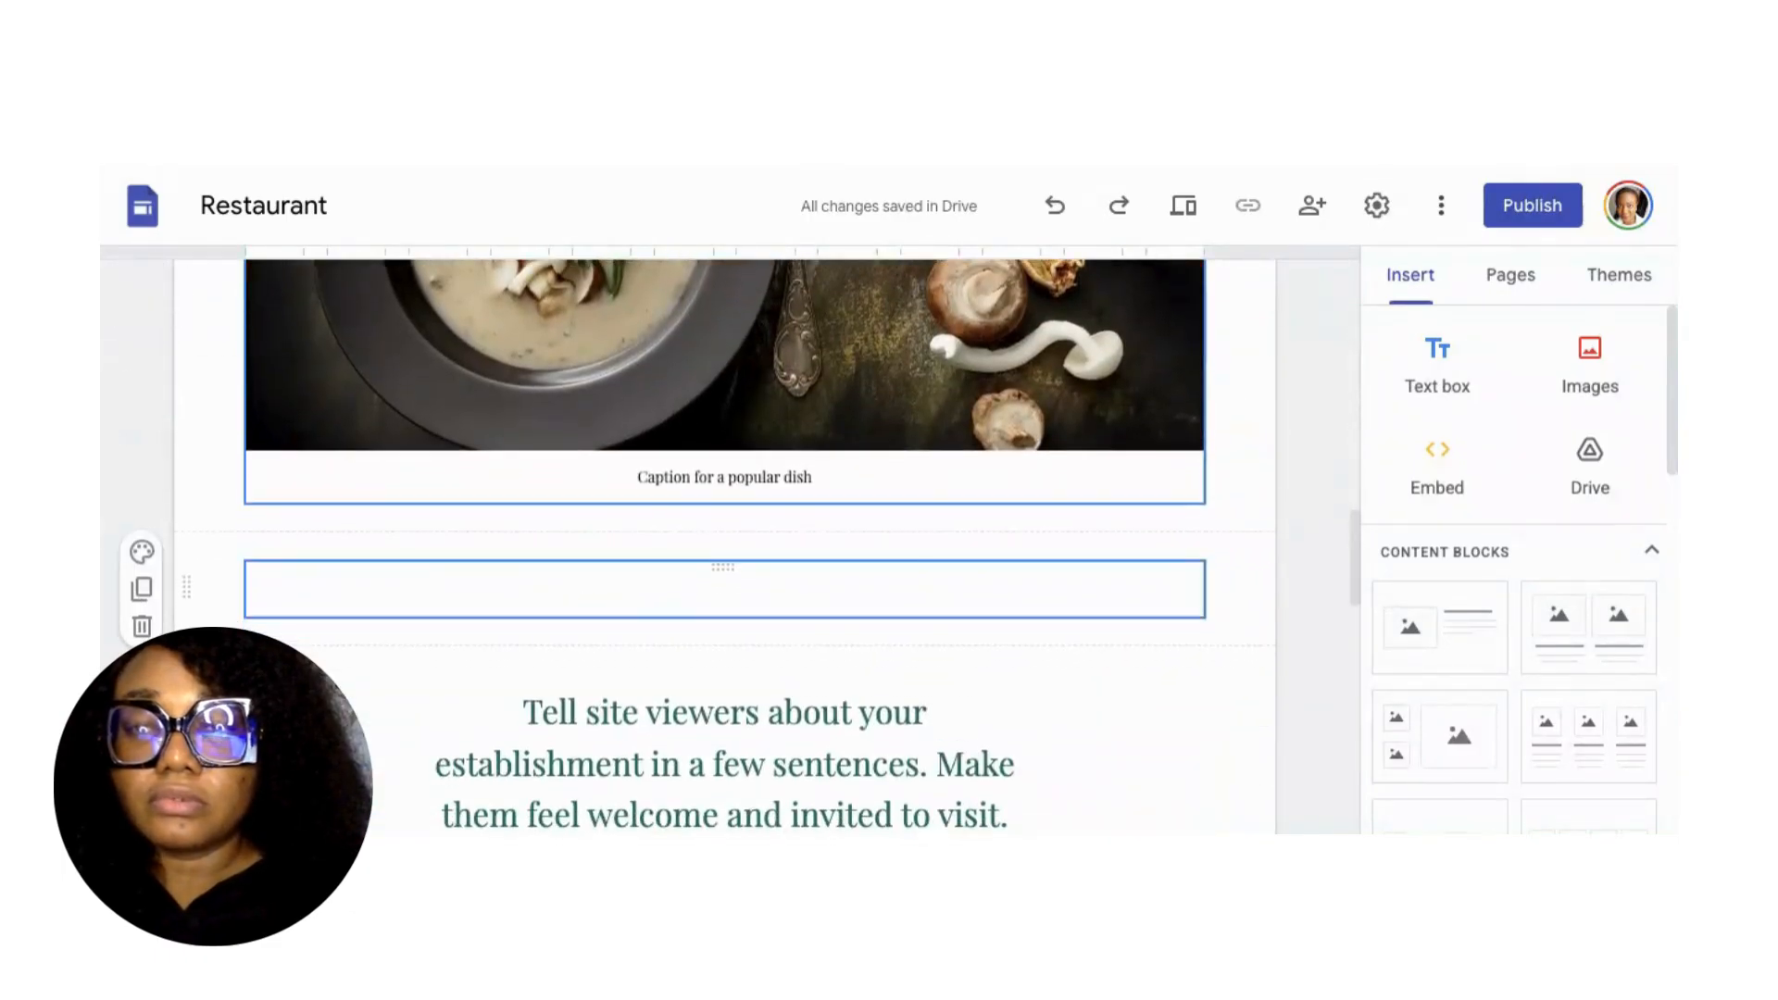
Delete the 'Caption for a popular dish' text and select the welcome paragraph.
{"action": "left_click", "coordinate": [706, 476]}
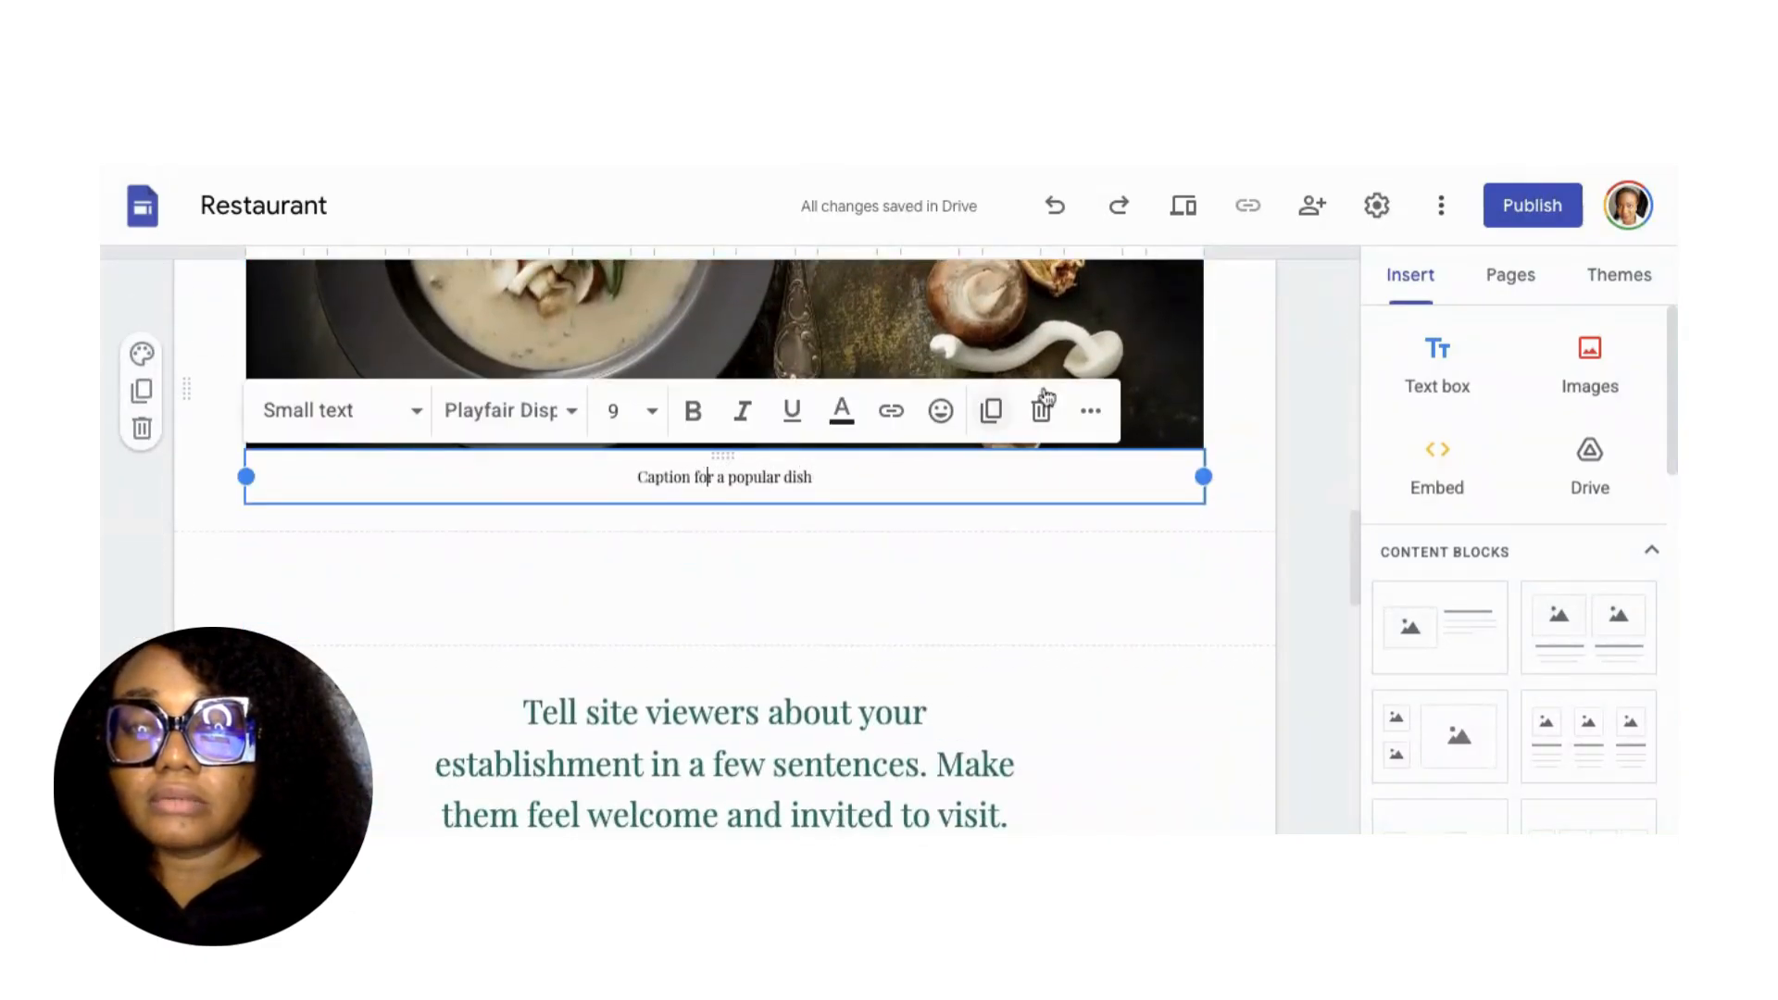
{"action": "left_click", "coordinate": [1041, 409]}
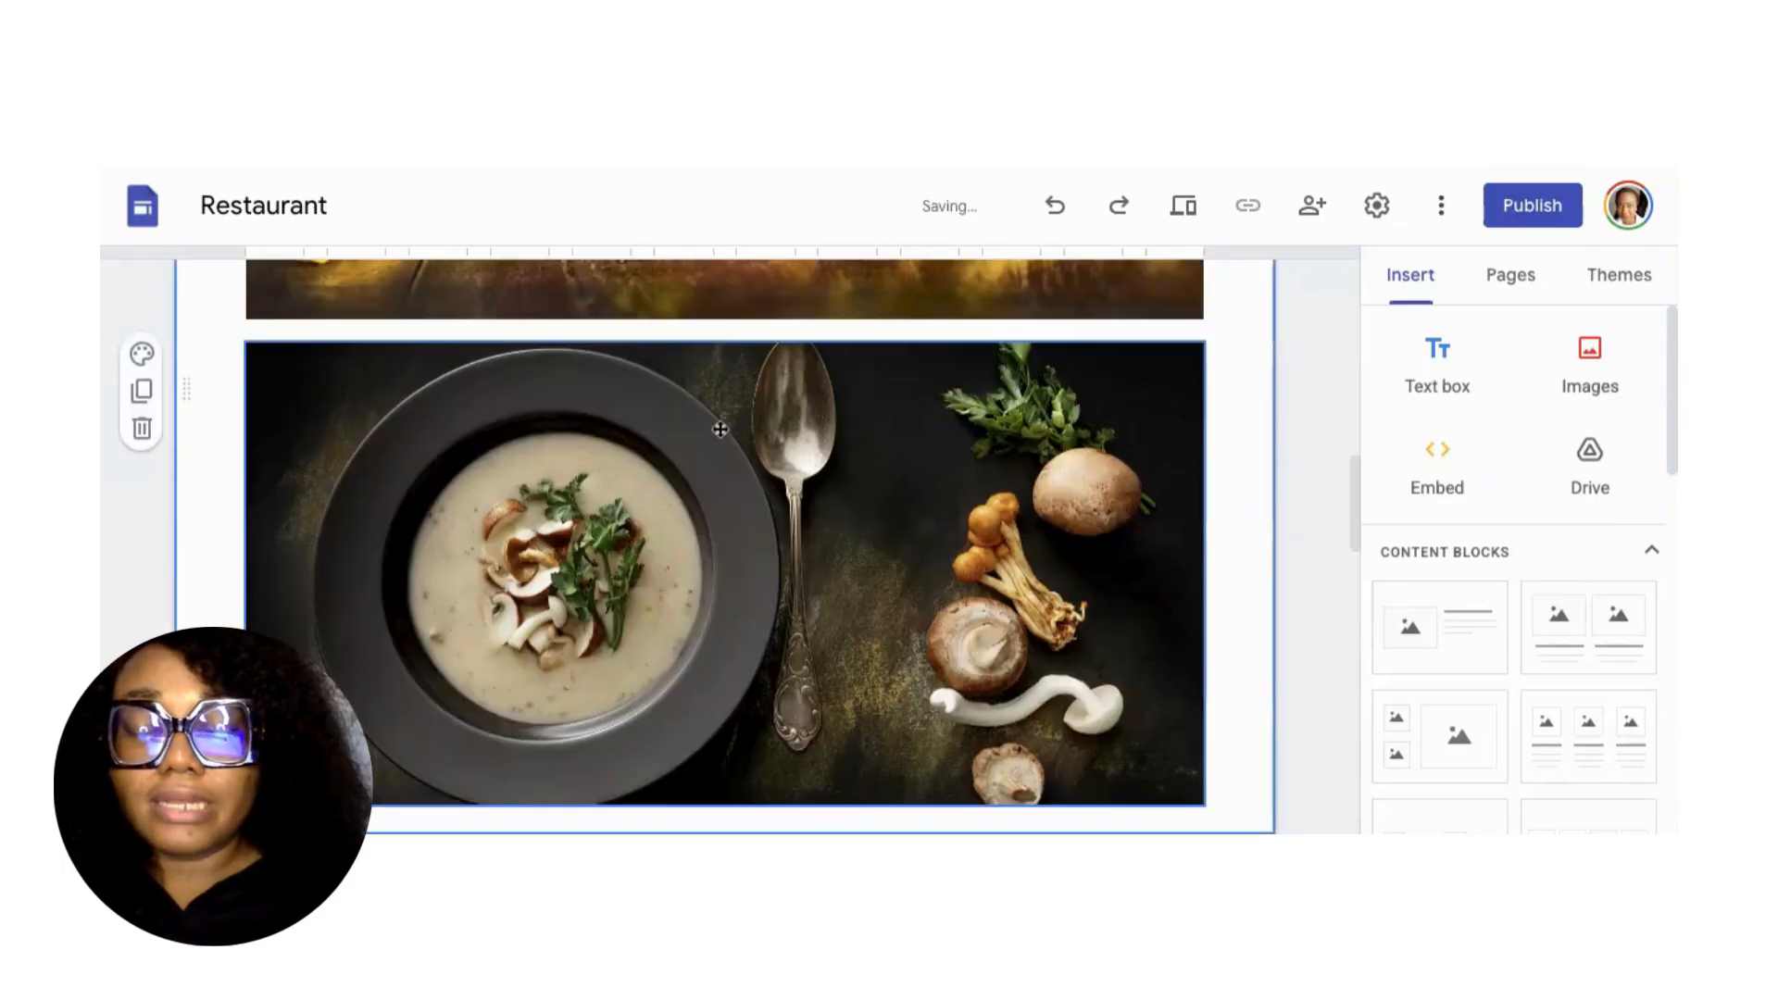
{"action": "scroll", "coordinate": [720, 428], "scroll_direction": "down", "scroll_amount": 5}
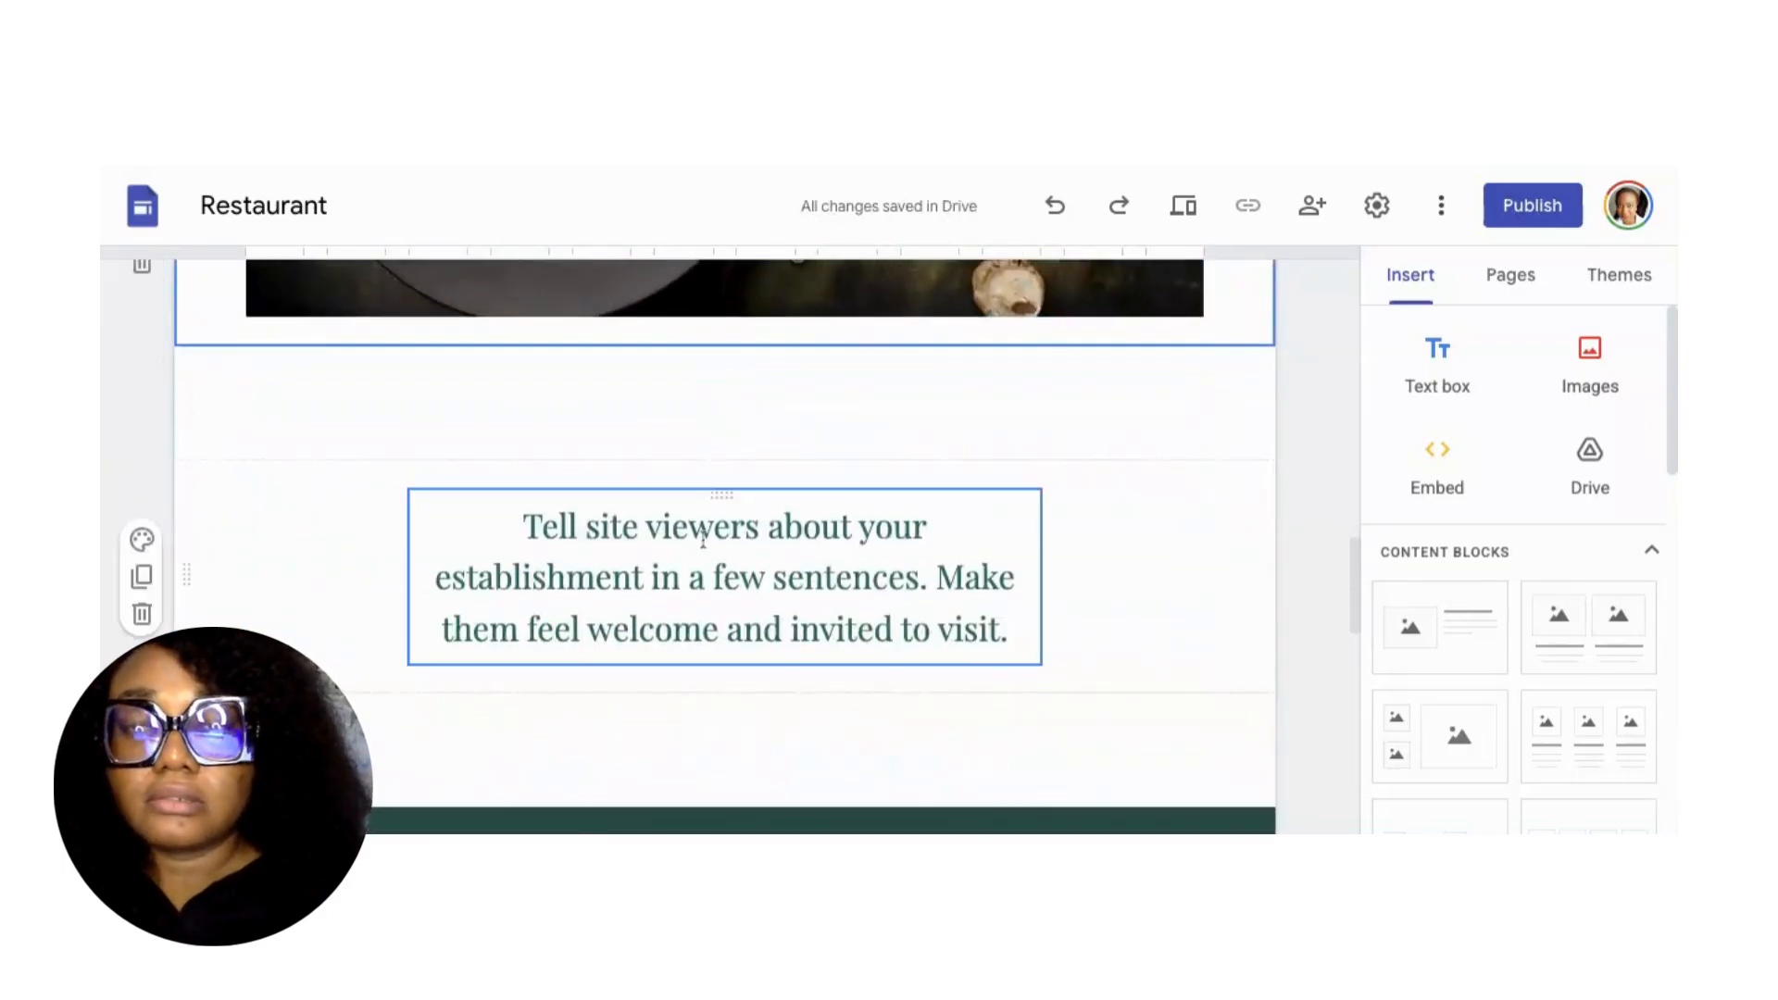
{"action": "left_click", "coordinate": [706, 534]}
{"action": "left_click_drag", "start_coordinate": [525, 522], "coordinate": [1006, 639]}
Rewrite the welcome text as 'We make delicious meals that give you a taste of home with every single bite!'.
{"action": "left_click", "coordinate": [711, 526]}
{"action": "type", "text": "WE make"}
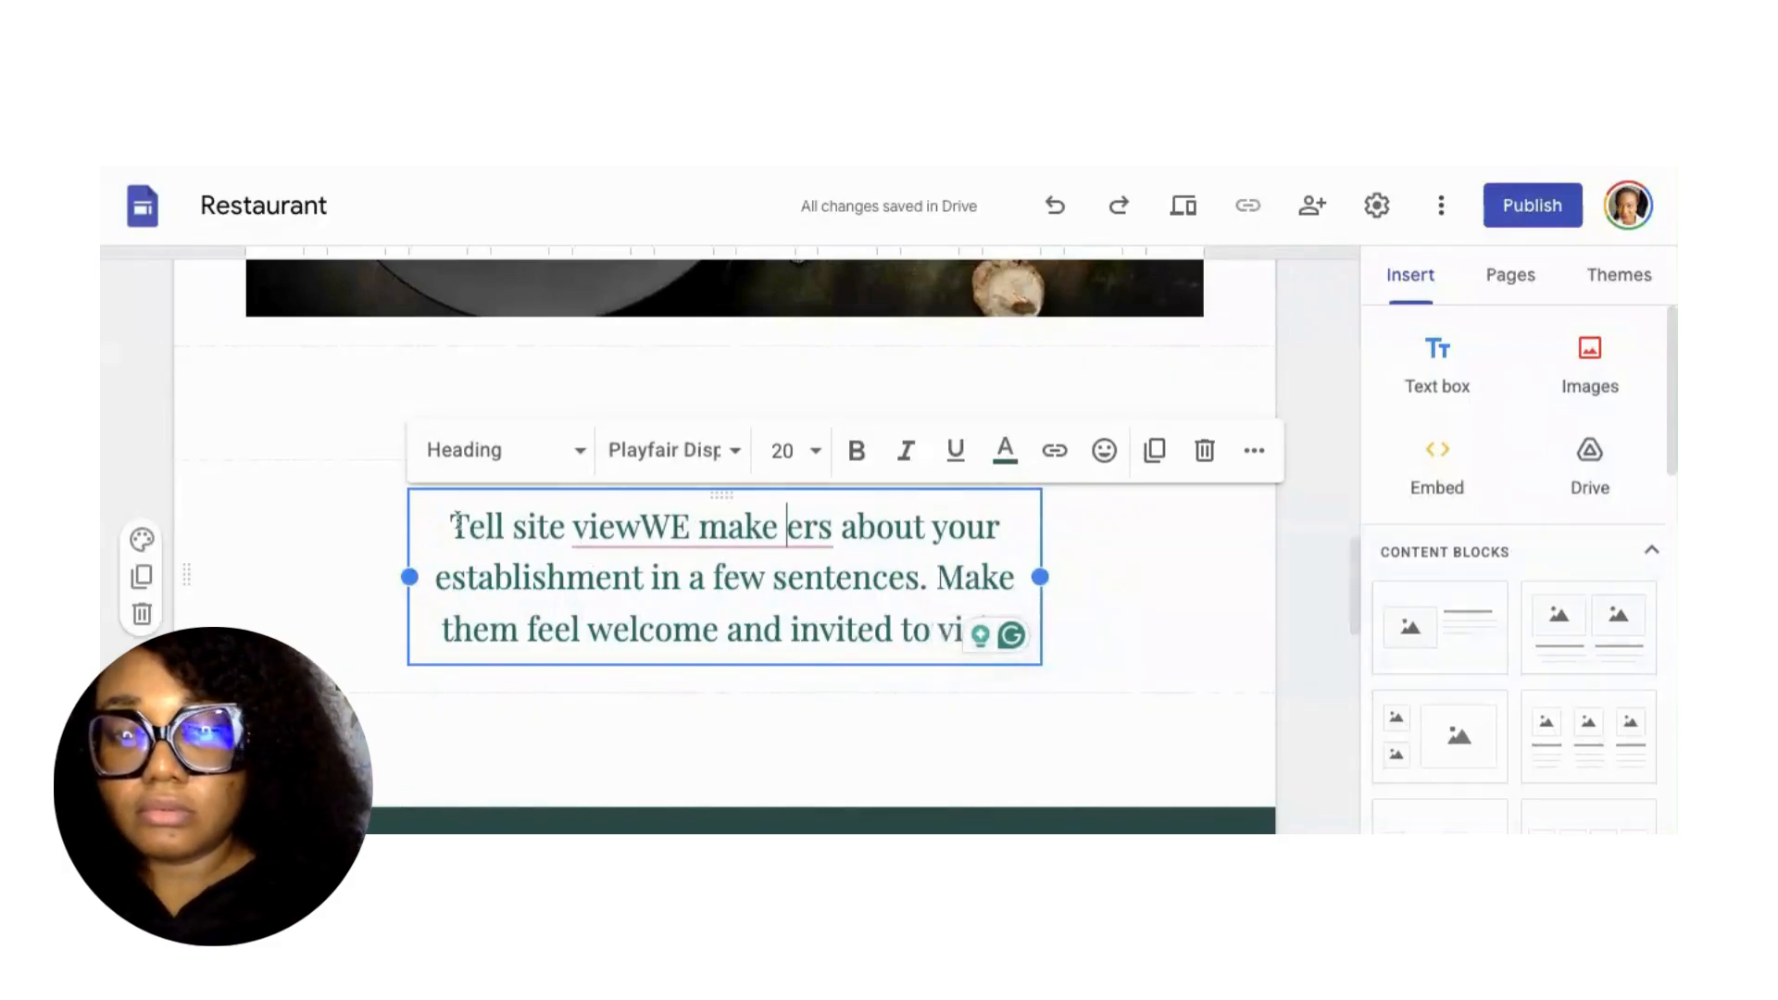
{"action": "left_click_drag", "start_coordinate": [450, 526], "coordinate": [1019, 659]}
{"action": "type", "text": "We"}
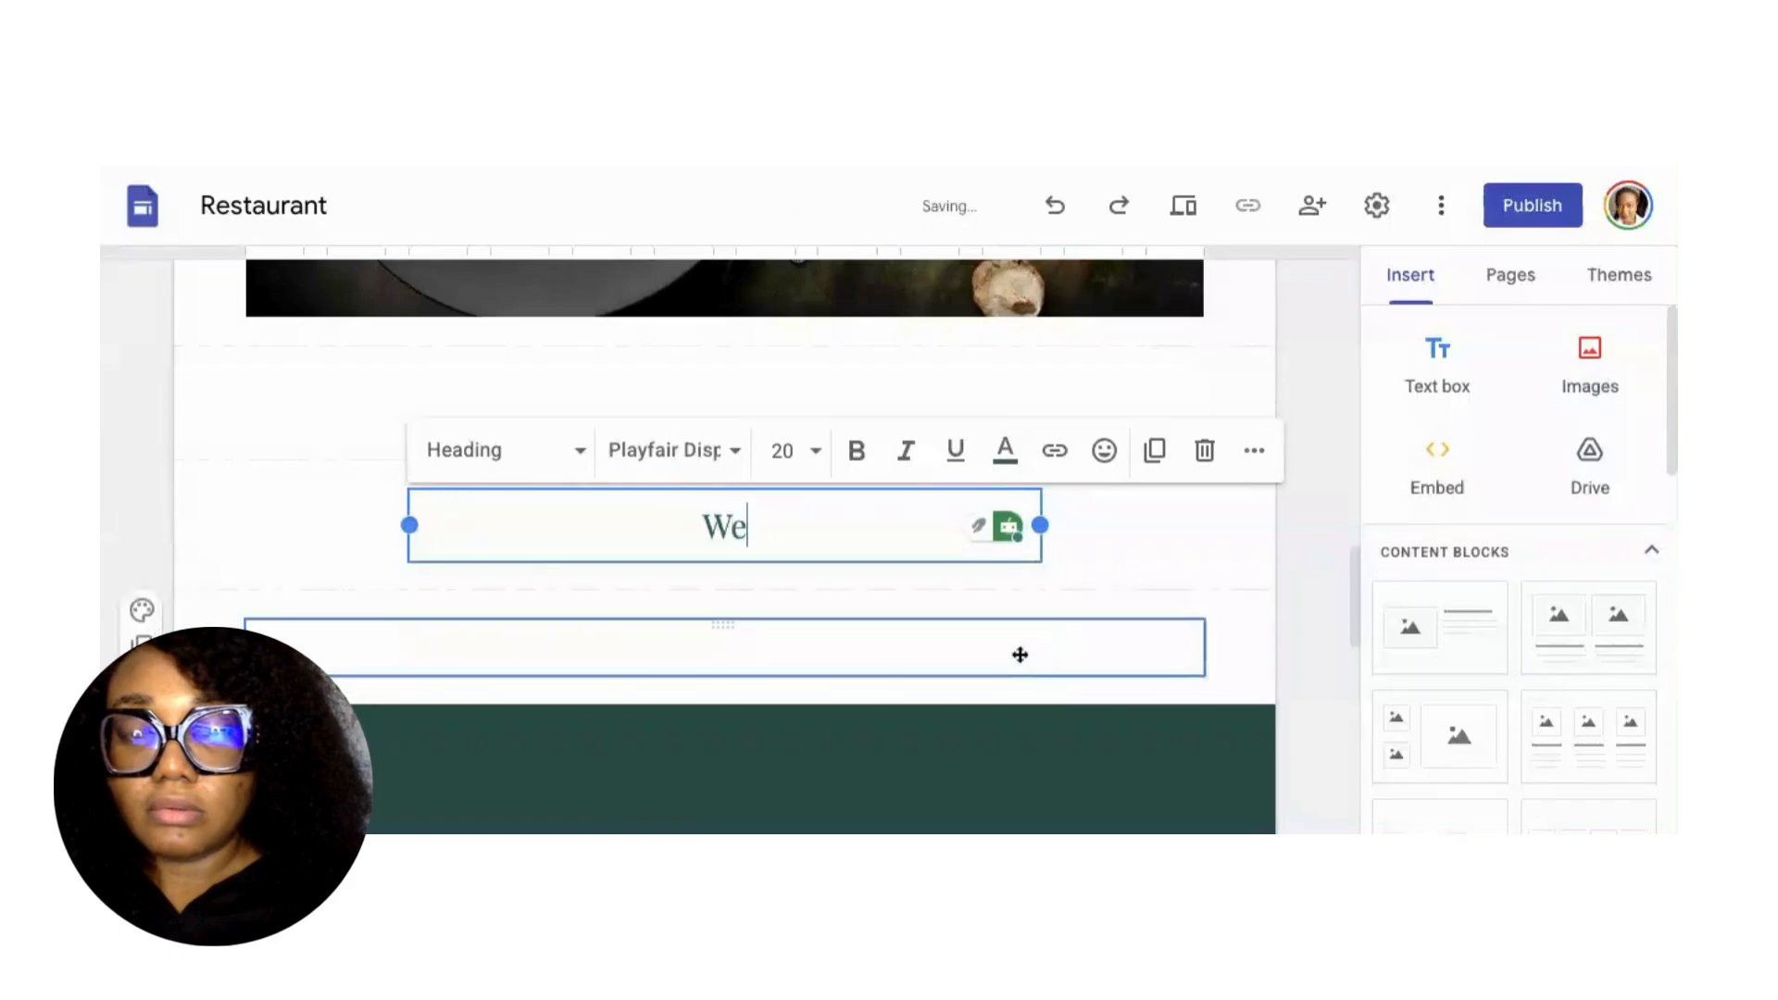
{"action": "type", "text": " make d"}
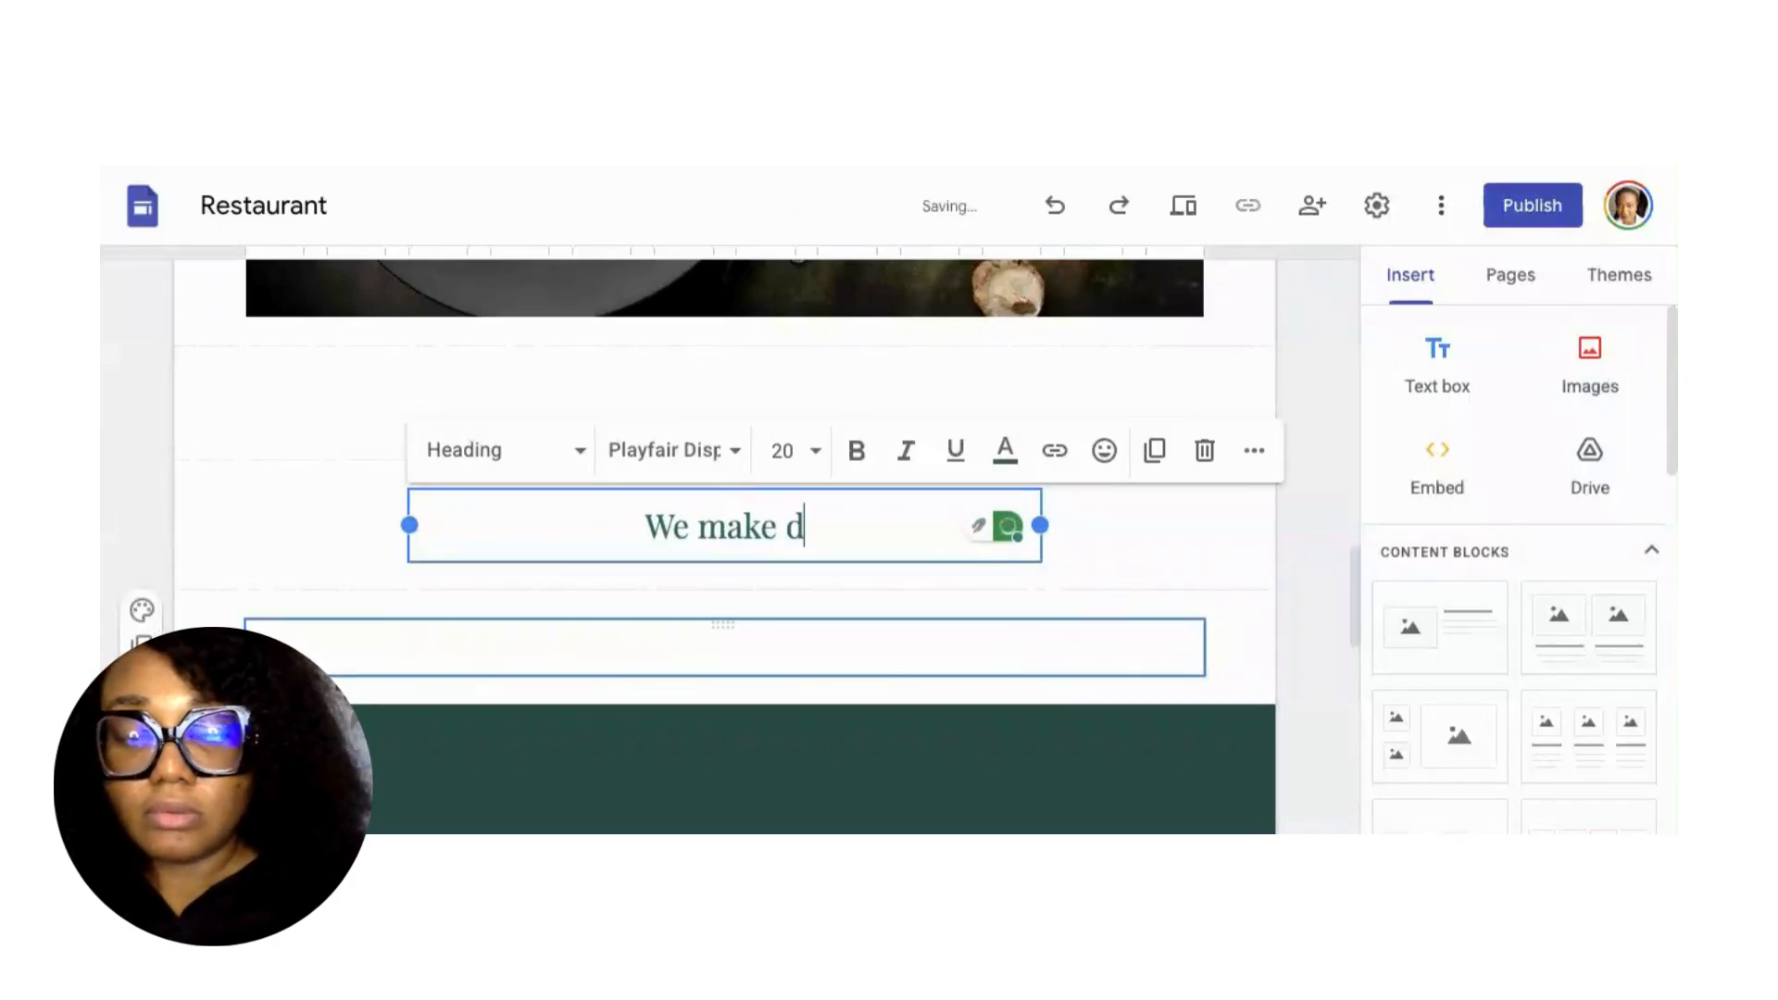
{"action": "type", "text": "eliciou"}
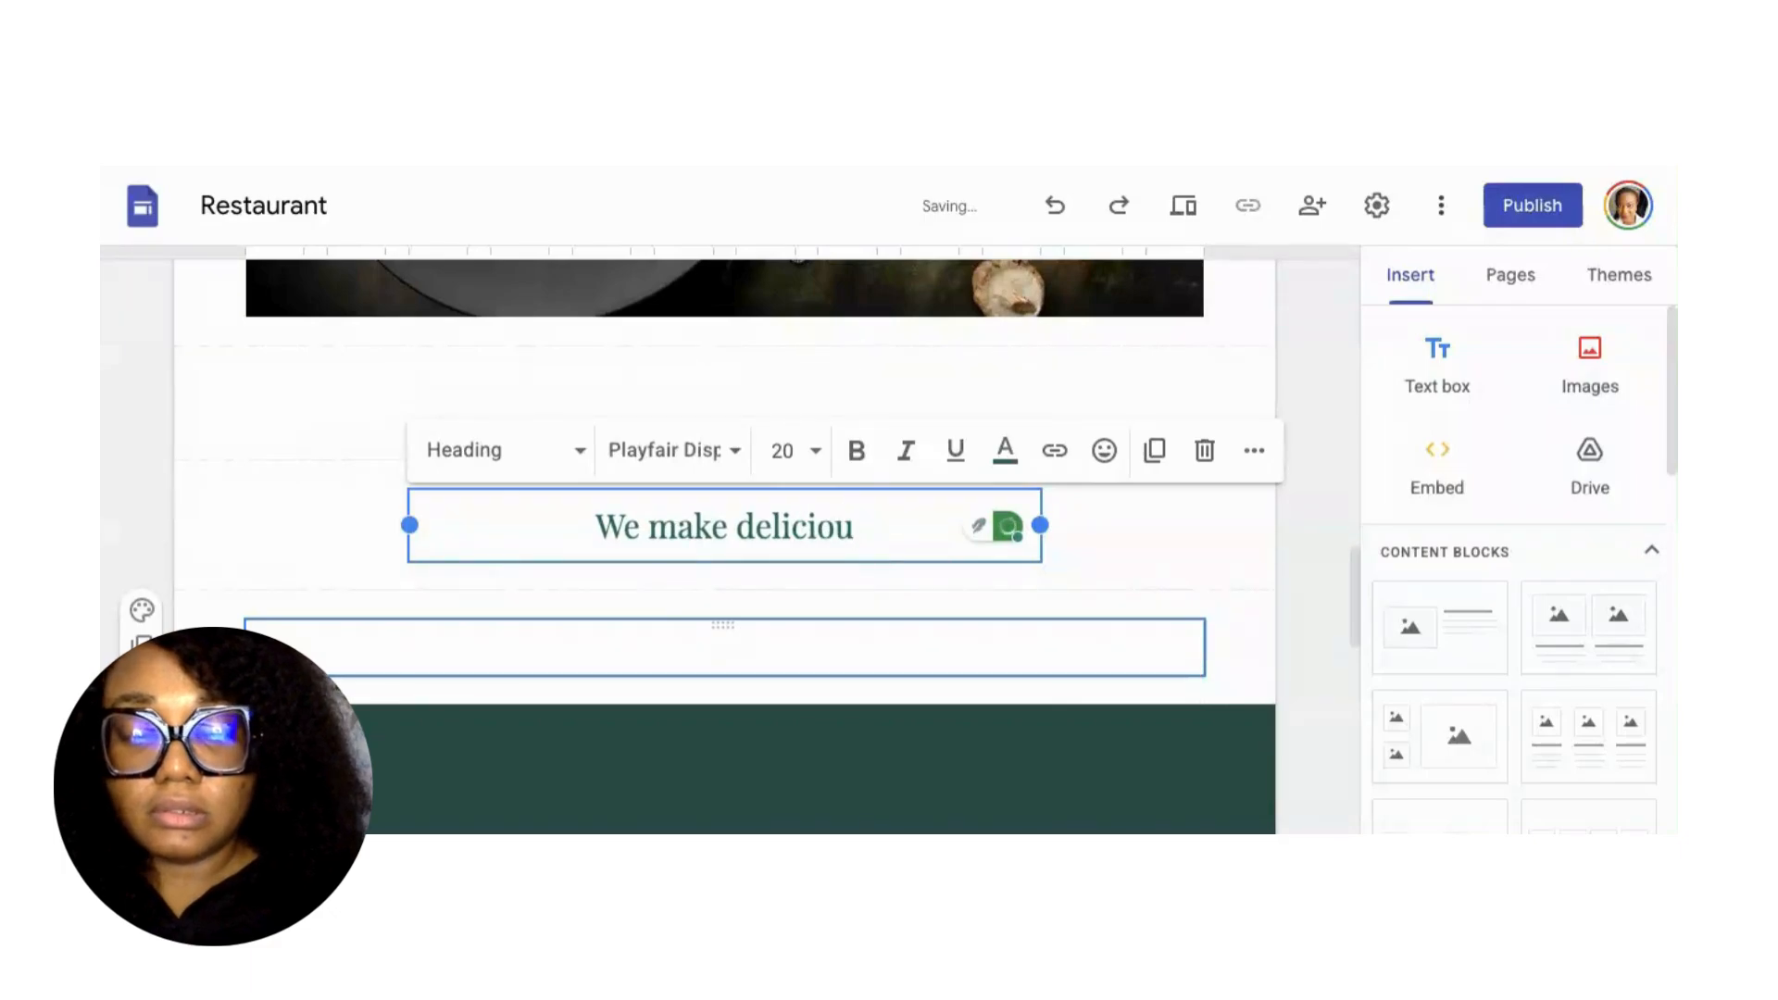
{"action": "type", "text": "s meals "}
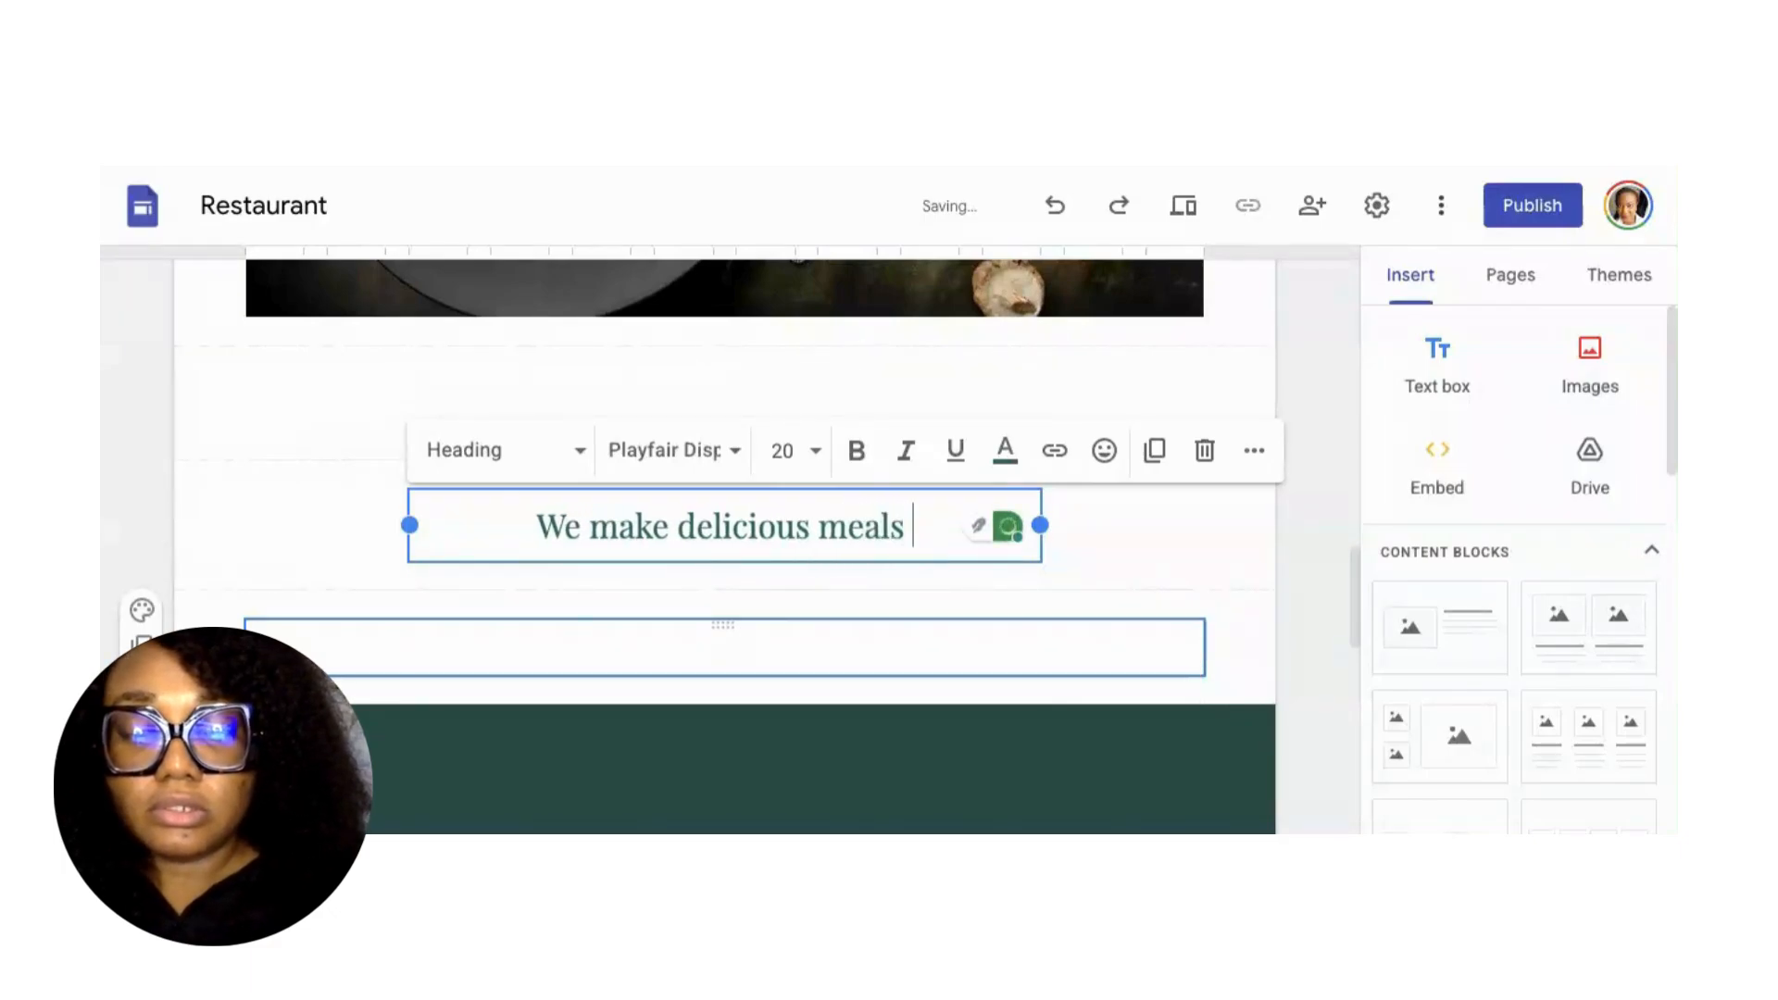
{"action": "type", "text": "that g"}
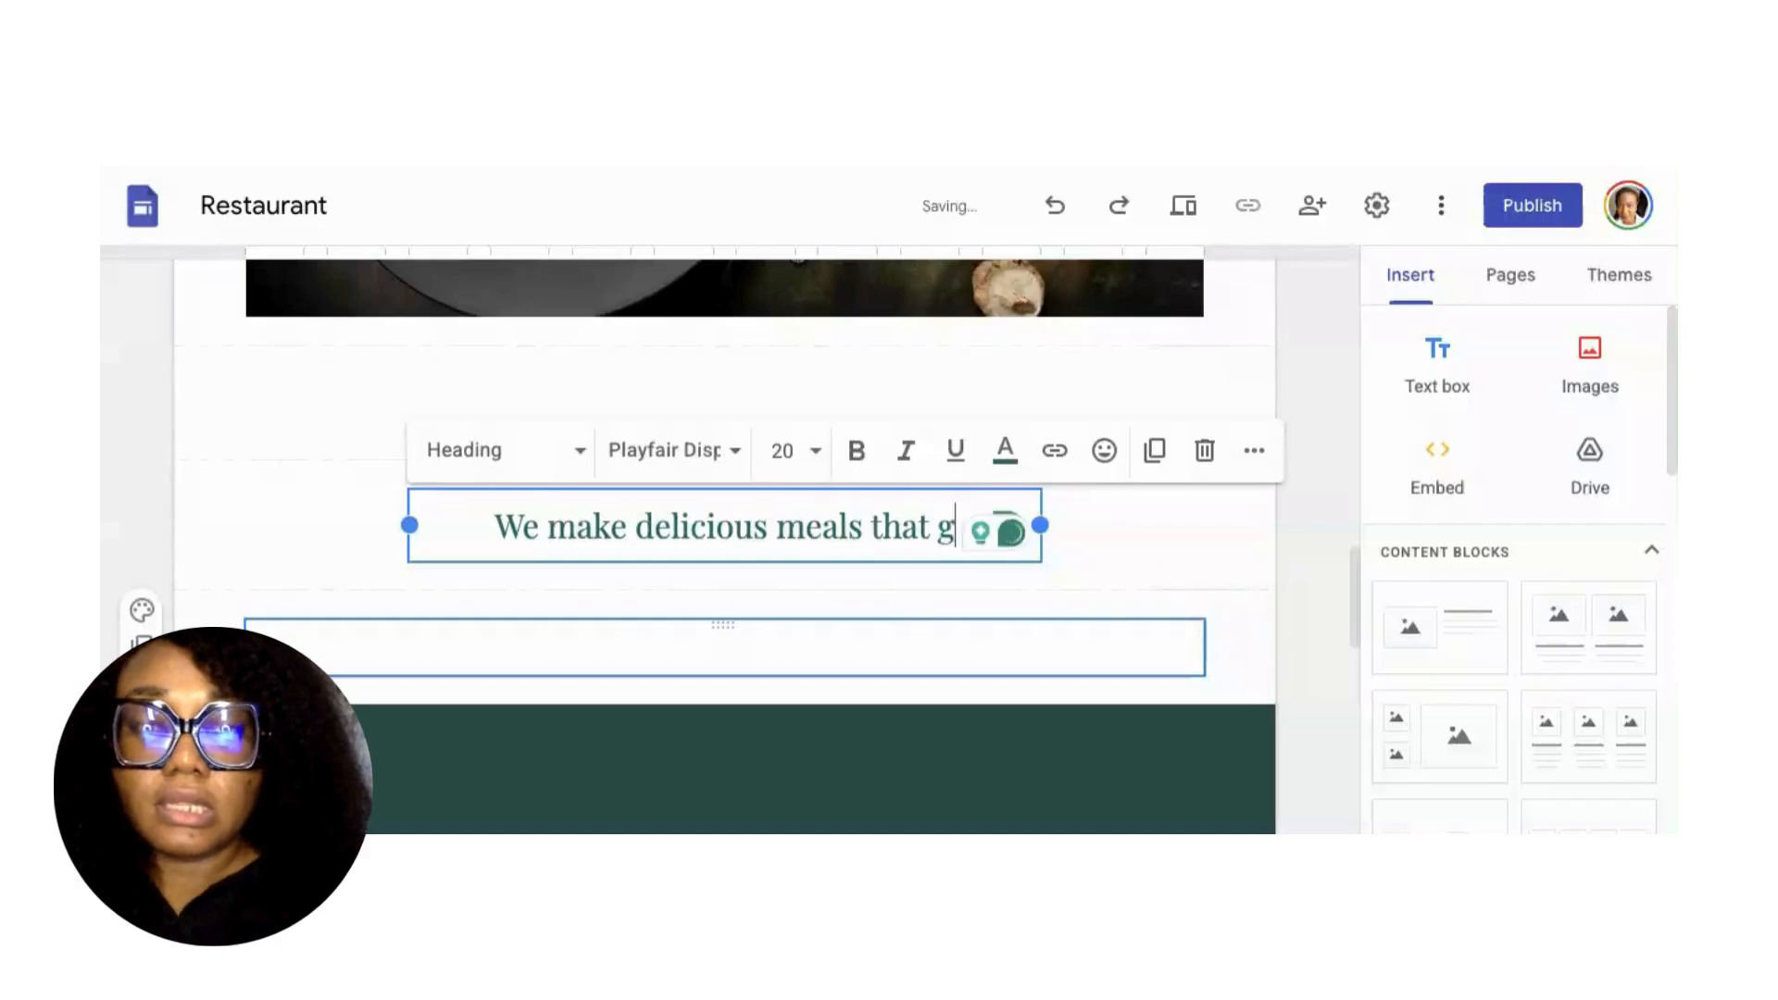
{"action": "type", "text": "ive you a t"}
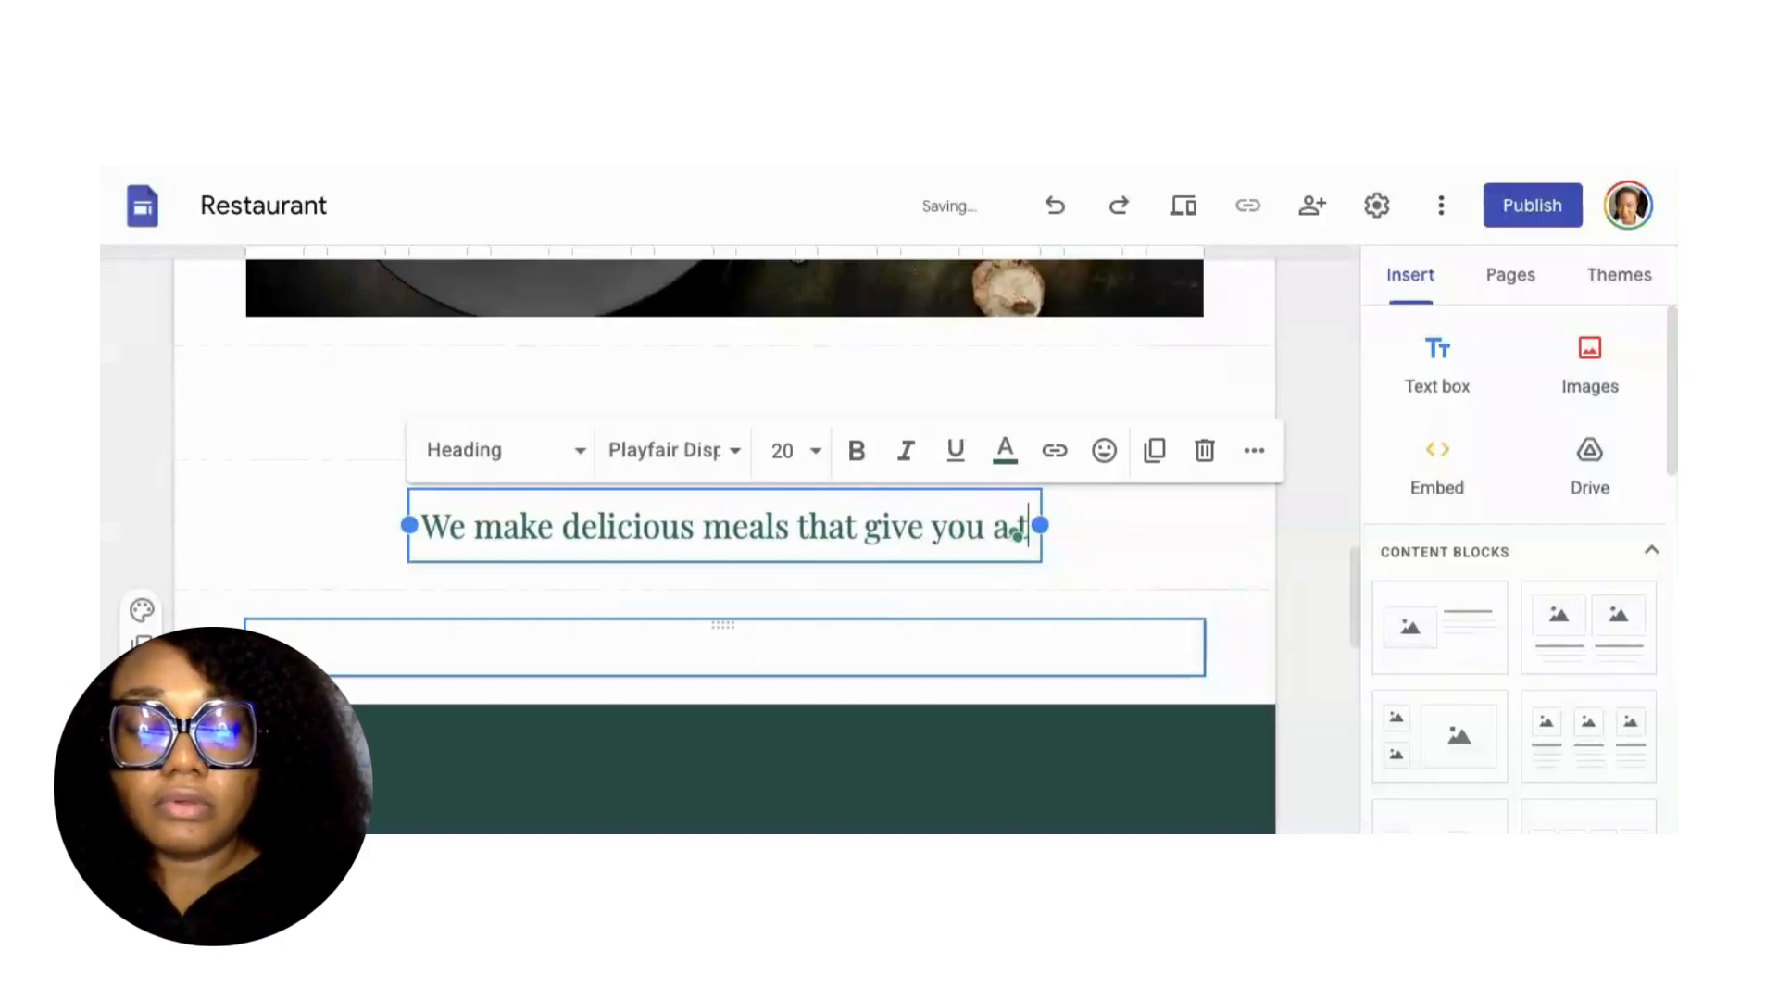
{"action": "type", "text": "aste of "}
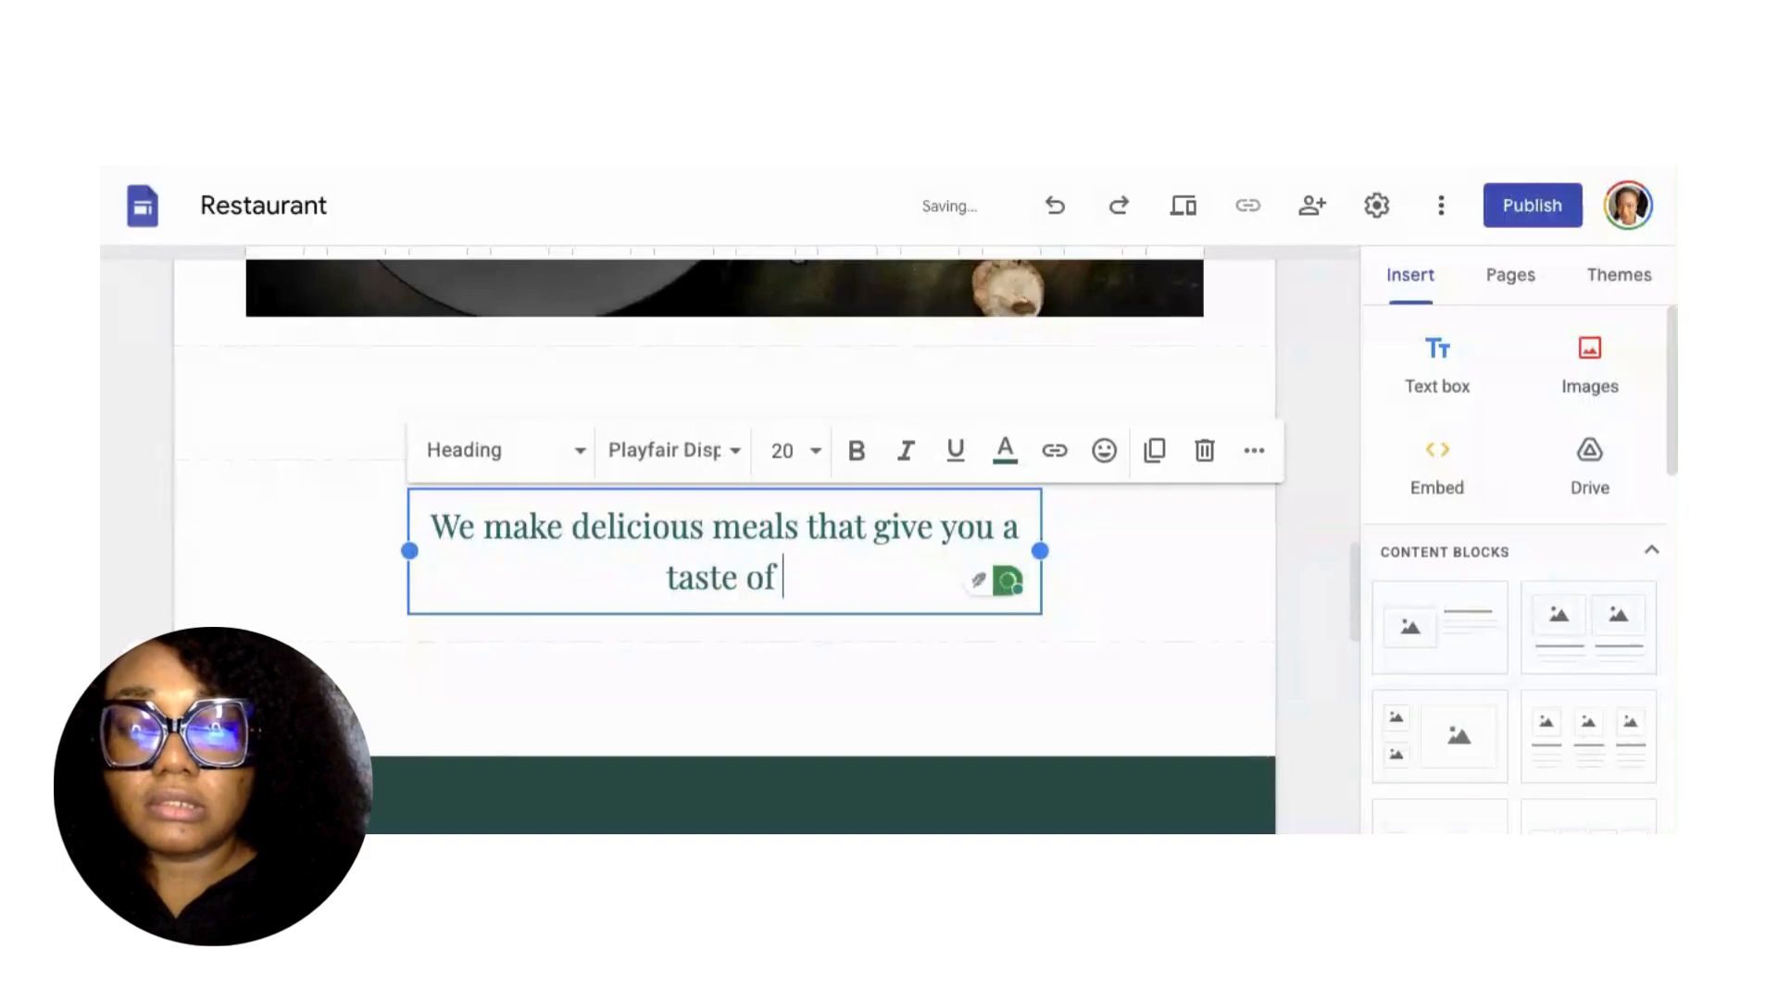
{"action": "type", "text": "home"}
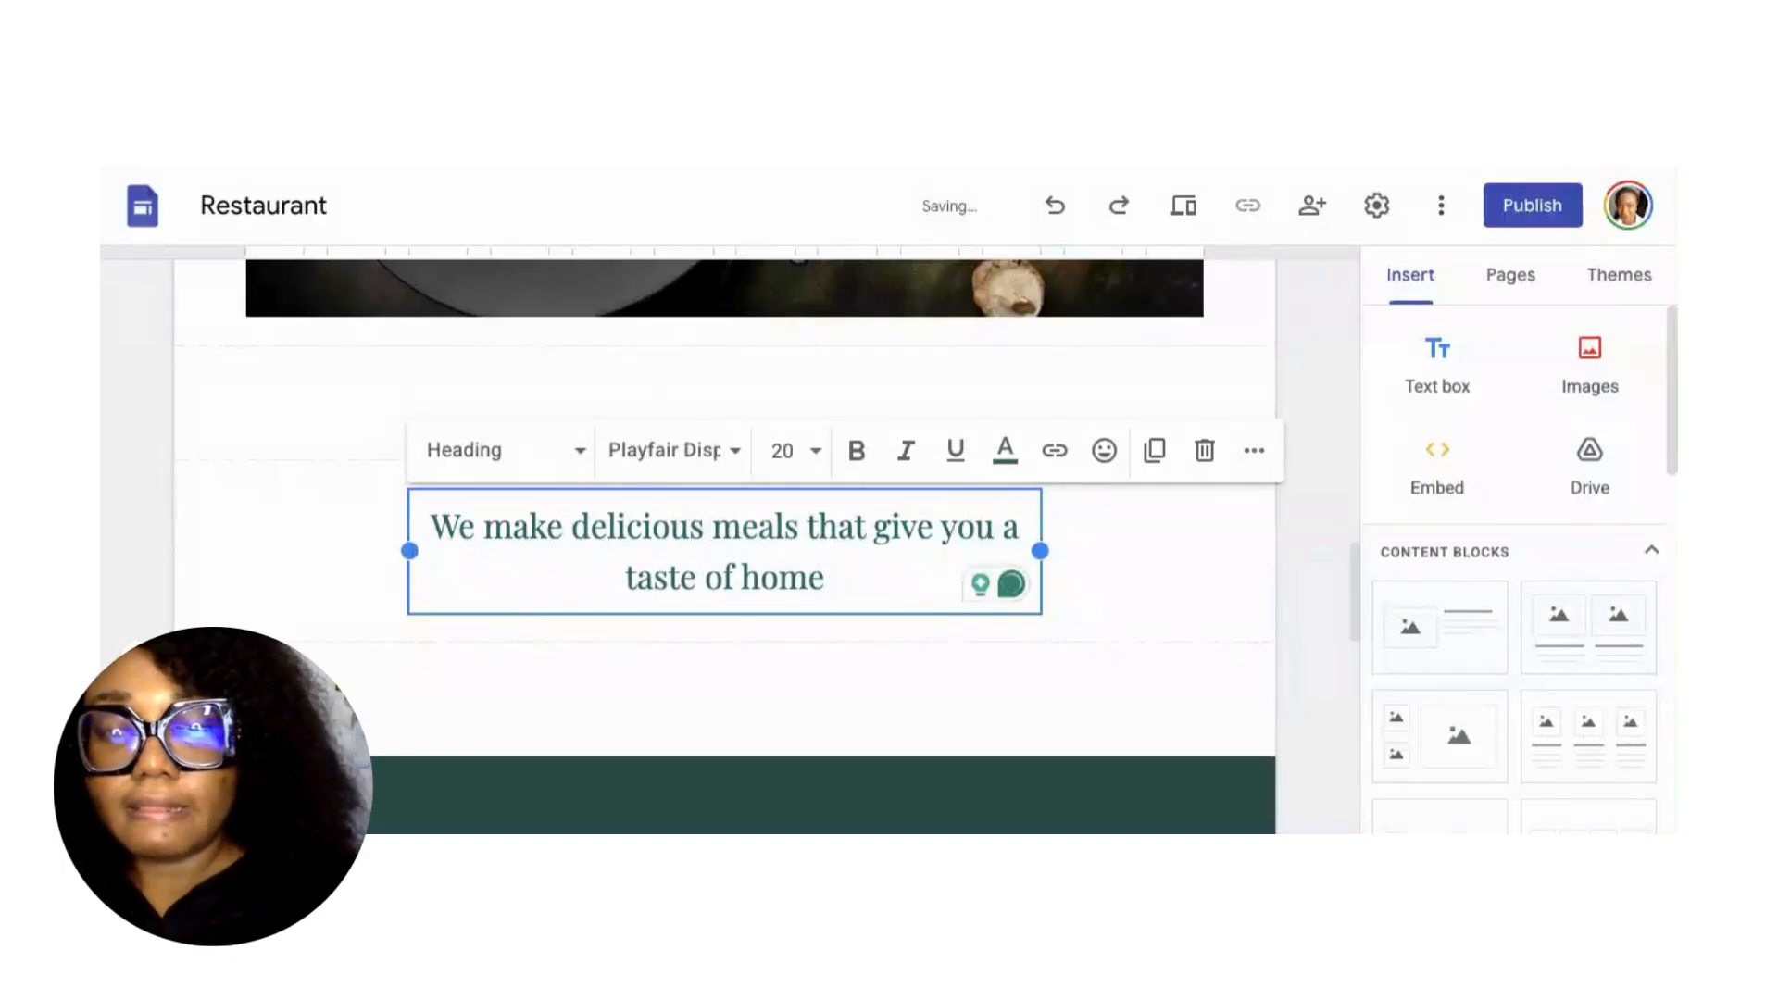
{"action": "type", "text": ", wit"}
{"action": "key", "text": "BackSpace"}
{"action": "key", "text": "BackSpace"}
{"action": "key", "text": "BackSpace"}
{"action": "key", "text": "BackSpace"}
{"action": "key", "text": "BackSpace"}
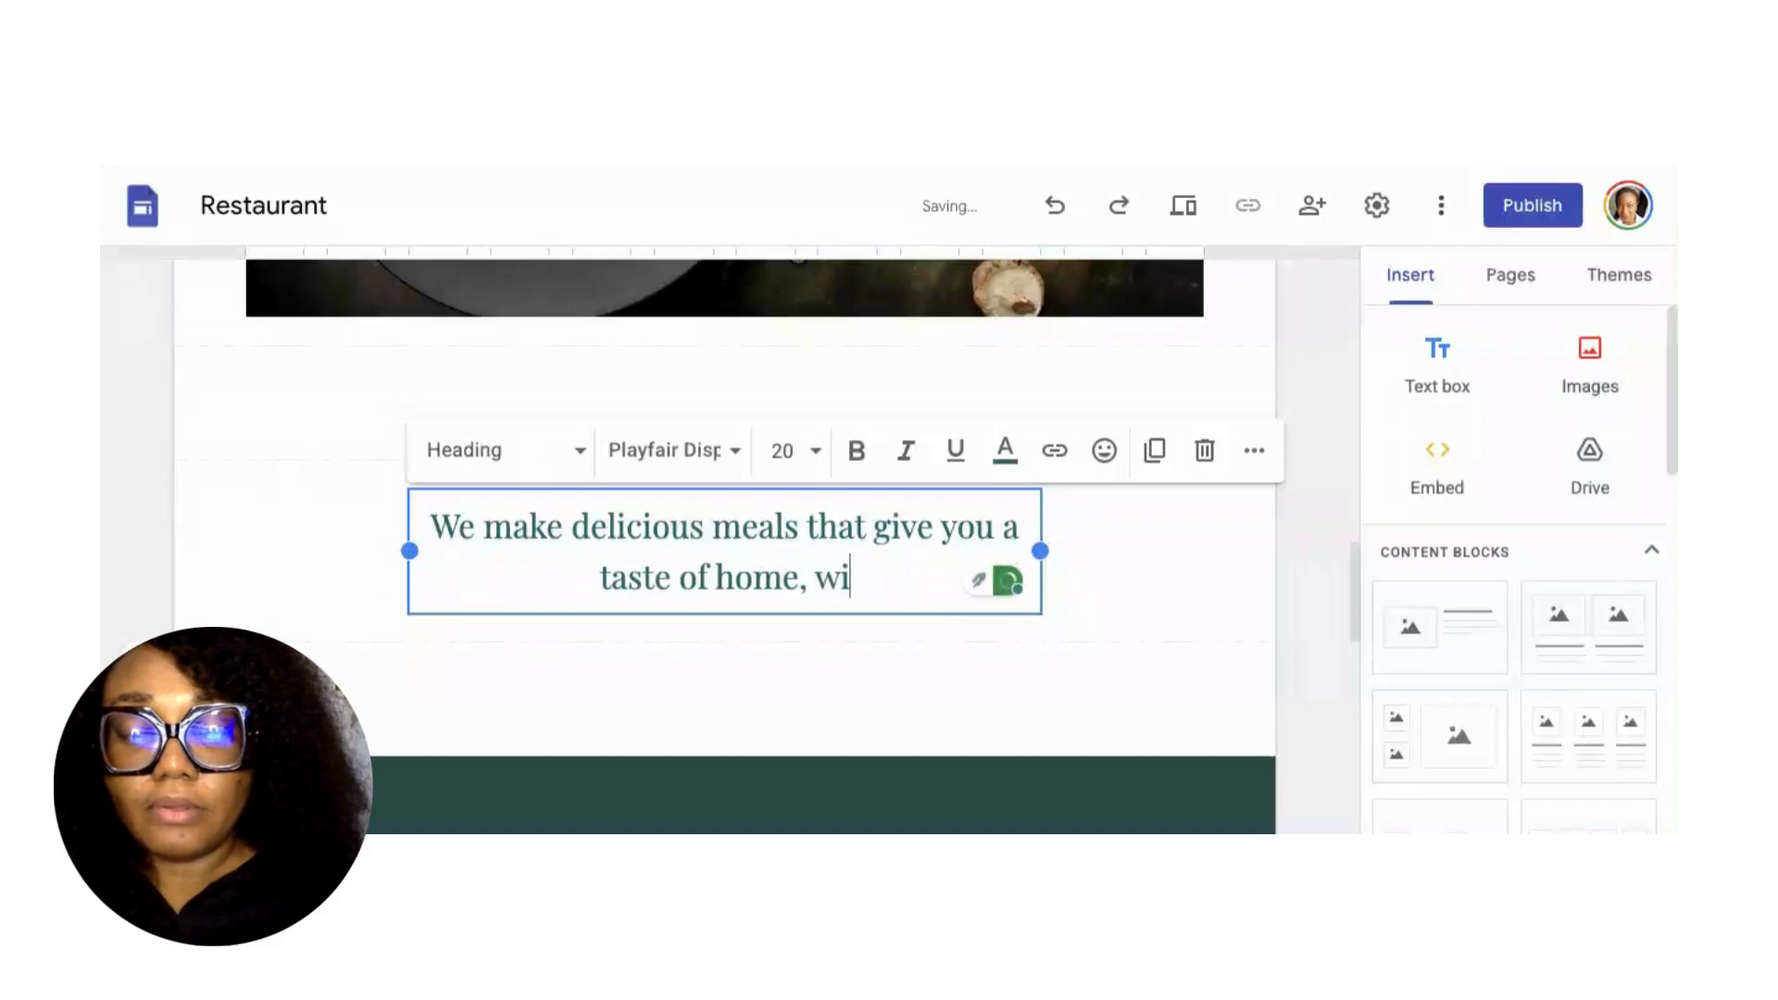
{"action": "type", "text": "with"}
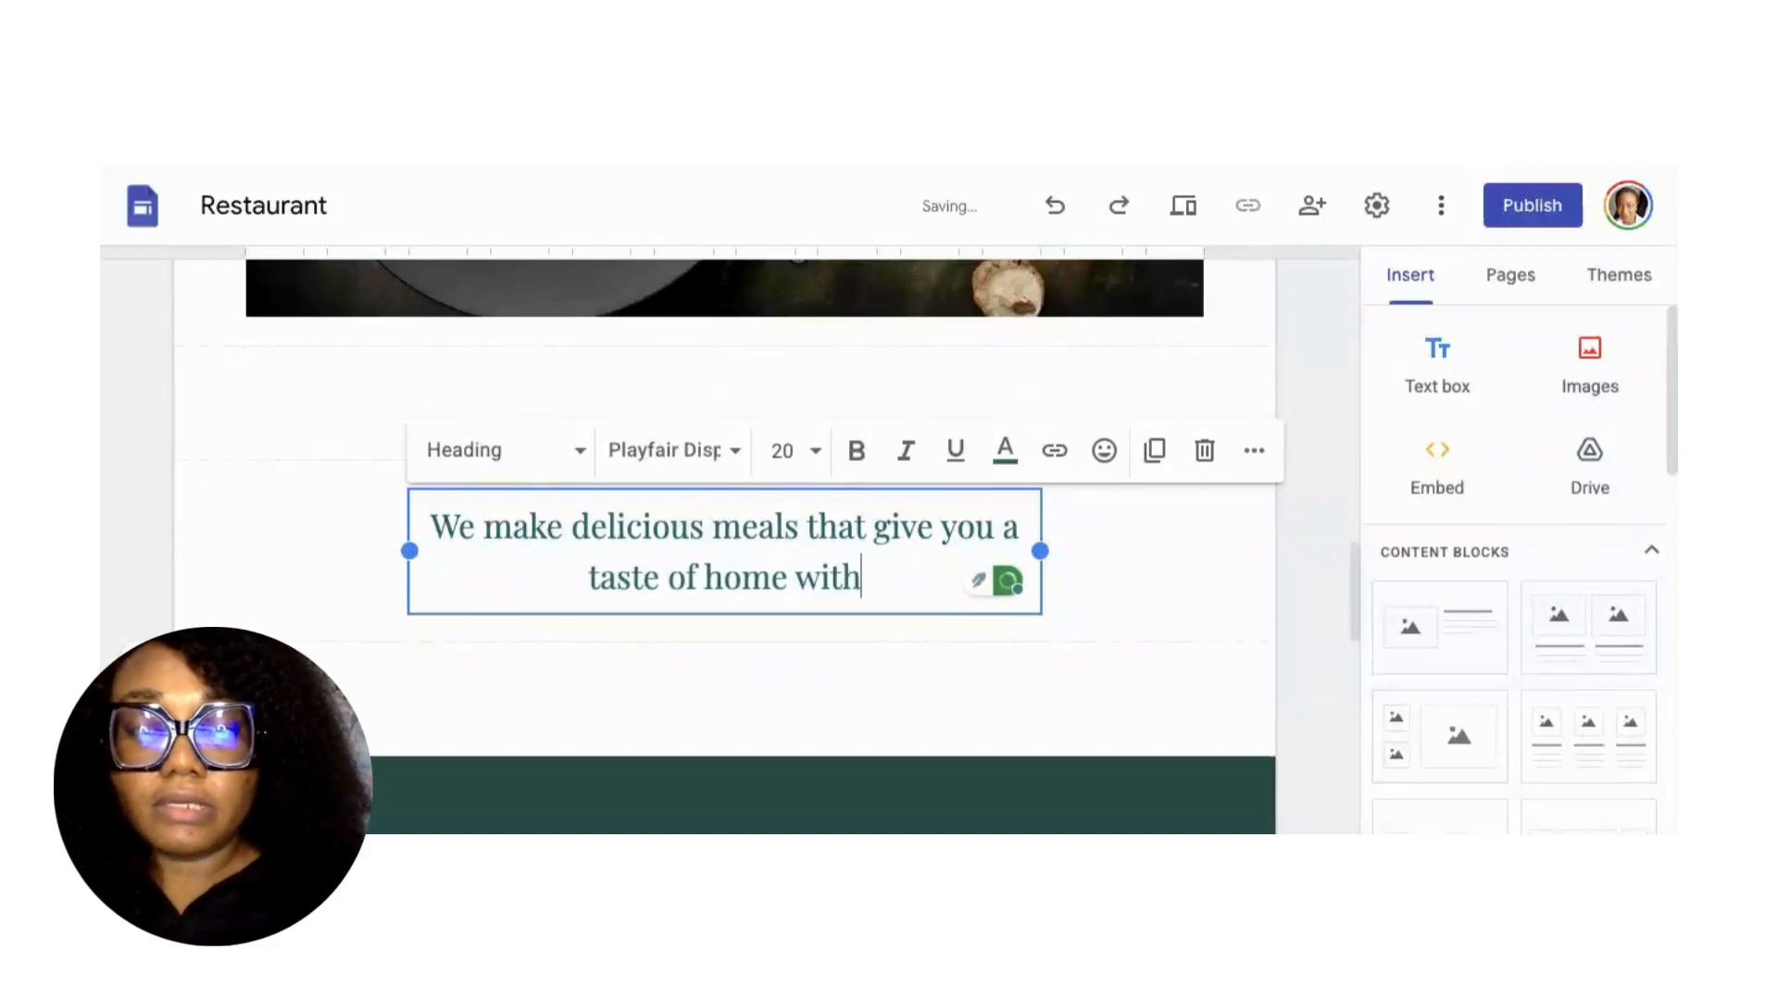
{"action": "type", "text": " every sing"}
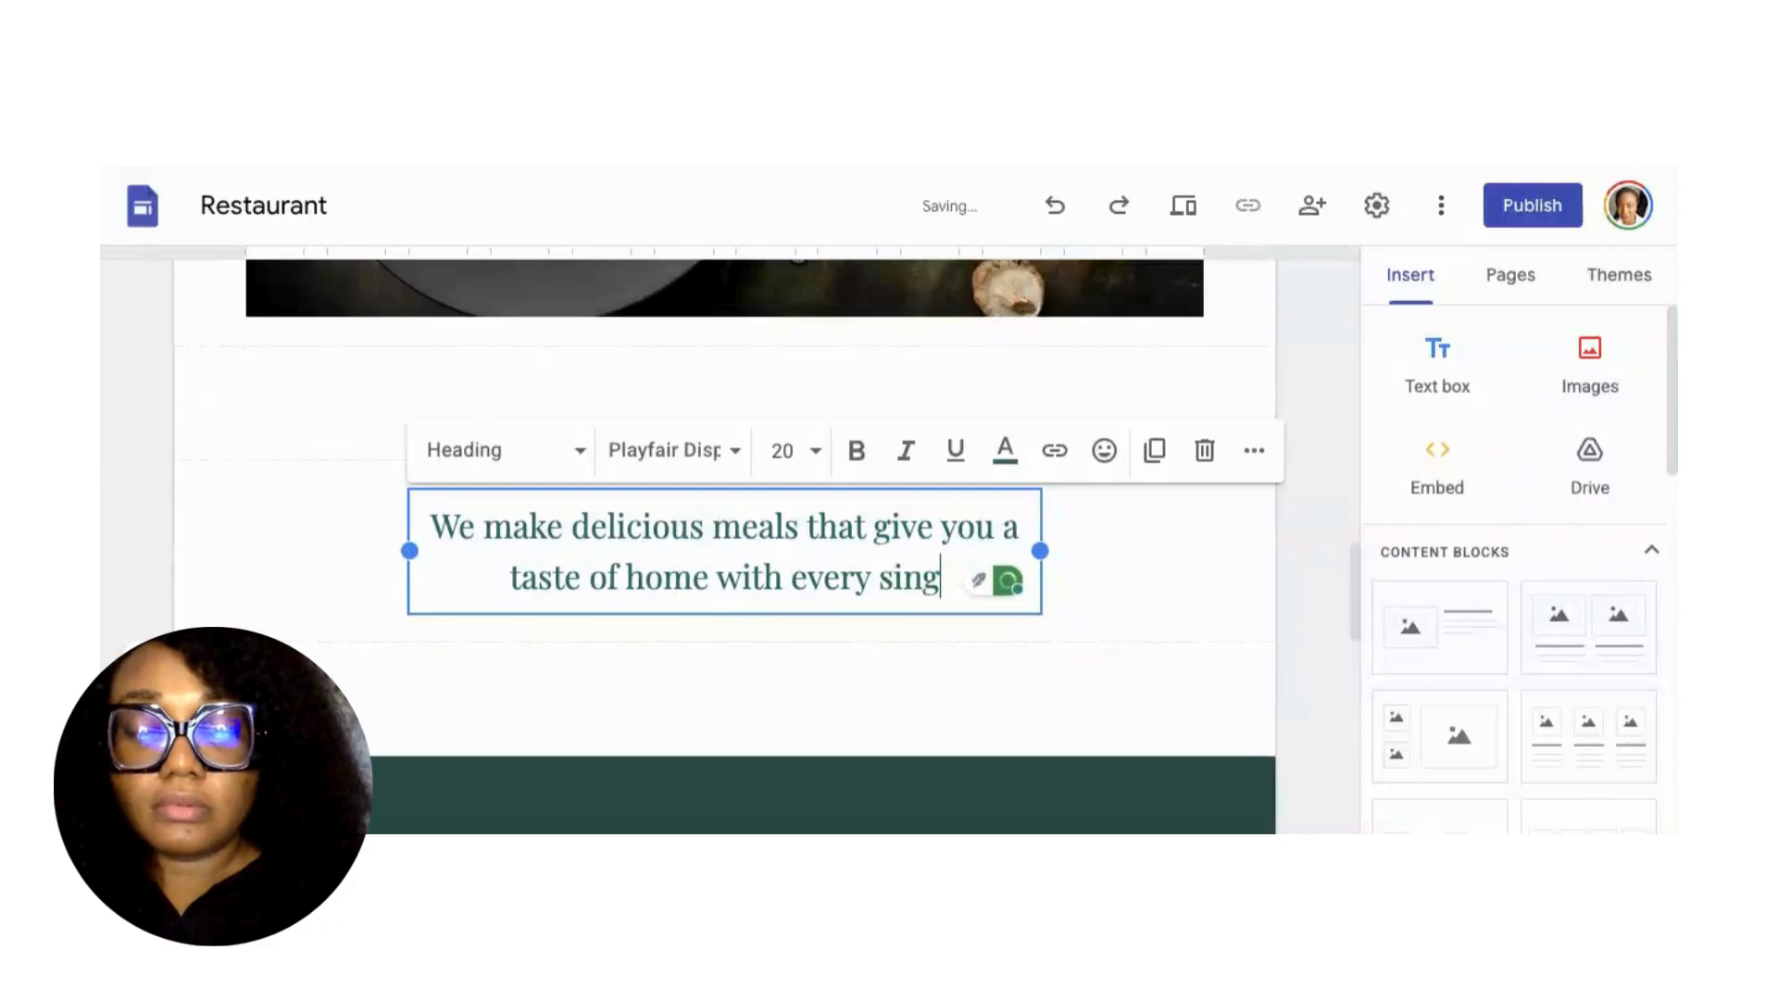
{"action": "type", "text": "le bite."}
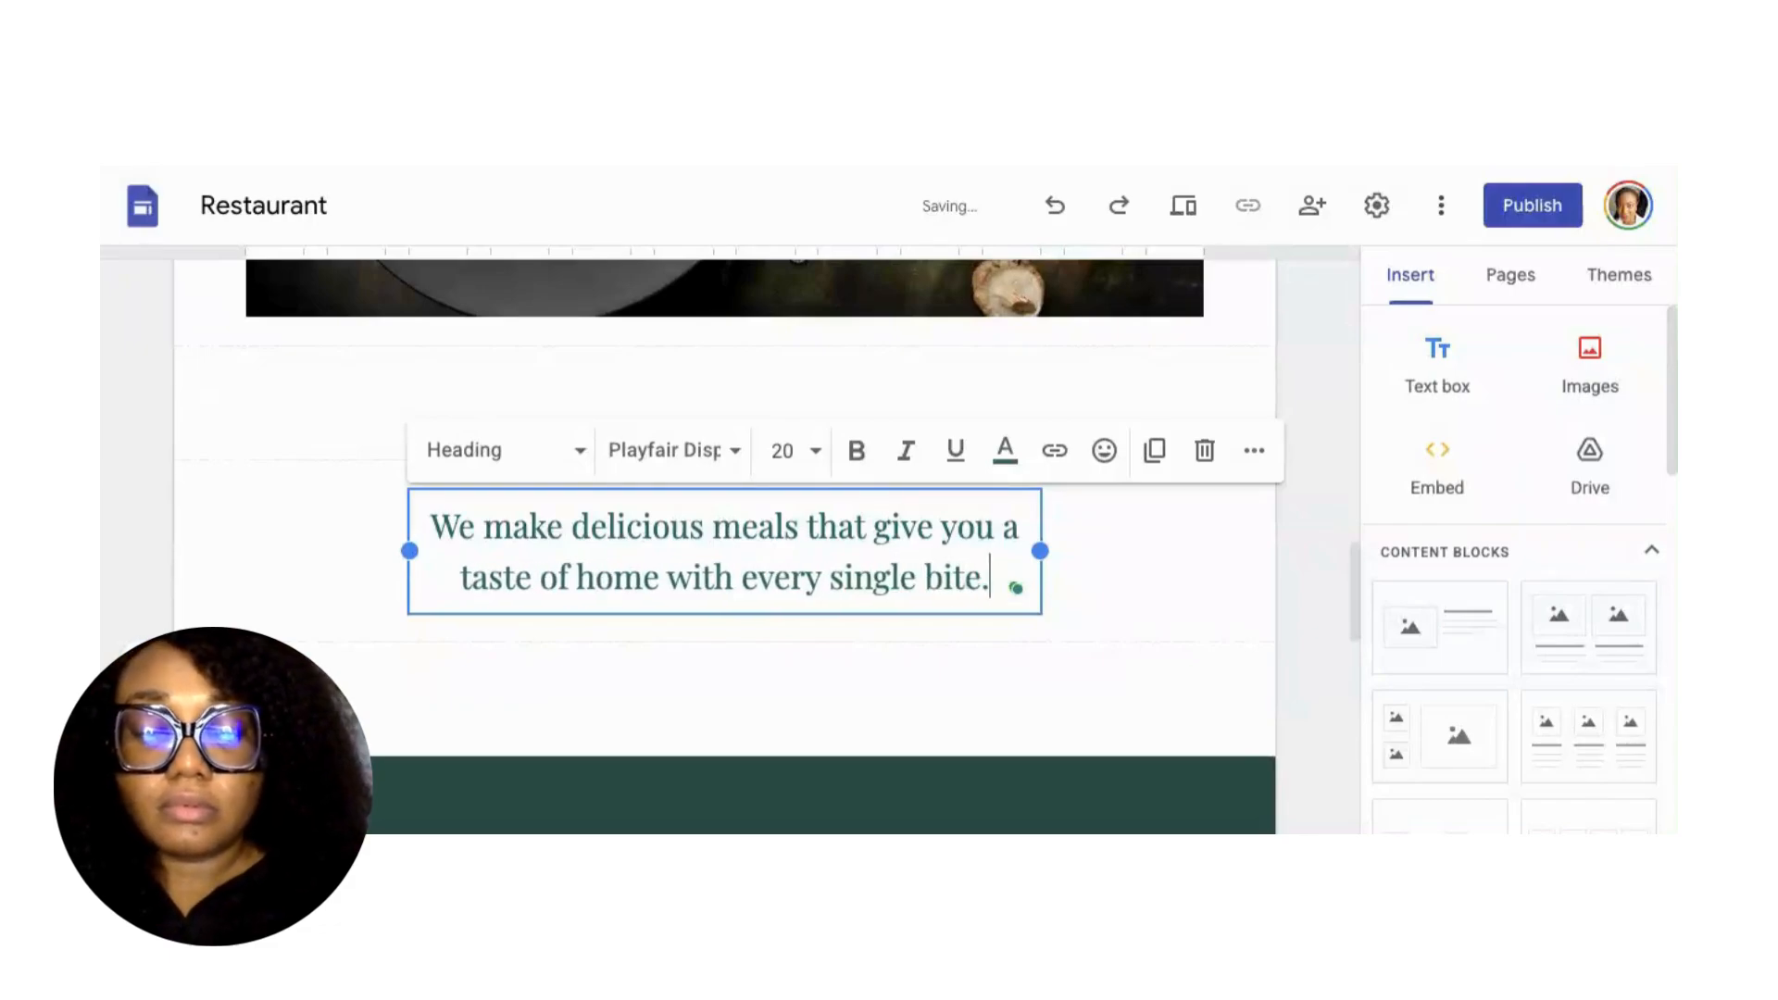
{"action": "key", "text": "BackSpace"}
{"action": "type", "text": "!"}
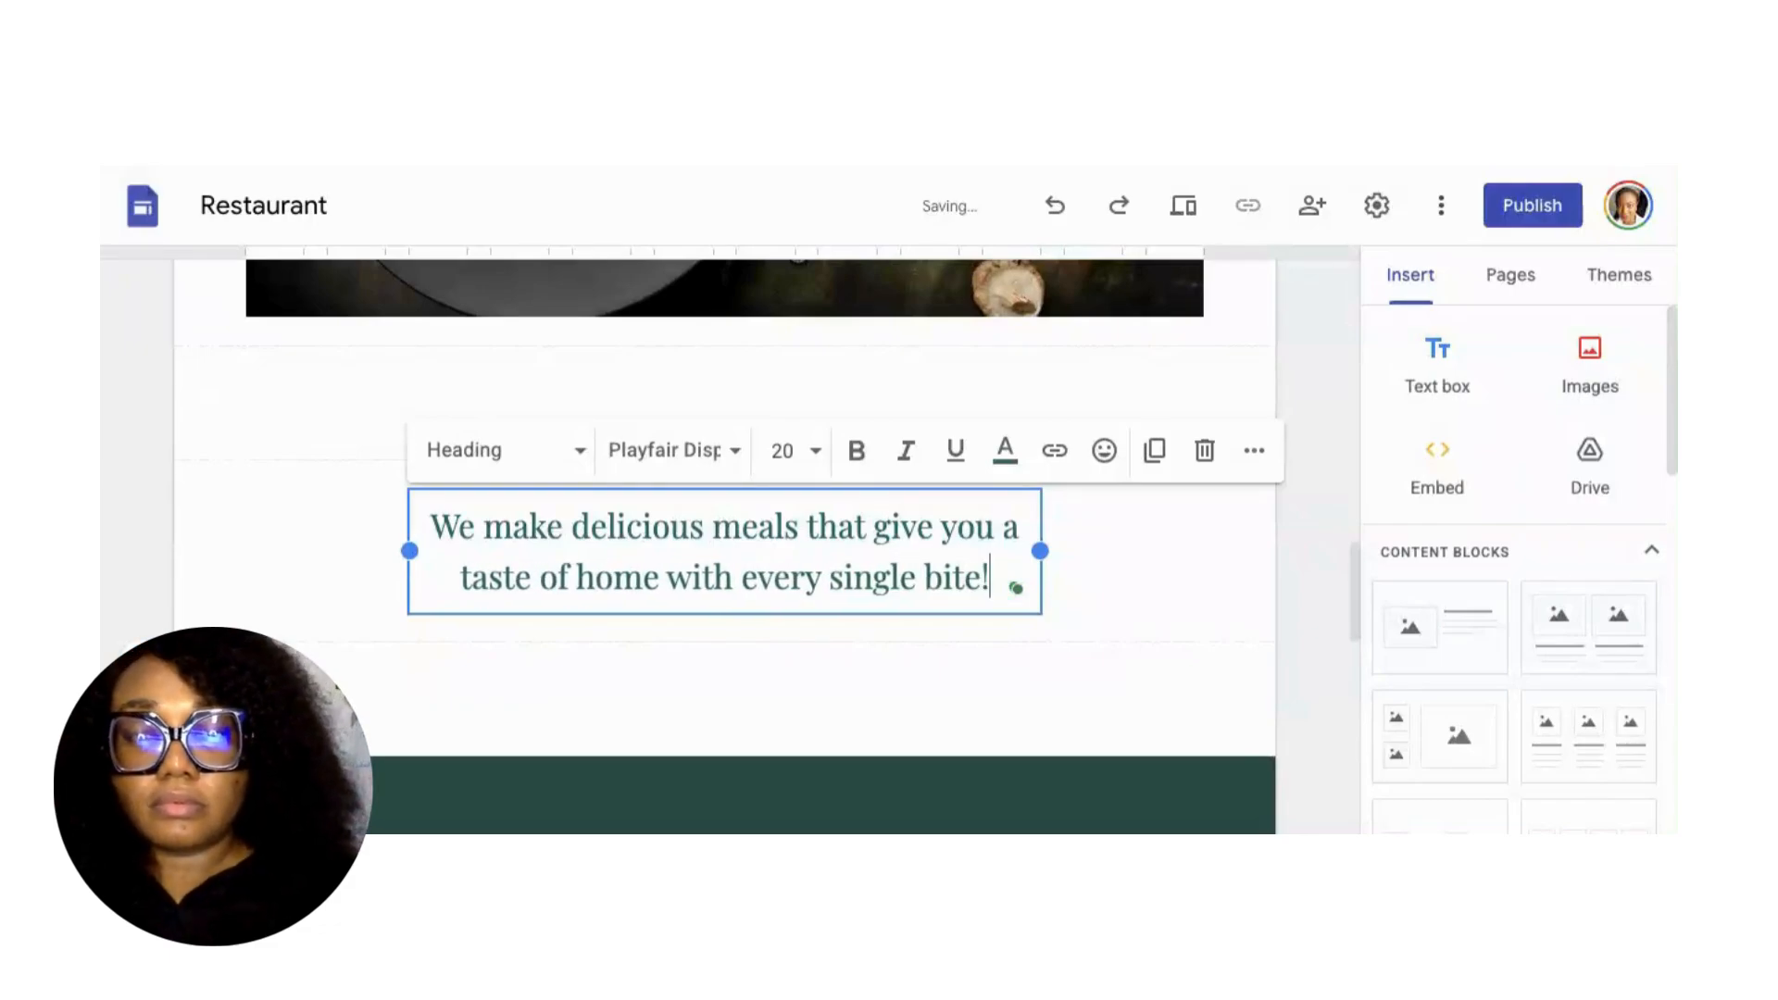
{"action": "scroll", "coordinate": [973, 677], "scroll_direction": "down", "scroll_amount": 5}
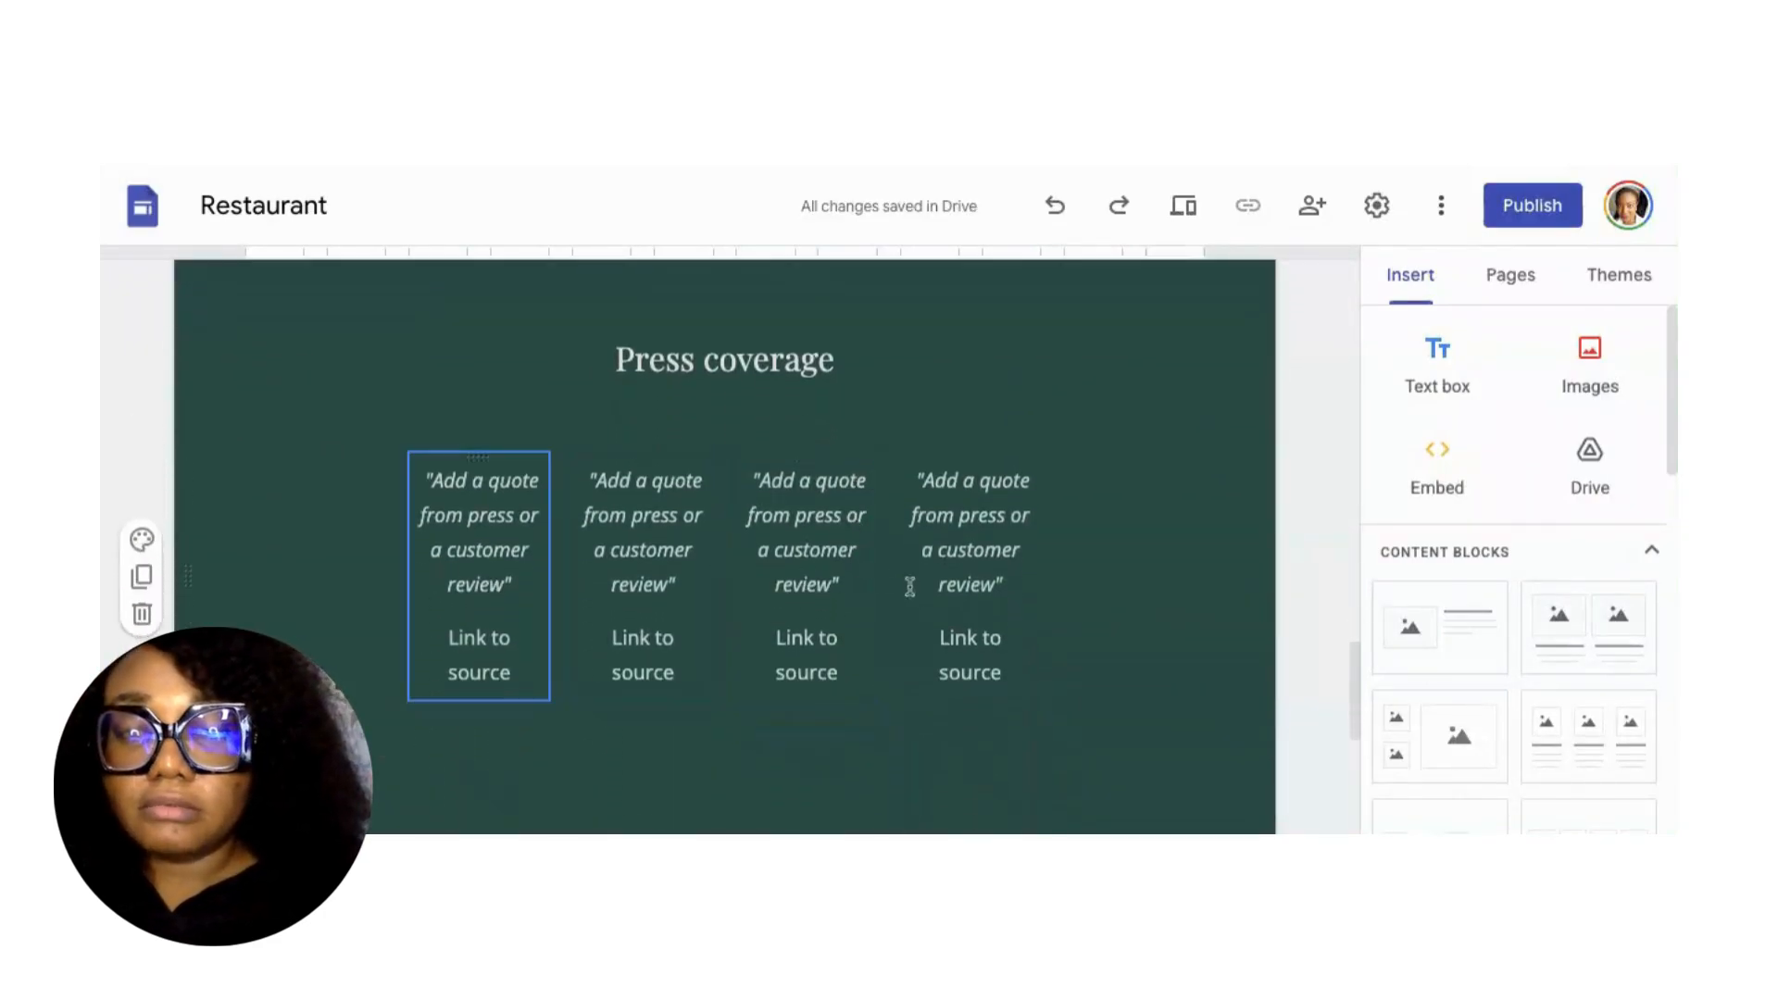
{"action": "scroll", "coordinate": [940, 603], "scroll_direction": "down", "scroll_amount": 3}
{"action": "scroll", "coordinate": [940, 603], "scroll_direction": "down", "scroll_amount": 5}
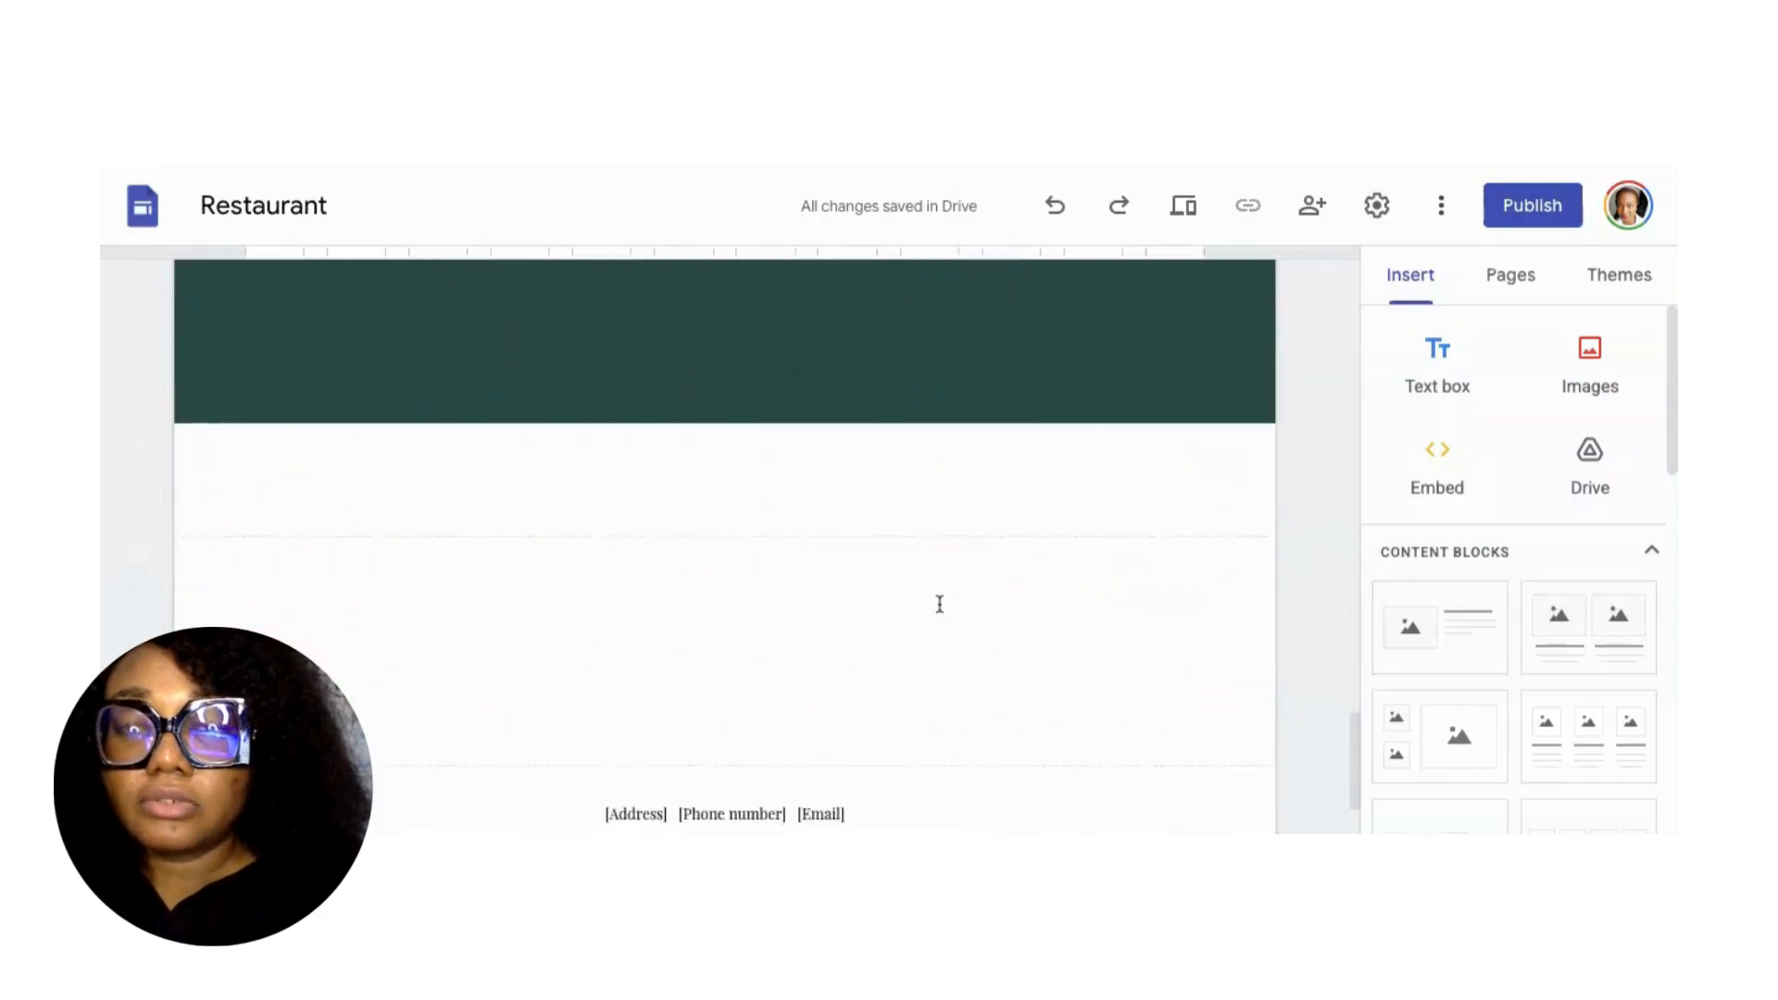
Replace the footer's [Address] placeholder with the restaurant's street address.
{"action": "mouse_move", "coordinate": [782, 699]}
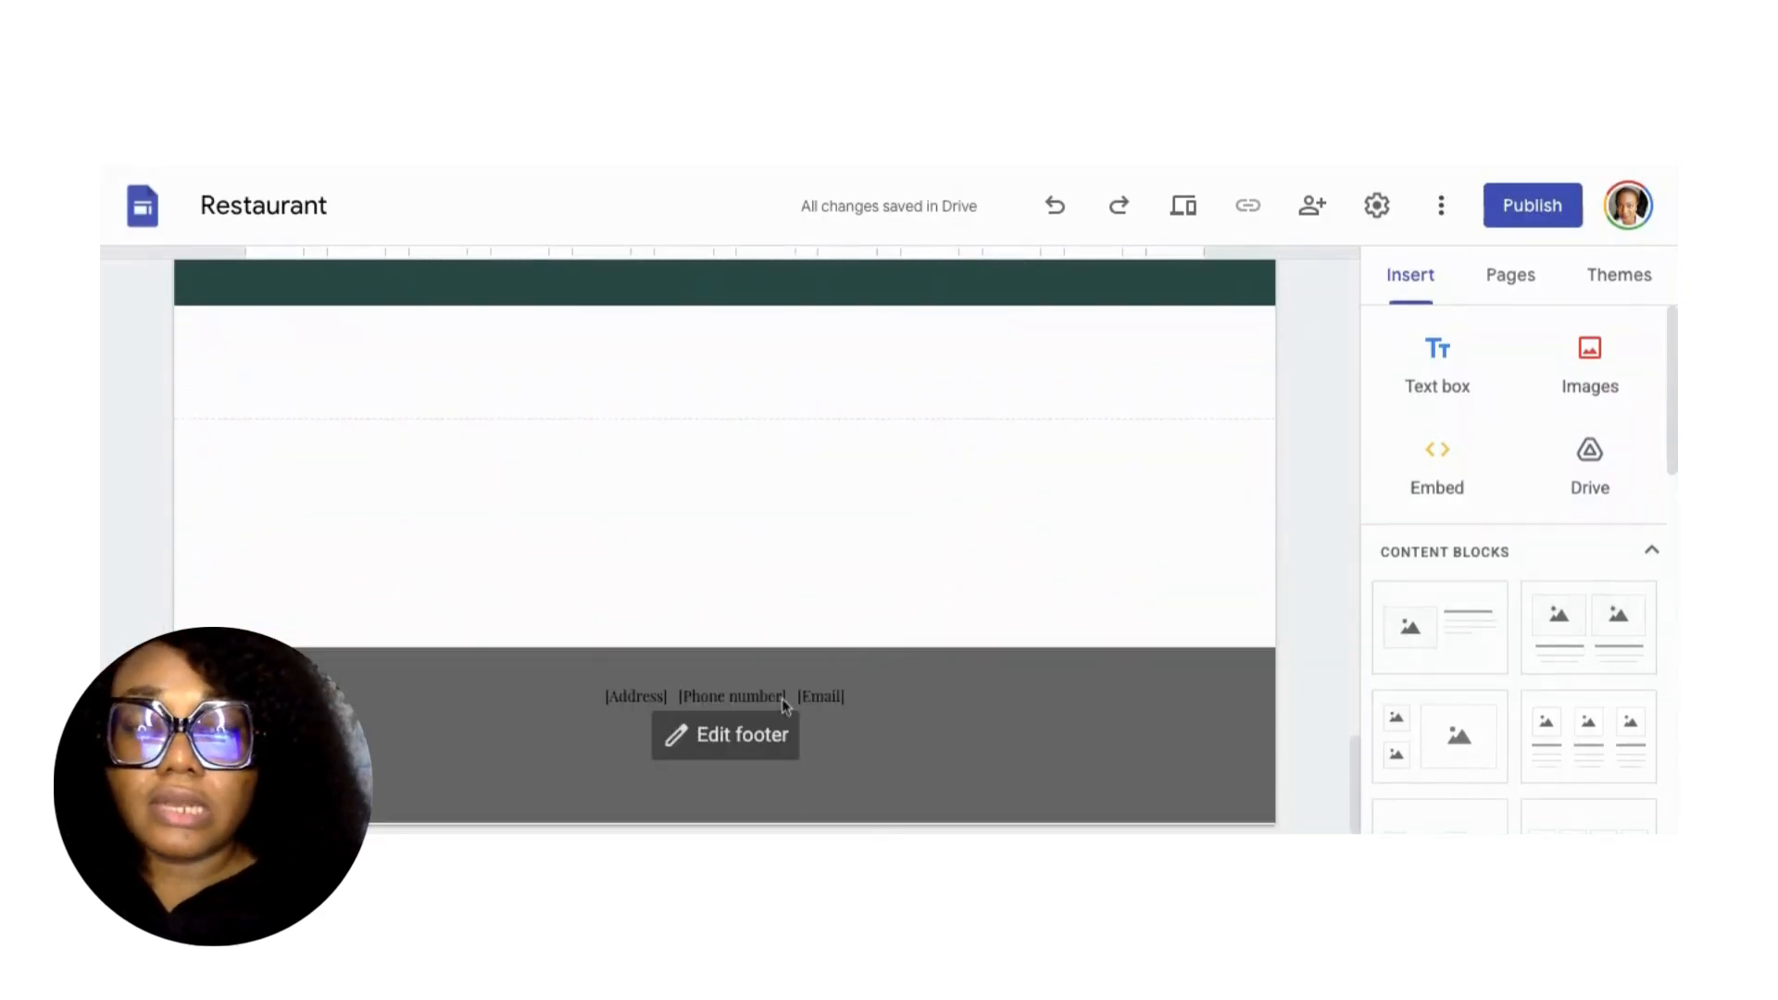
{"action": "left_click", "coordinate": [719, 754]}
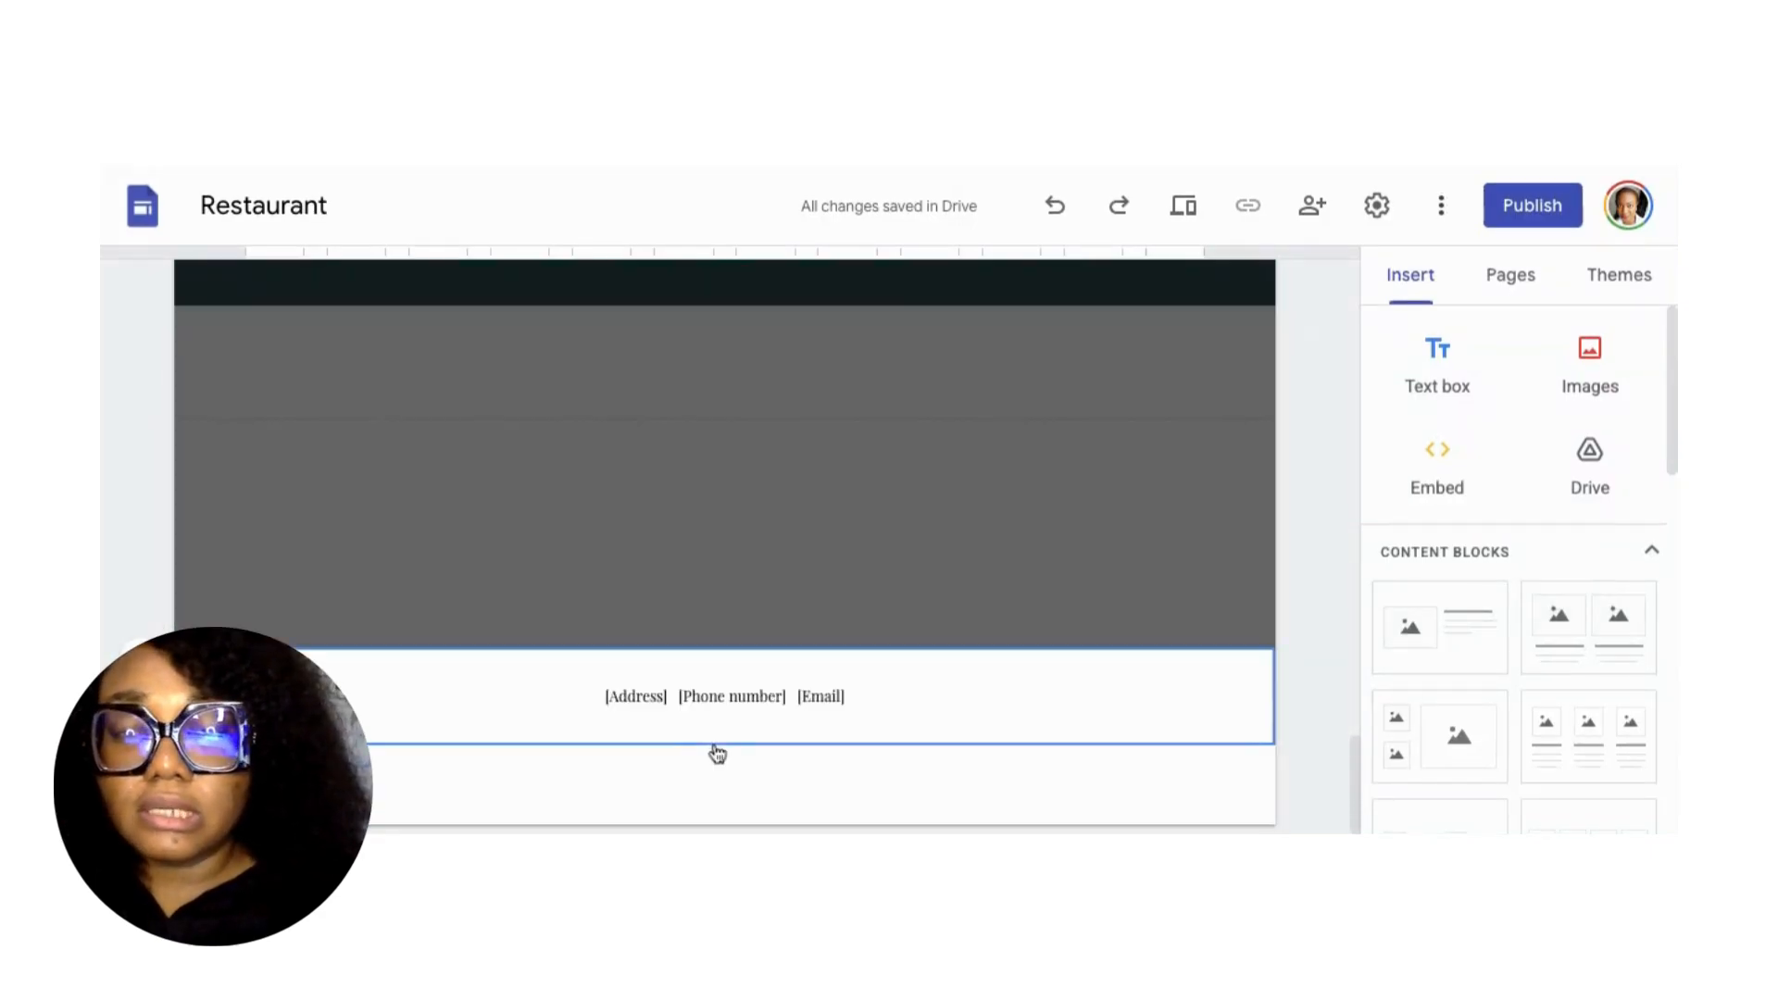
{"action": "left_click", "coordinate": [667, 697]}
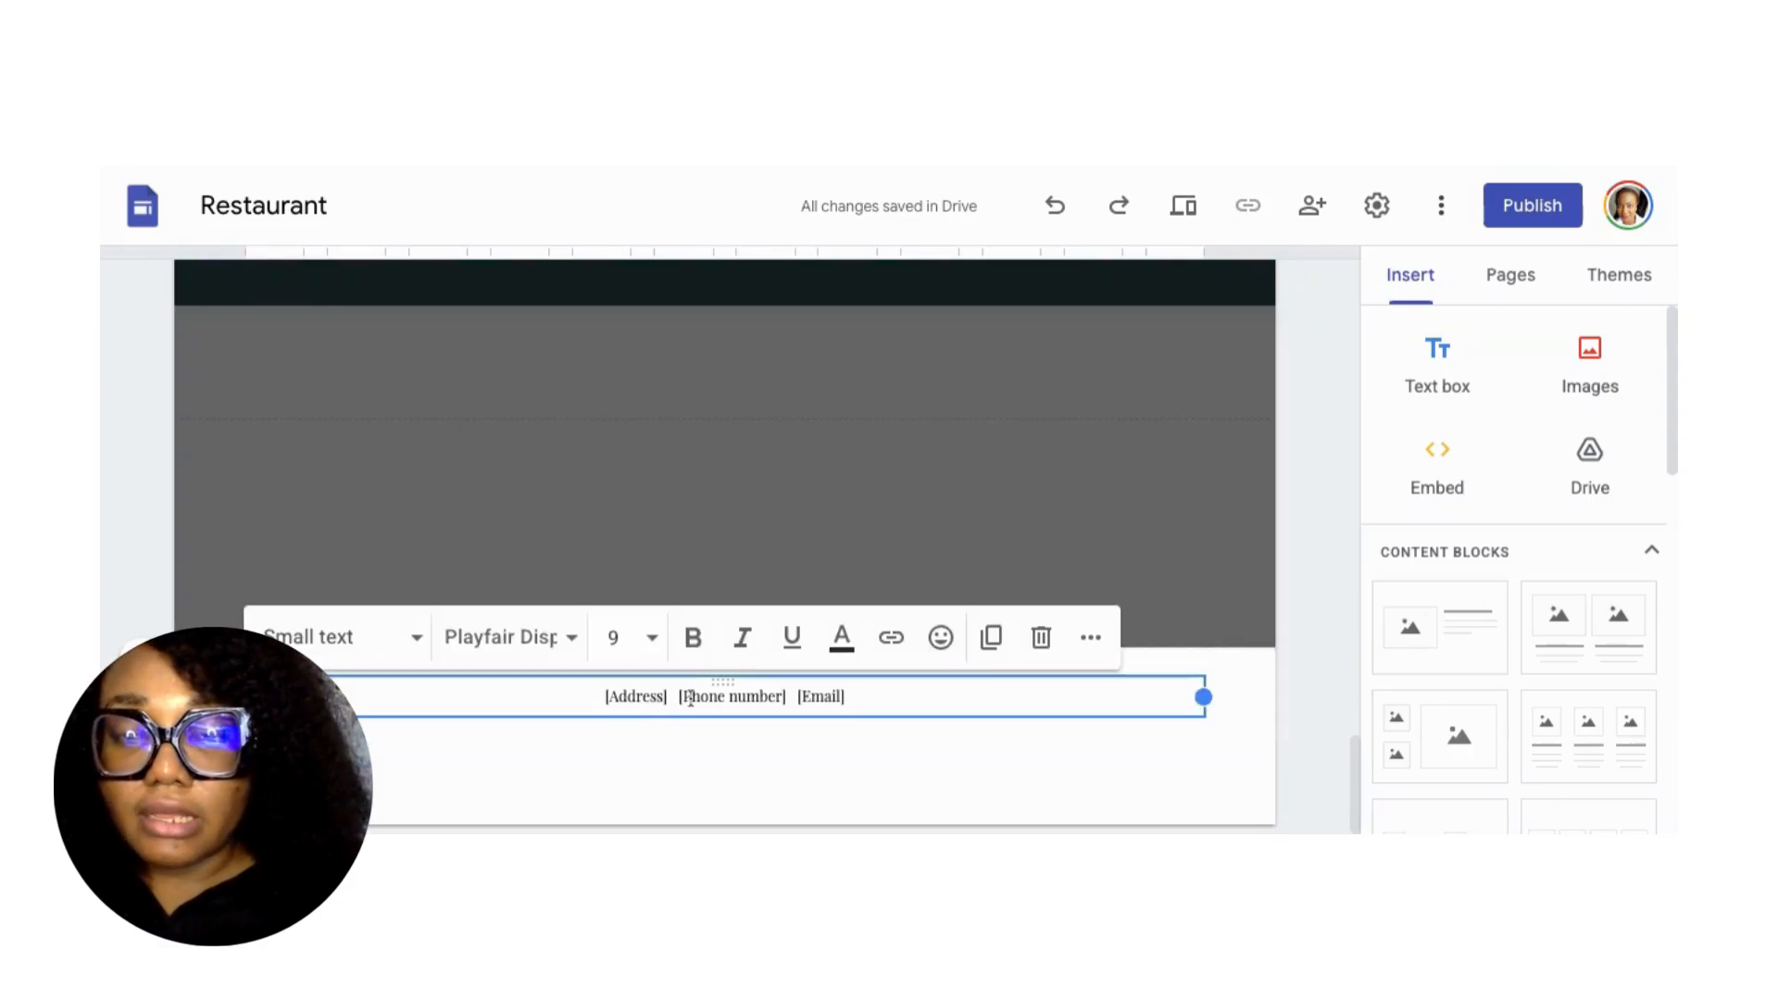
{"action": "key", "text": "BackSpace"}
{"action": "key", "text": "BackSpace"}
{"action": "key", "text": "BackSpace"}
{"action": "key", "text": "BackSpace"}
{"action": "key", "text": "BackSpace"}
{"action": "key", "text": "BackSpace"}
{"action": "key", "text": "BackSpace"}
{"action": "key", "text": "BackSpace"}
{"action": "key", "text": "BackSpace"}
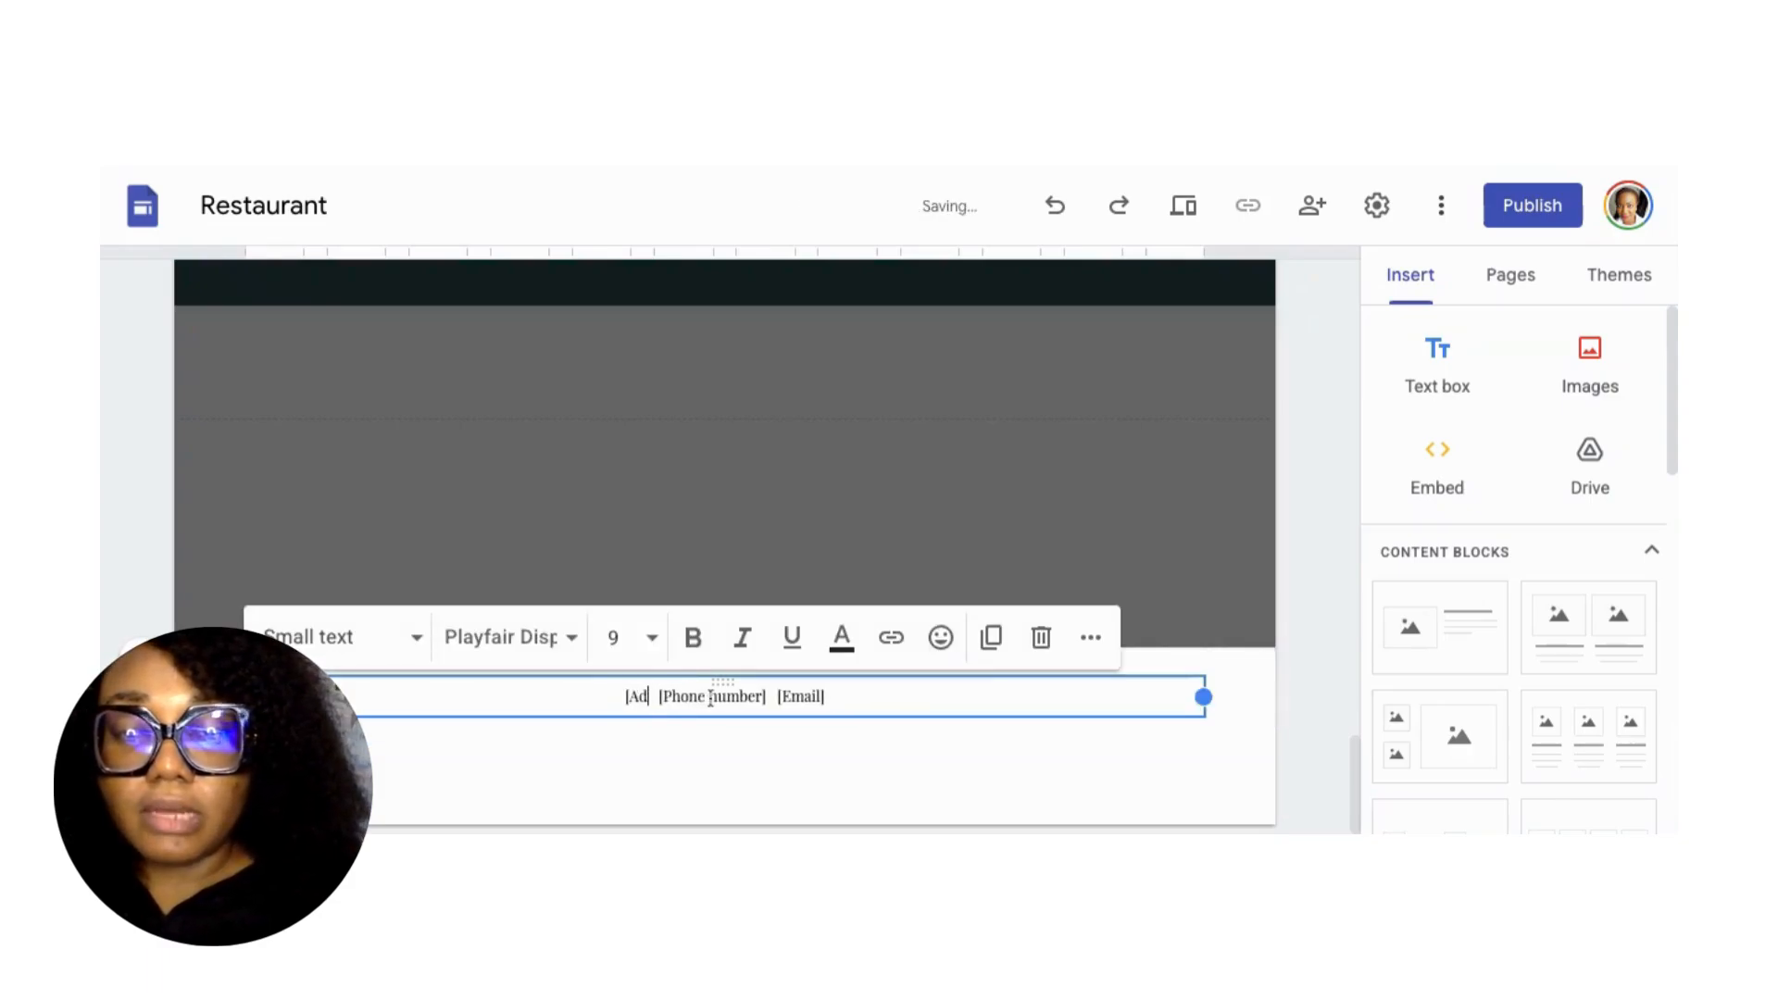
{"action": "type", "text": "No. 1"}
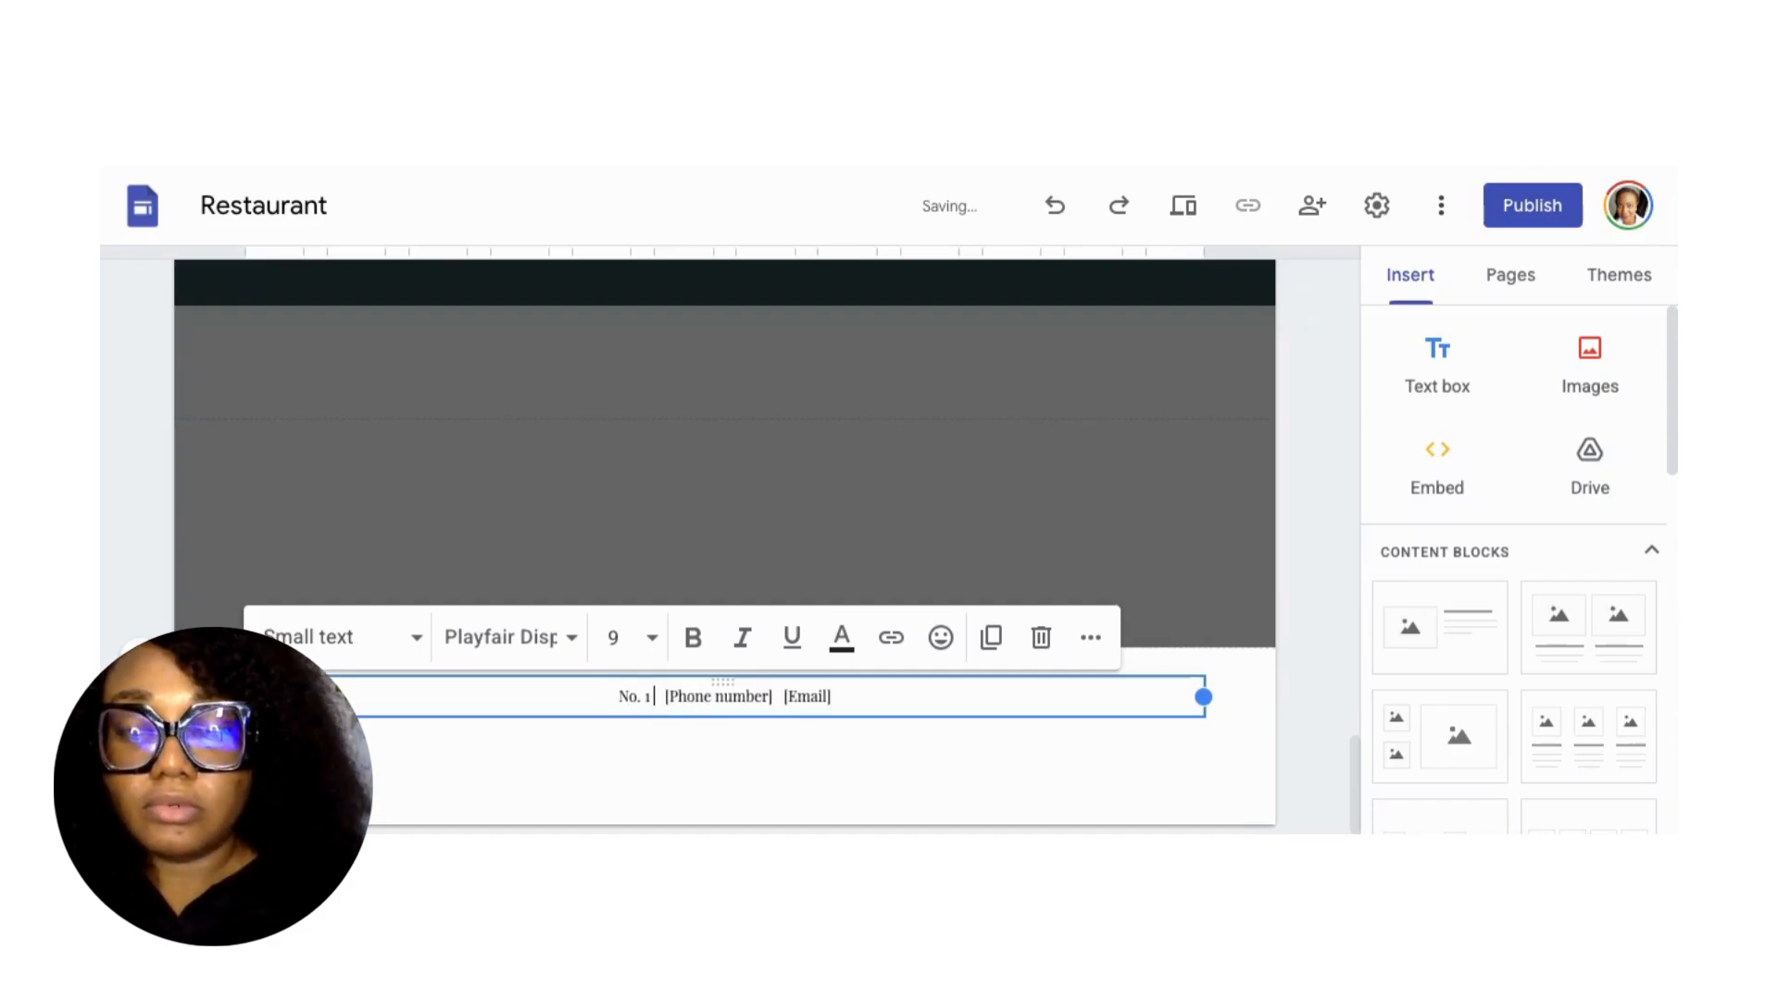
{"action": "type", "text": " Best St"}
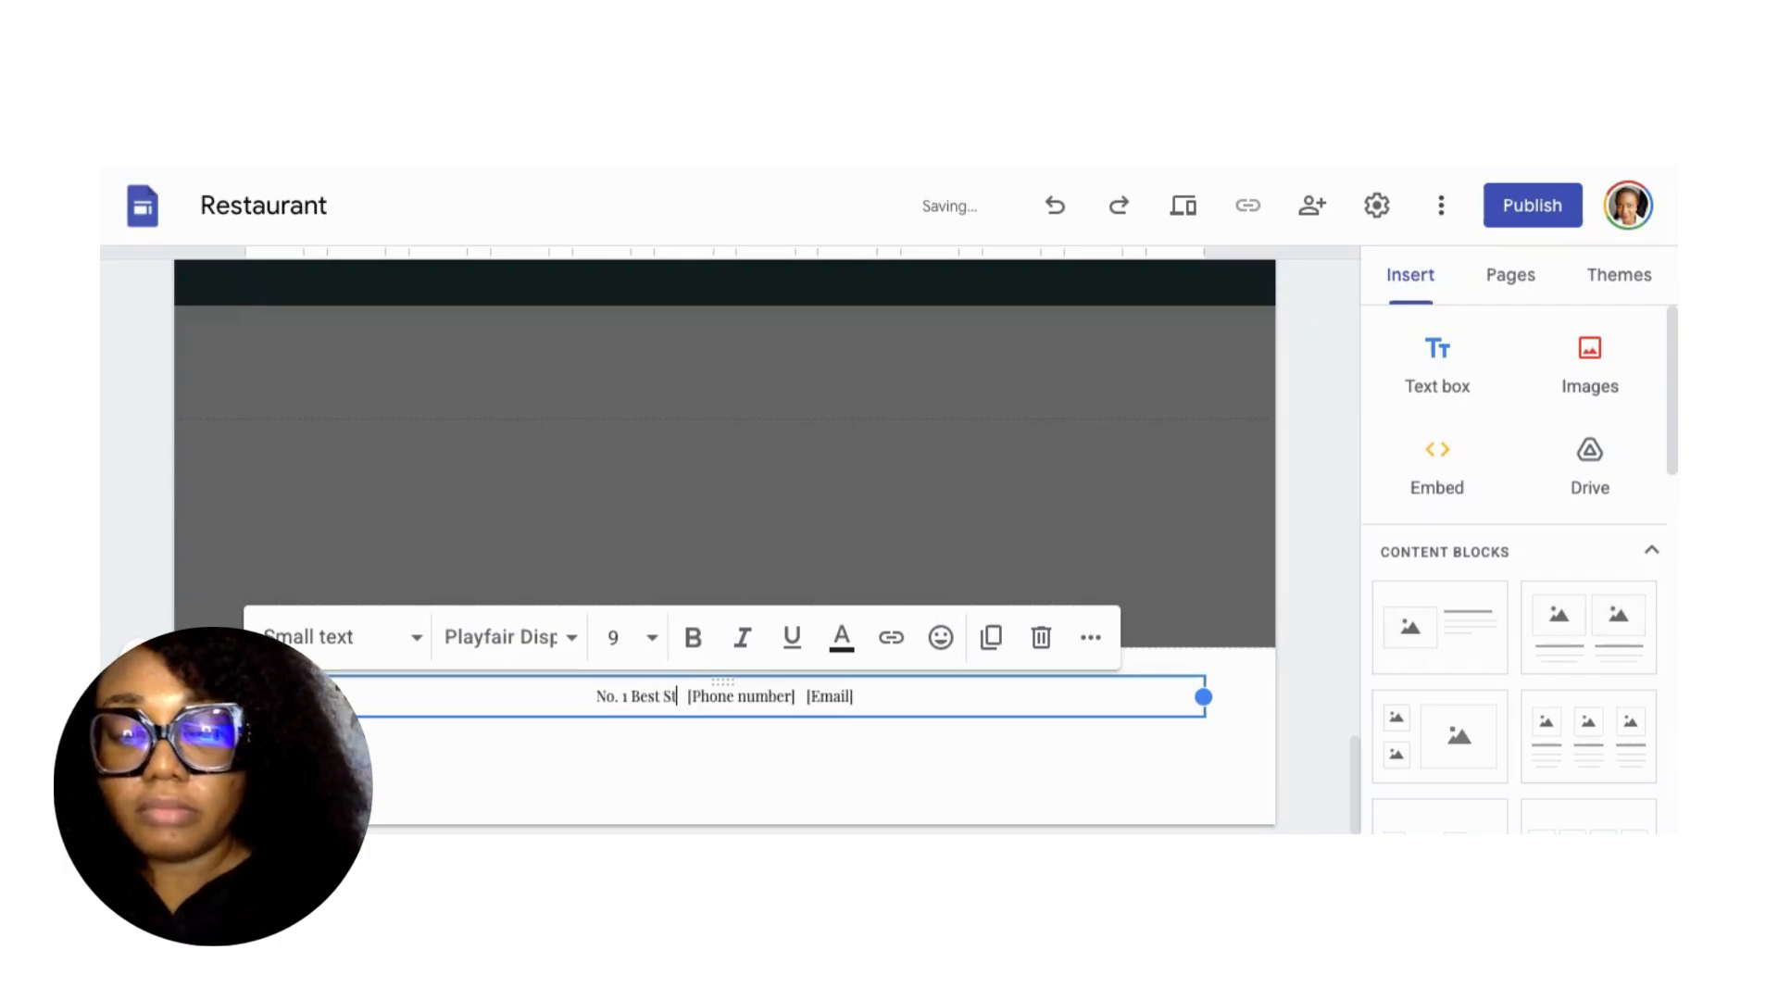
{"action": "type", "text": "reet"}
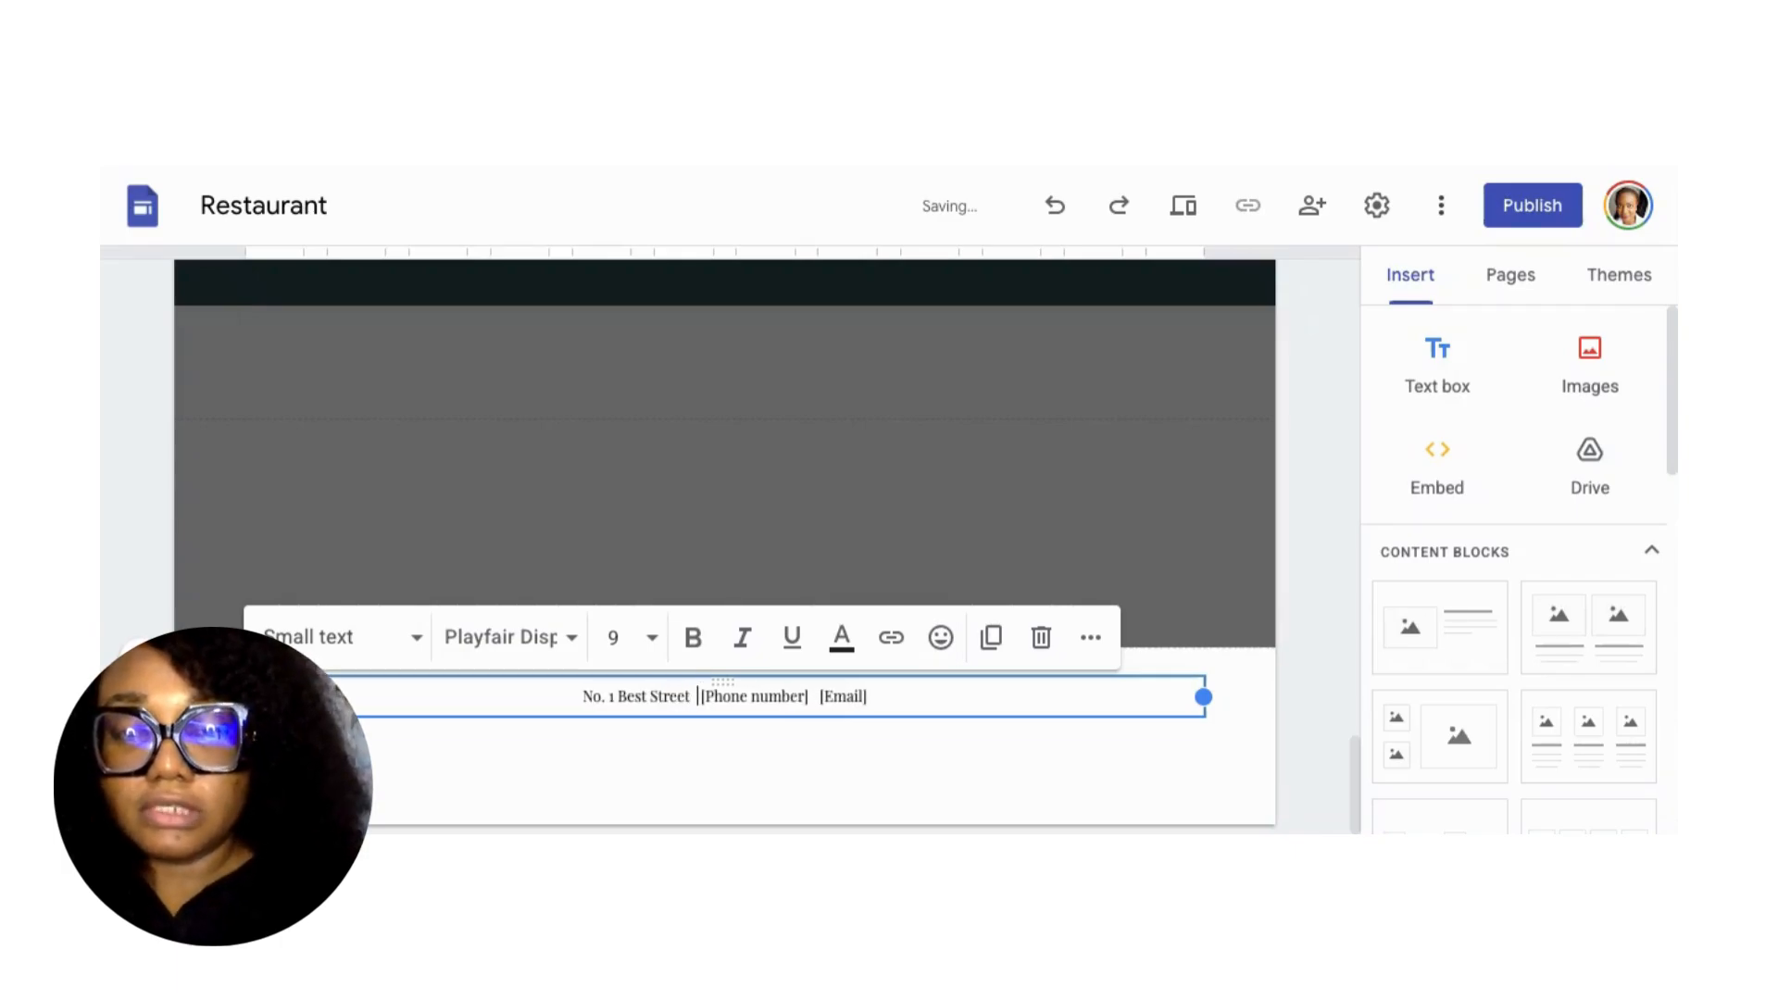
Replace the footer's phone and email placeholders with the contact's phone number and email address.
{"action": "key", "text": "Right"}
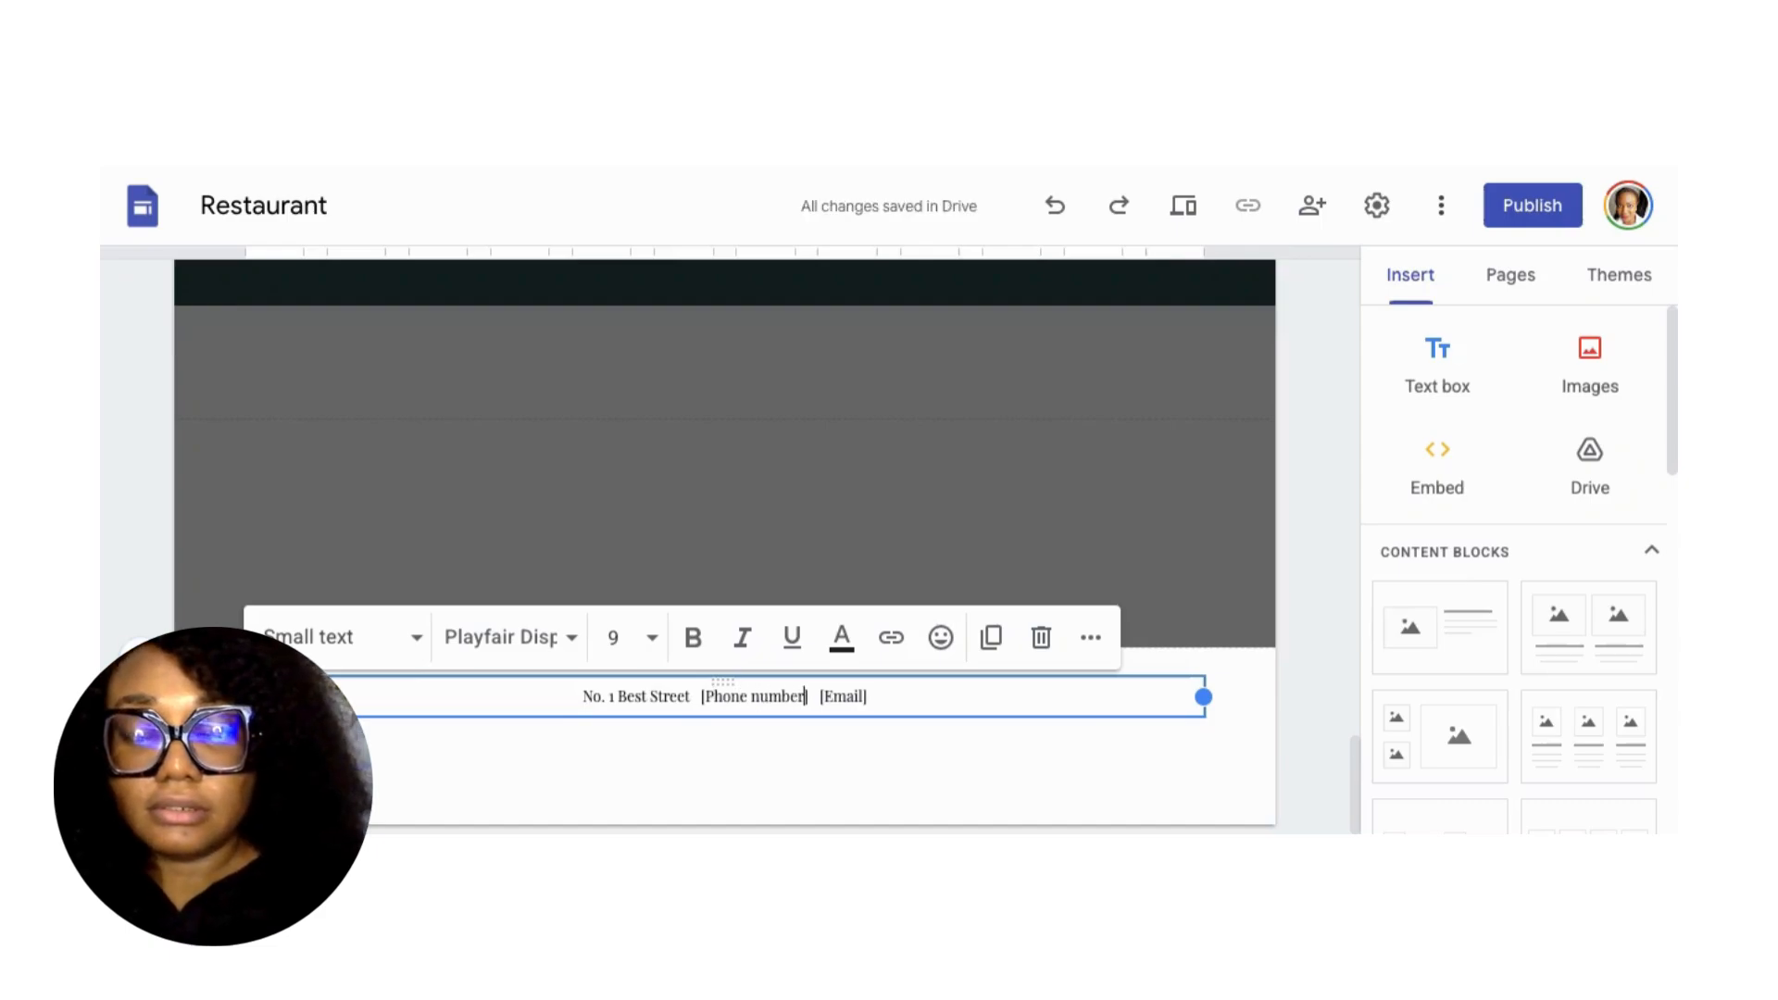
{"action": "key", "text": "BackSpace"}
{"action": "key", "text": "BackSpace"}
{"action": "key", "text": "BackSpace"}
{"action": "key", "text": "BackSpace"}
{"action": "key", "text": "BackSpace"}
{"action": "key", "text": "BackSpace"}
{"action": "key", "text": "BackSpace"}
{"action": "key", "text": "BackSpace"}
{"action": "key", "text": "BackSpace"}
{"action": "key", "text": "BackSpace"}
{"action": "key", "text": "BackSpace"}
{"action": "key", "text": "BackSpace"}
{"action": "key", "text": "BackSpace"}
{"action": "key", "text": "BackSpace"}
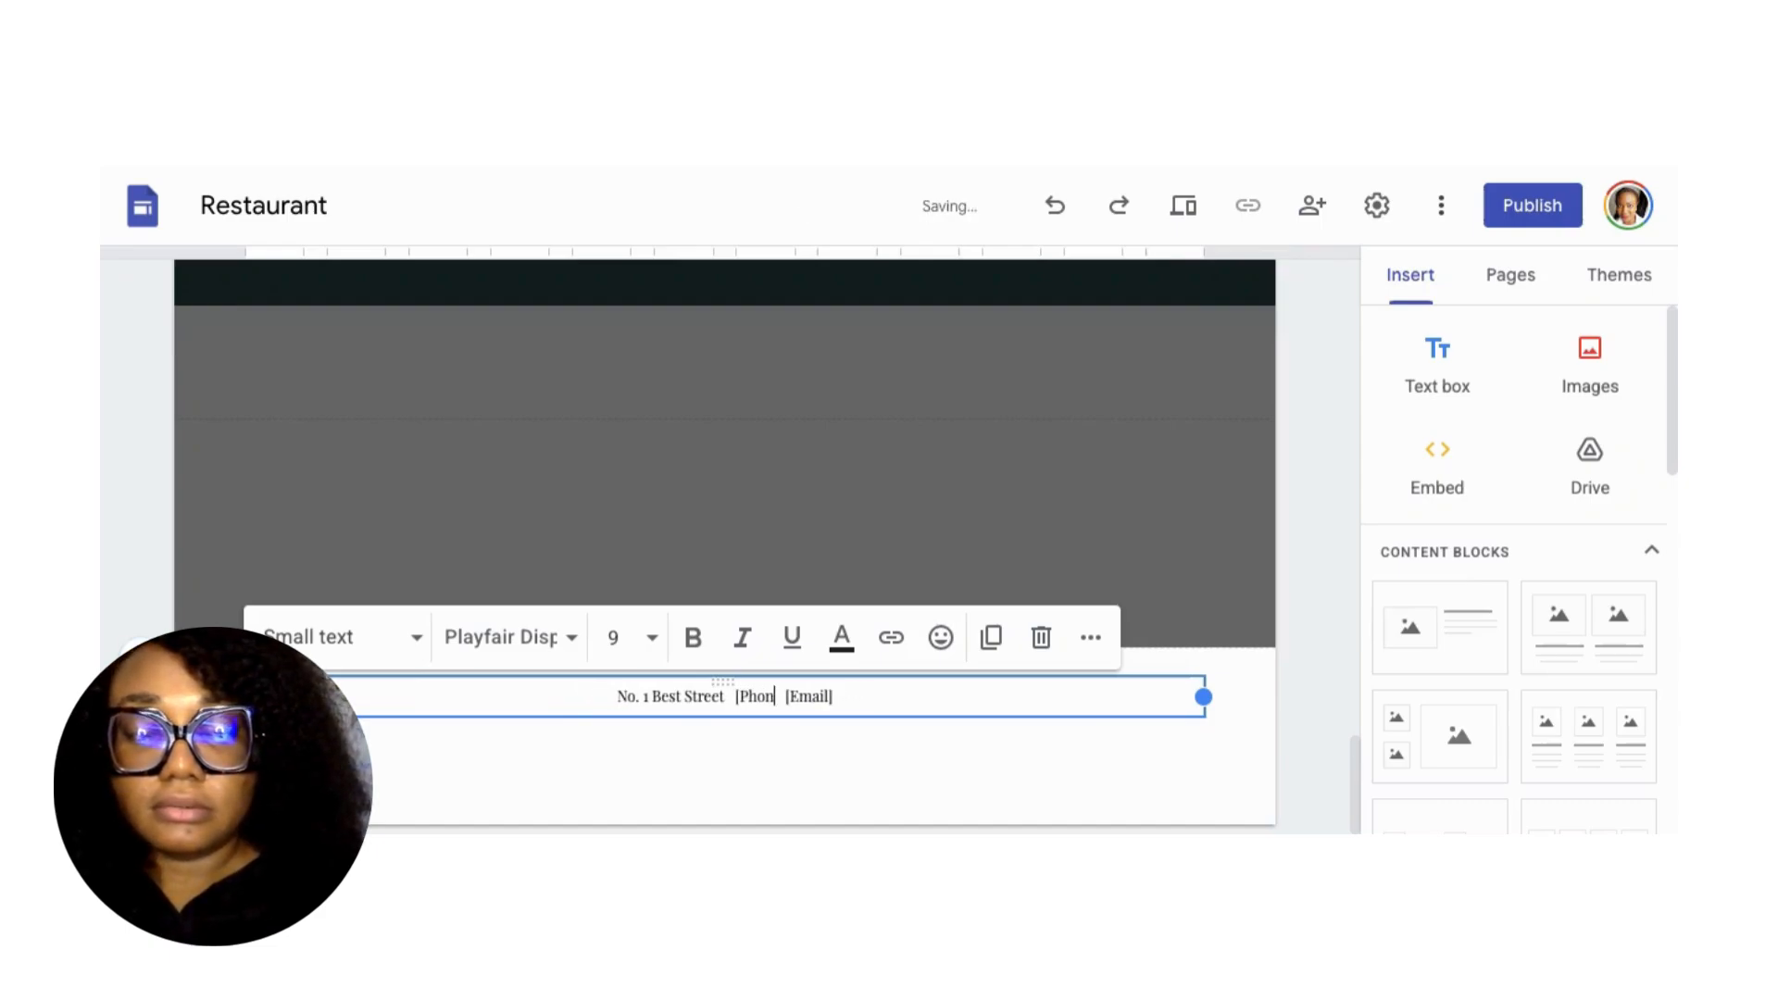
{"action": "key", "text": "BackSpace"}
{"action": "type", "text": "+"}
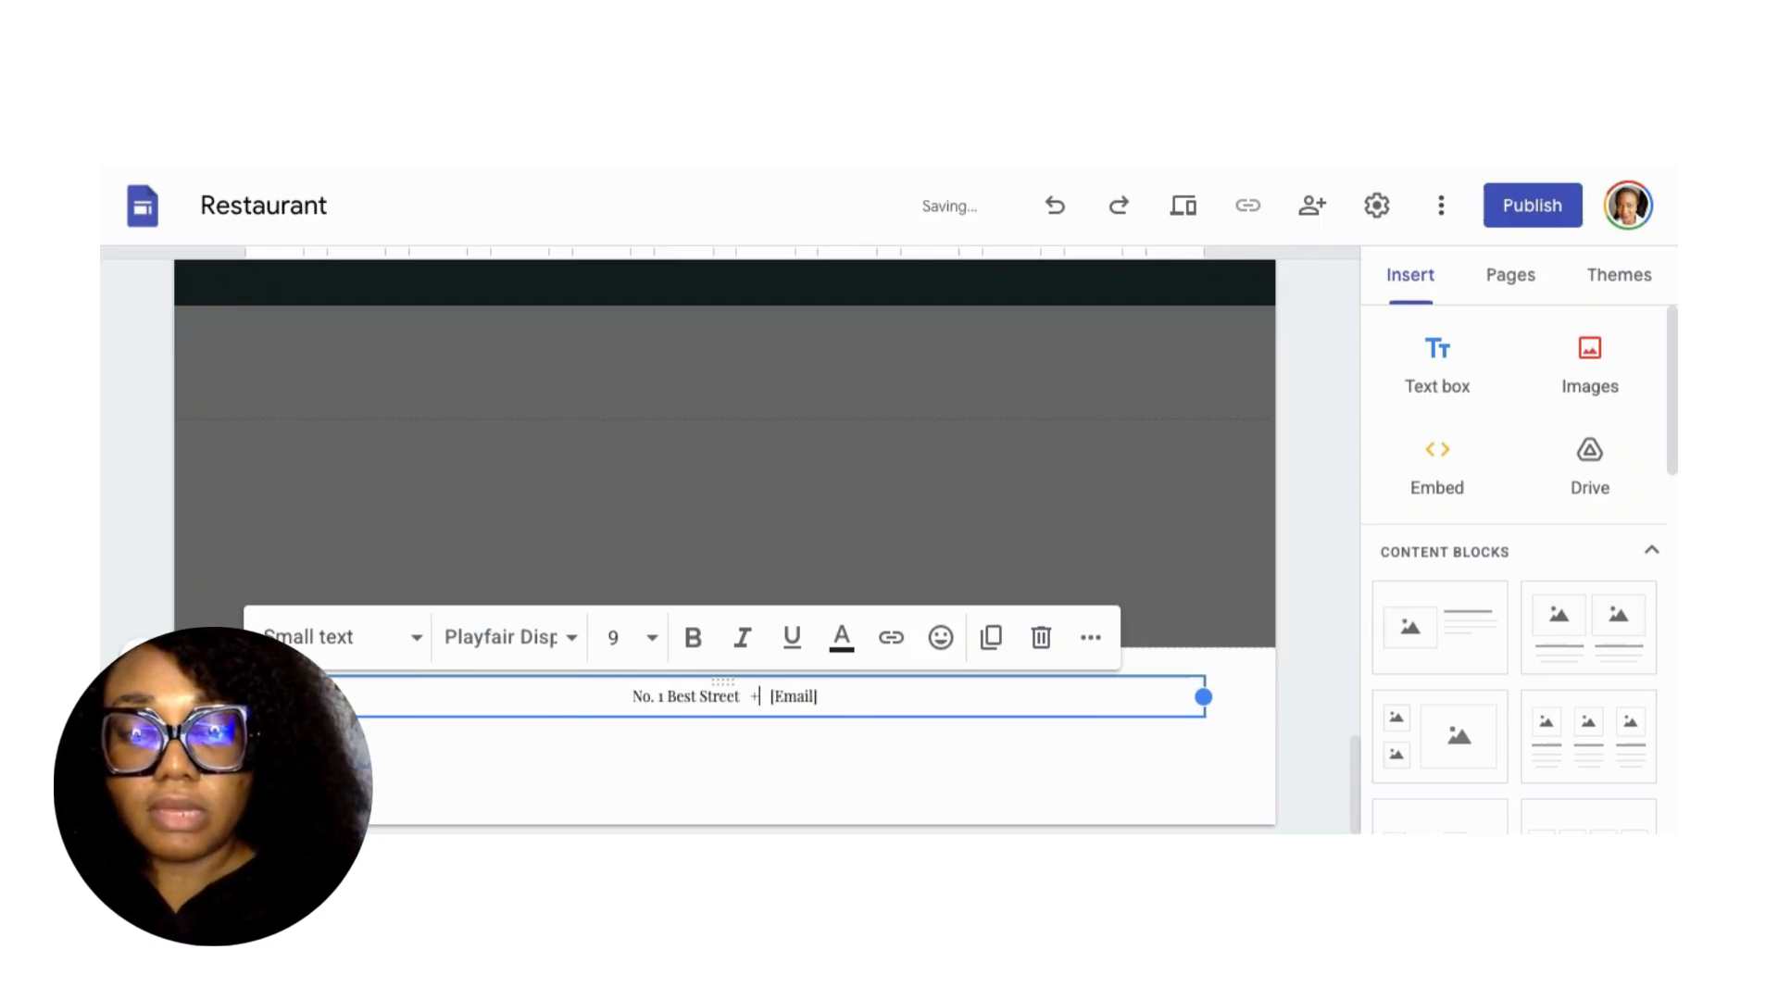
{"action": "type", "text": "234"}
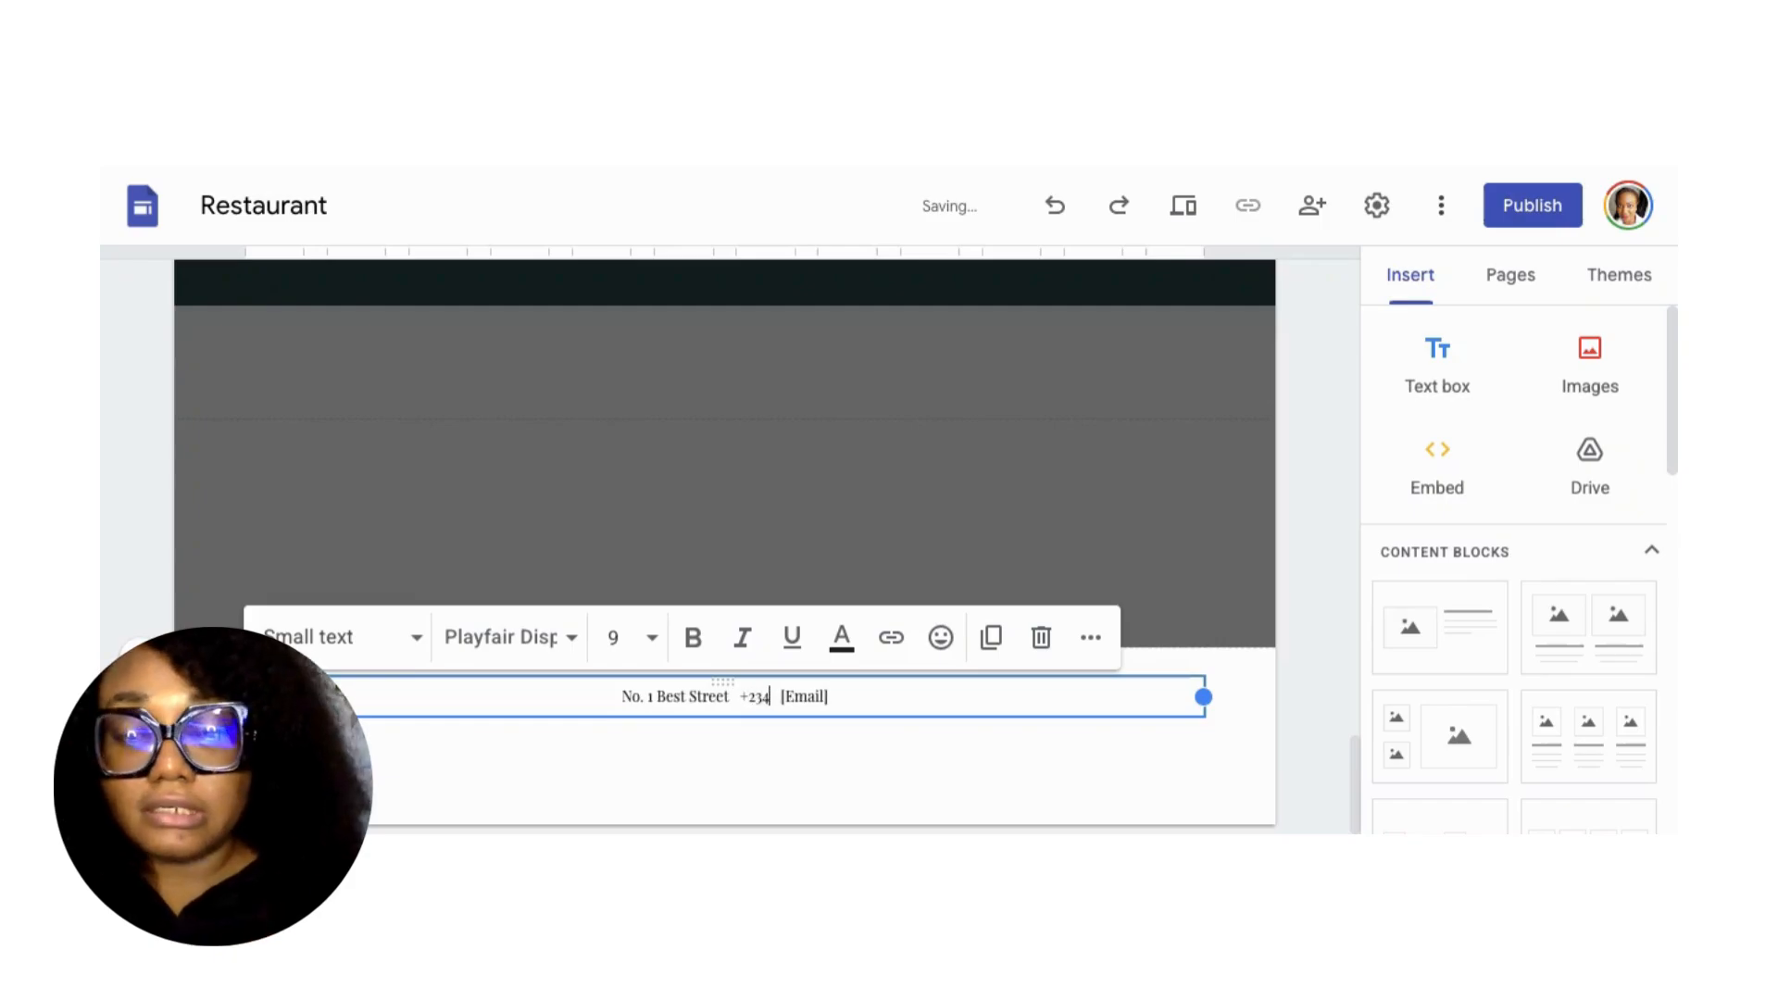
{"action": "type", "text": "-"}
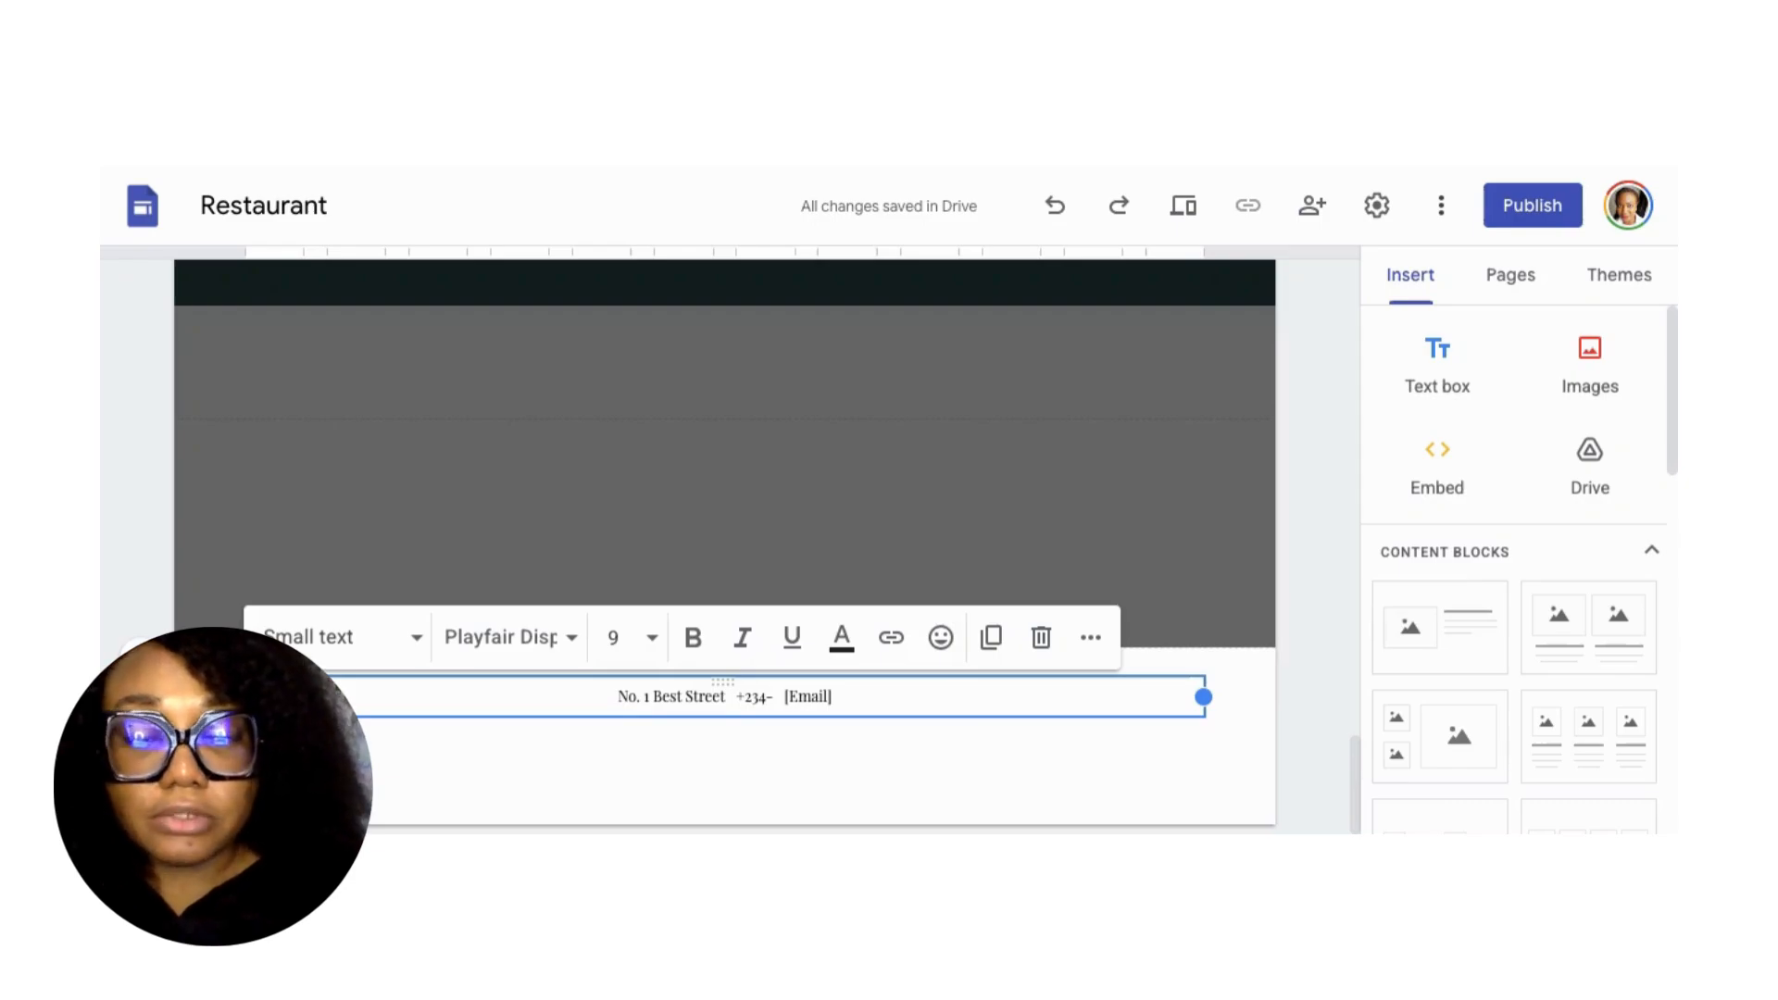
{"action": "type", "text": "123-45"}
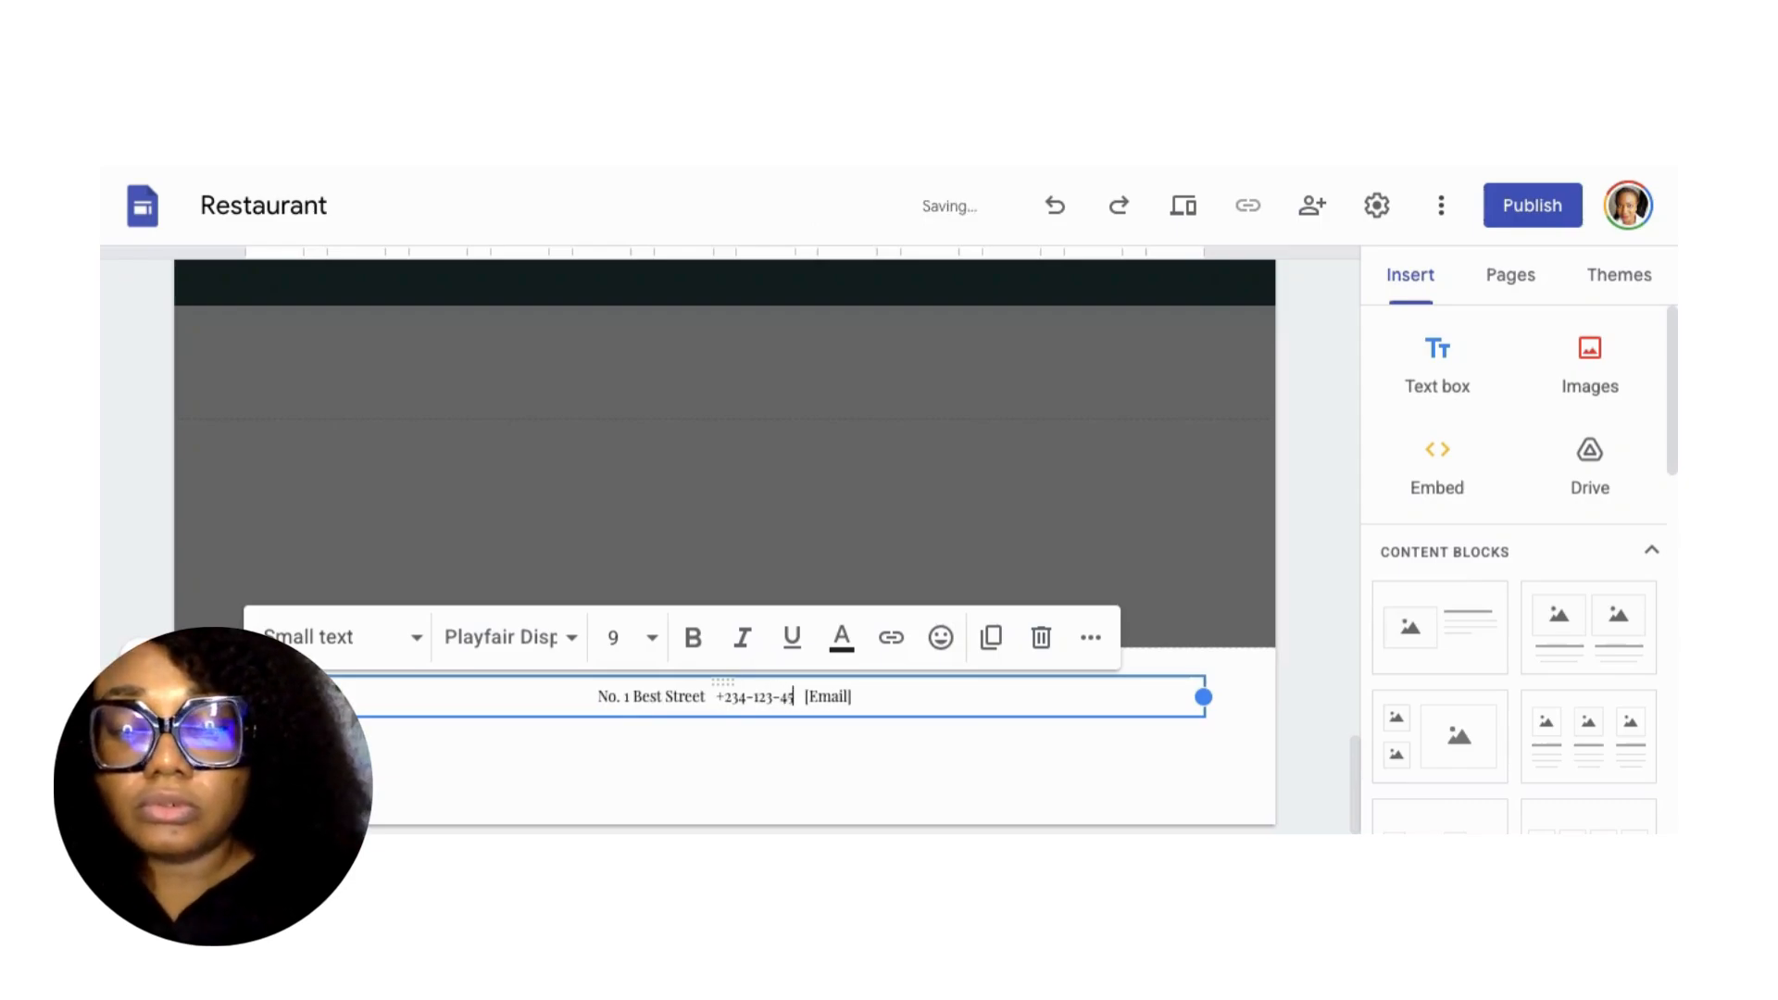
{"action": "type", "text": "6-7890"}
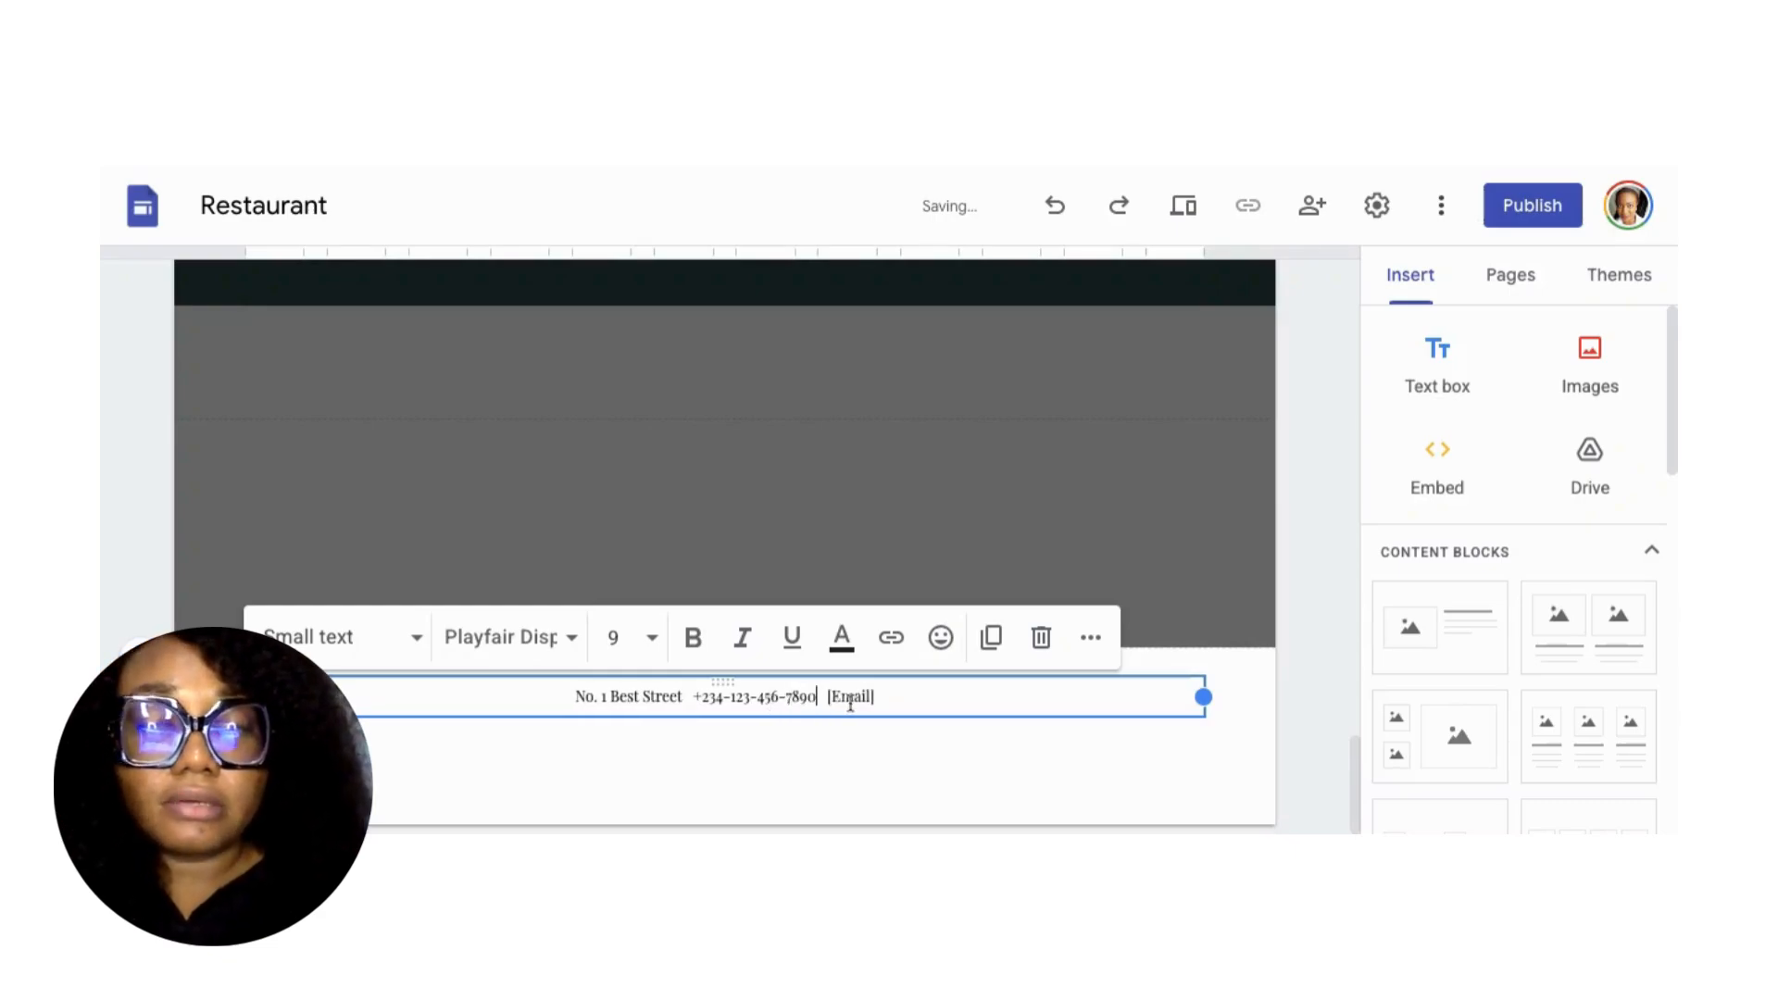
{"action": "left_click_drag", "start_coordinate": [828, 698], "coordinate": [876, 699]}
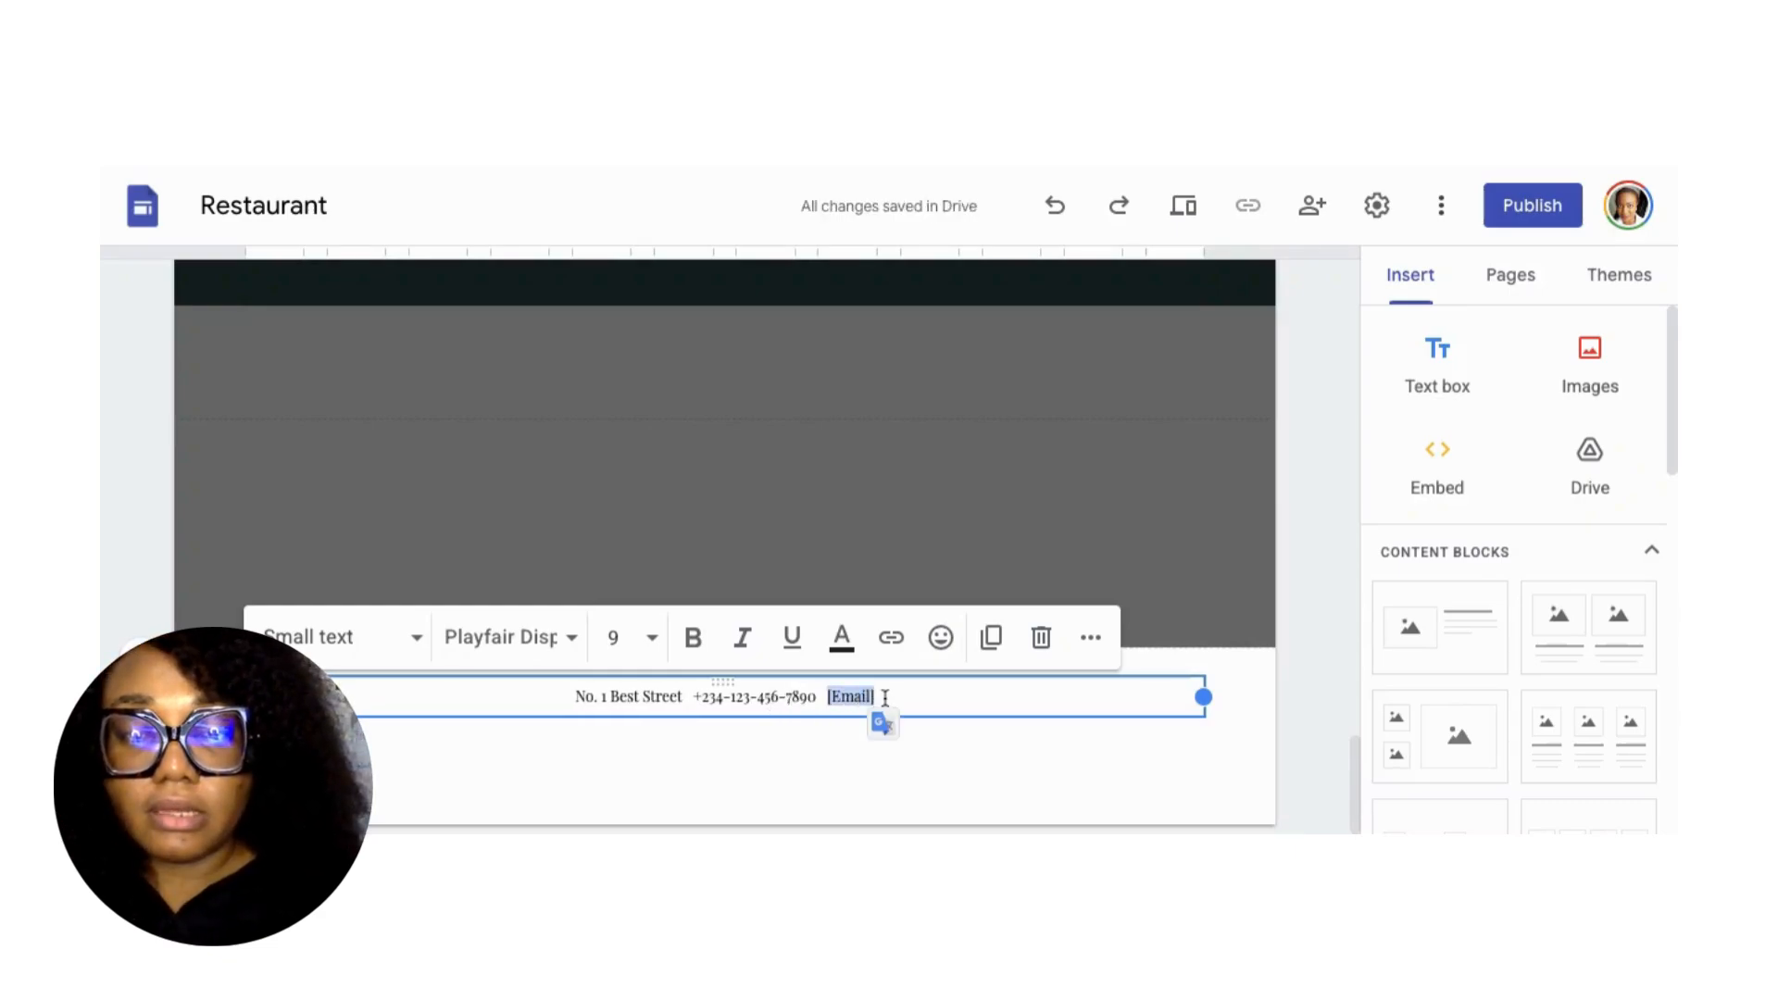
{"action": "type", "text": "email"}
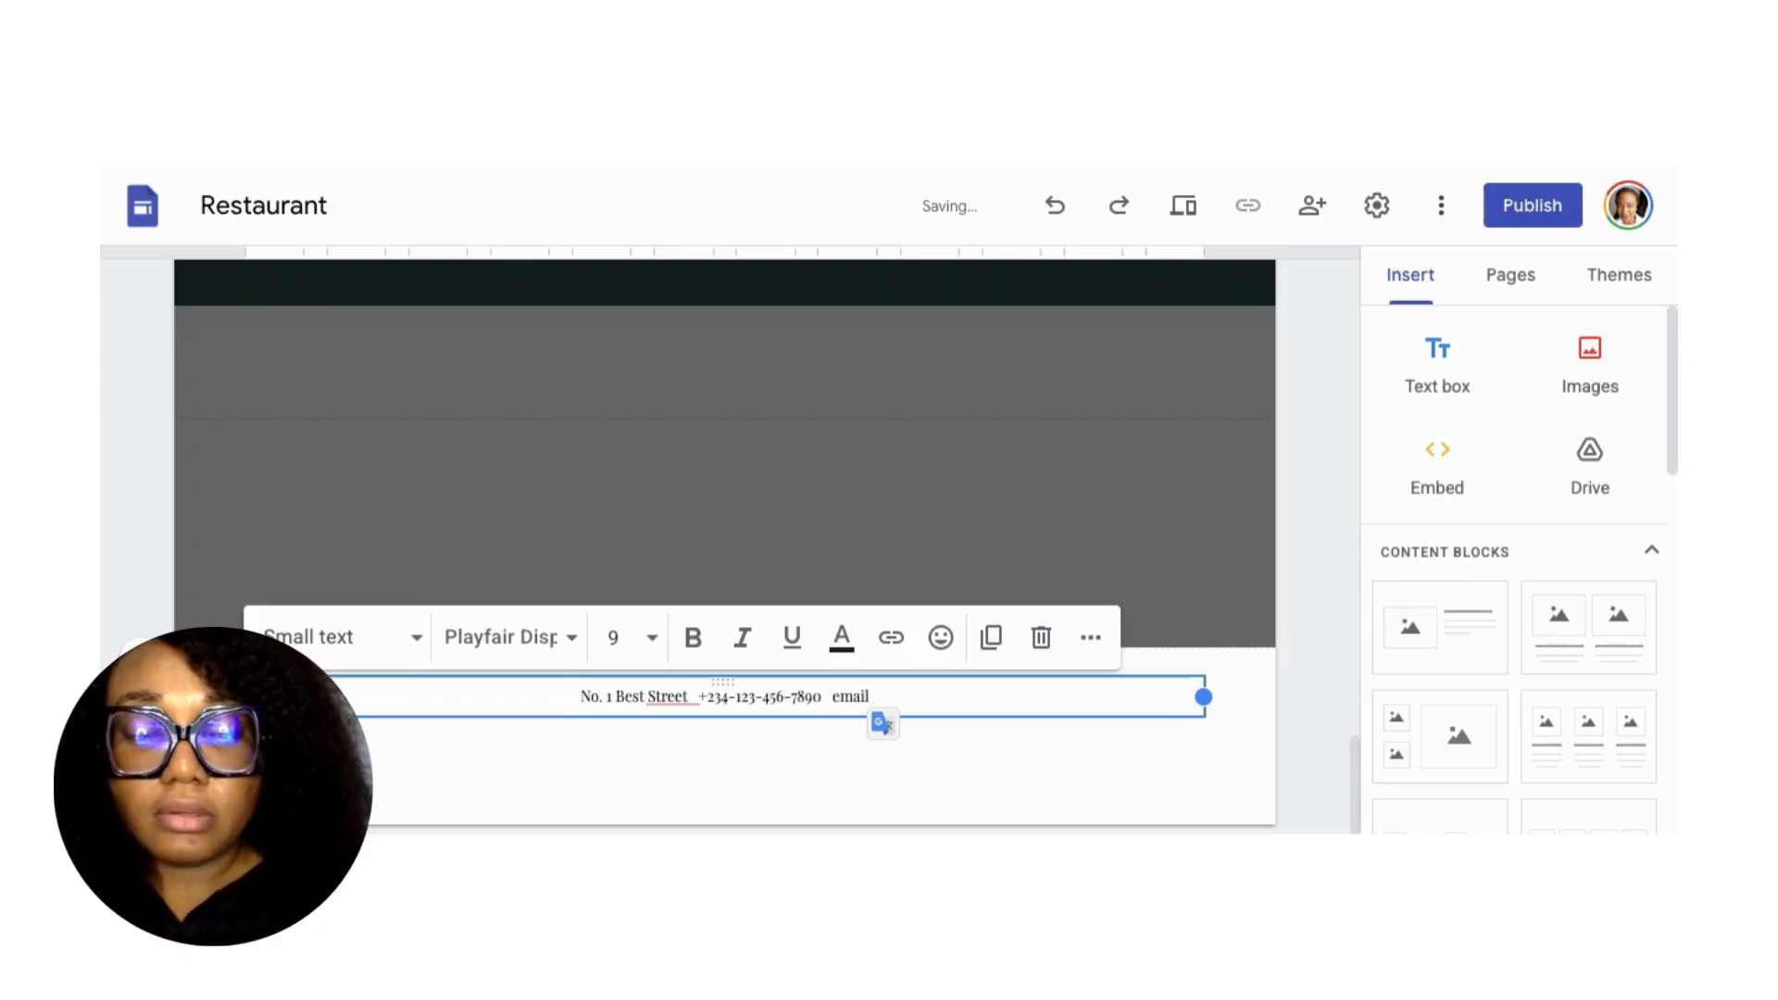
{"action": "type", "text": "@ema"}
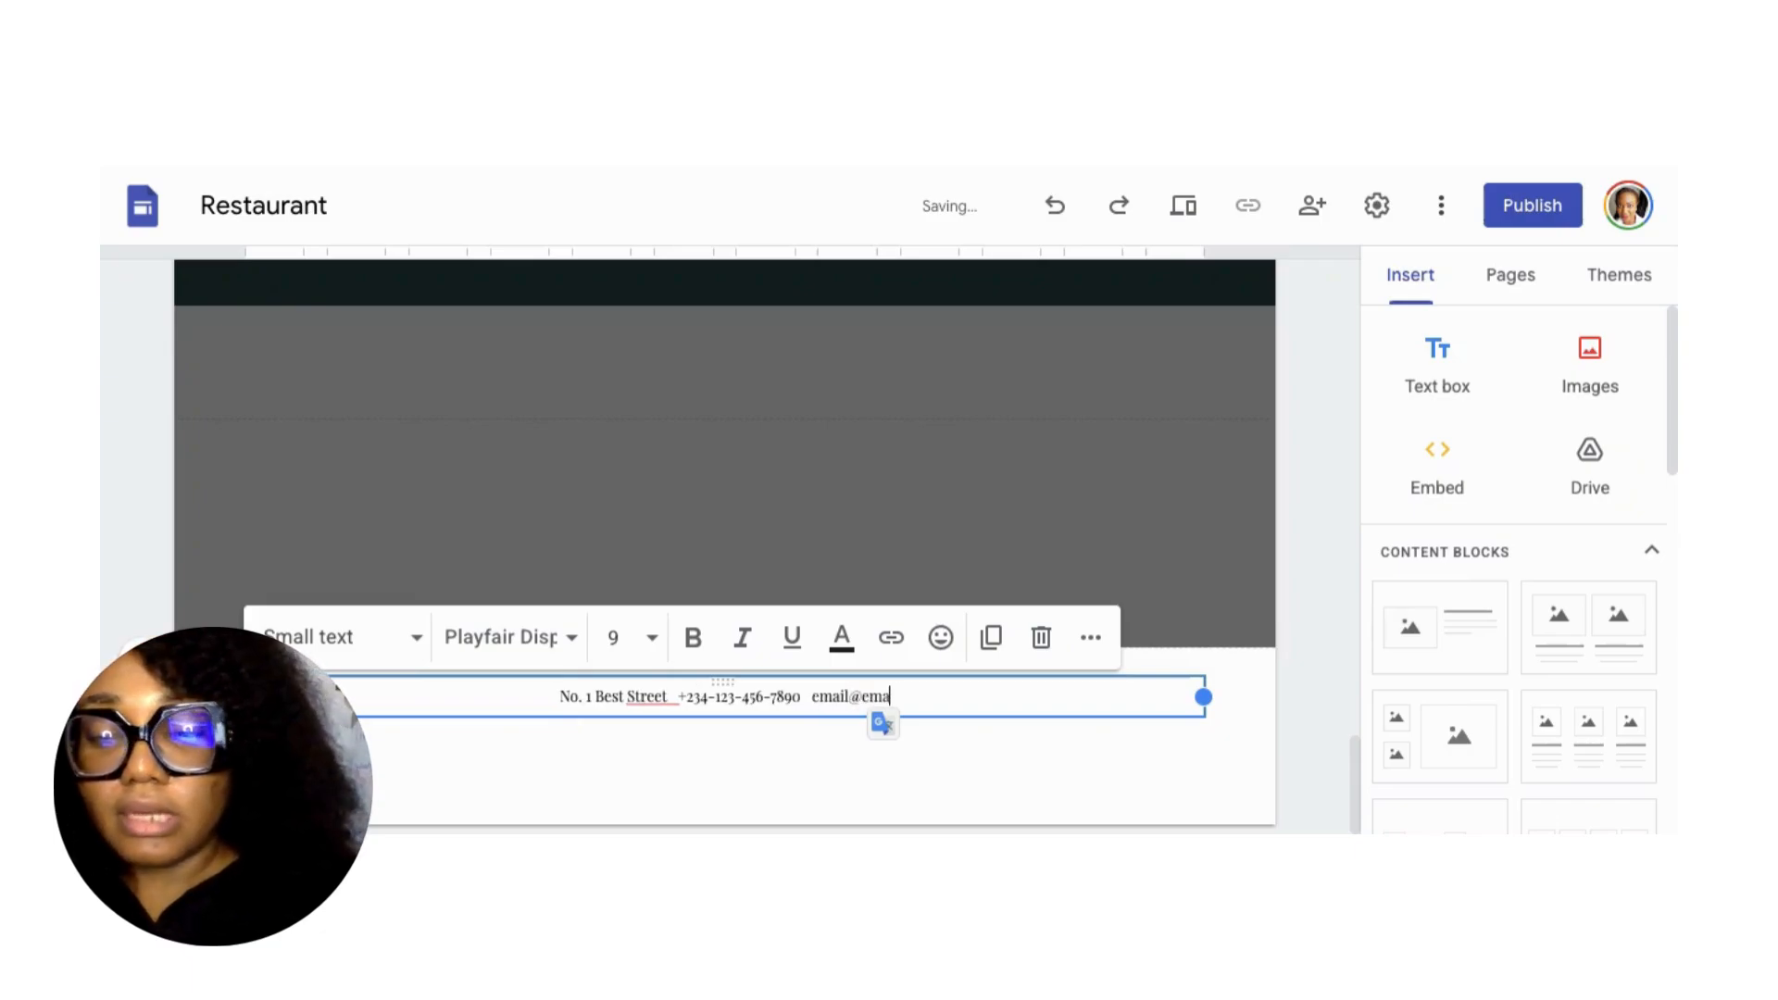
{"action": "type", "text": "il.com"}
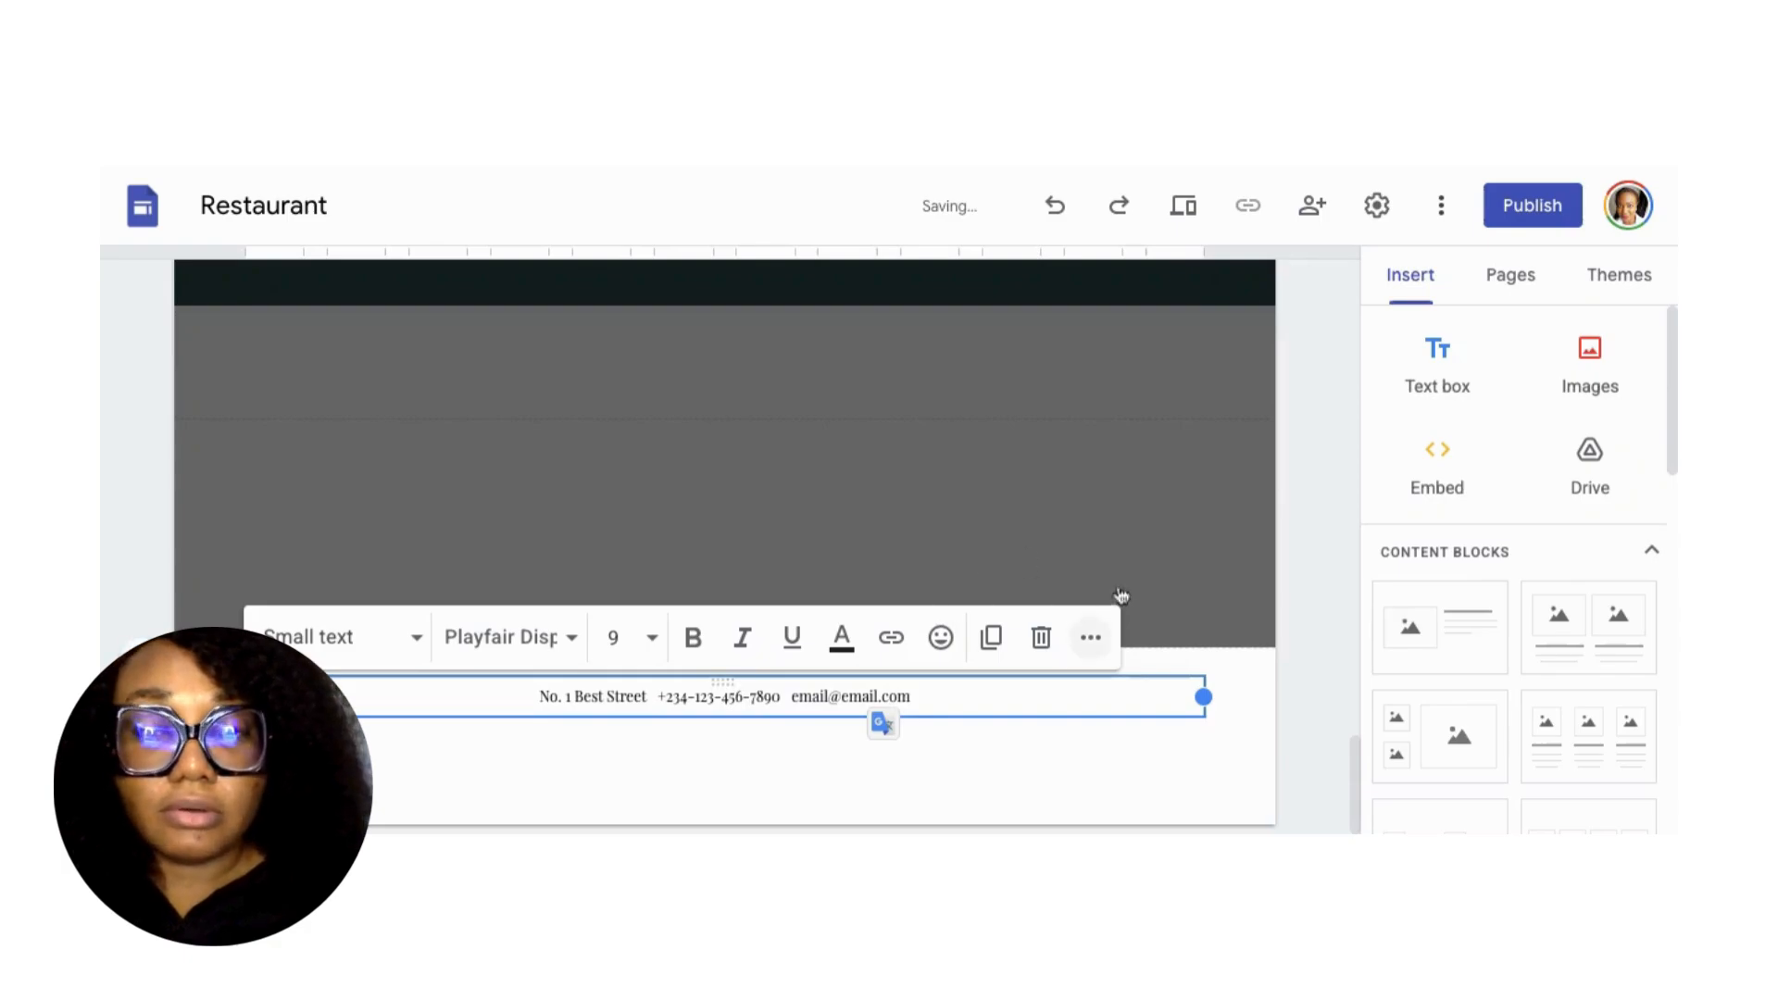
{"action": "left_click", "coordinate": [1326, 656]}
Switch the Diplomat theme's colour from dark green to the burgundy swatch.
{"action": "scroll", "coordinate": [963, 615], "scroll_direction": "up", "scroll_amount": 3}
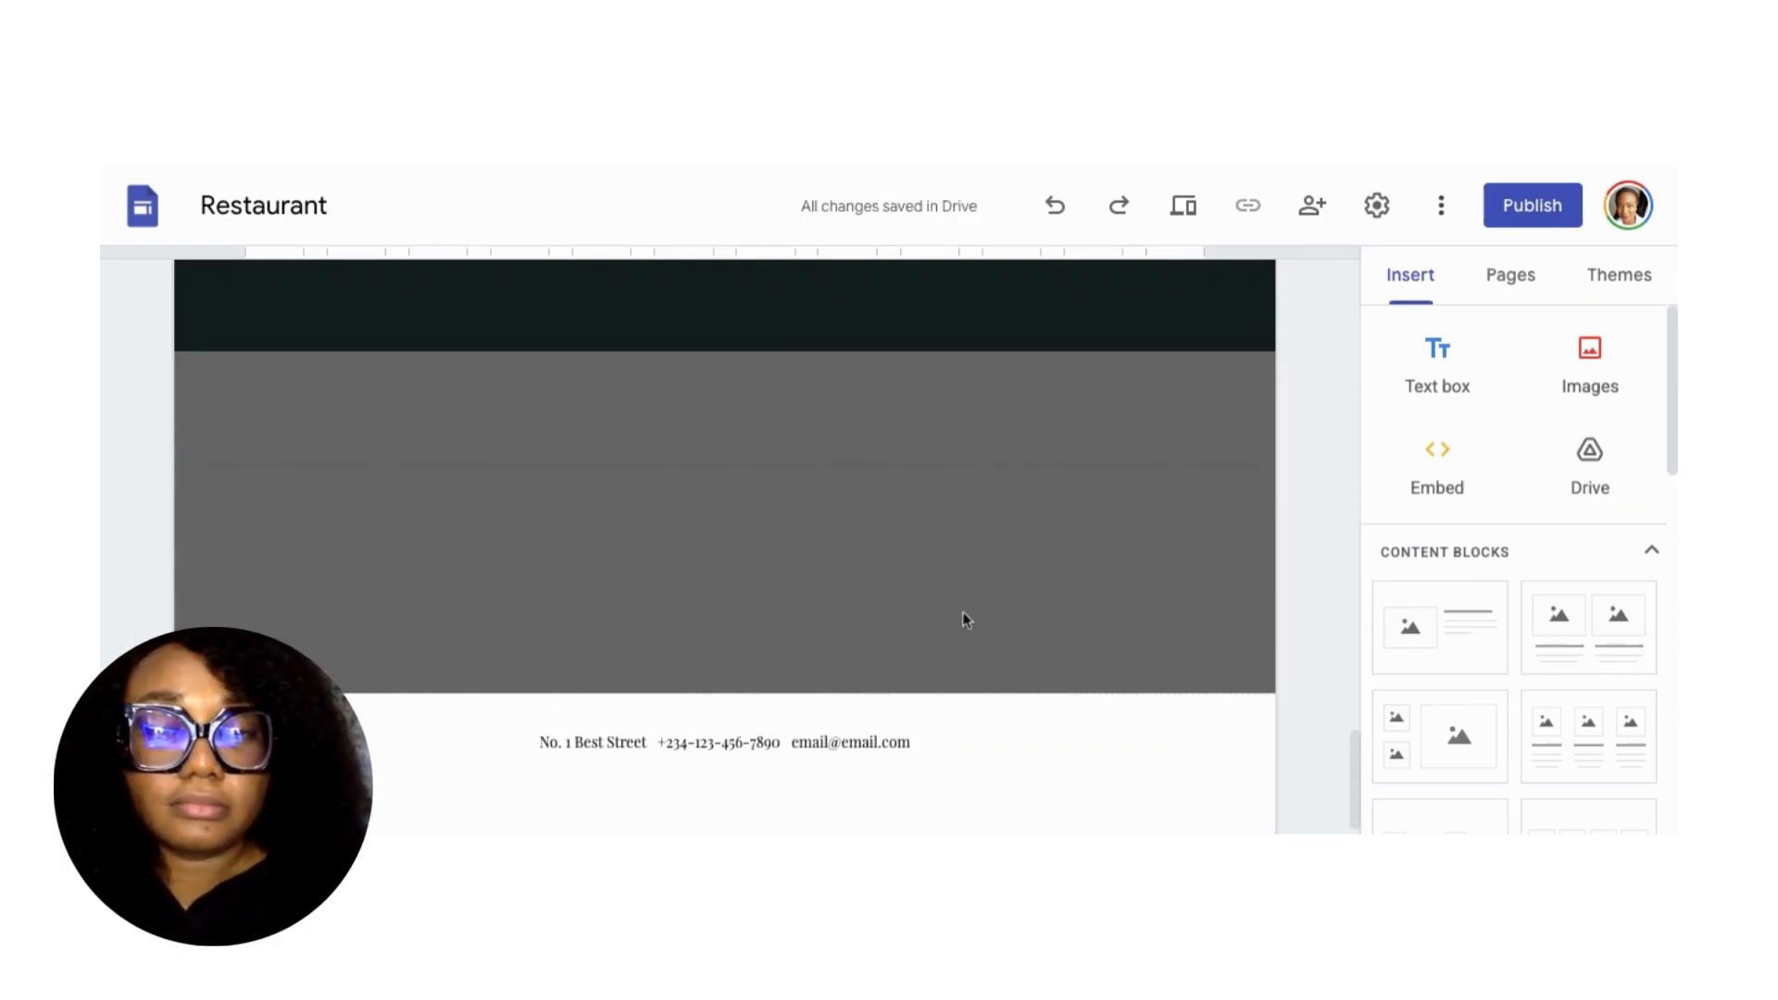
{"action": "scroll", "coordinate": [963, 615], "scroll_direction": "down", "scroll_amount": 1}
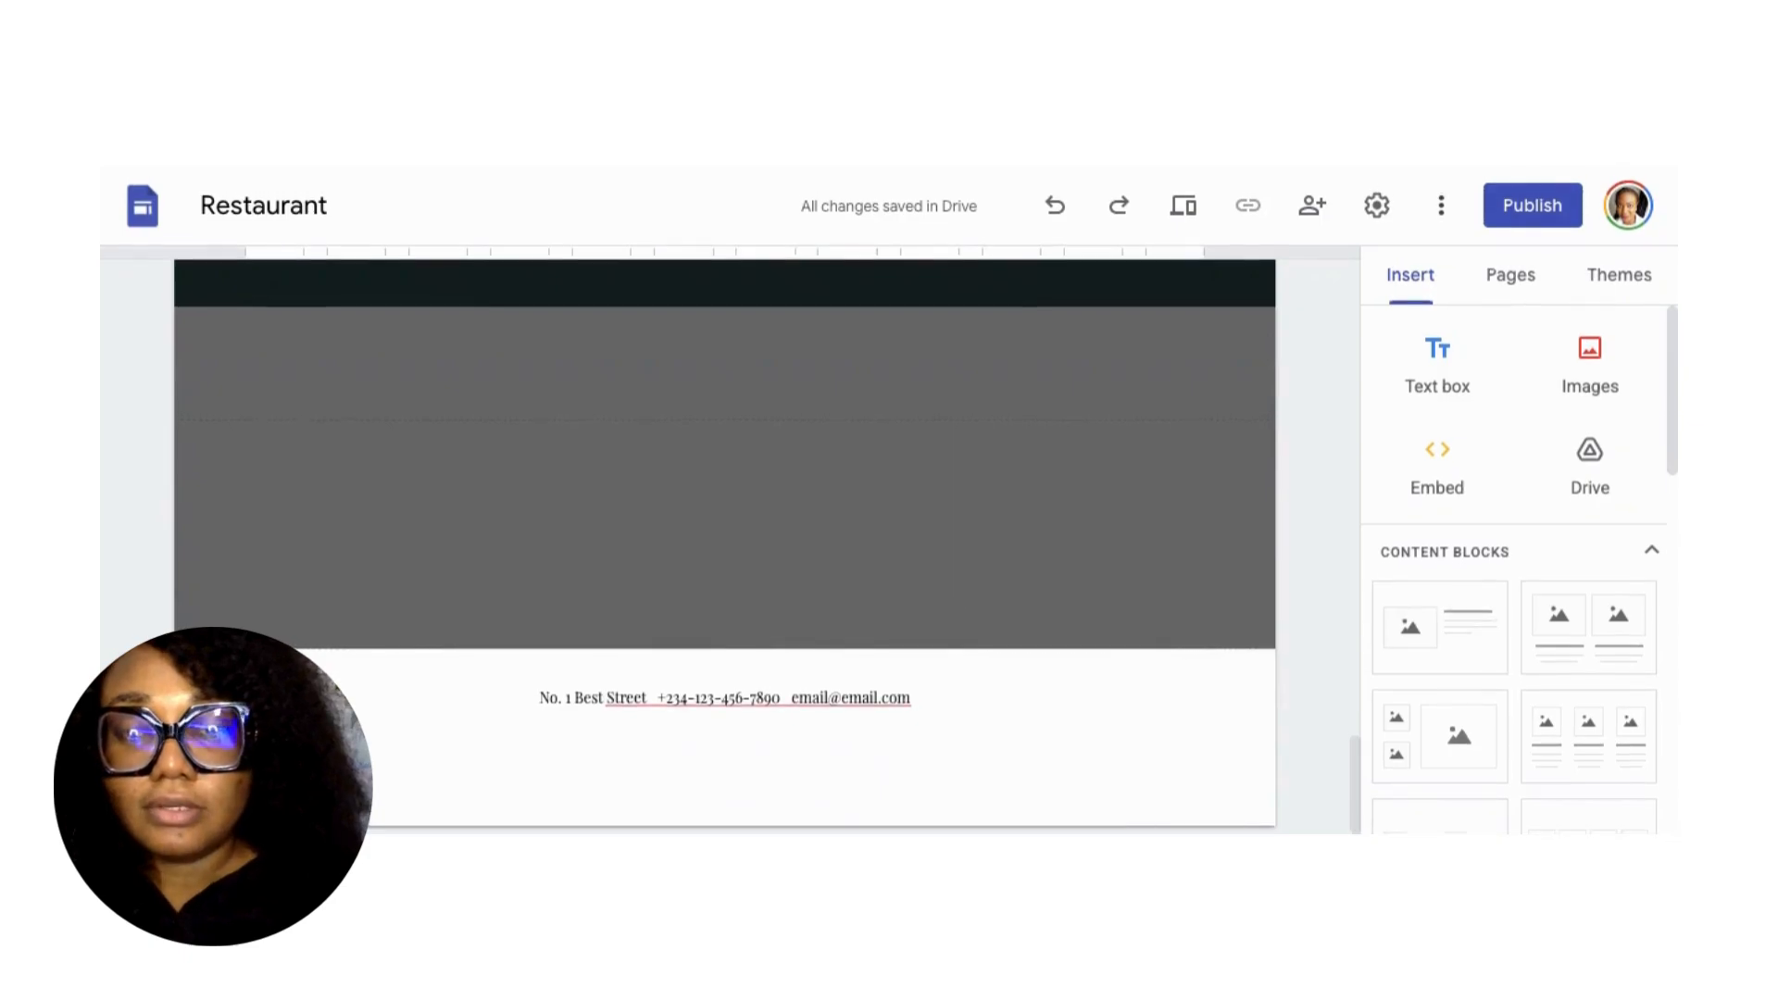
{"action": "scroll", "coordinate": [963, 615], "scroll_direction": "up", "scroll_amount": 8}
{"action": "scroll", "coordinate": [726, 546], "scroll_direction": "up", "scroll_amount": 5}
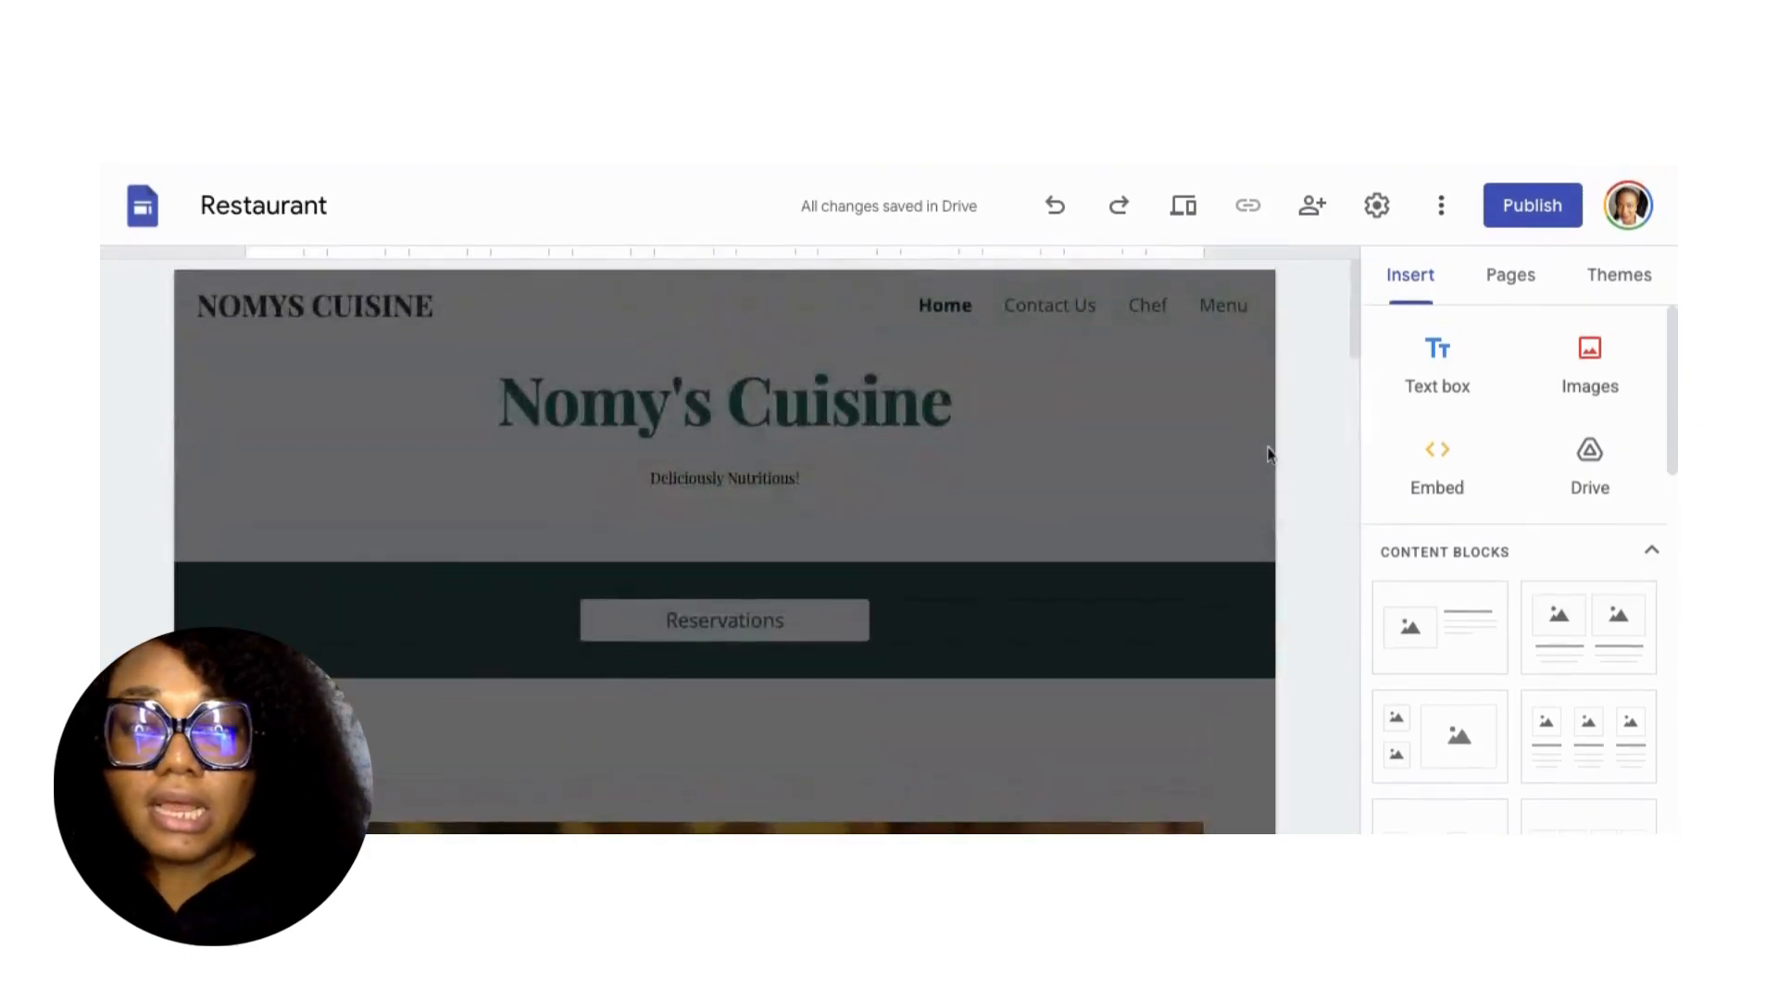
{"action": "left_click", "coordinate": [1618, 276]}
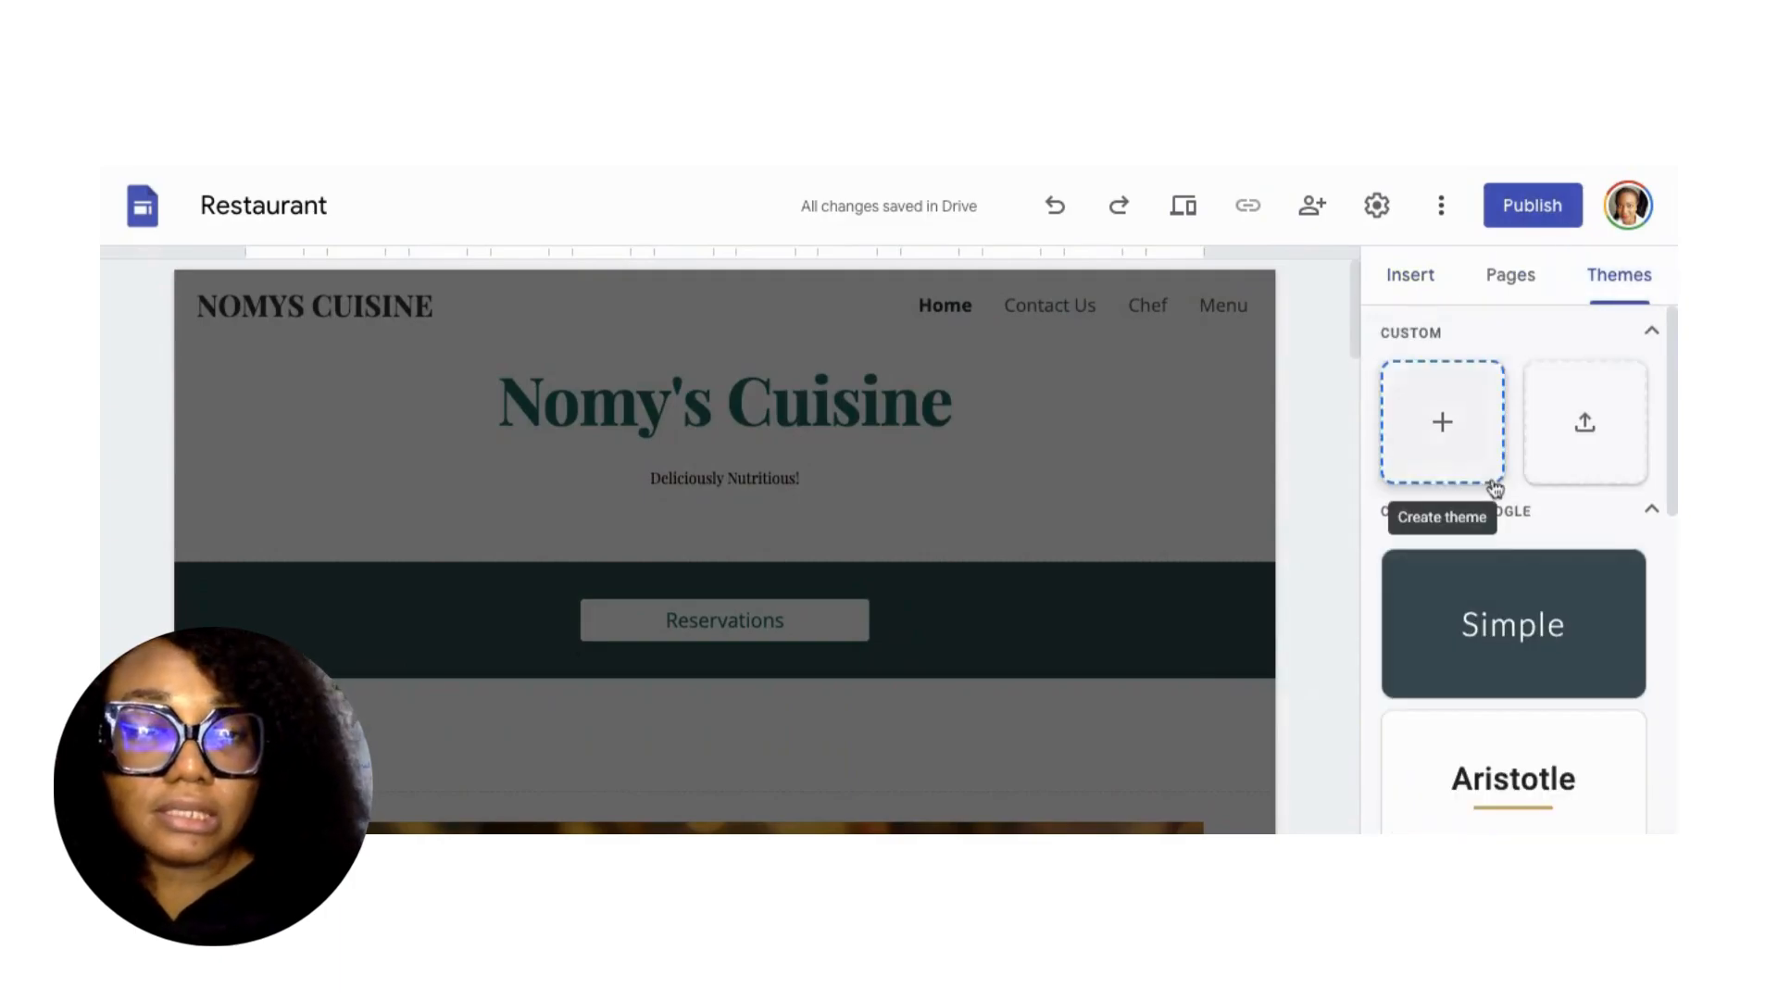
{"action": "scroll", "coordinate": [1507, 554], "scroll_direction": "down", "scroll_amount": 2}
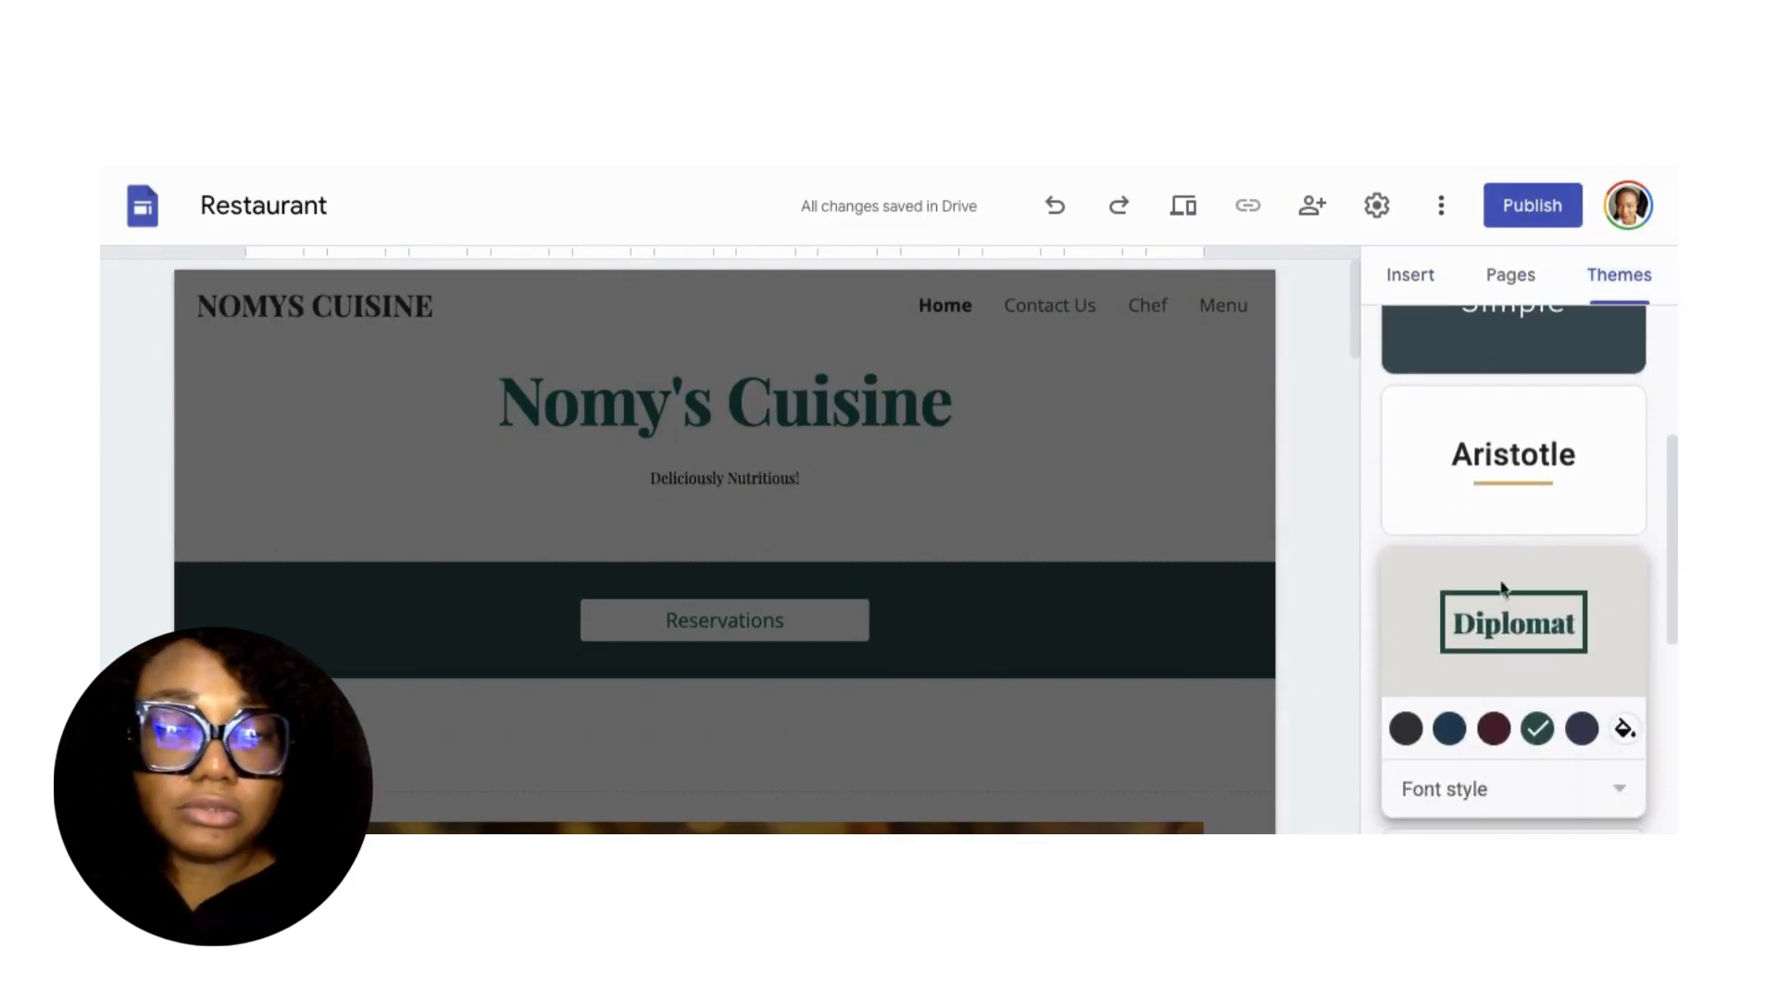
{"action": "left_click", "coordinate": [1492, 732]}
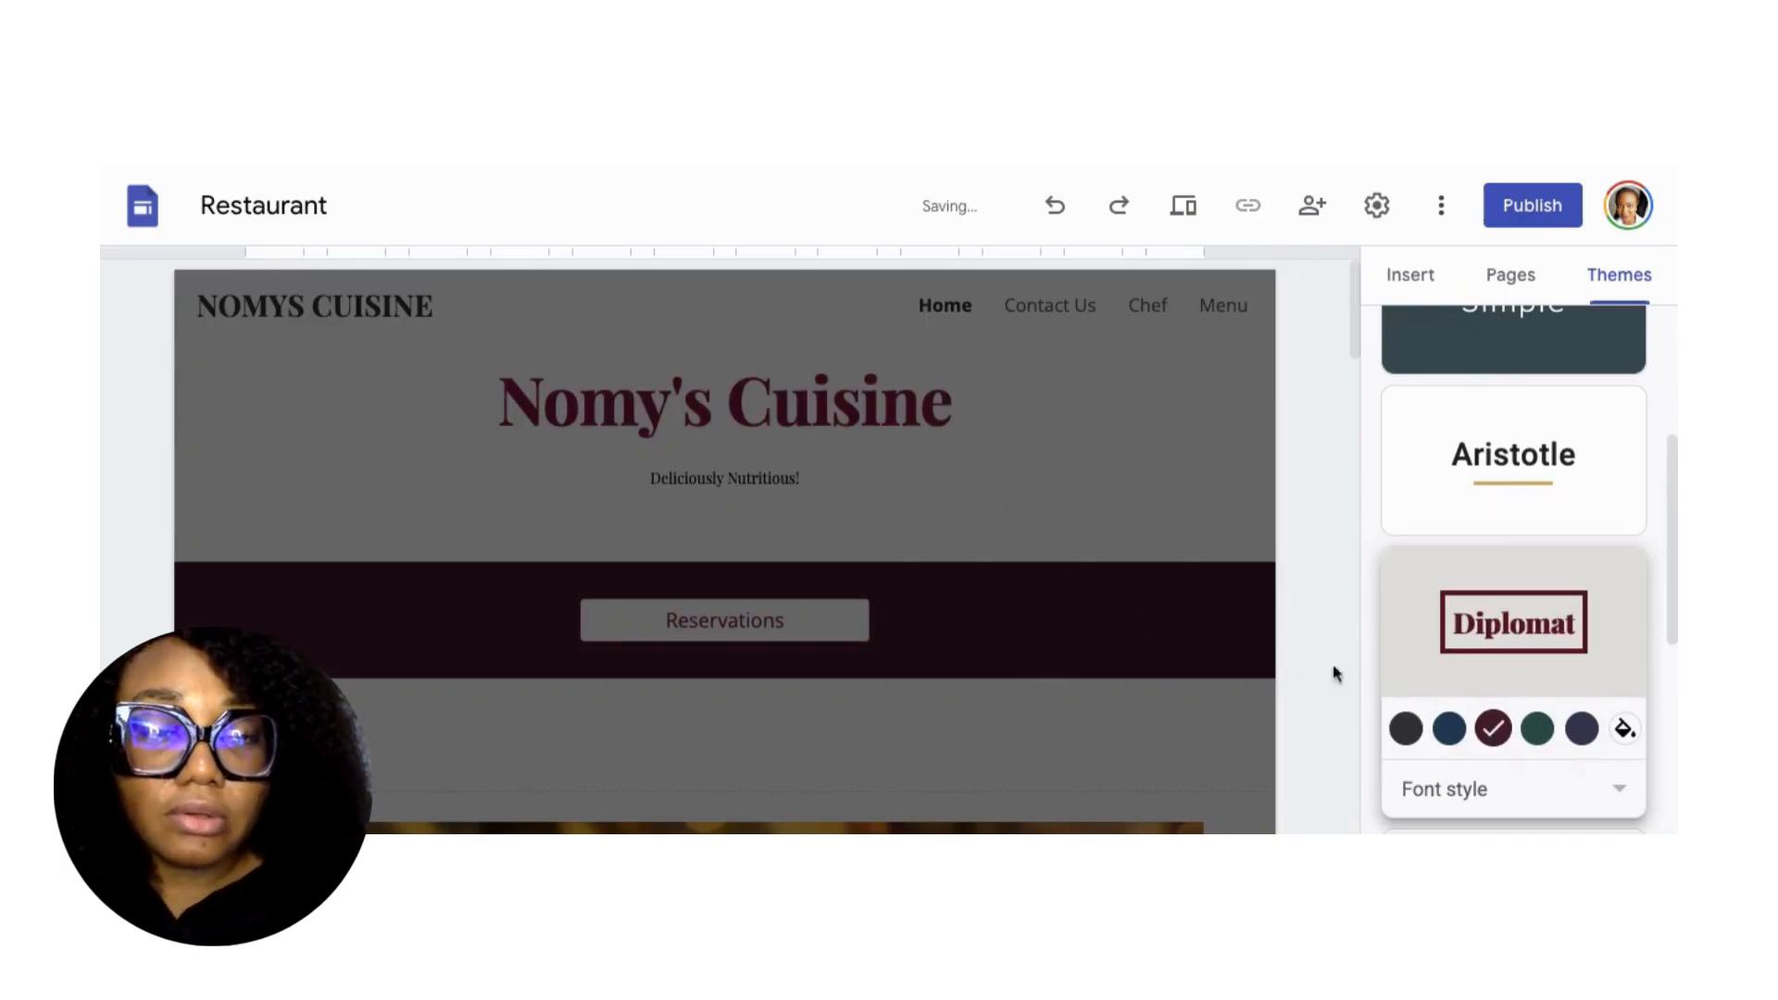
Try the Impression theme, then return to the burgundy Diplomat theme.
{"action": "scroll", "coordinate": [1482, 690], "scroll_direction": "down", "scroll_amount": 2}
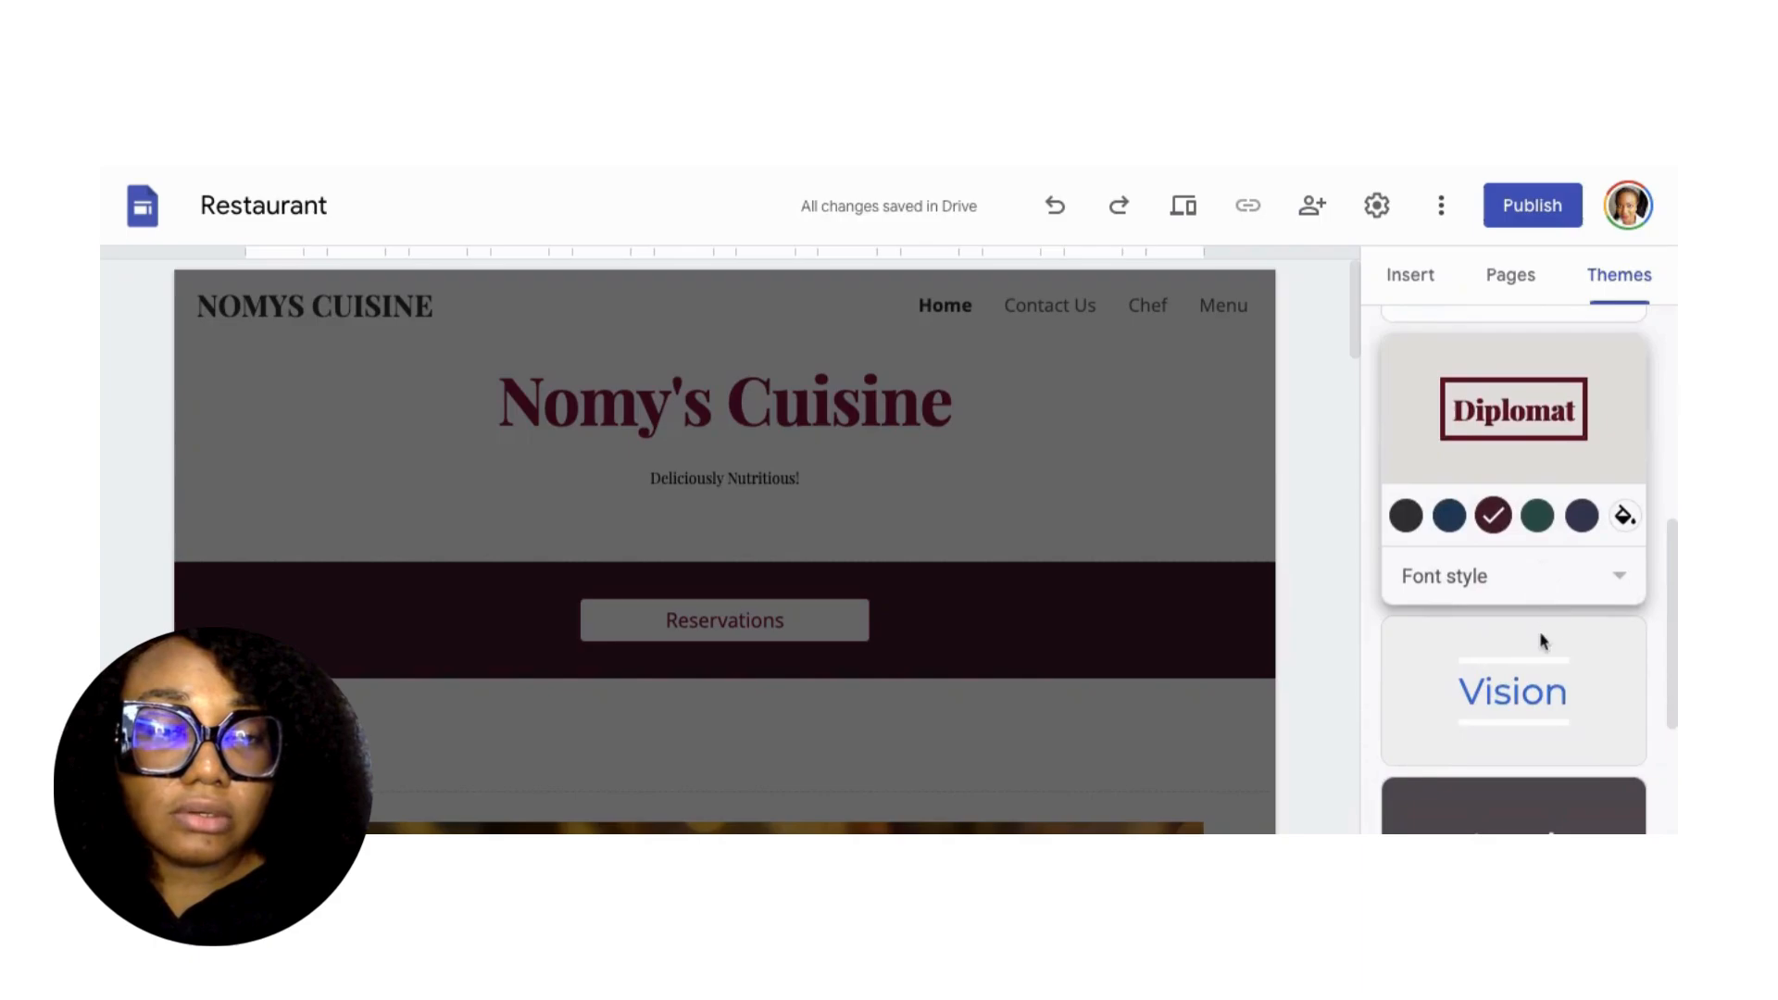
{"action": "scroll", "coordinate": [1537, 644], "scroll_direction": "down", "scroll_amount": 3}
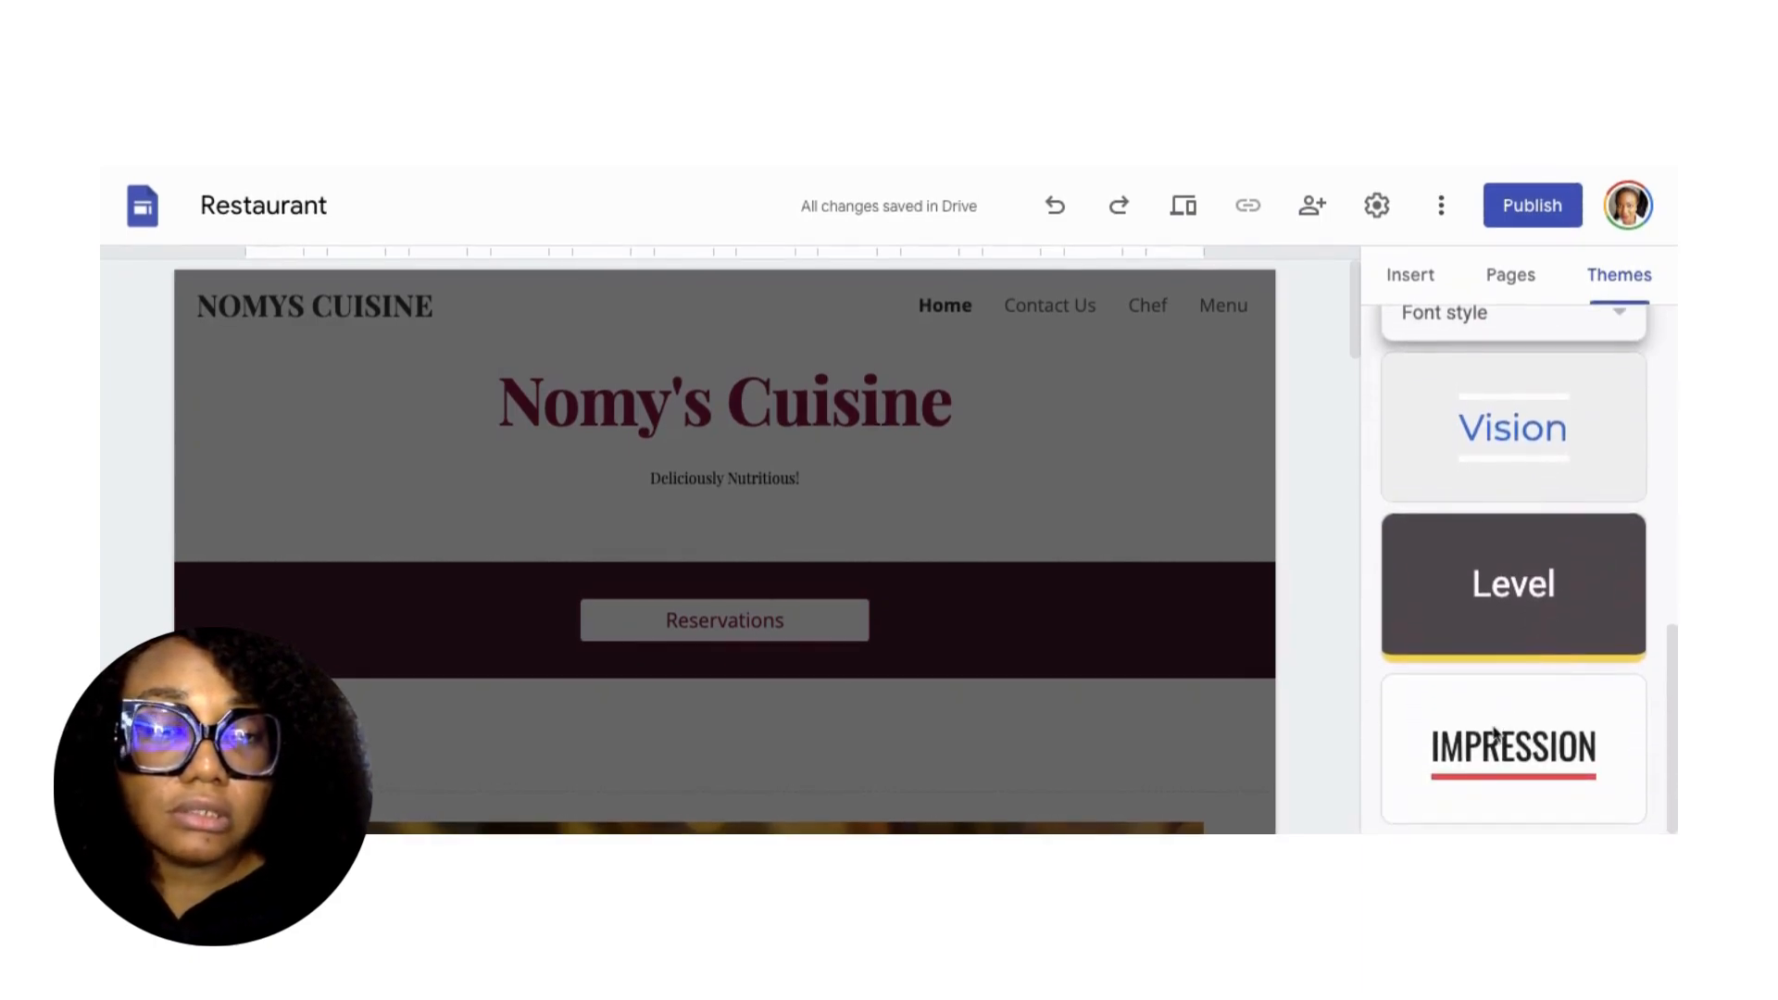
{"action": "left_click", "coordinate": [1493, 735]}
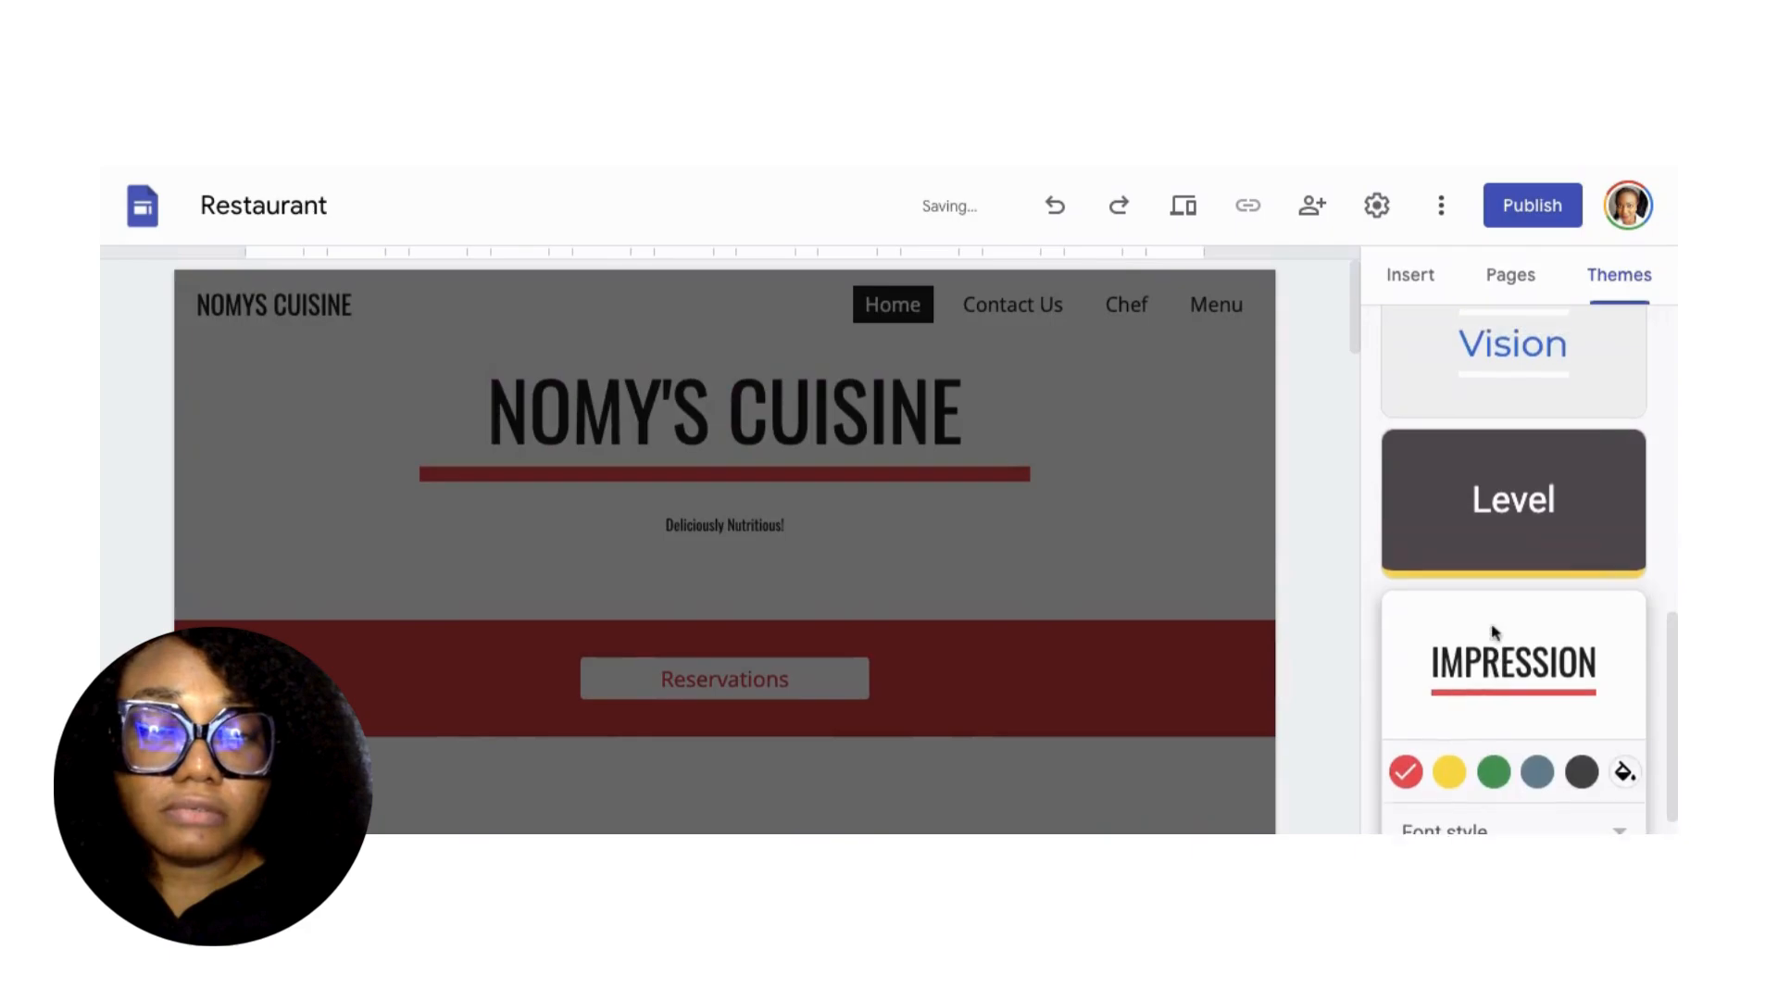
{"action": "scroll", "coordinate": [1493, 632], "scroll_direction": "up", "scroll_amount": 1}
{"action": "scroll", "coordinate": [1493, 633], "scroll_direction": "down", "scroll_amount": 2}
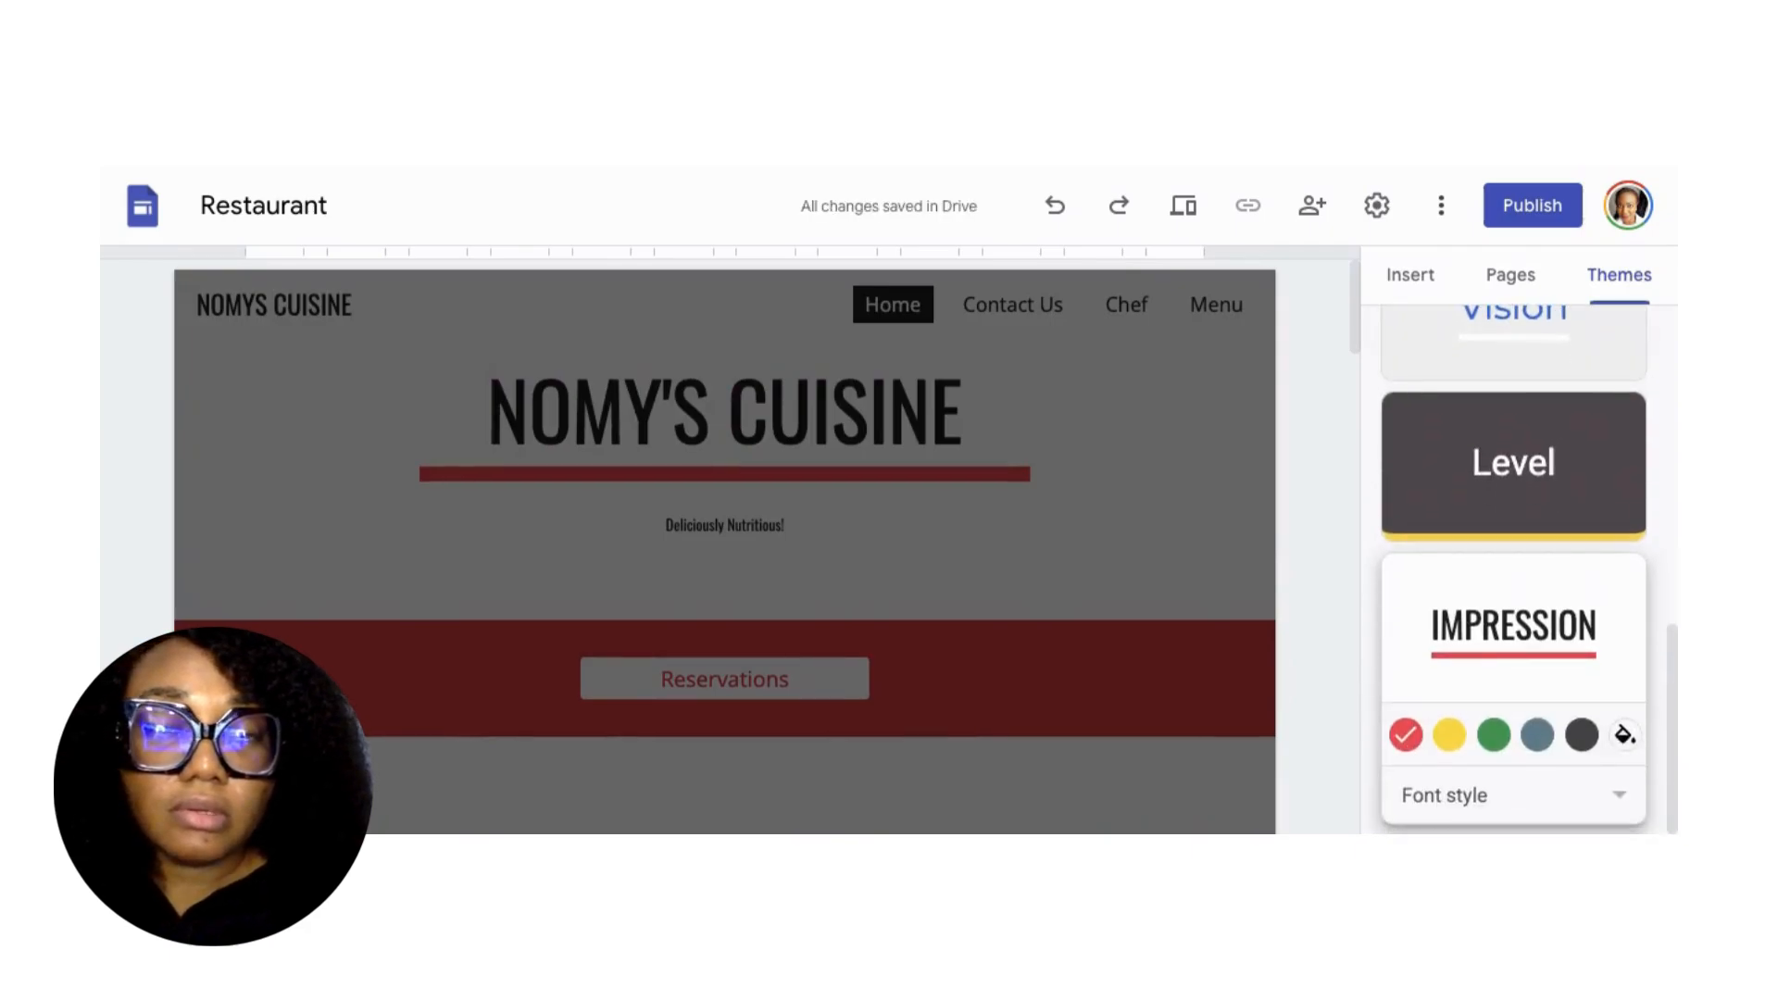
{"action": "scroll", "coordinate": [1492, 632], "scroll_direction": "up", "scroll_amount": 3}
{"action": "scroll", "coordinate": [1495, 627], "scroll_direction": "up", "scroll_amount": 2}
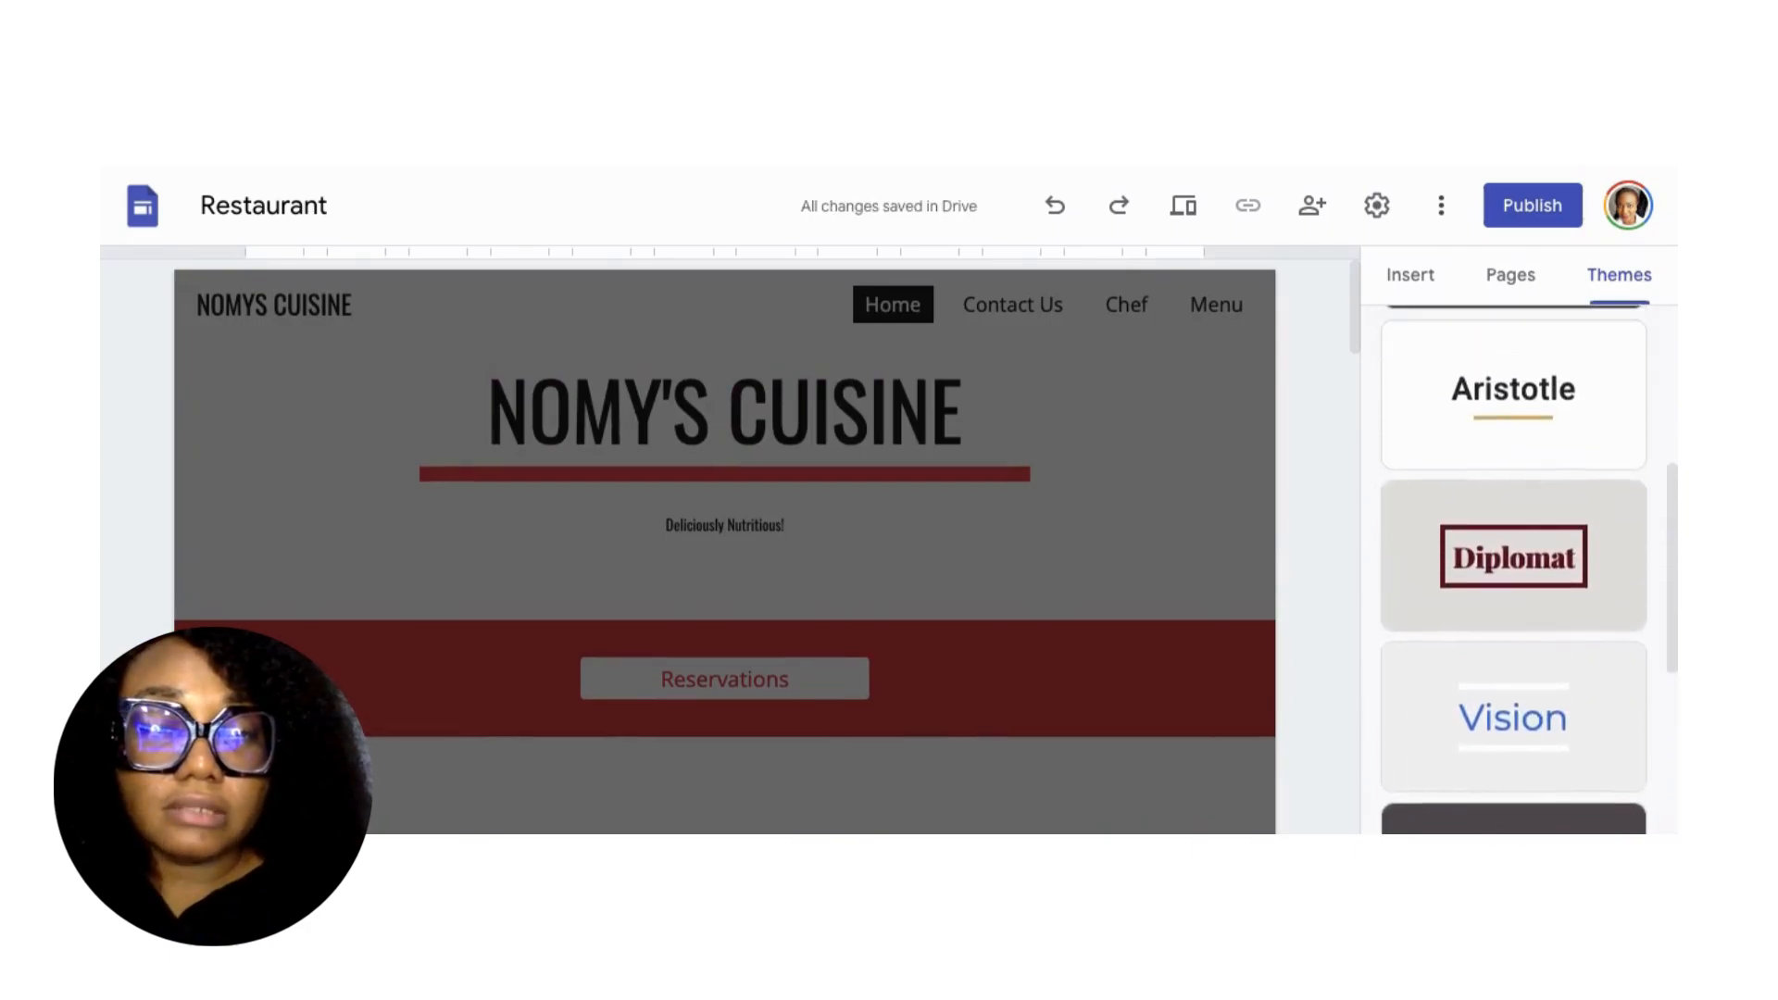
{"action": "left_click", "coordinate": [1493, 628]}
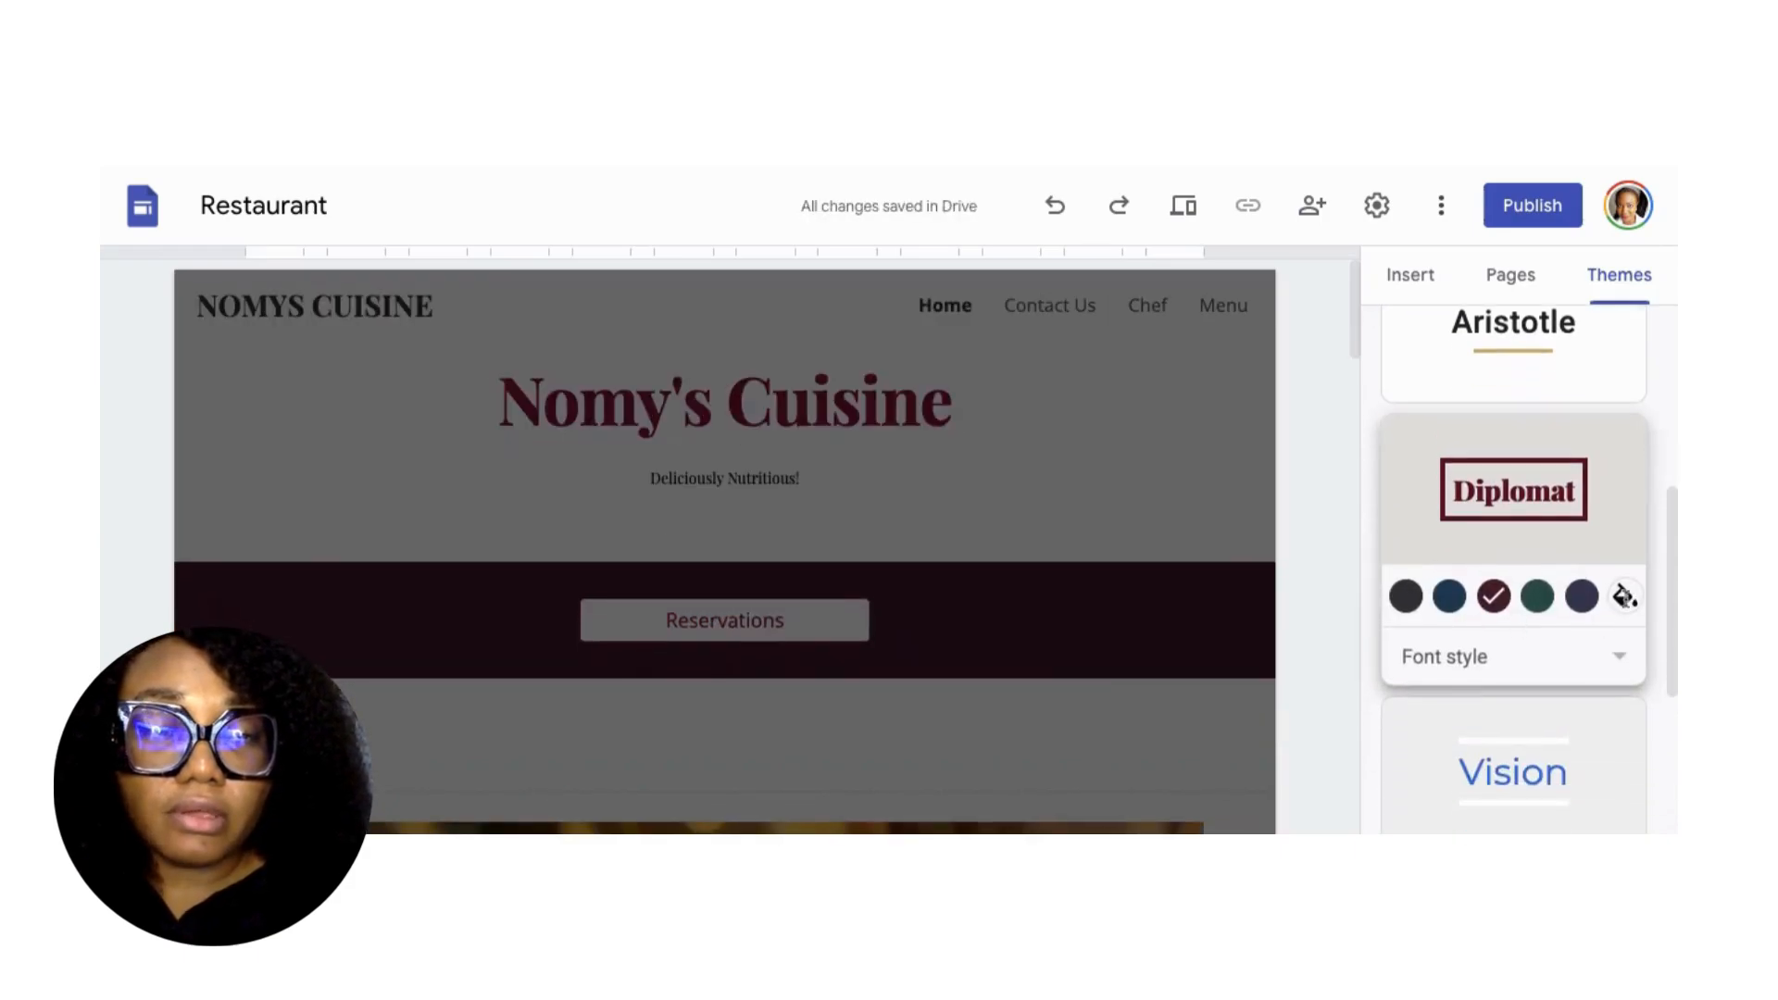
Try a custom yellow theme colour shifted toward red, then revert to burgundy.
{"action": "left_click", "coordinate": [1622, 597]}
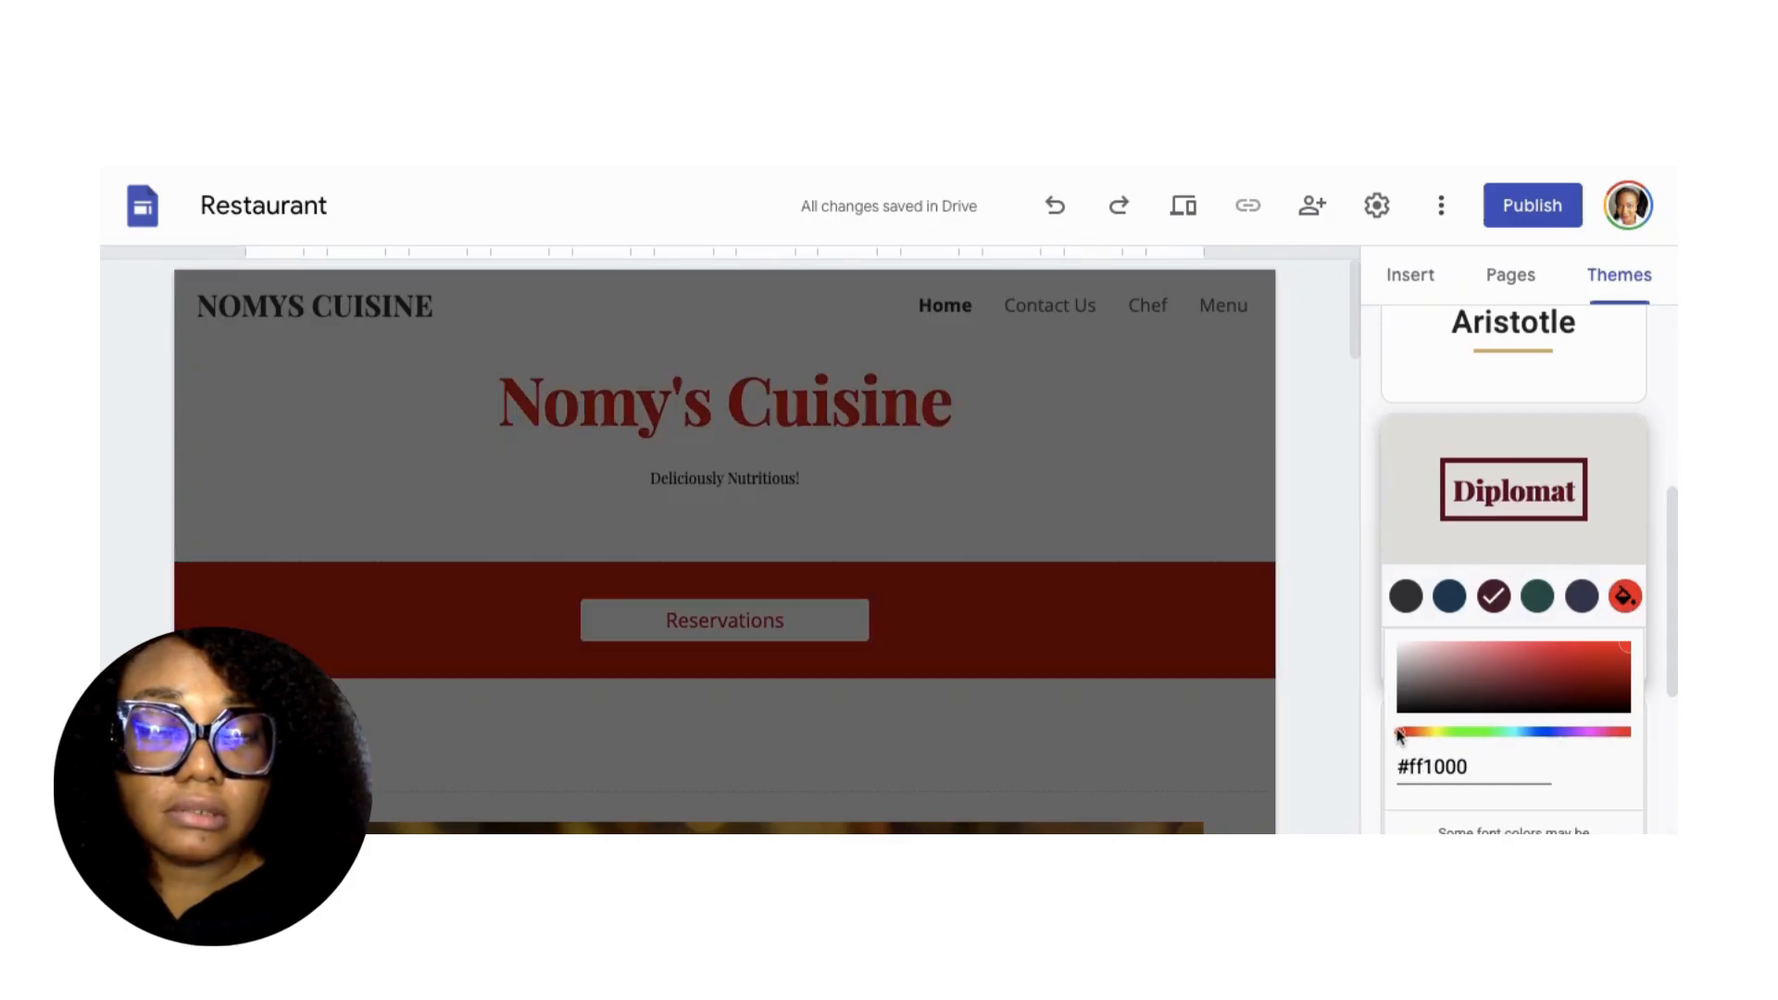
{"action": "left_click", "coordinate": [1431, 734]}
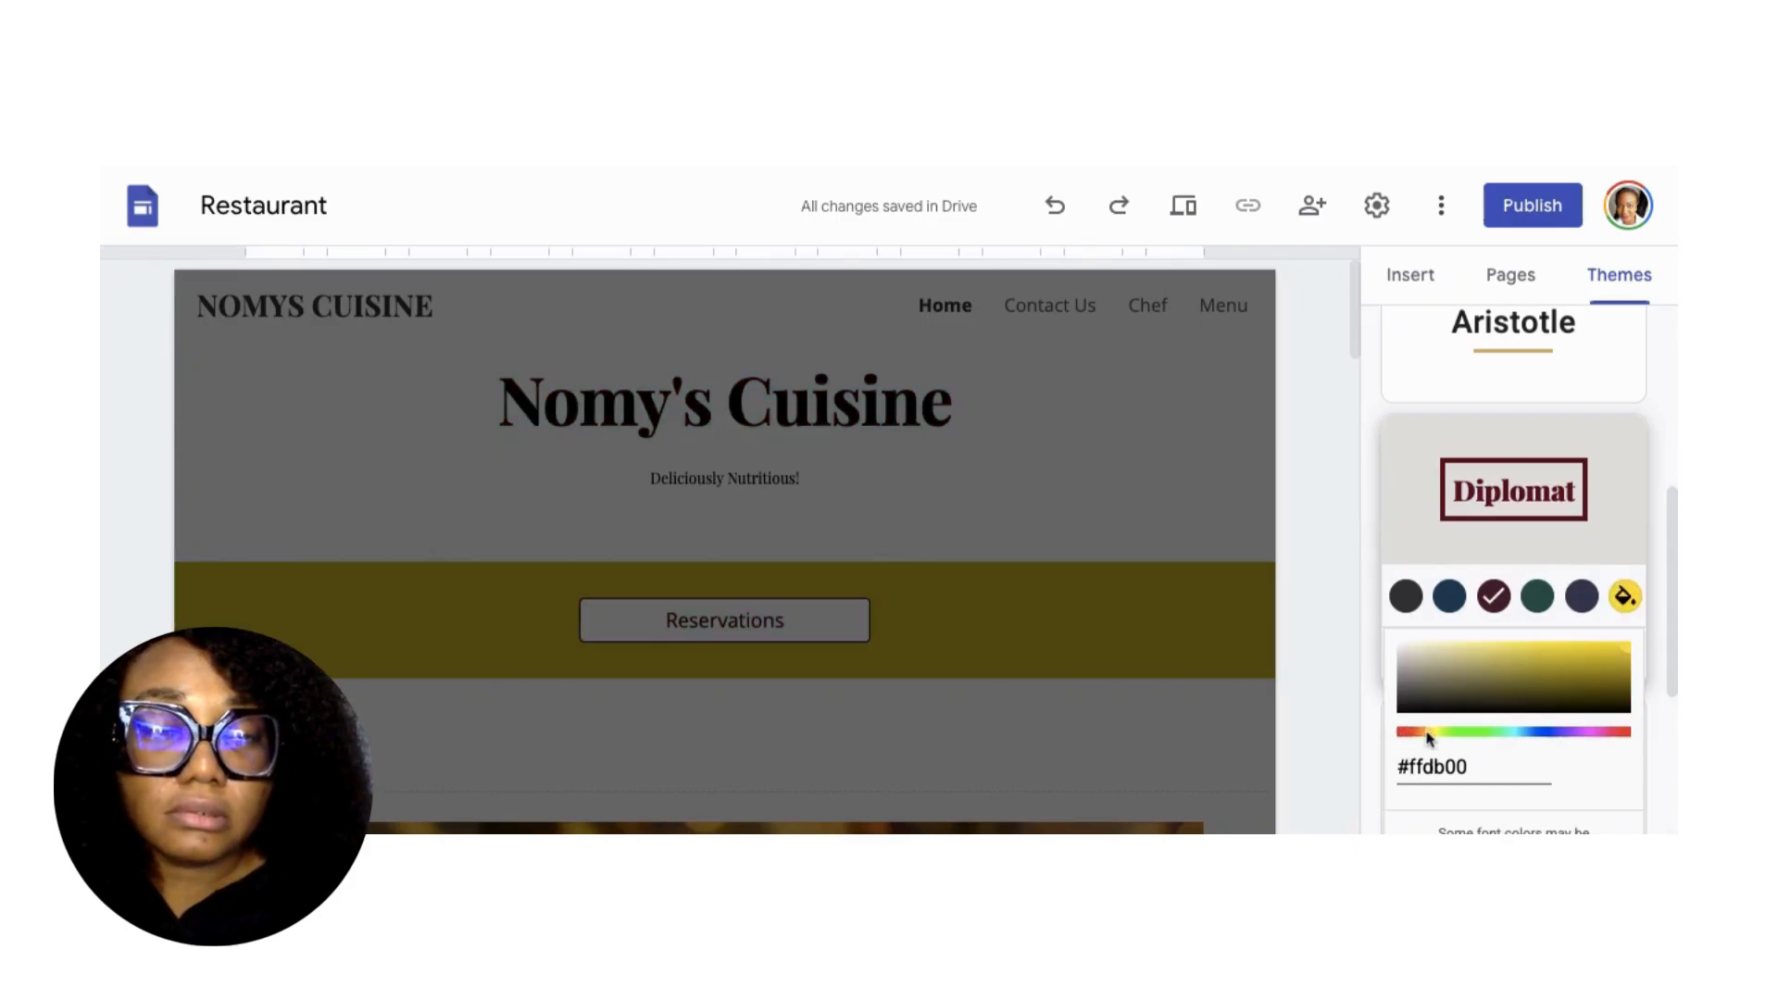
{"action": "mouse_move", "coordinate": [1424, 734]}
{"action": "left_mouse_down"}
{"action": "mouse_move", "coordinate": [1403, 731]}
{"action": "mouse_move", "coordinate": [1476, 729]}
{"action": "mouse_move", "coordinate": [1404, 731]}
{"action": "left_mouse_up"}
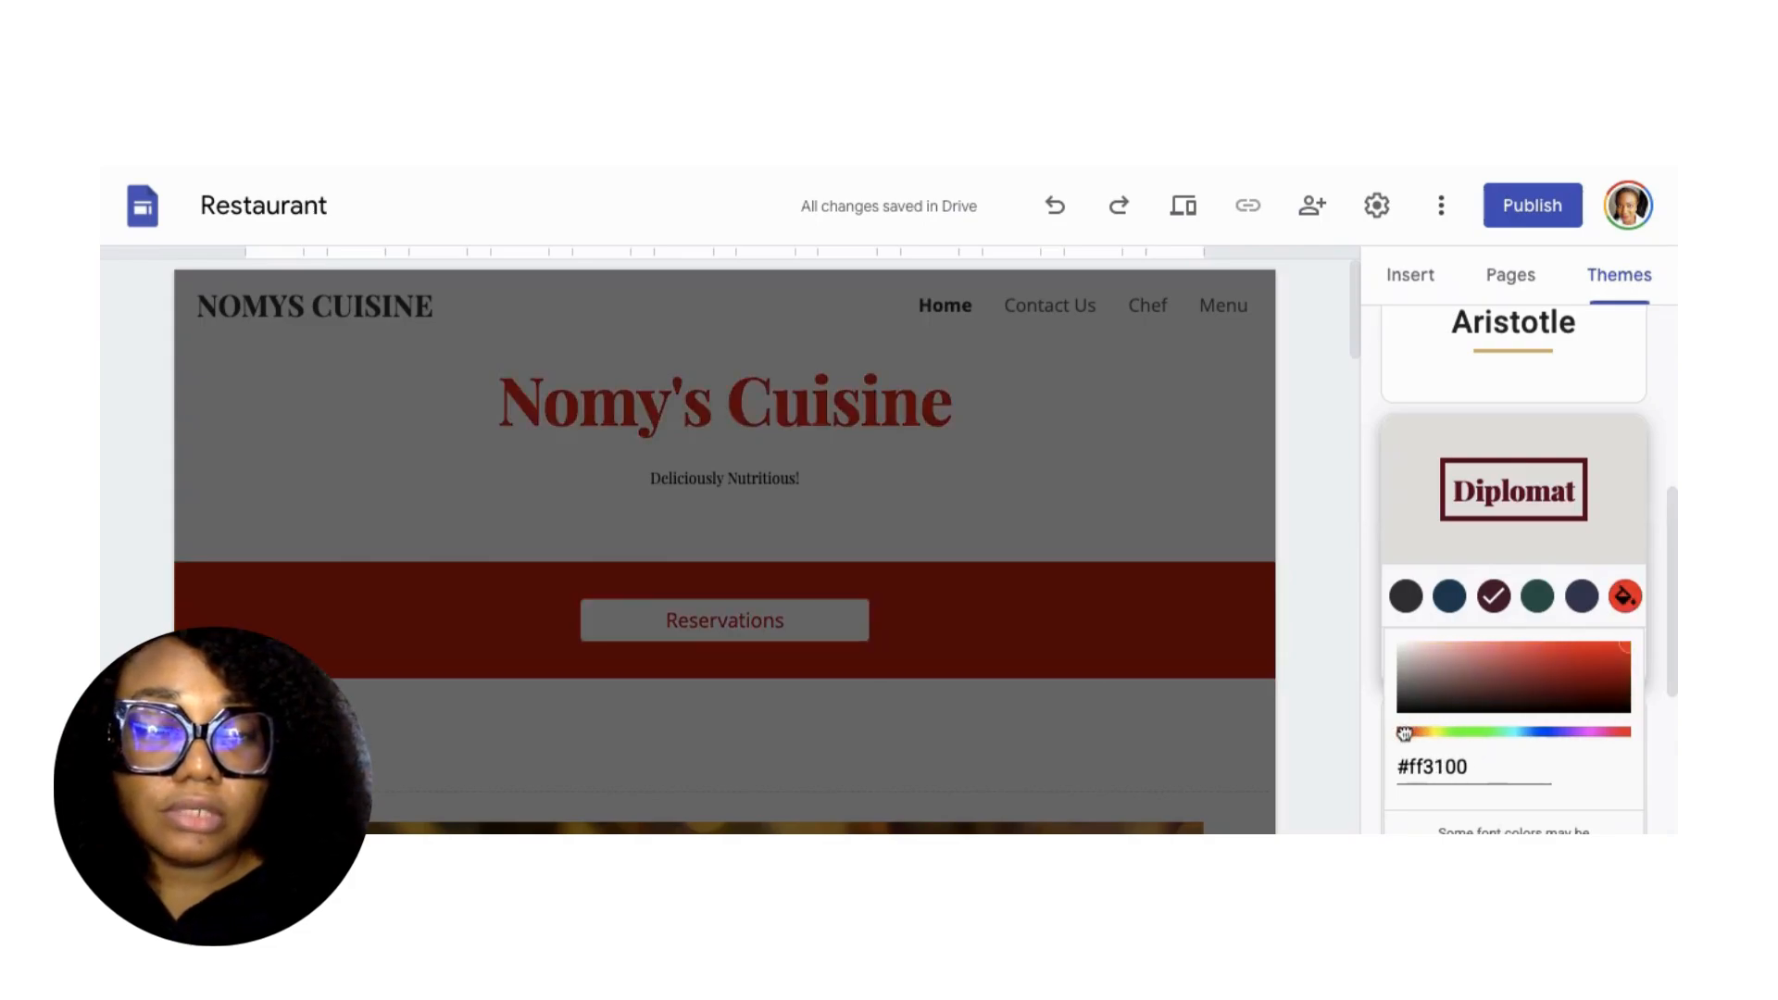
{"action": "left_click", "coordinate": [1493, 596]}
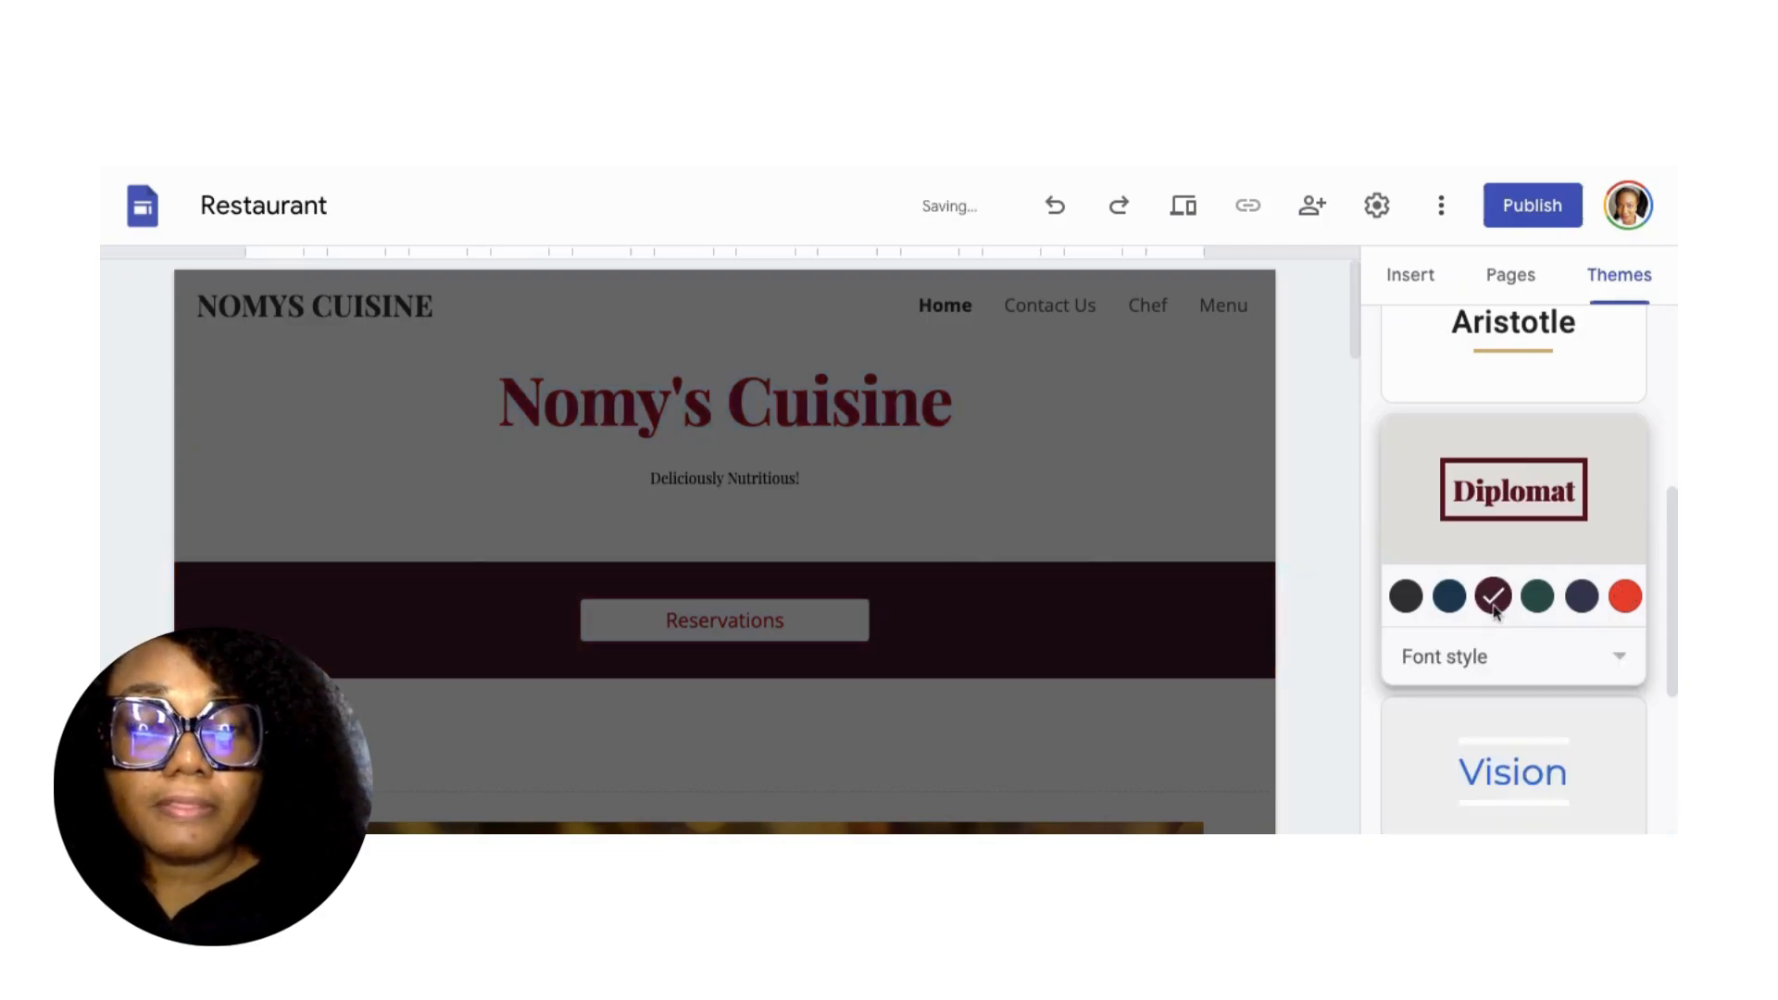
Try the Light and Heavy font styles, then settle on Classic.
{"action": "scroll", "coordinate": [1543, 545], "scroll_direction": "up", "scroll_amount": 3}
{"action": "scroll", "coordinate": [1574, 584], "scroll_direction": "down", "scroll_amount": 3}
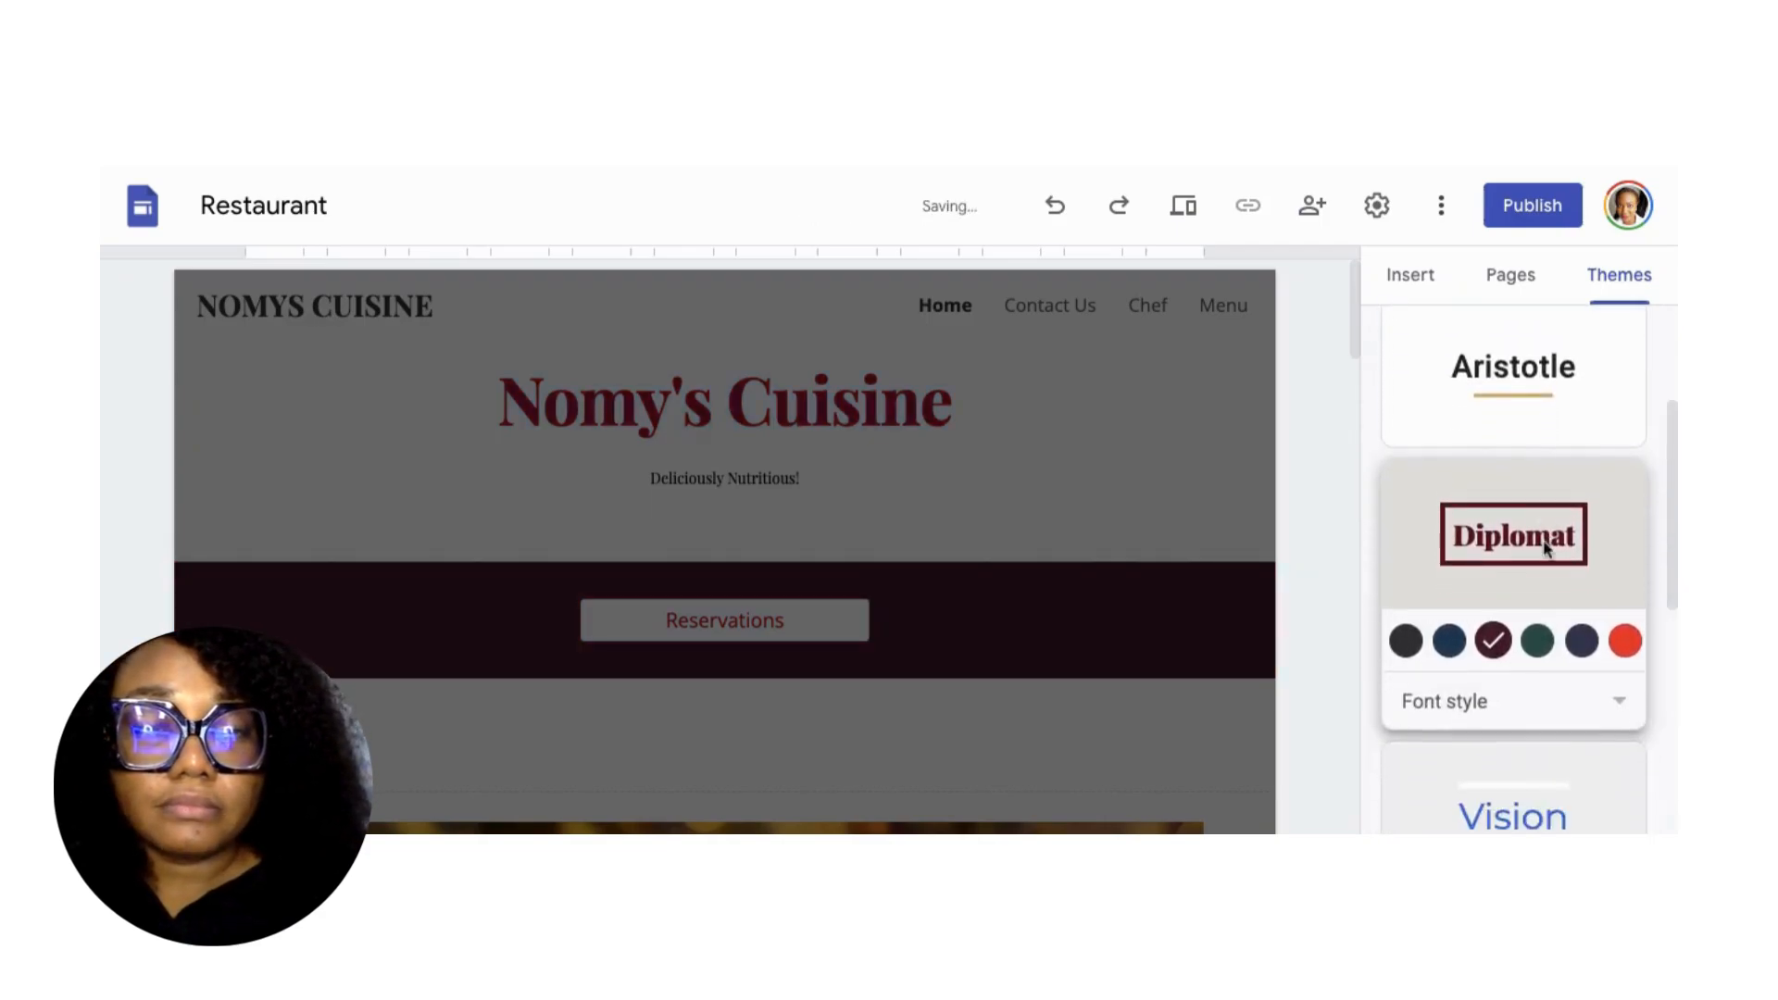
{"action": "left_click", "coordinate": [1613, 649]}
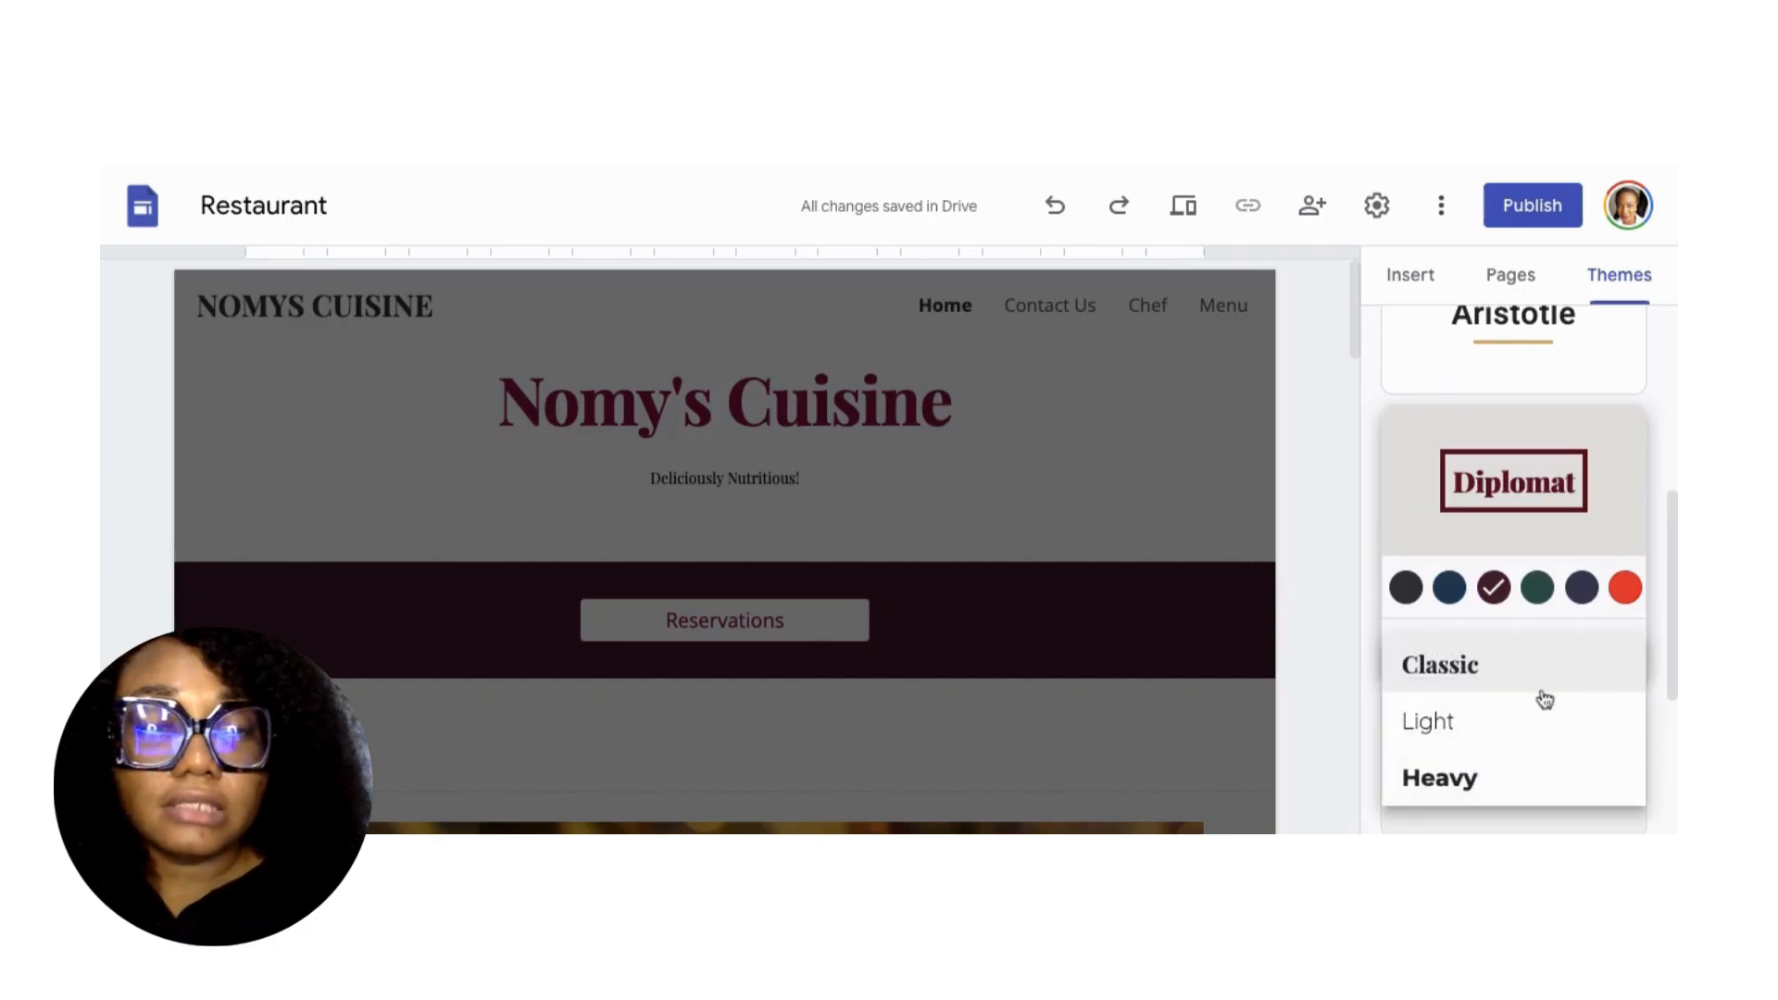
{"action": "scroll", "coordinate": [1507, 713], "scroll_direction": "down", "scroll_amount": 1}
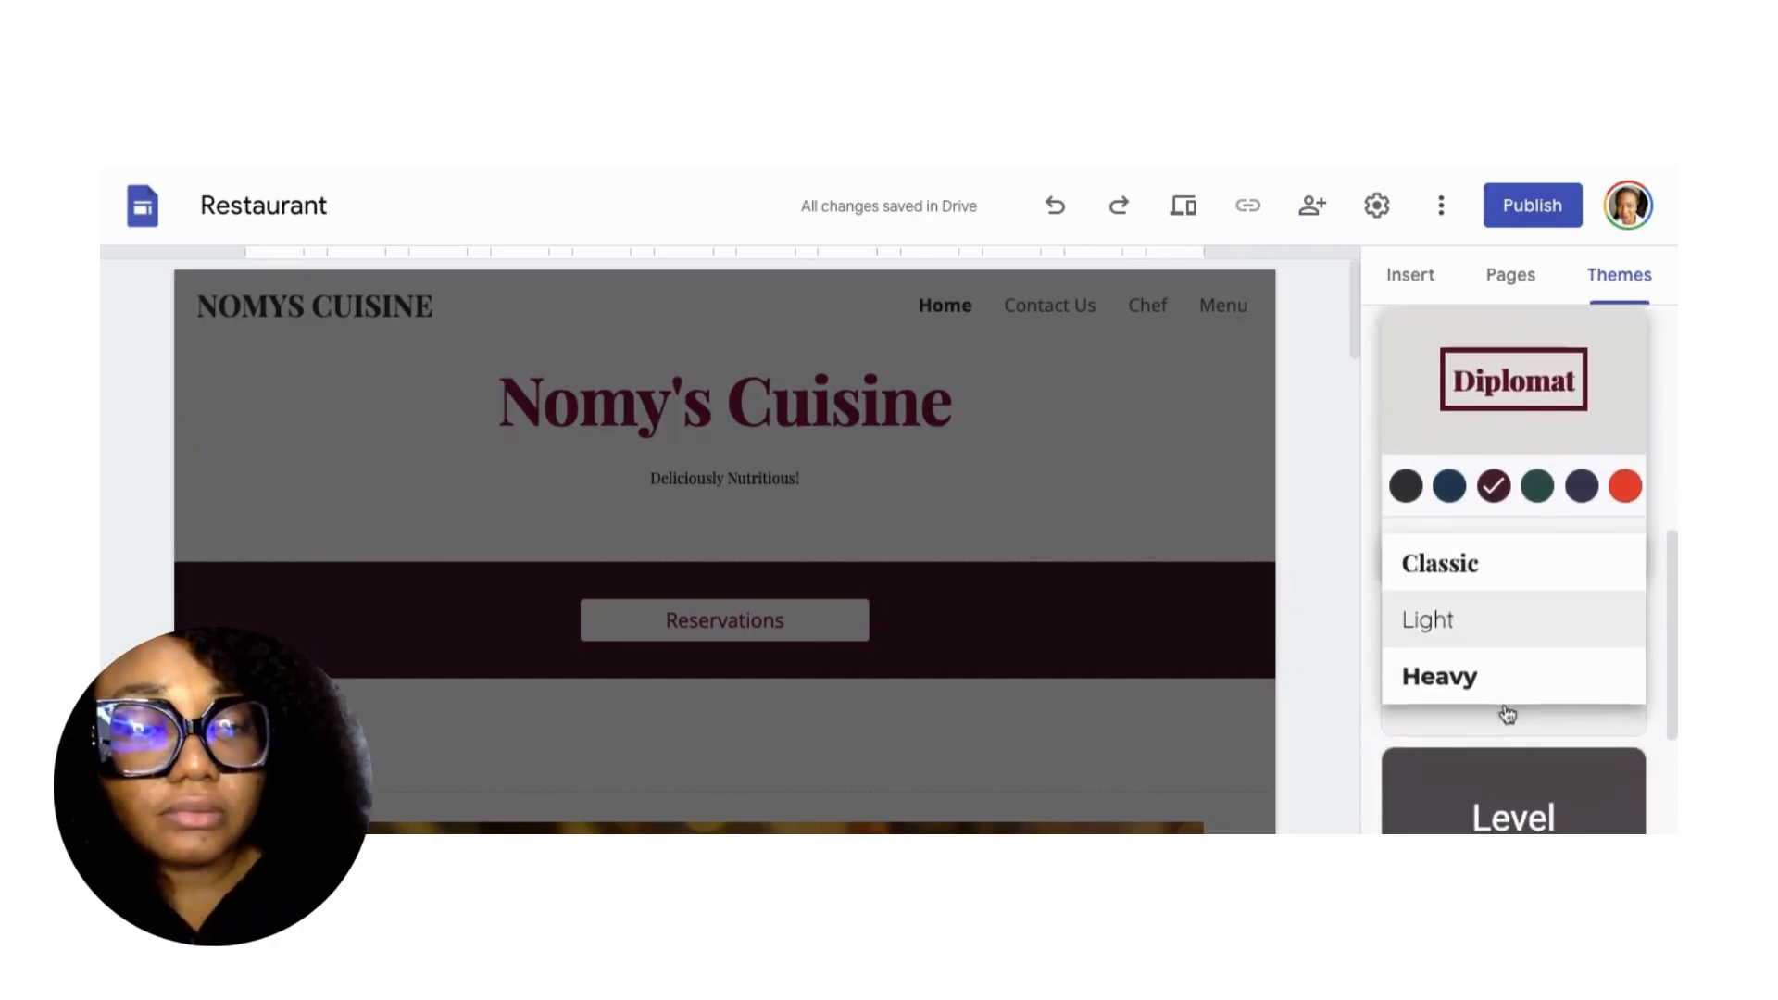
{"action": "left_click", "coordinate": [1459, 633]}
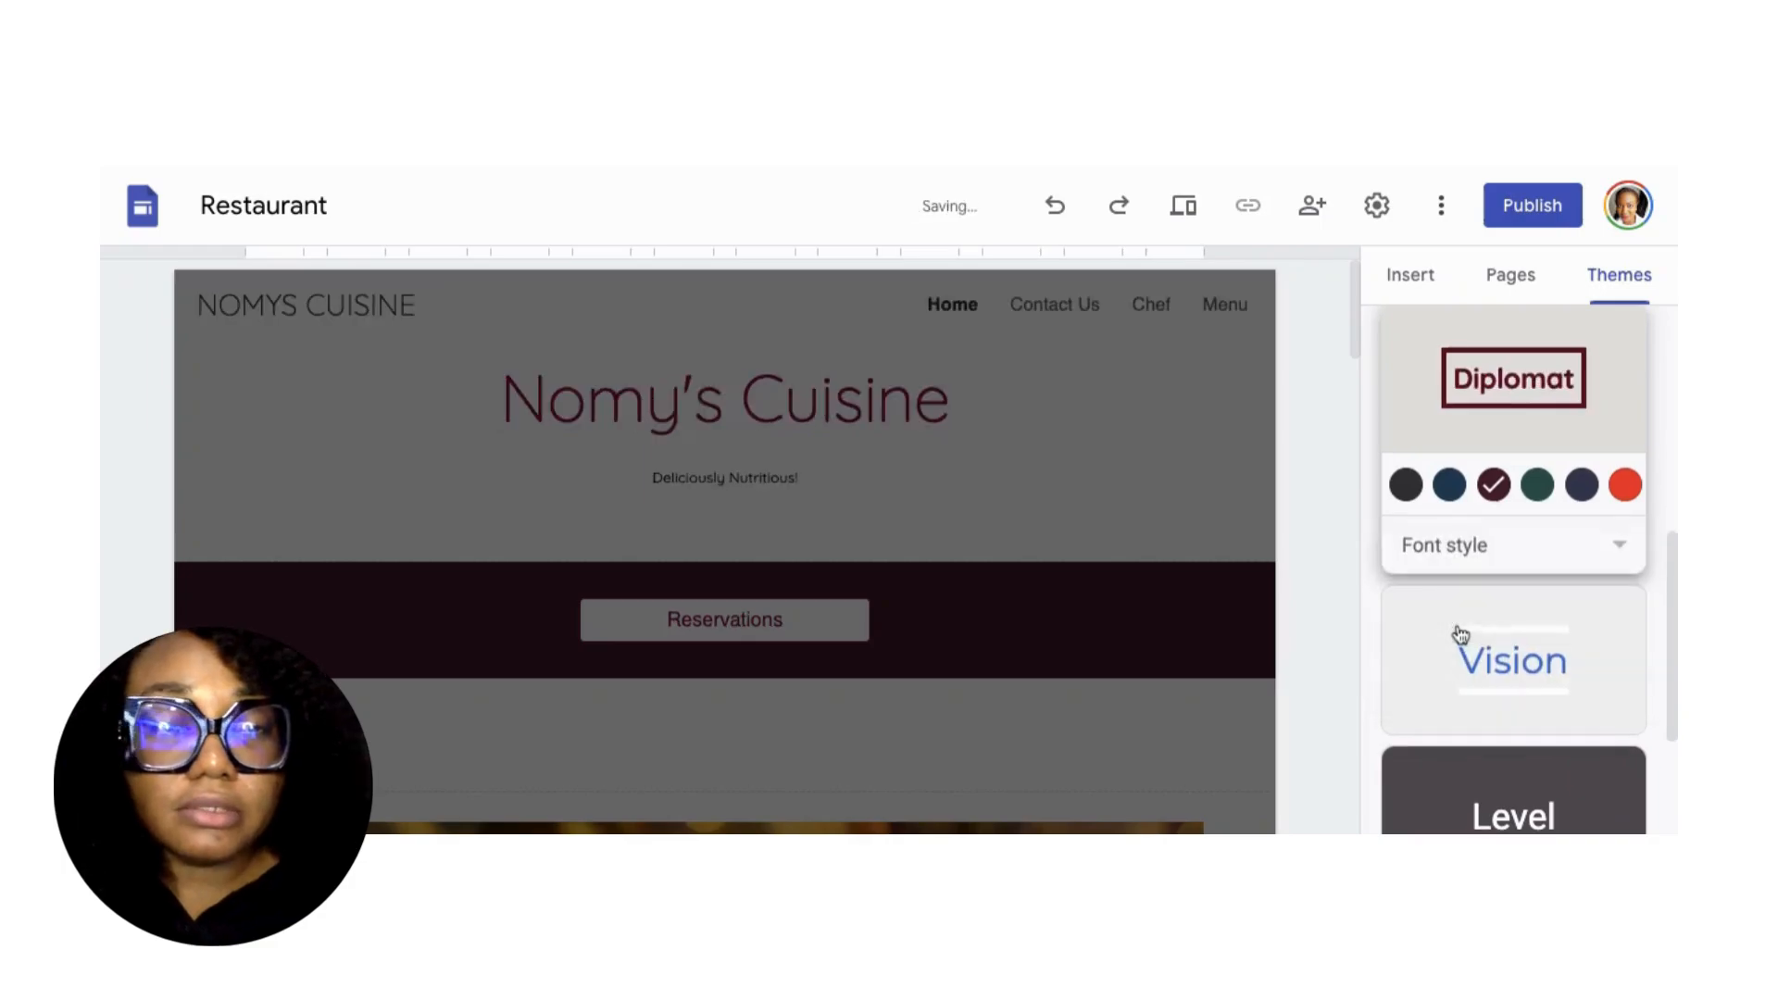
{"action": "left_click", "coordinate": [1552, 553]}
{"action": "left_click", "coordinate": [1507, 609]}
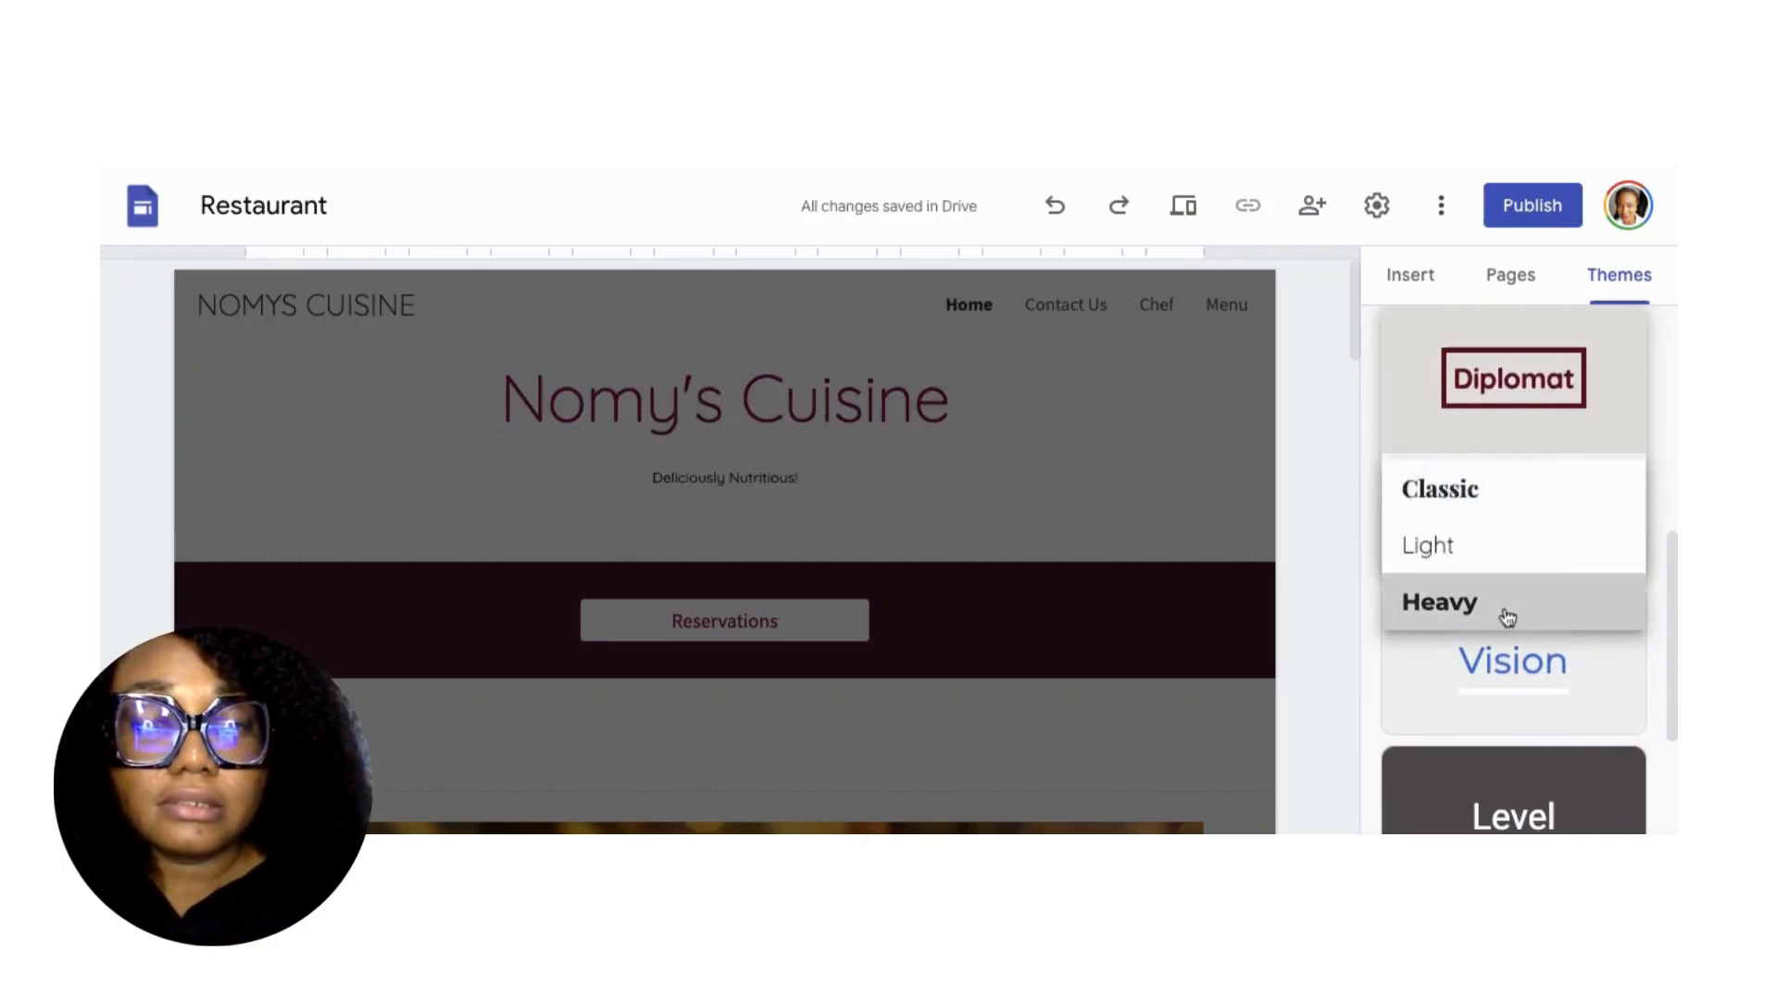
{"action": "left_click", "coordinate": [1574, 553]}
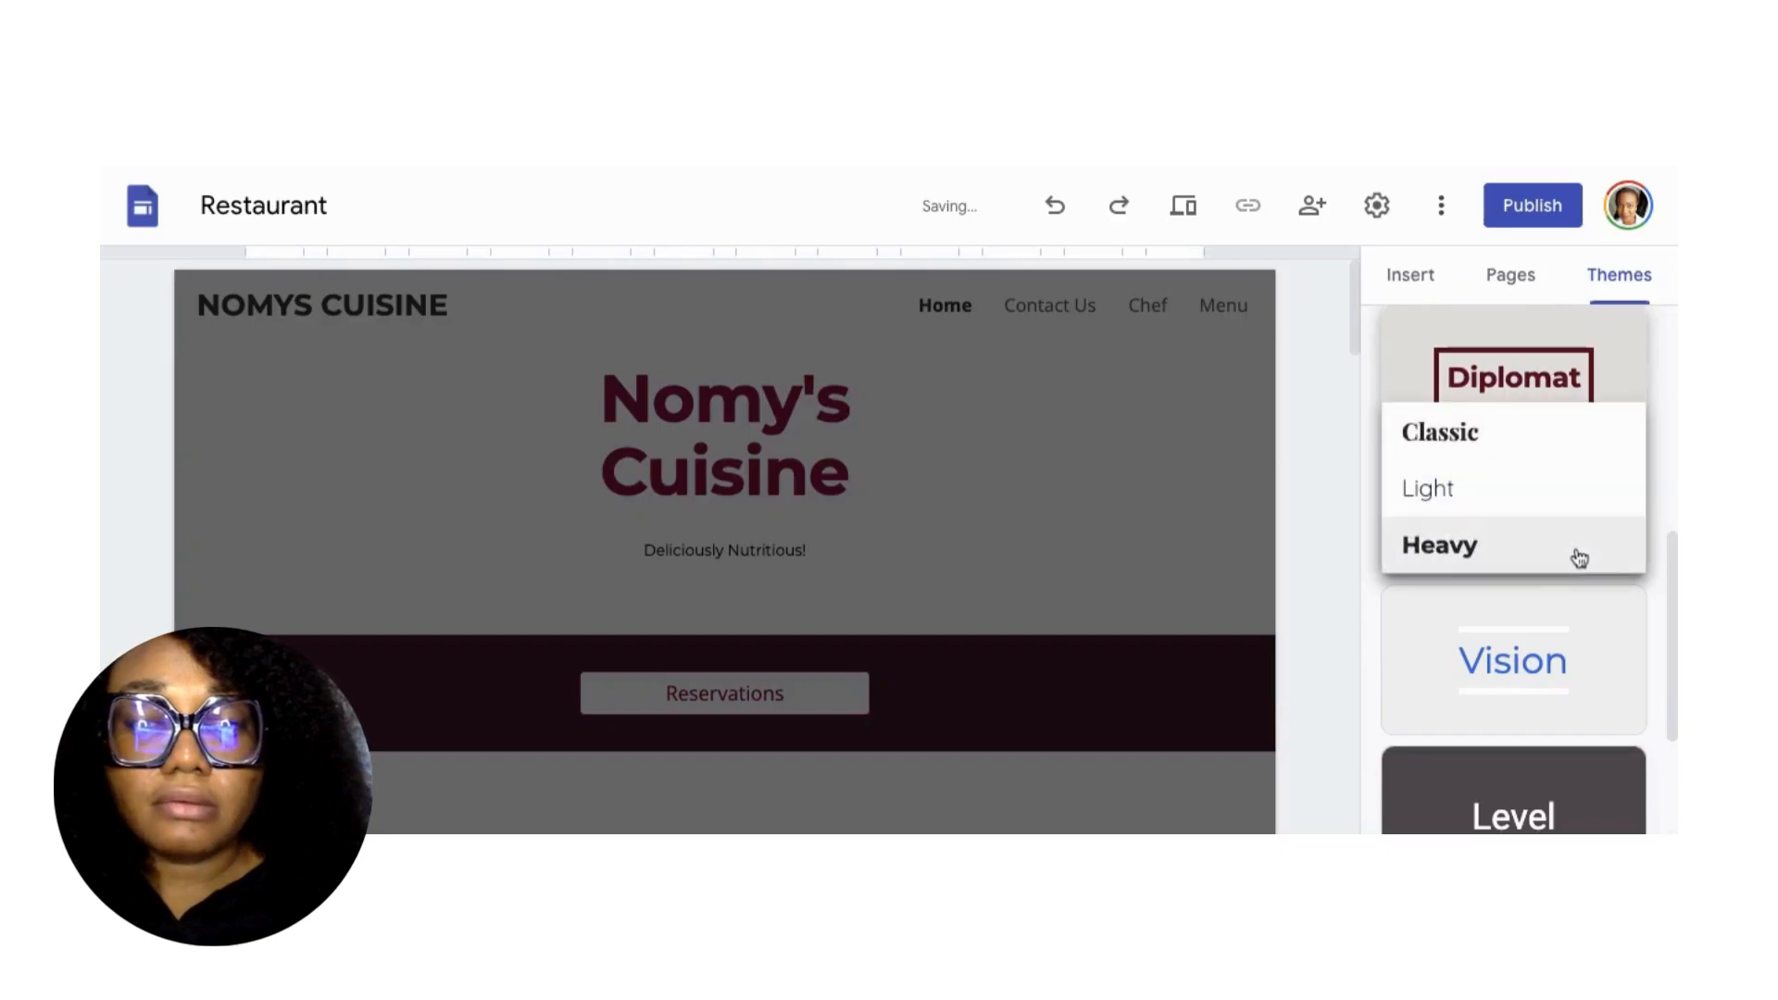
{"action": "left_click", "coordinate": [1497, 450]}
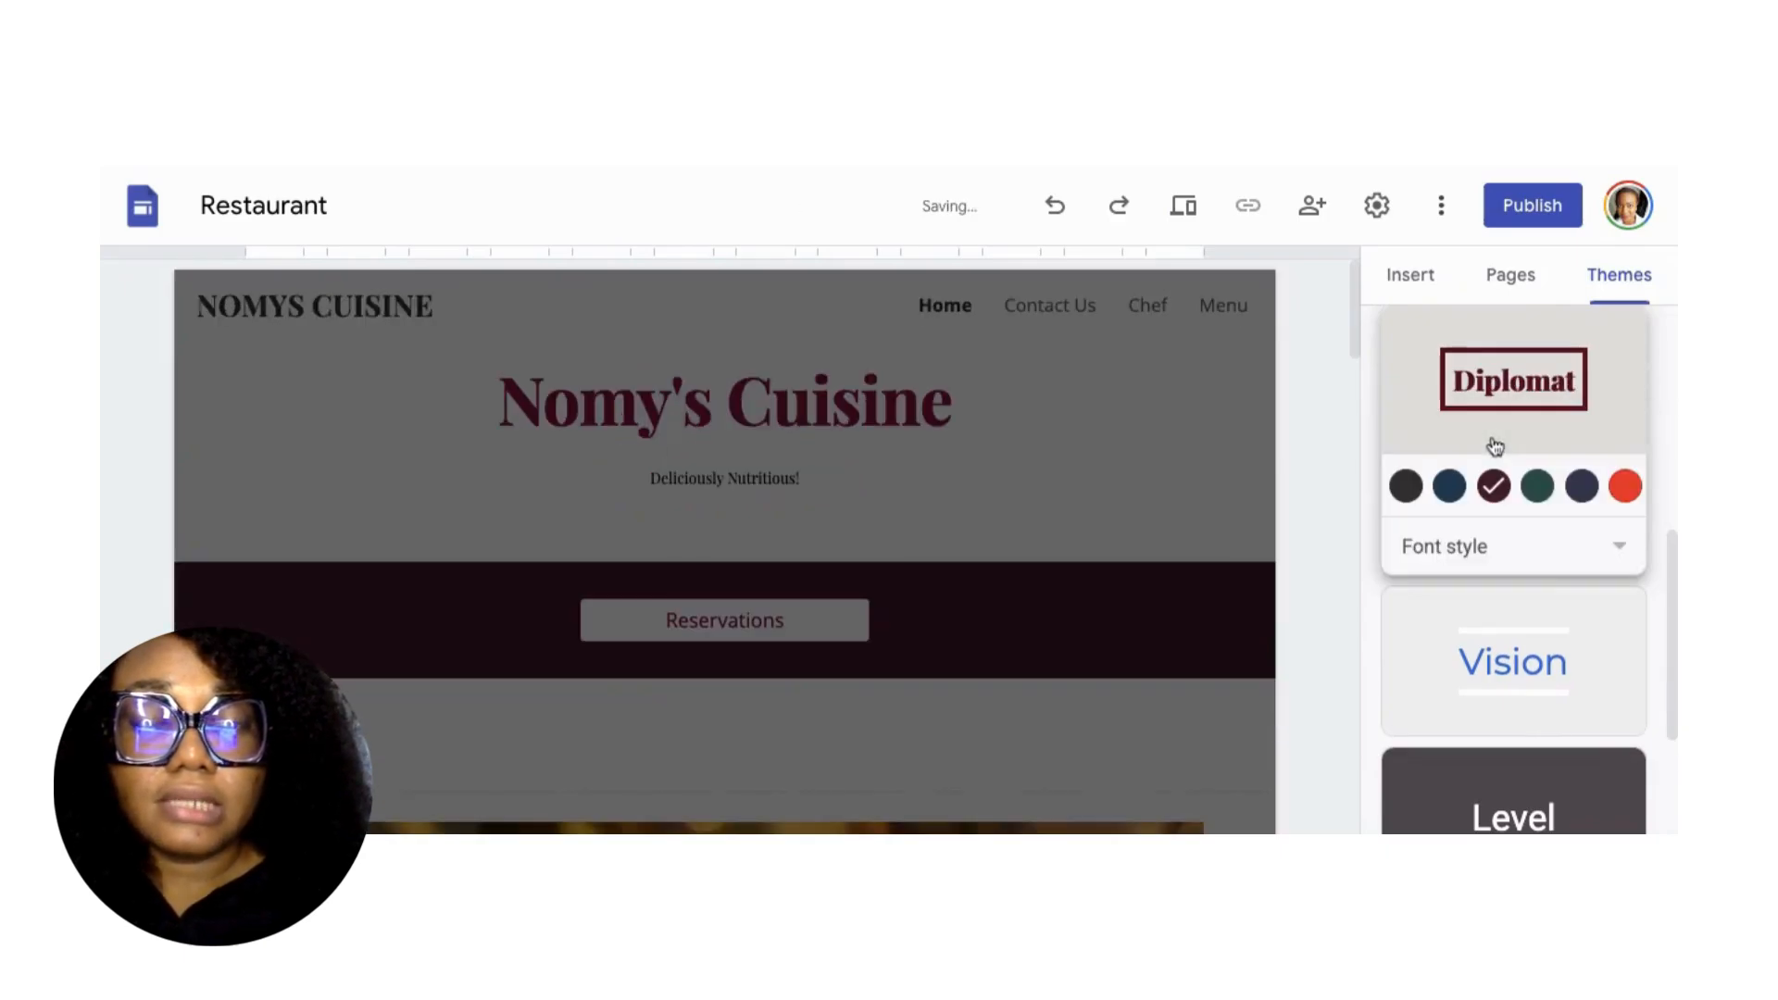
{"action": "scroll", "coordinate": [1509, 389], "scroll_direction": "up", "scroll_amount": 5}
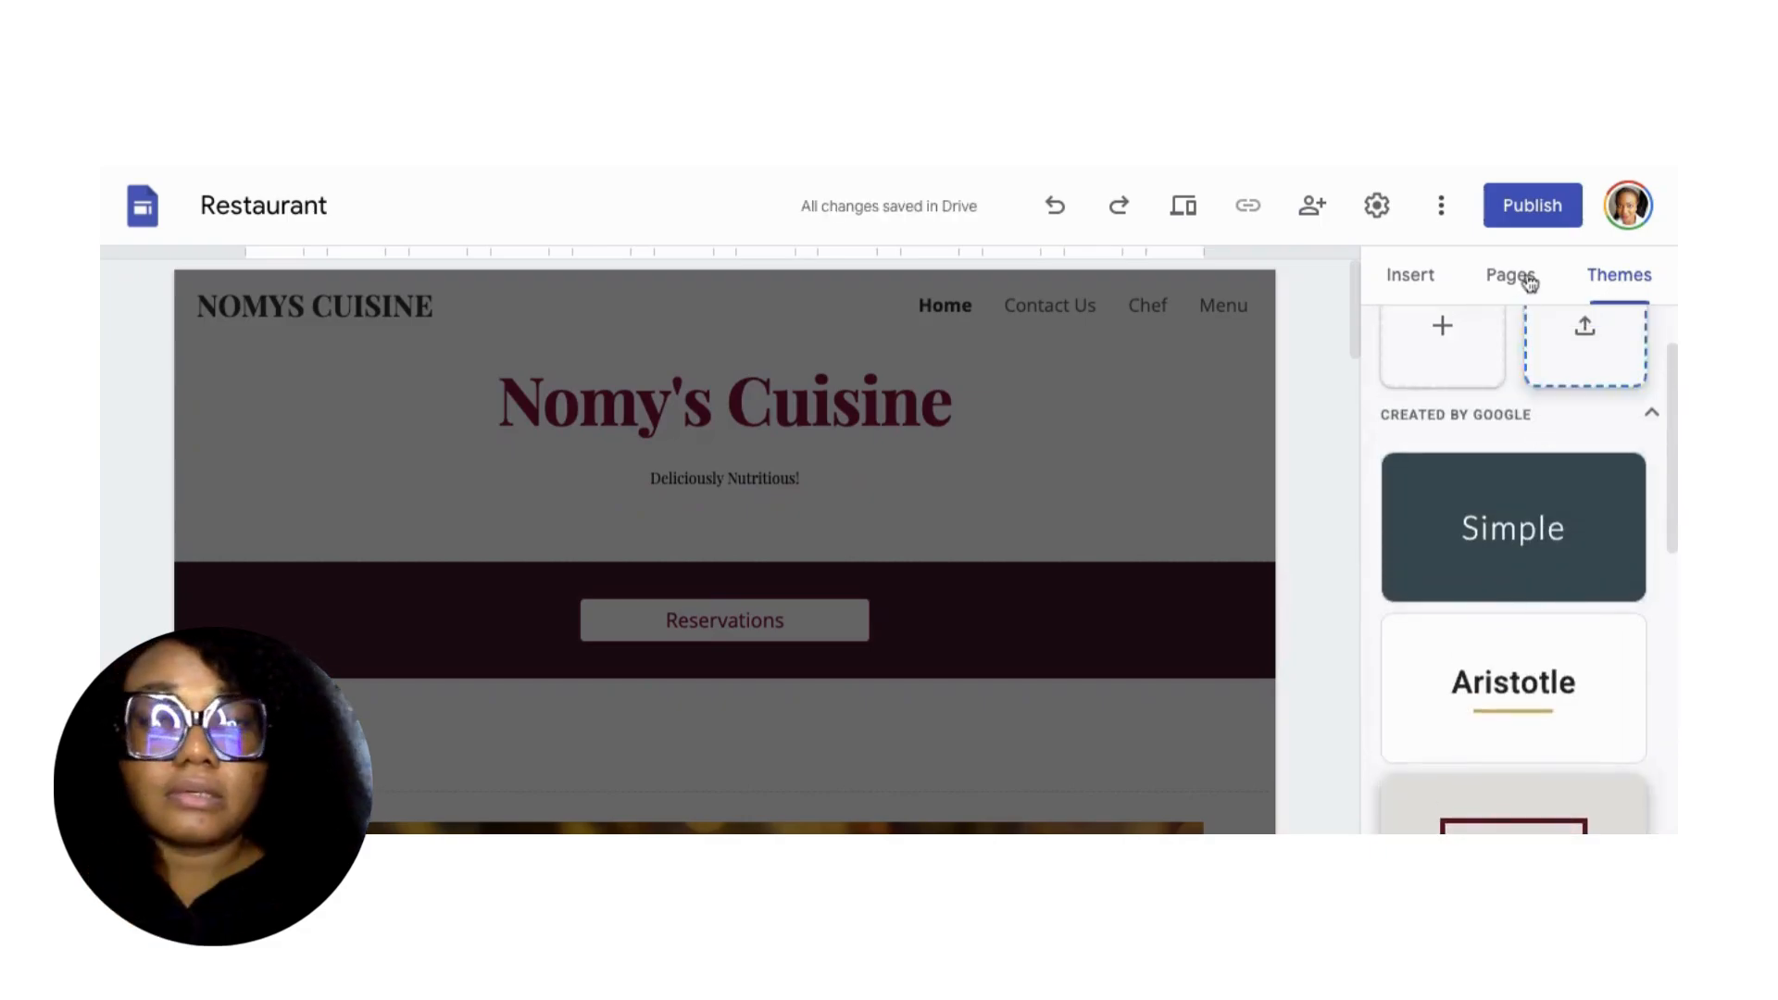
In the Pages list, hide Contact Us, Chef and Menu from navigation one by one.
{"action": "left_click", "coordinate": [1511, 278]}
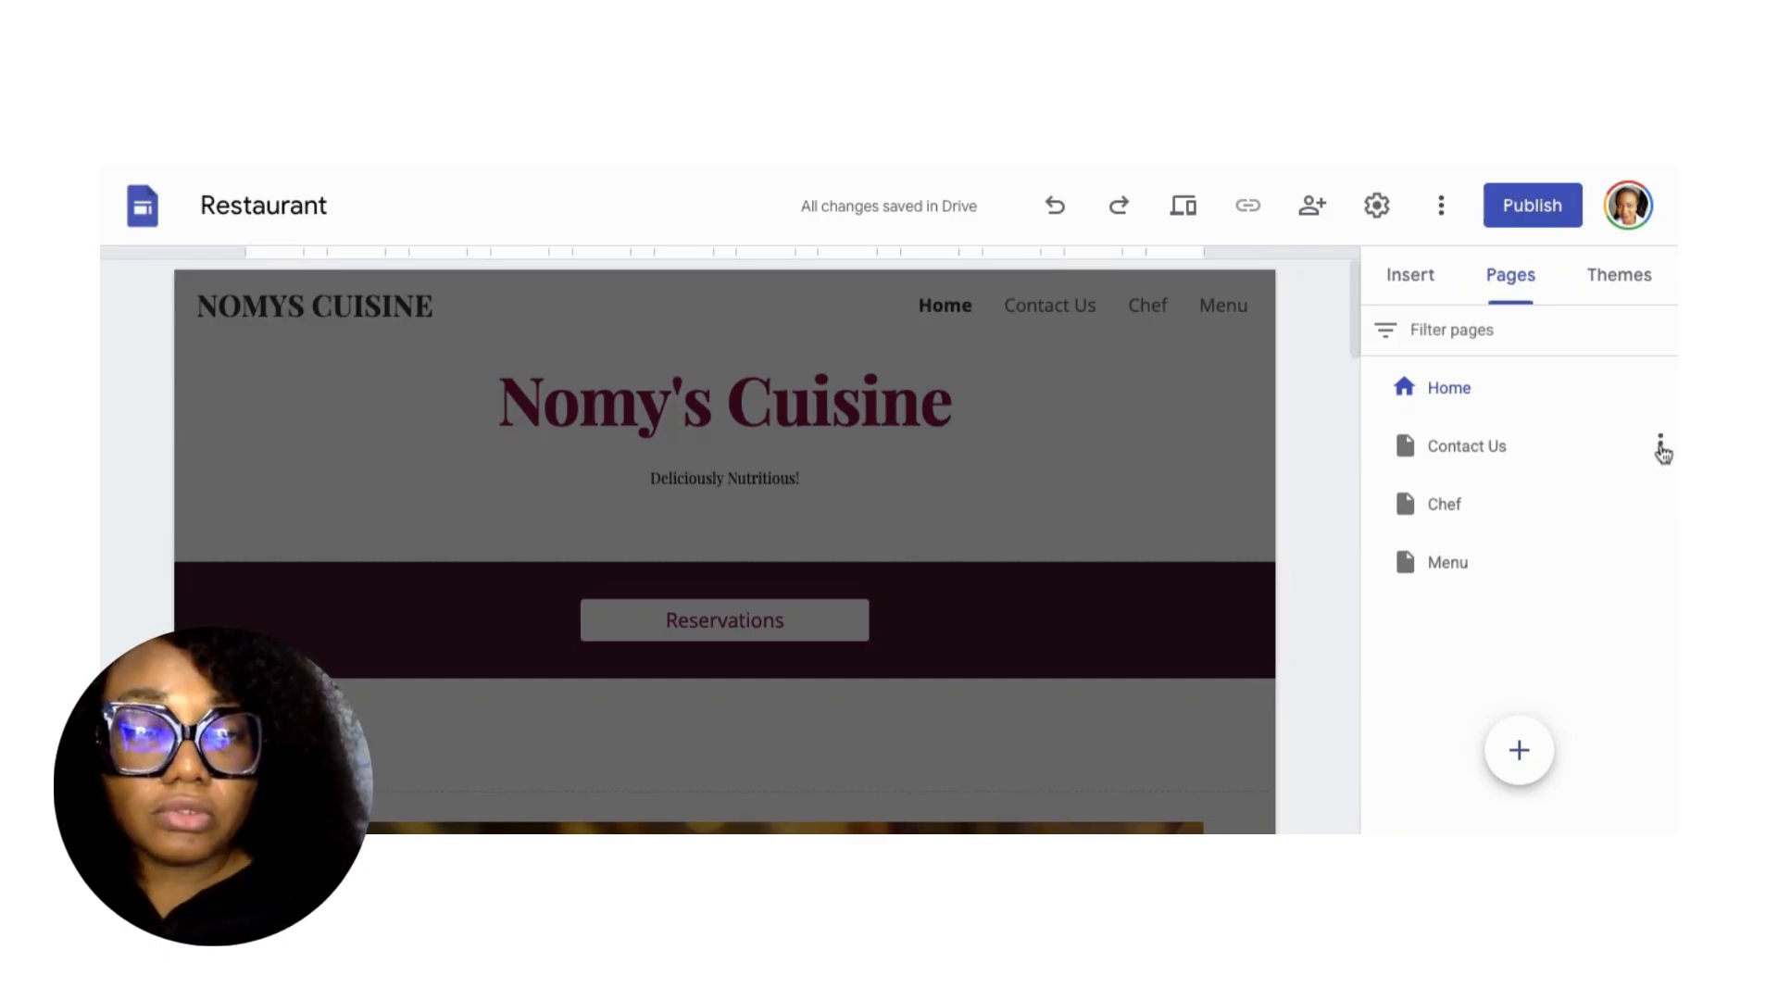
{"action": "left_click", "coordinate": [1660, 451]}
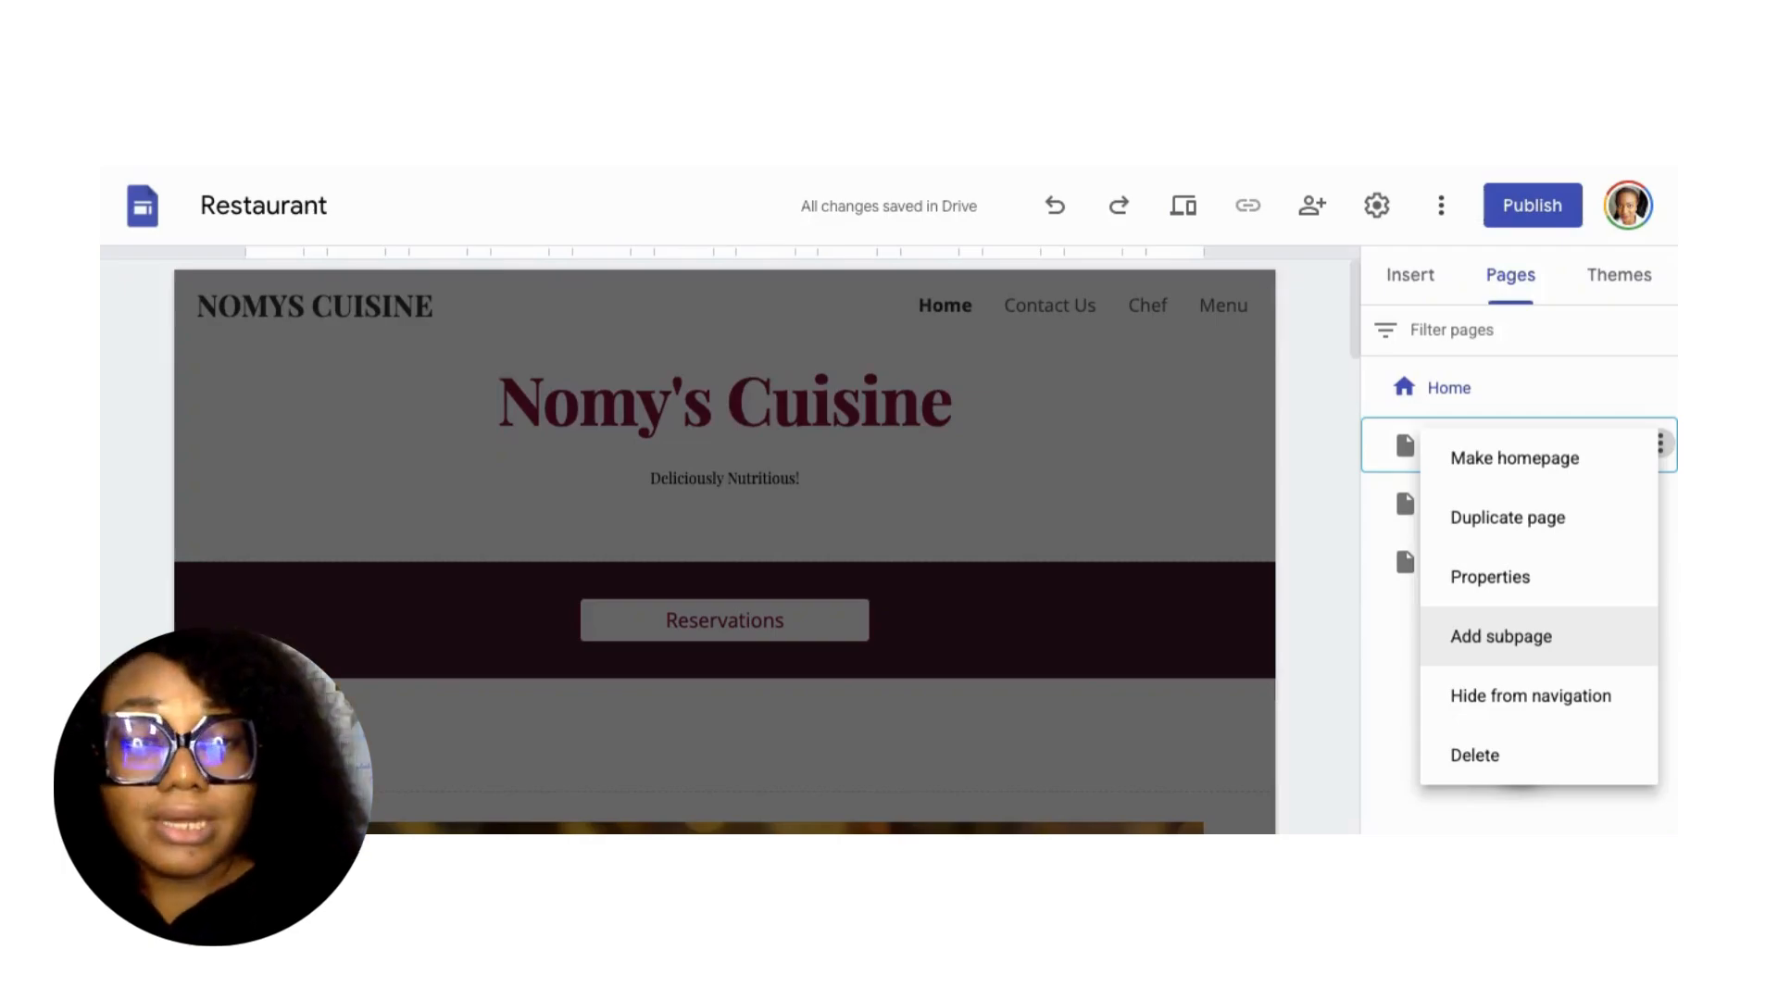
{"action": "left_click", "coordinate": [1479, 694]}
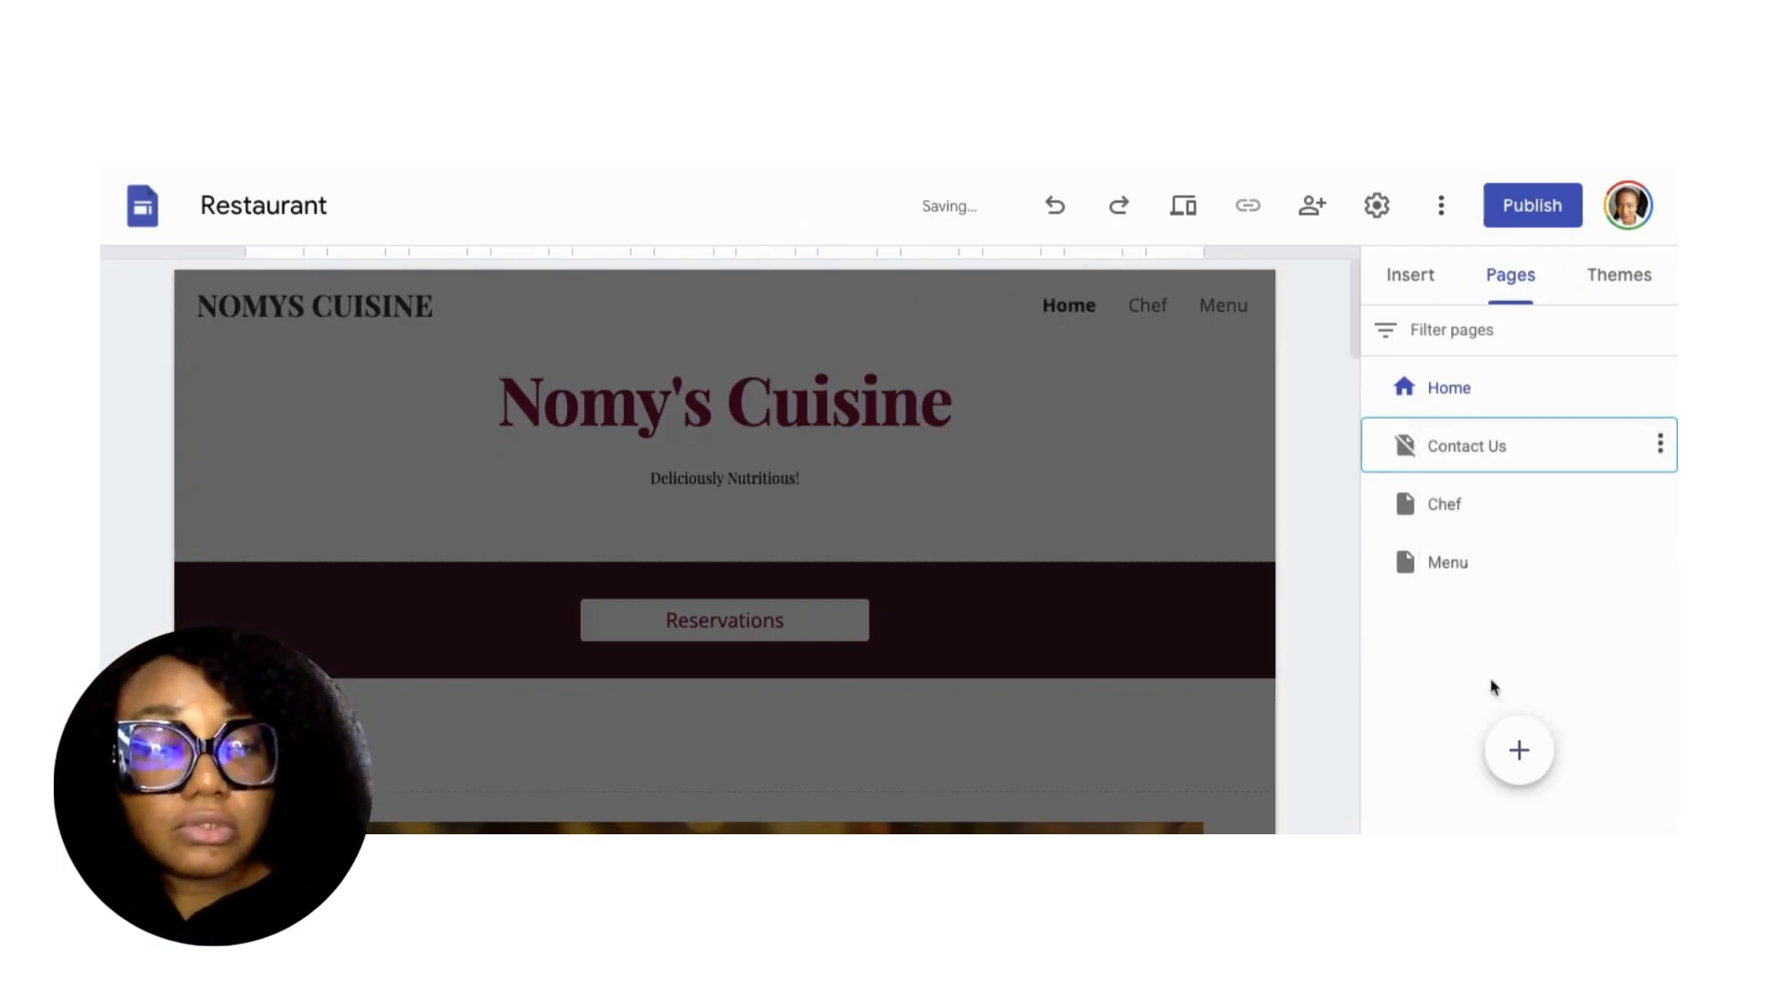
{"action": "left_click", "coordinate": [1660, 501]}
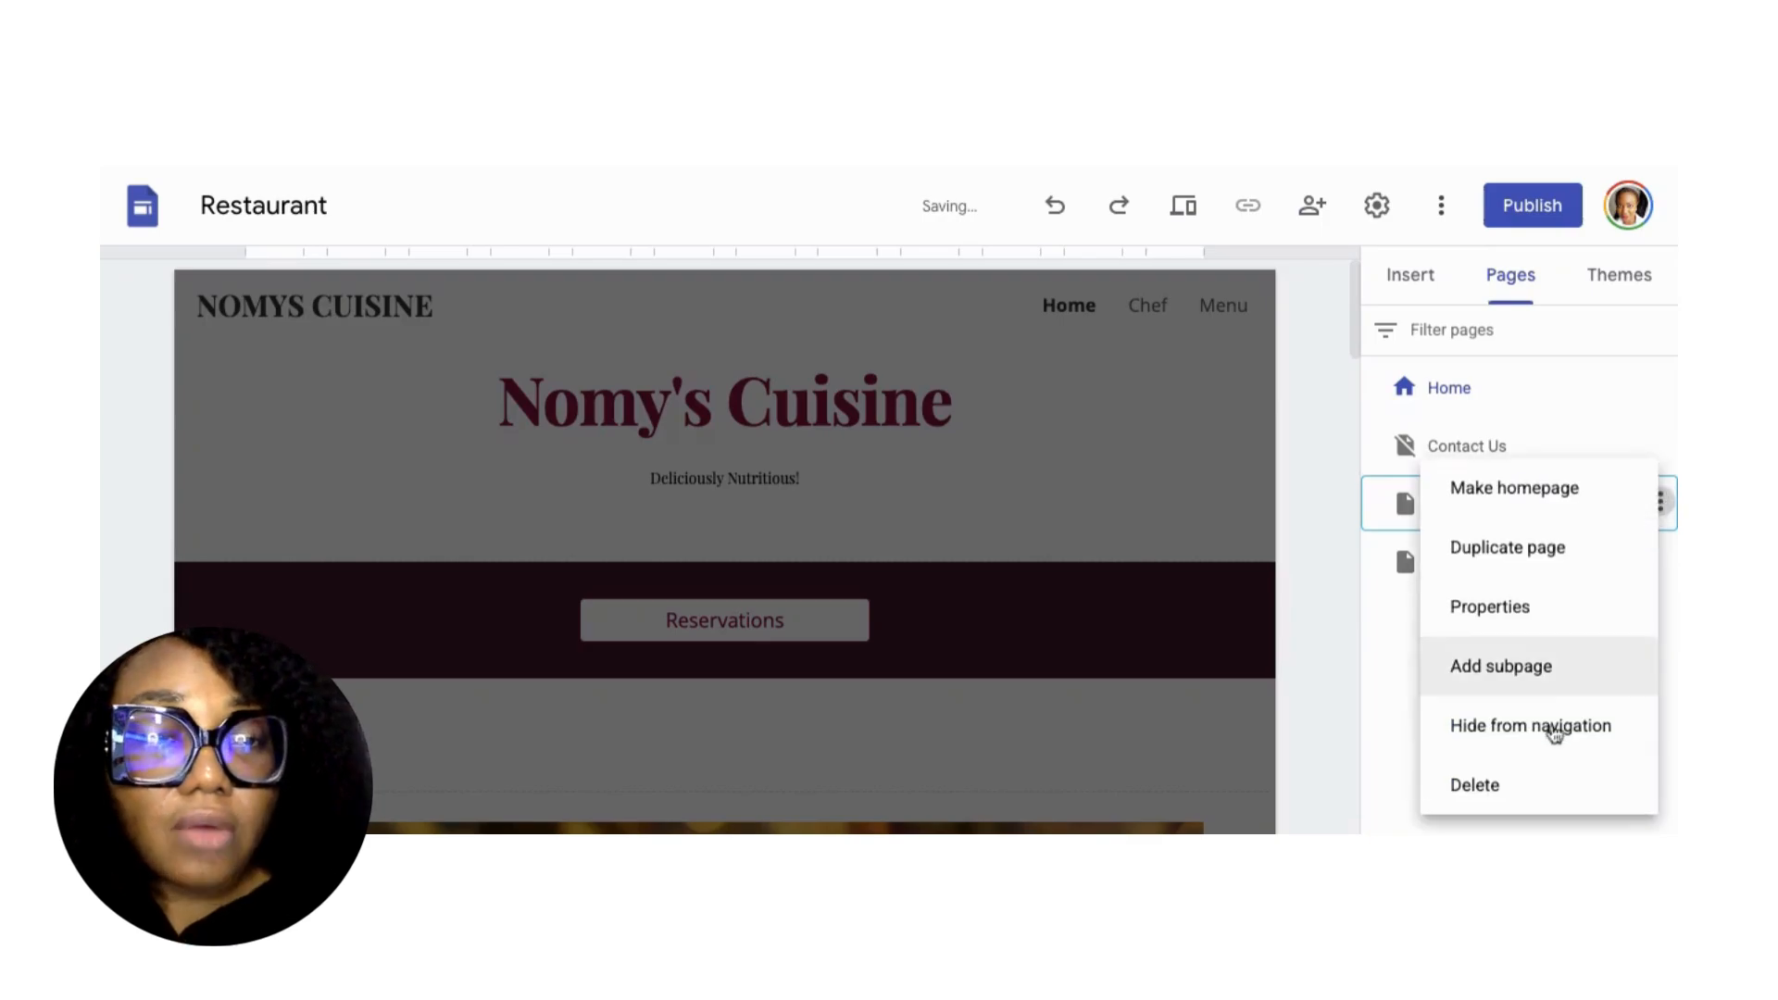
{"action": "left_click", "coordinate": [1517, 736]}
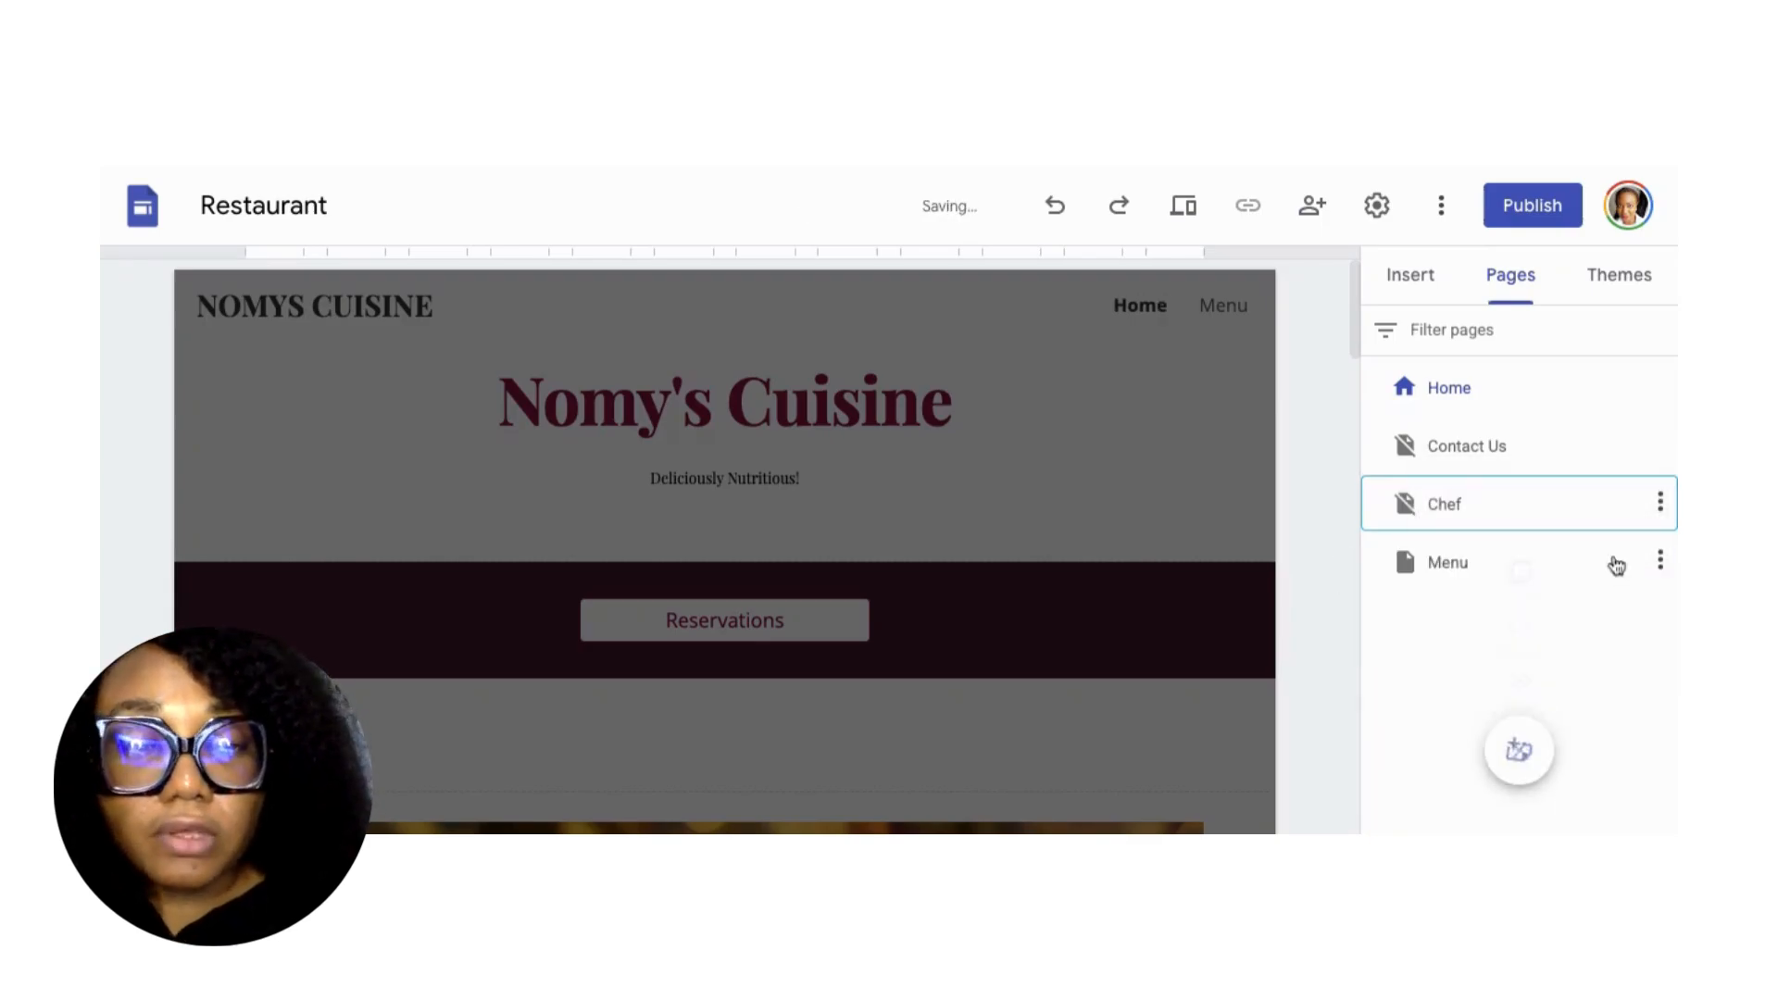
{"action": "left_click", "coordinate": [1660, 560]}
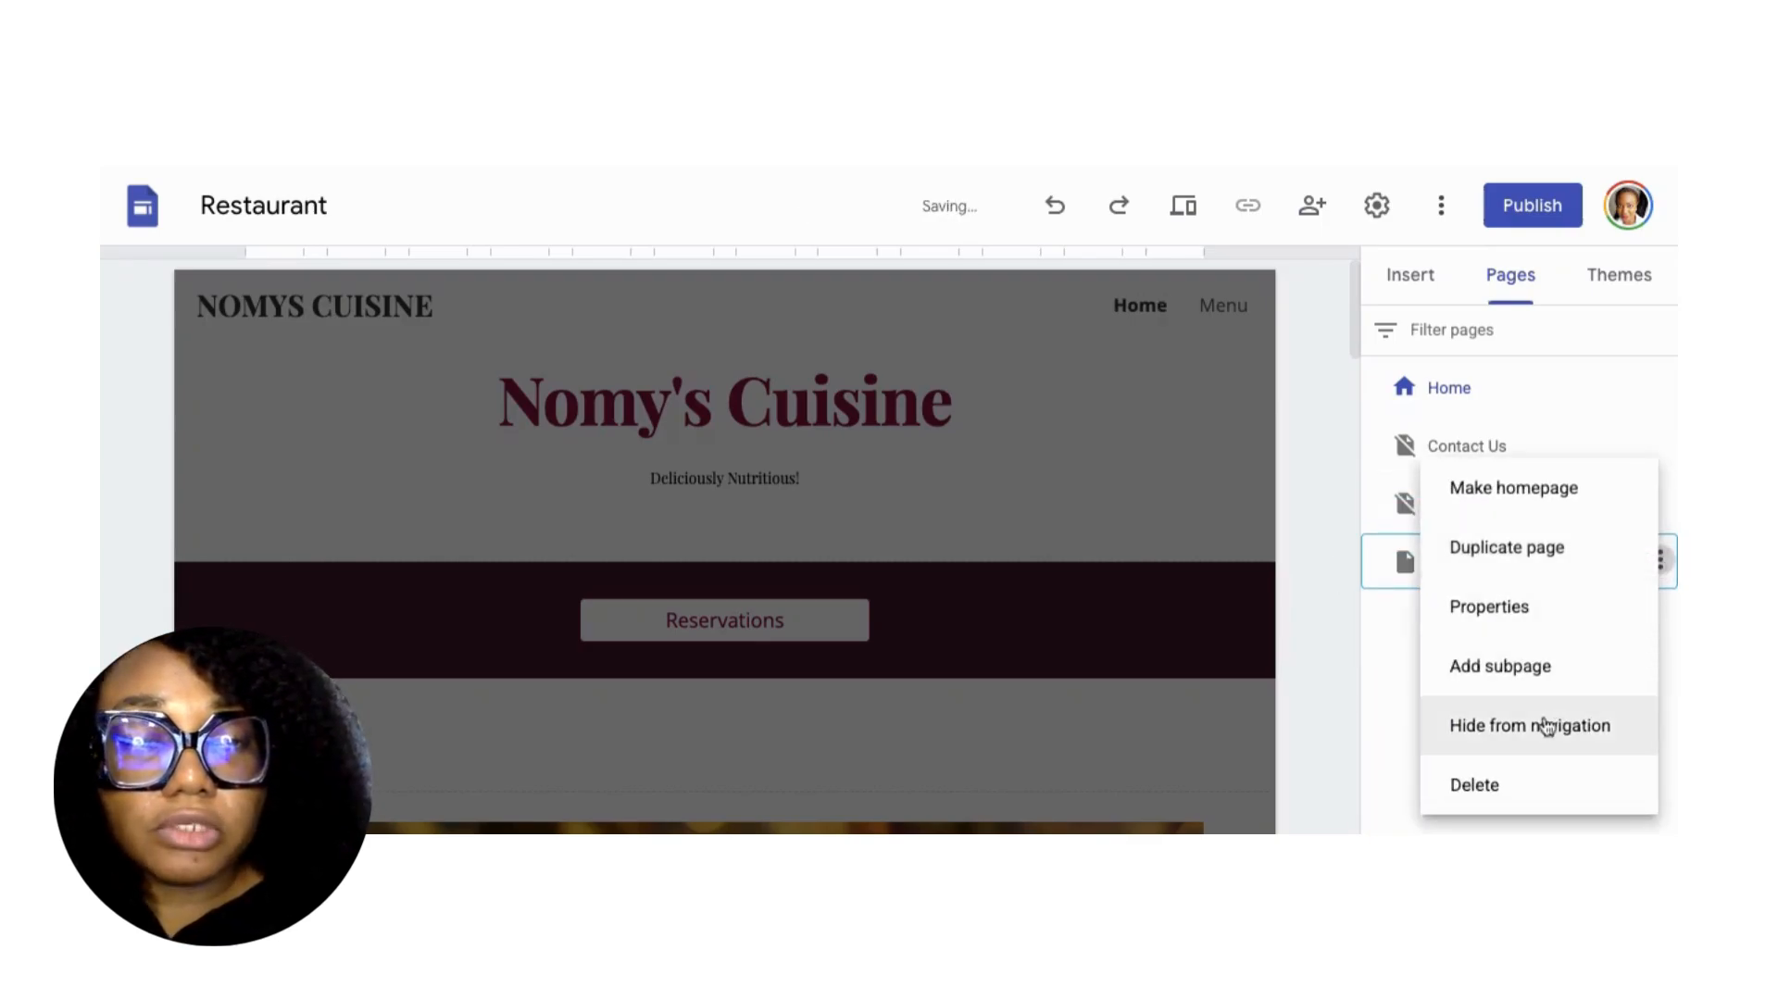
{"action": "left_click", "coordinate": [1545, 727]}
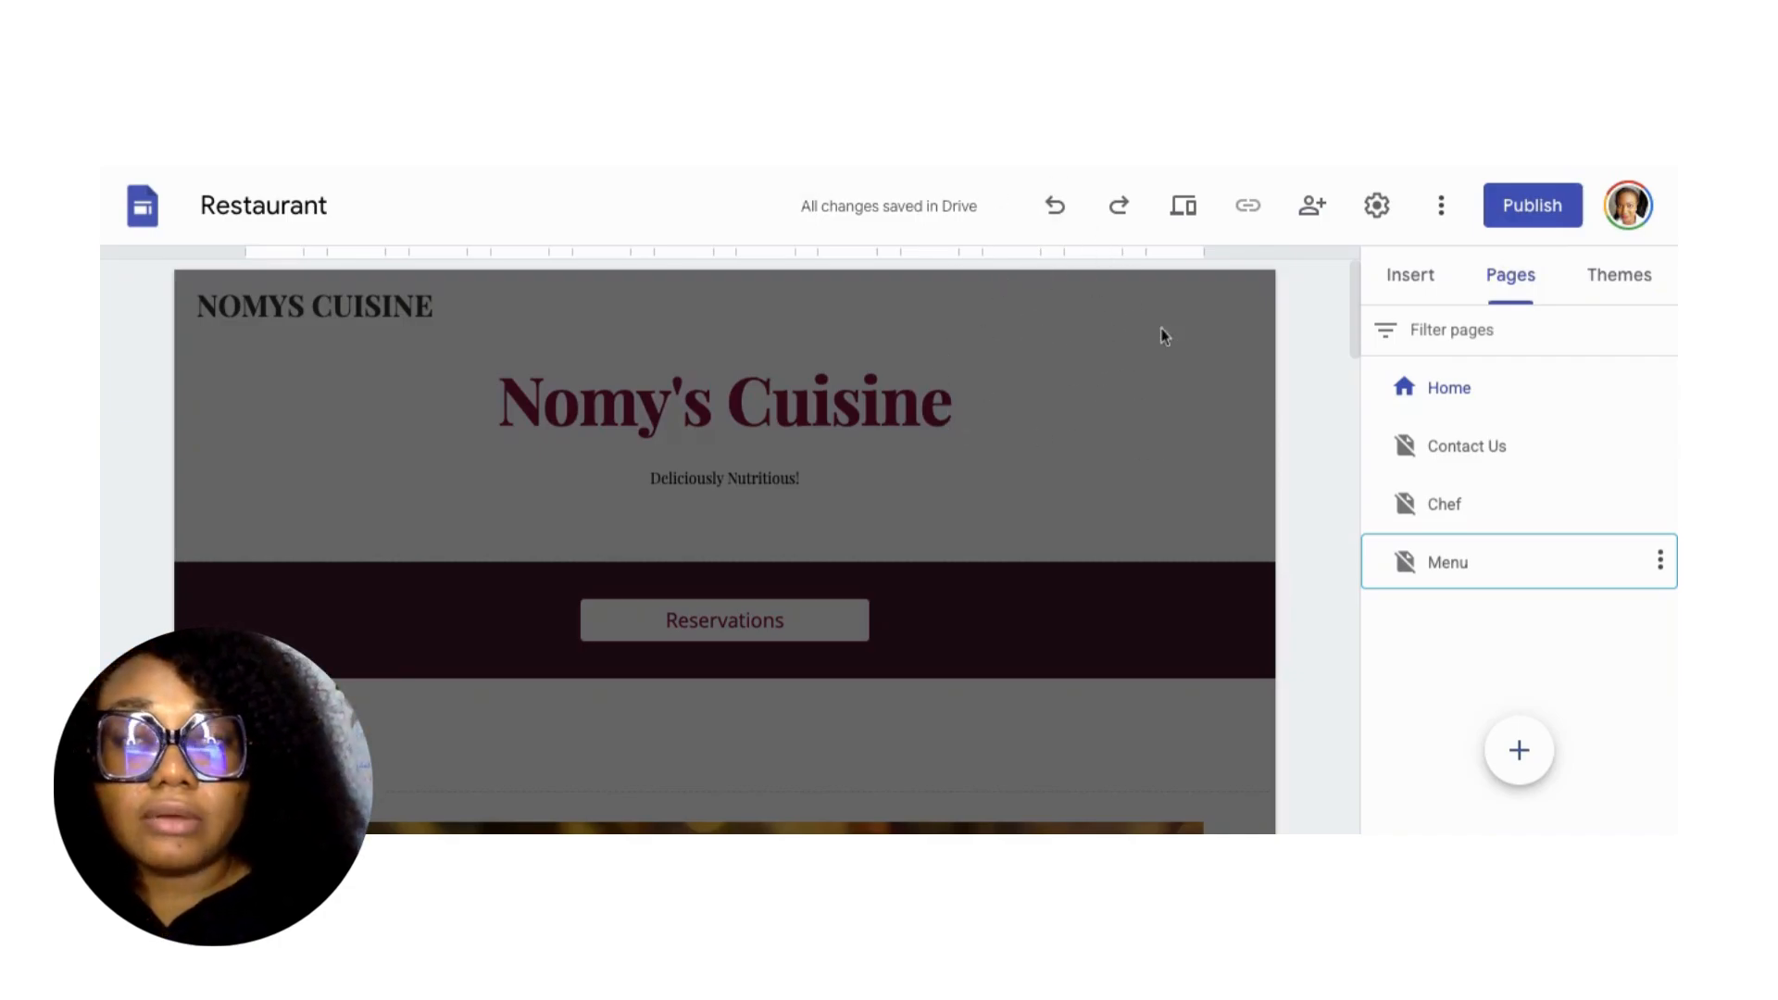
Browse Settings' Navigation, Brand images, Viewer tools and Custom domains sections, ending on Analytics.
{"action": "left_click", "coordinate": [1354, 210]}
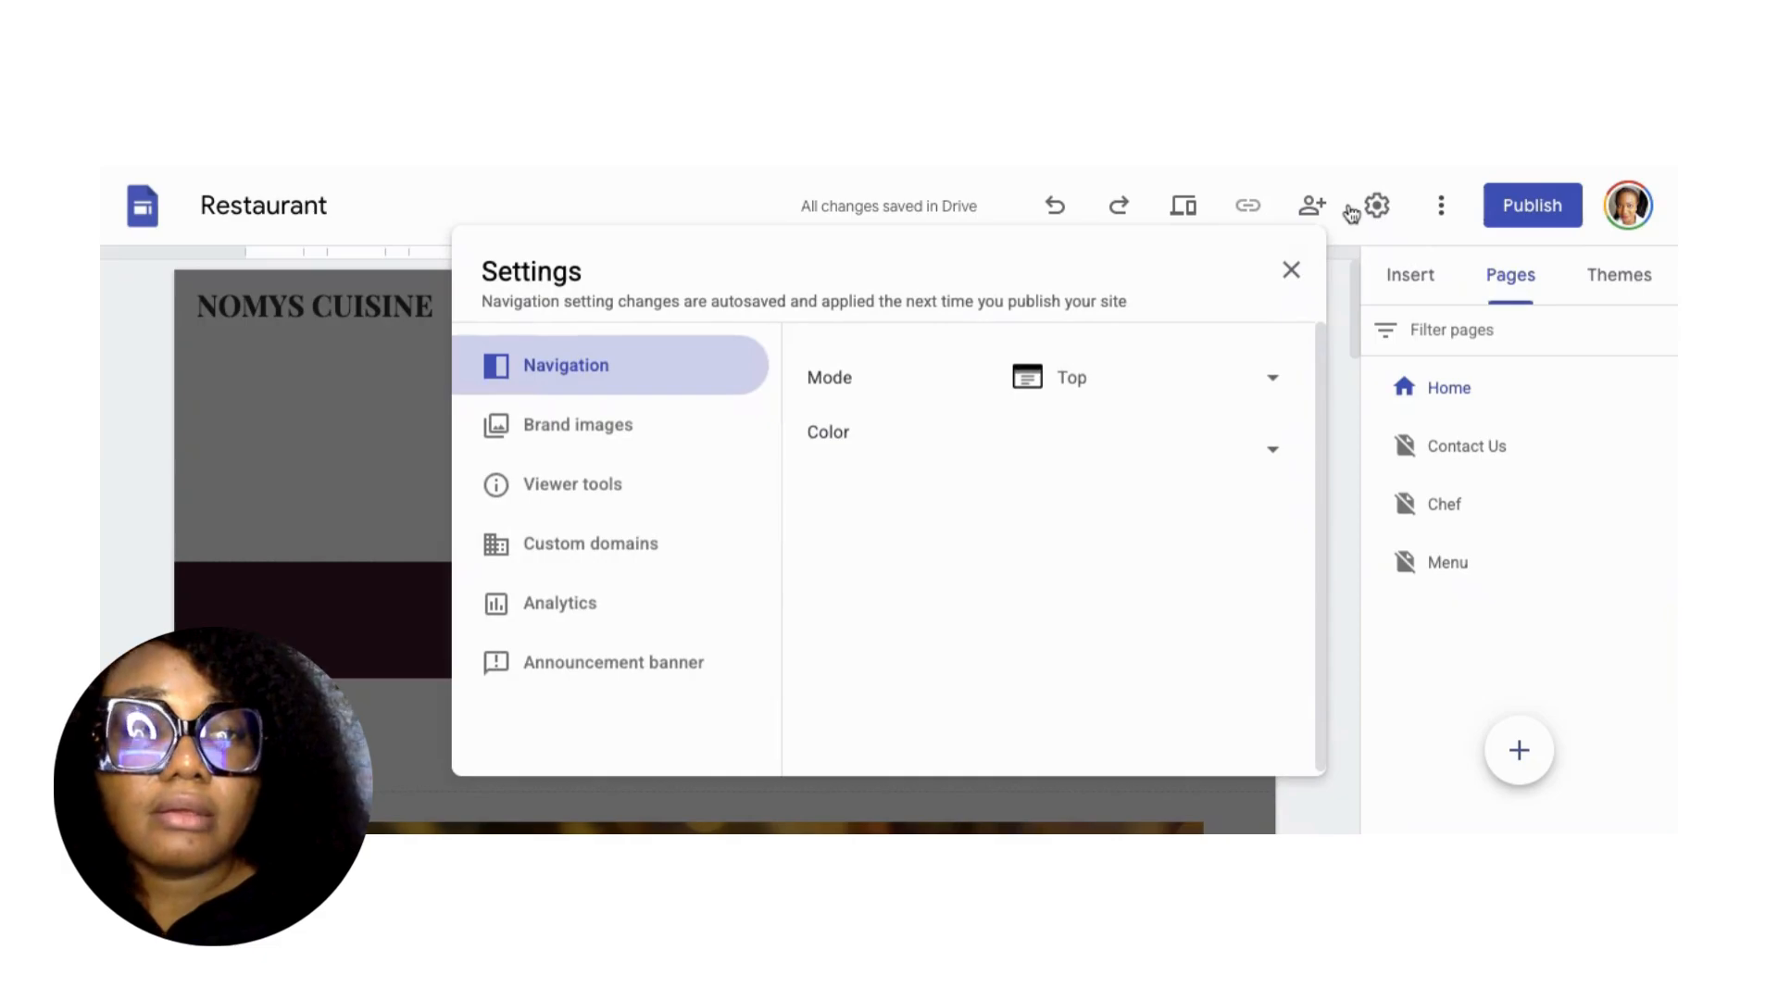
{"action": "left_click", "coordinate": [597, 436]}
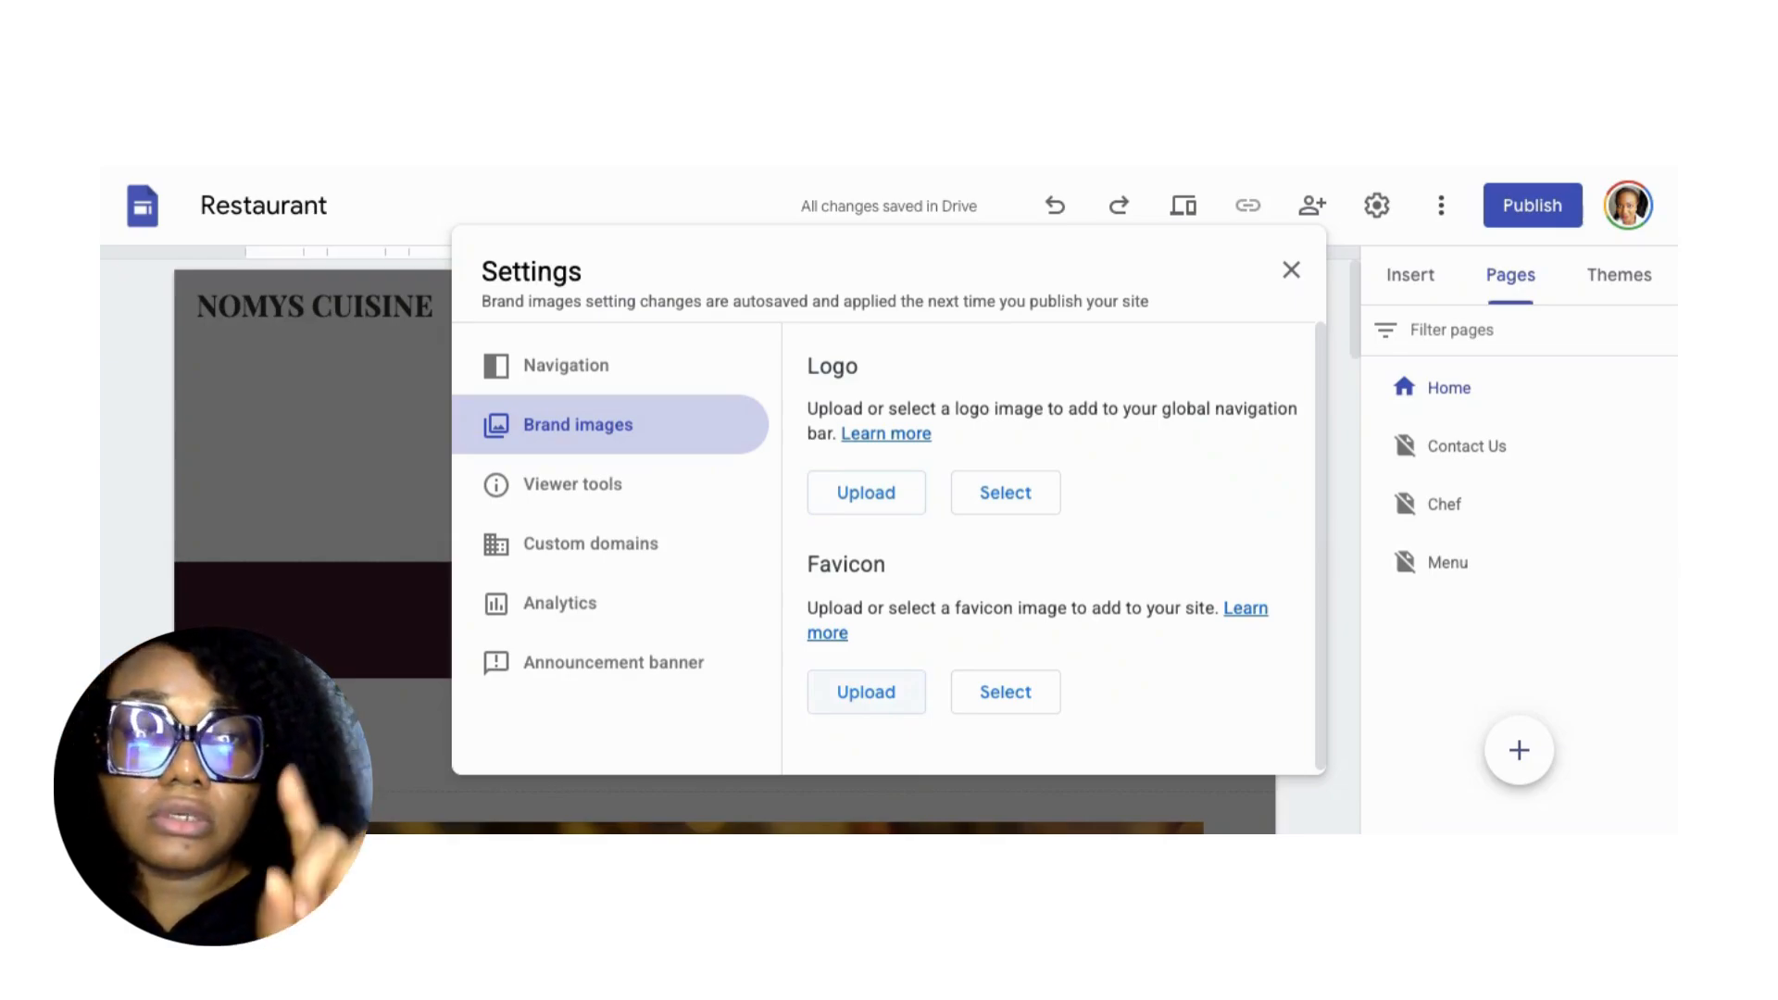
{"action": "left_click", "coordinate": [558, 373]}
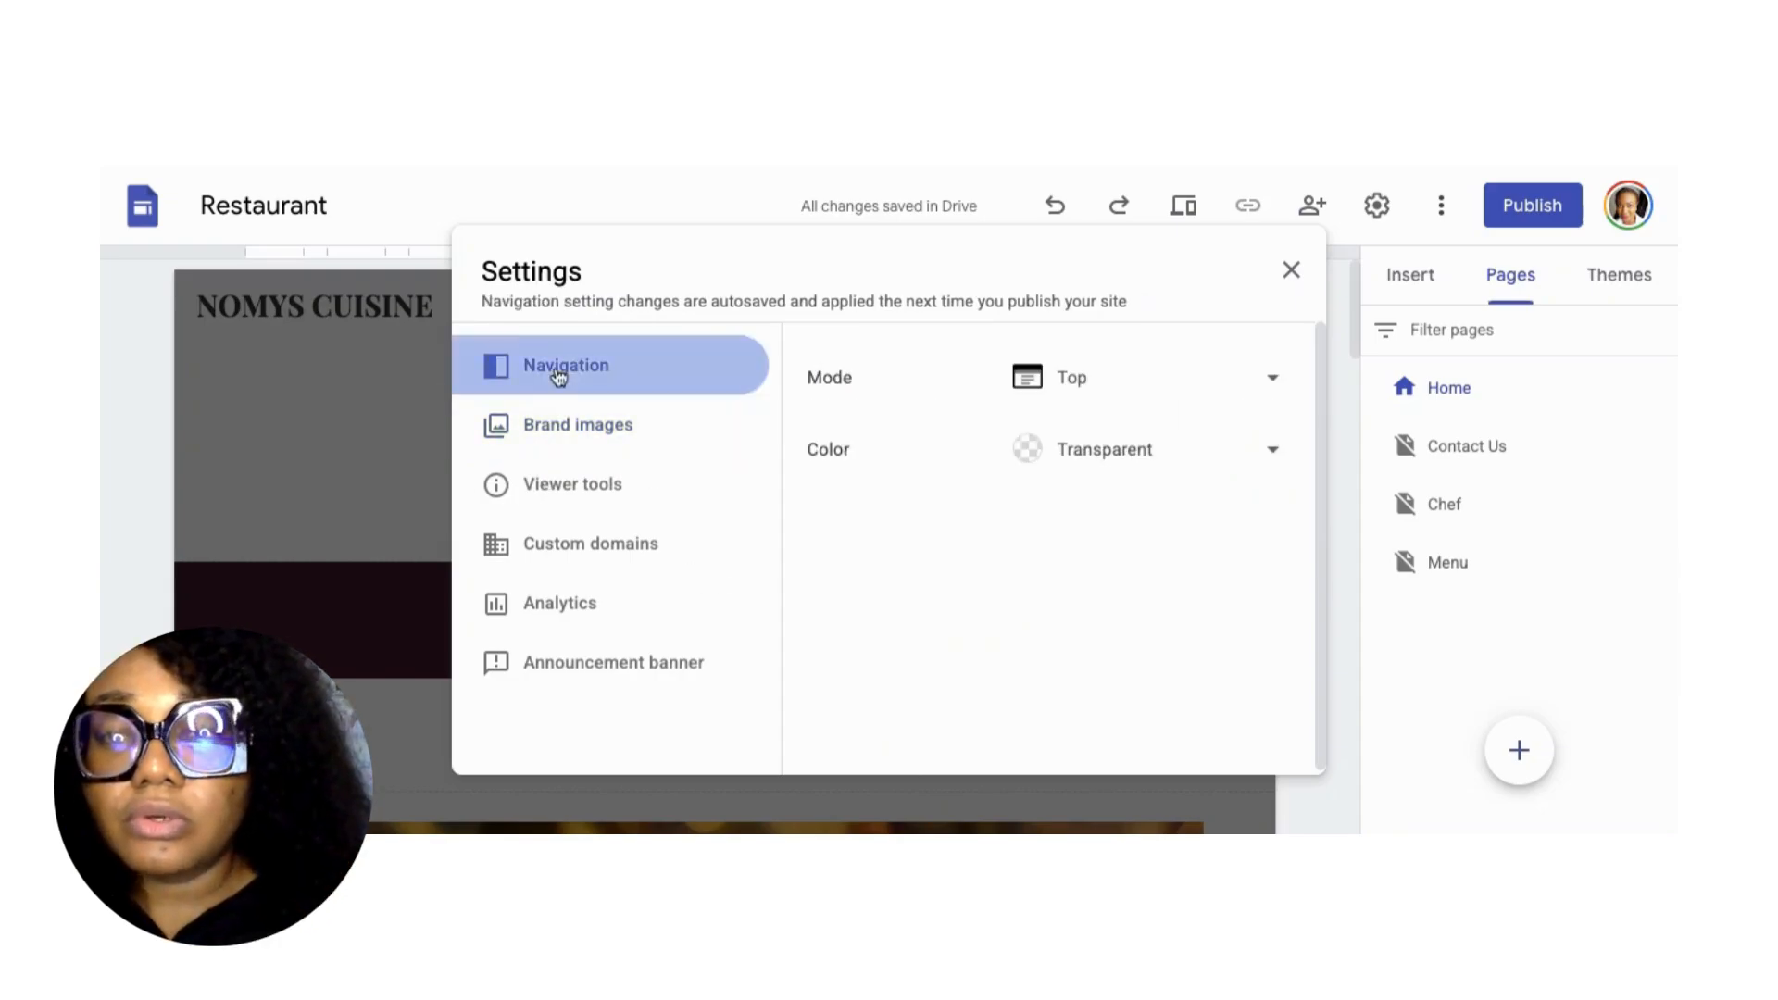
{"action": "left_click", "coordinate": [588, 431]}
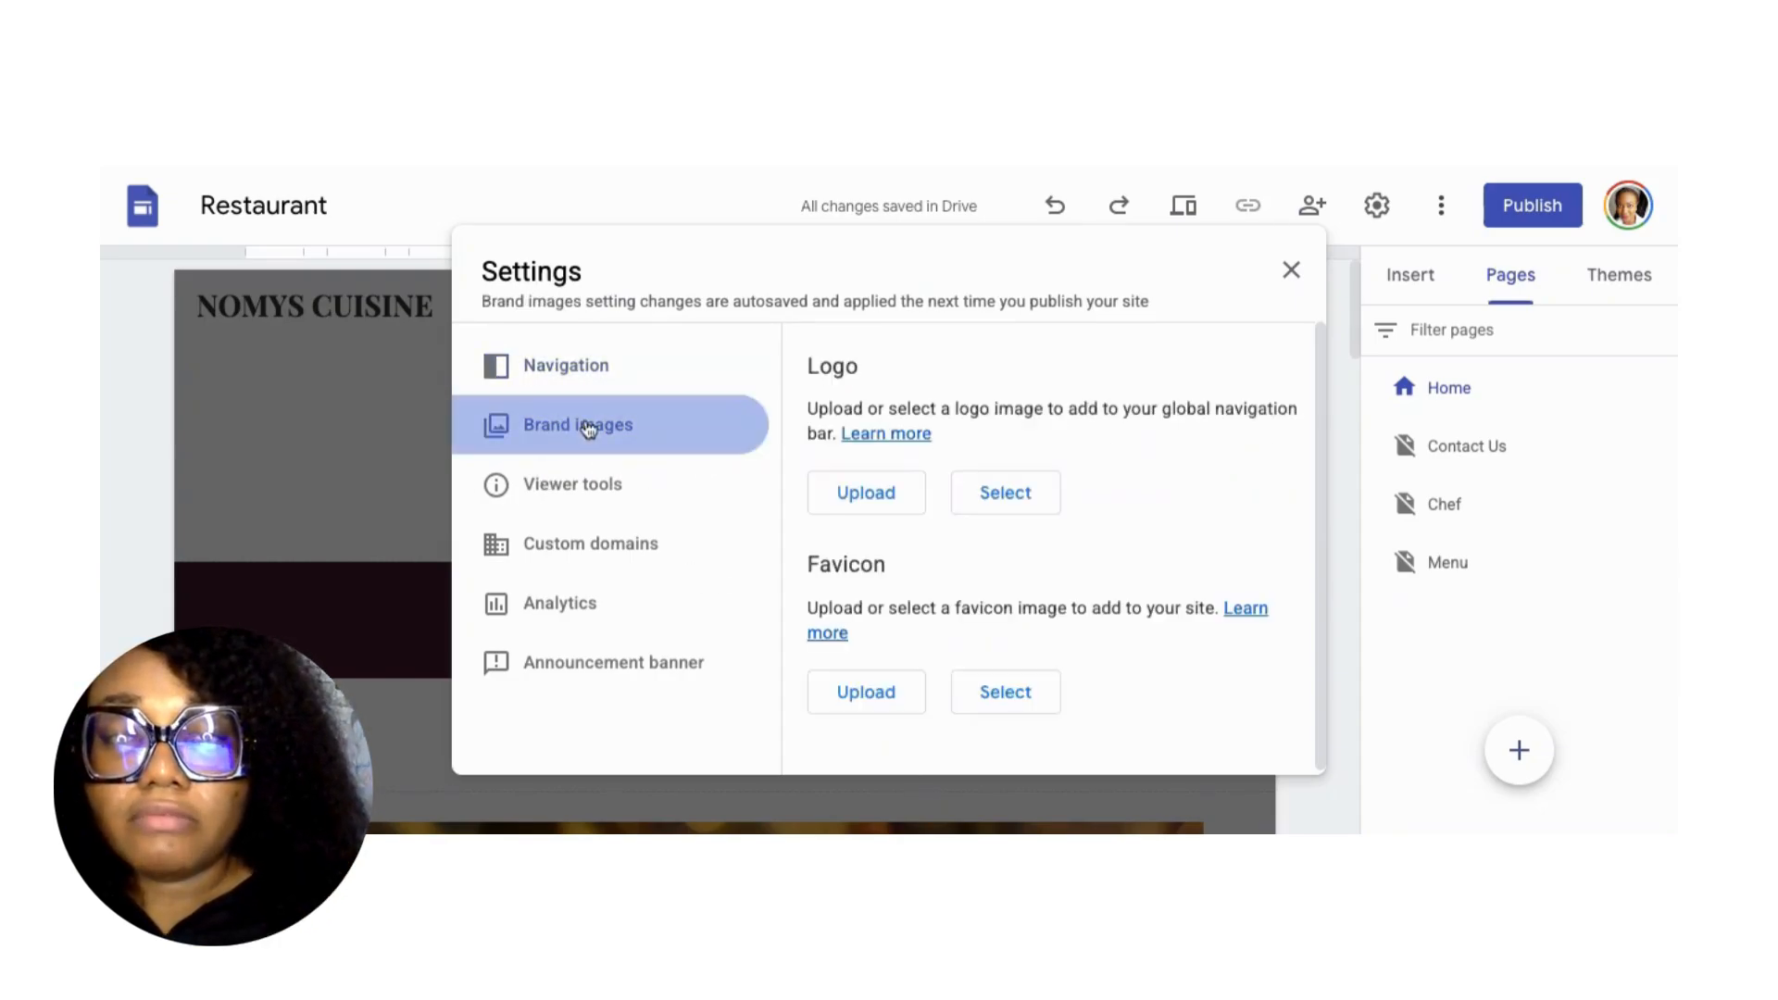
{"action": "left_click", "coordinate": [574, 494]}
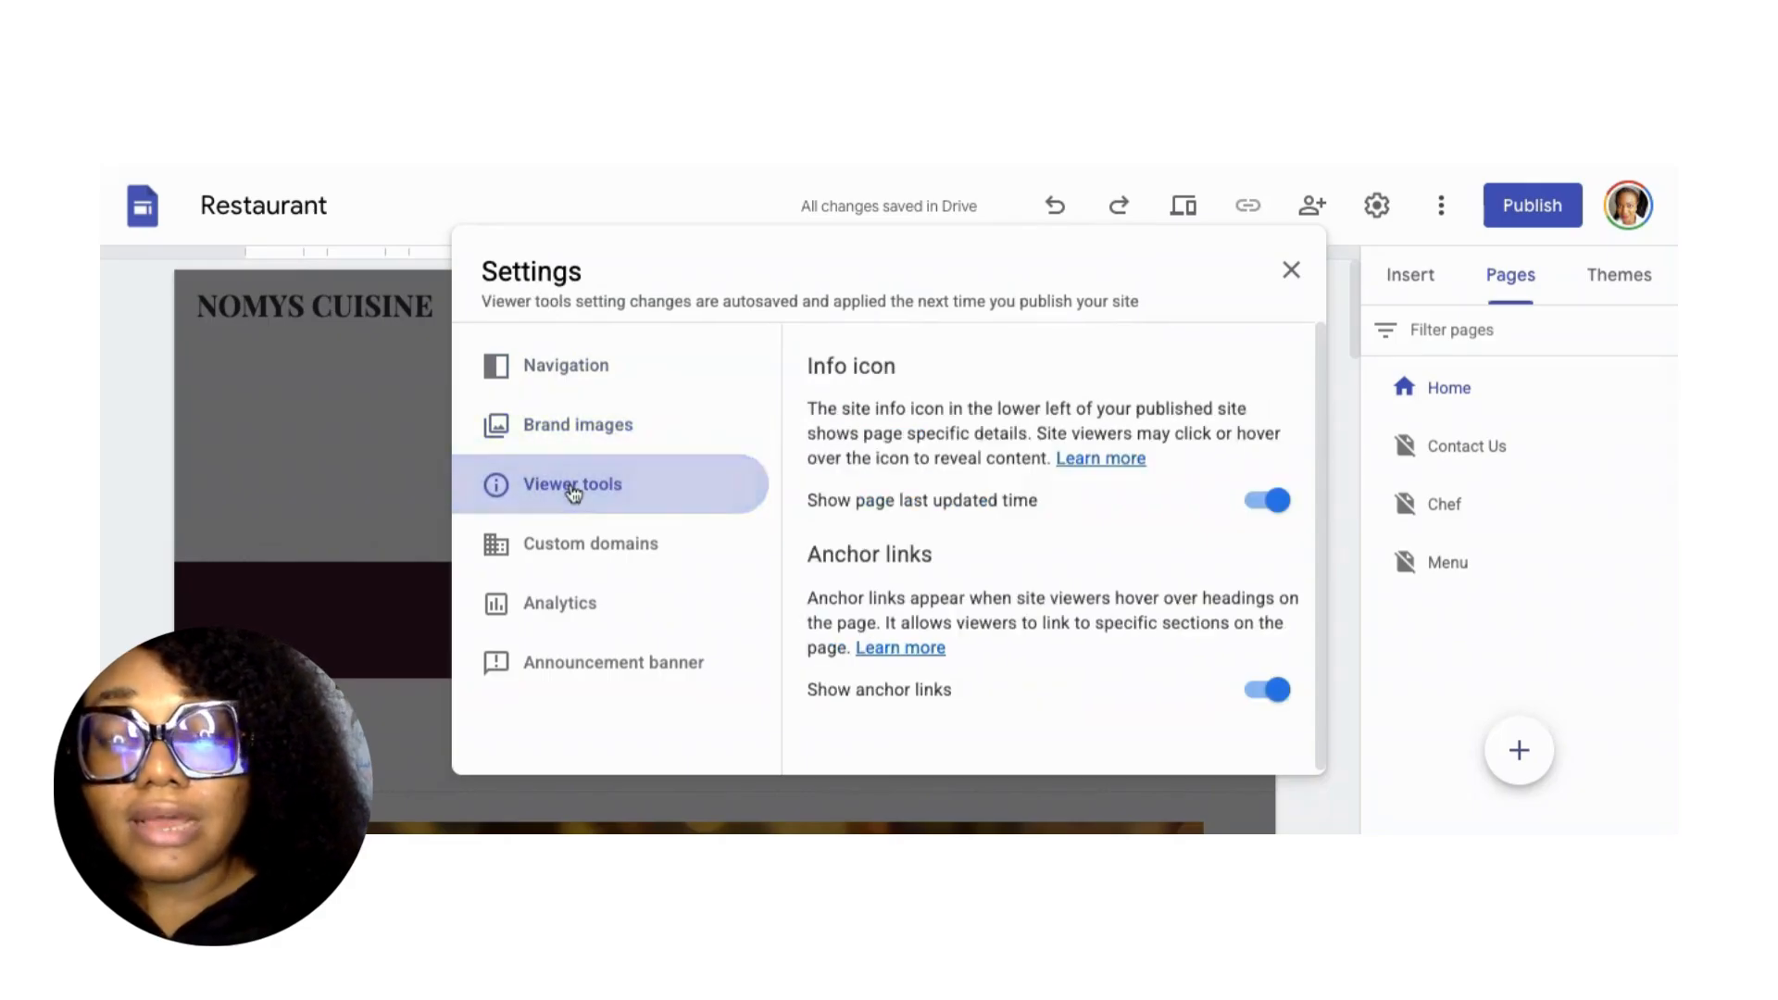
{"action": "left_click", "coordinate": [583, 565]}
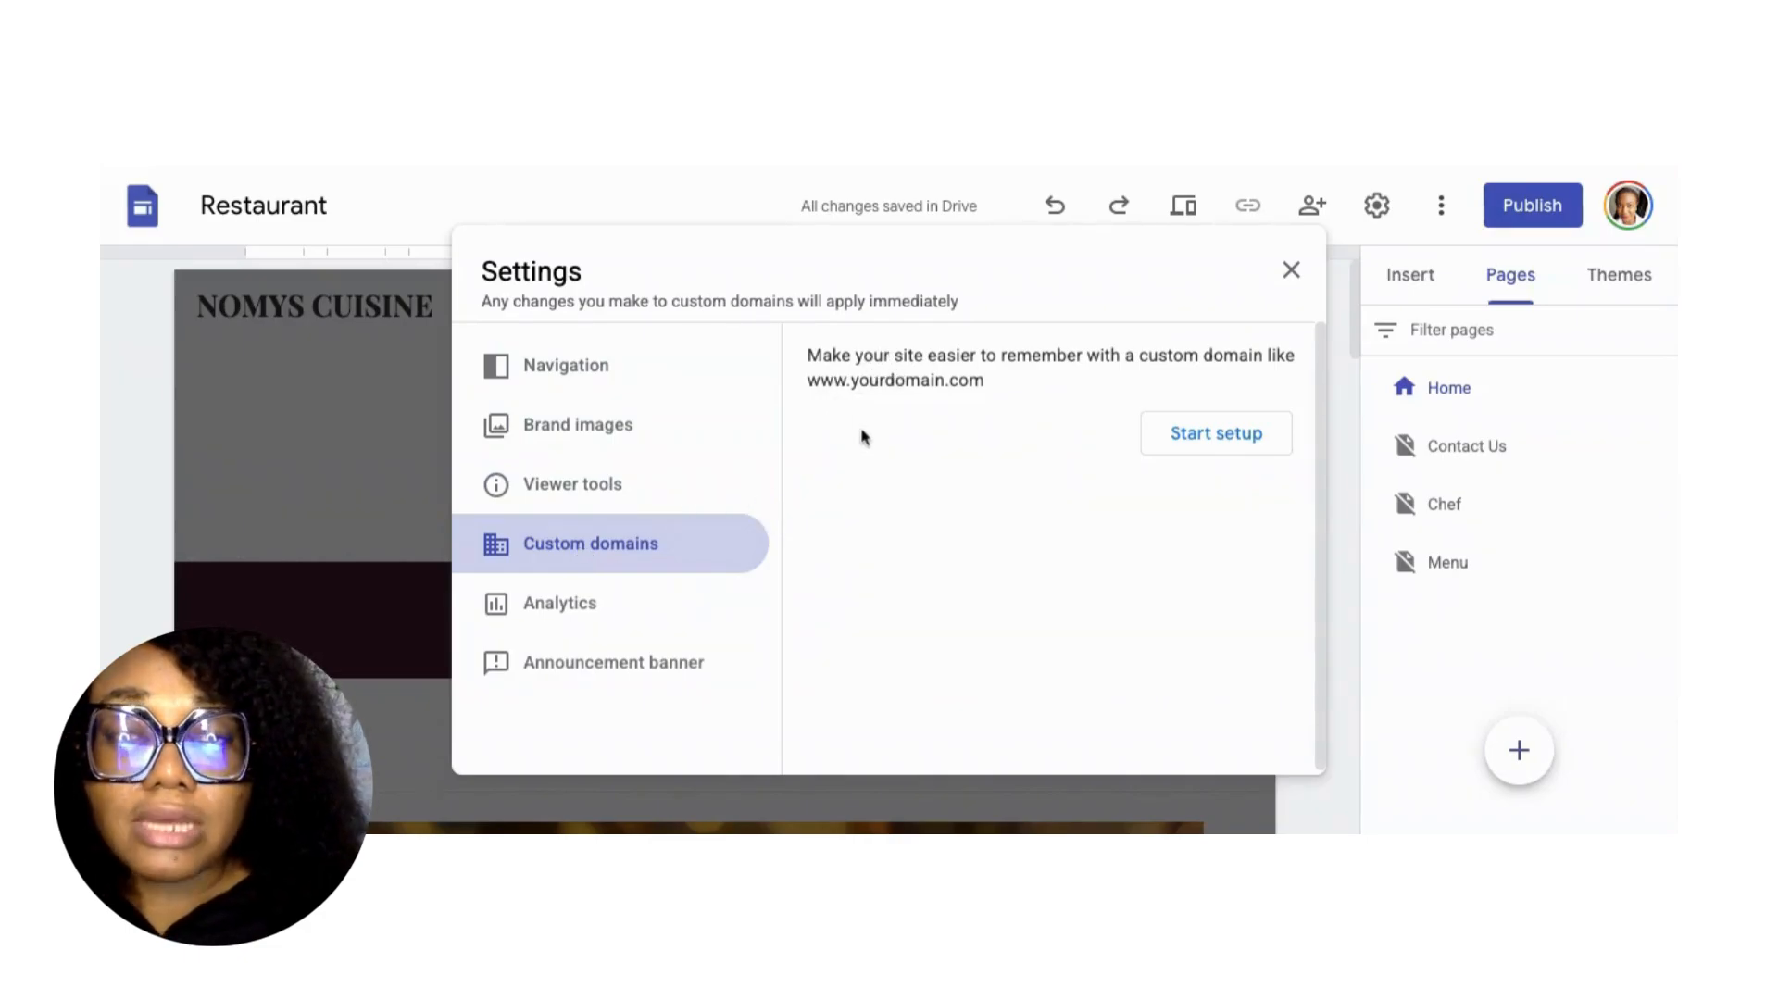
{"action": "left_click", "coordinate": [617, 605]}
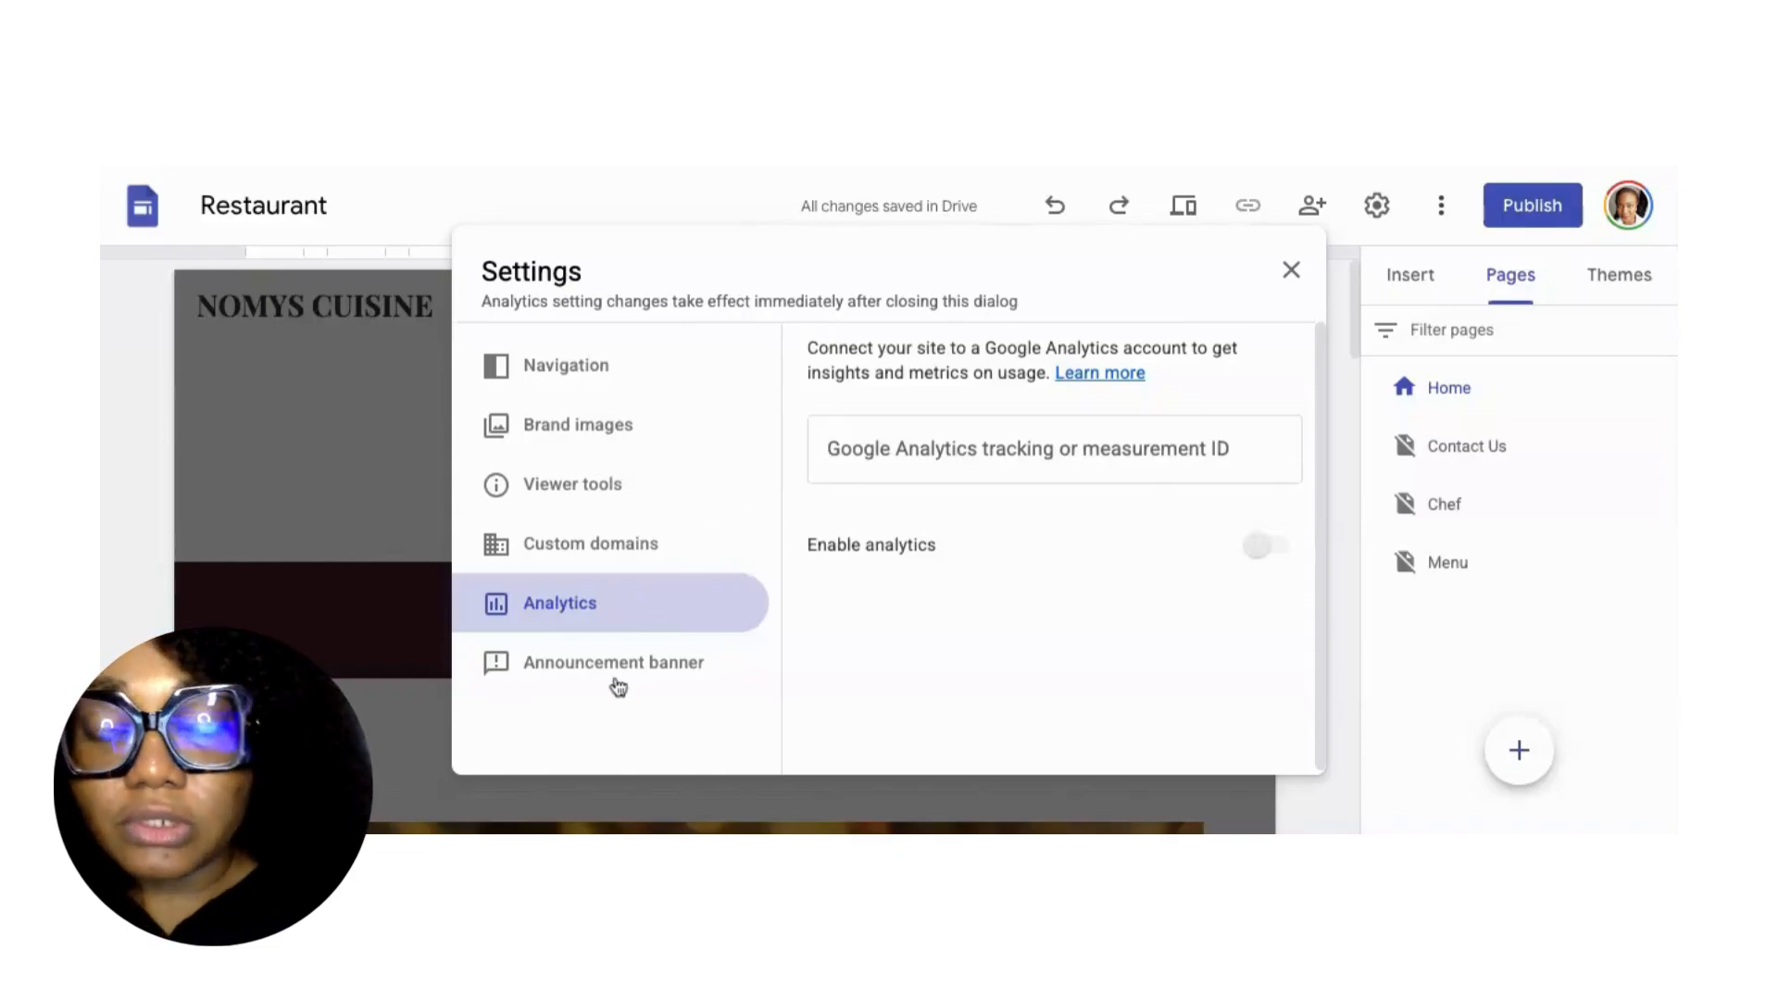
Enter the announcement banner message 'Meal of the Day! _ Afang Soup and Eba'.
{"action": "left_click", "coordinate": [618, 683]}
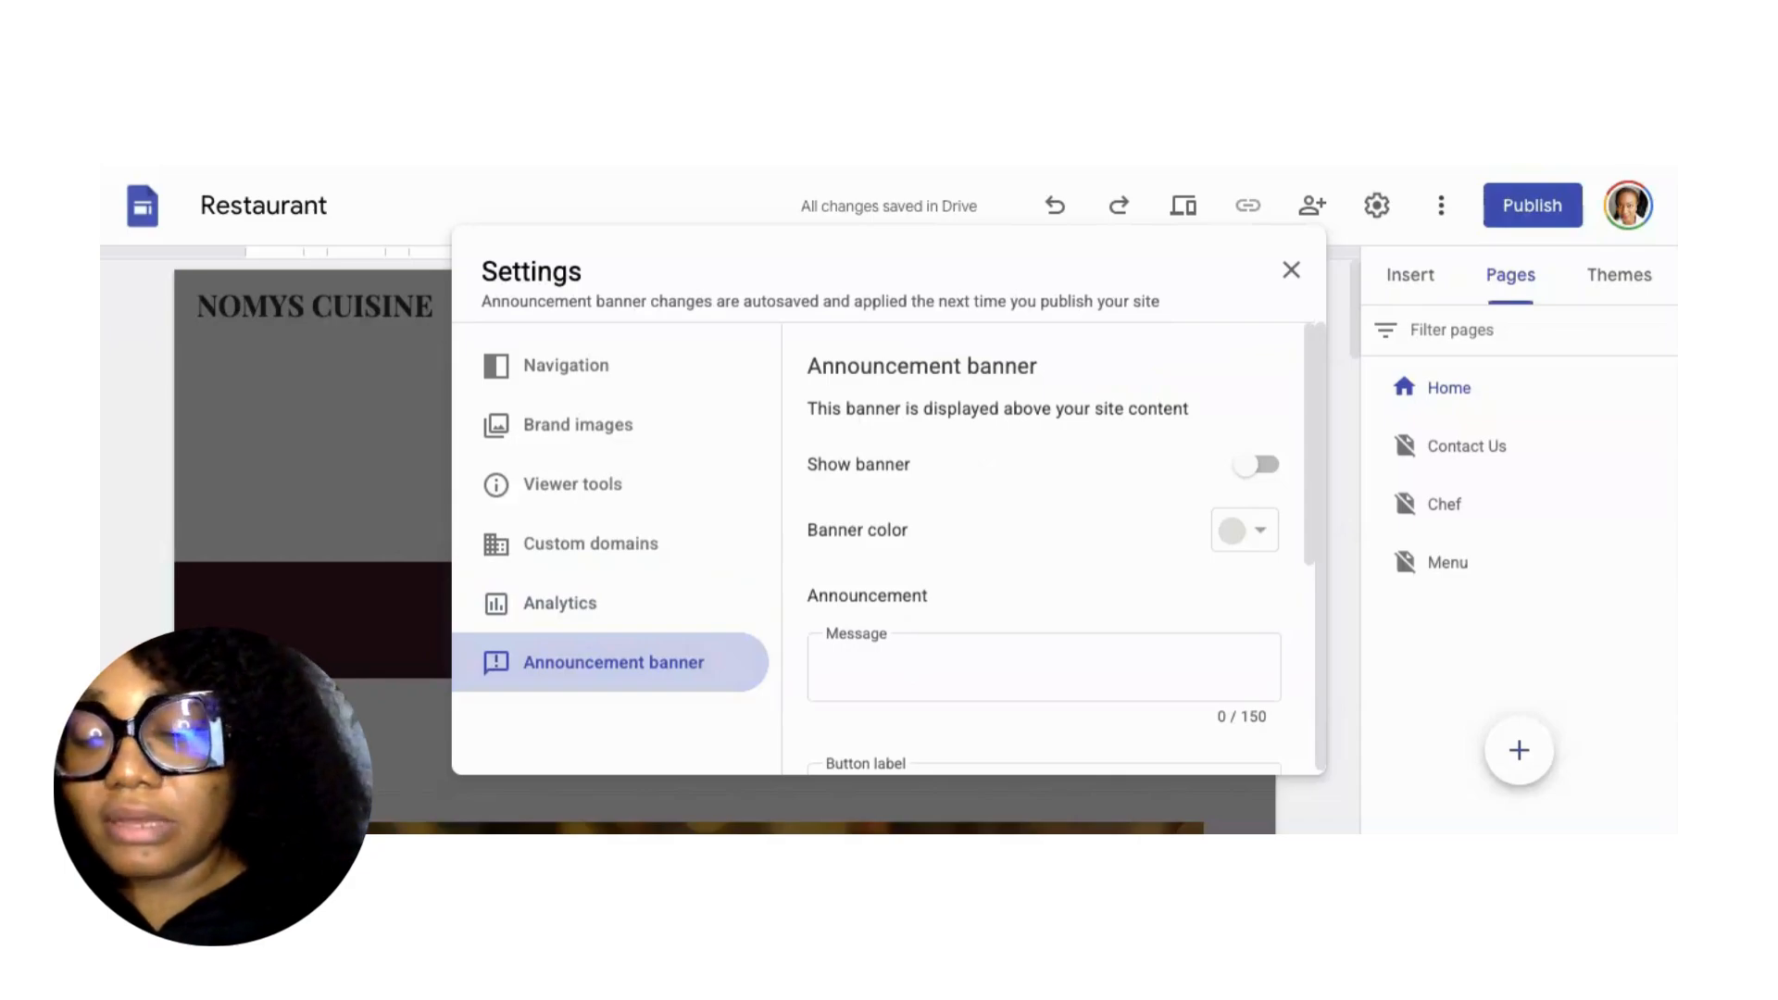
{"action": "scroll", "coordinate": [981, 614], "scroll_direction": "down", "scroll_amount": 1}
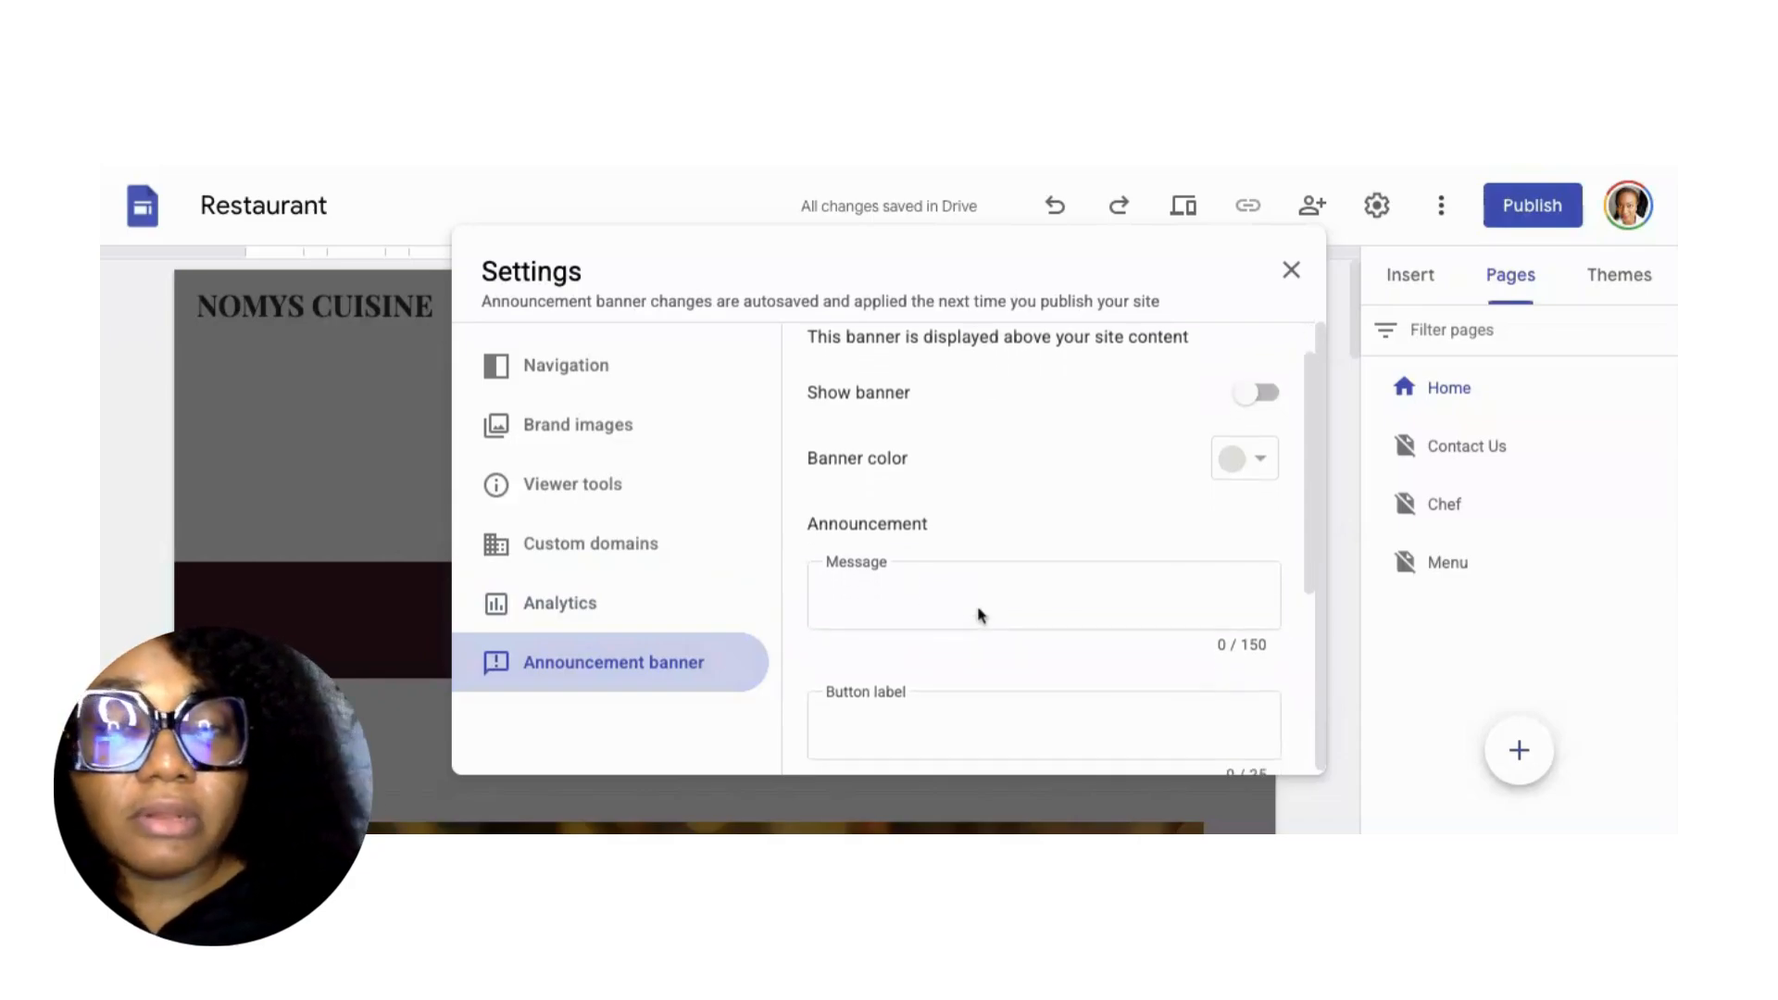
{"action": "left_click", "coordinate": [908, 596]}
{"action": "type", "text": "M"}
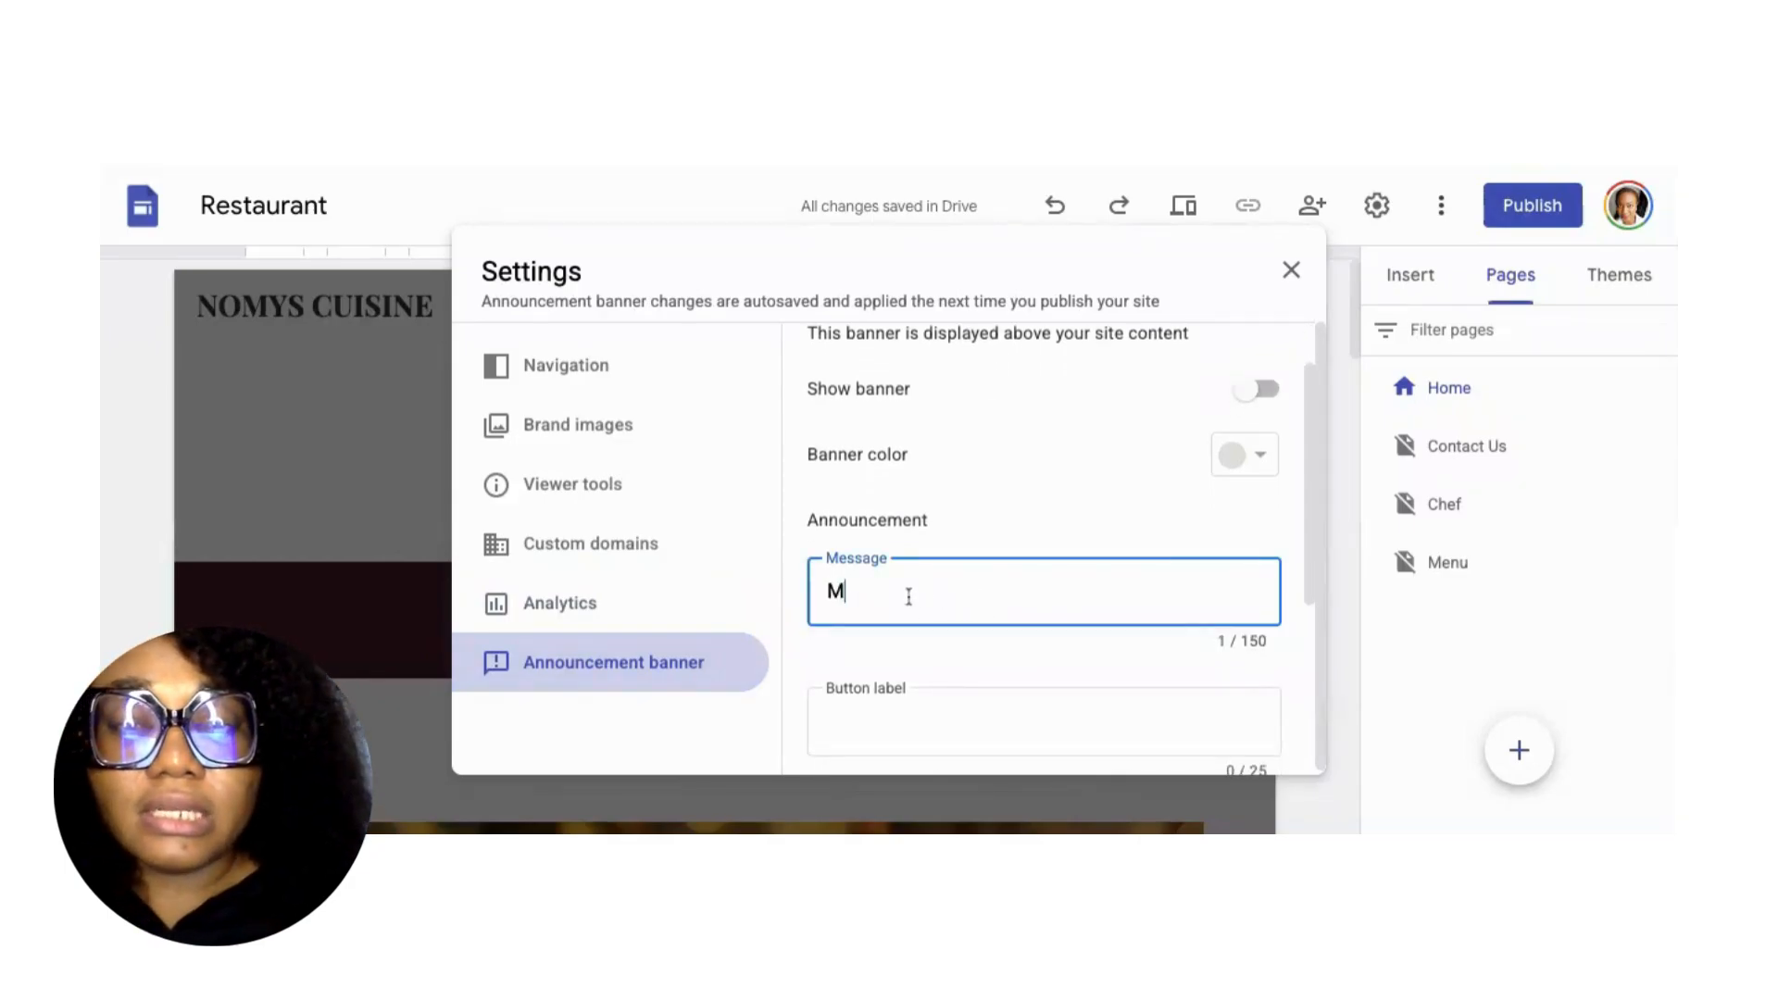
{"action": "type", "text": "eal o the Day"}
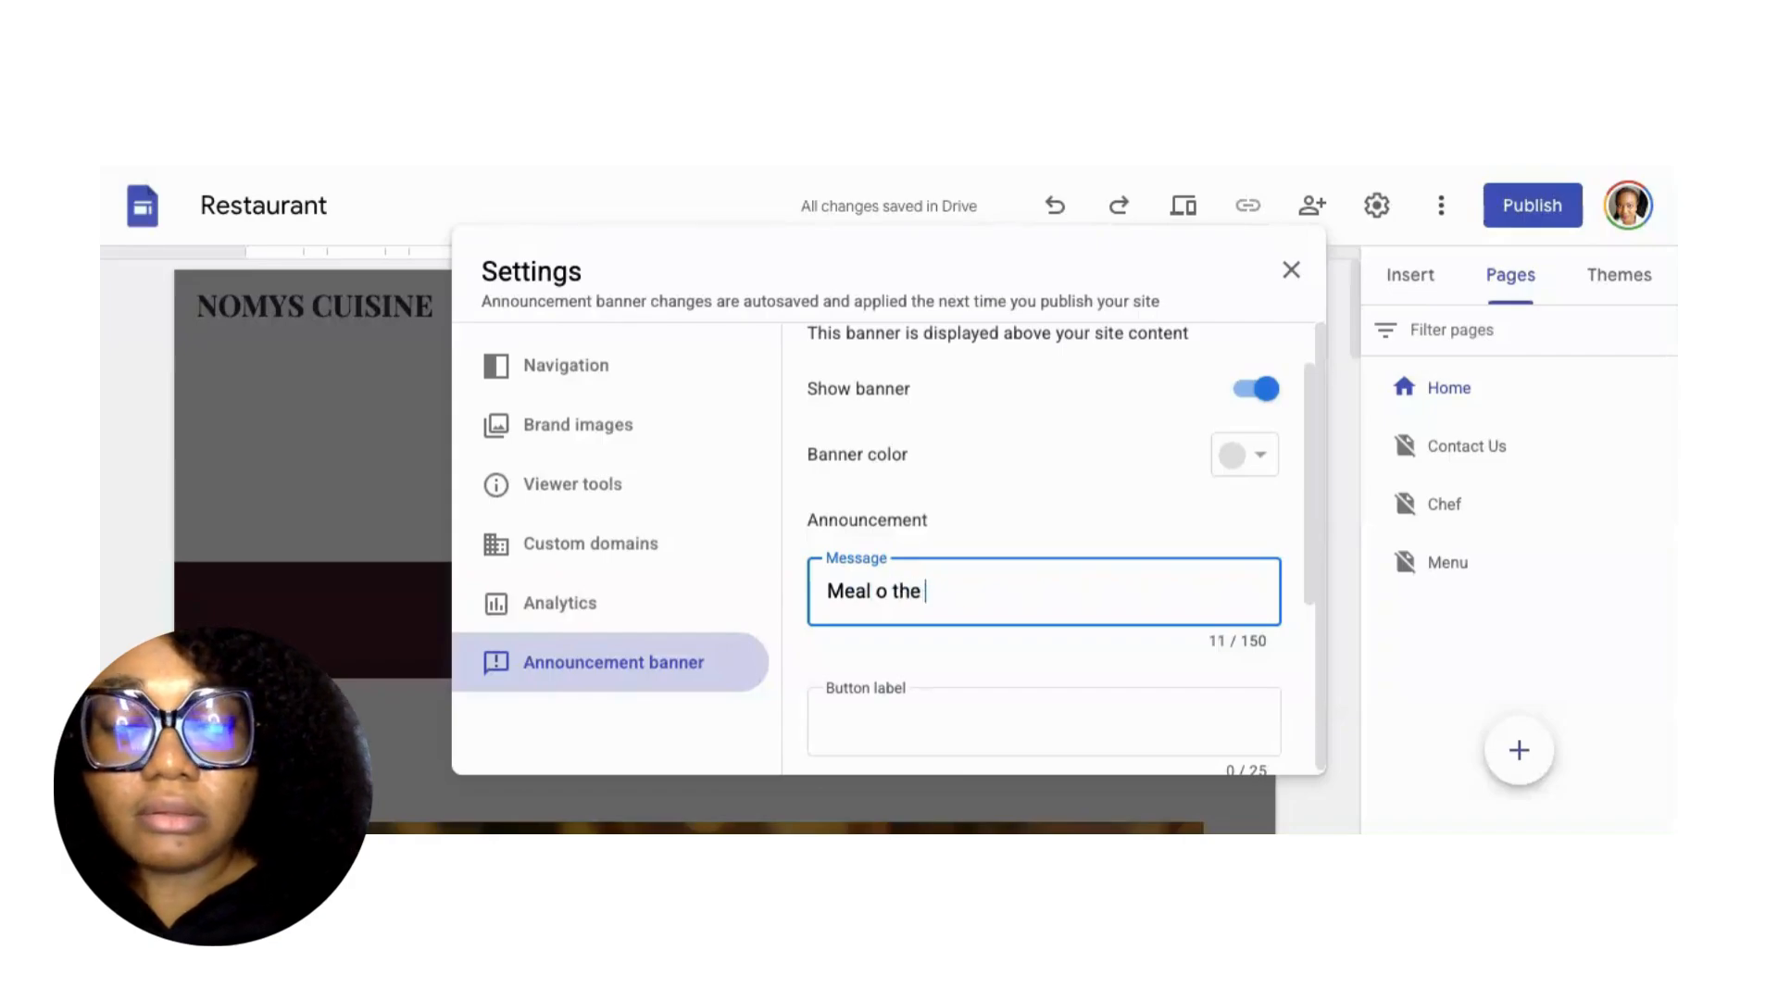
{"action": "key", "text": "BackSpace"}
{"action": "key", "text": "BackSpace"}
{"action": "key", "text": "BackSpace"}
{"action": "key", "text": "BackSpace"}
{"action": "key", "text": "BackSpace"}
{"action": "key", "text": "BackSpace"}
{"action": "key", "text": "BackSpace"}
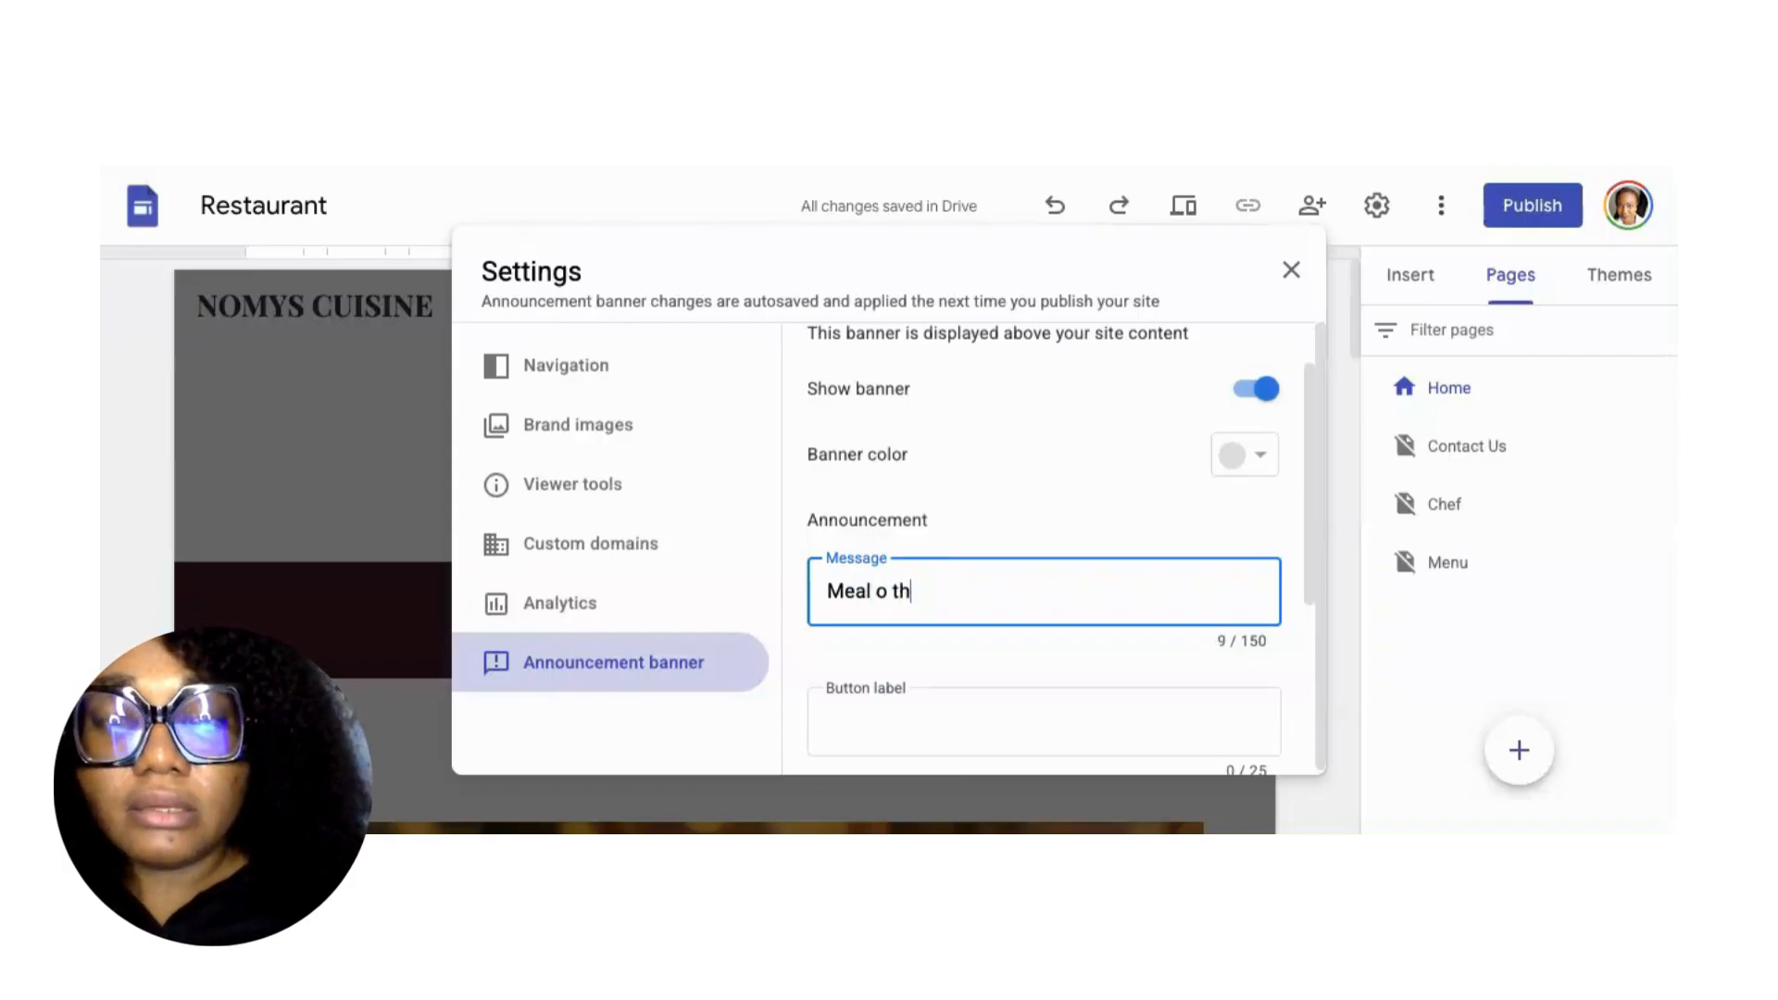
{"action": "type", "text": "f the Day"}
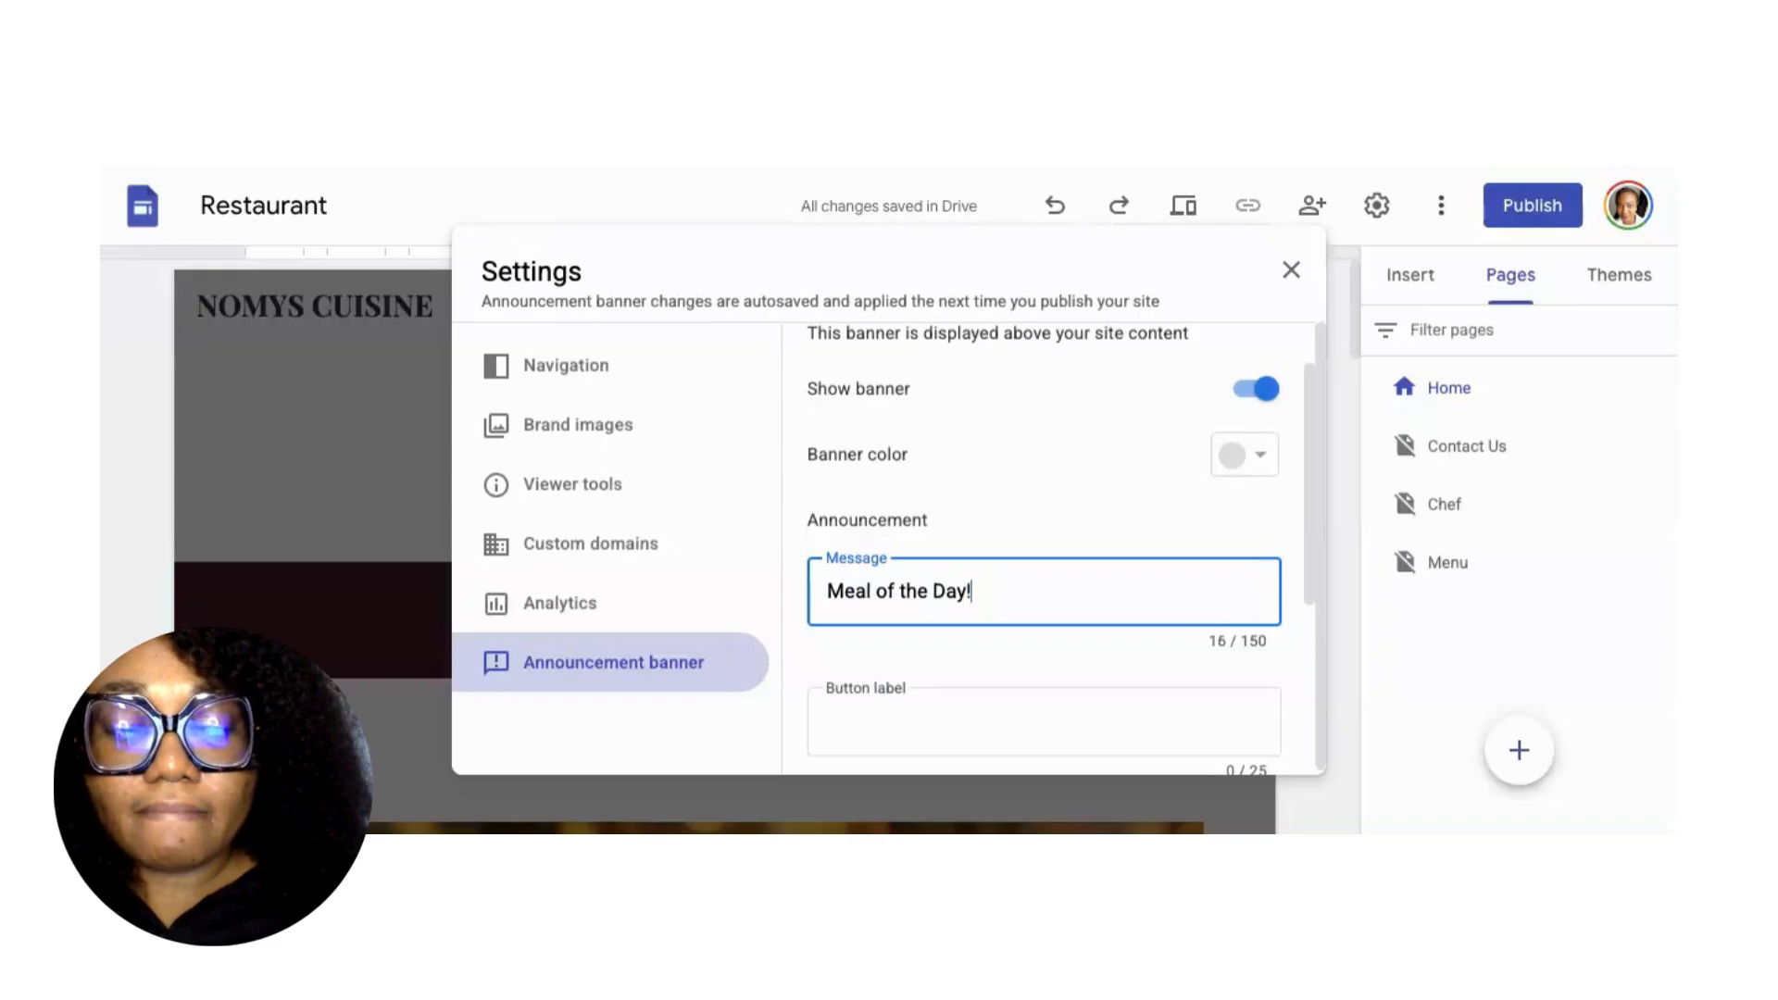
{"action": "type", "text": "! _ Afa"}
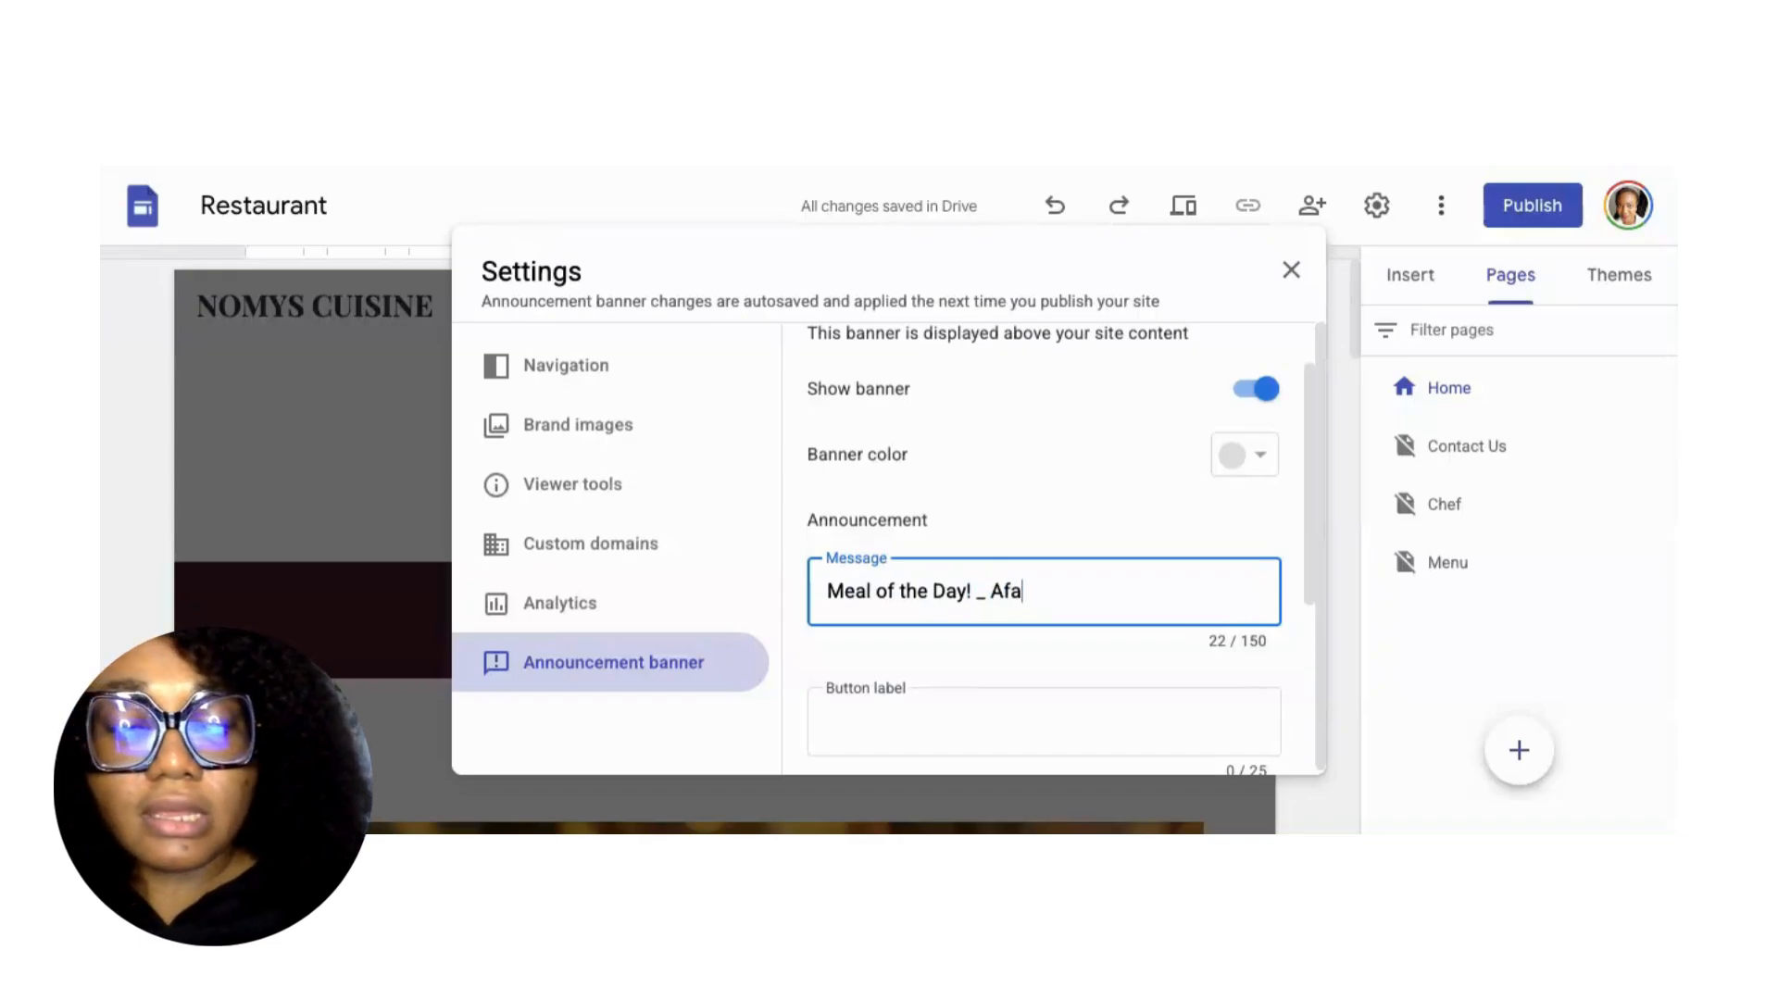
{"action": "type", "text": "ng Sou"}
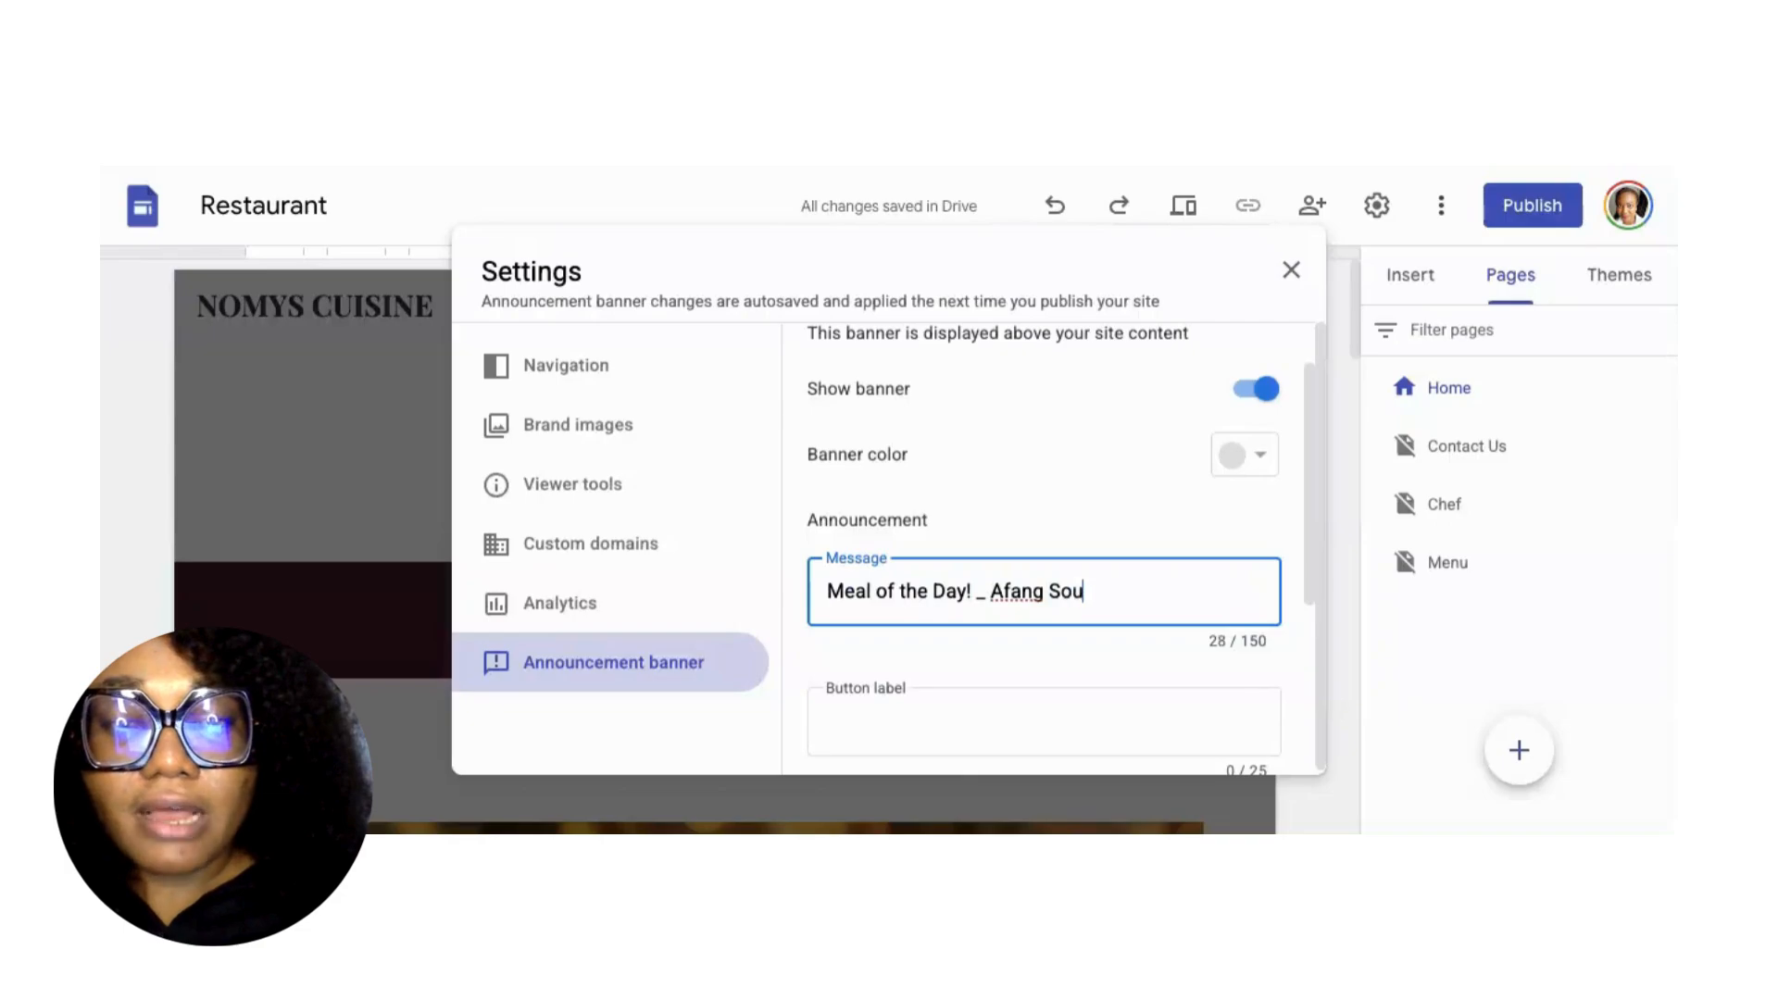
{"action": "type", "text": "p and"}
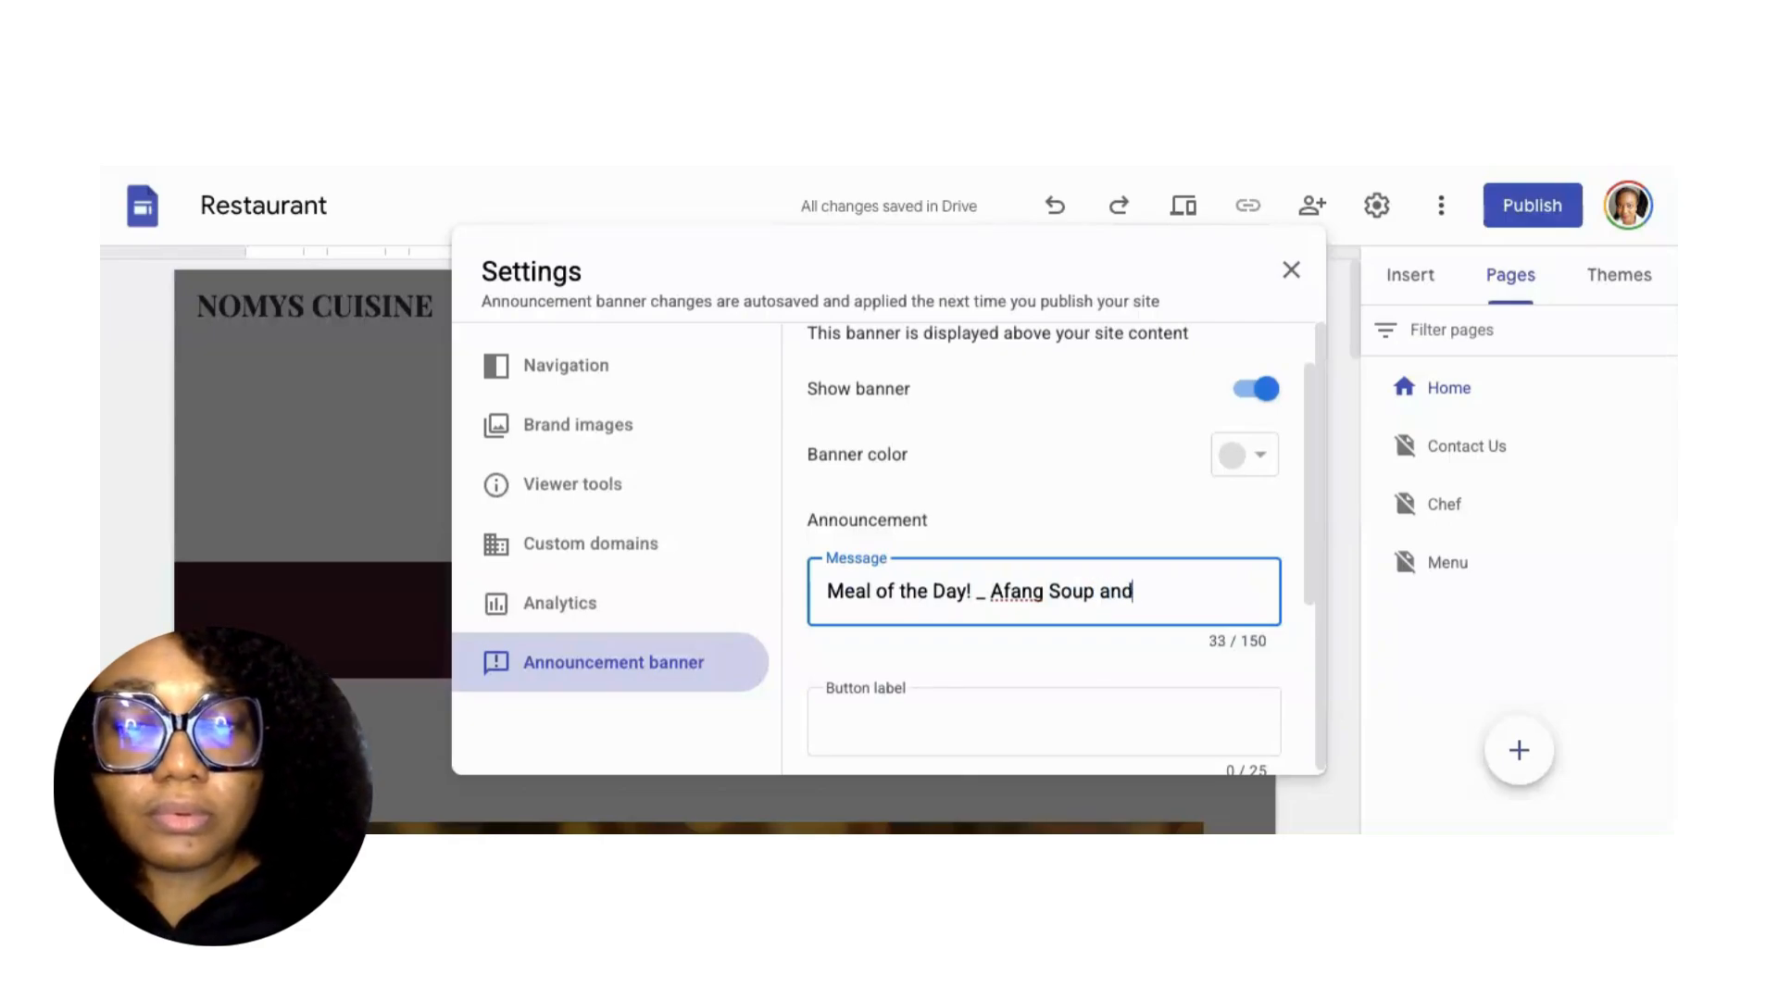
{"action": "type", "text": " Eba"}
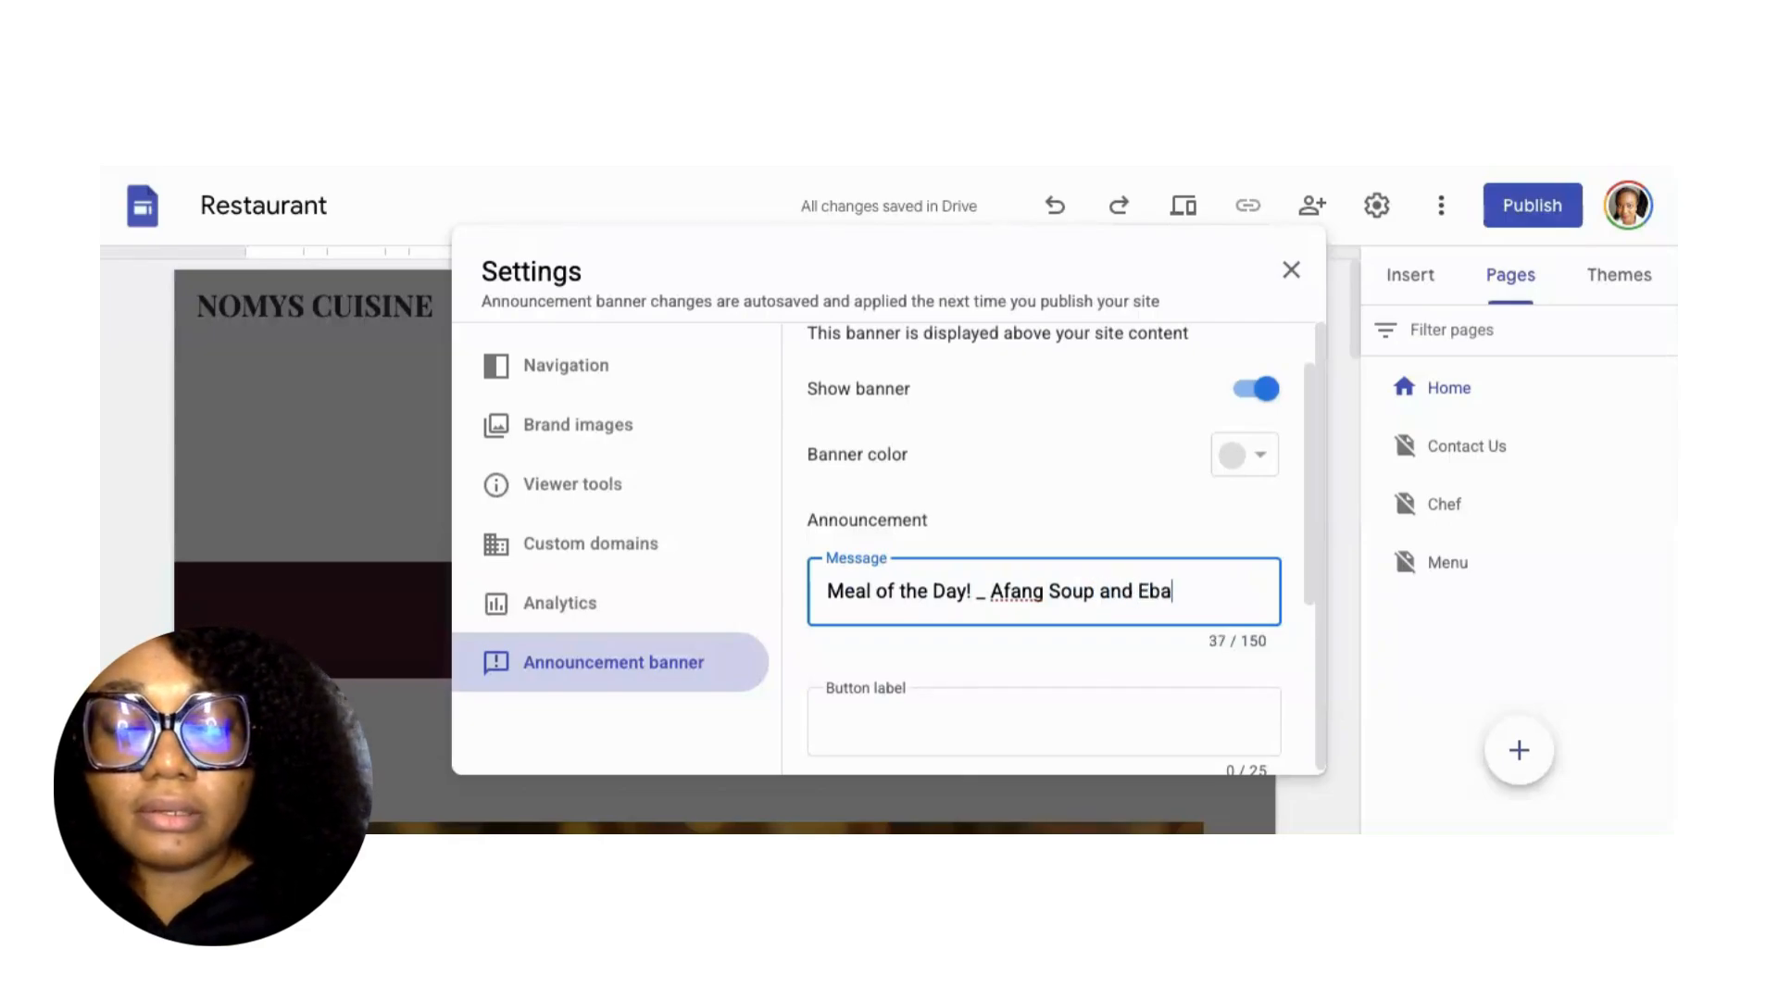
{"action": "scroll", "coordinate": [965, 602], "scroll_direction": "down", "scroll_amount": 1}
{"action": "scroll", "coordinate": [965, 603], "scroll_direction": "down", "scroll_amount": 2}
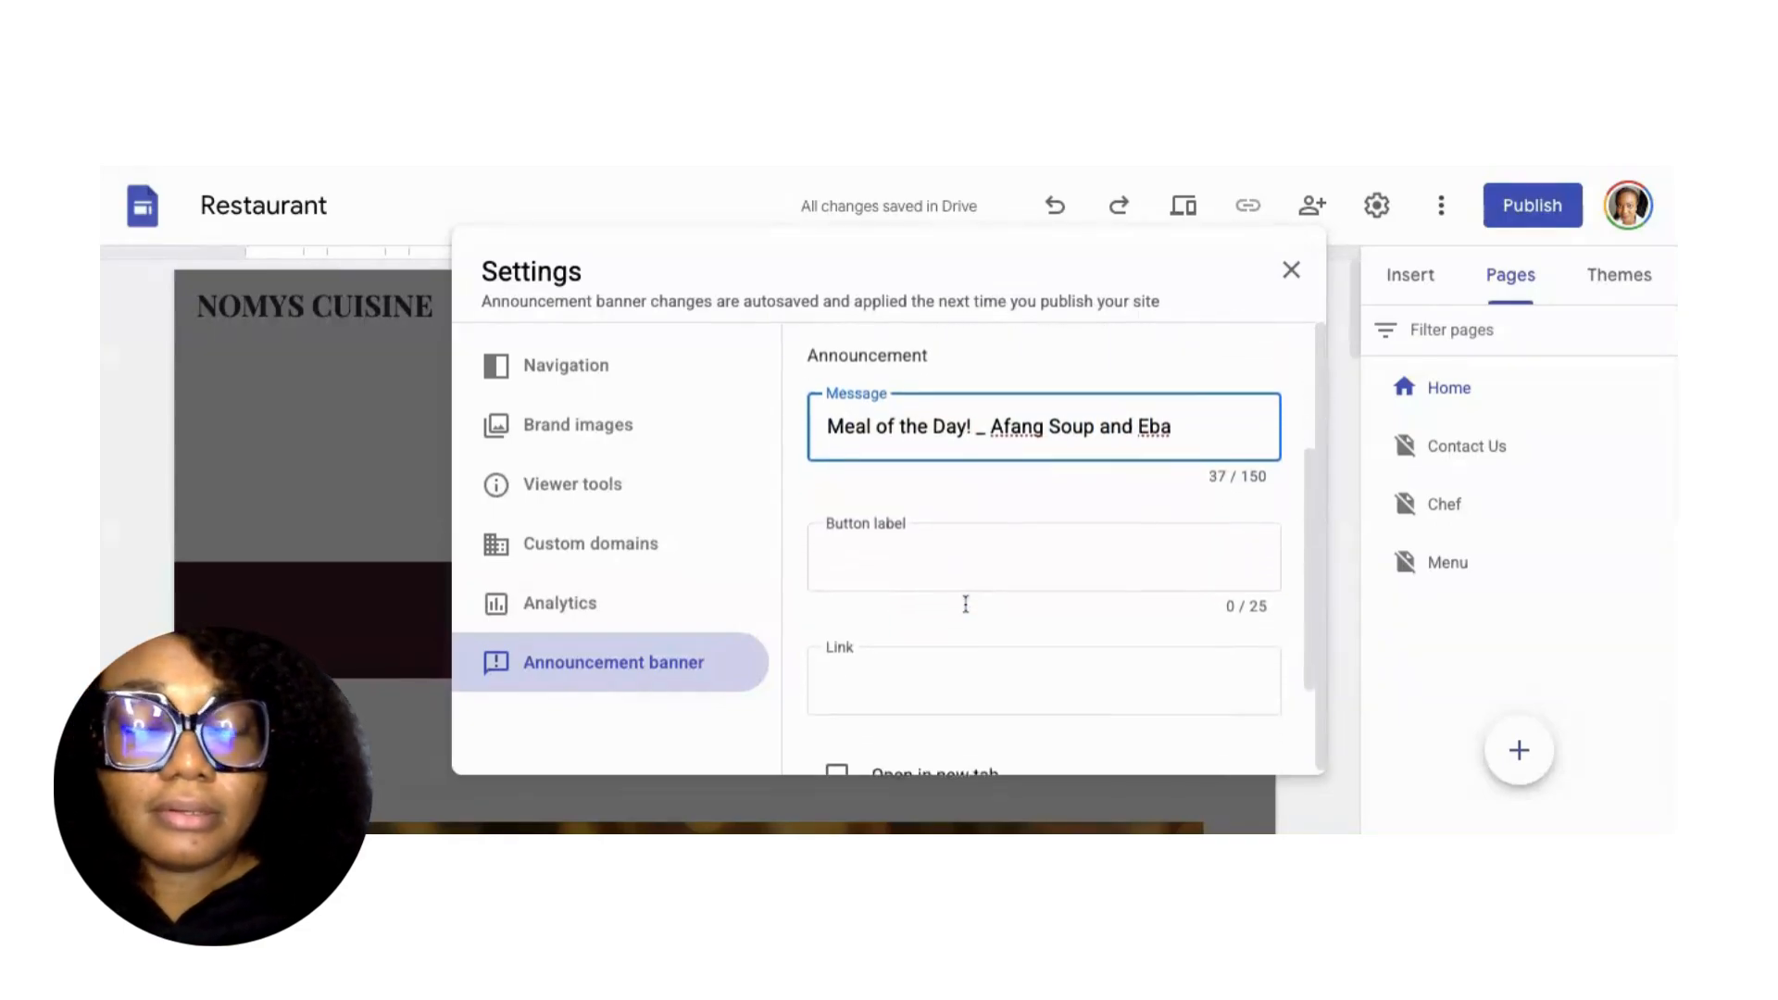
Correct the message to read 'Meal of the Day - Afang Soup and Eba!'.
{"action": "left_click", "coordinate": [885, 546]}
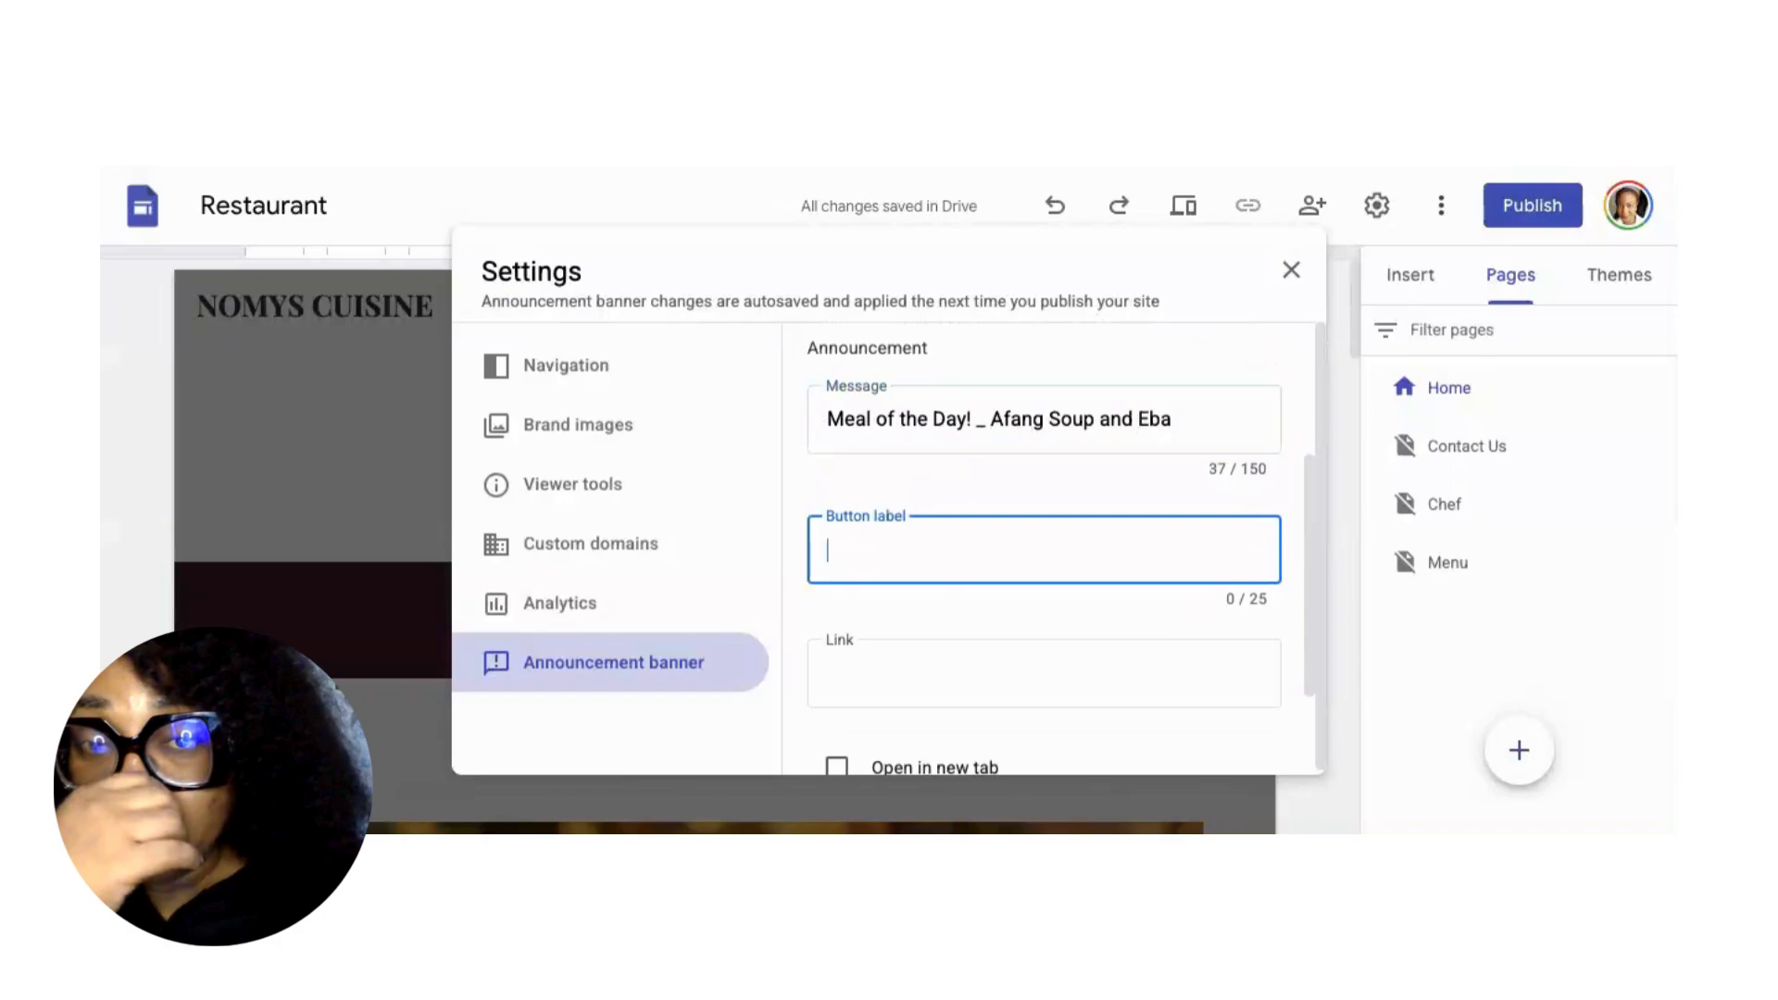
{"action": "left_click", "coordinate": [970, 419]}
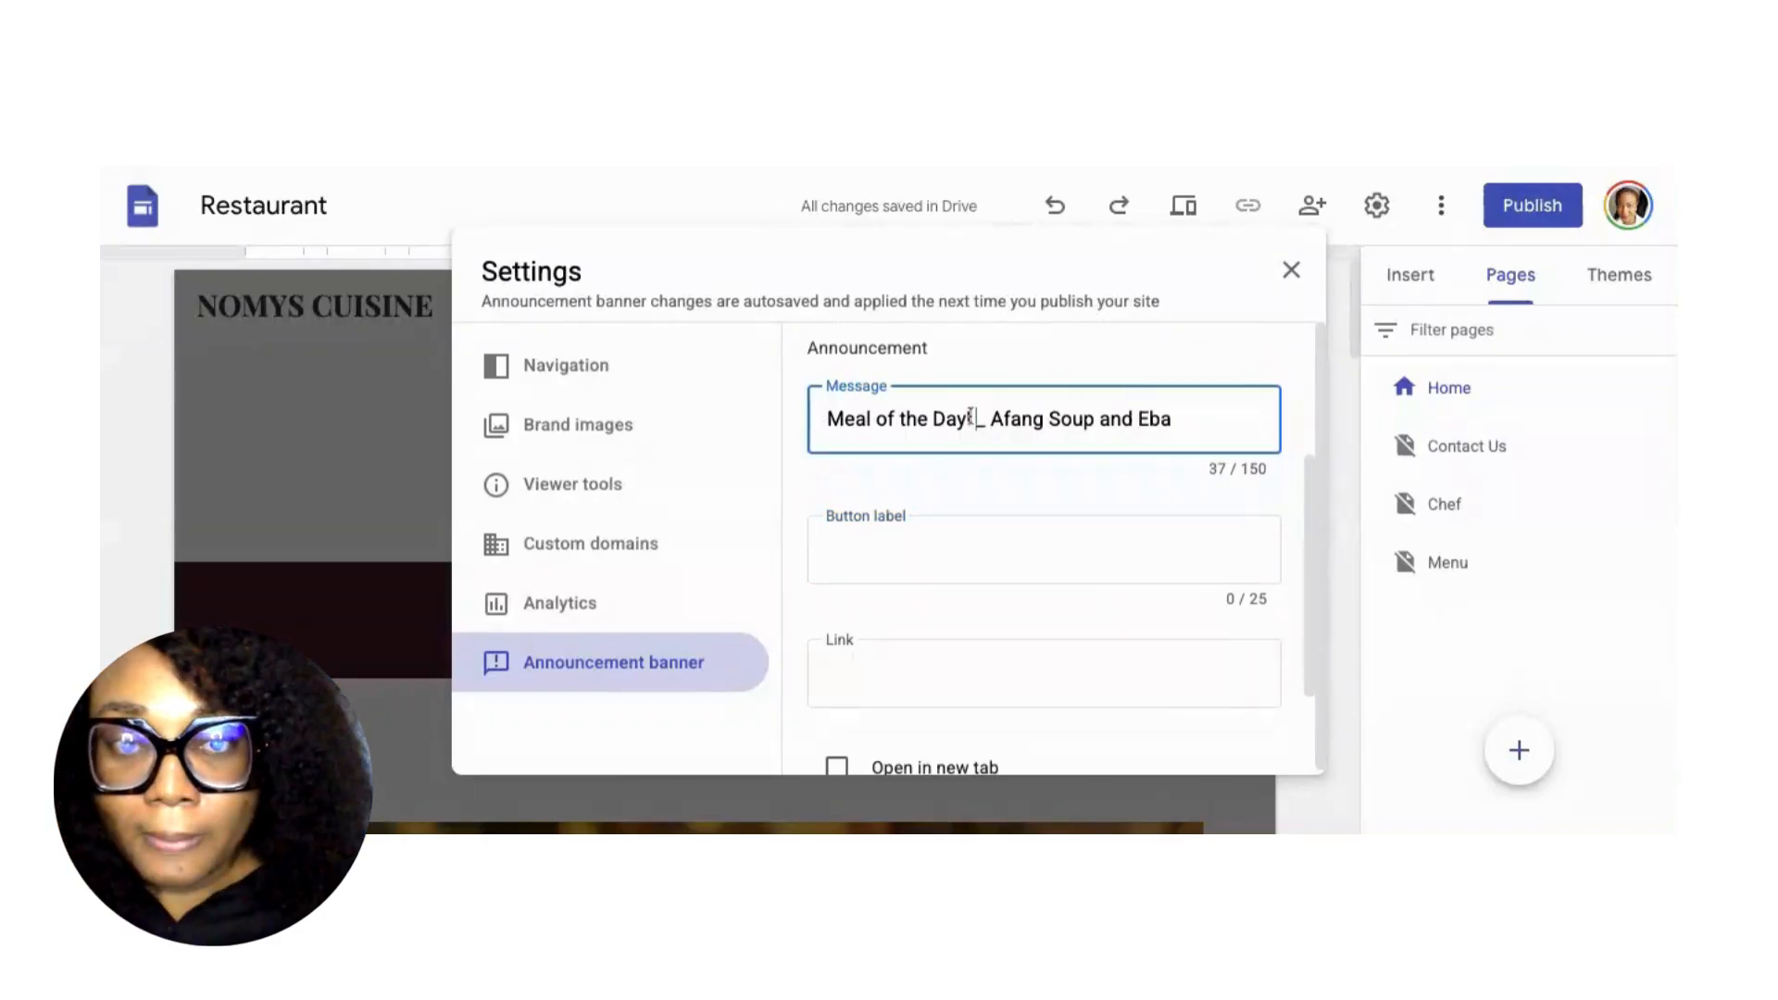
{"action": "key", "text": "Delete"}
{"action": "key", "text": "Delete"}
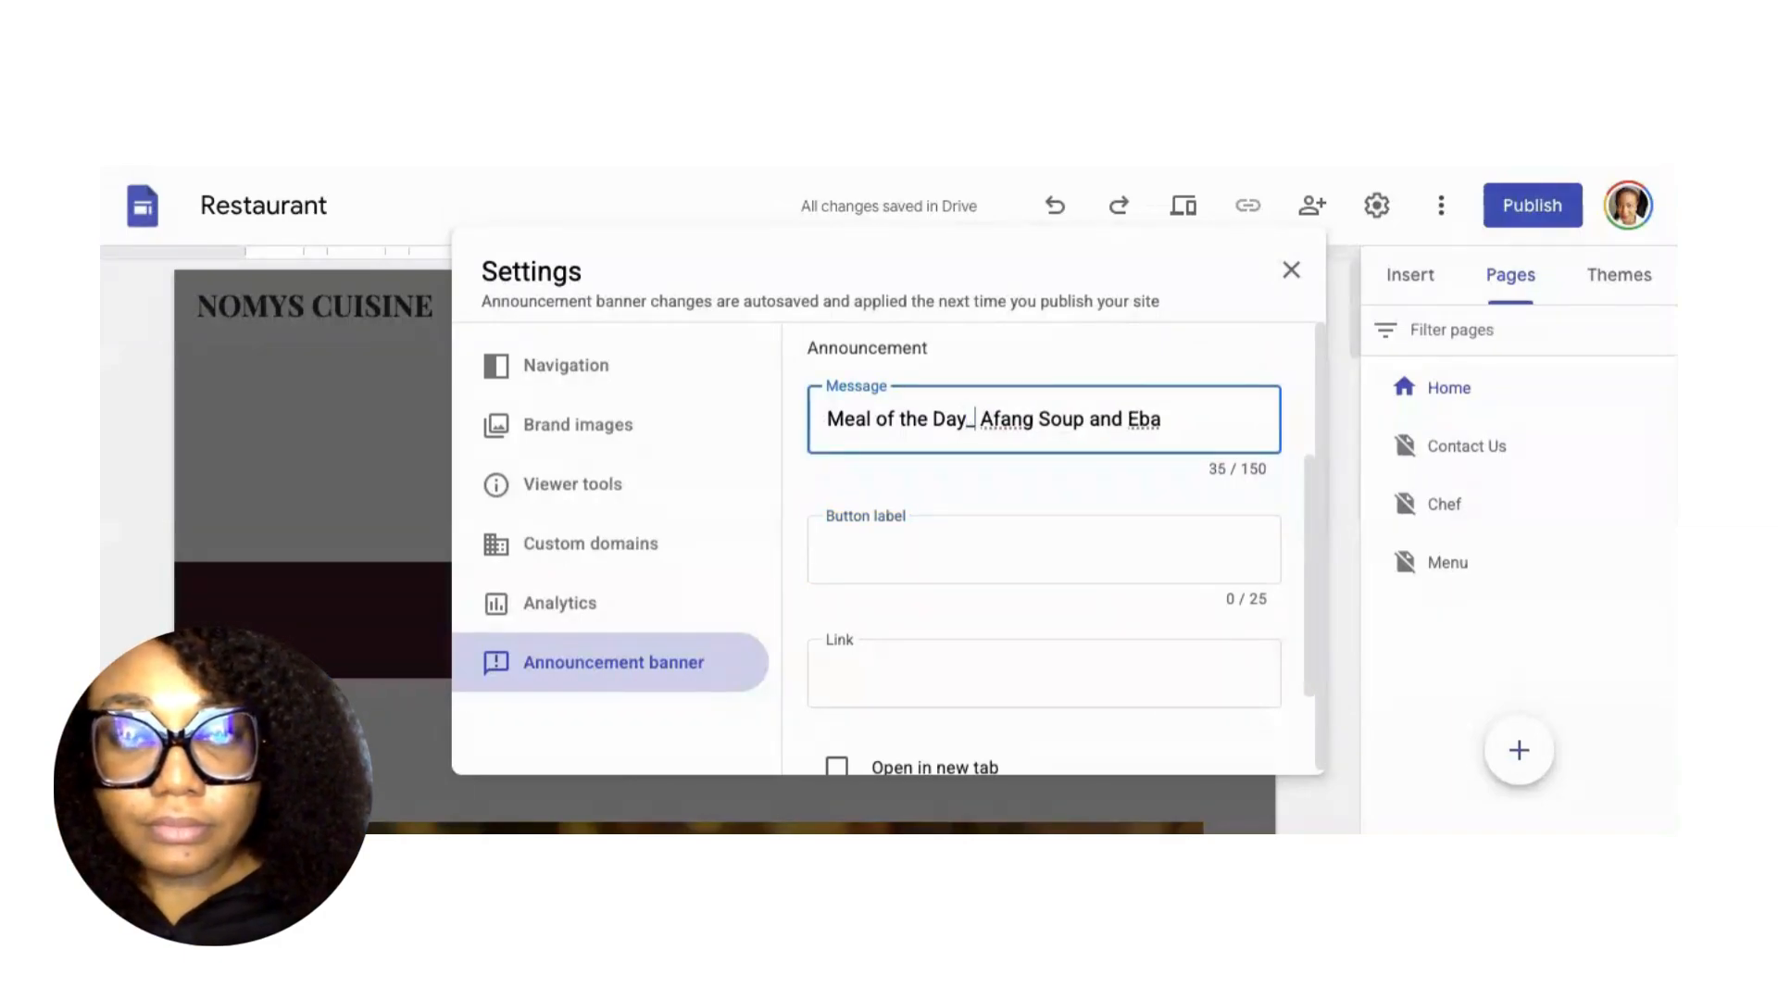
{"action": "key", "text": "BackSpace"}
{"action": "type", "text": "-"}
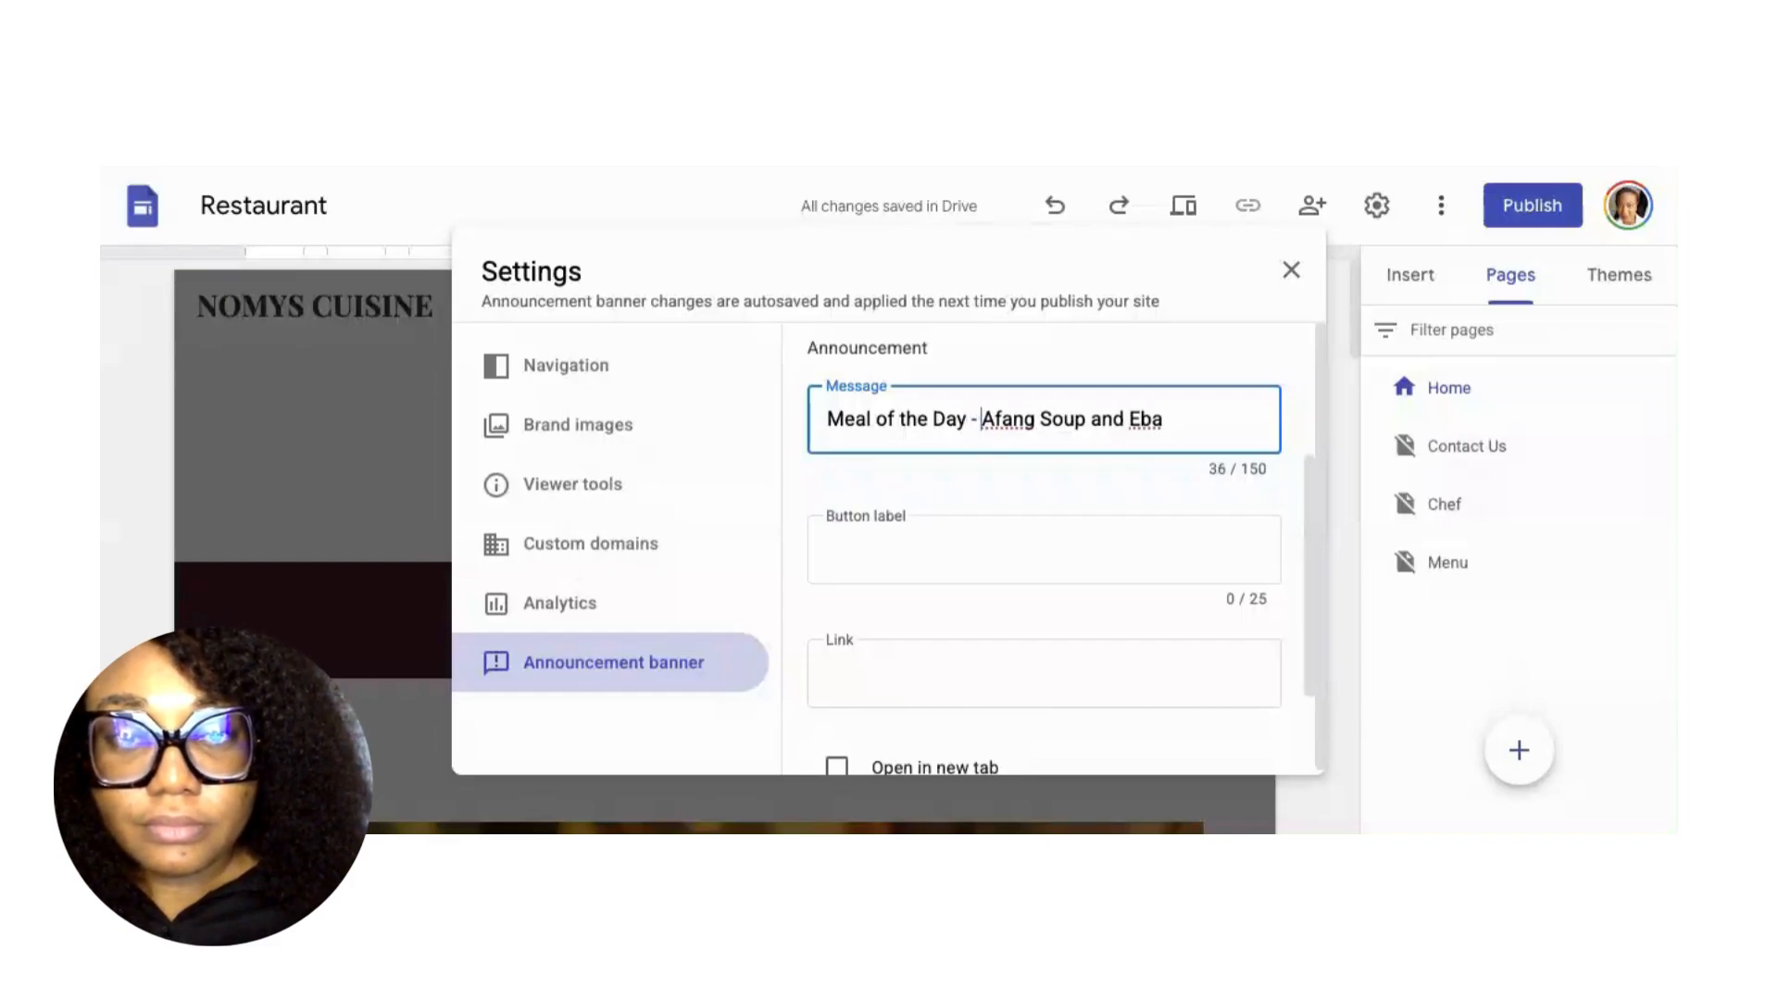
{"action": "left_click", "coordinate": [1177, 411]}
{"action": "type", "text": "!"}
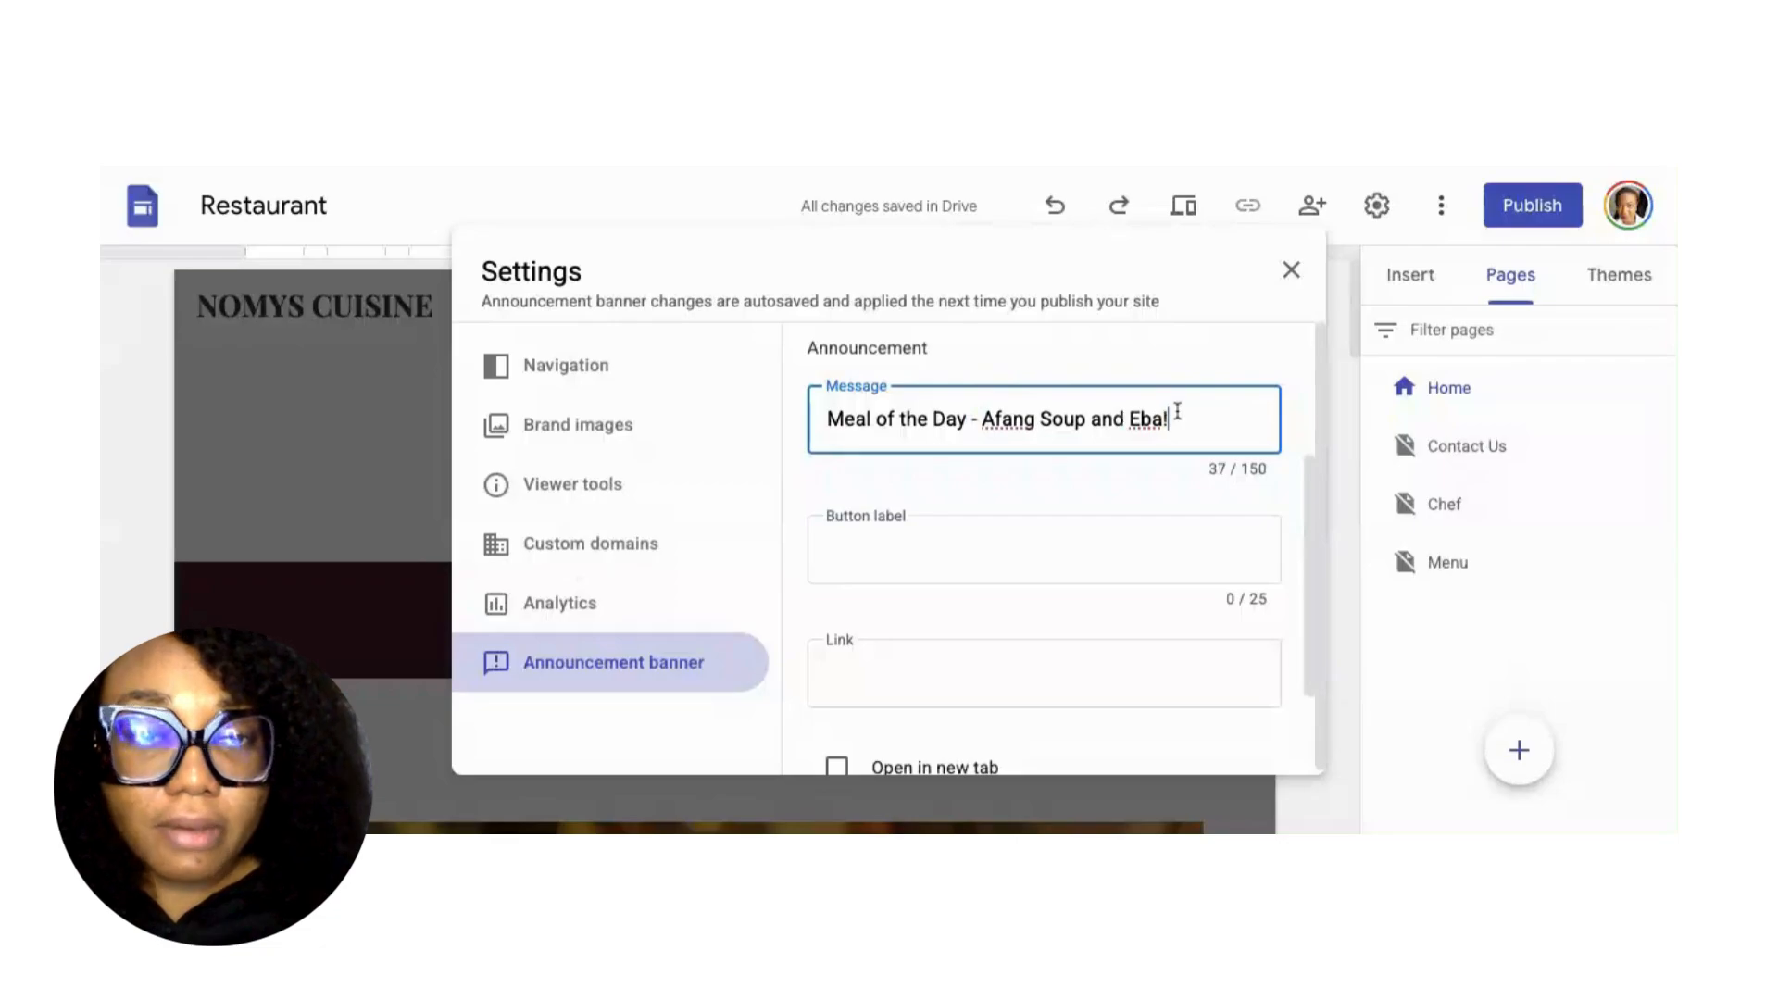
Add an 'Order Now' button linking to a wa.me WhatsApp link that opens in a new tab.
{"action": "left_click", "coordinate": [921, 545]}
{"action": "type", "text": "Orde"}
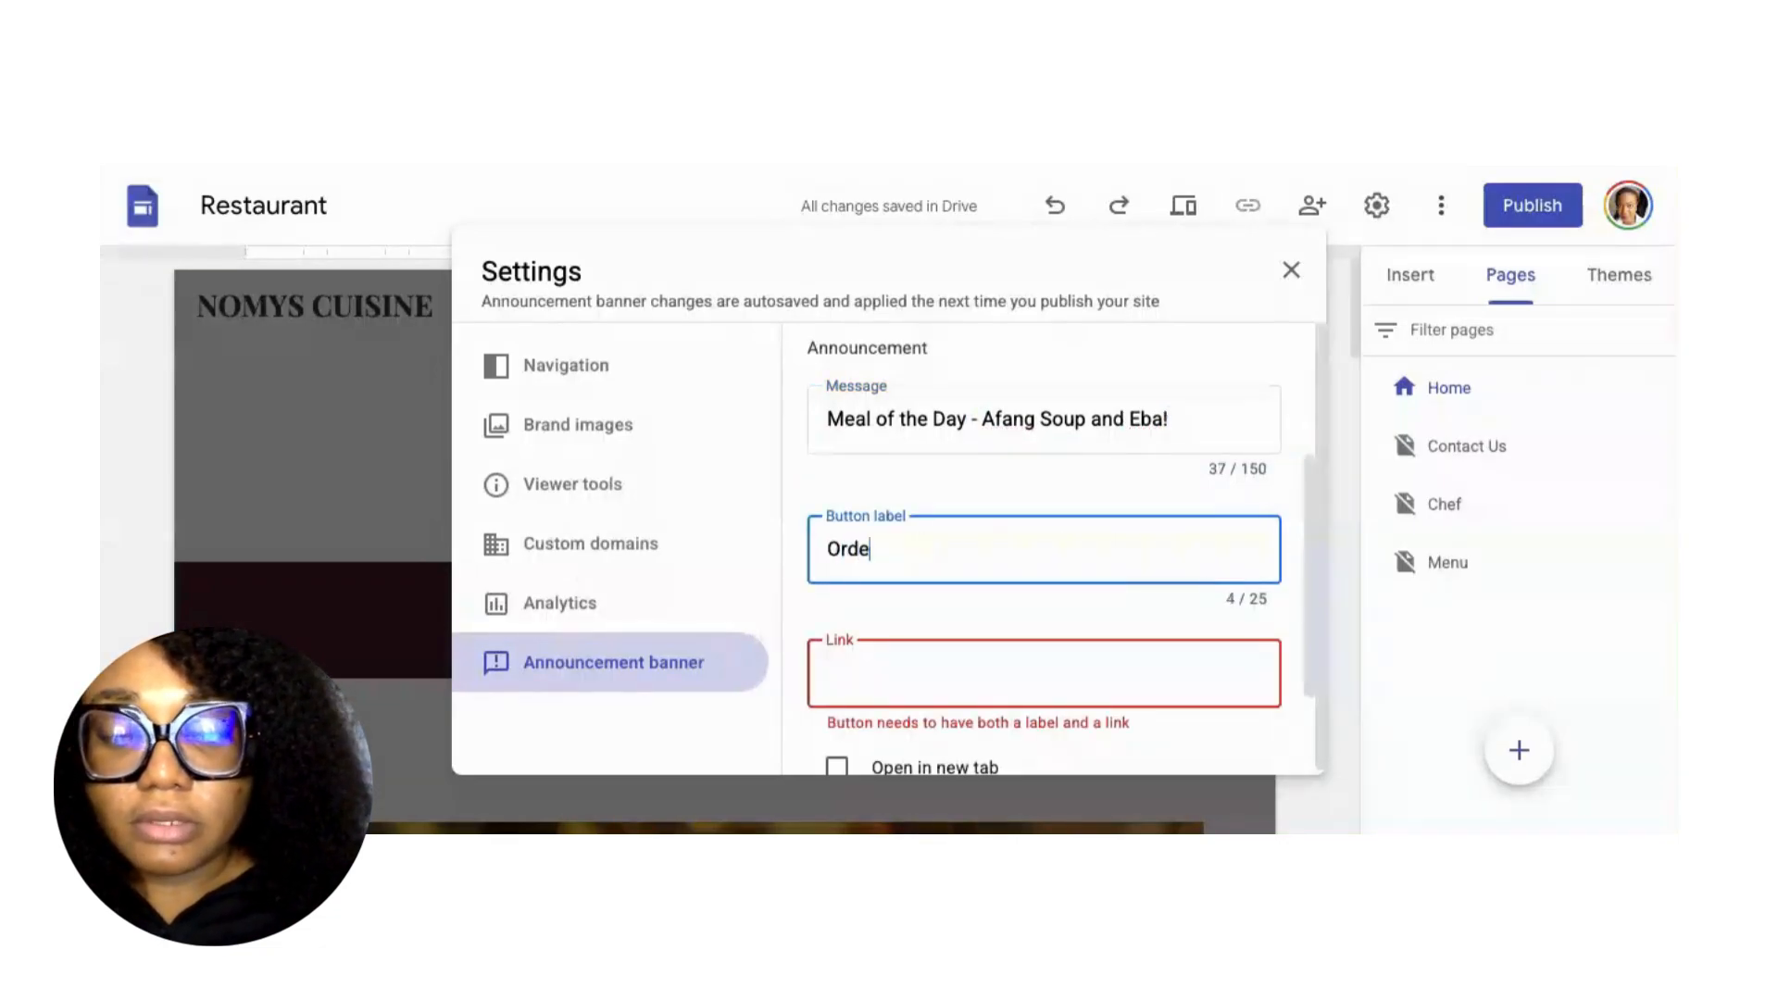
{"action": "type", "text": "r Now"}
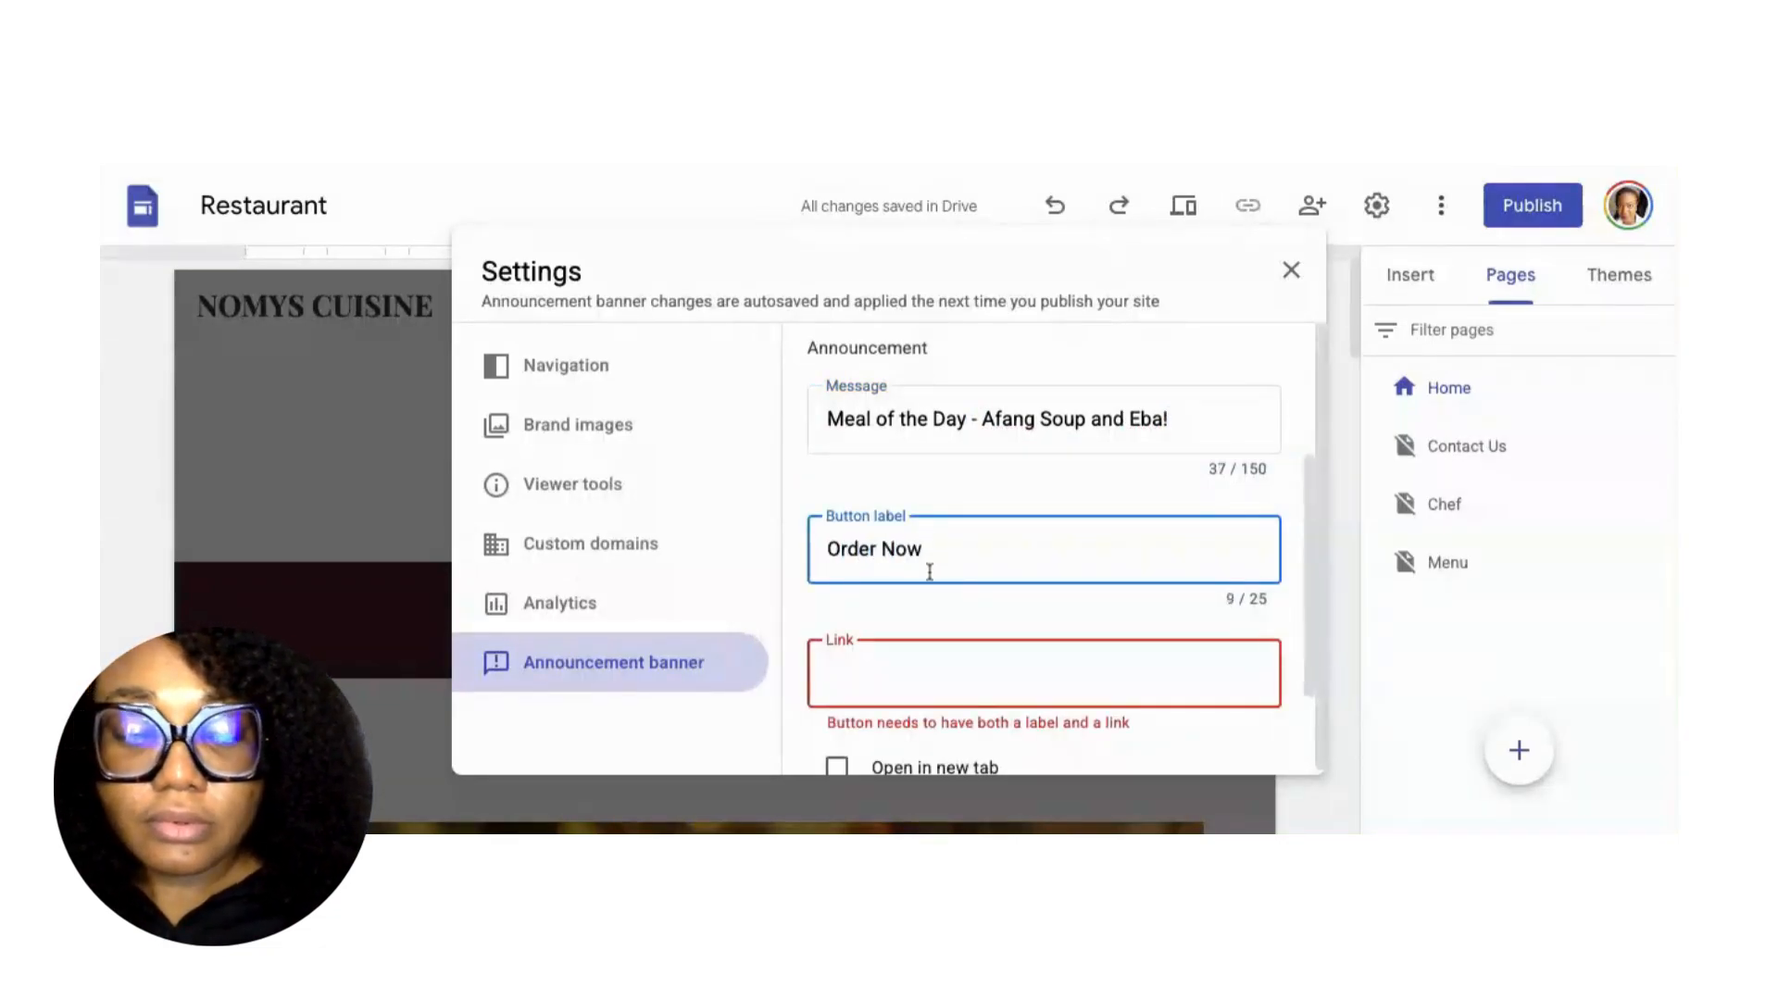
{"action": "left_click", "coordinate": [882, 670]}
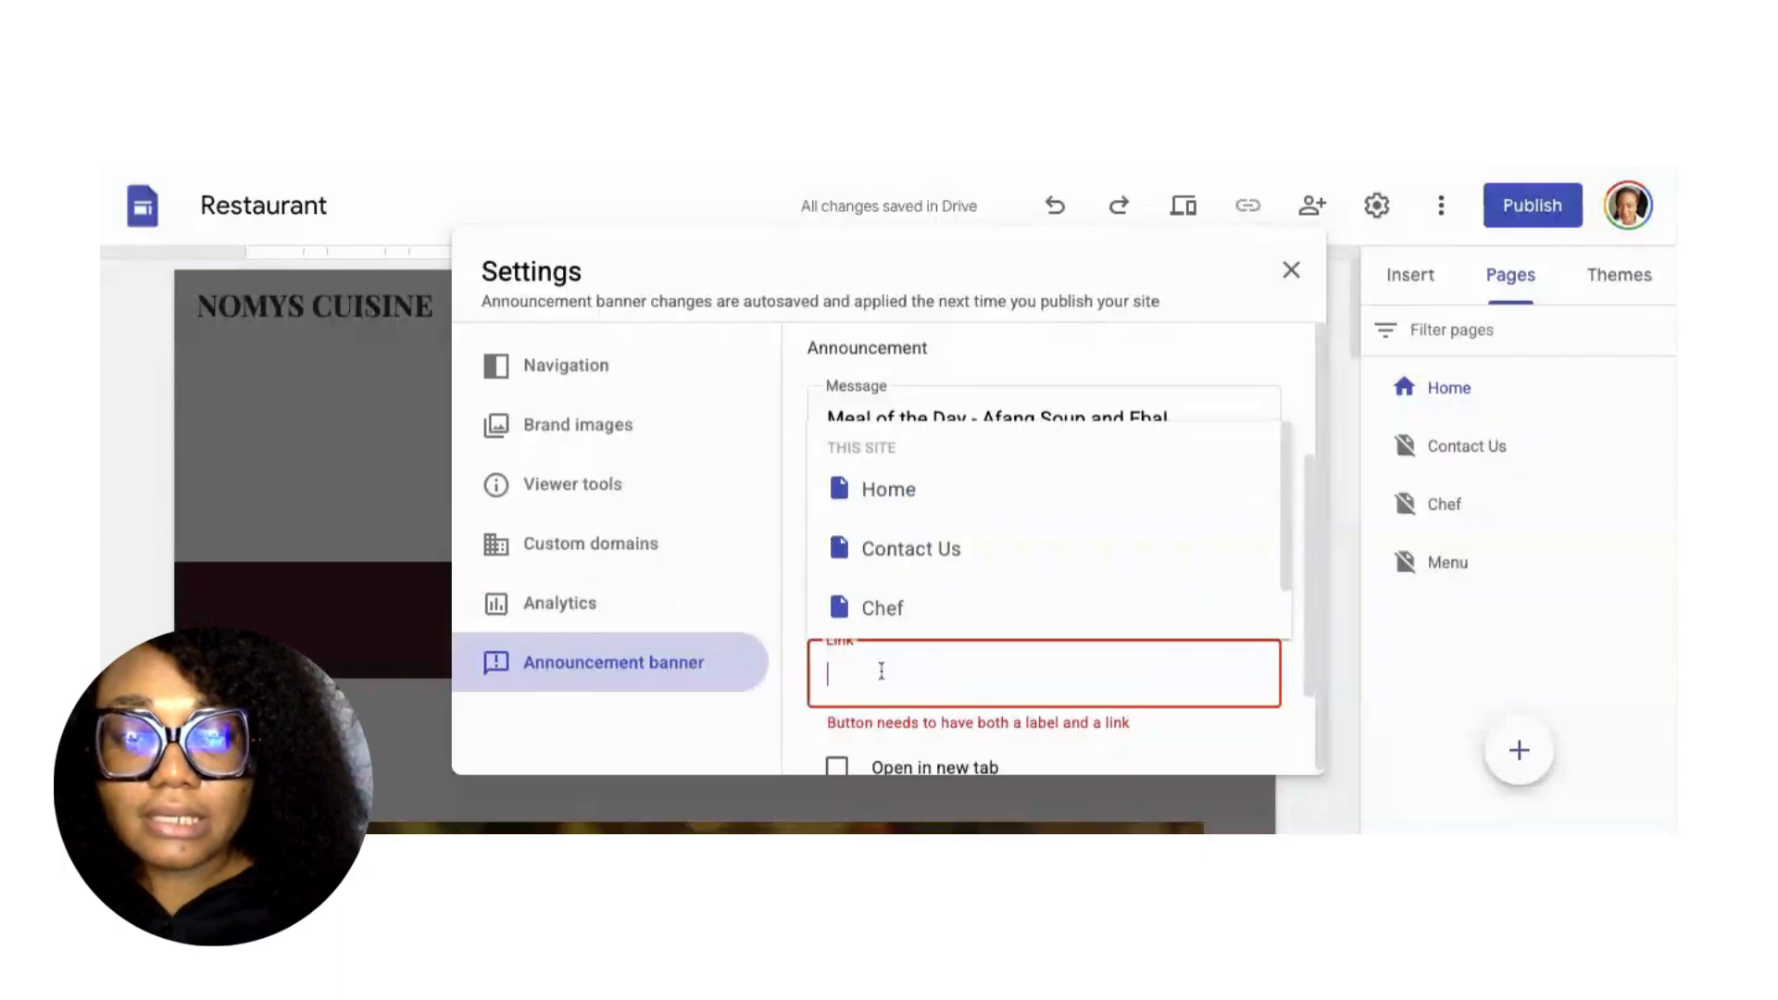
{"action": "type", "text": "http"}
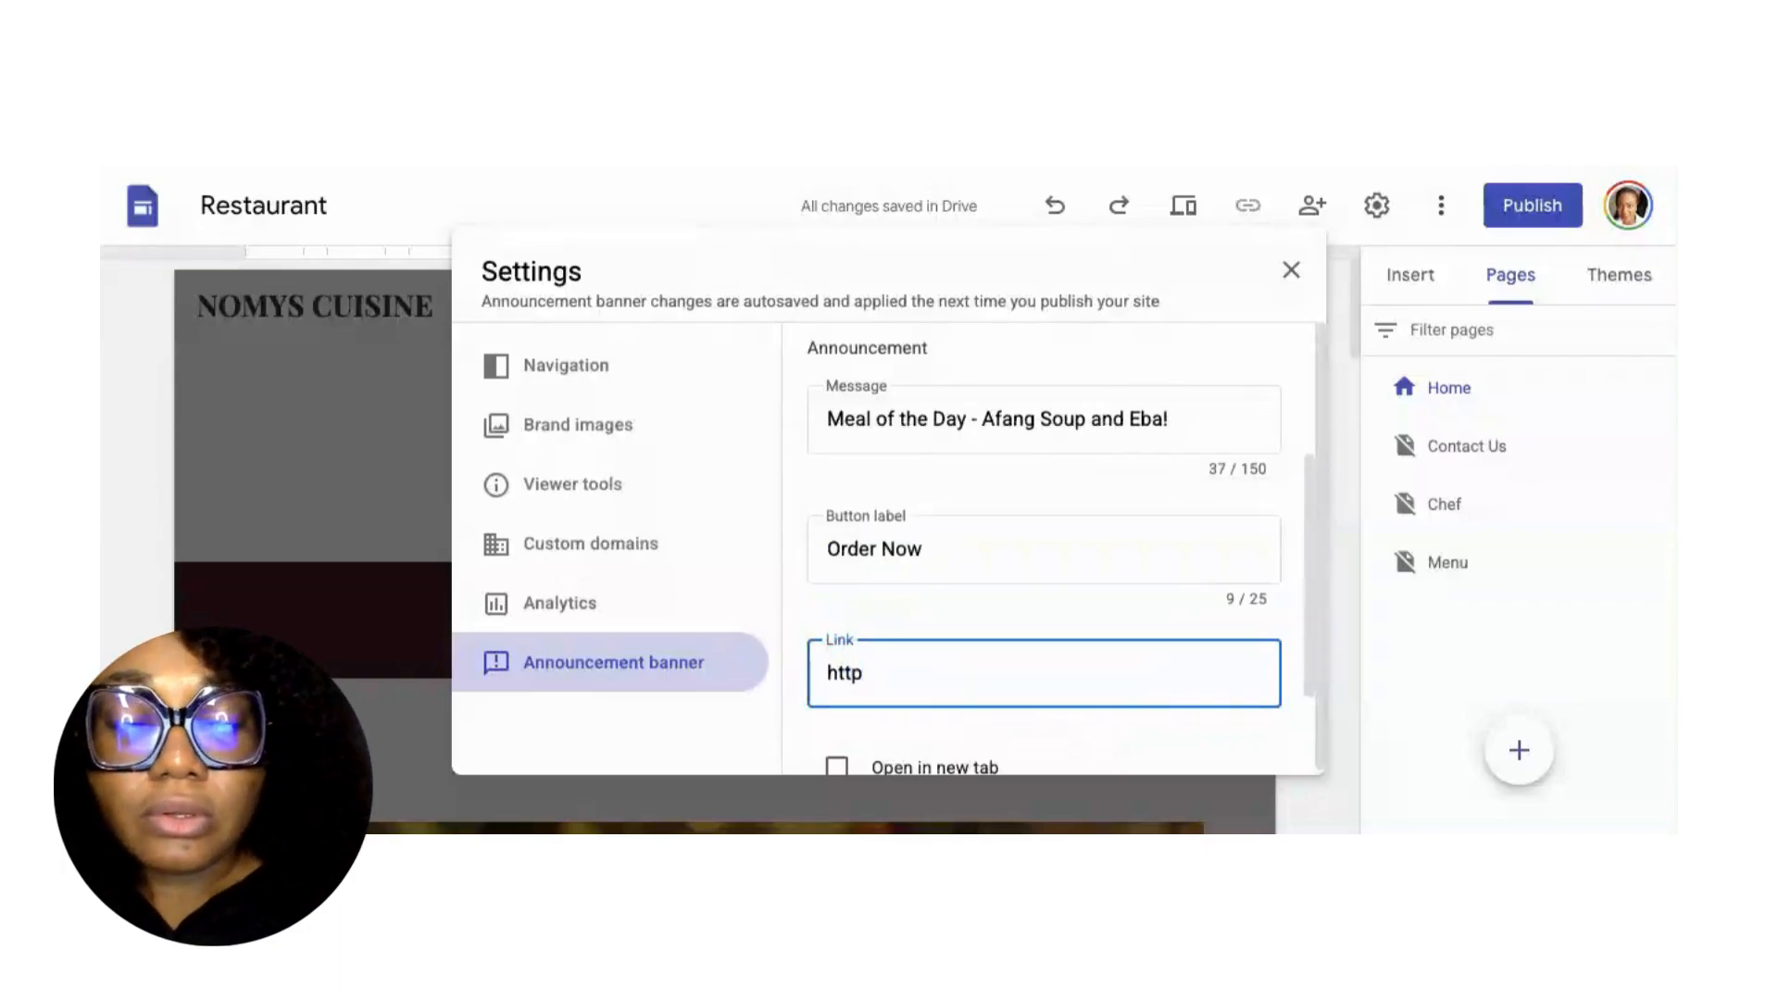
{"action": "type", "text": "s:"}
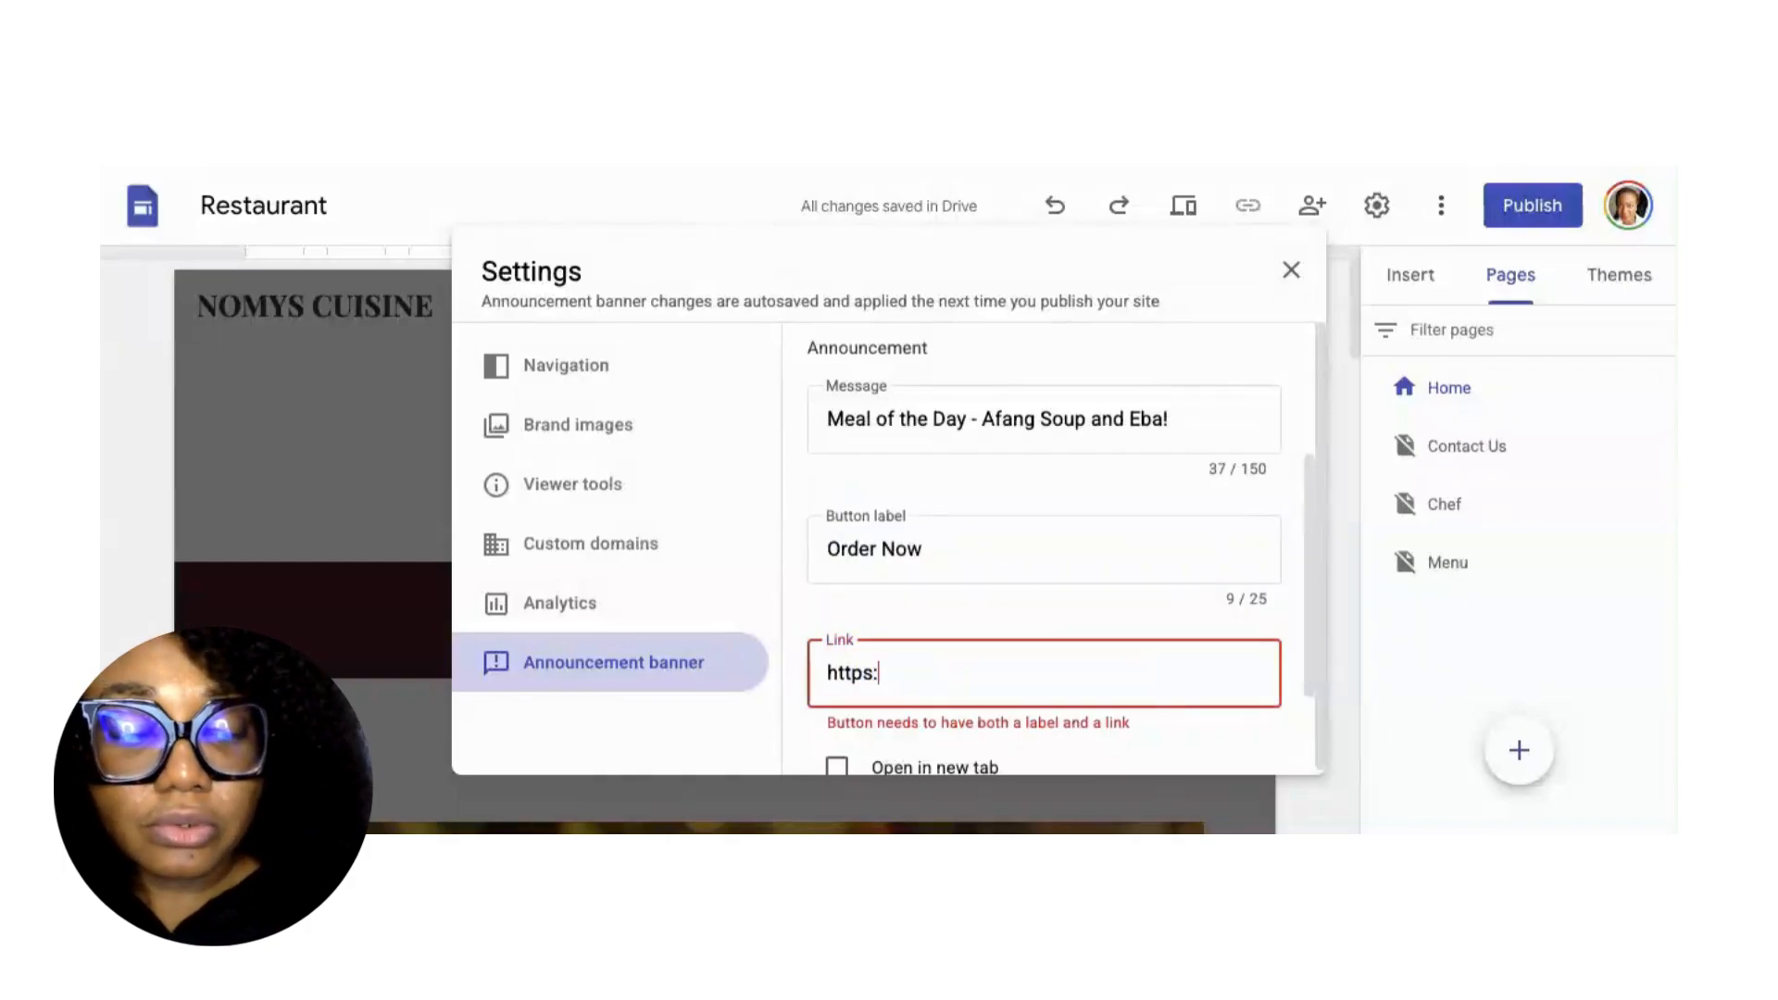
{"action": "type", "text": "//w"}
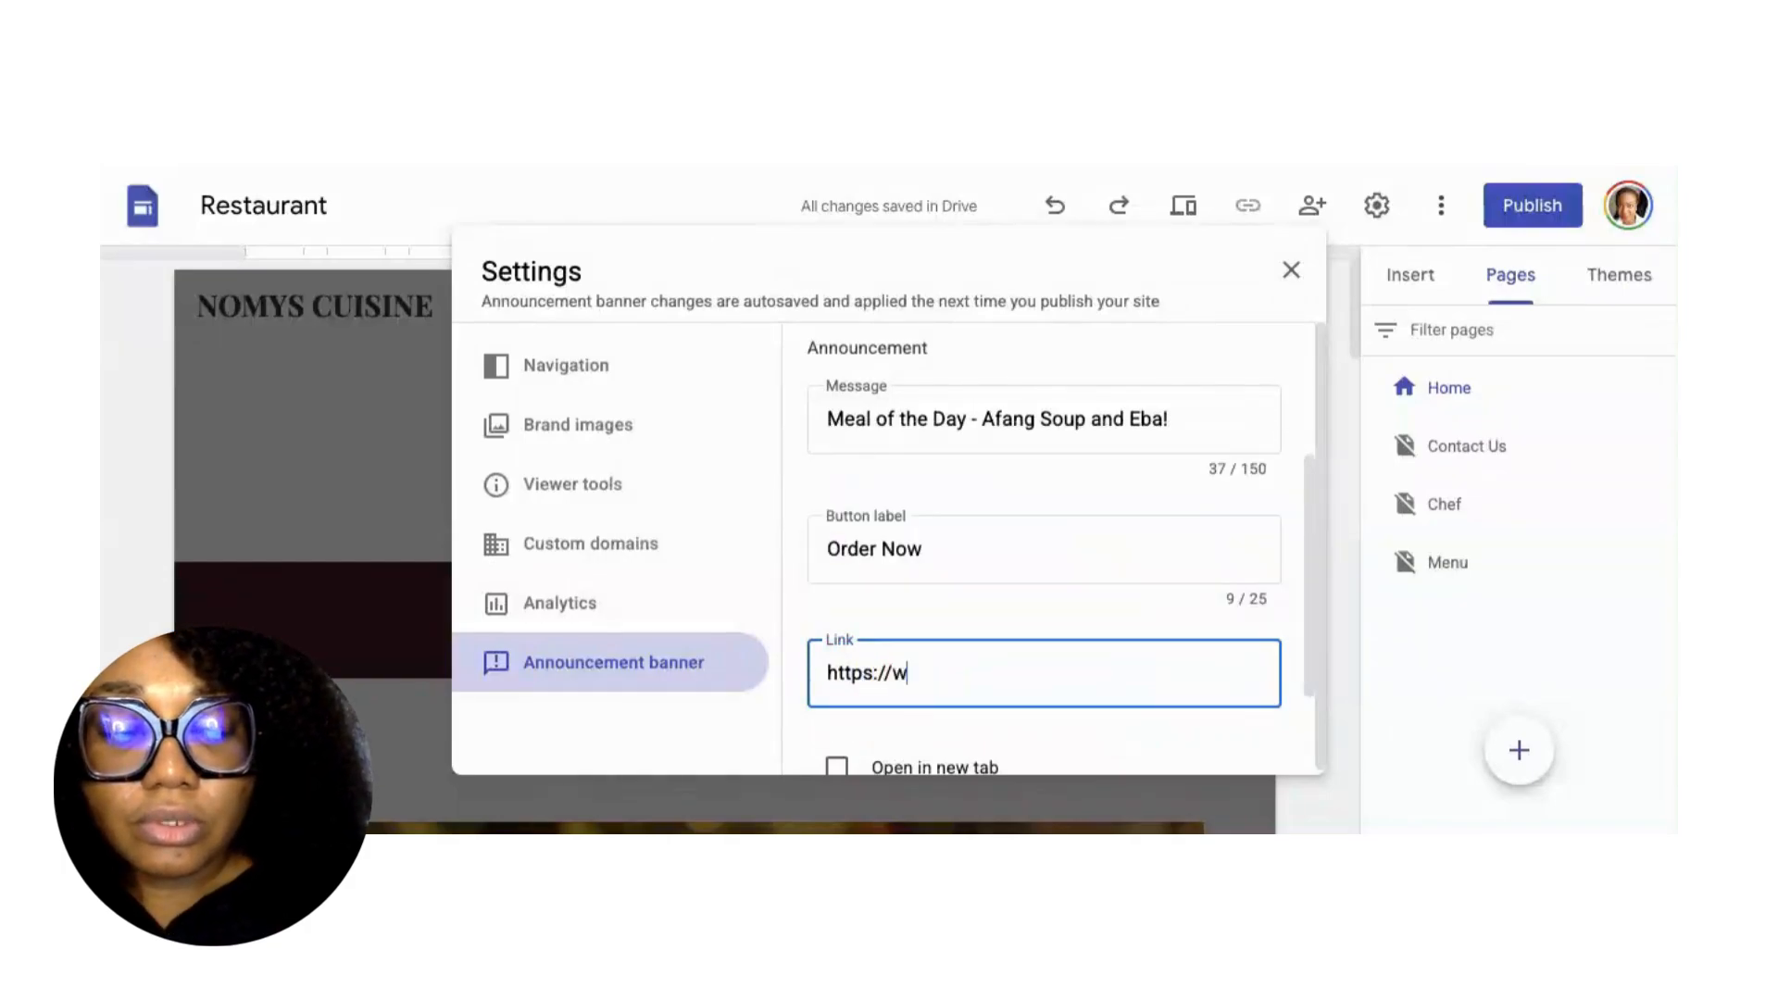
{"action": "type", "text": "a.me/2341234567"}
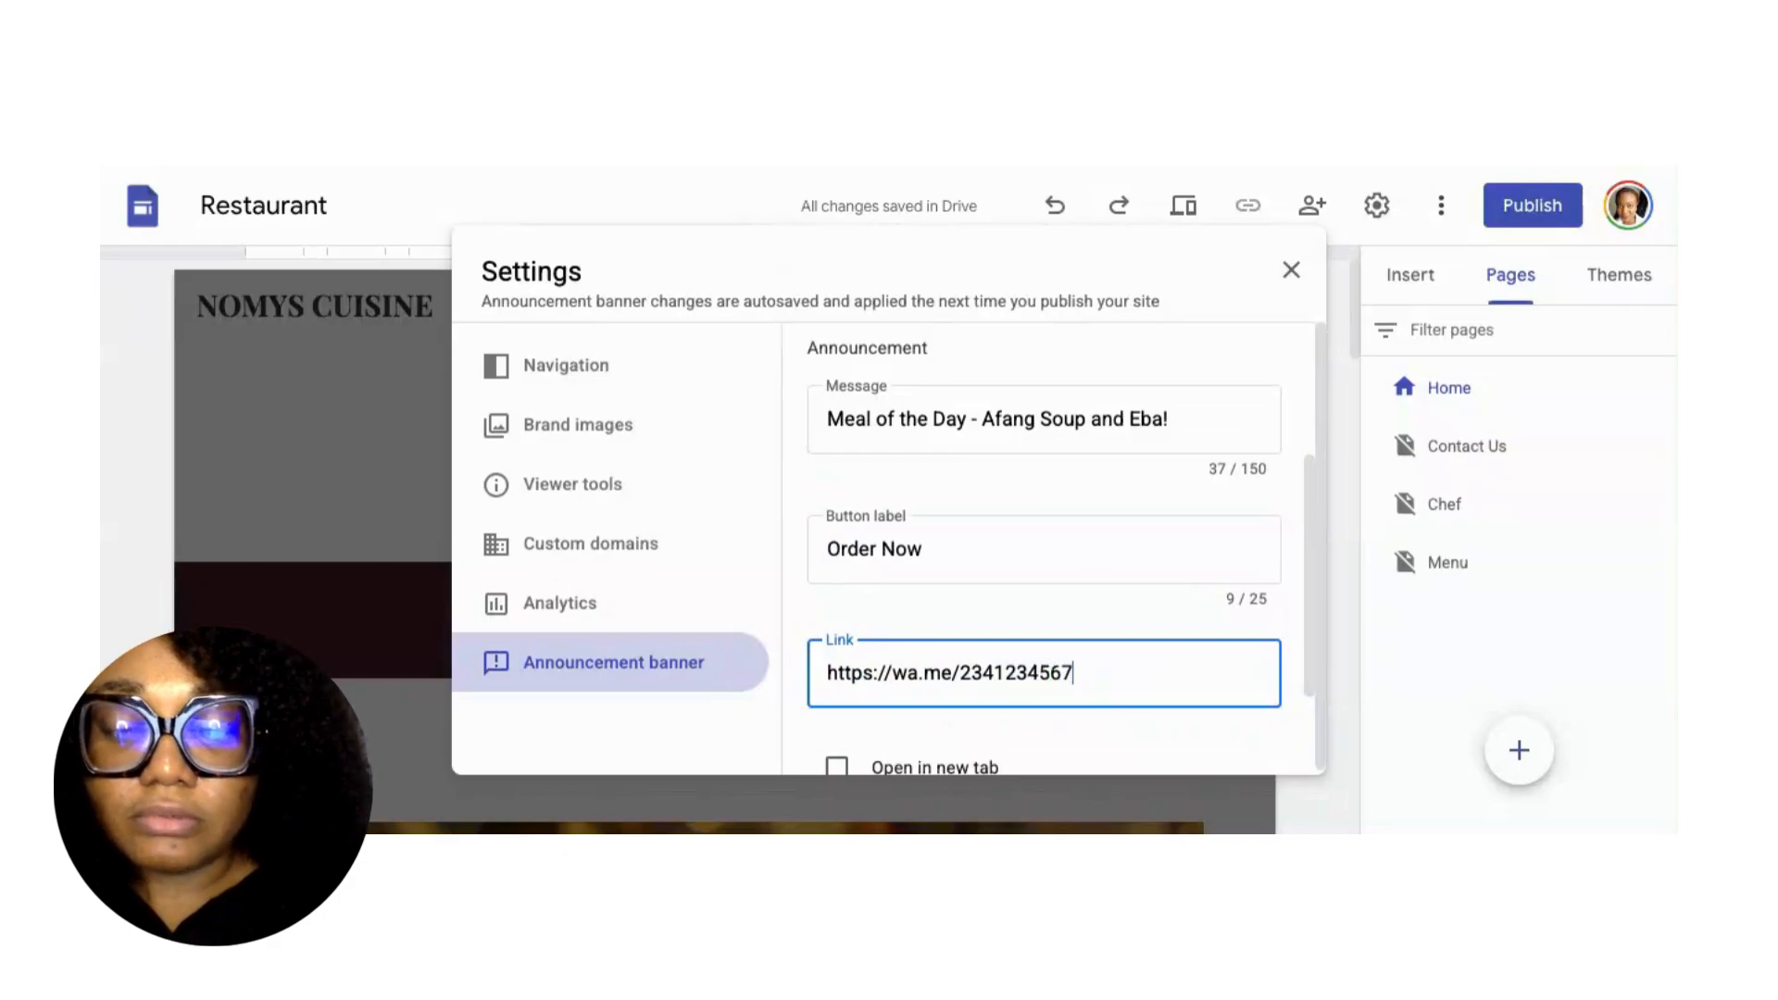
{"action": "type", "text": "890"}
{"action": "scroll", "coordinate": [969, 552], "scroll_direction": "down", "scroll_amount": 2}
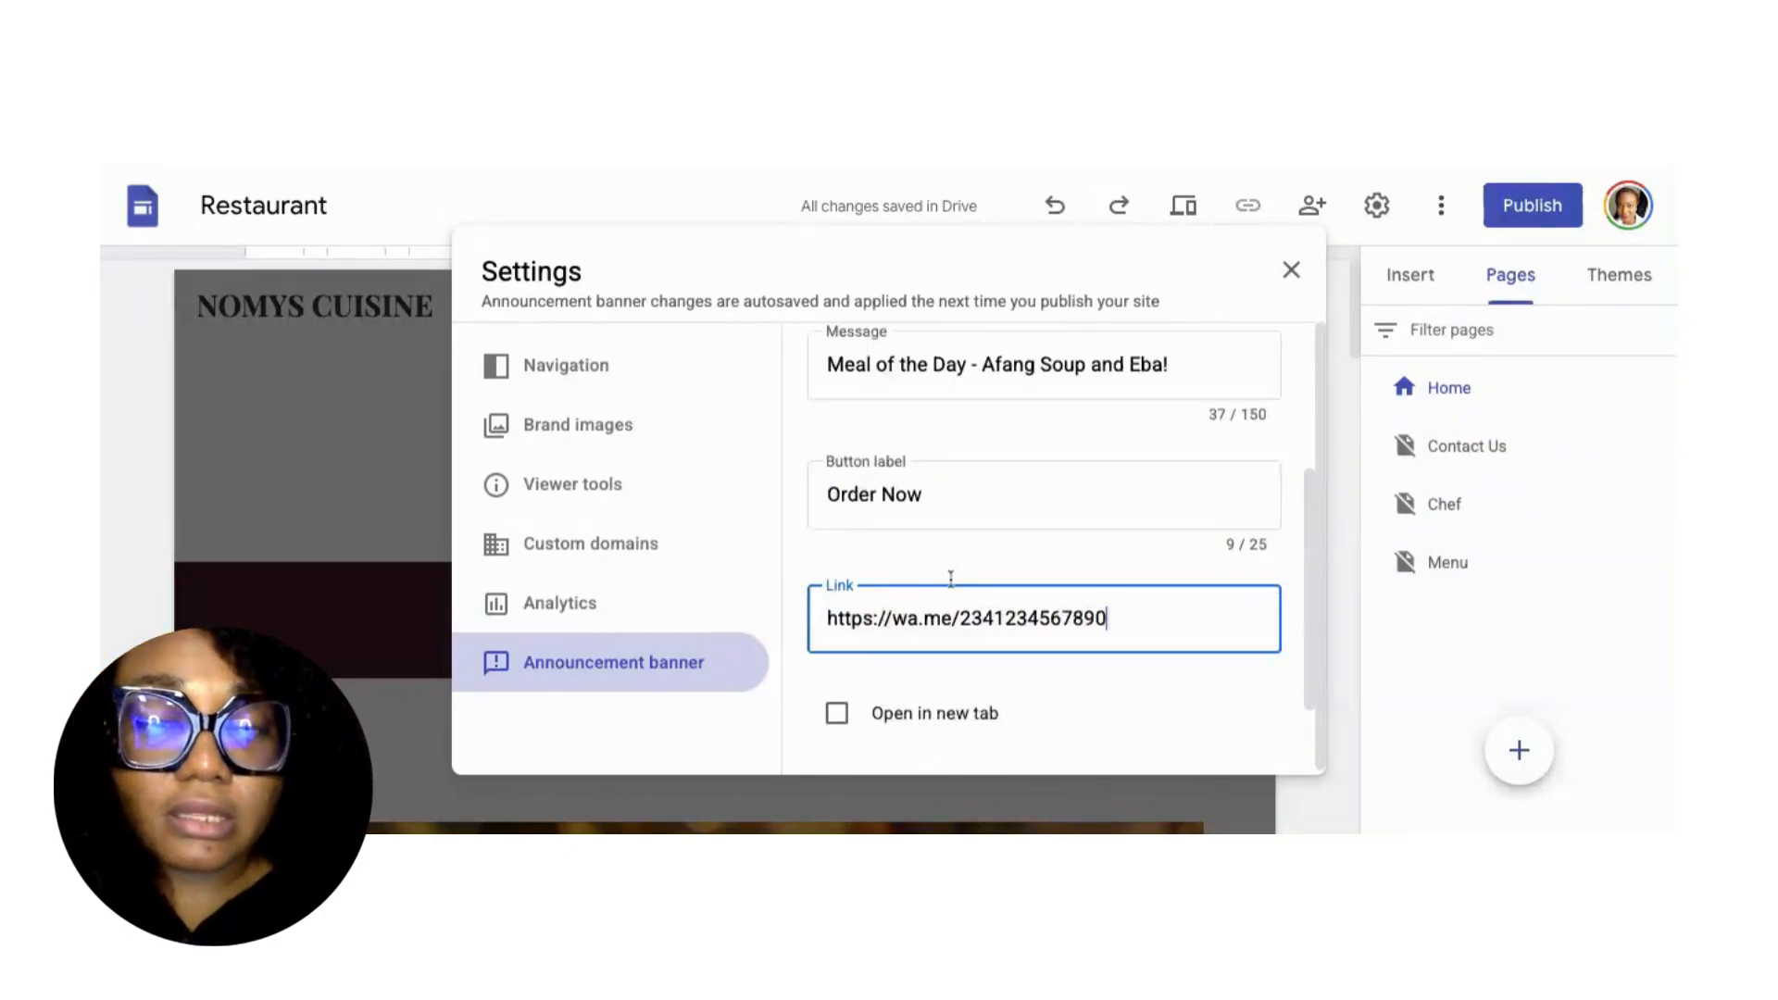
{"action": "left_click", "coordinate": [836, 613]}
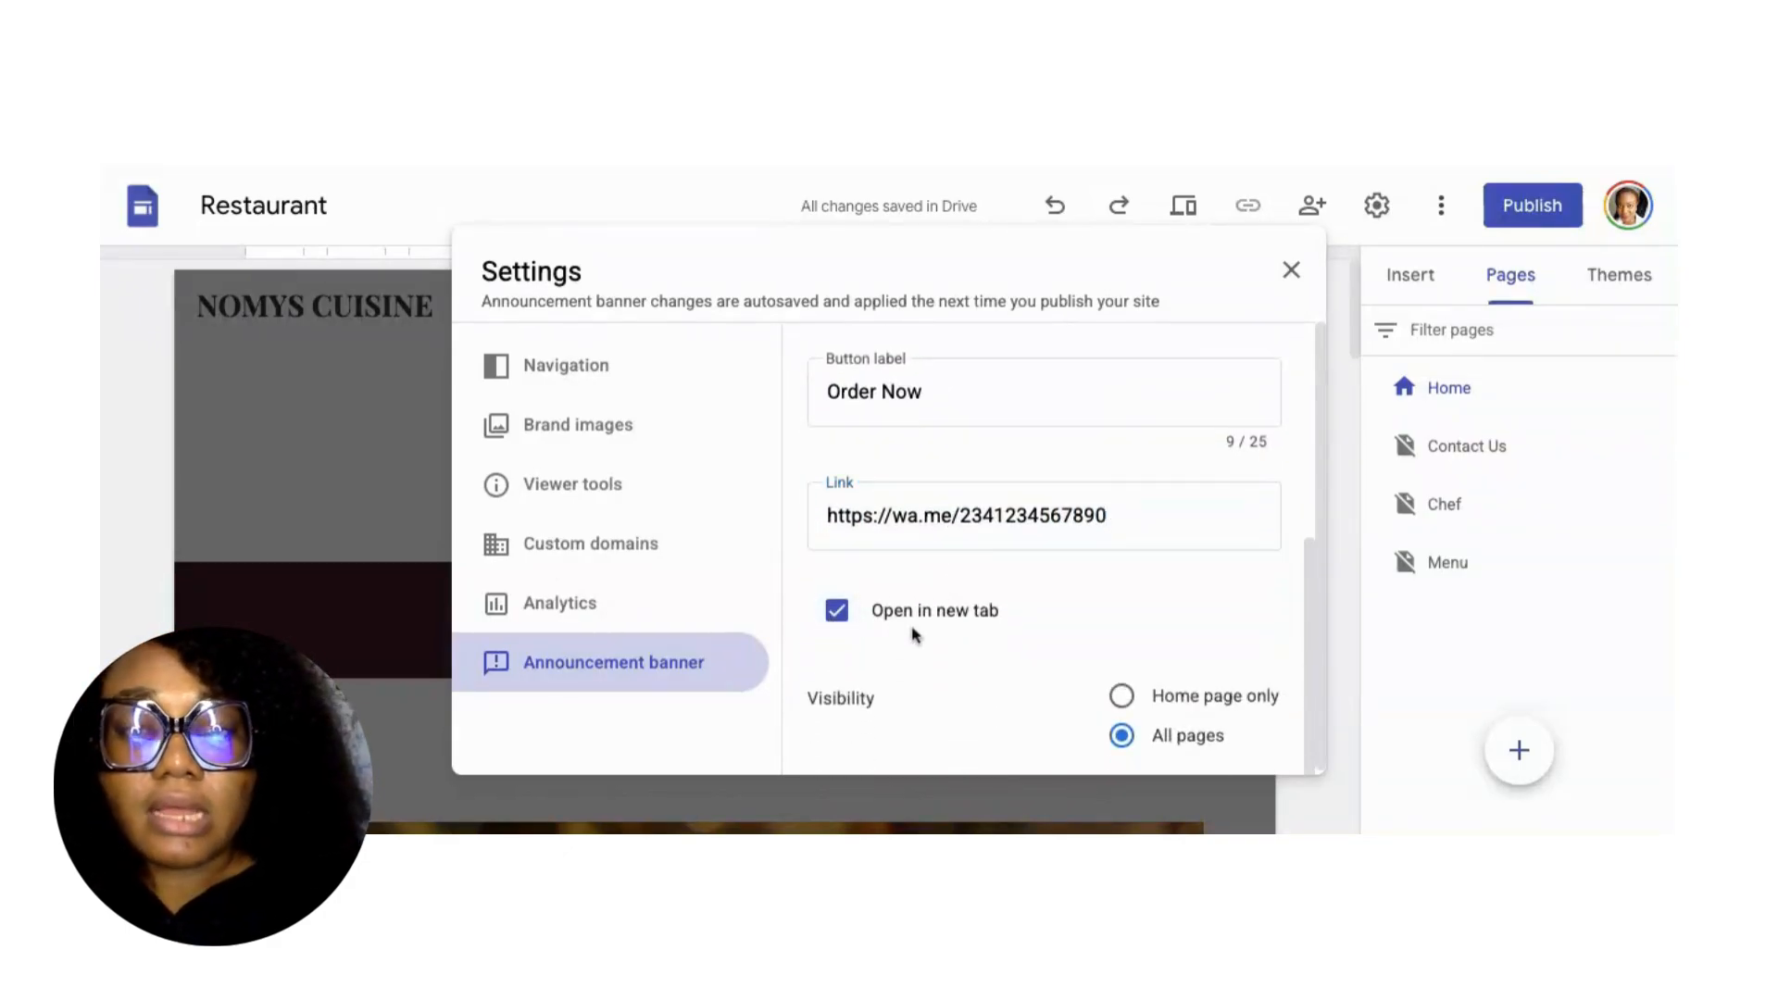
{"action": "scroll", "coordinate": [1032, 635], "scroll_direction": "down", "scroll_amount": 1}
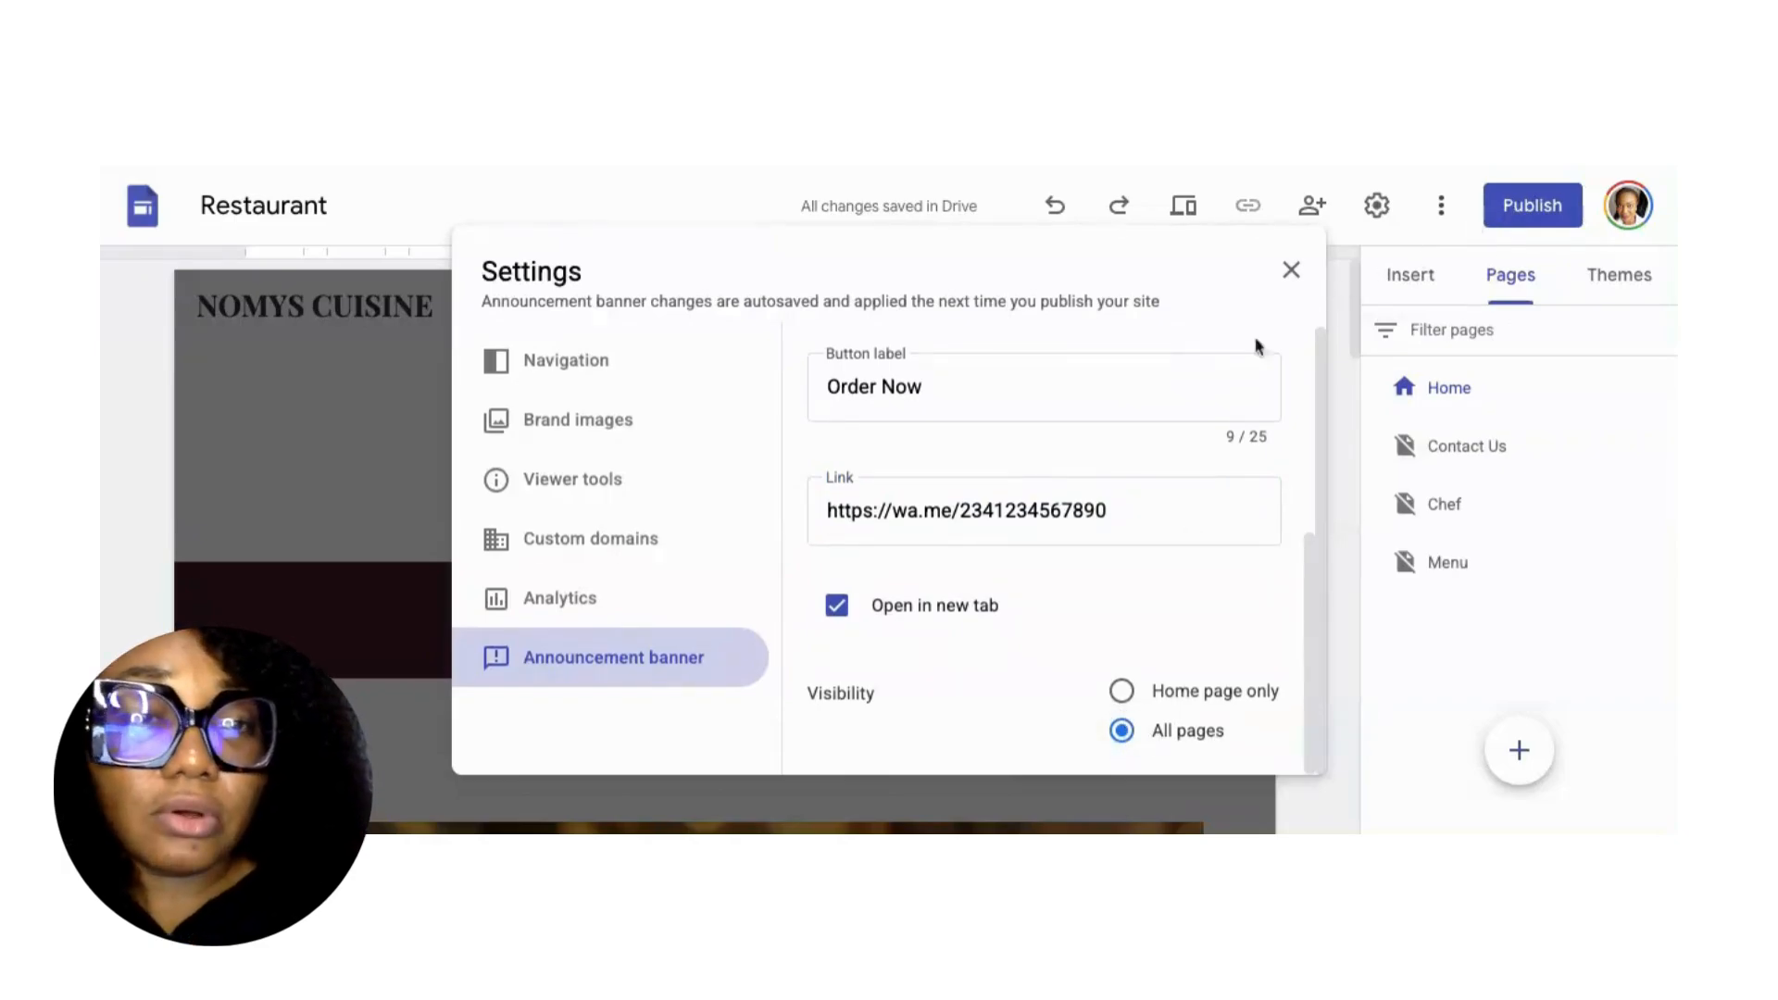
{"action": "scroll", "coordinate": [1242, 358], "scroll_direction": "up", "scroll_amount": 3}
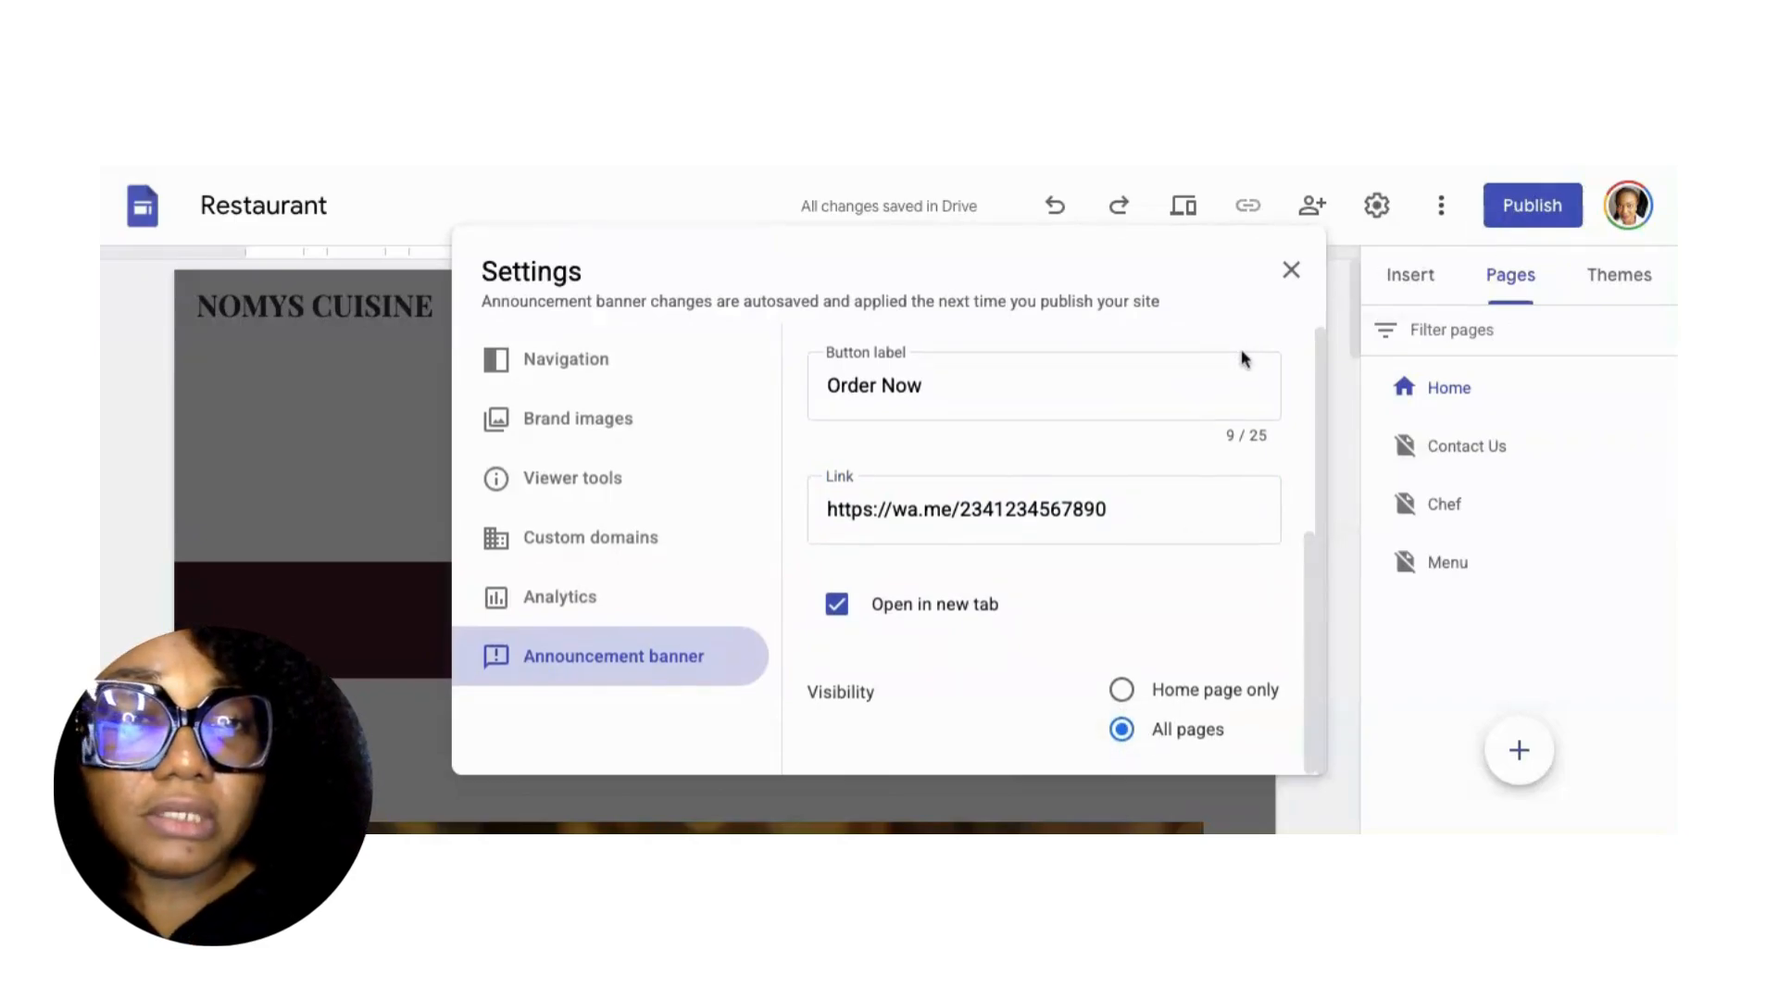
Close Settings and publish the site, keeping the nomys-cuisine web address.
{"action": "left_click", "coordinate": [1290, 270]}
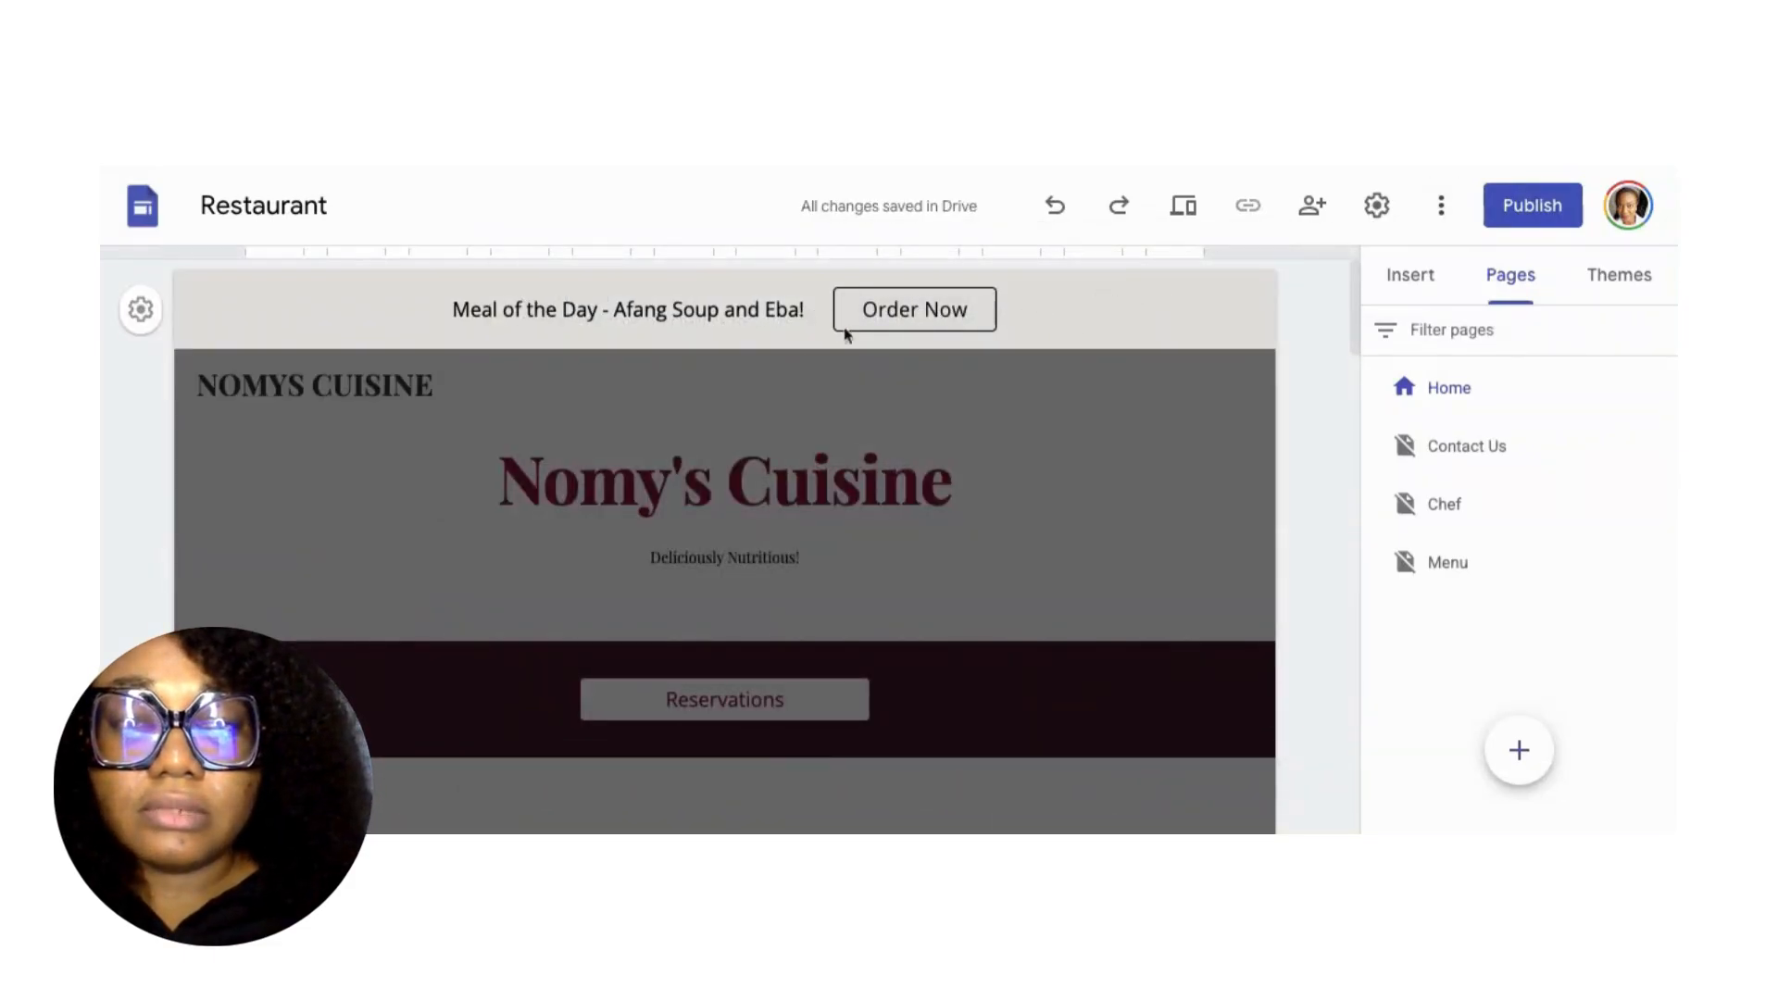
{"action": "left_click", "coordinate": [1507, 221]}
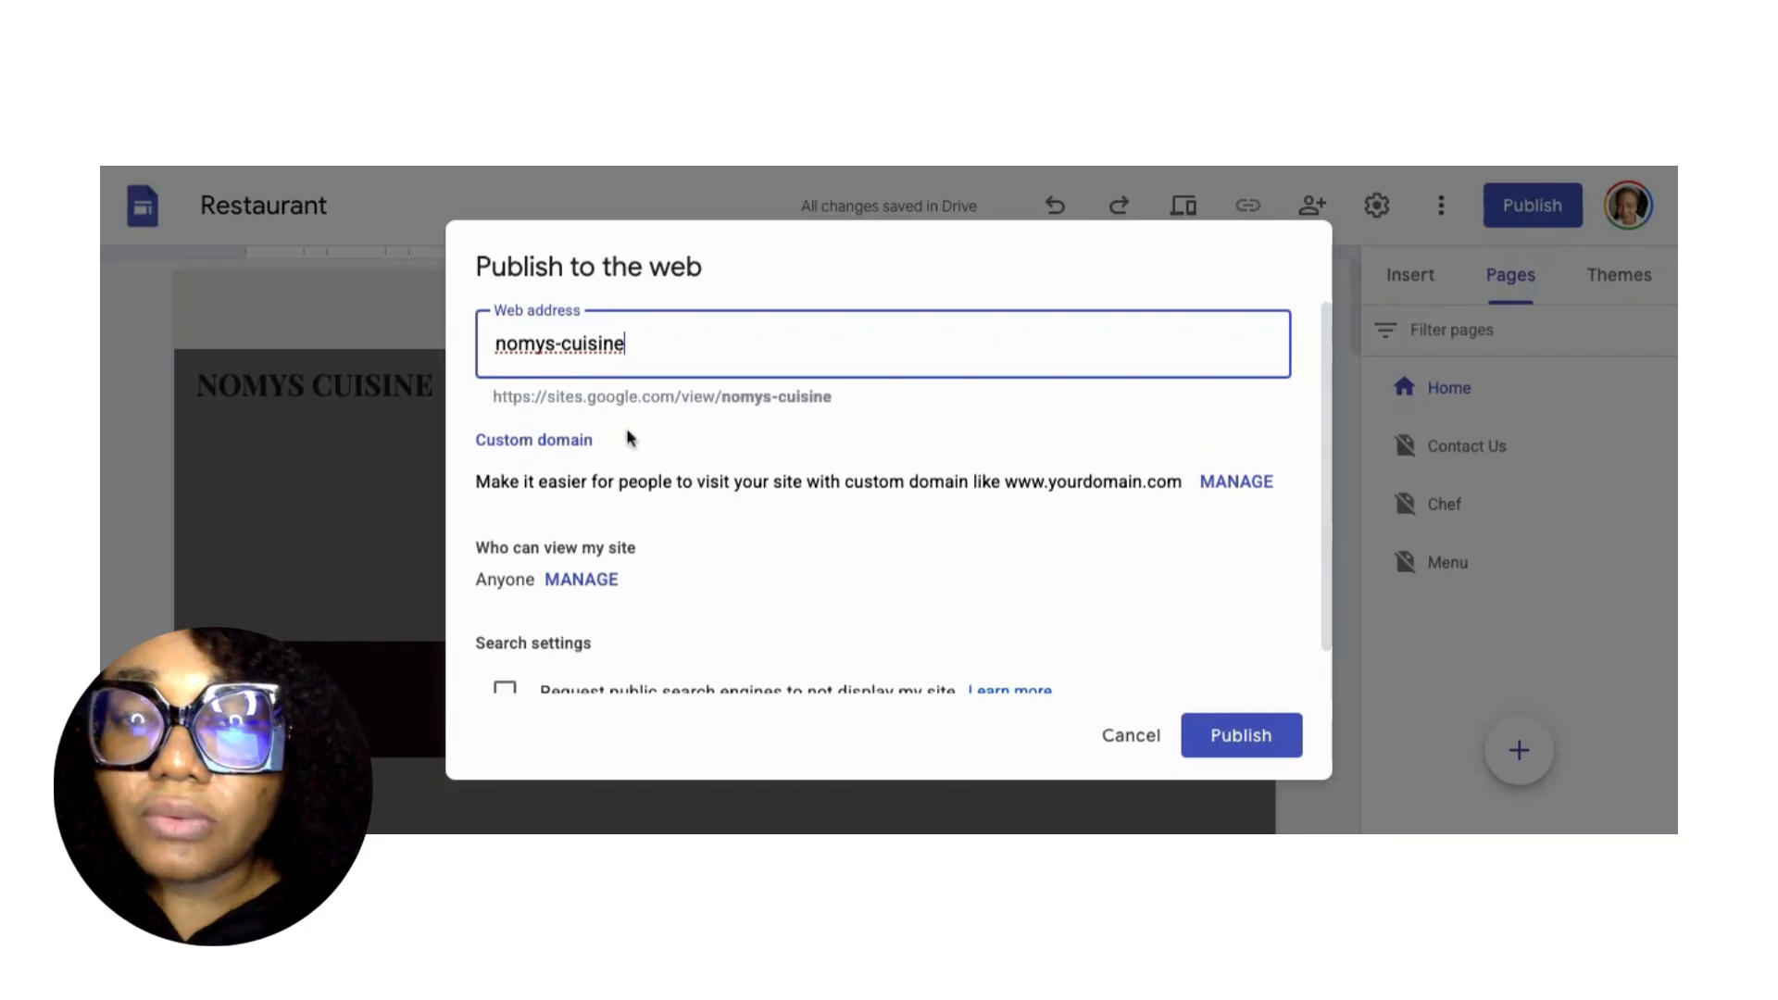
{"action": "scroll", "coordinate": [741, 556], "scroll_direction": "down", "scroll_amount": 1}
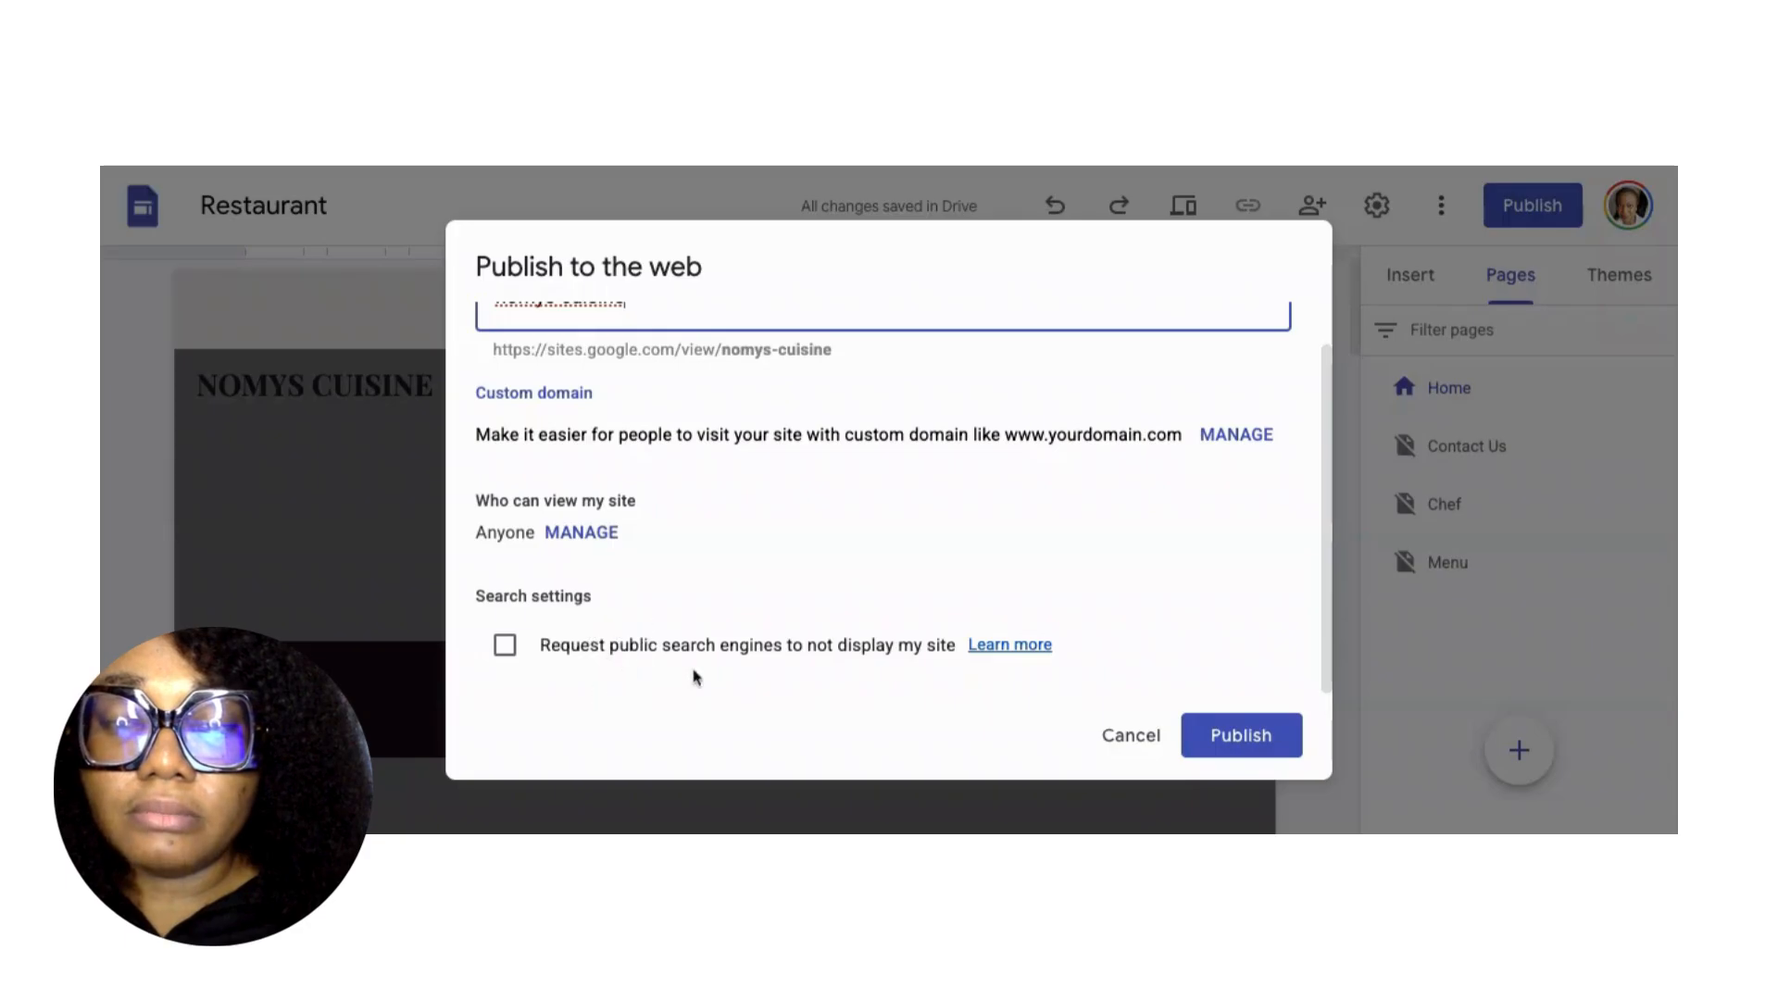
{"action": "left_click", "coordinate": [1239, 731]}
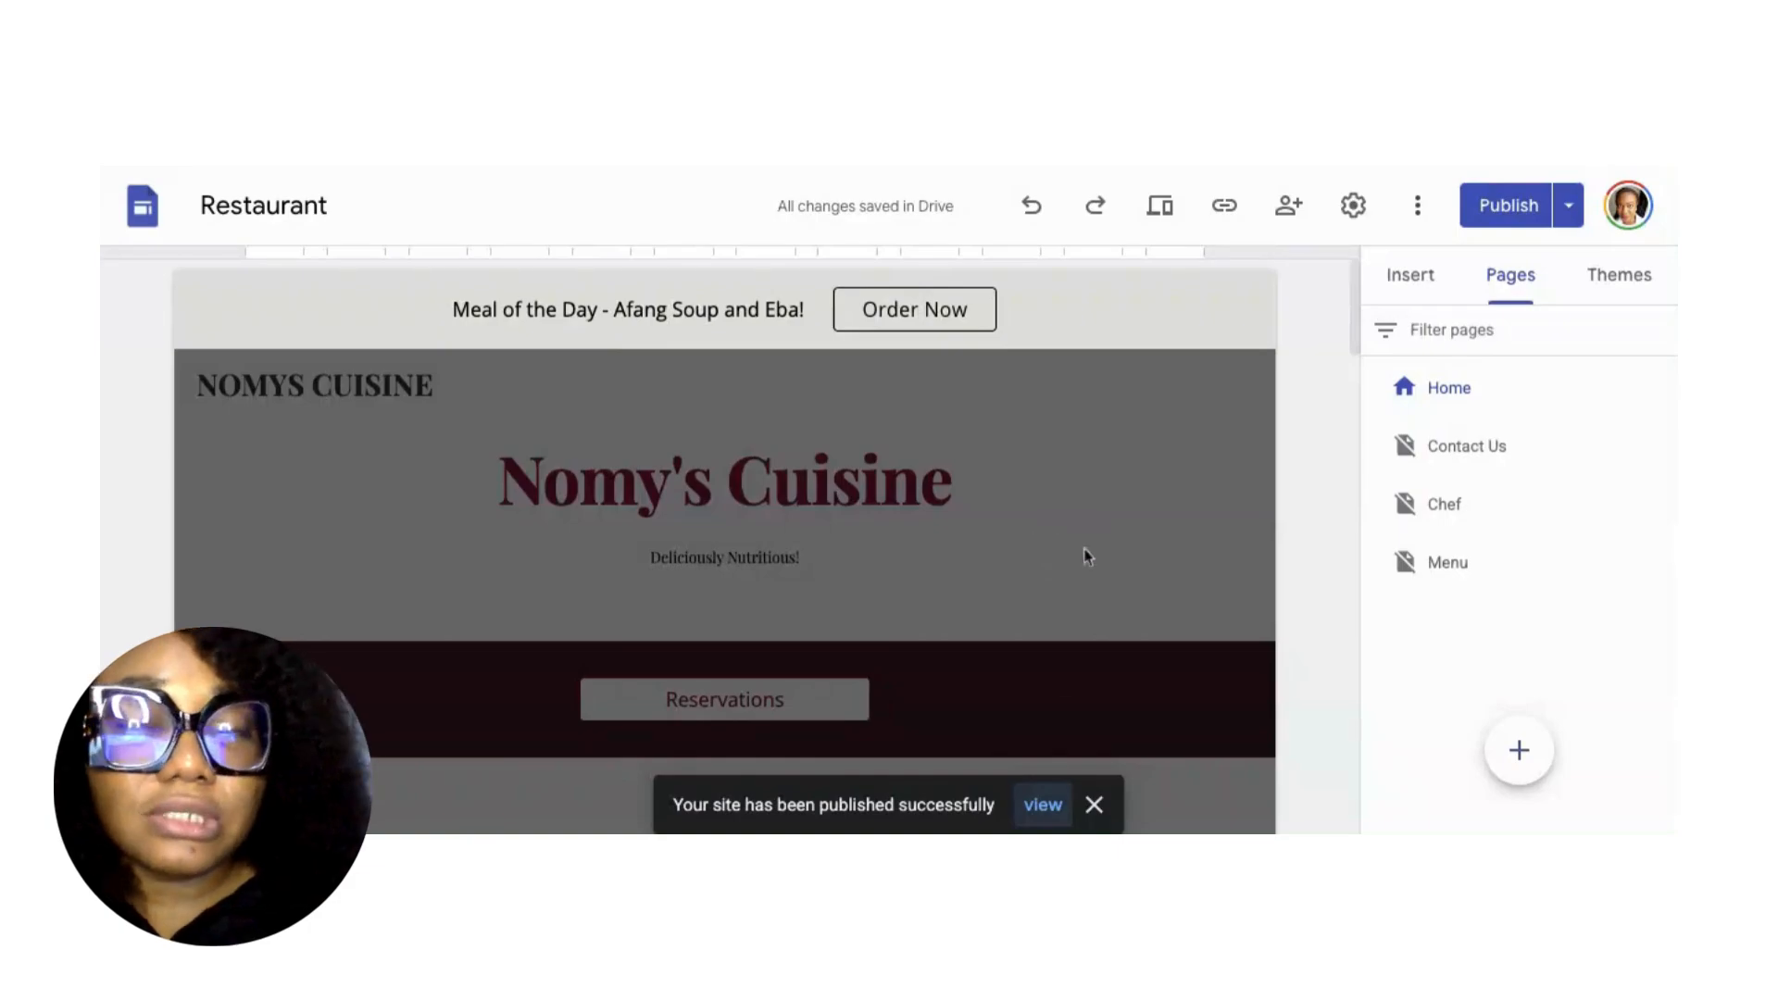
Copy the published site's link to the clipboard, then open the site preview.
{"action": "left_click", "coordinate": [1228, 206]}
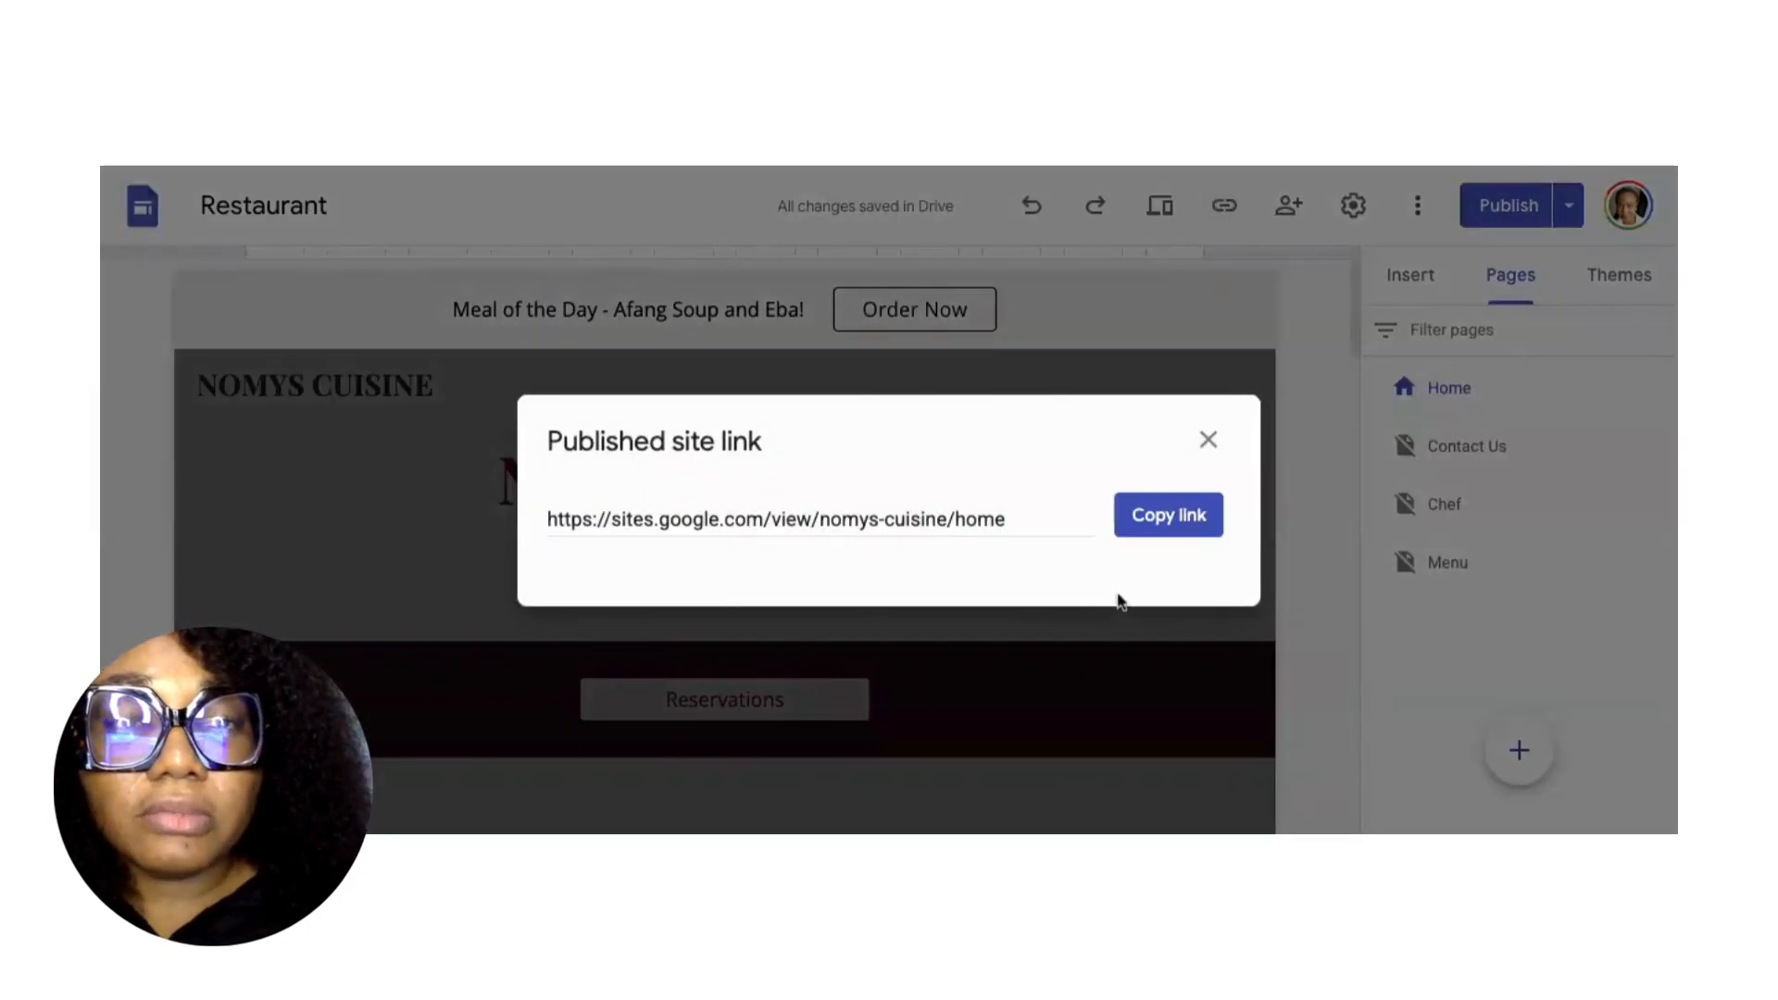
{"action": "left_click", "coordinate": [1189, 519]}
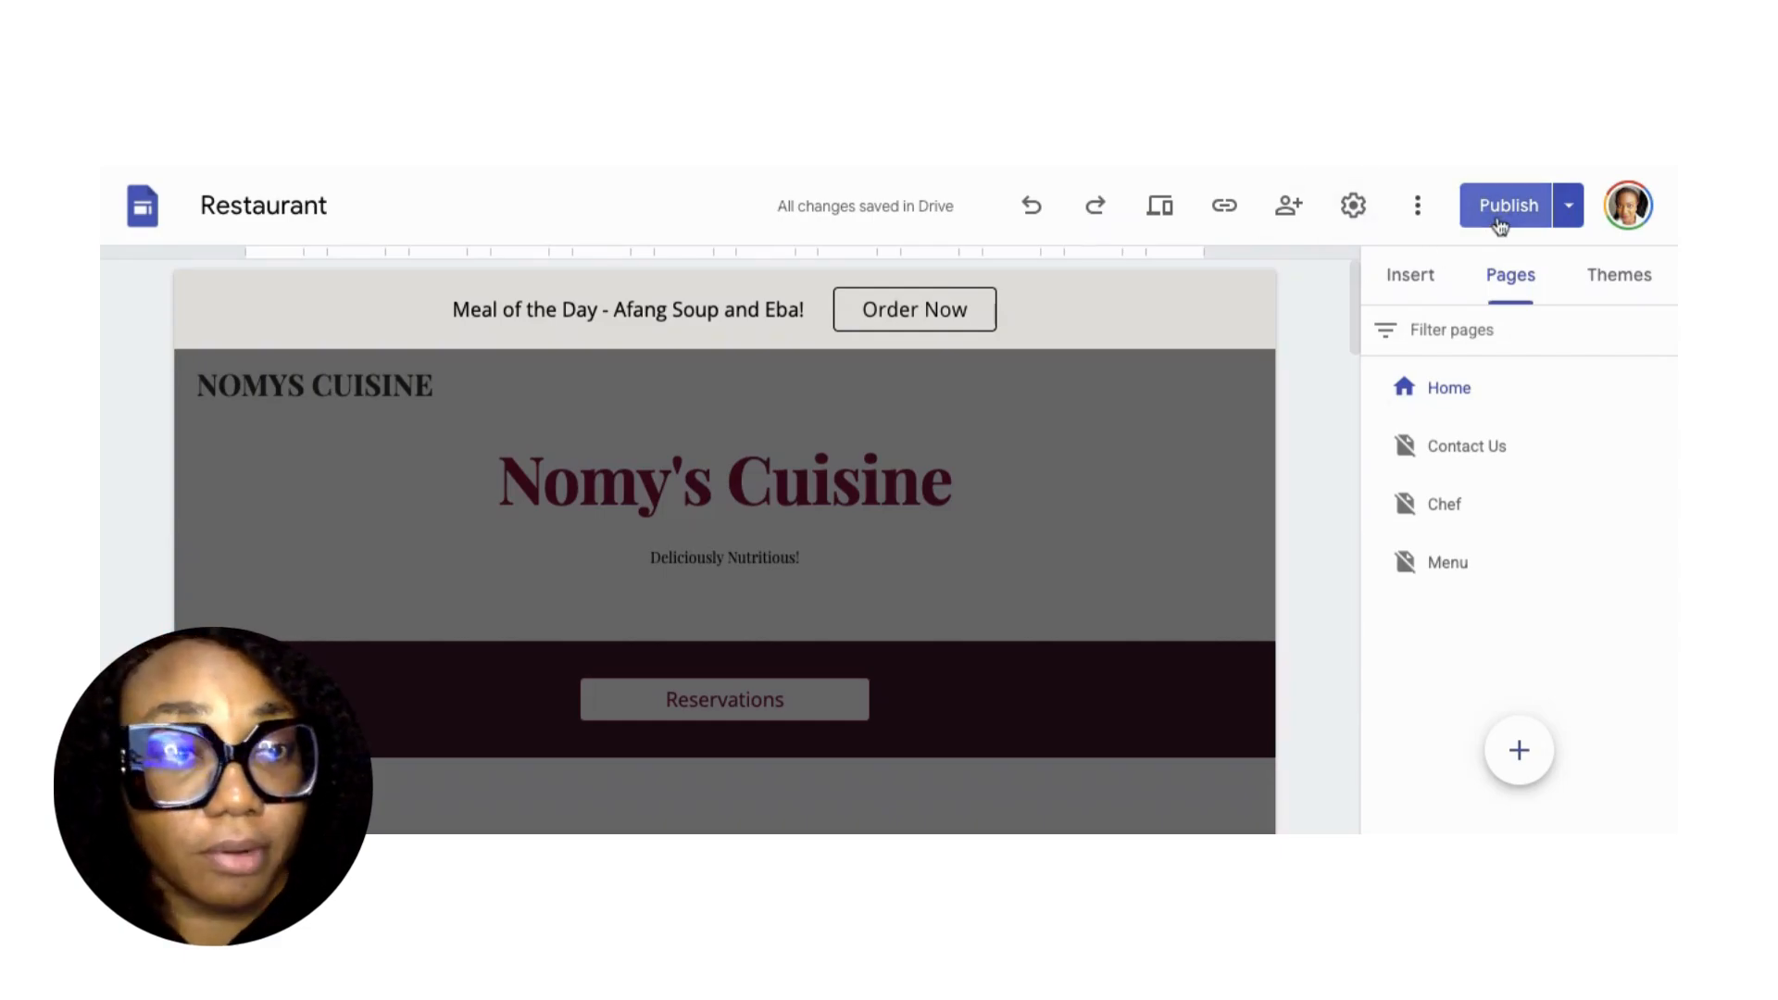
{"action": "left_click", "coordinate": [1161, 211]}
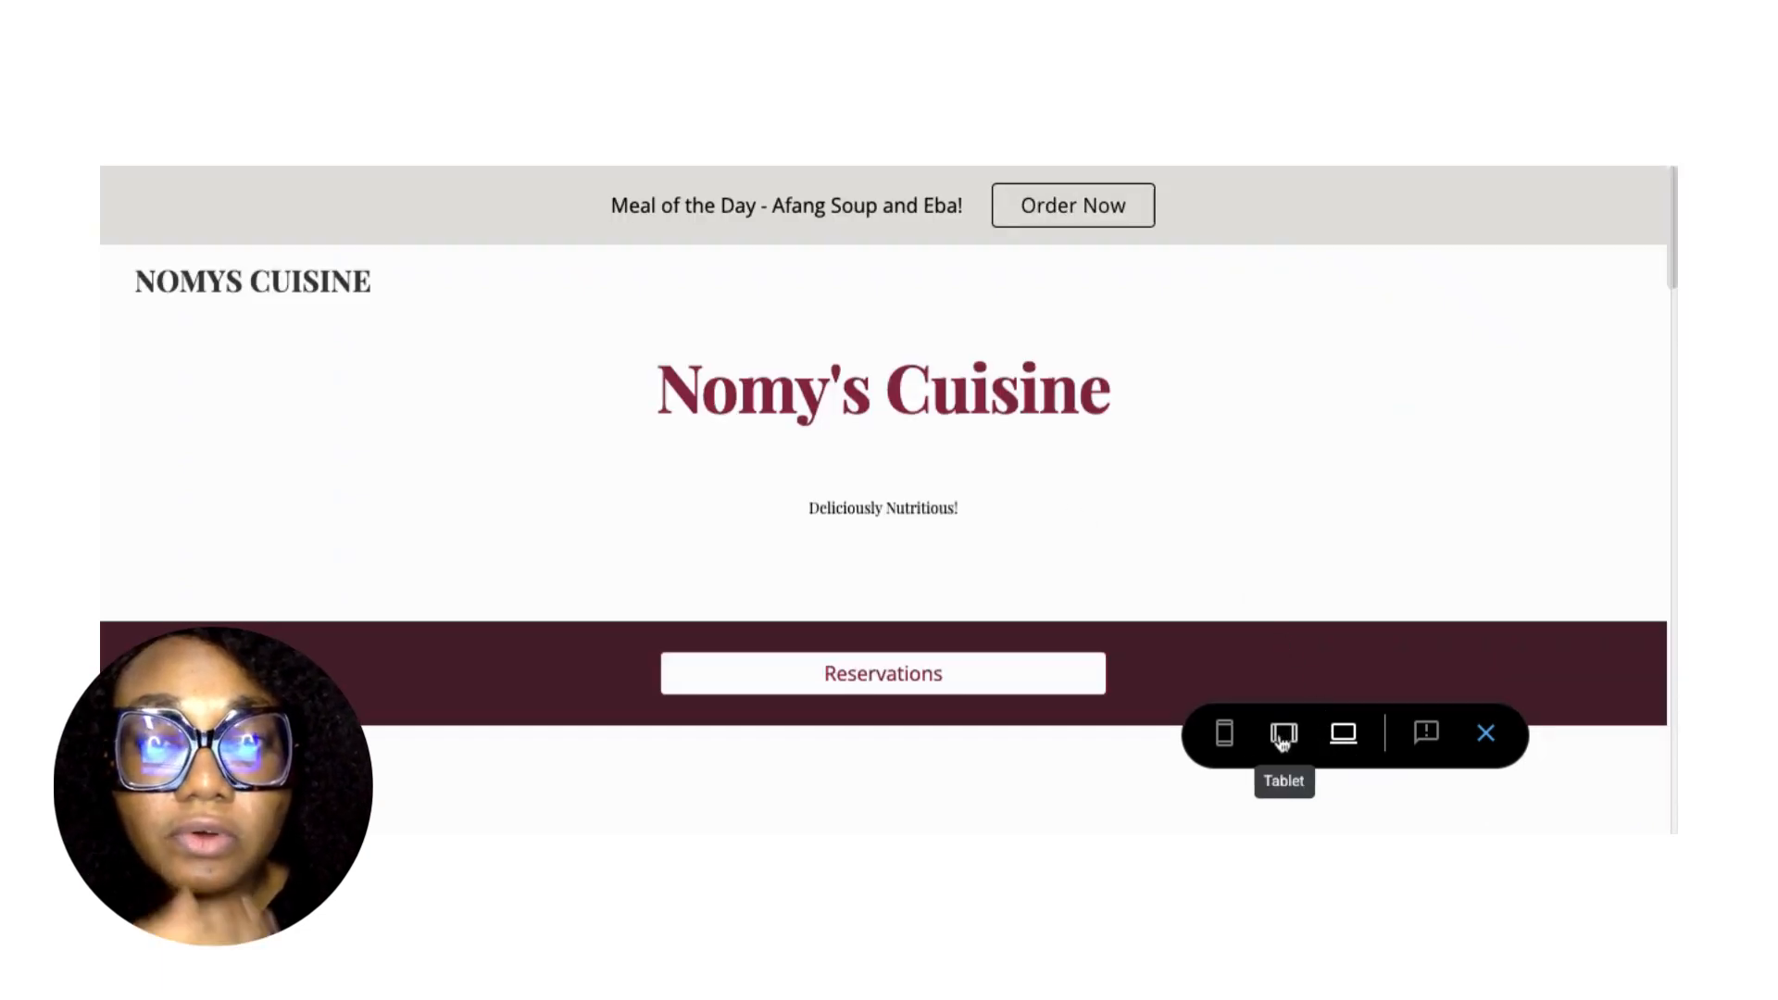
View the home page at tablet and phone sizes, then exit the preview.
{"action": "left_click", "coordinate": [1283, 736]}
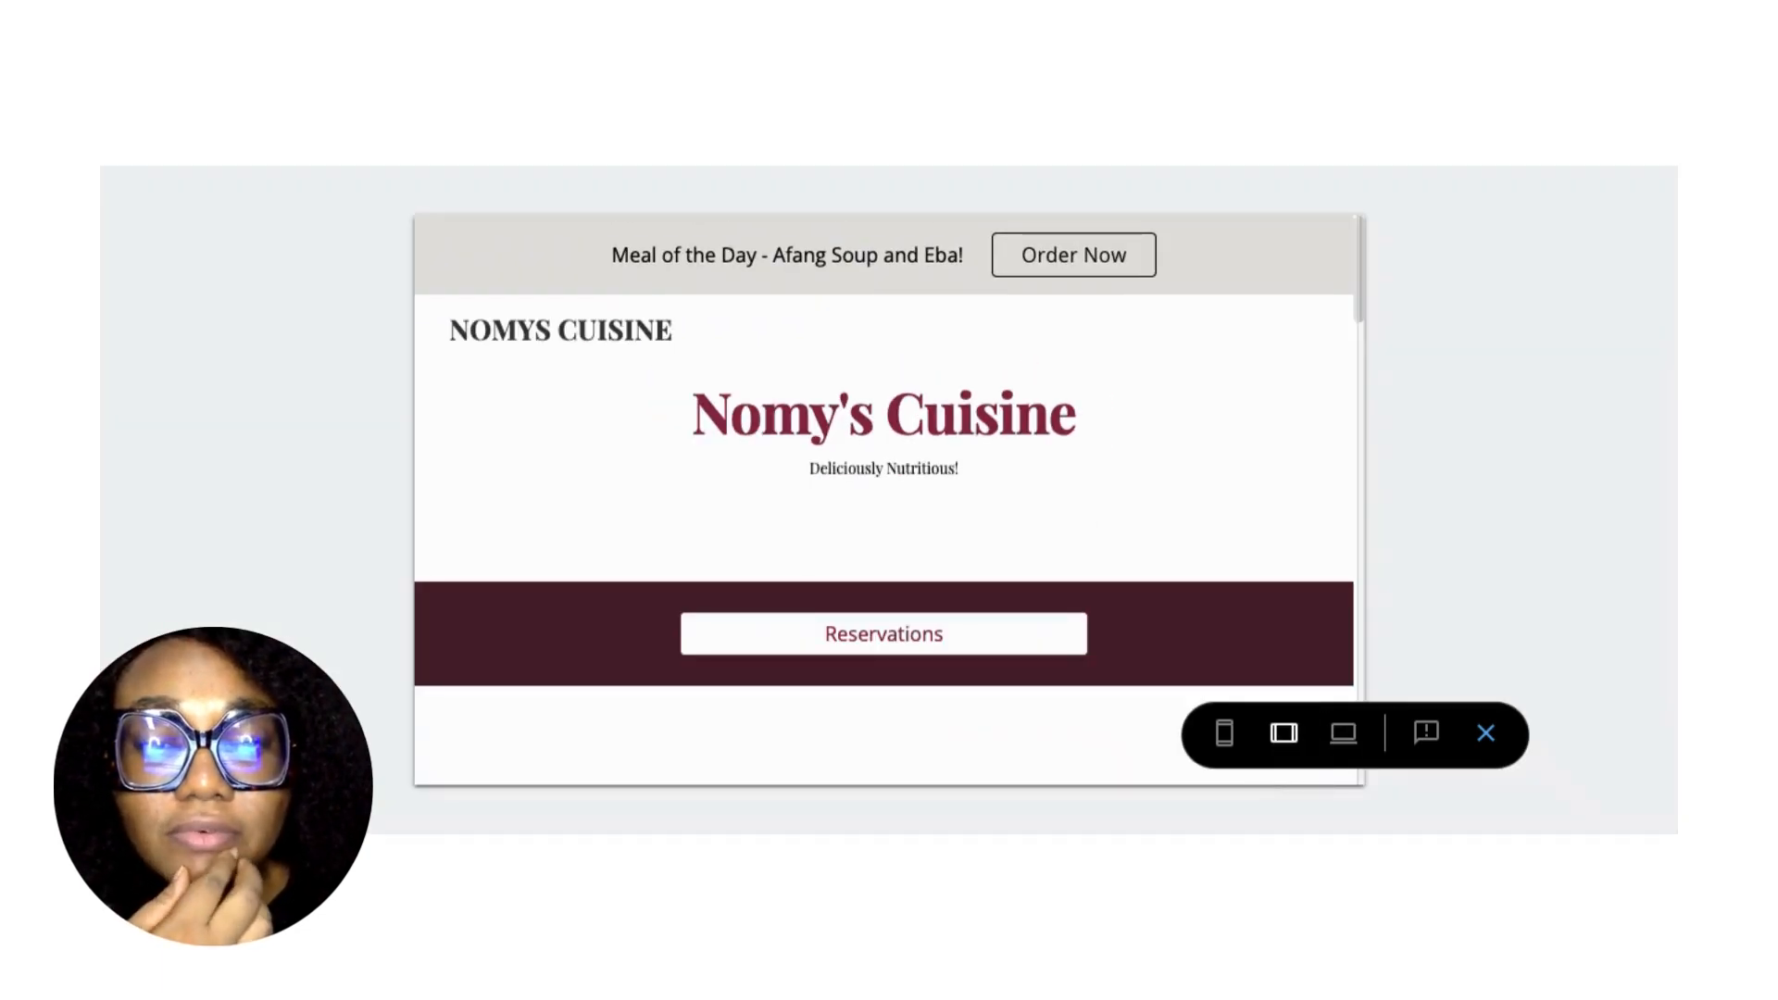
{"action": "left_click", "coordinate": [1224, 737]}
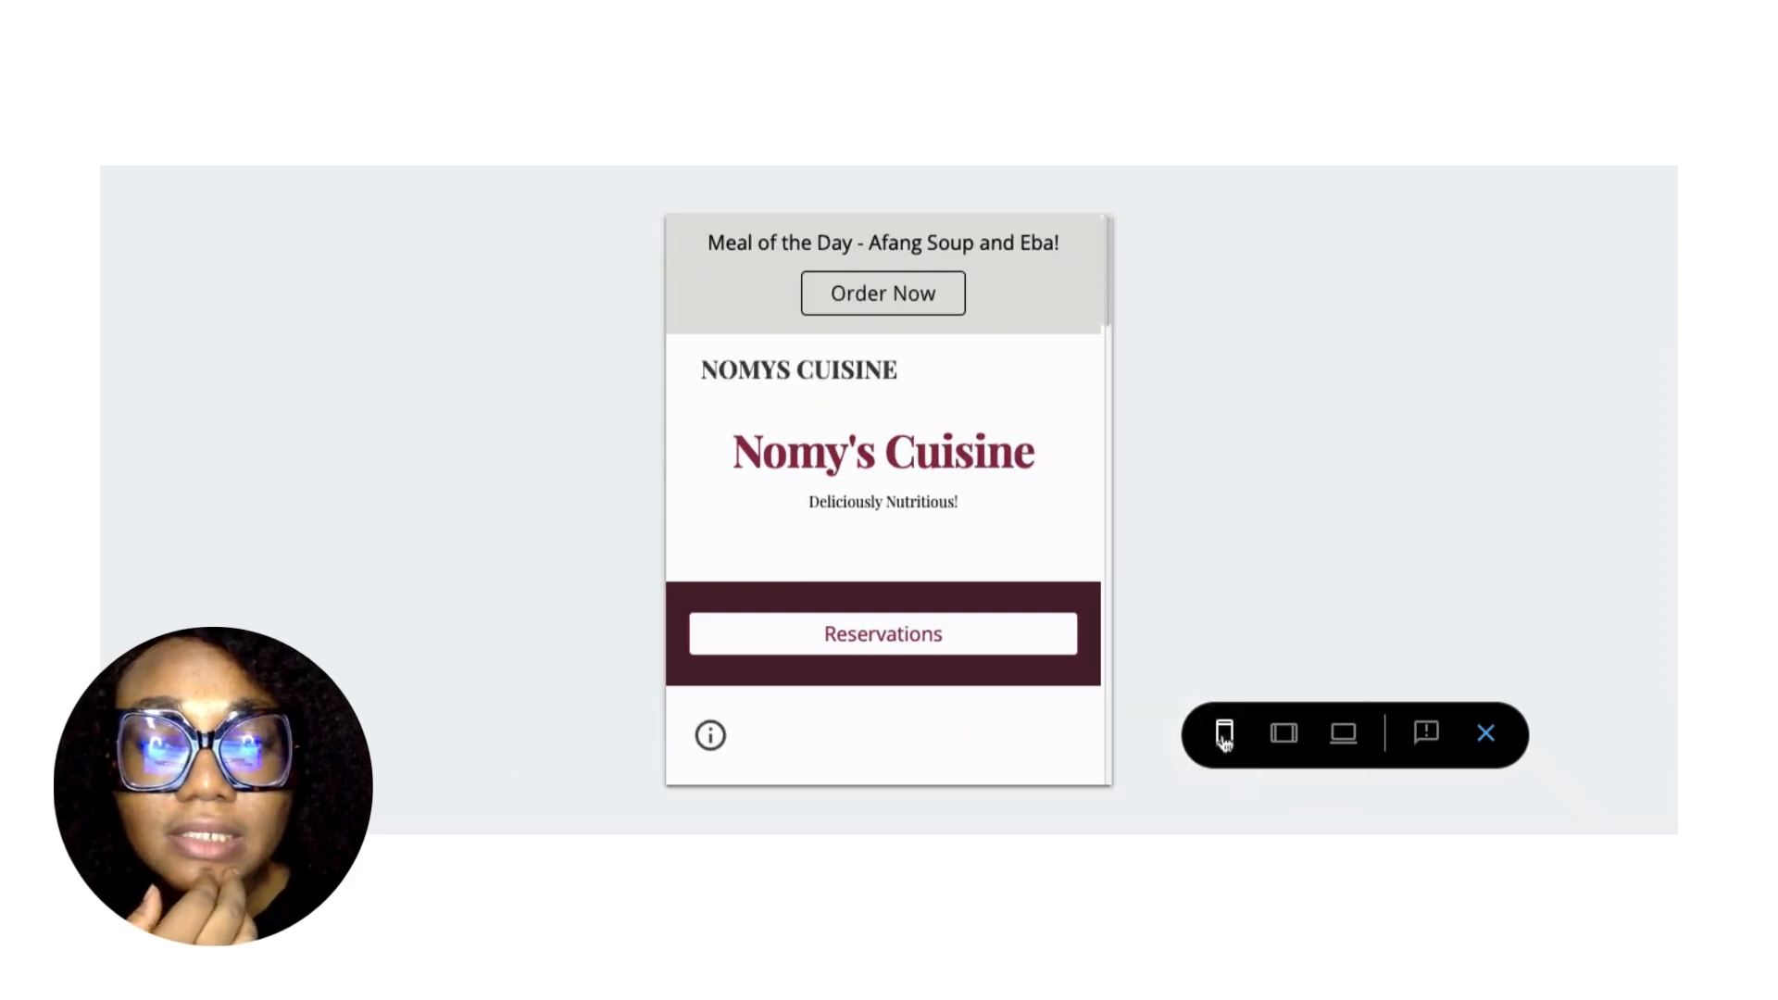
{"action": "left_click", "coordinate": [1486, 734]}
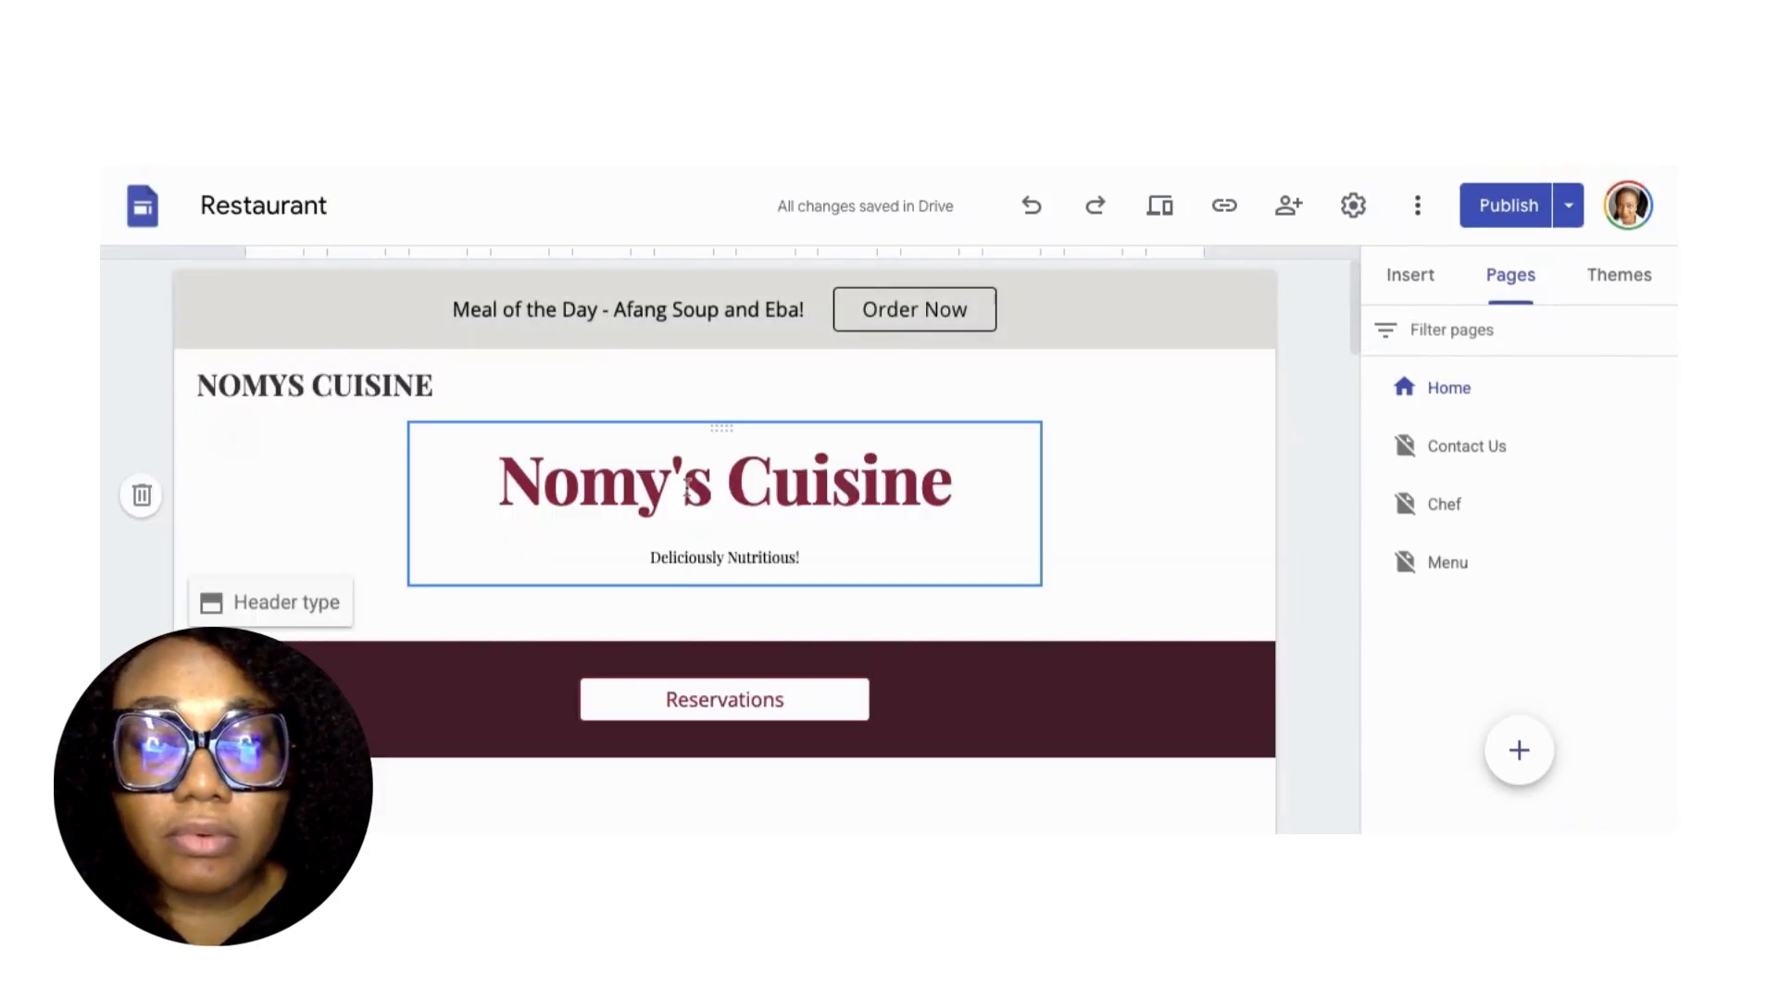
Set the header to Cover after trying Large banner and Banner, then choose Select image.
{"action": "left_click", "coordinate": [228, 607]}
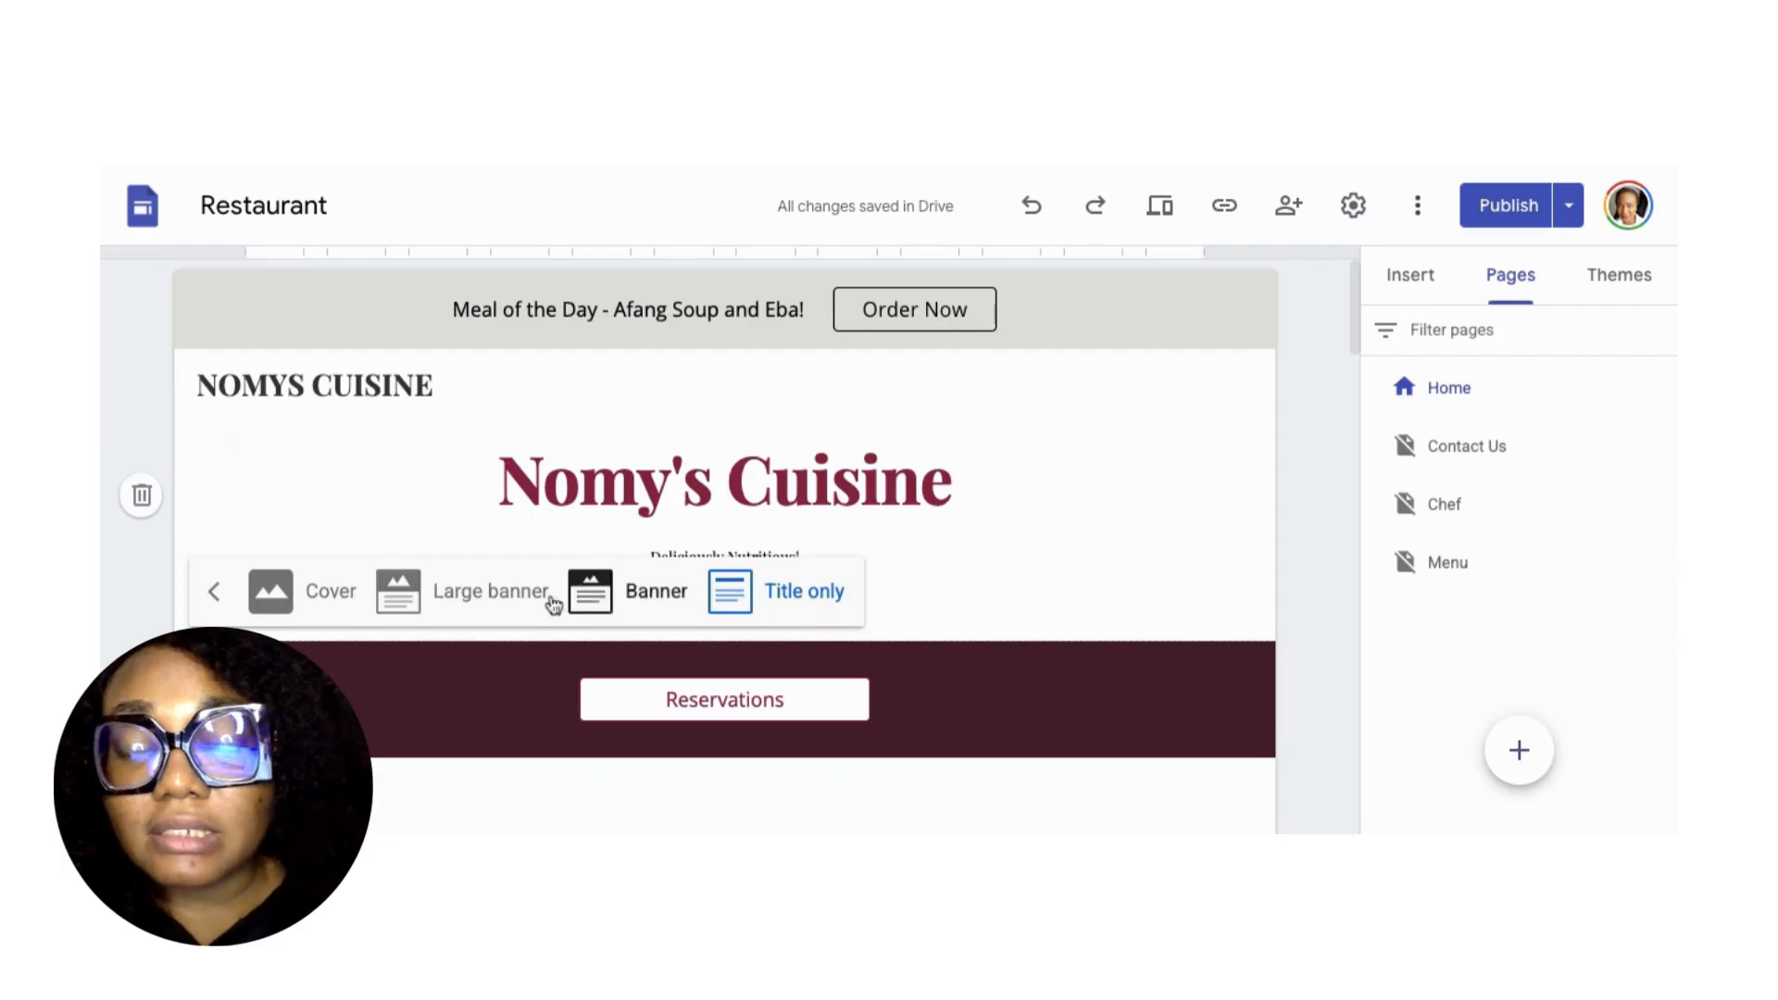
{"action": "left_click", "coordinate": [283, 602]}
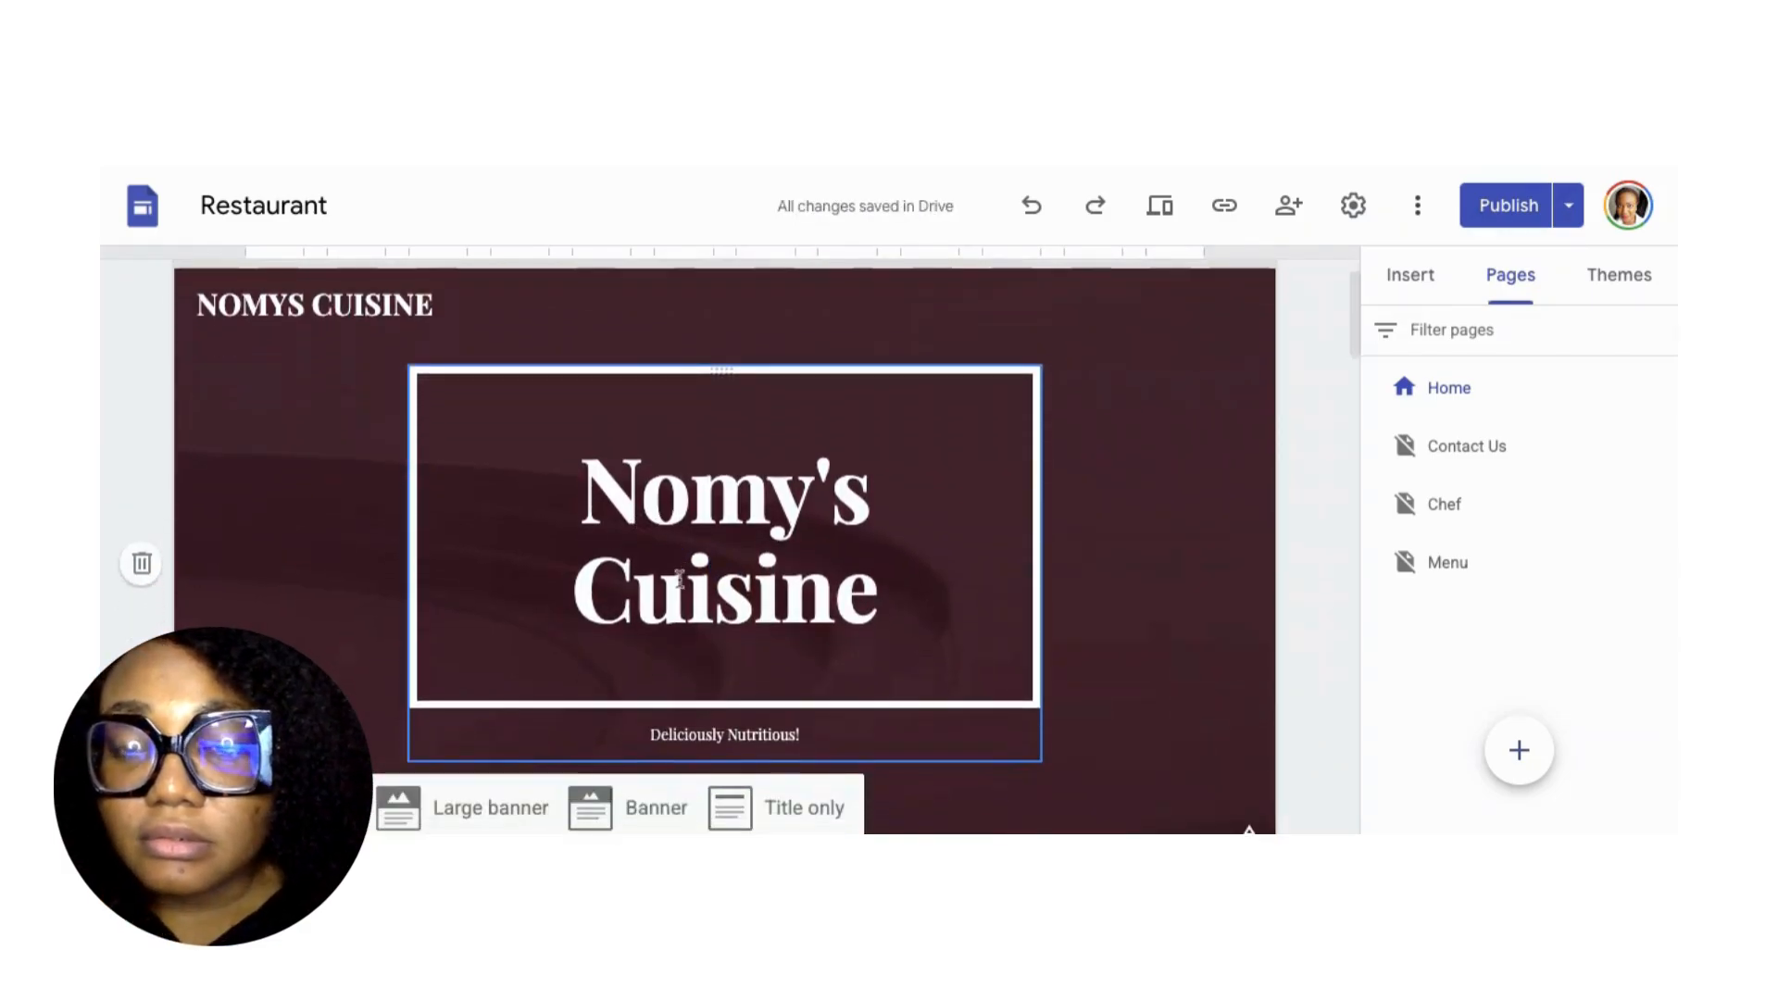
{"action": "scroll", "coordinate": [579, 593], "scroll_direction": "down", "scroll_amount": 2}
{"action": "left_click", "coordinate": [452, 639]}
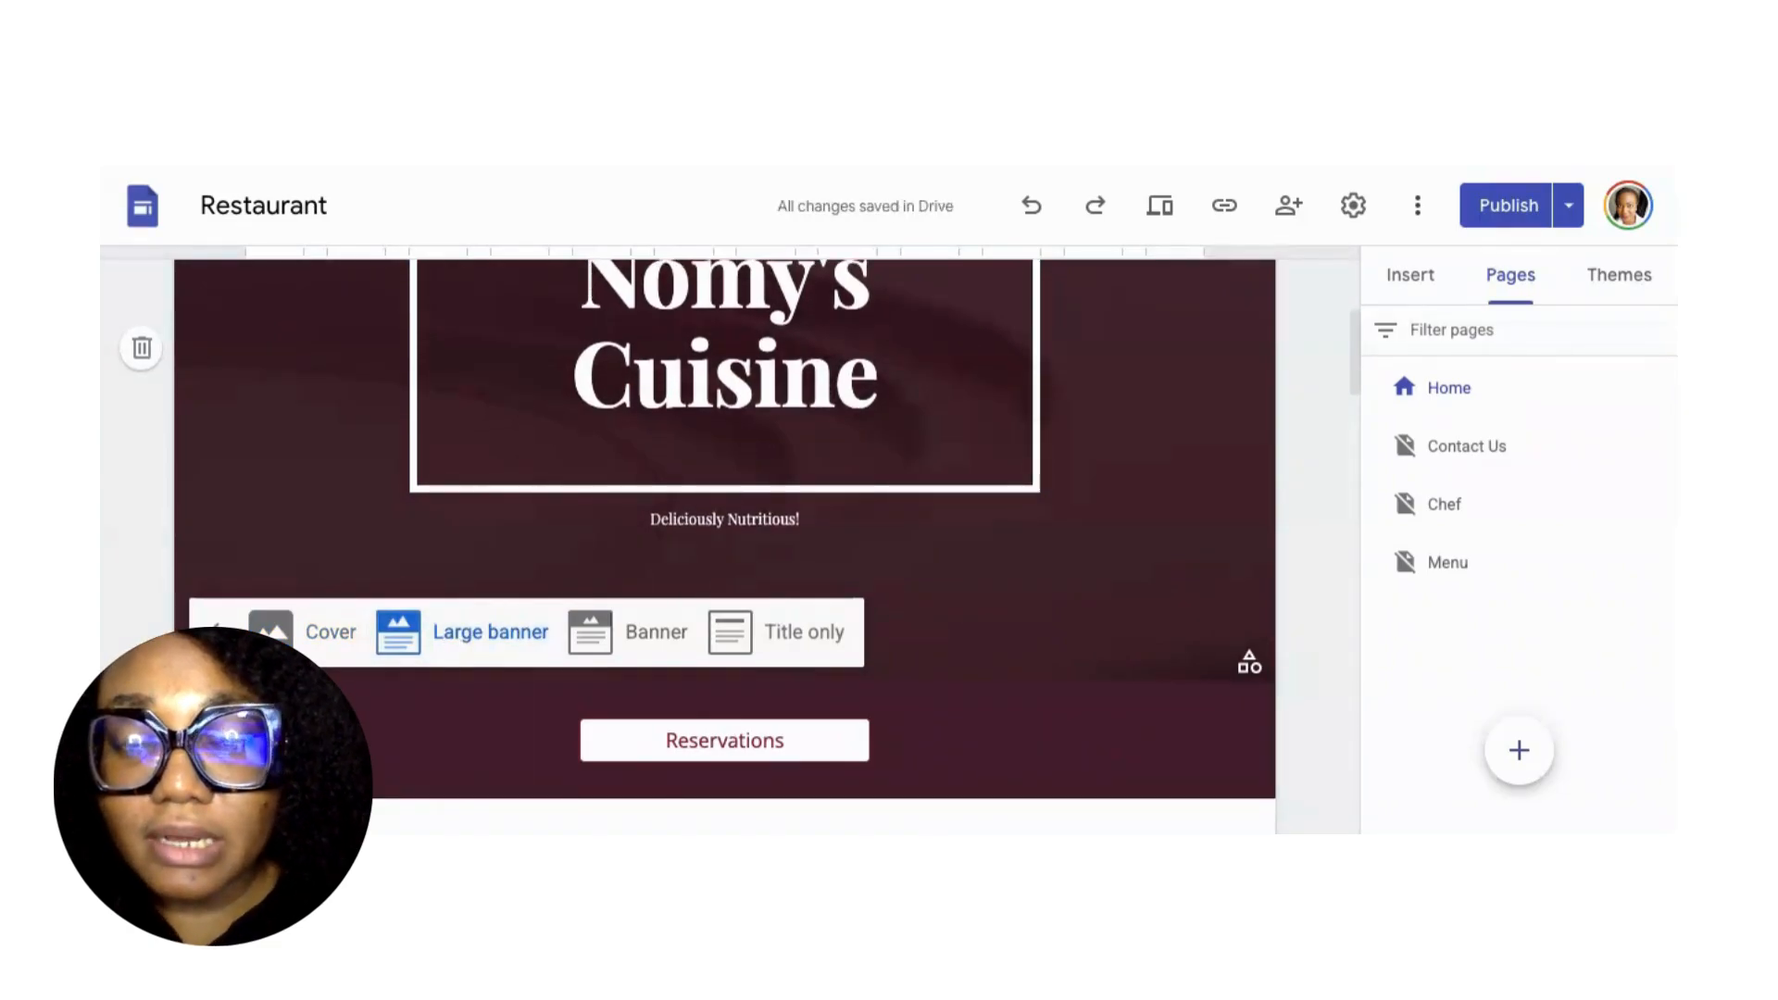
{"action": "left_click", "coordinate": [608, 644]}
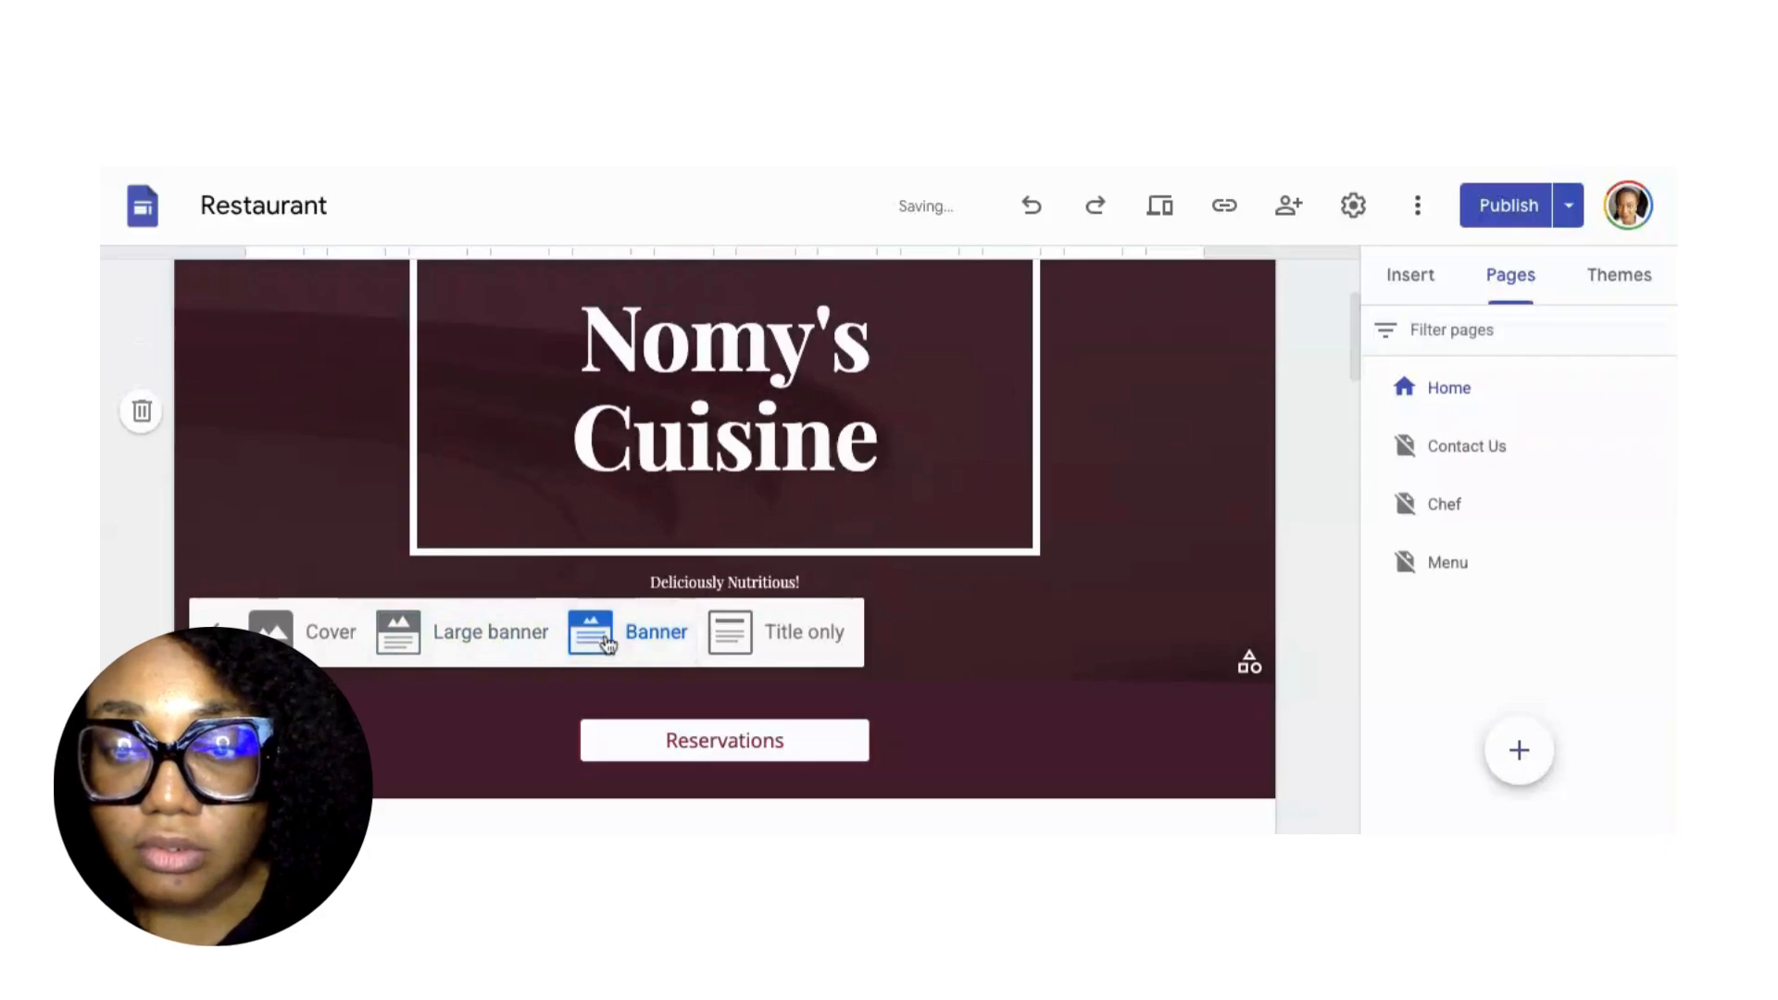
{"action": "left_click", "coordinate": [311, 643]}
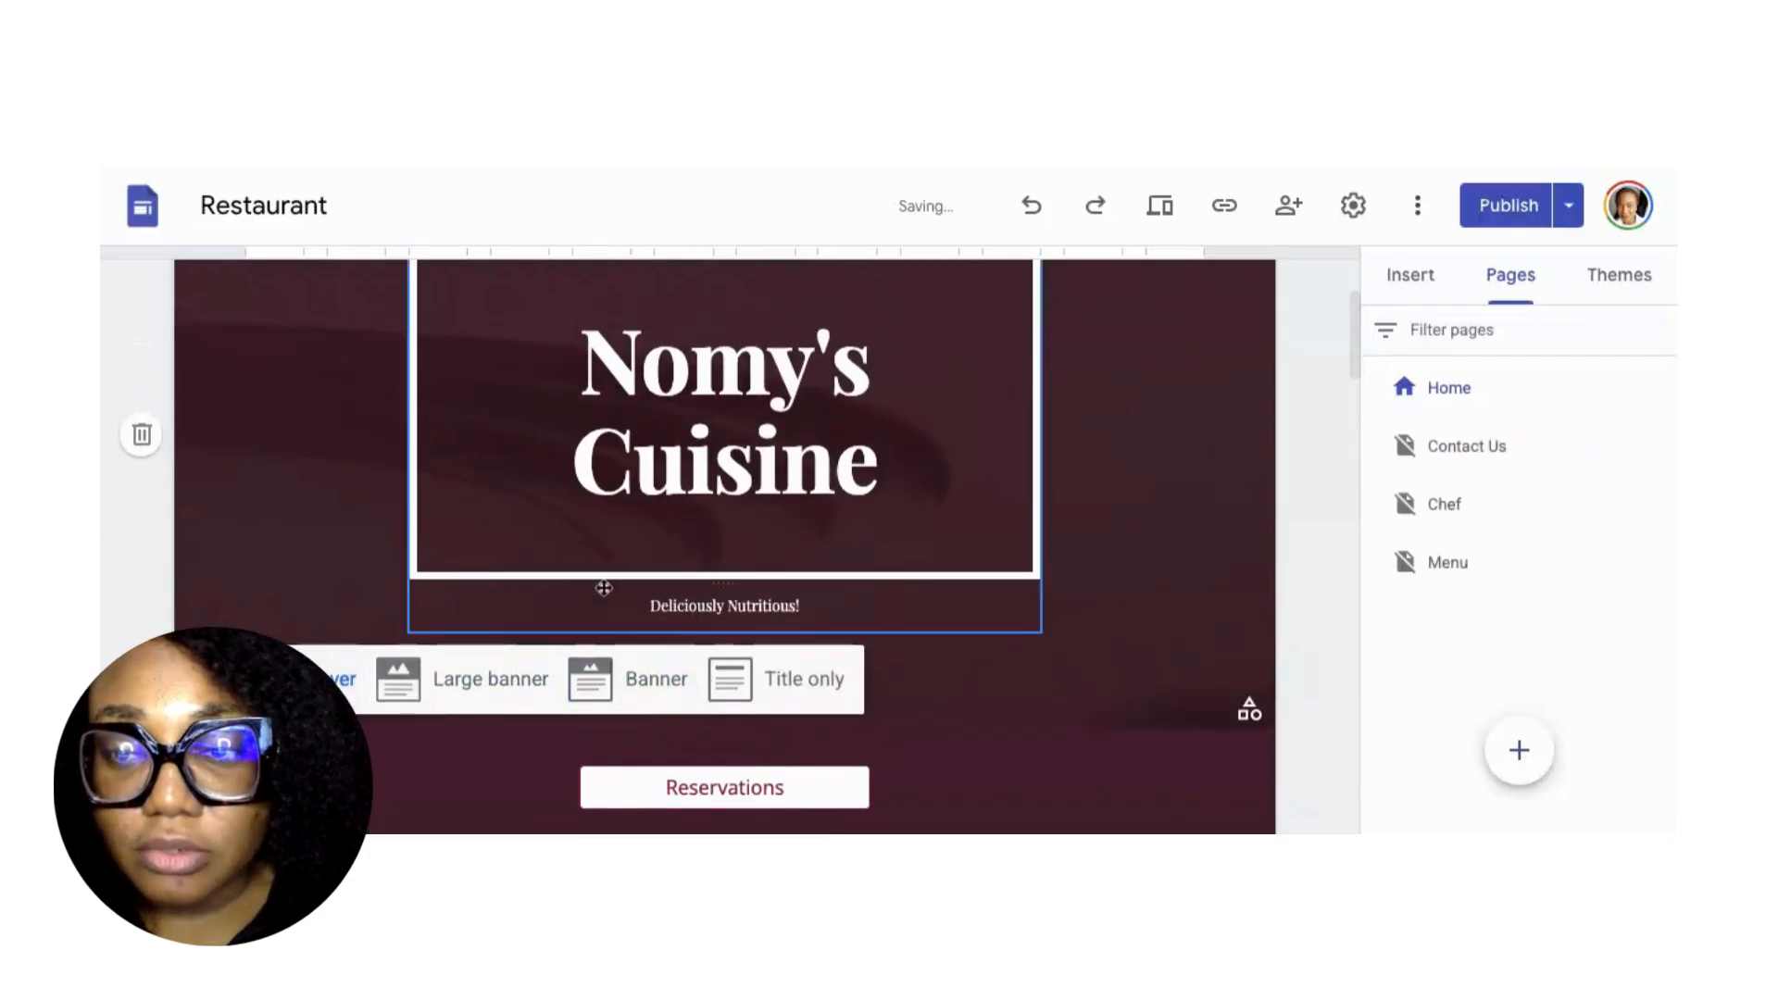
{"action": "scroll", "coordinate": [648, 555], "scroll_direction": "up", "scroll_amount": 3}
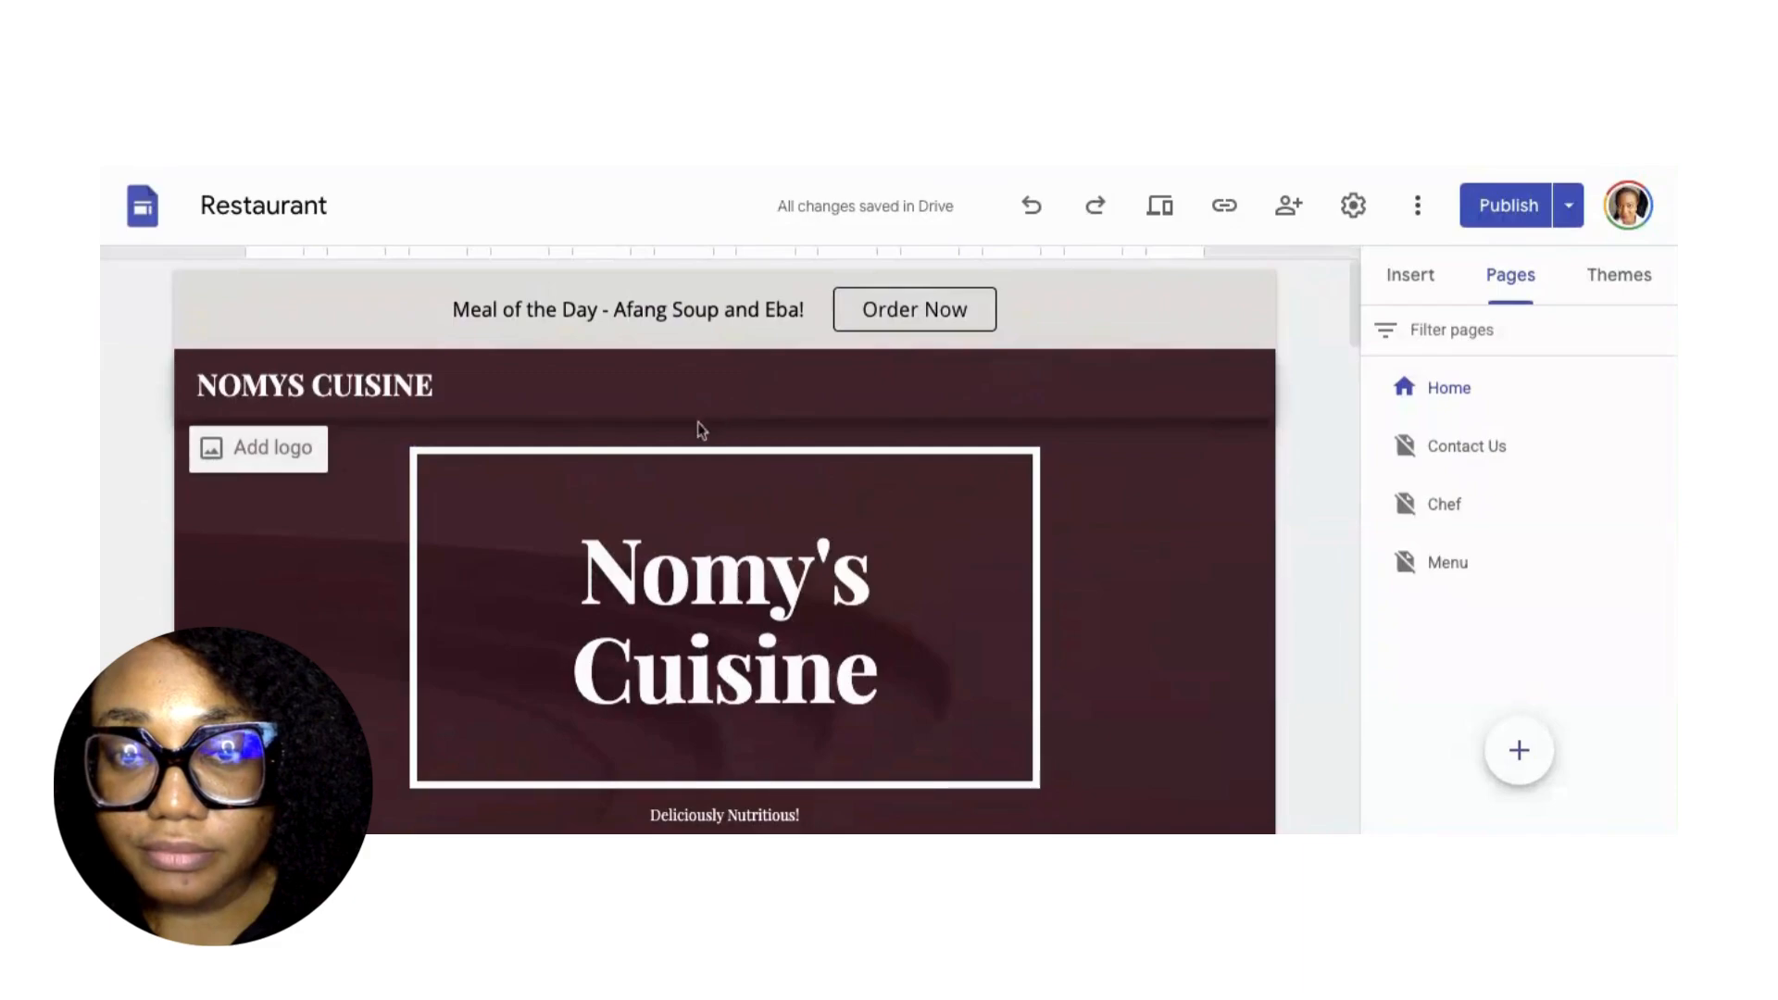
{"action": "scroll", "coordinate": [341, 579], "scroll_direction": "down", "scroll_amount": 1}
{"action": "scroll", "coordinate": [340, 579], "scroll_direction": "down", "scroll_amount": 3}
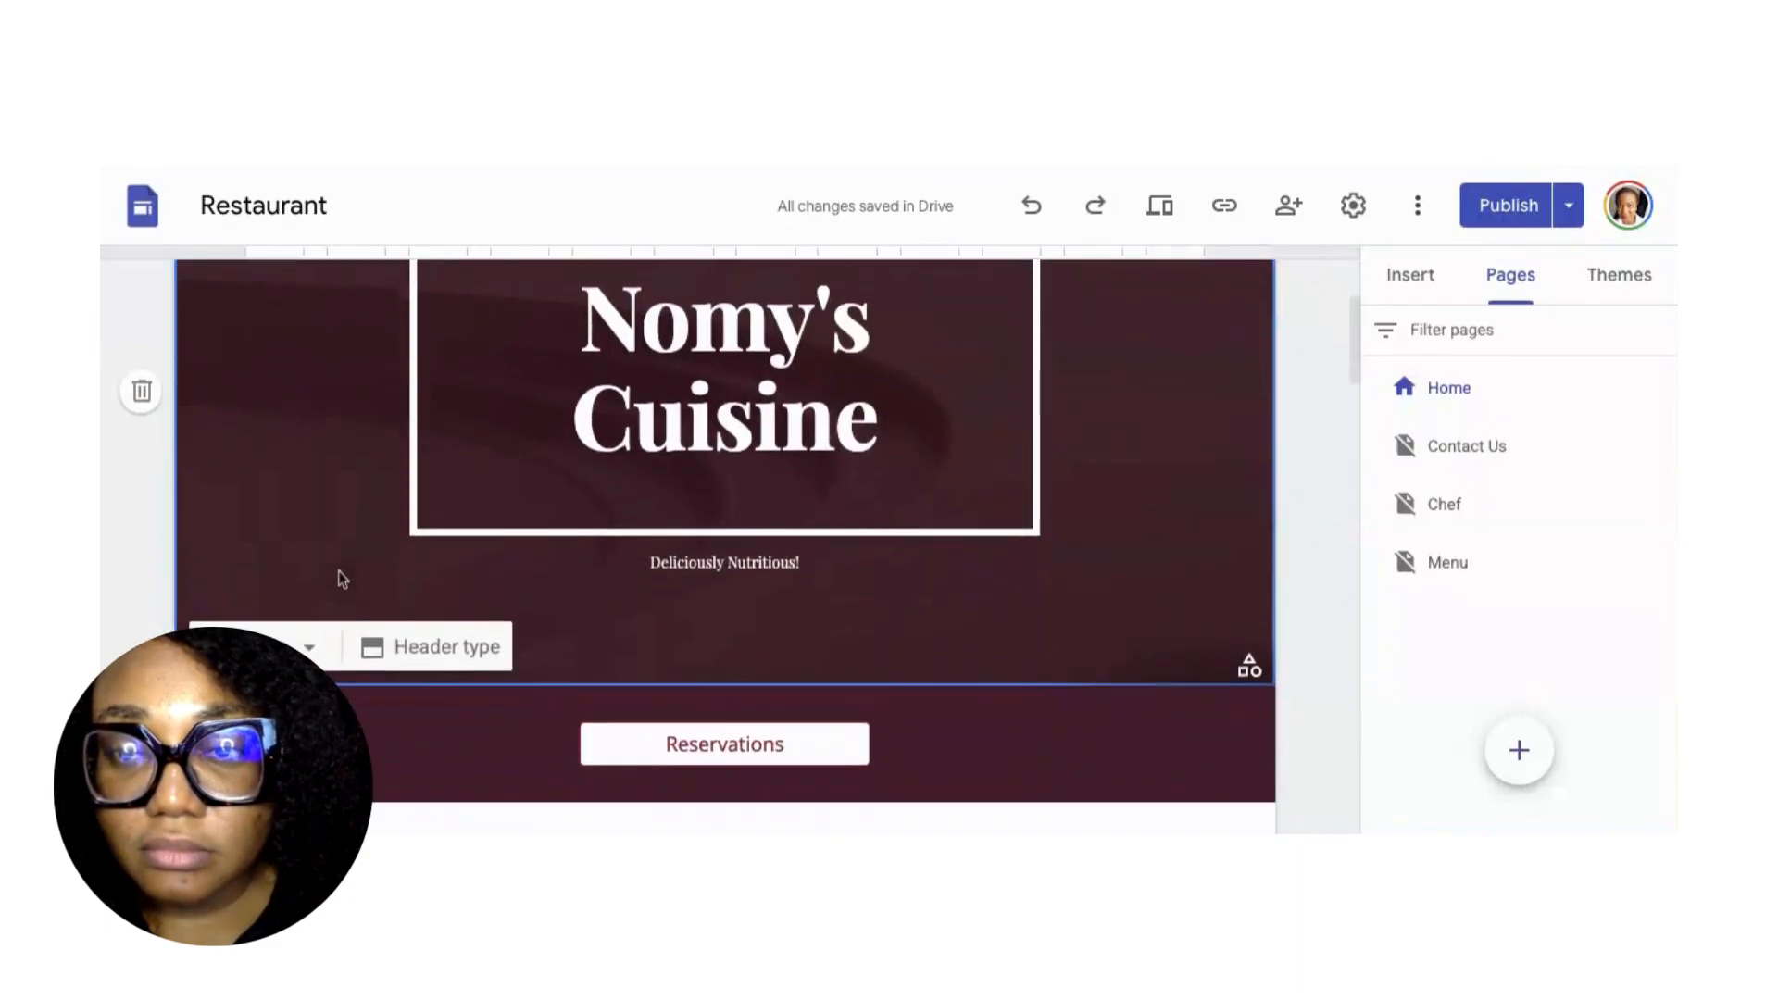
{"action": "left_click", "coordinate": [310, 651]}
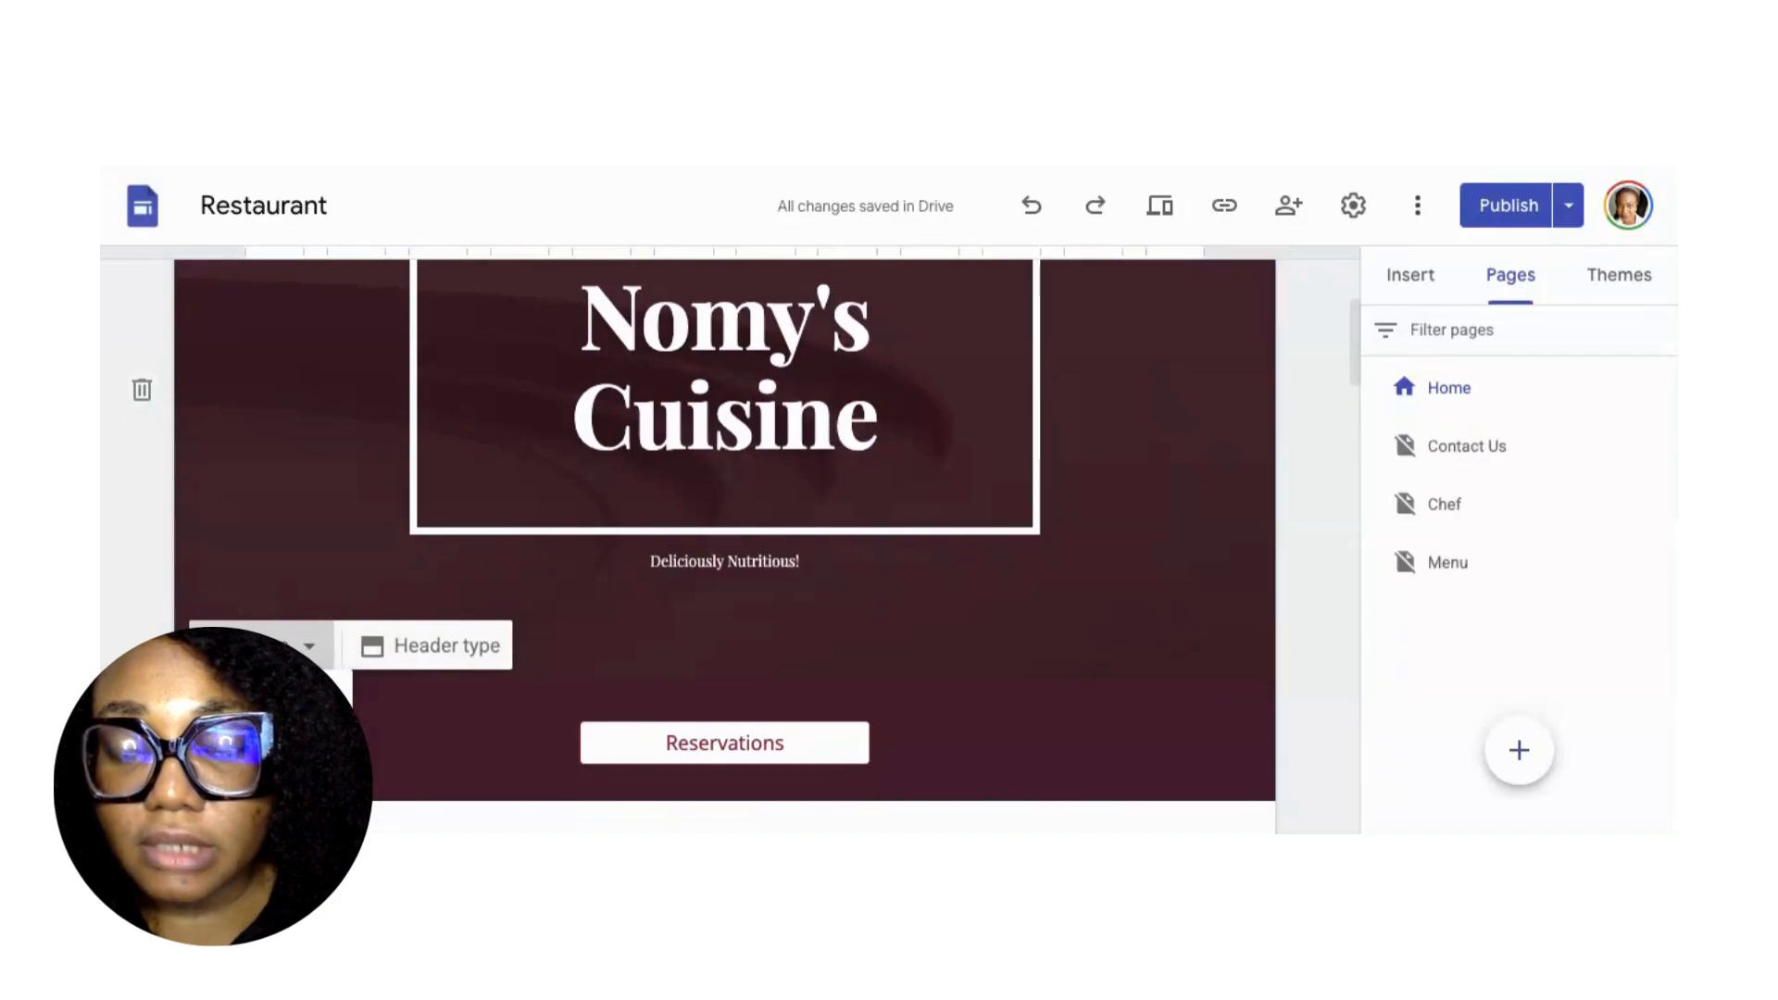
{"action": "left_click", "coordinate": [261, 747]}
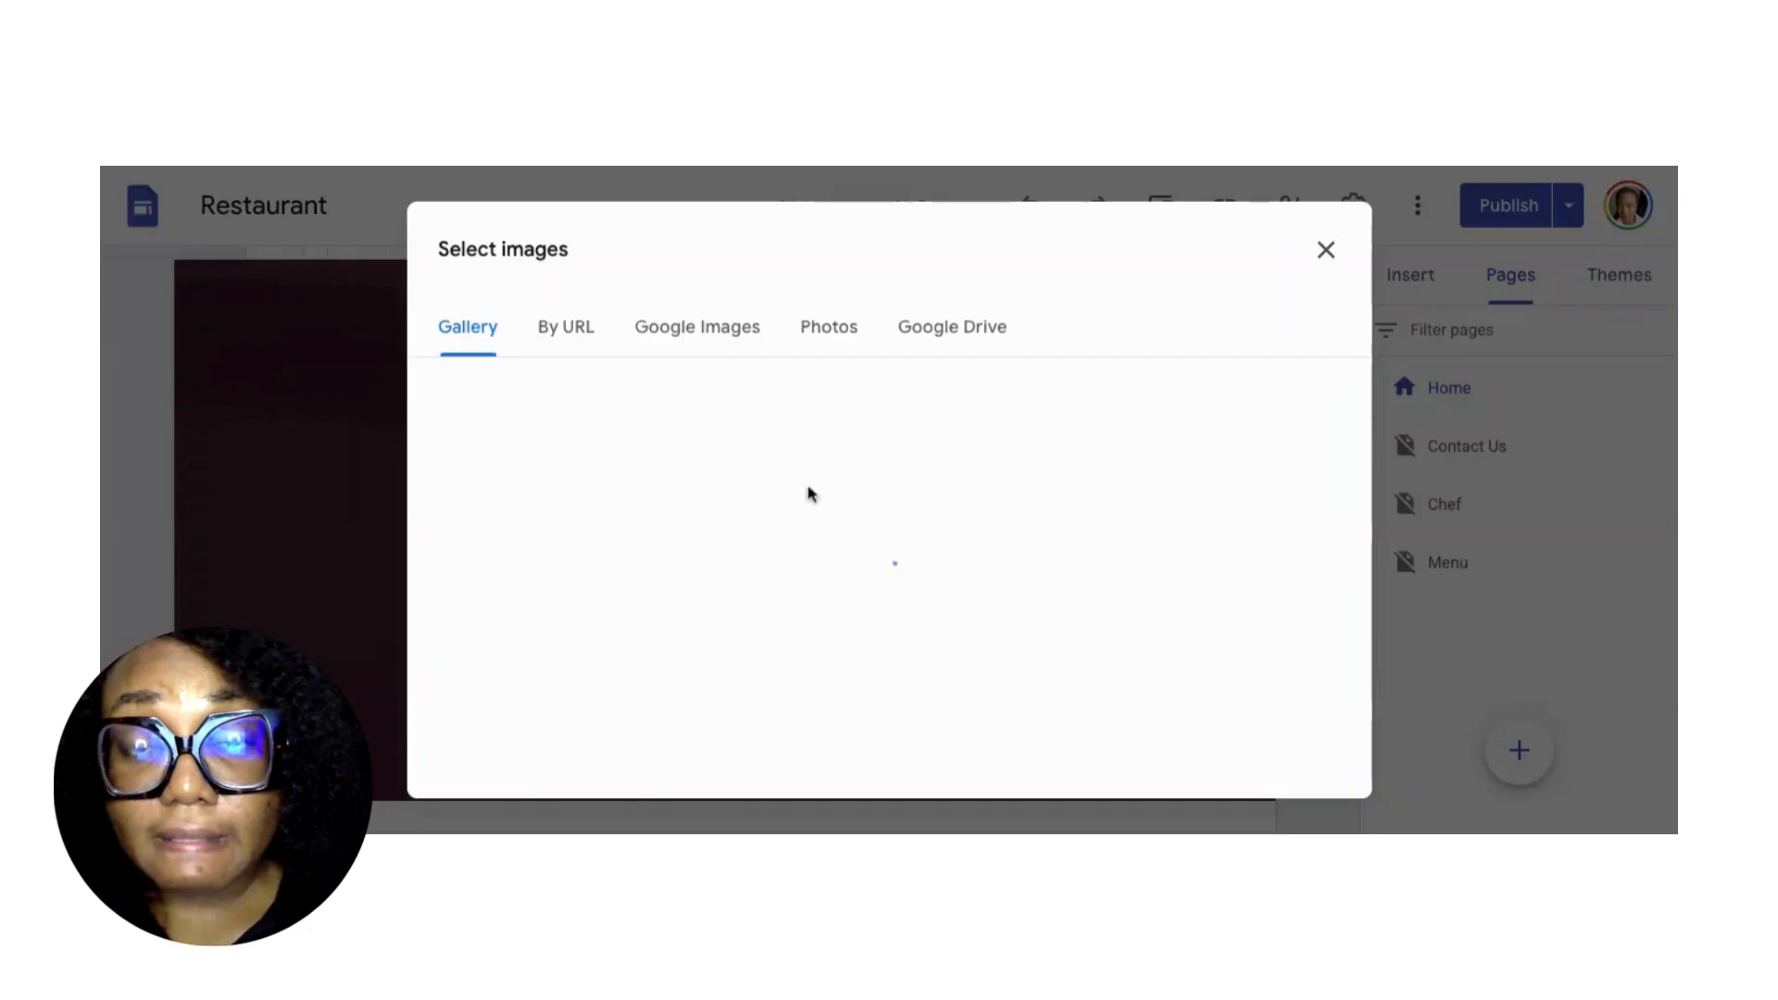
Search Google Images for 'food' and insert the white-uniformed chef photo as header background.
{"action": "left_click", "coordinate": [694, 341]}
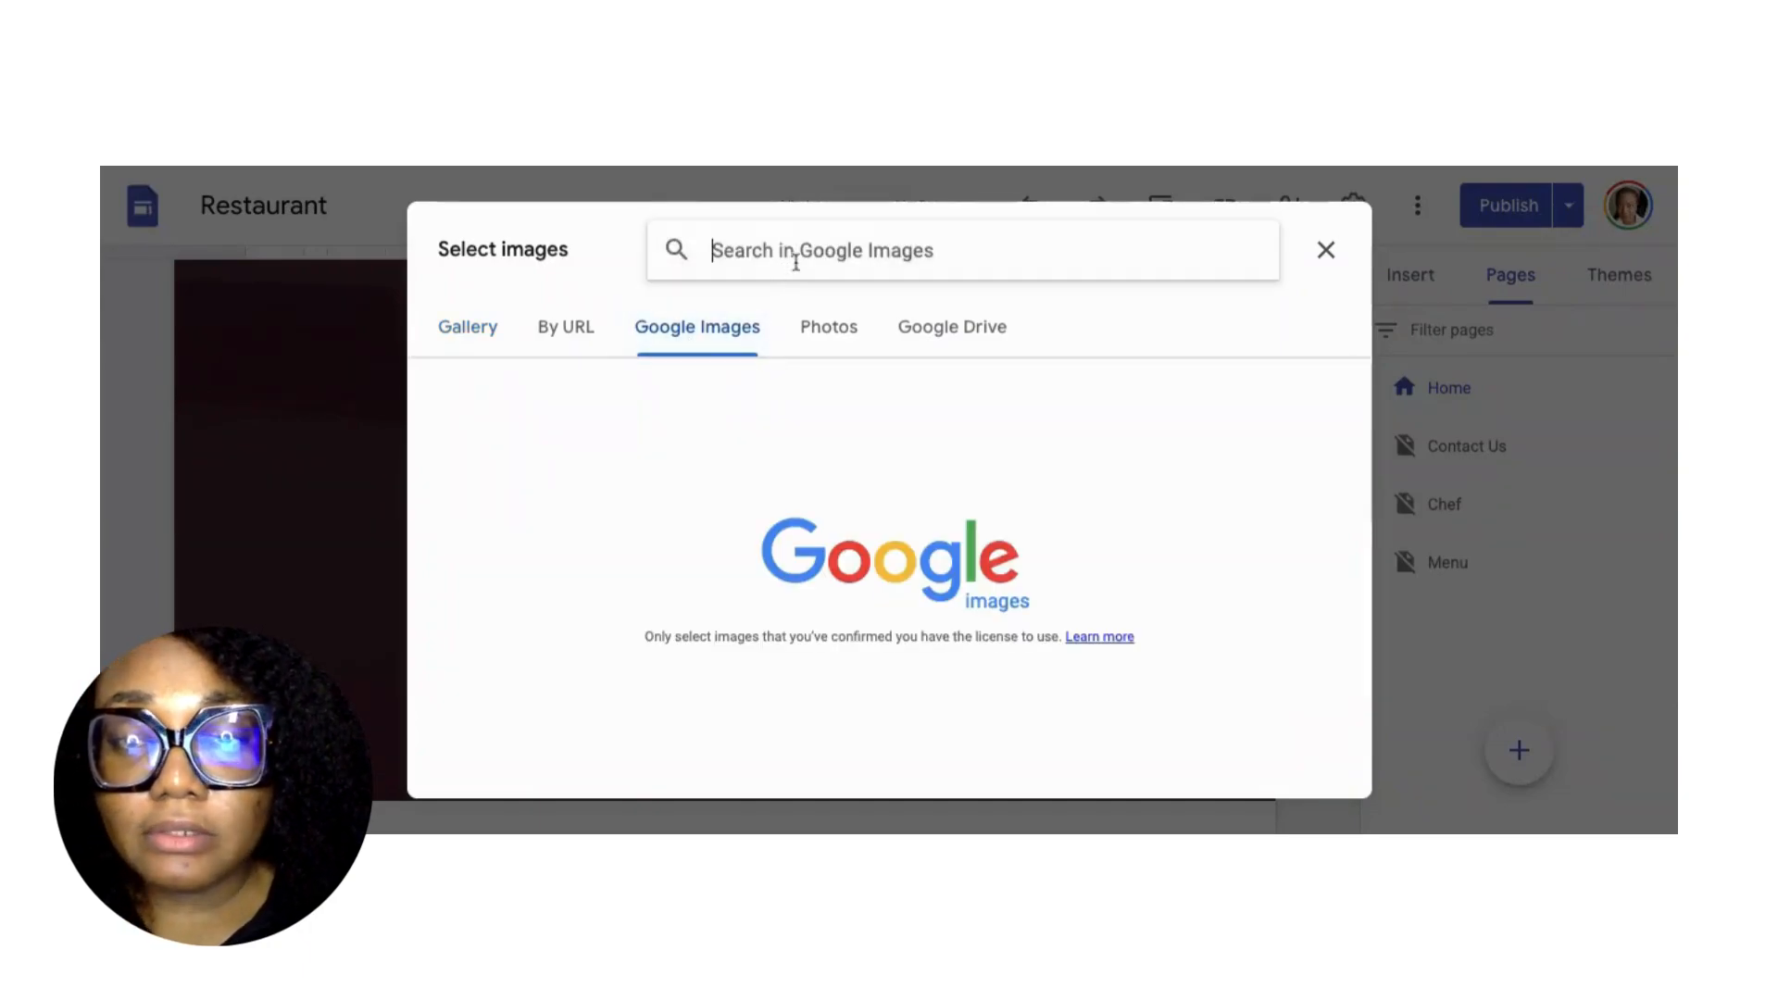
{"action": "type", "text": "food"}
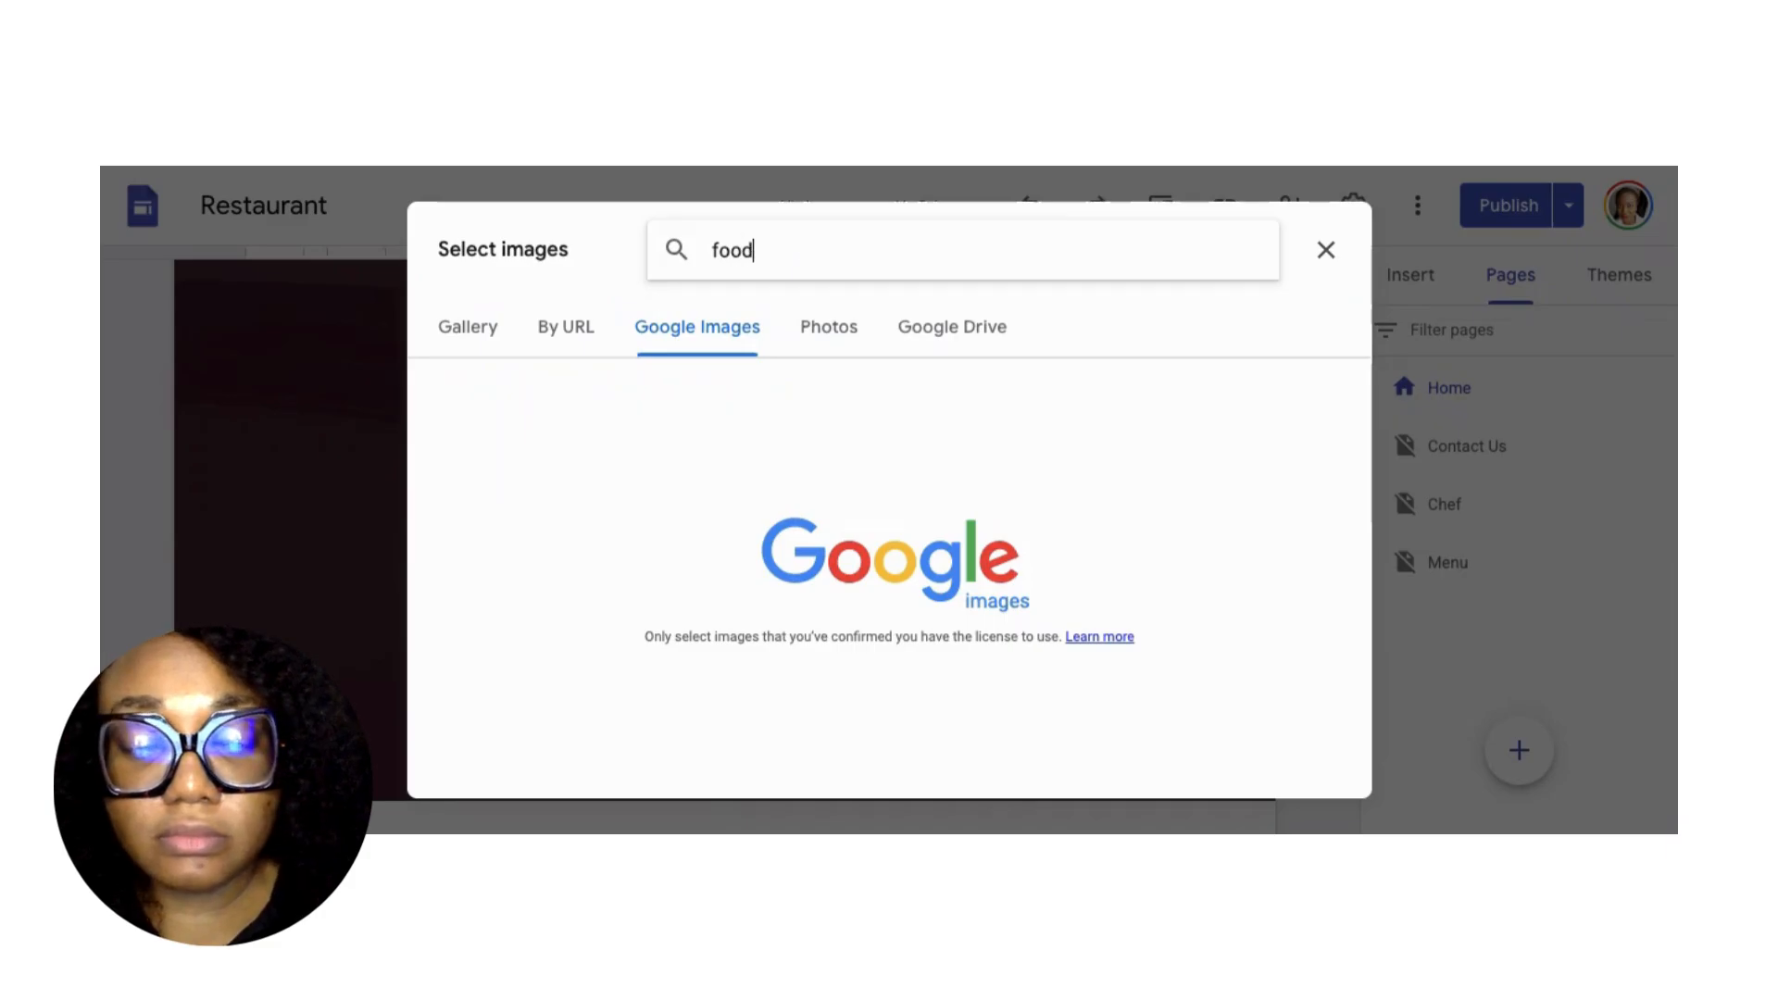
{"action": "key", "text": "Return"}
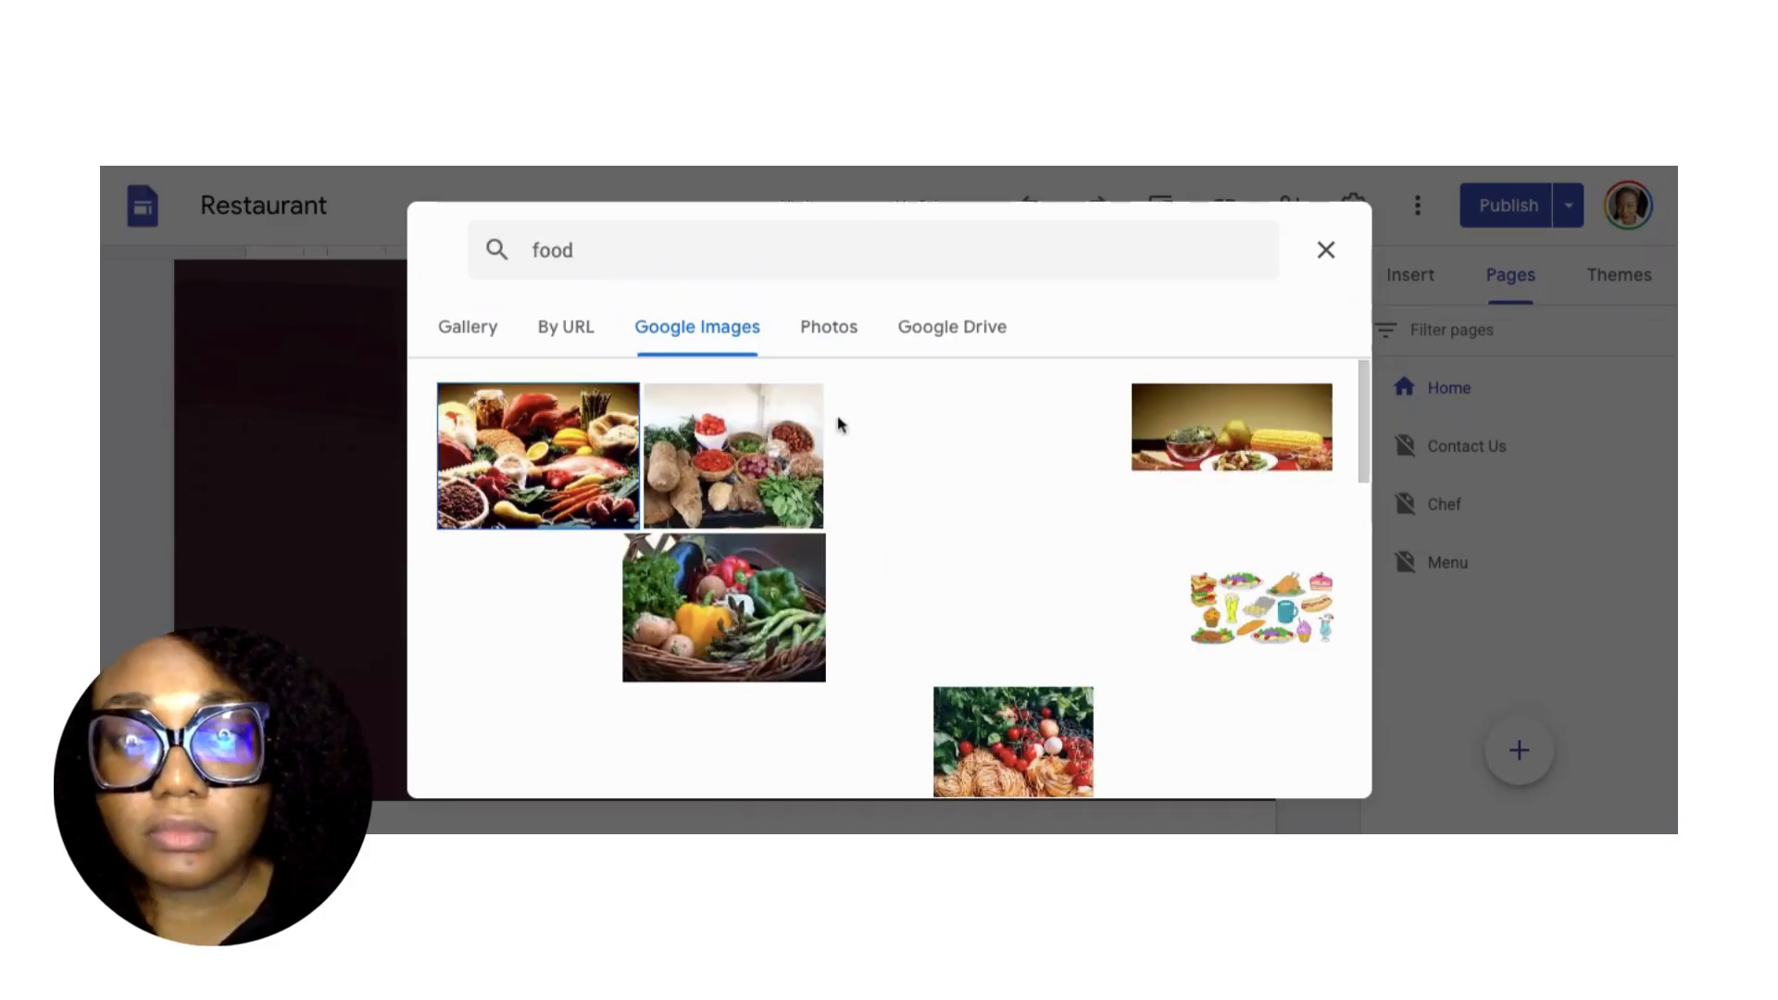
{"action": "scroll", "coordinate": [837, 426], "scroll_direction": "down", "scroll_amount": 1}
{"action": "scroll", "coordinate": [850, 530], "scroll_direction": "down", "scroll_amount": 3}
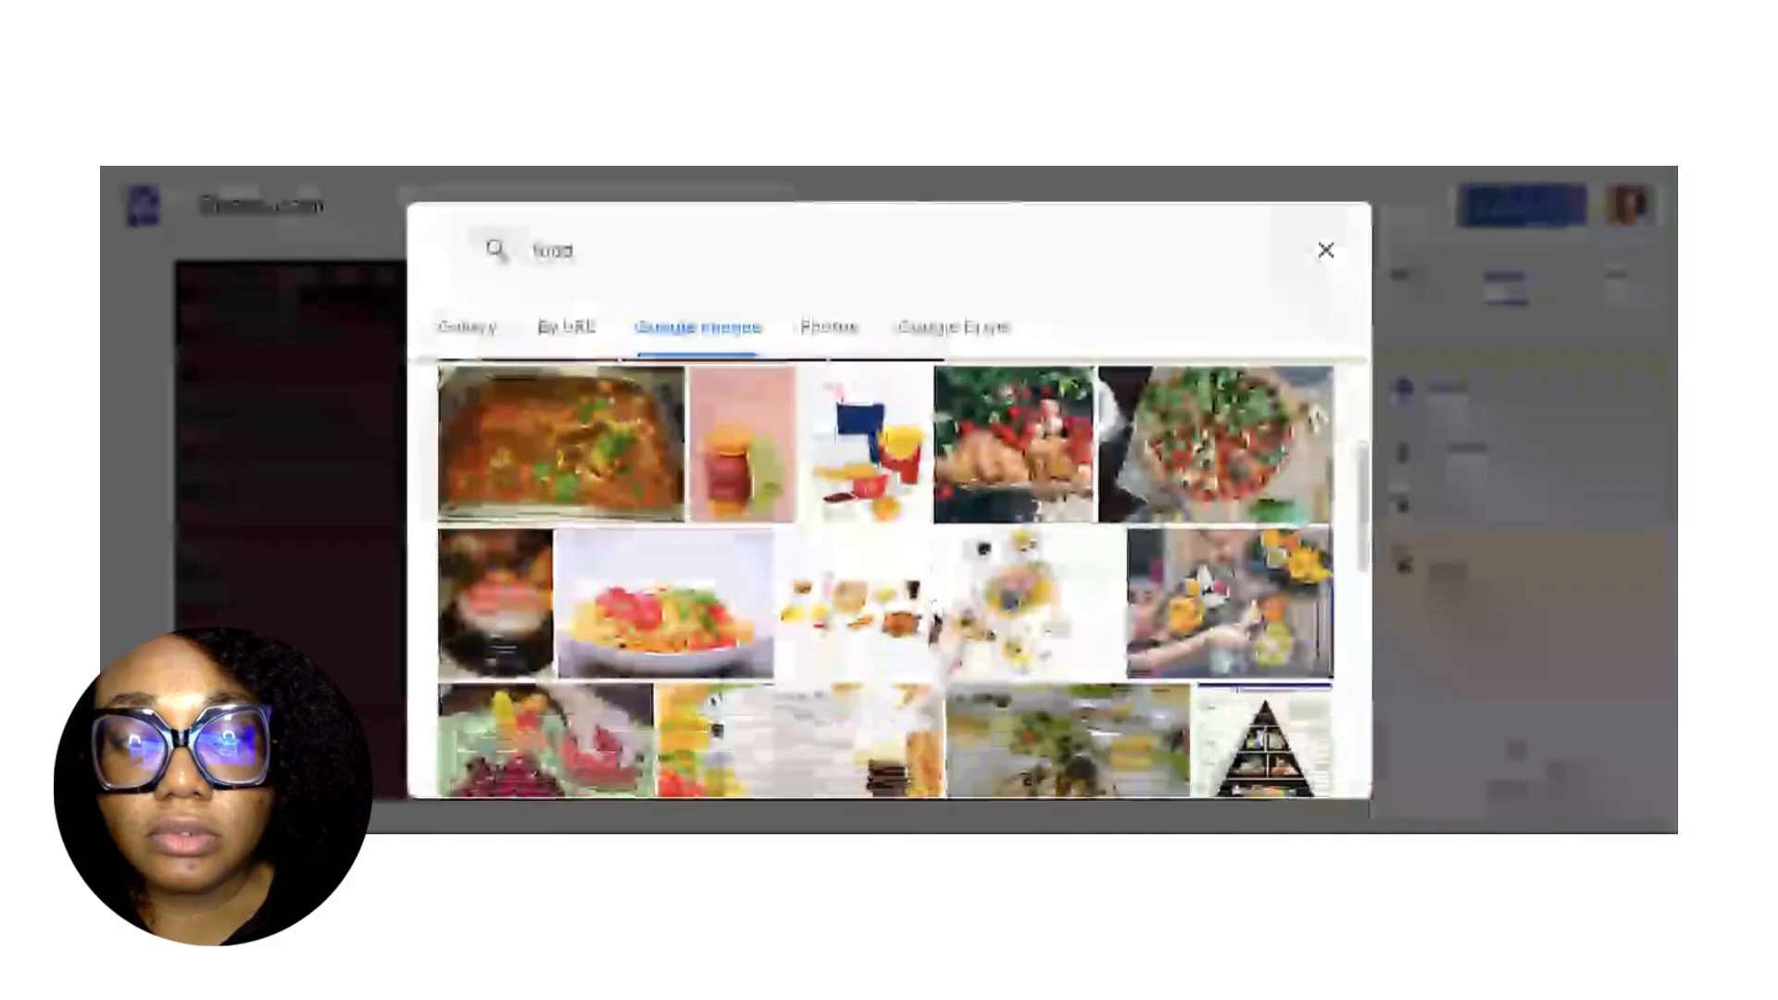
{"action": "scroll", "coordinate": [850, 530], "scroll_direction": "down", "scroll_amount": 5}
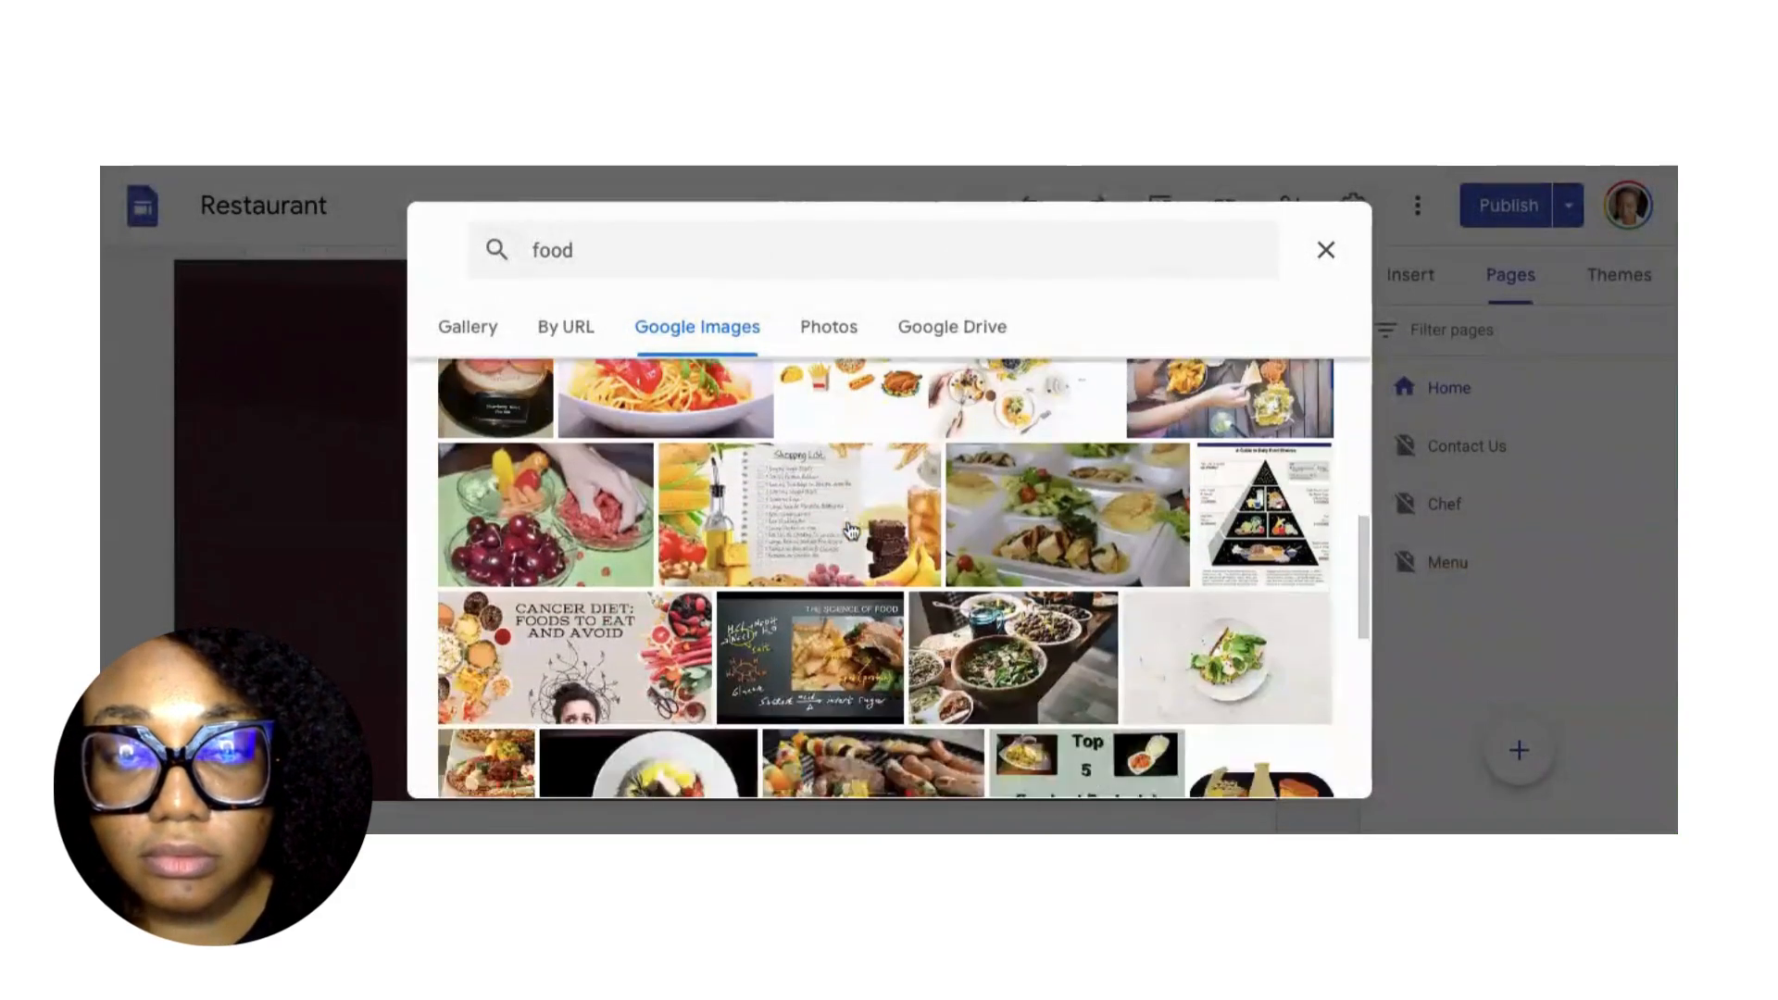
{"action": "scroll", "coordinate": [850, 528], "scroll_direction": "down", "scroll_amount": 5}
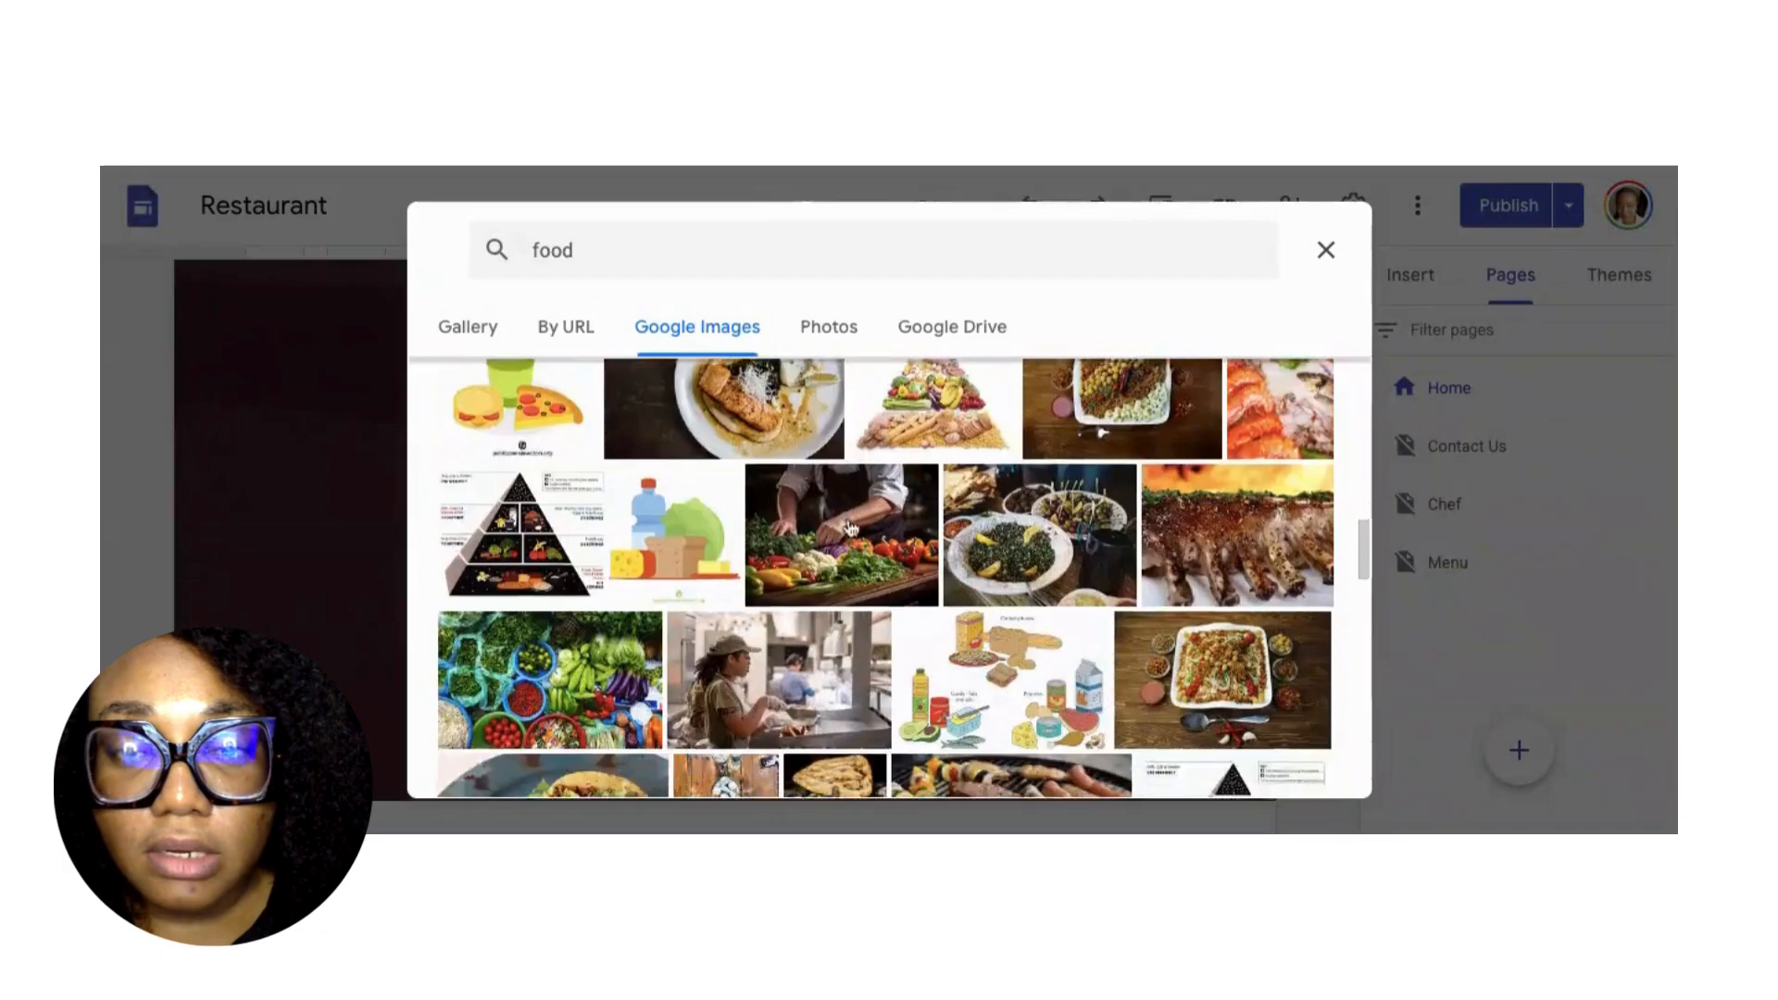
{"action": "scroll", "coordinate": [850, 527], "scroll_direction": "down", "scroll_amount": 5}
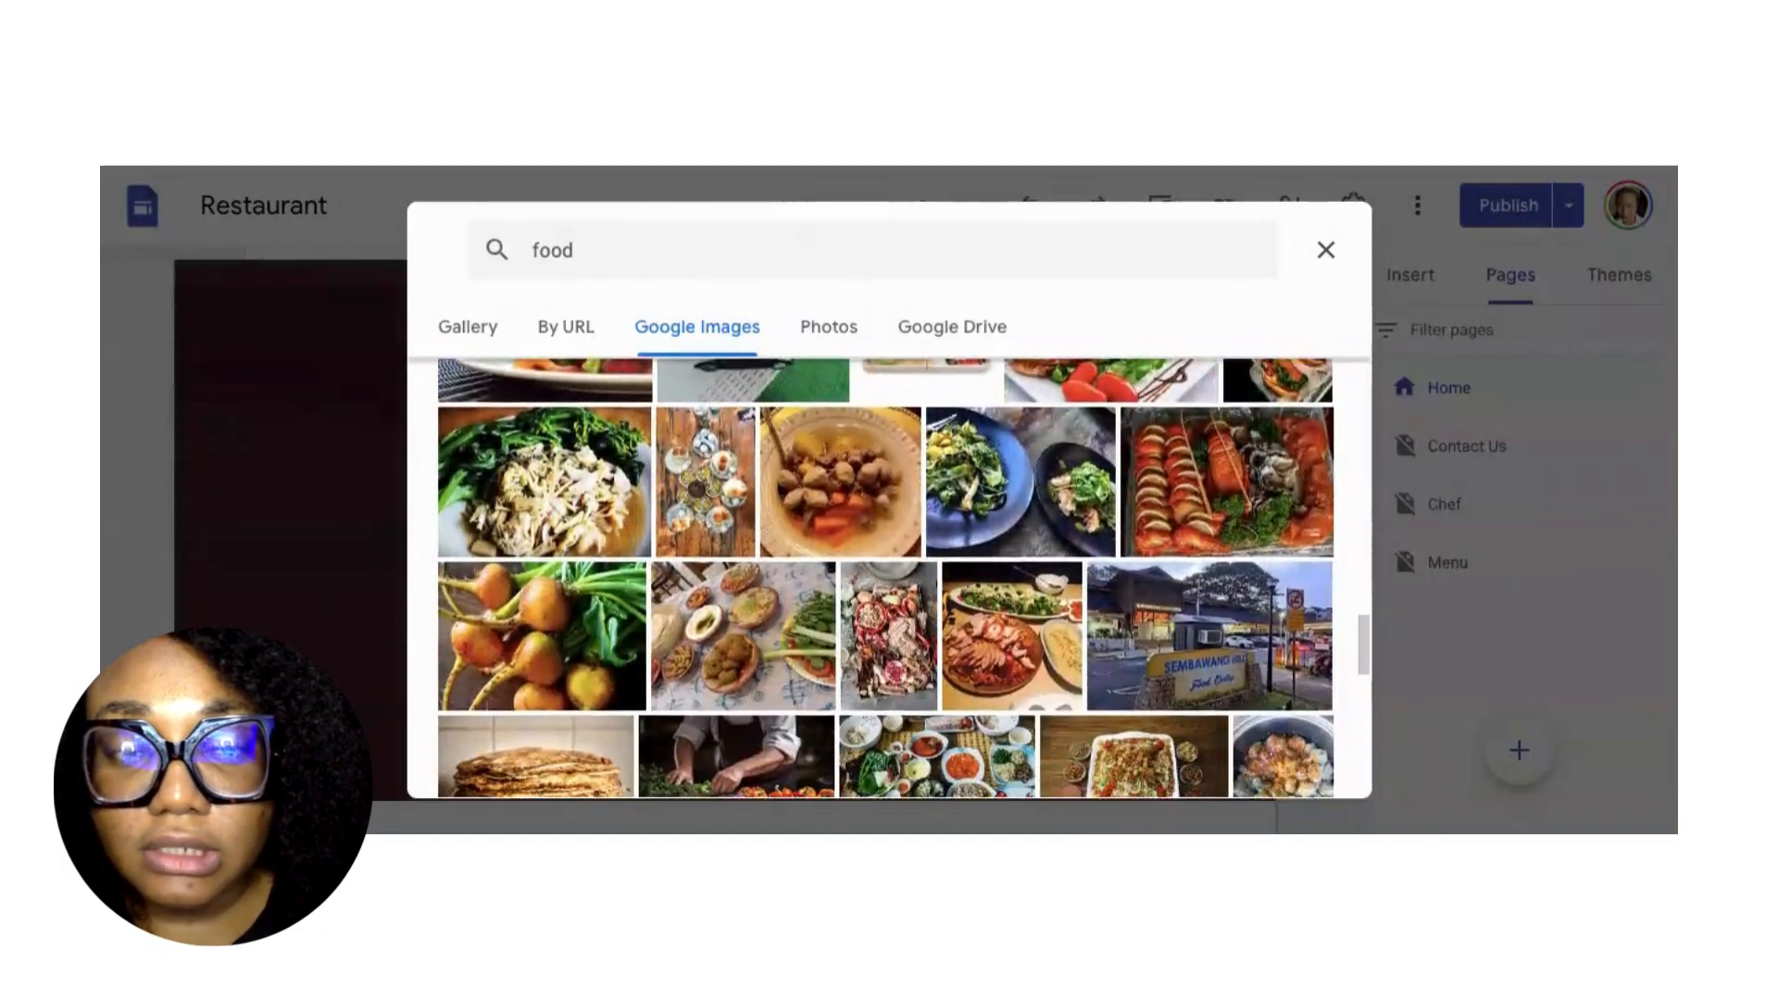
{"action": "scroll", "coordinate": [850, 528], "scroll_direction": "down", "scroll_amount": 4}
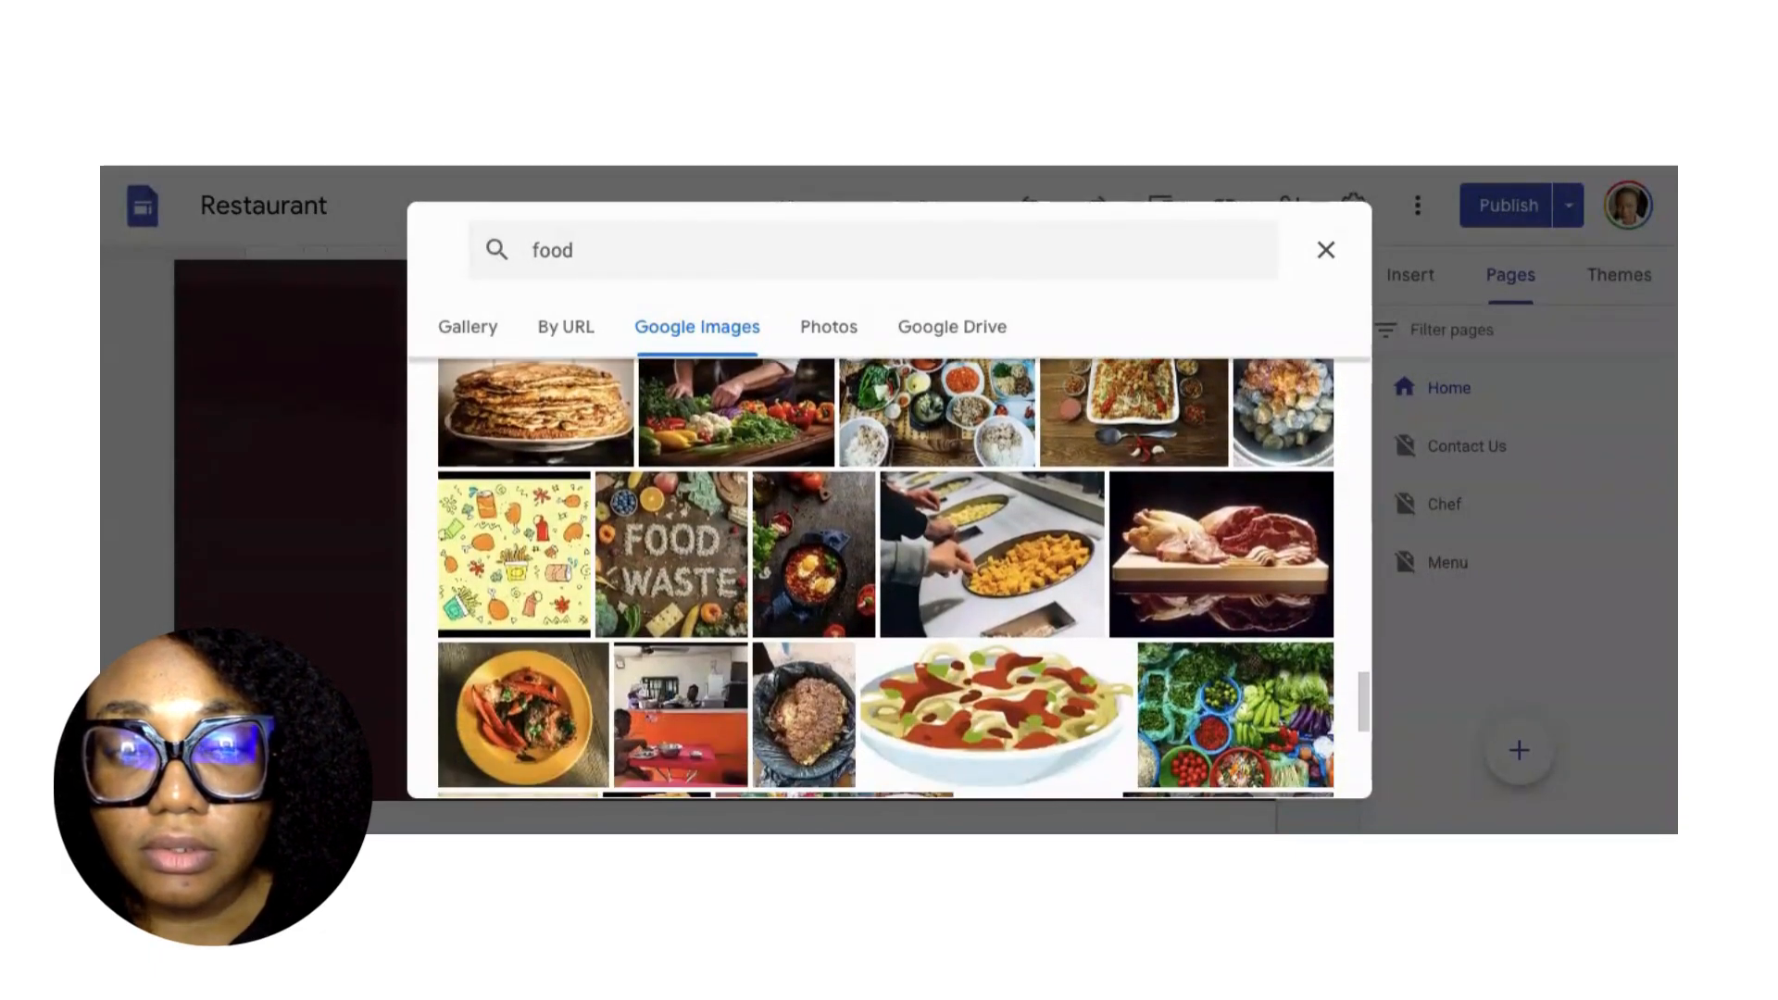
{"action": "scroll", "coordinate": [888, 576], "scroll_direction": "down", "scroll_amount": 3}
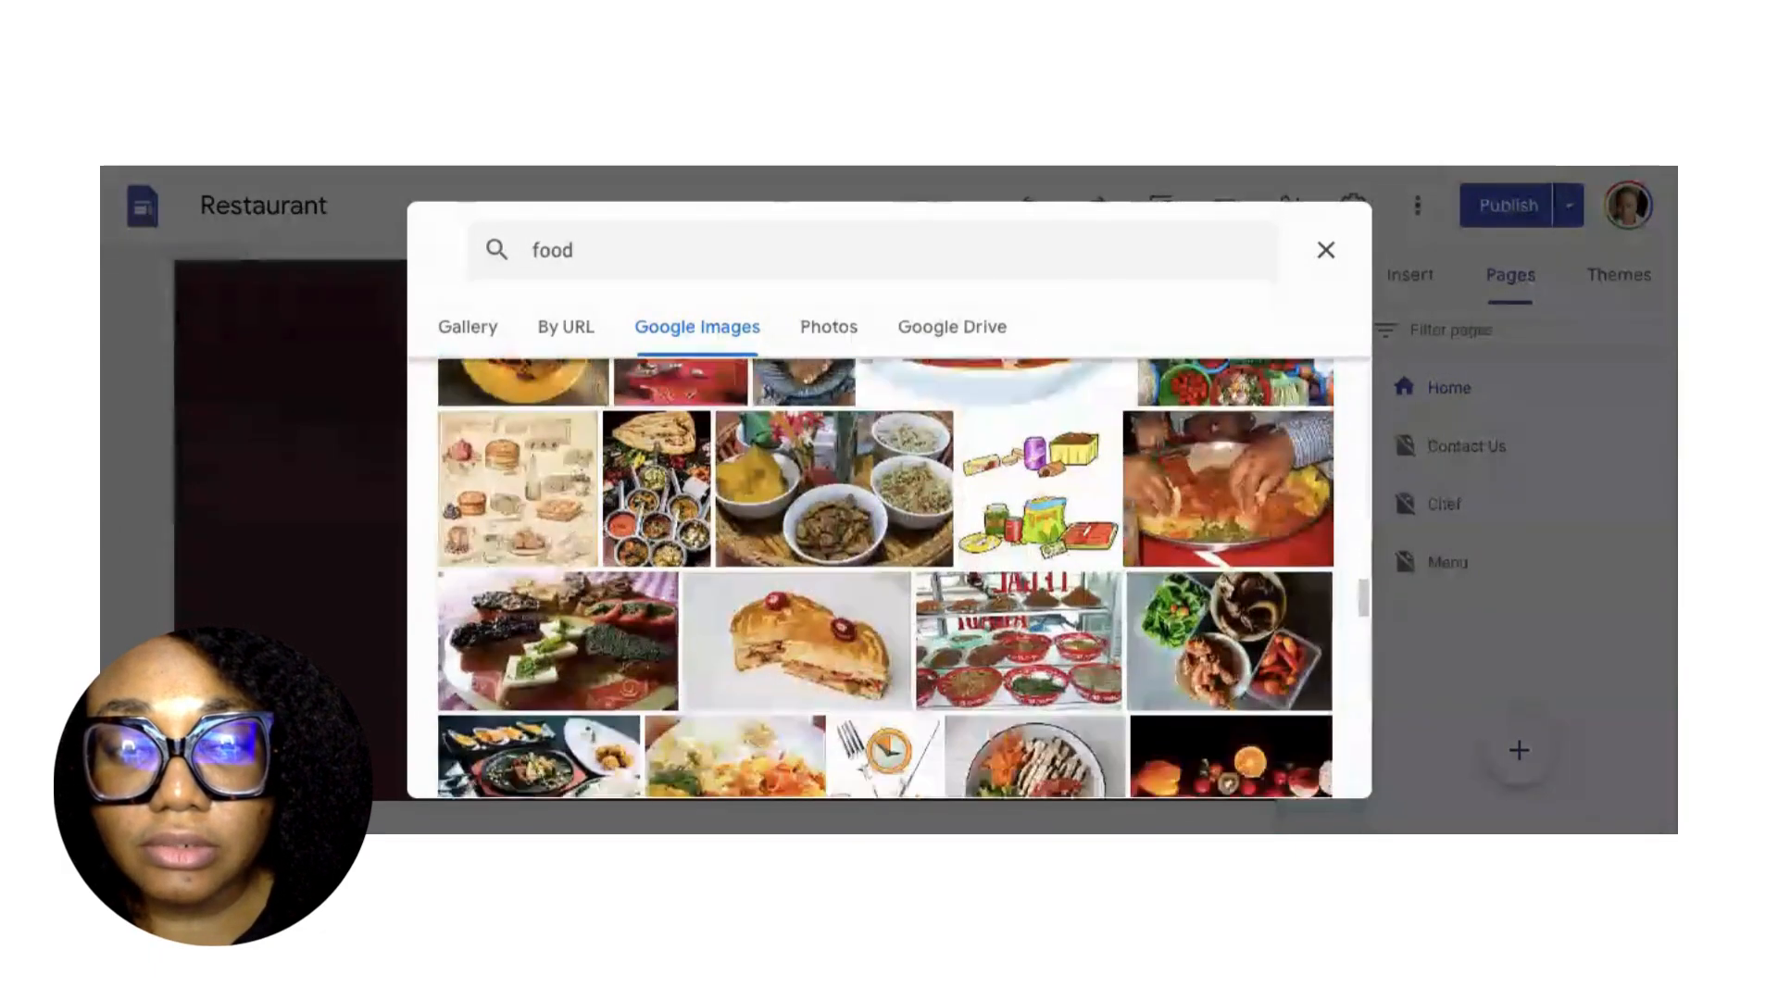
{"action": "scroll", "coordinate": [887, 576], "scroll_direction": "down", "scroll_amount": 3}
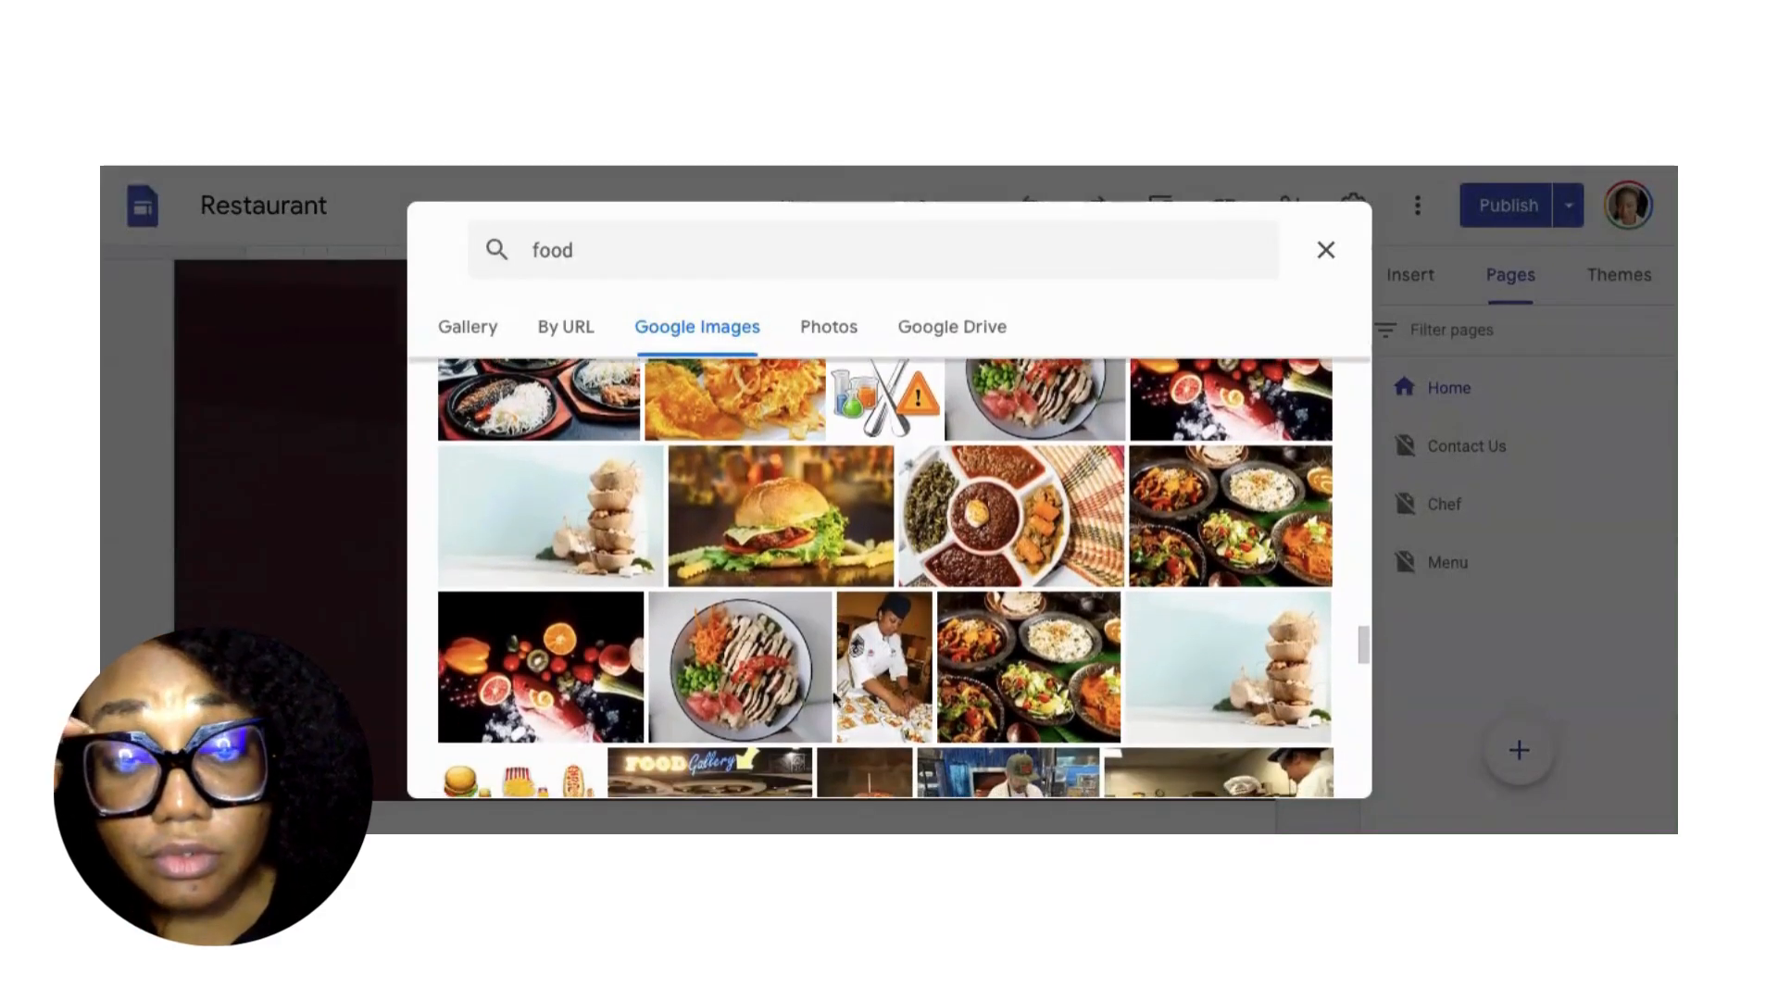
{"action": "left_click", "coordinate": [893, 687]}
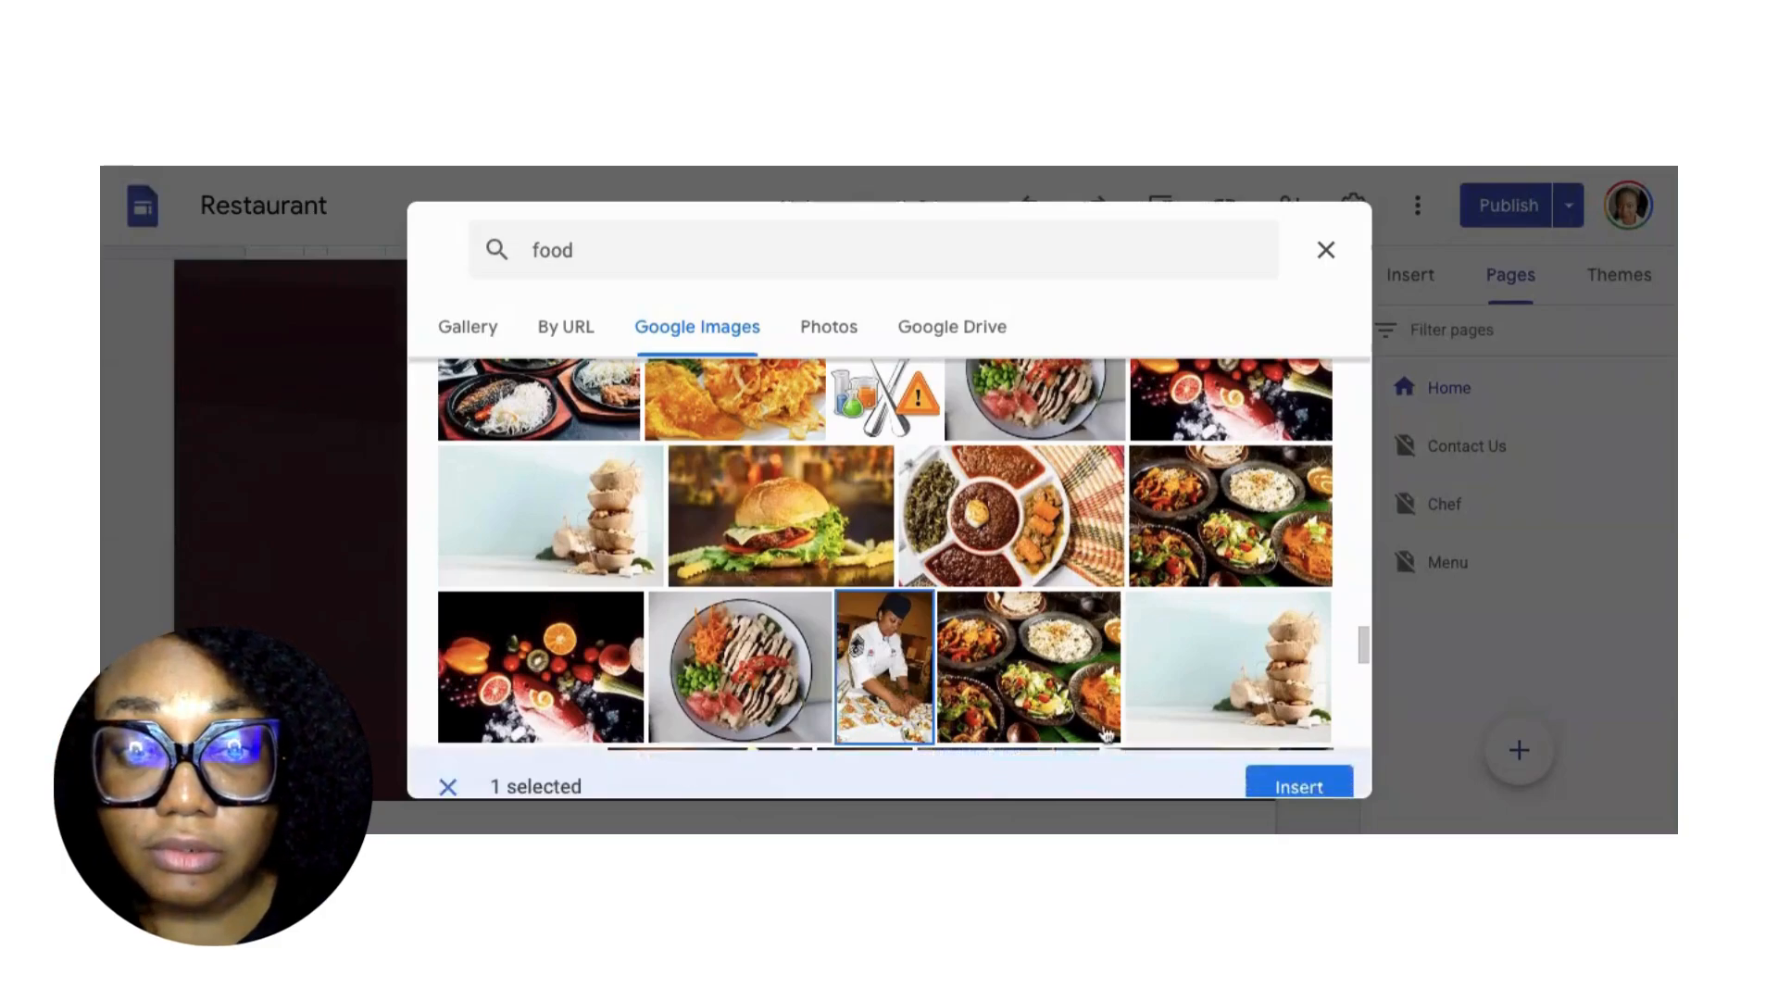
{"action": "left_click", "coordinate": [1290, 776]}
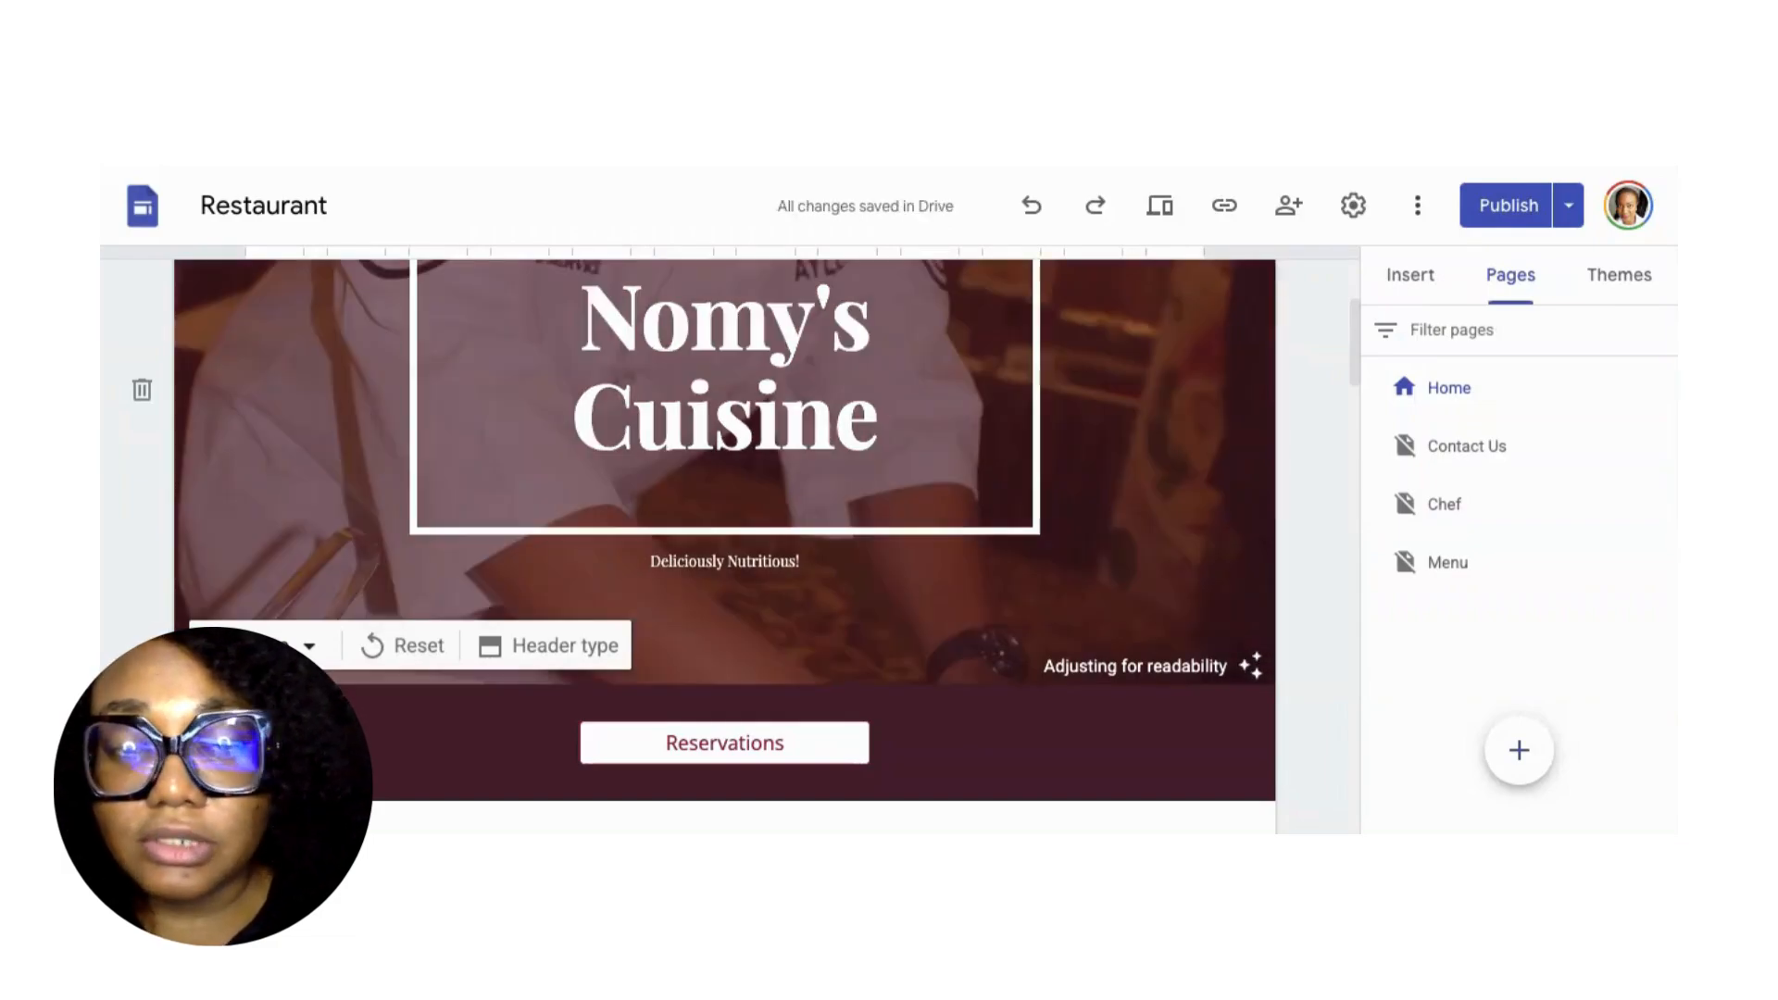
Look over the edited Home page and bring up Review changes and publish against the published version.
{"action": "scroll", "coordinate": [1086, 498], "scroll_direction": "up", "scroll_amount": 3}
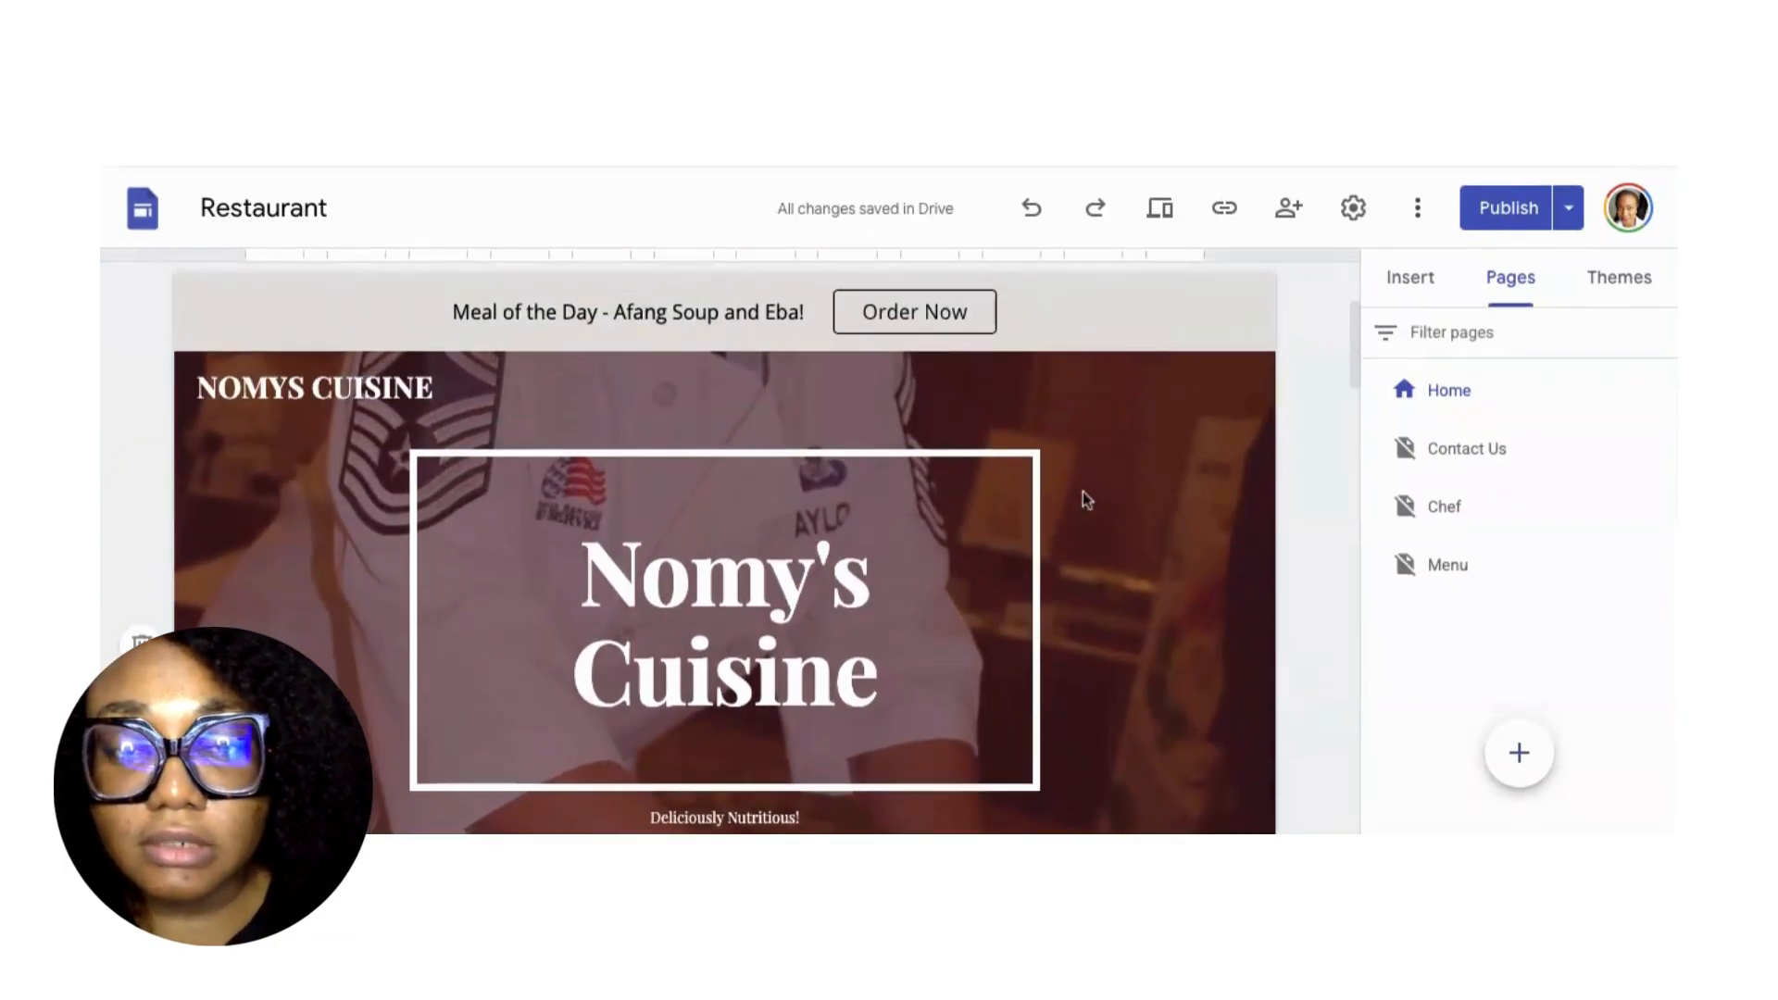
{"action": "scroll", "coordinate": [1085, 498], "scroll_direction": "down", "scroll_amount": 3}
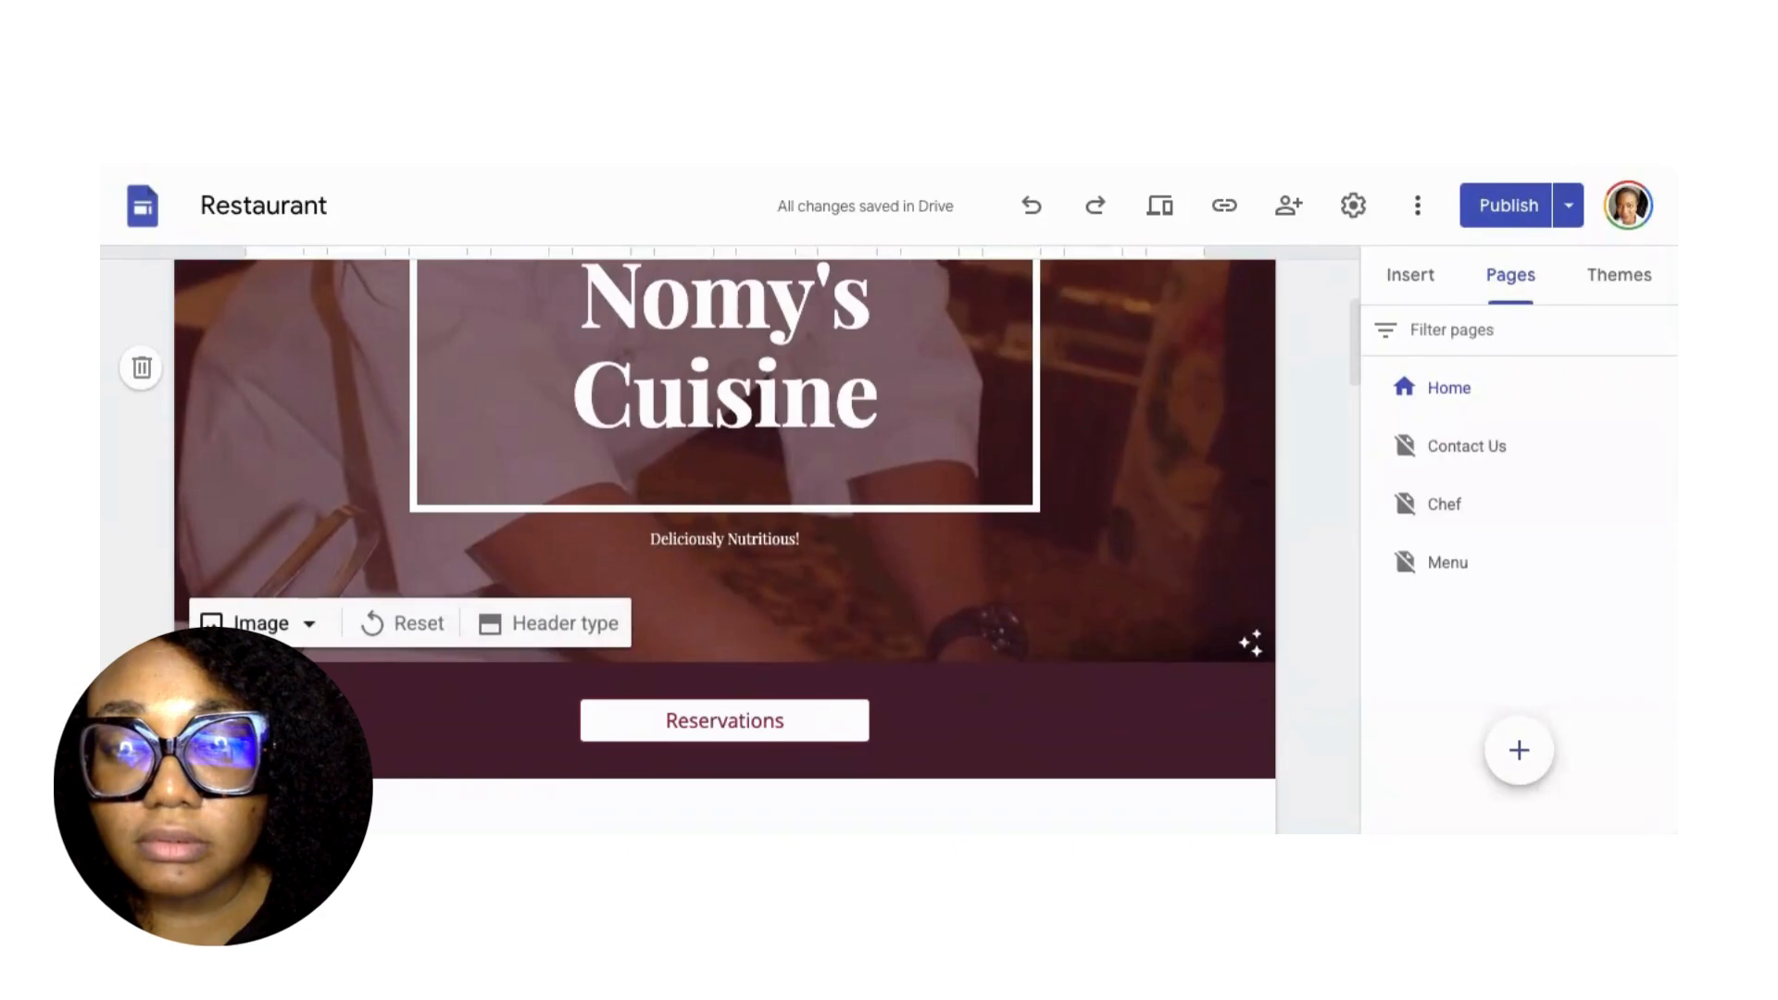
{"action": "scroll", "coordinate": [940, 590], "scroll_direction": "down", "scroll_amount": 5}
{"action": "scroll", "coordinate": [941, 591], "scroll_direction": "down", "scroll_amount": 10}
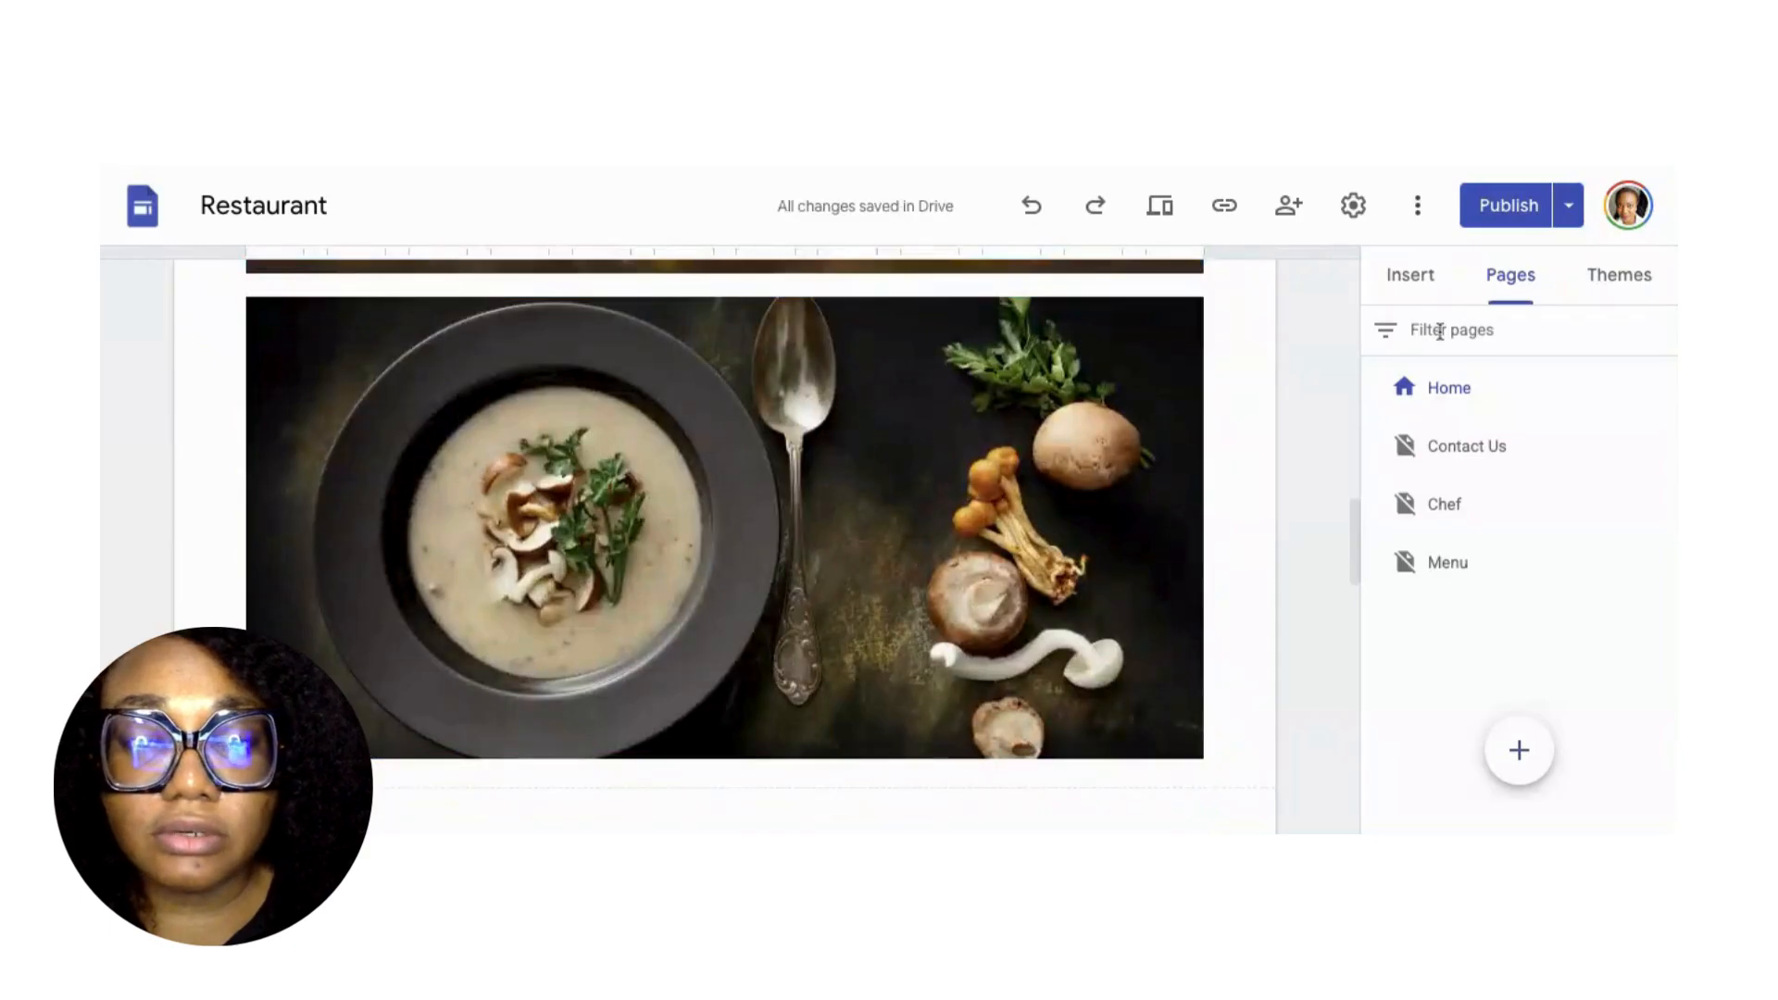
{"action": "left_click", "coordinate": [1513, 209]}
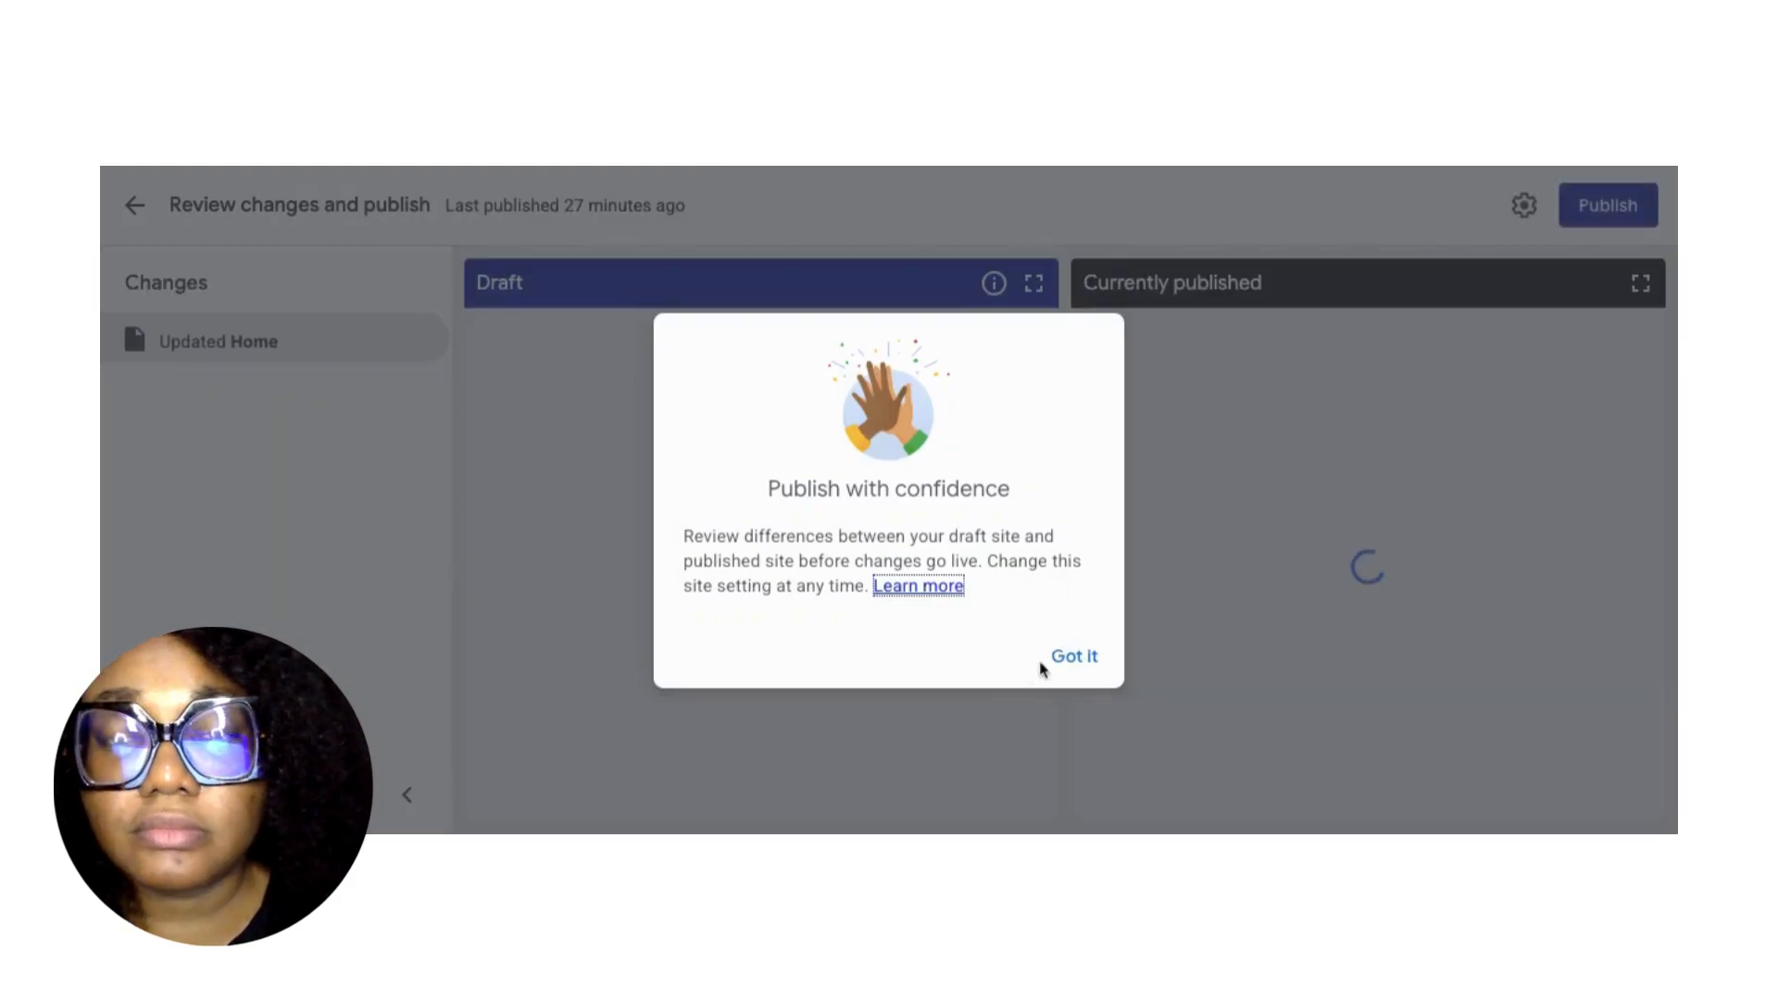
Publish the 'Updated Home' changes with the chef photo header, then go back to the Restaurant editor.
{"action": "left_click", "coordinate": [1065, 674]}
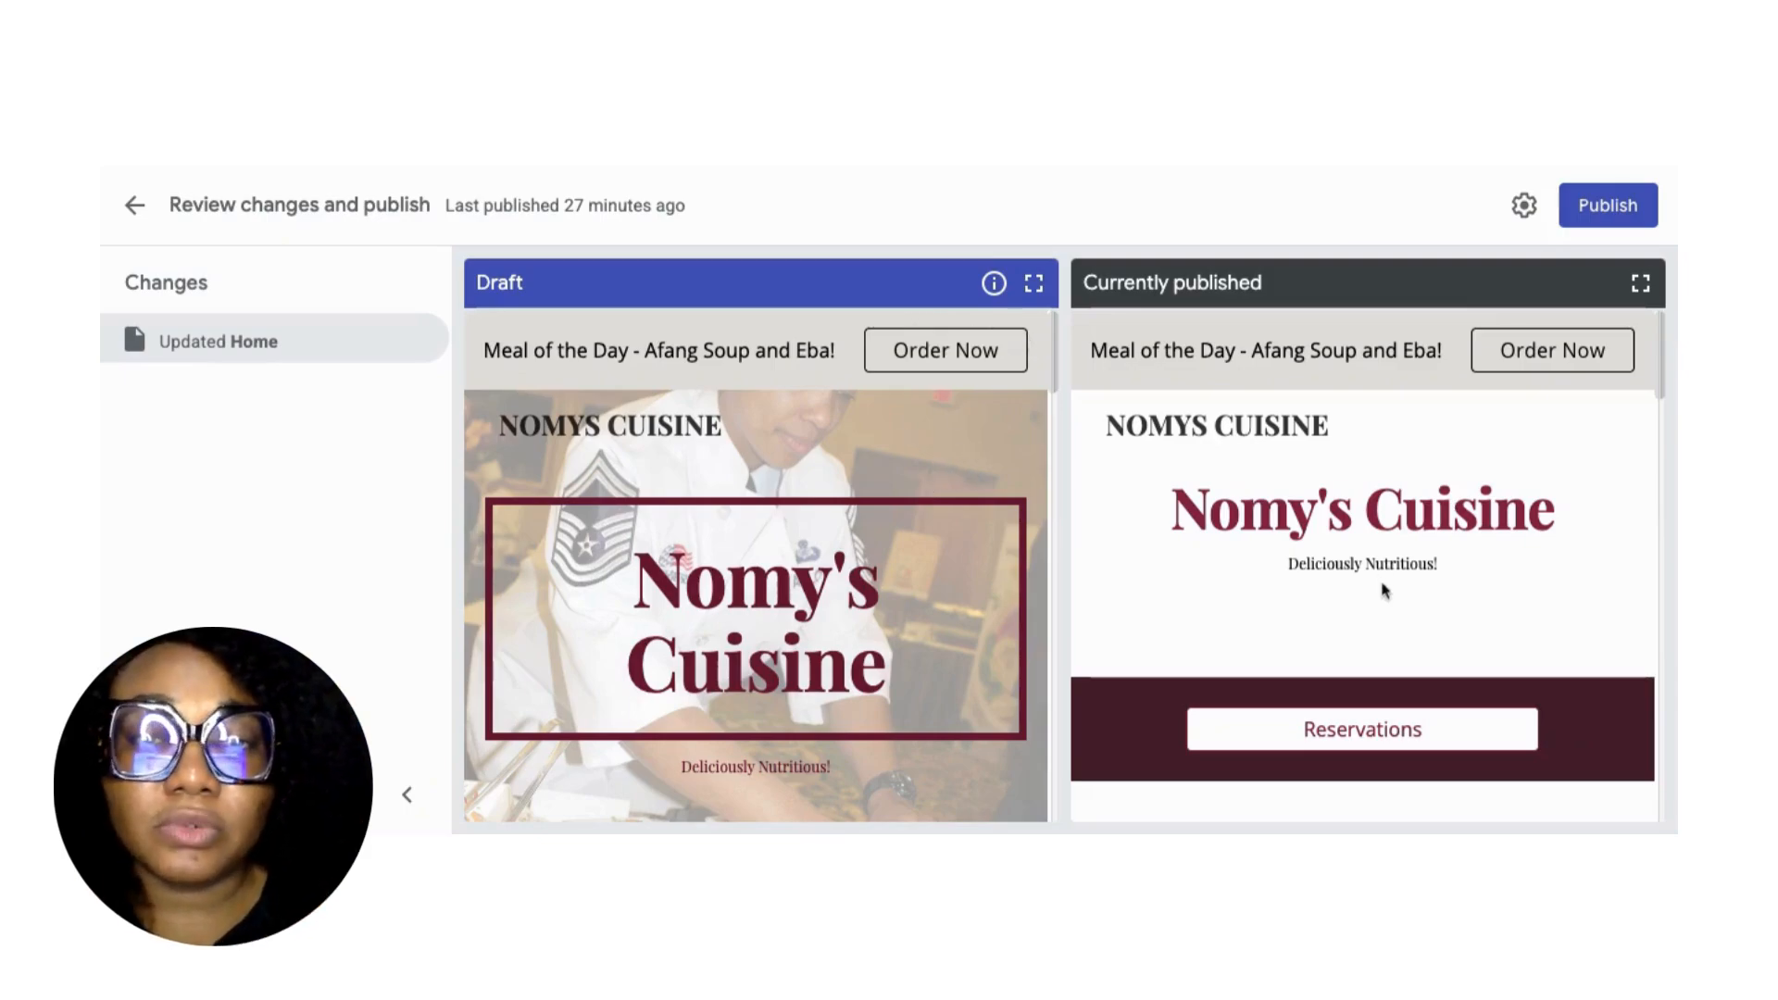
{"action": "left_click", "coordinate": [1592, 223]}
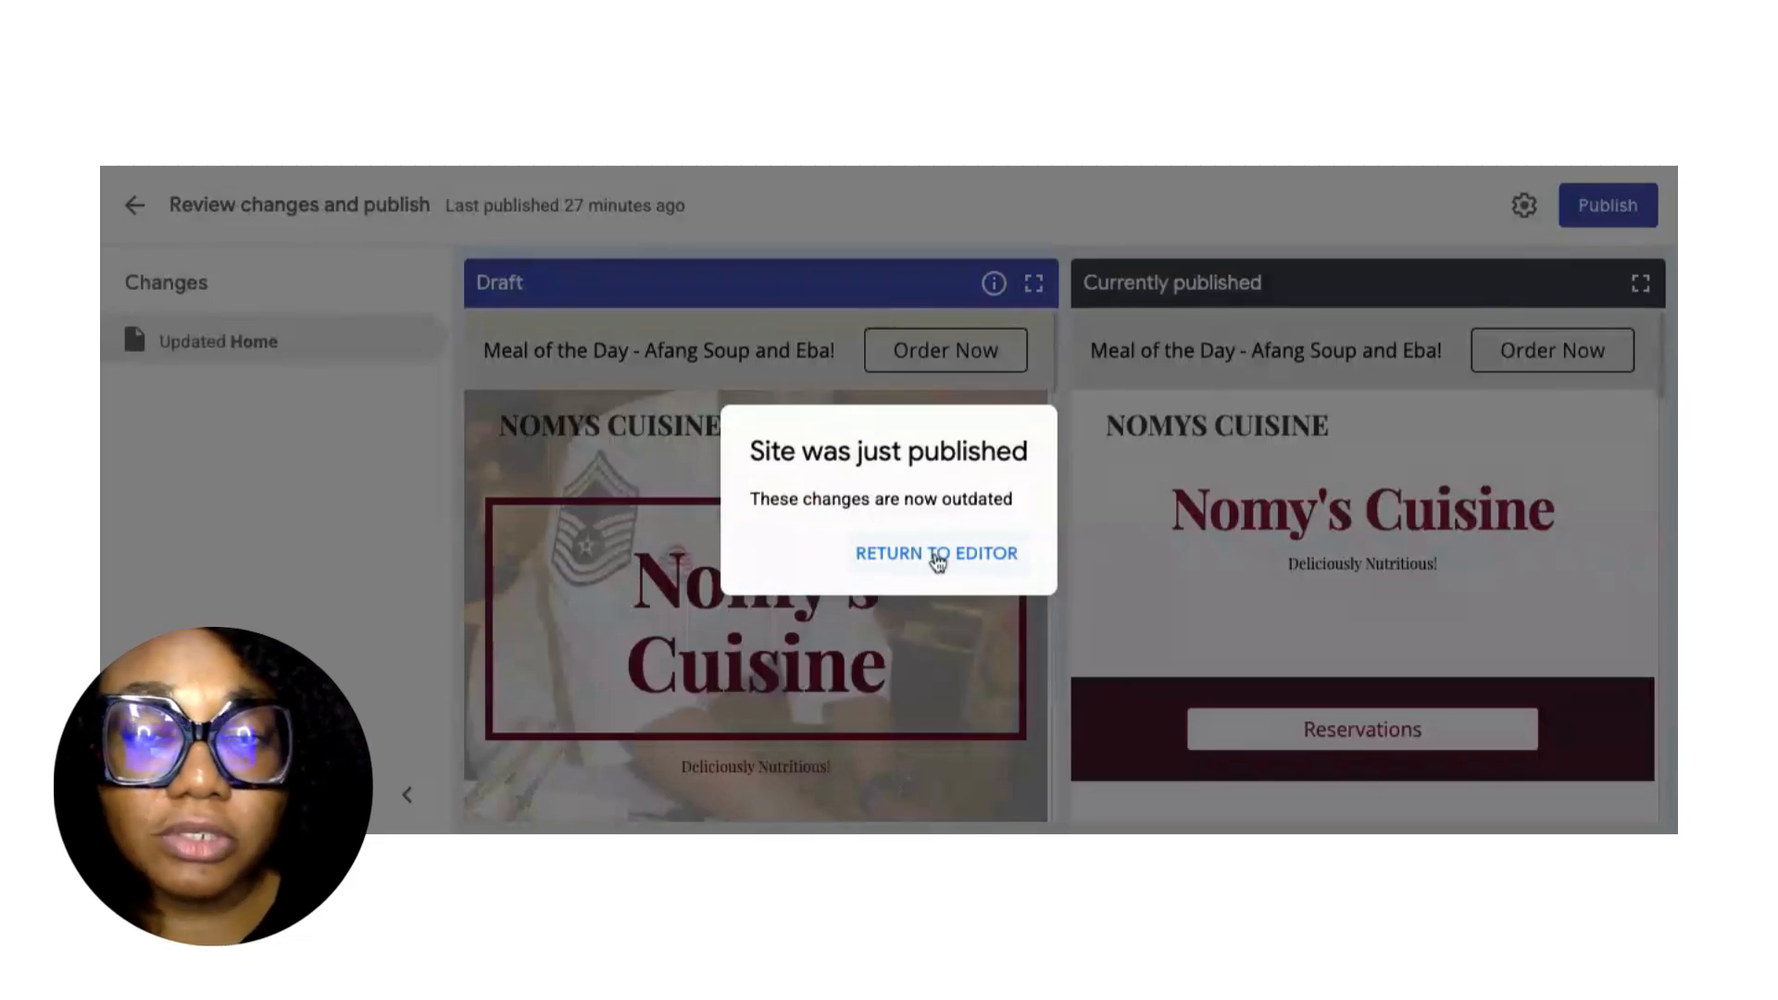
{"action": "left_click", "coordinate": [937, 556]}
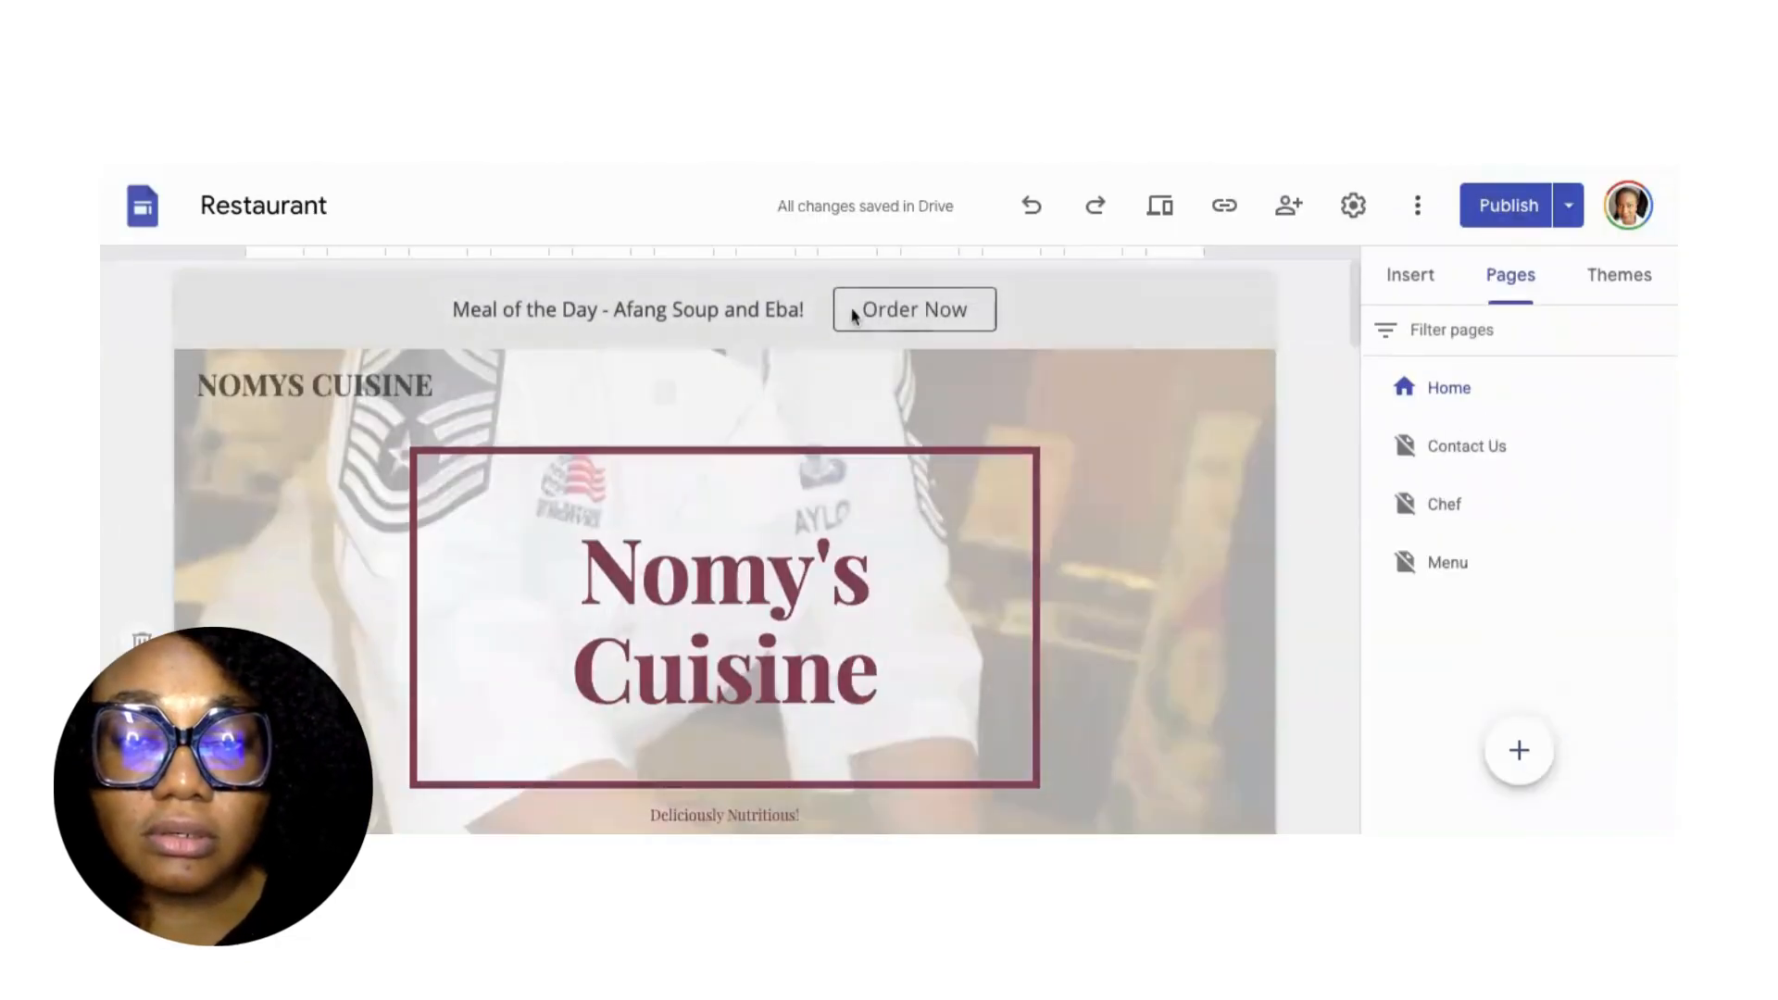
Copy the published Nomy's Cuisine site link and start a new Chrome tab to view it live.
{"action": "left_click", "coordinate": [1230, 218]}
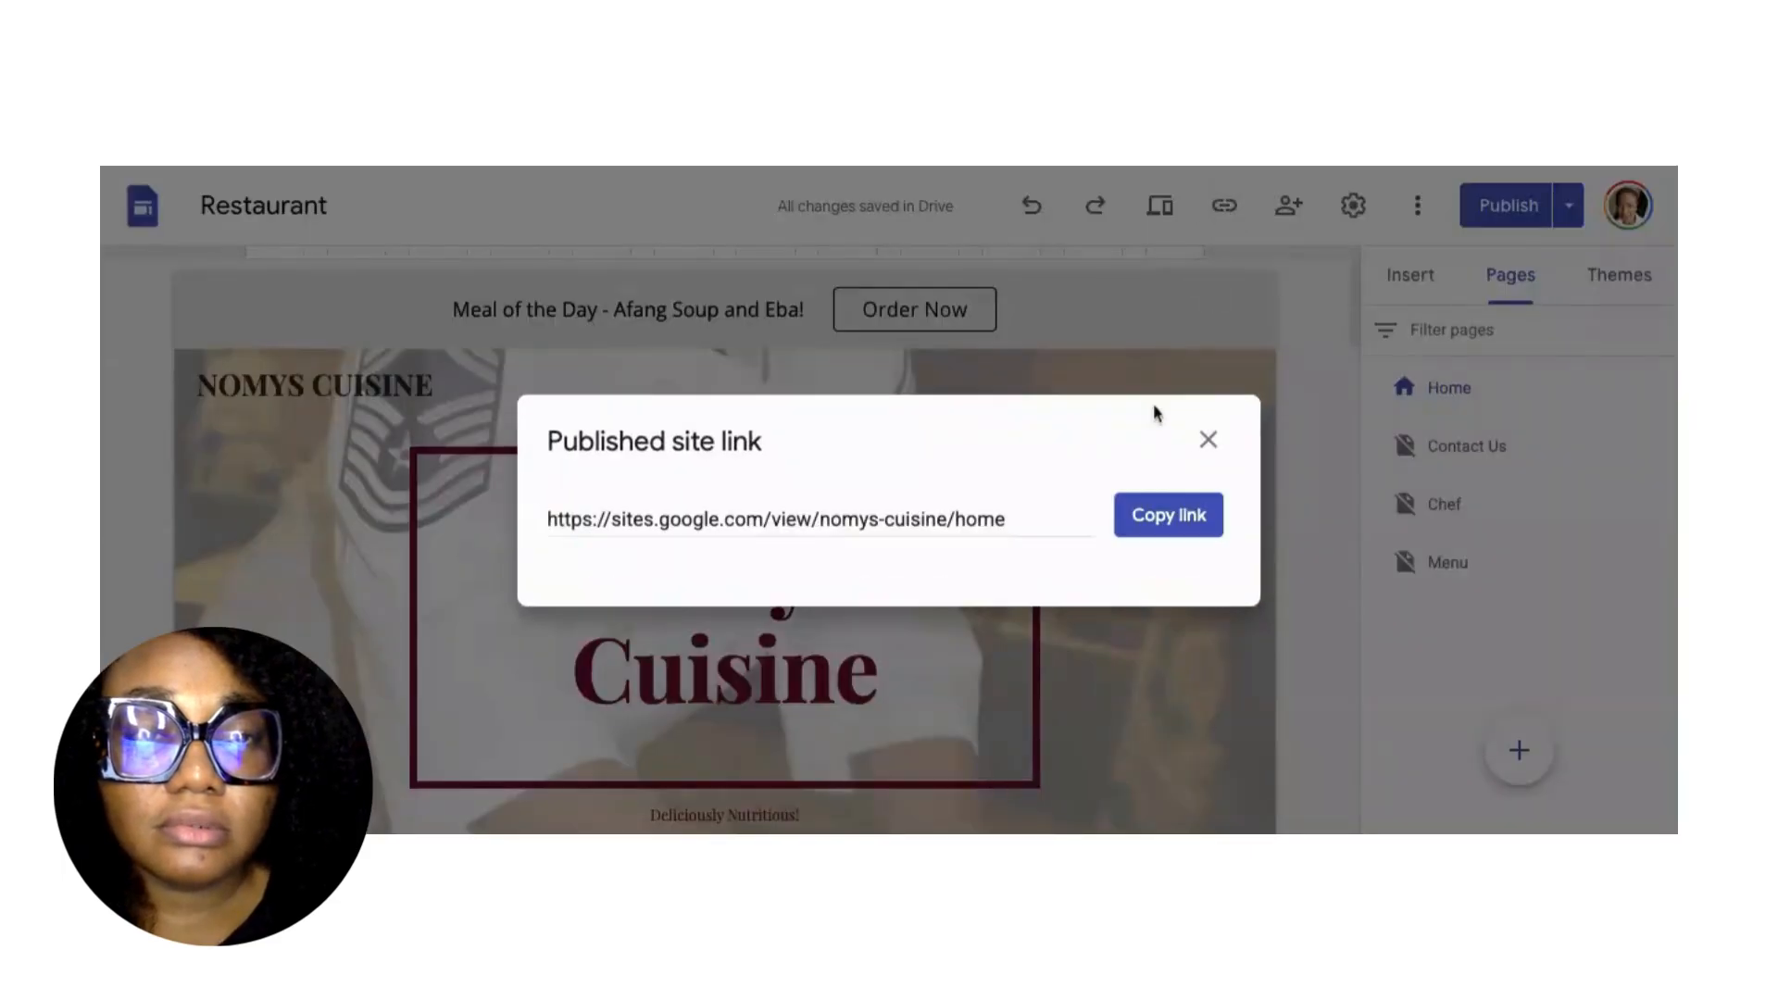
{"action": "left_click", "coordinate": [1179, 519]}
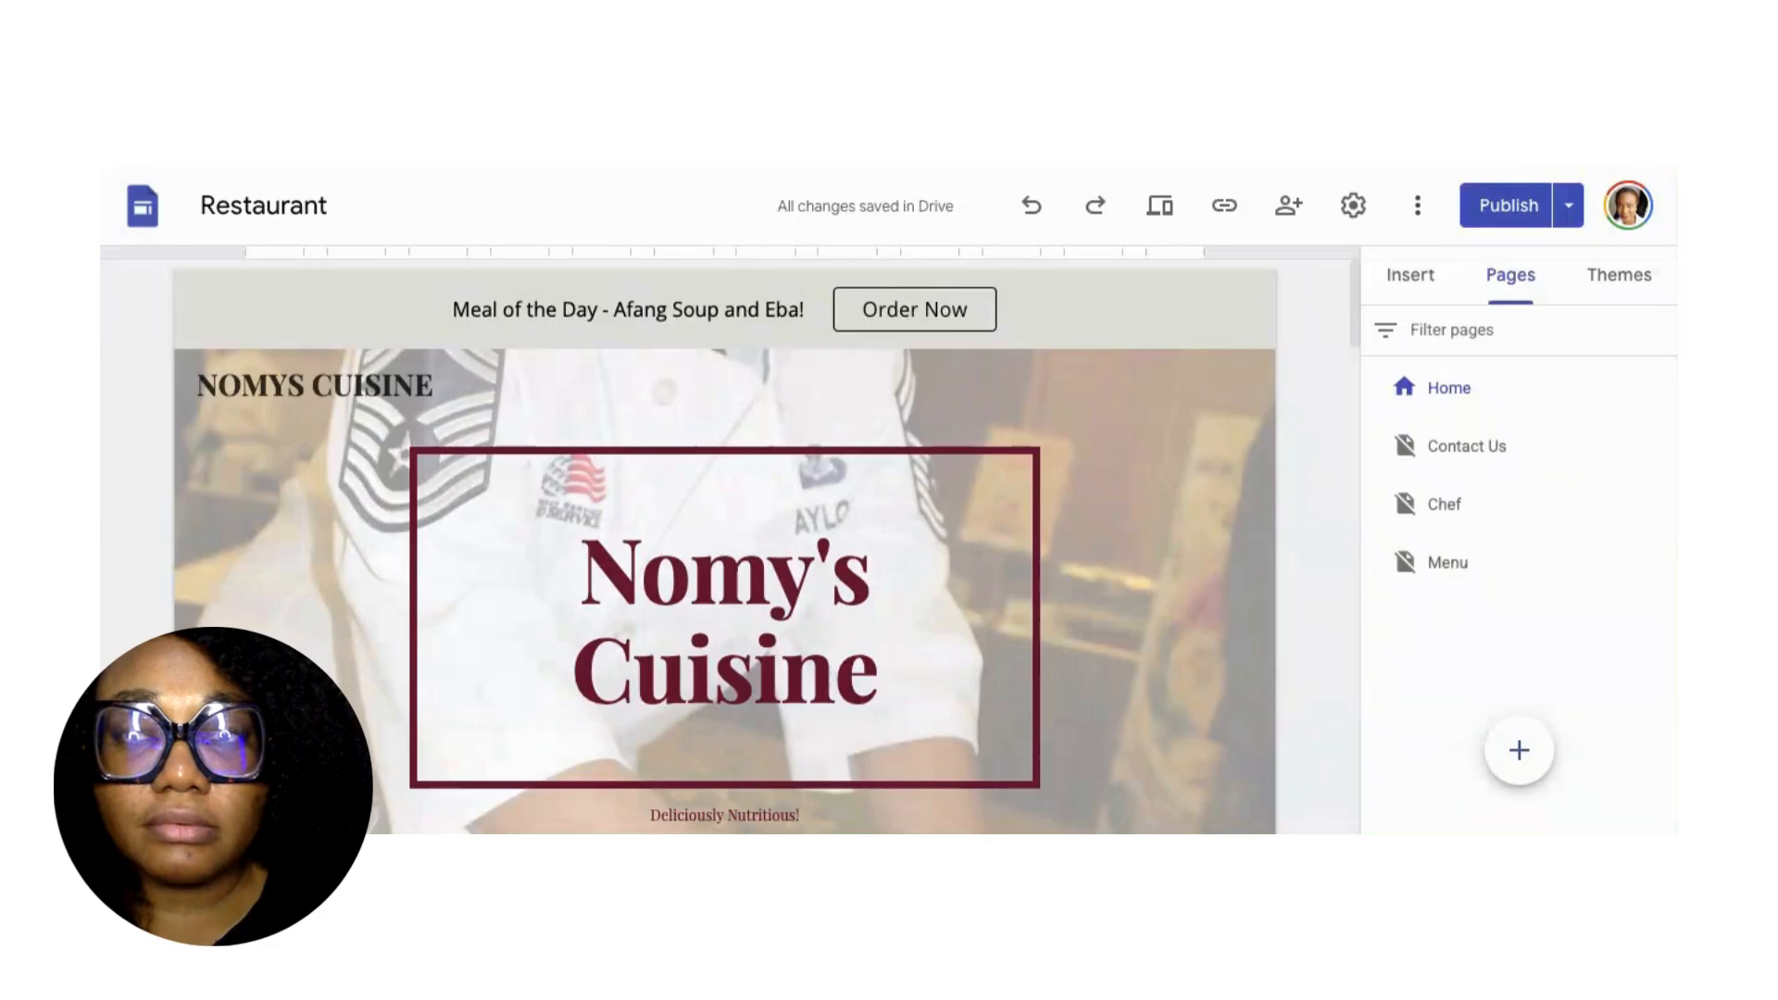
{"action": "key", "text": "ctrl+t"}
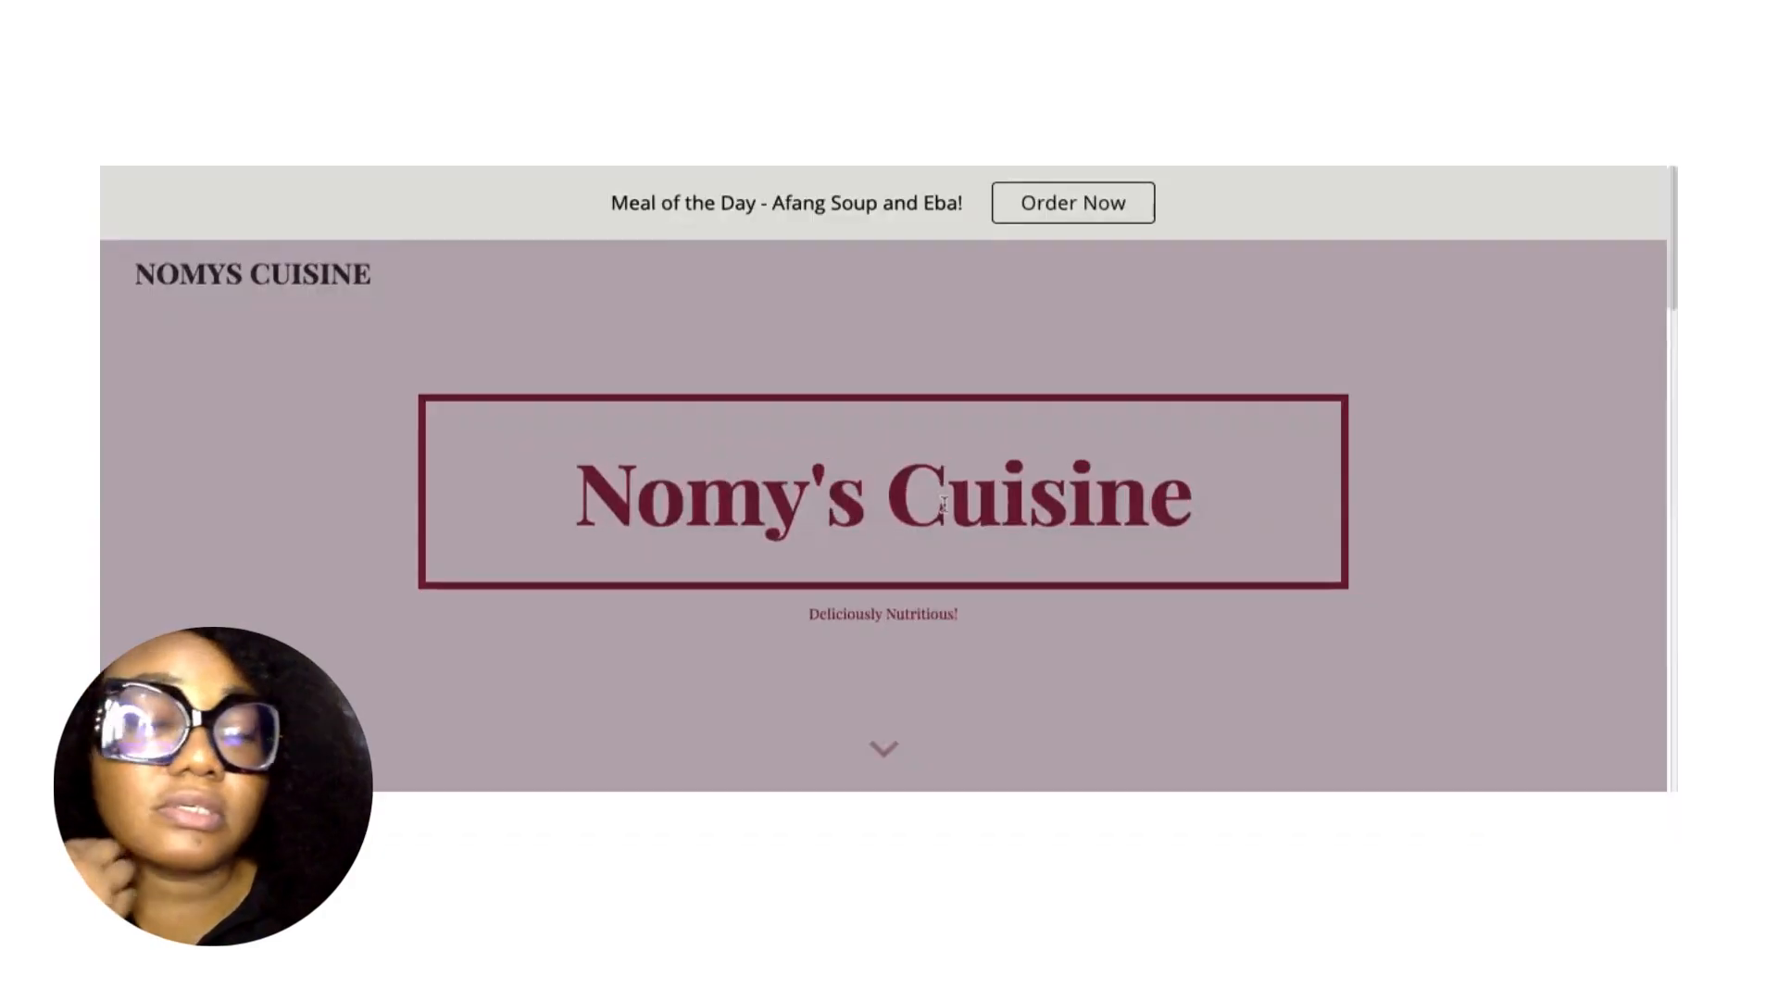
{"action": "scroll", "coordinate": [1041, 531], "scroll_direction": "down", "scroll_amount": 1}
{"action": "scroll", "coordinate": [1041, 530], "scroll_direction": "up", "scroll_amount": 1}
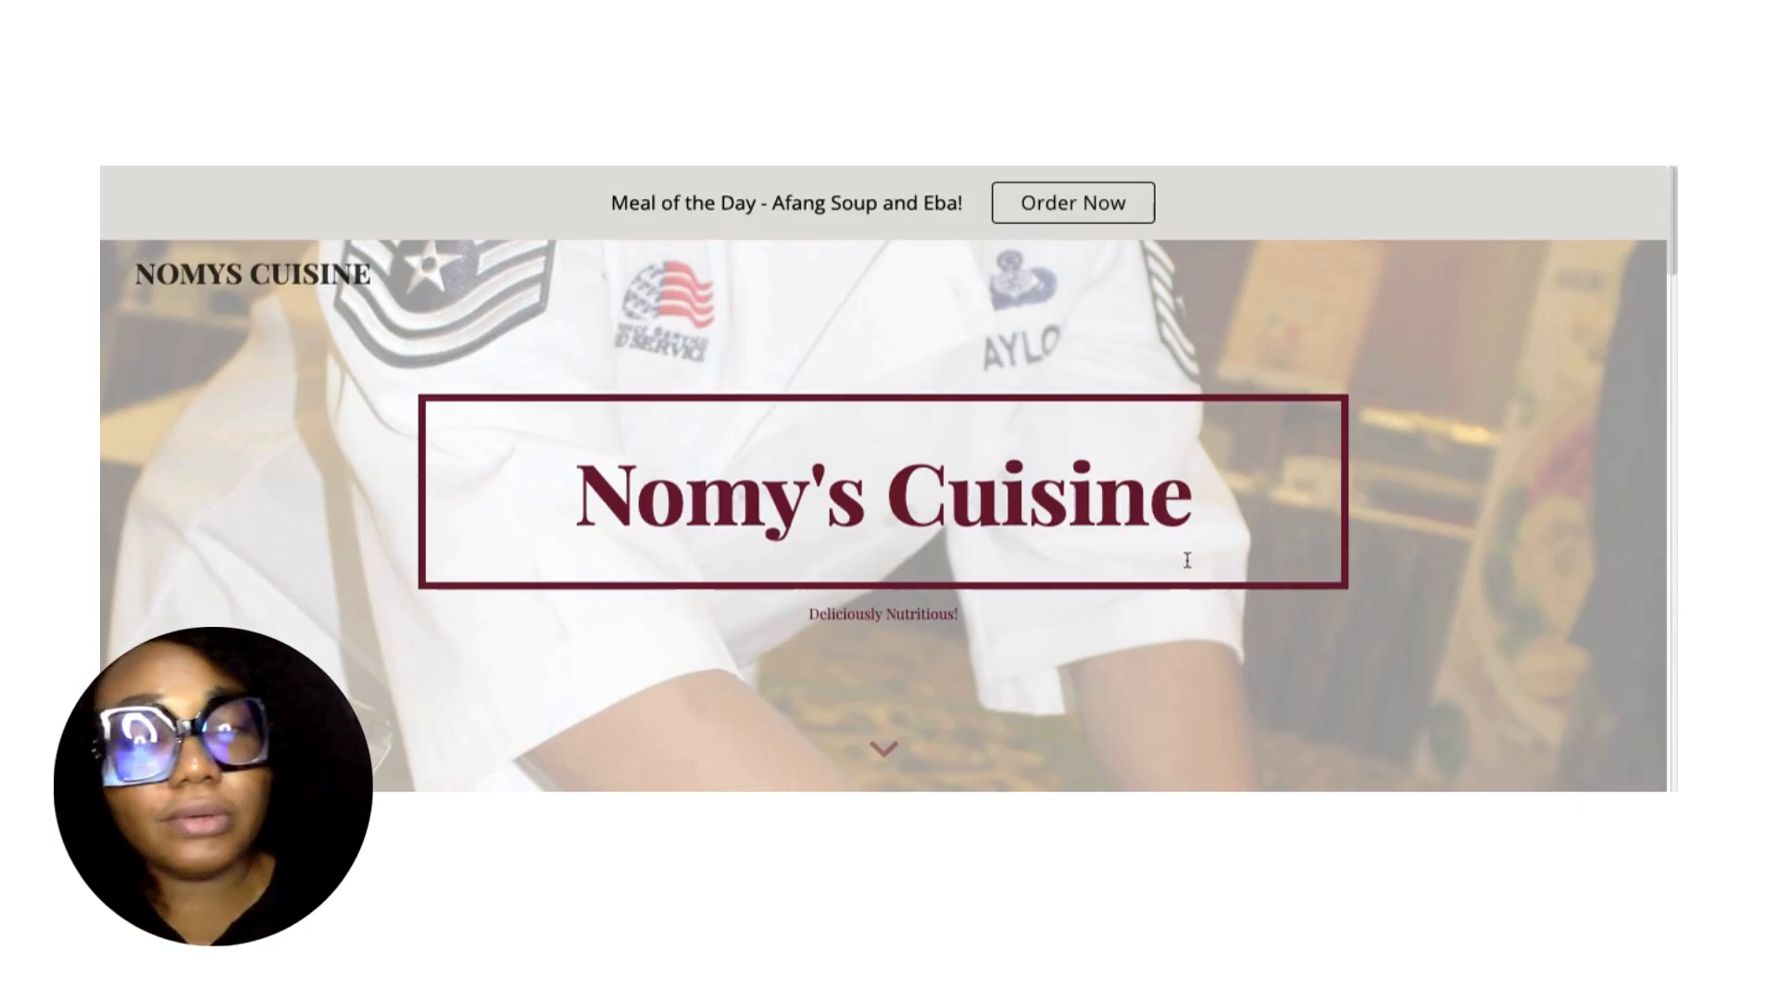
{"action": "scroll", "coordinate": [1188, 560], "scroll_direction": "down", "scroll_amount": 2}
{"action": "scroll", "coordinate": [1222, 584], "scroll_direction": "down", "scroll_amount": 5}
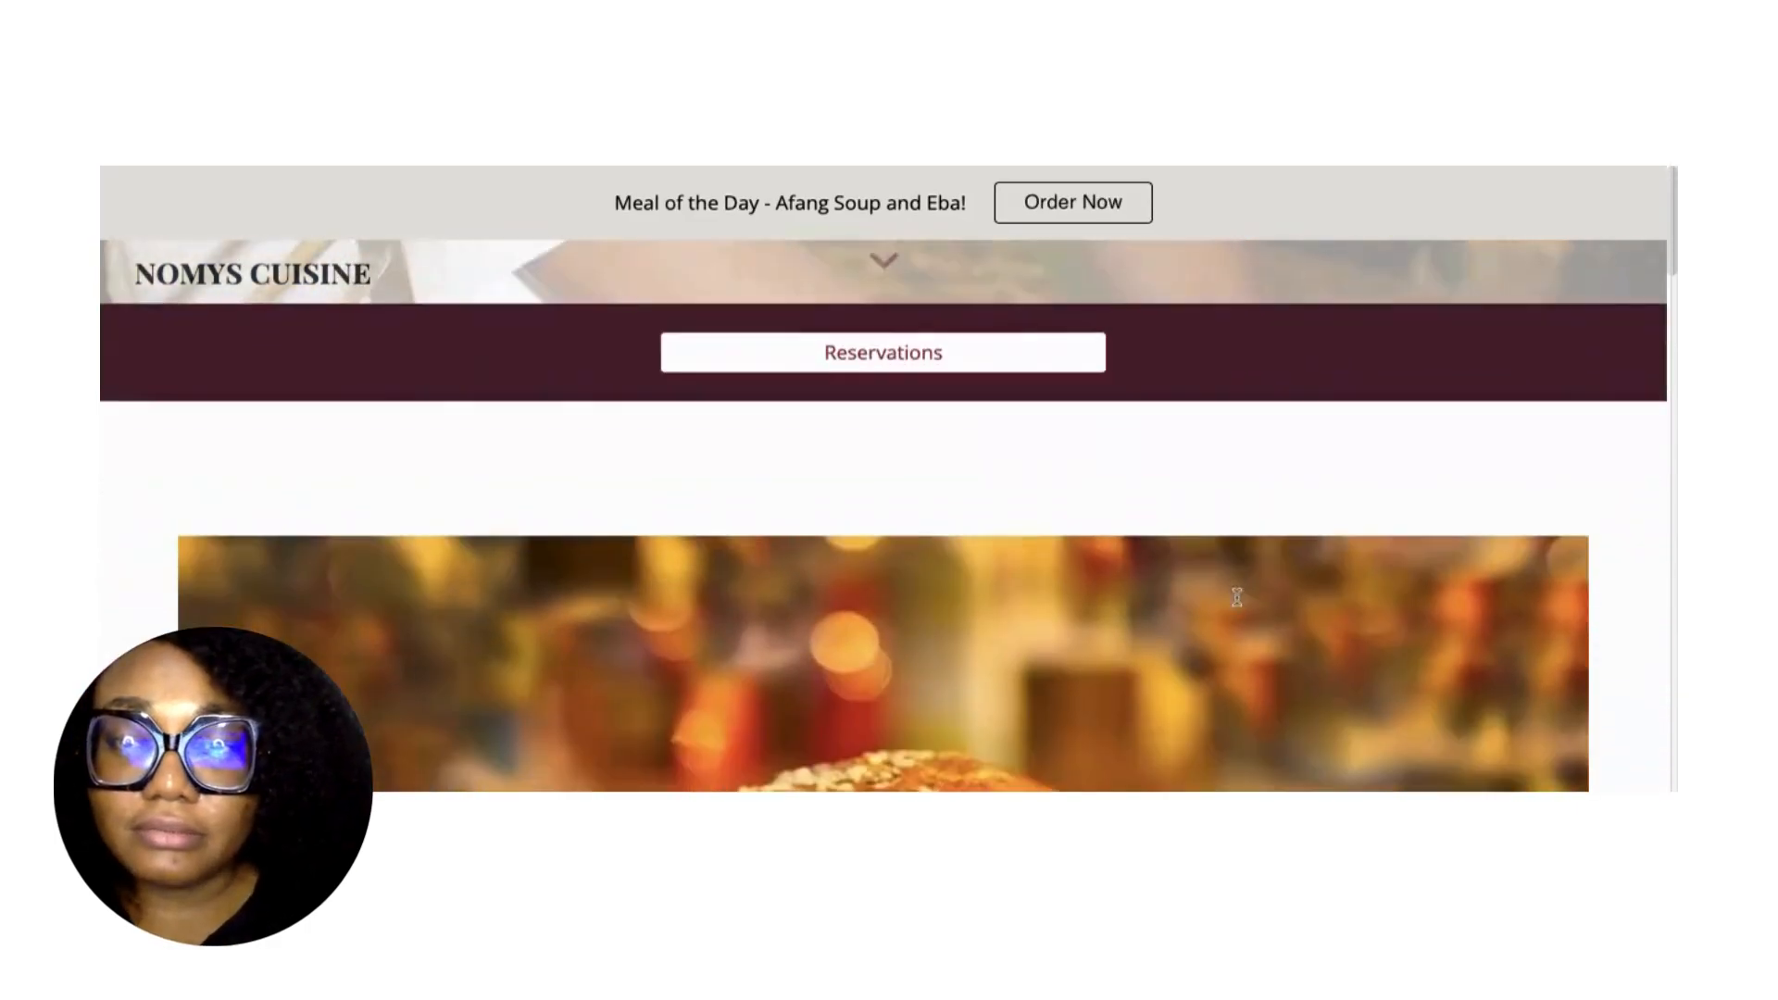
{"action": "scroll", "coordinate": [1236, 598], "scroll_direction": "down", "scroll_amount": 8}
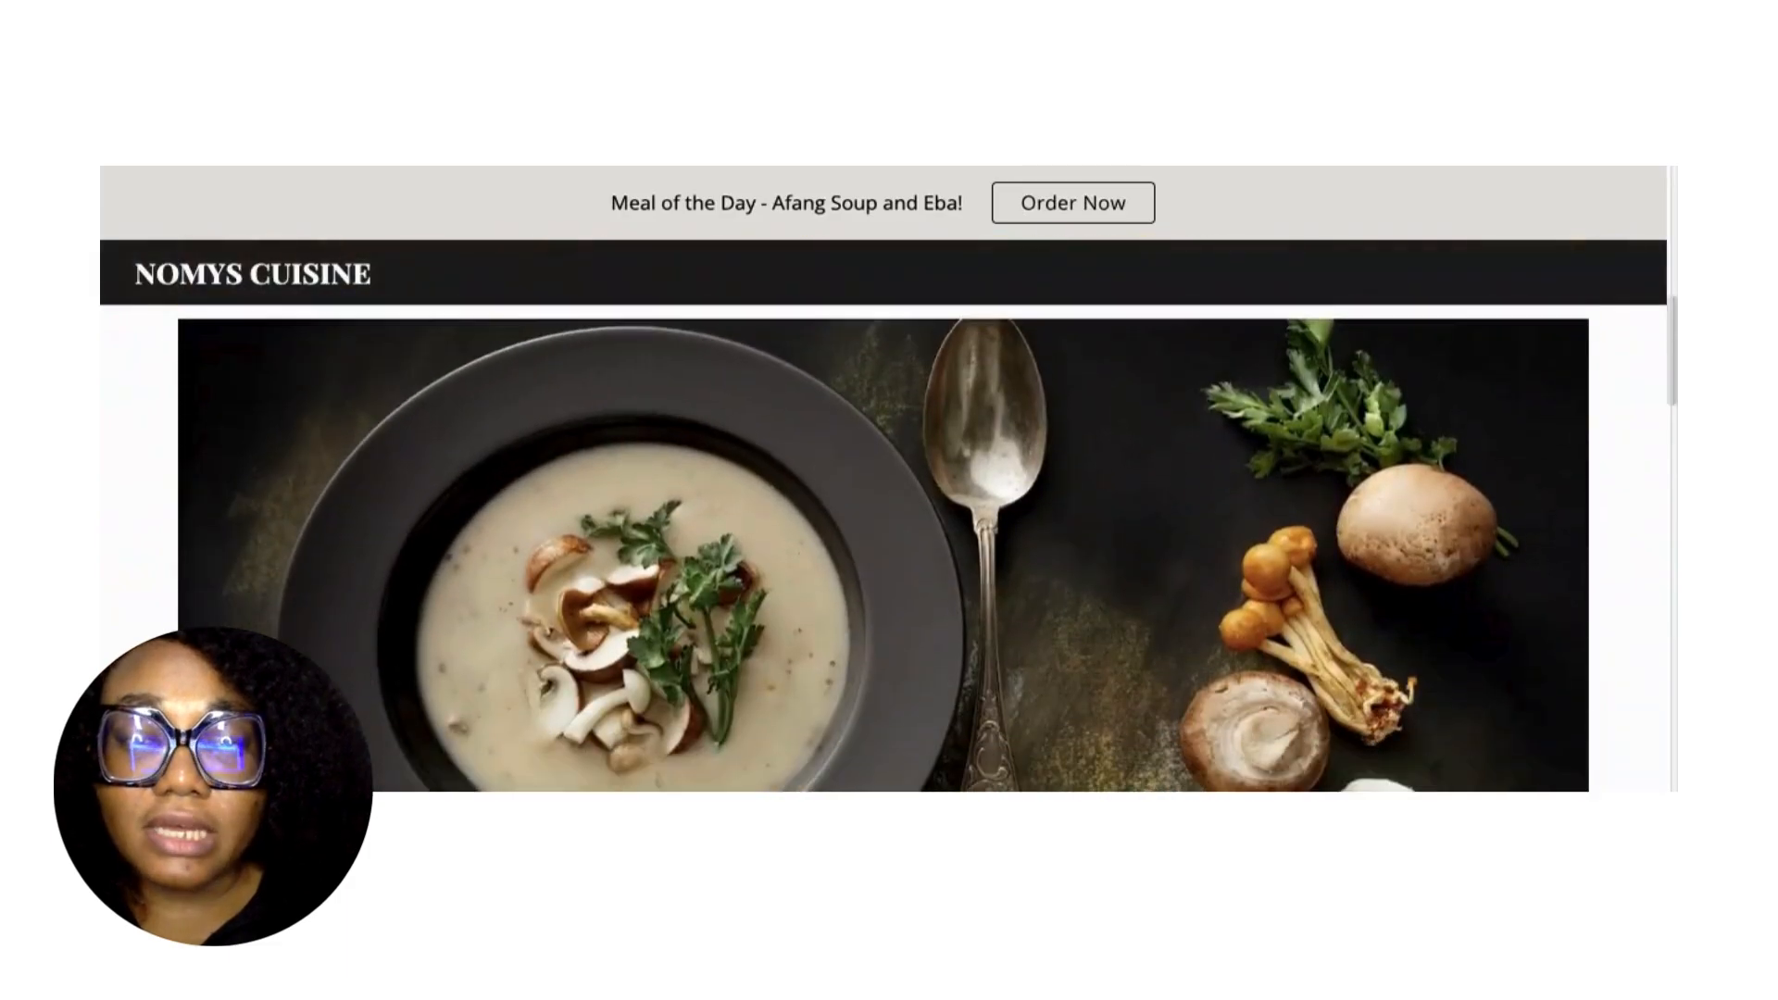
{"action": "scroll", "coordinate": [883, 519], "scroll_direction": "down", "scroll_amount": 10}
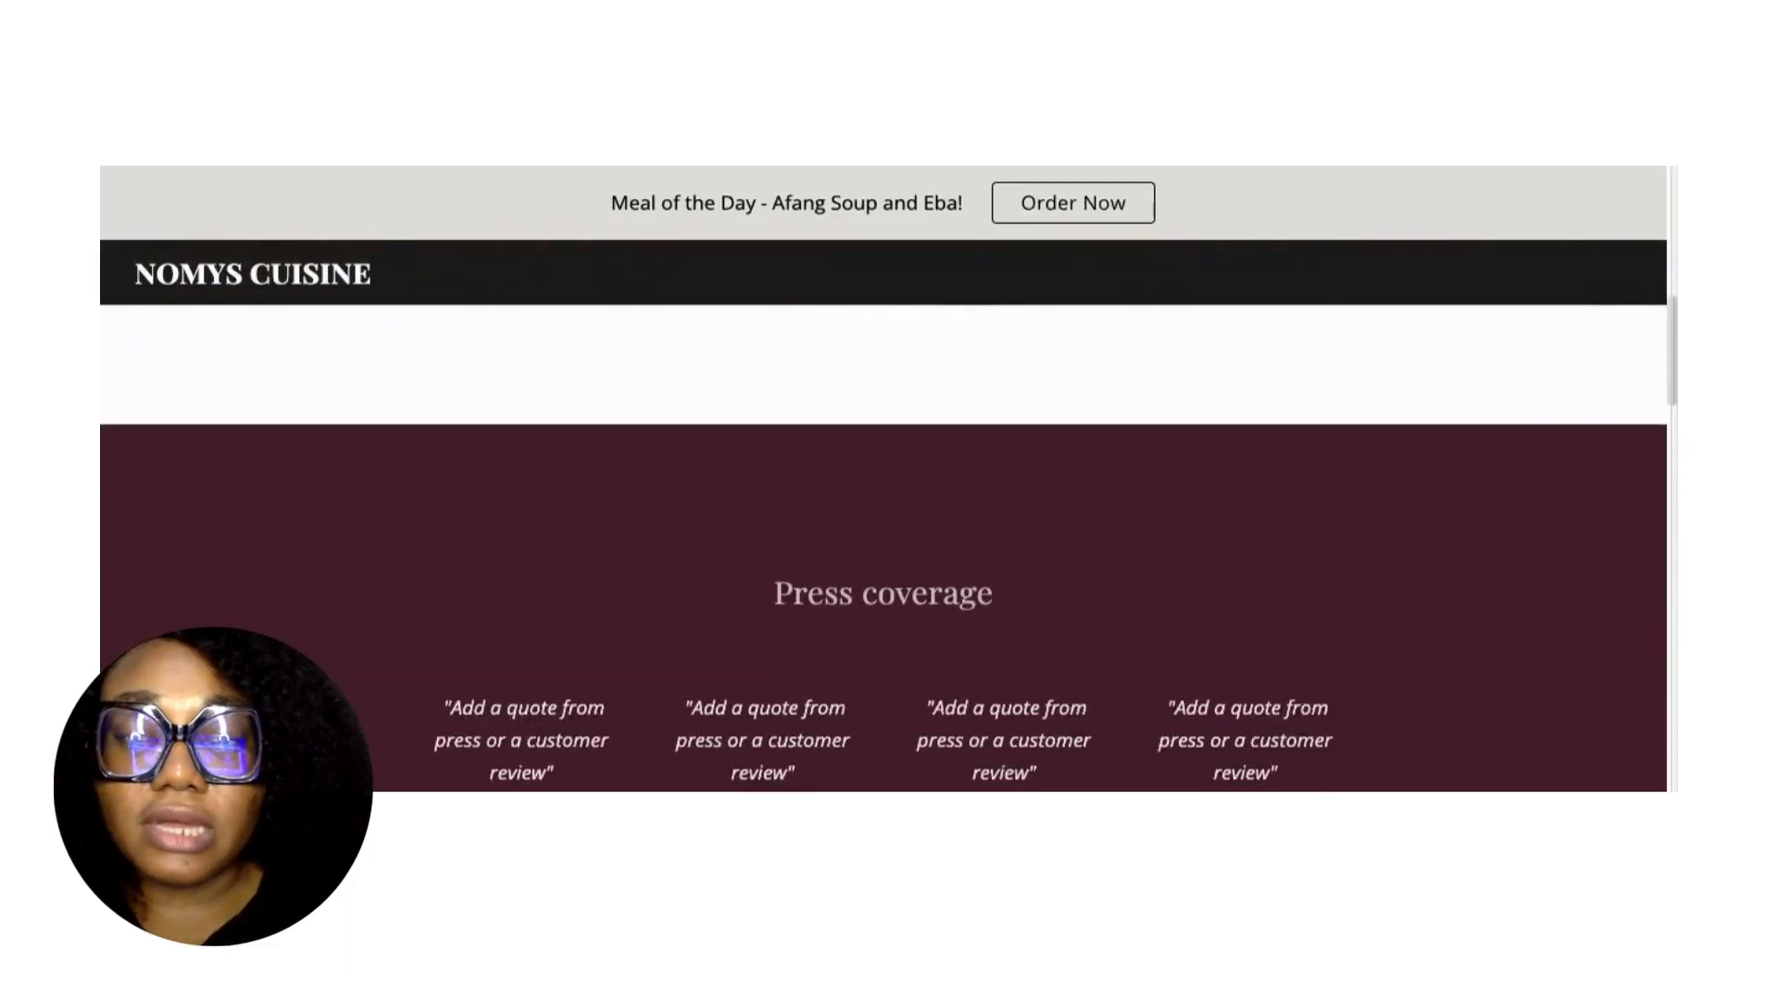
{"action": "scroll", "coordinate": [883, 546], "scroll_direction": "down", "scroll_amount": 2}
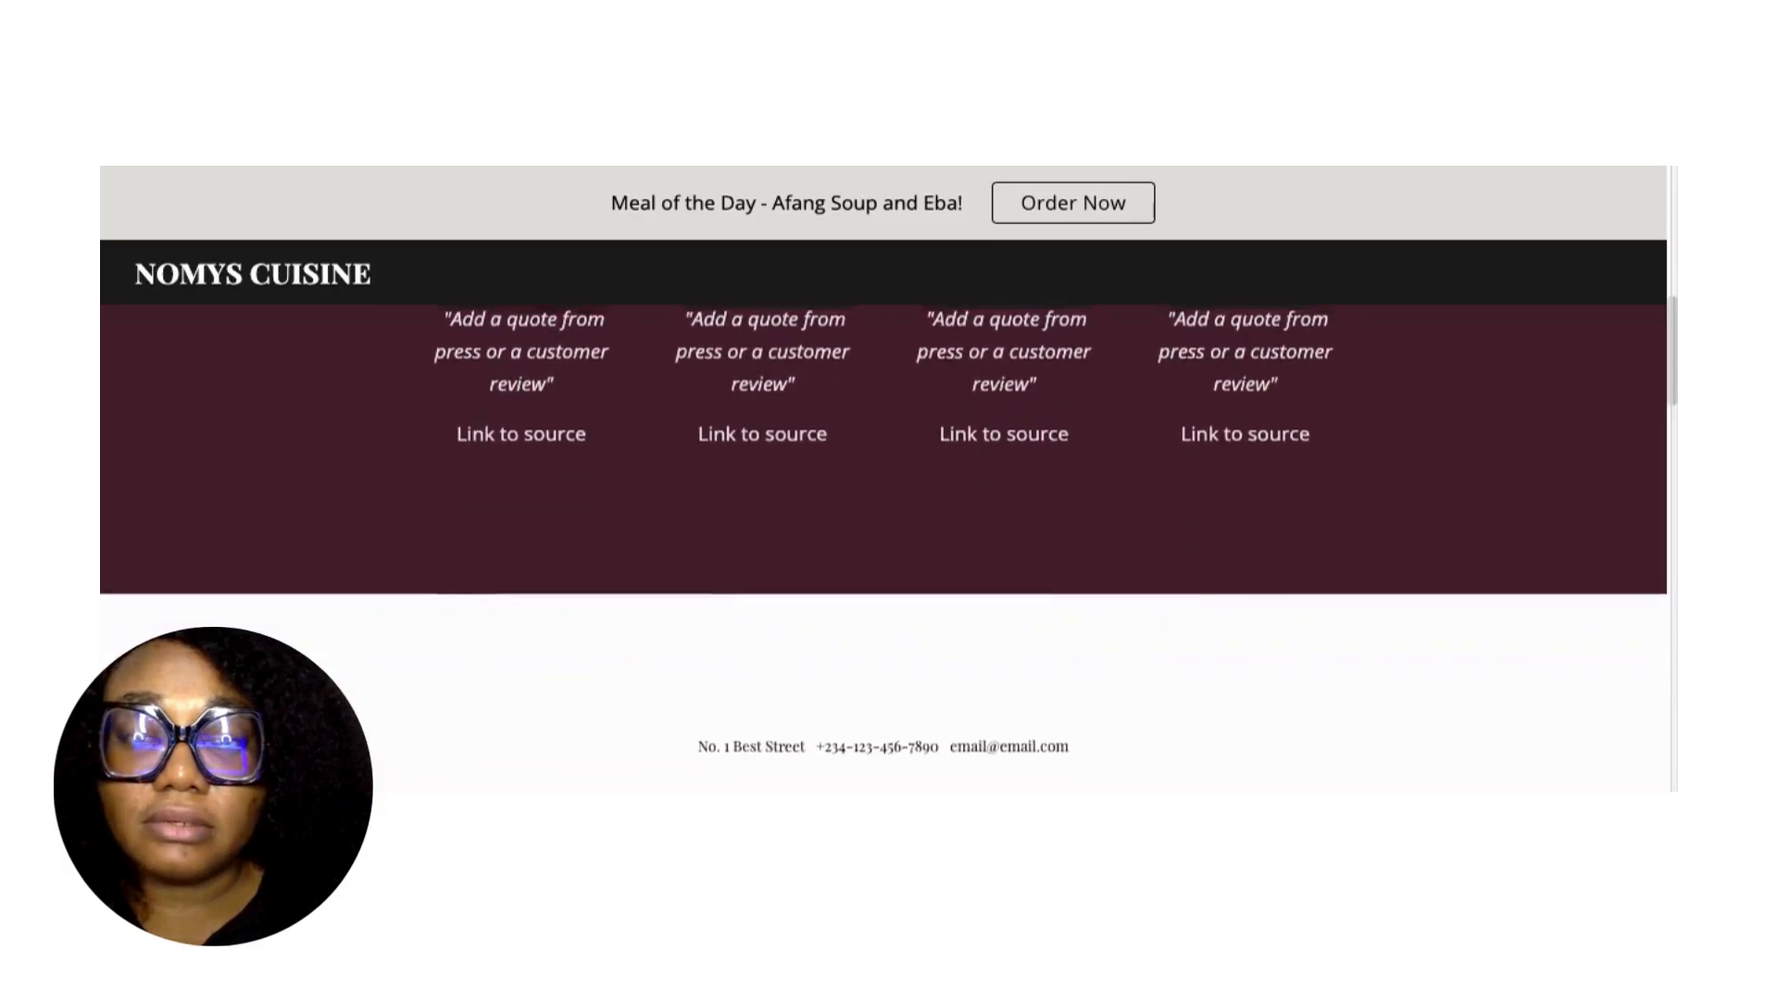
{"action": "scroll", "coordinate": [883, 547], "scroll_direction": "up", "scroll_amount": 10}
{"action": "scroll", "coordinate": [877, 408], "scroll_direction": "up", "scroll_amount": 10}
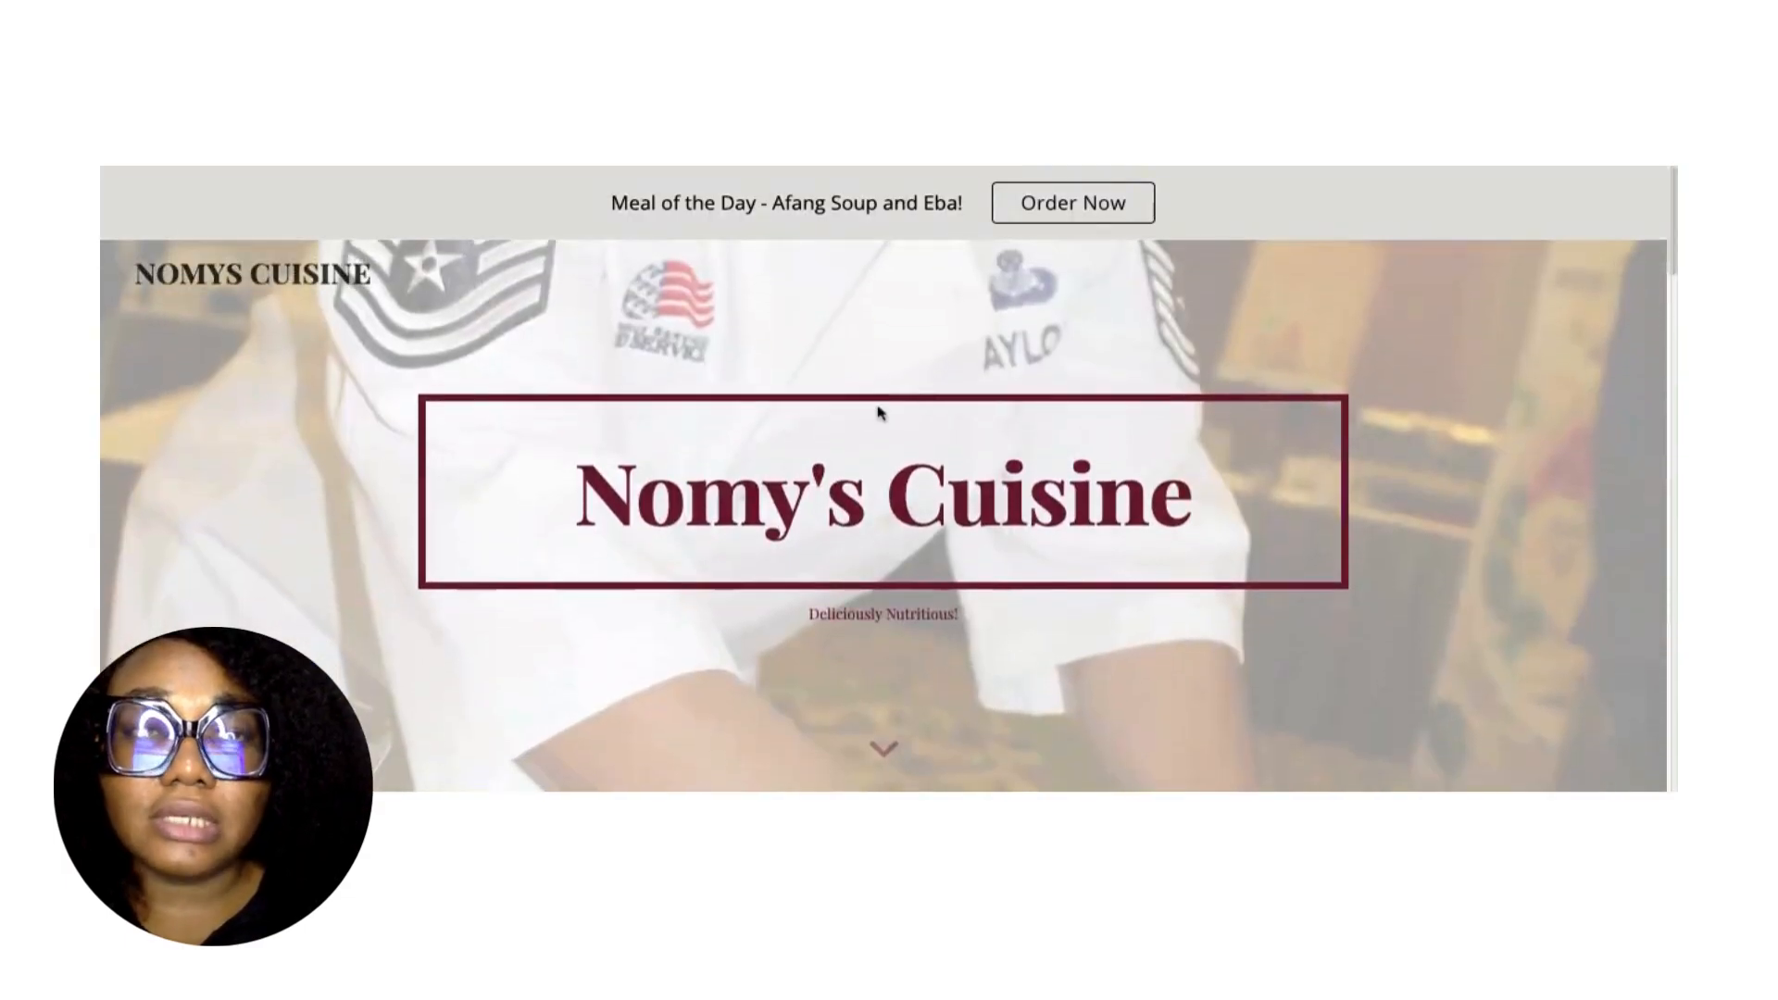